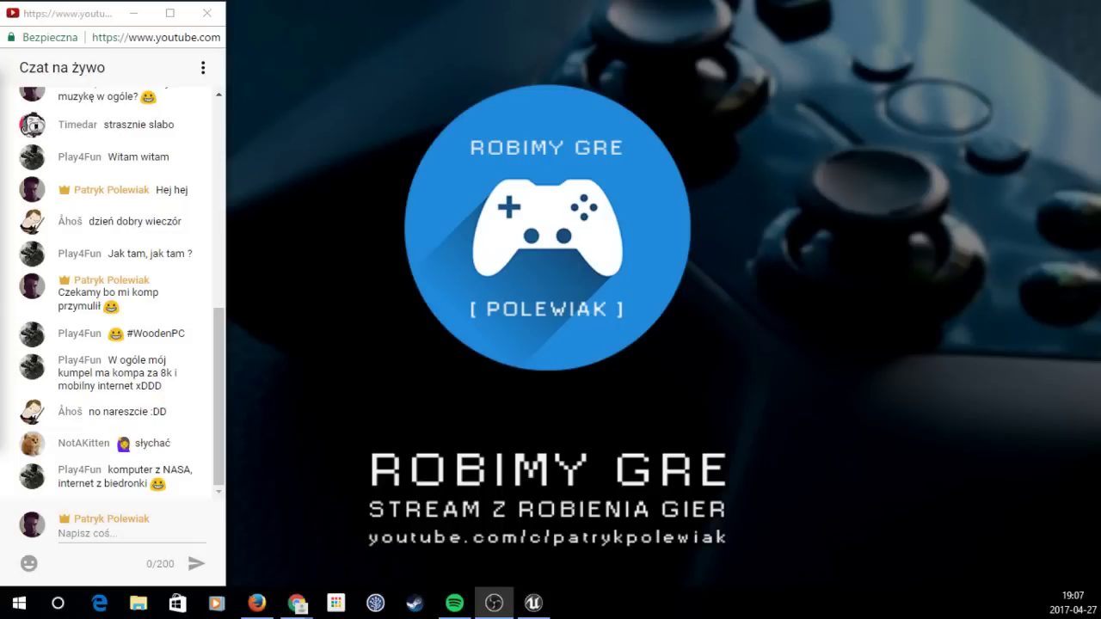
Step: Bring the Chrome Forms window beside the live chat and resize it to fill the right side
key("alt+Tab")
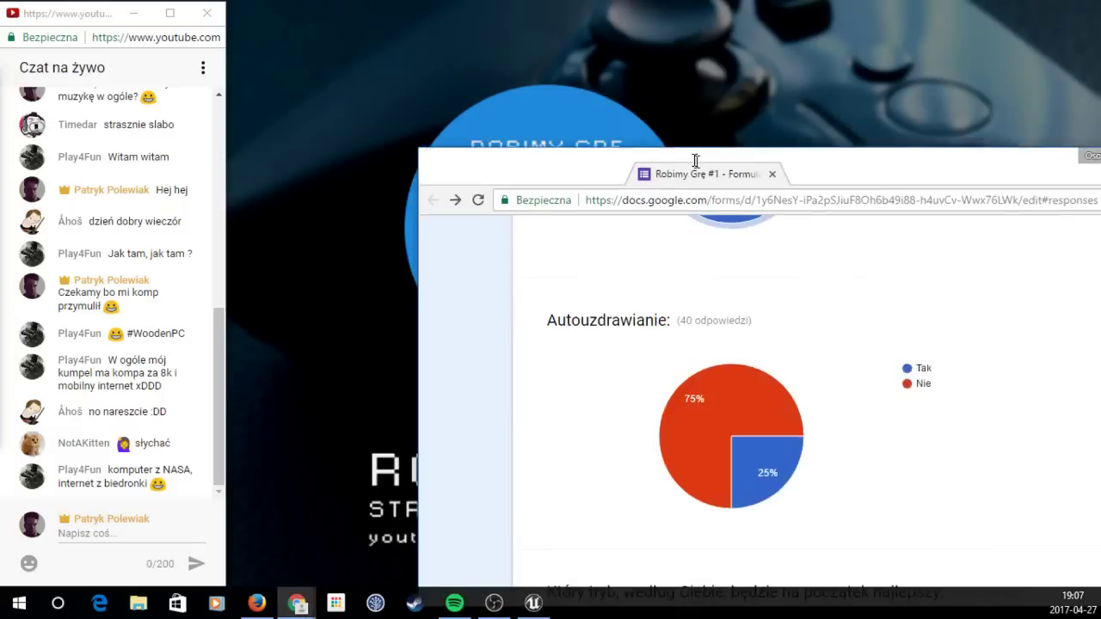
left_click_drag(697, 154, 517, 28)
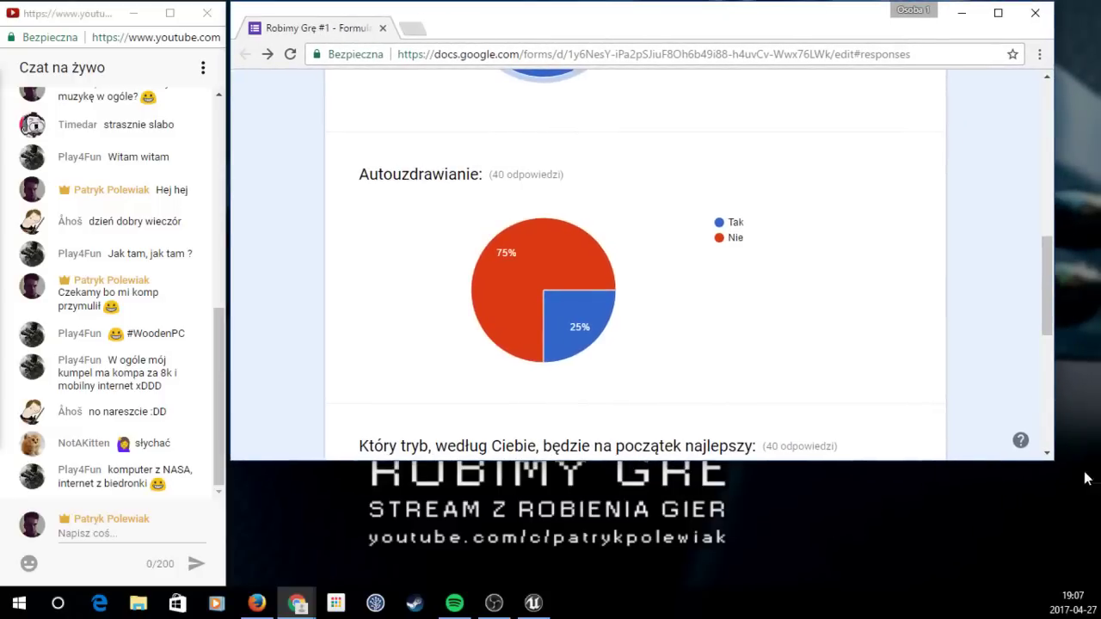
left_click_drag(1055, 462, 1093, 585)
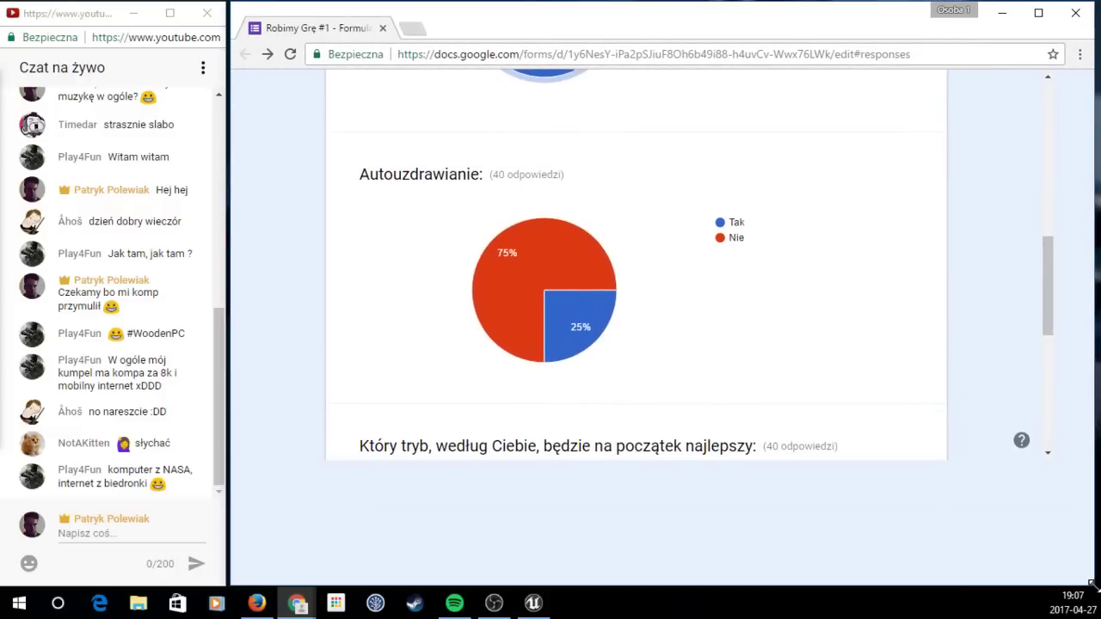
left_click_drag(1086, 293, 1089, 213)
Step: Scroll through the 40-response pie charts to Autouzdrawianie (75% Nie, 25% Tak)
scroll(1089, 214, "up", 3)
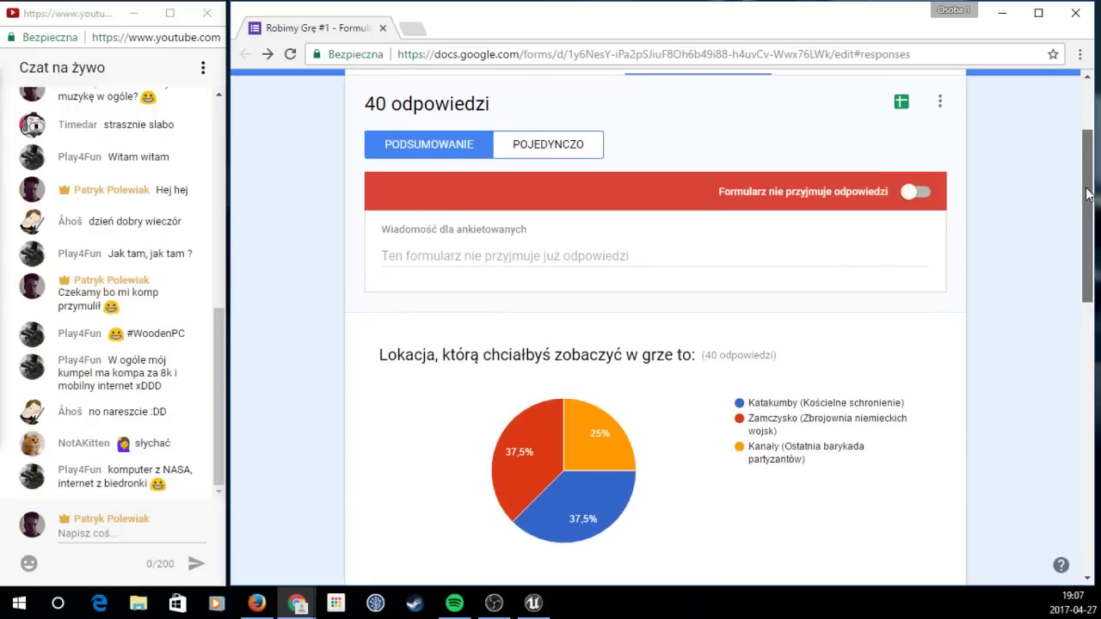
scroll(1088, 194, "down", 3)
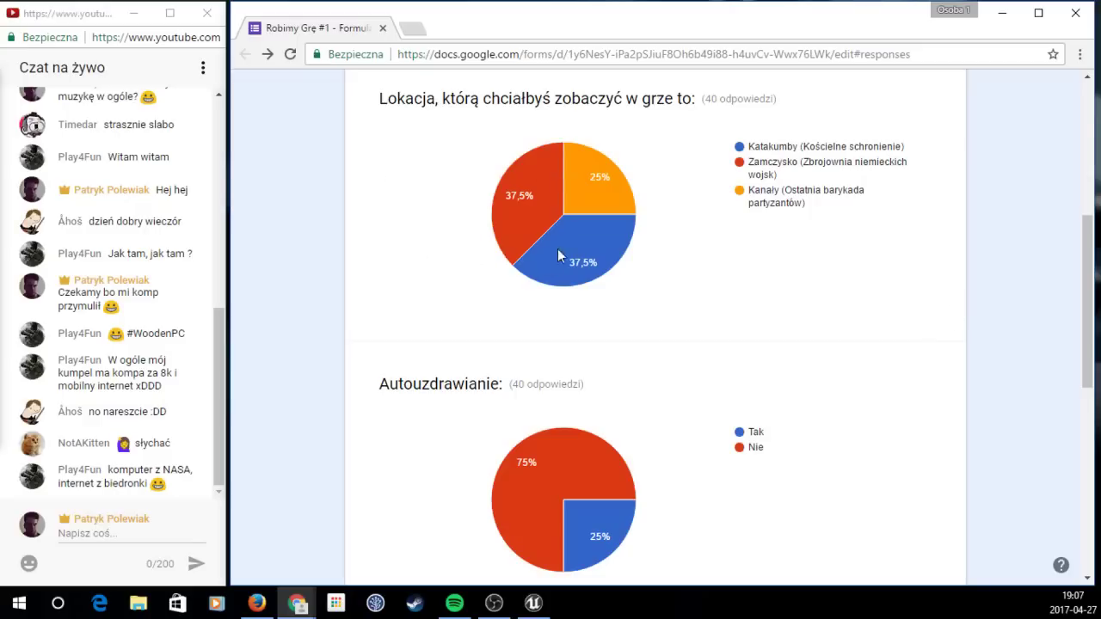
mouse_move(579, 265)
mouse_move(537, 258)
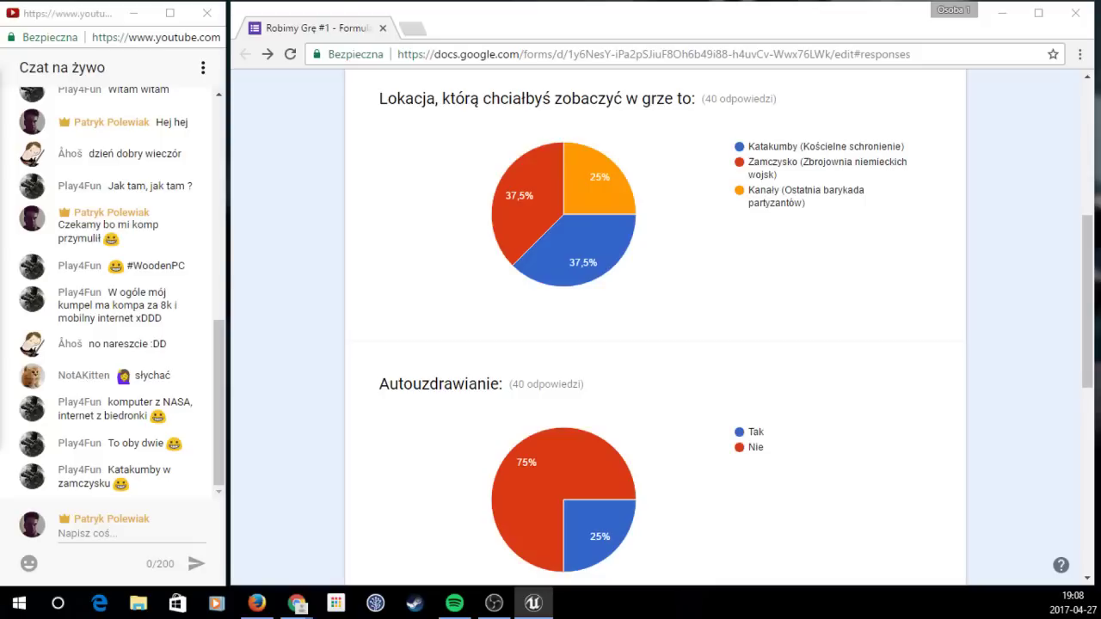
key("alt+Tab")
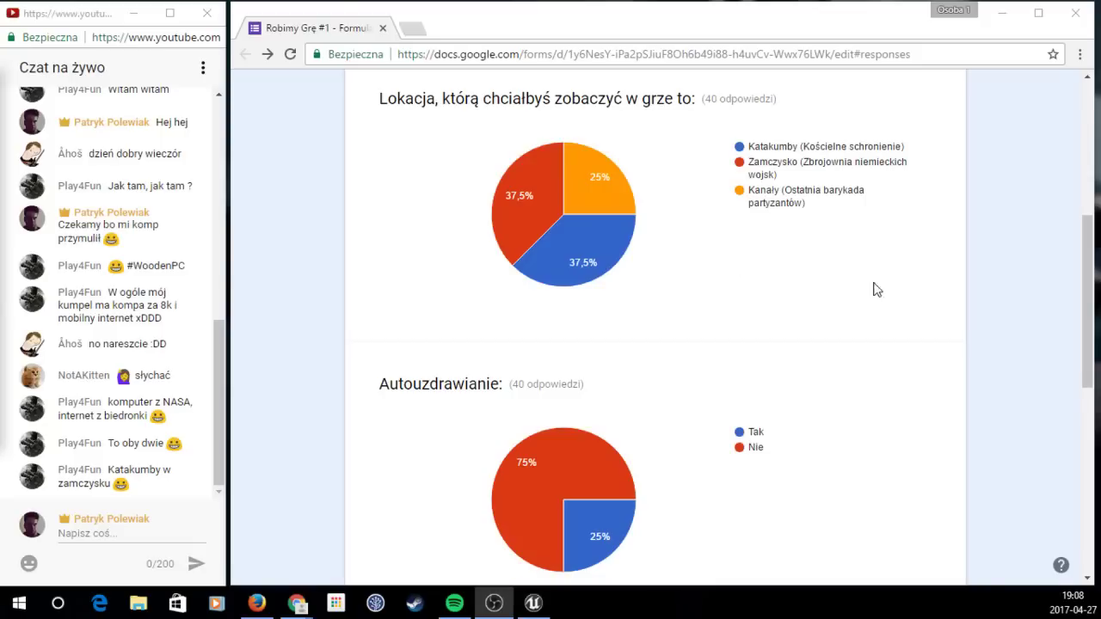
mouse_move(1089, 255)
left_mouse_down()
mouse_move(1090, 237)
mouse_move(1073, 329)
left_mouse_up()
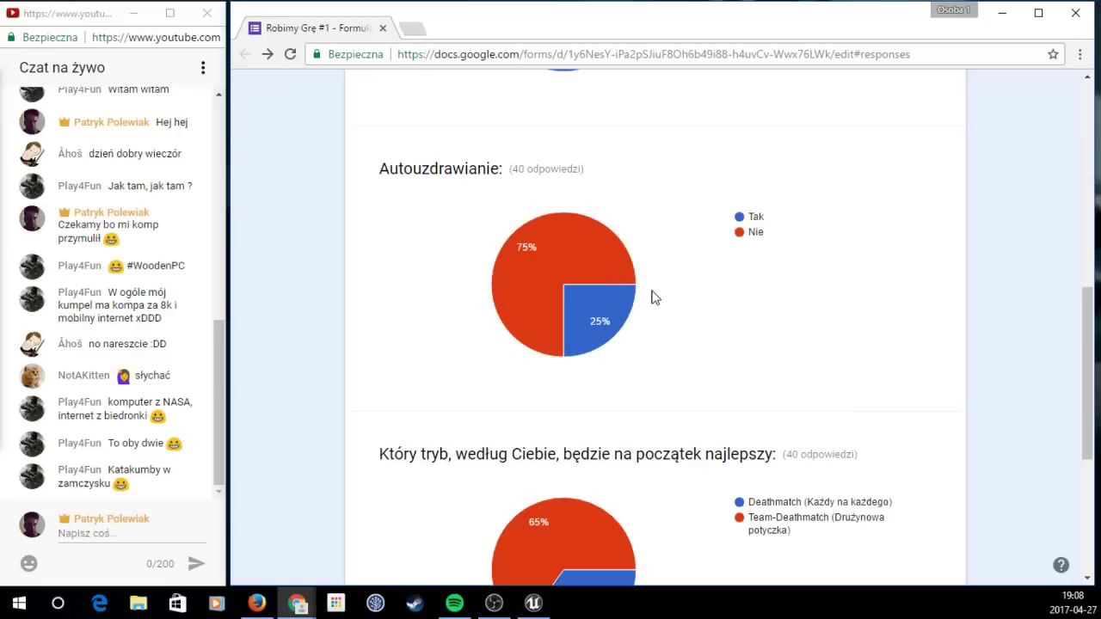
scroll(721, 338, "down", 2)
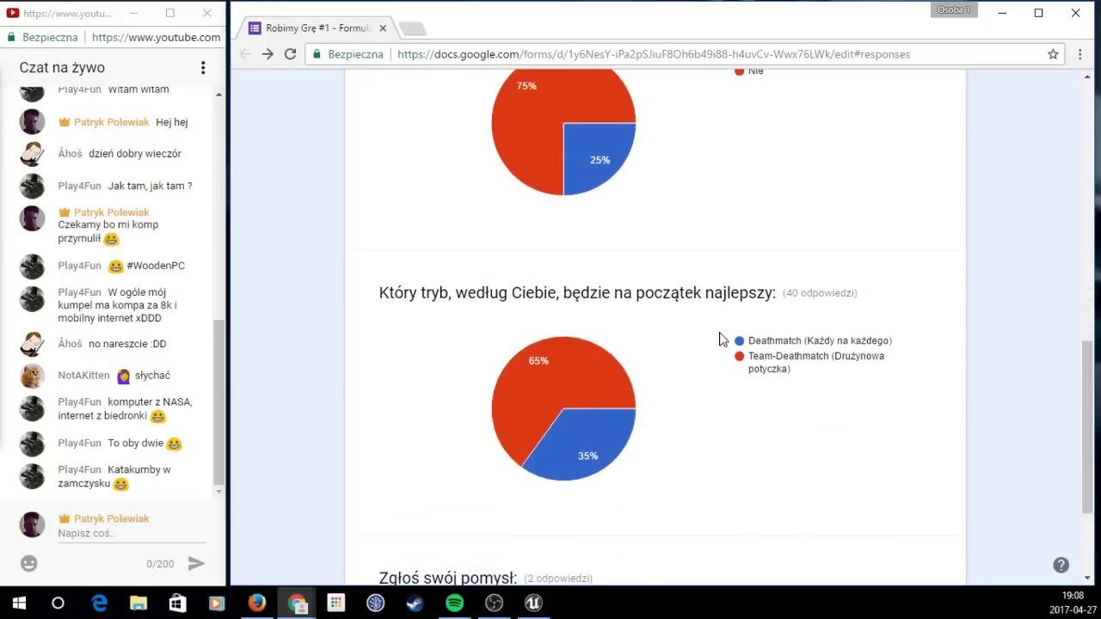
scroll(737, 415, "down", 2)
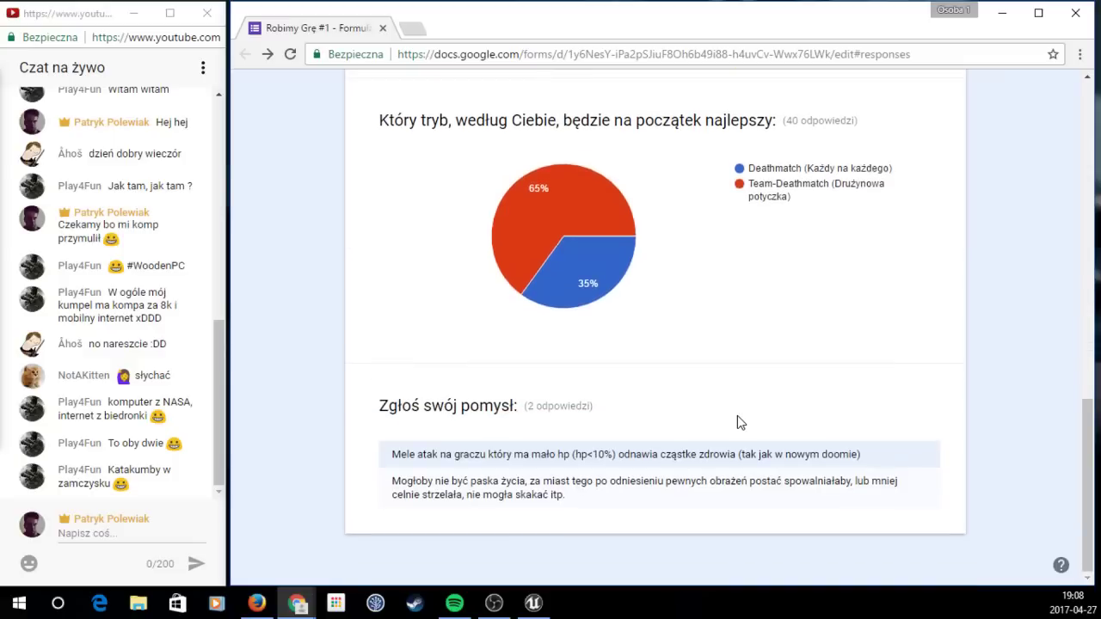
scroll(738, 416, "up", 1)
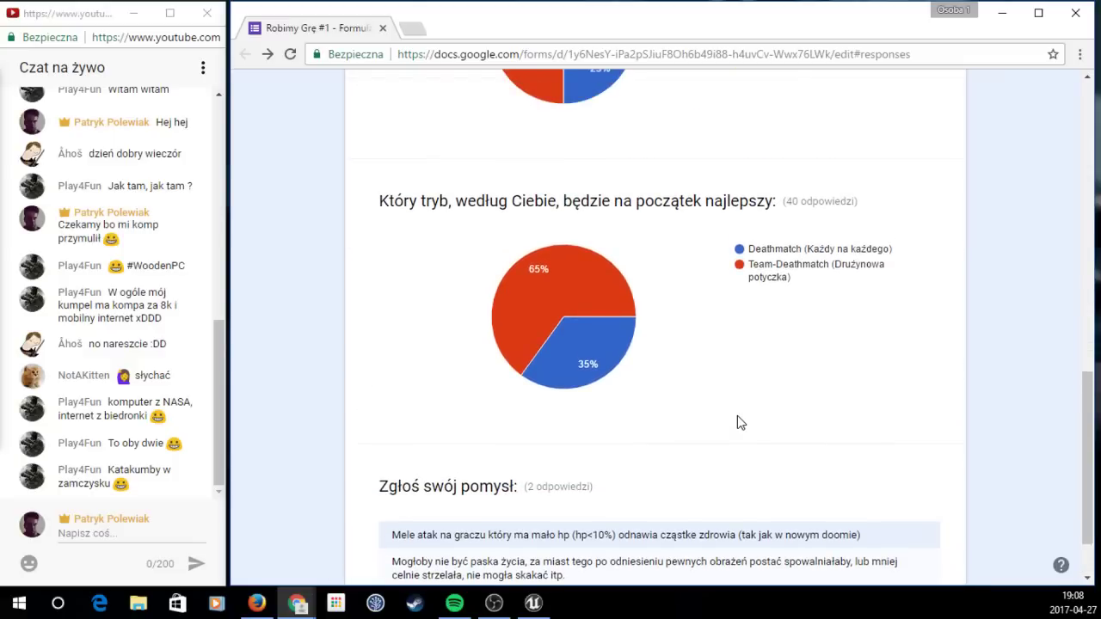
mouse_move(615, 316)
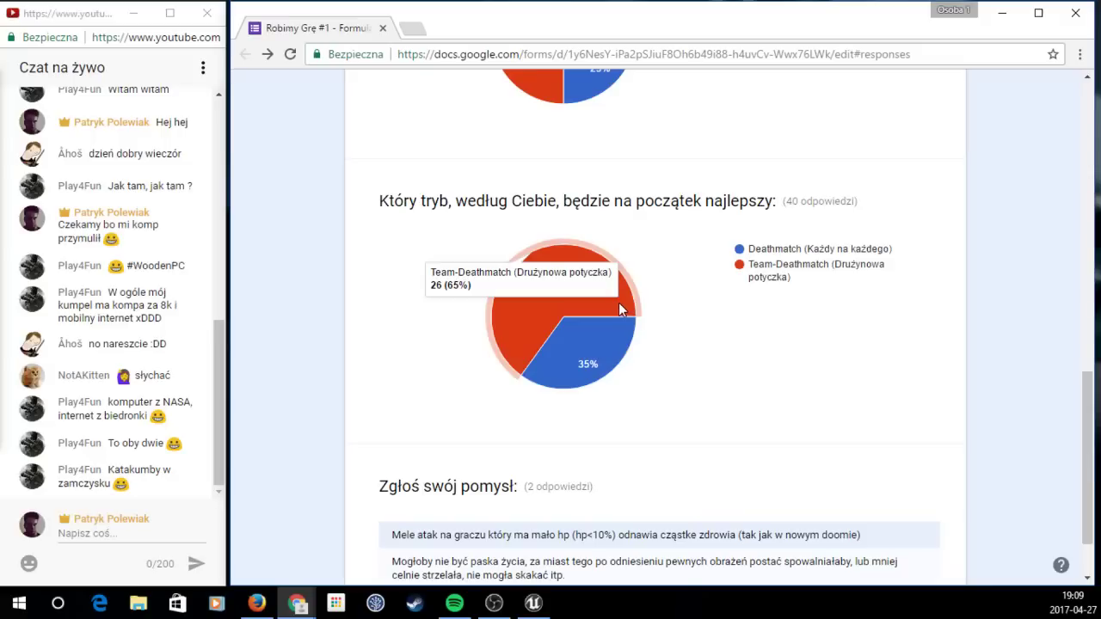
scroll(812, 338, "down", 1)
scroll(814, 337, "down", 1)
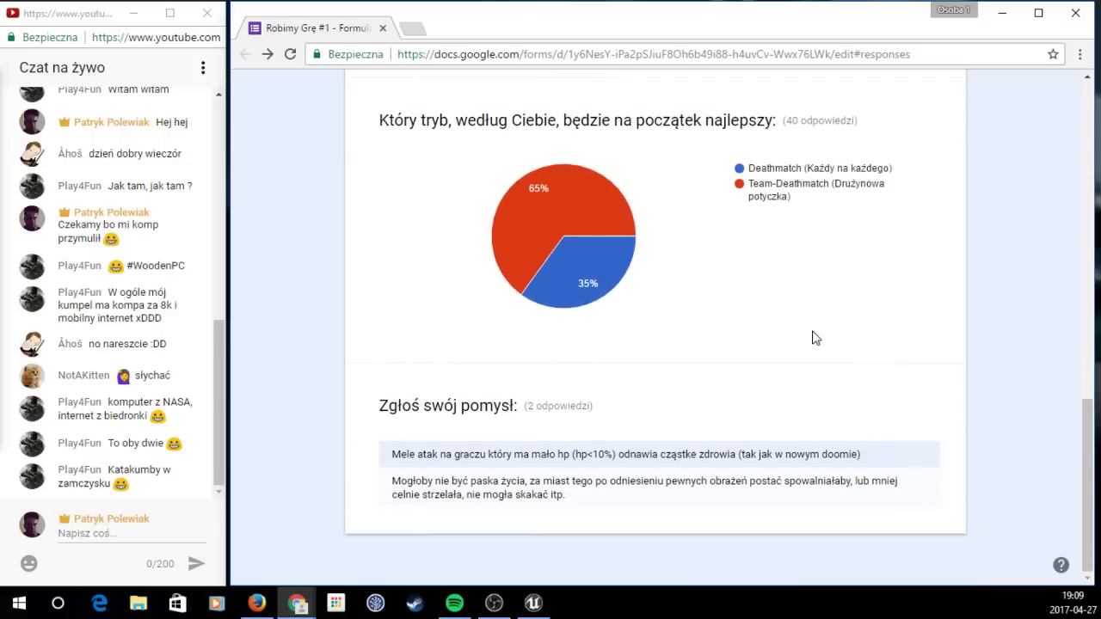
scroll(806, 352, "up", 2)
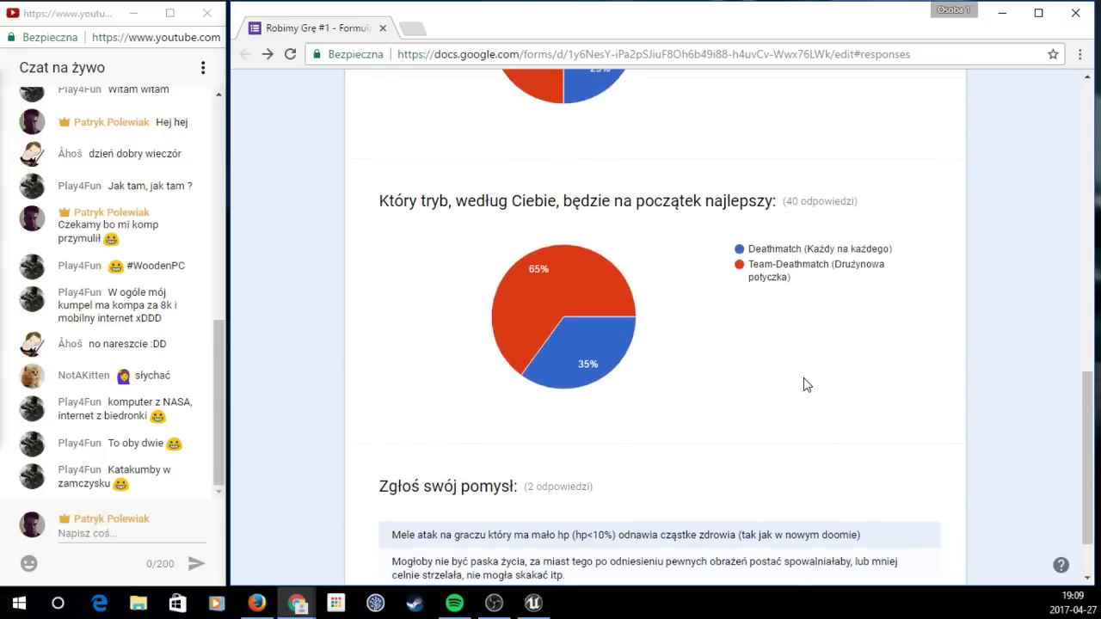
scroll(804, 384, "up", 3)
scroll(805, 383, "up", 1)
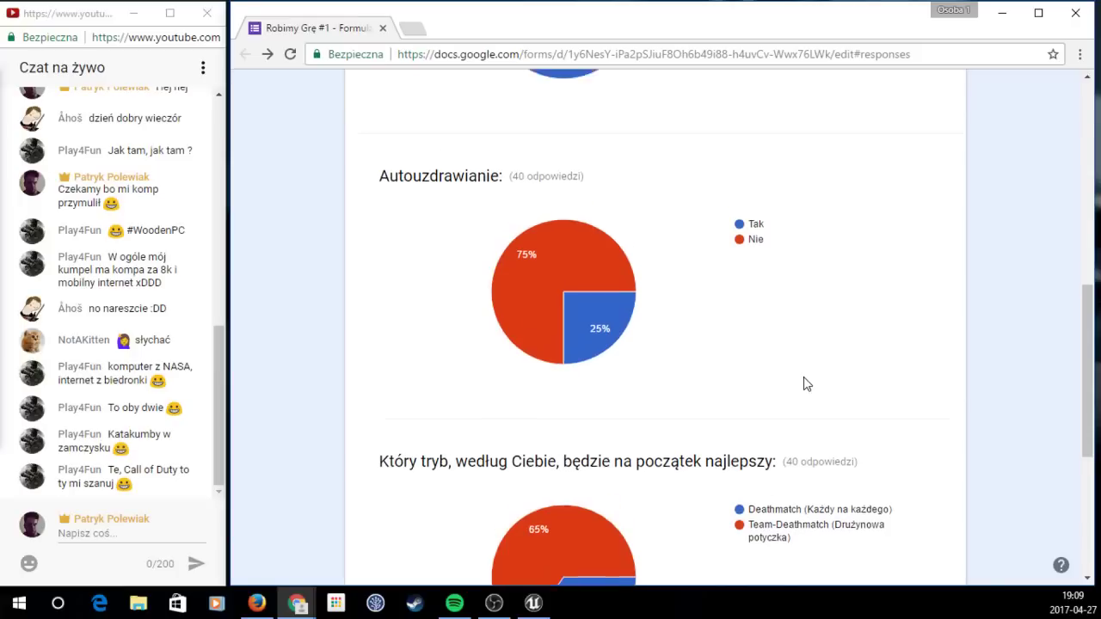
scroll(806, 384, "up", 1)
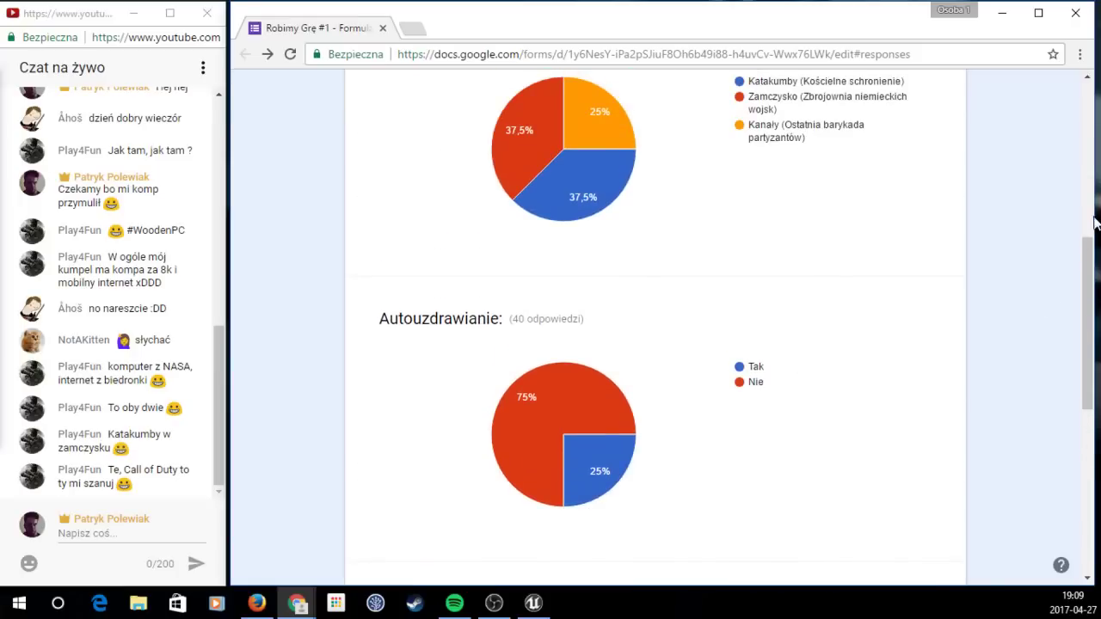
left_click_drag(1090, 224, 1095, 223)
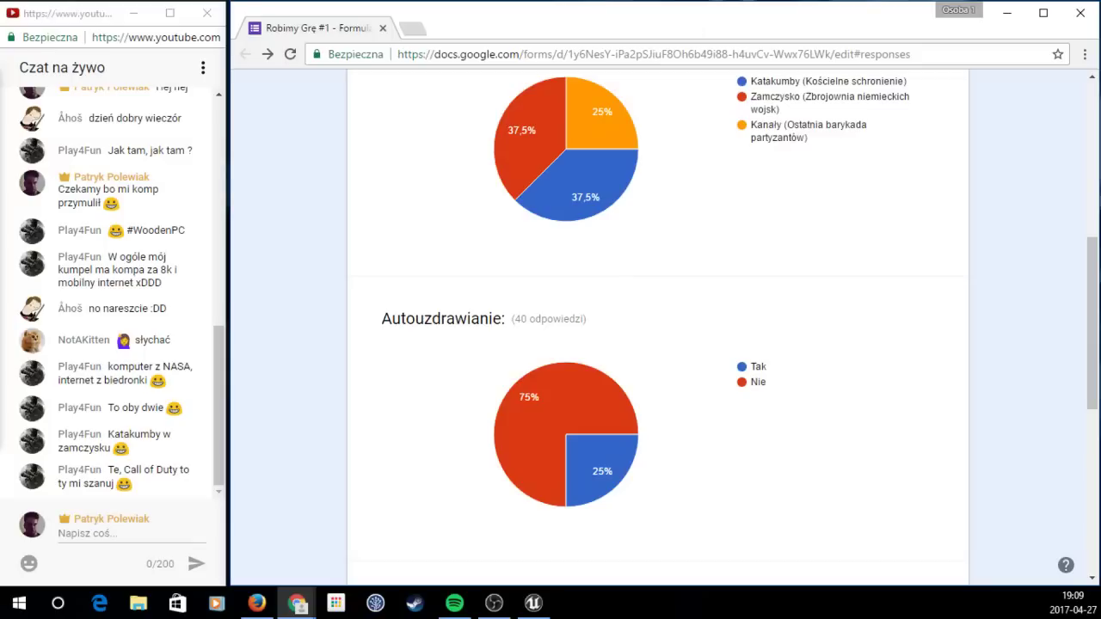
key("alt+Tab")
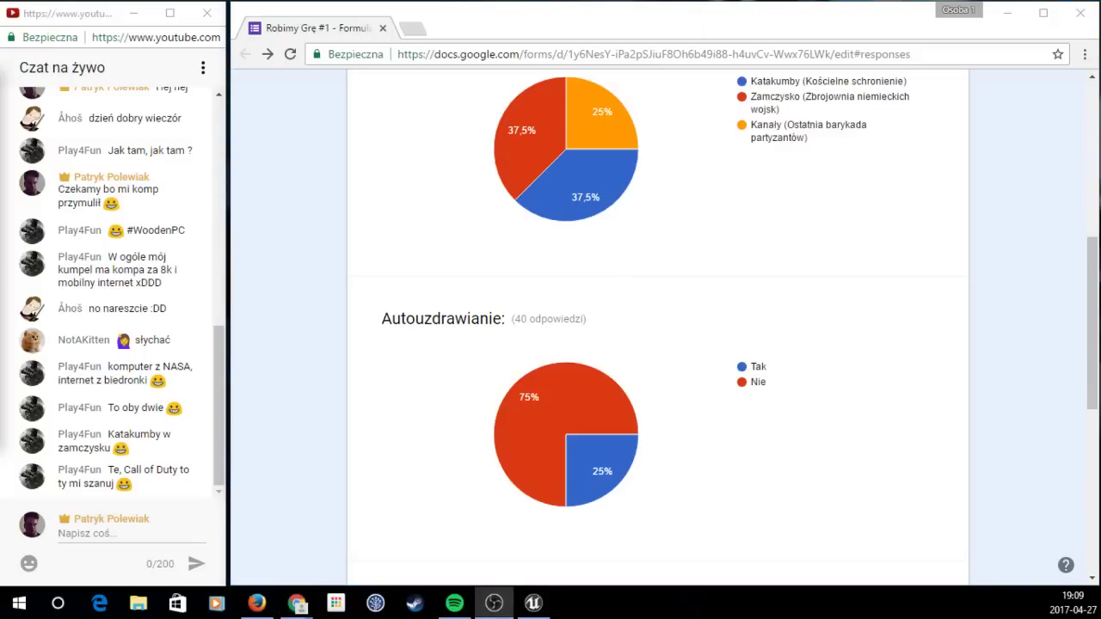
key("alt+Tab")
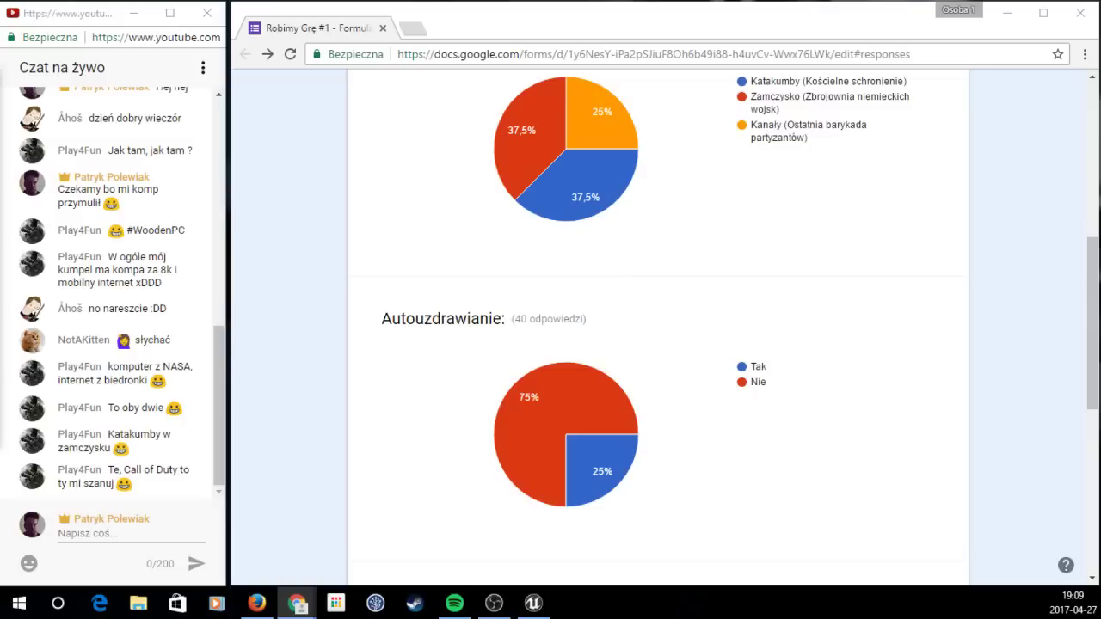
key("alt+Tab")
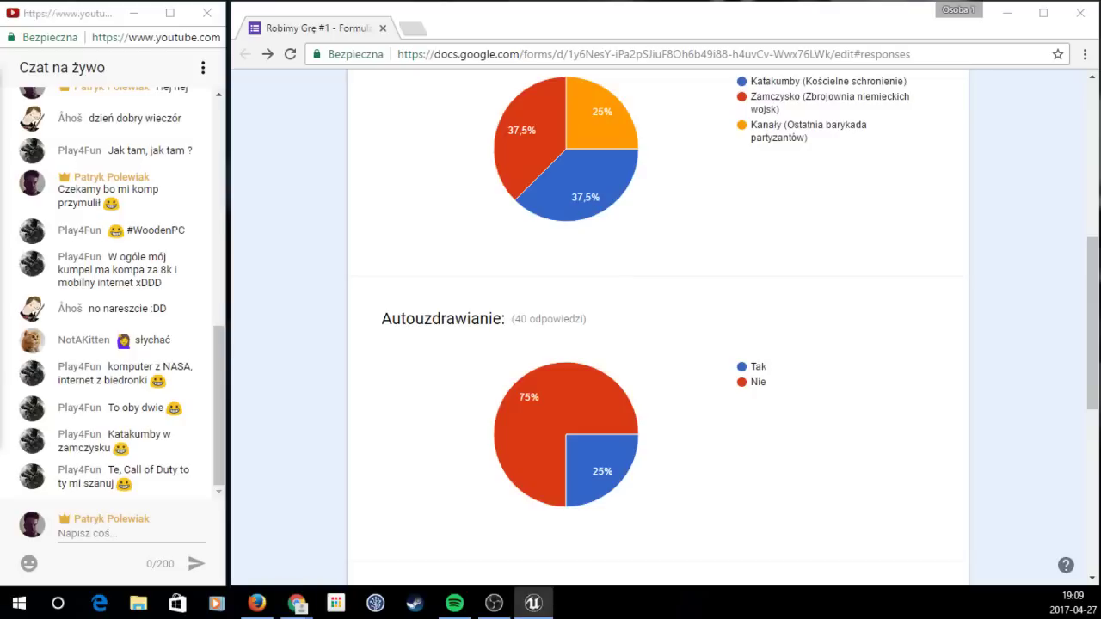
key("alt+Tab")
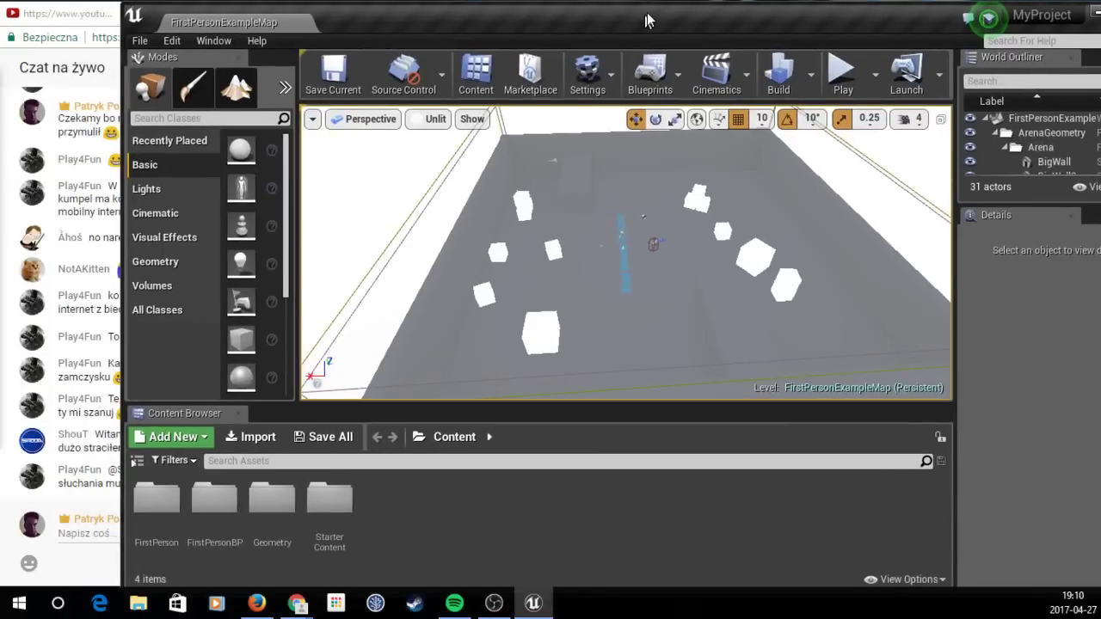
Step: Fit the FirstPersonExampleMap editor beside the narrowed live chat, fly closer to the floor, and open File
left_click_drag(647, 20, 577, 19)
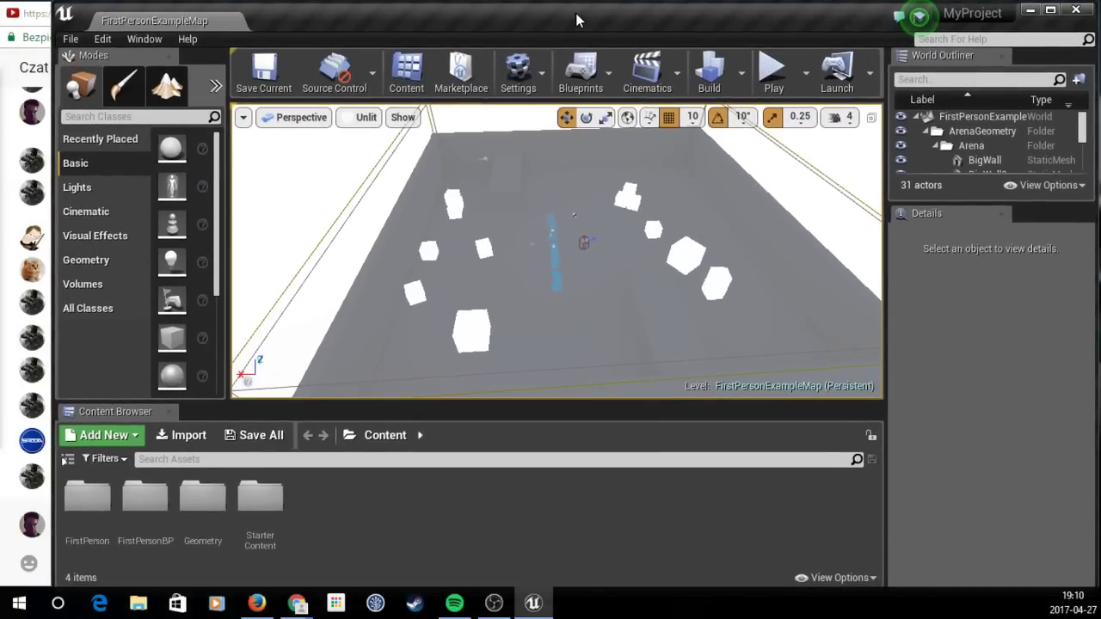
left_click_drag(52, 179, 210, 179)
mouse_move(233, 76)
left_mouse_down()
mouse_move(187, 76)
mouse_move(199, 75)
left_mouse_up()
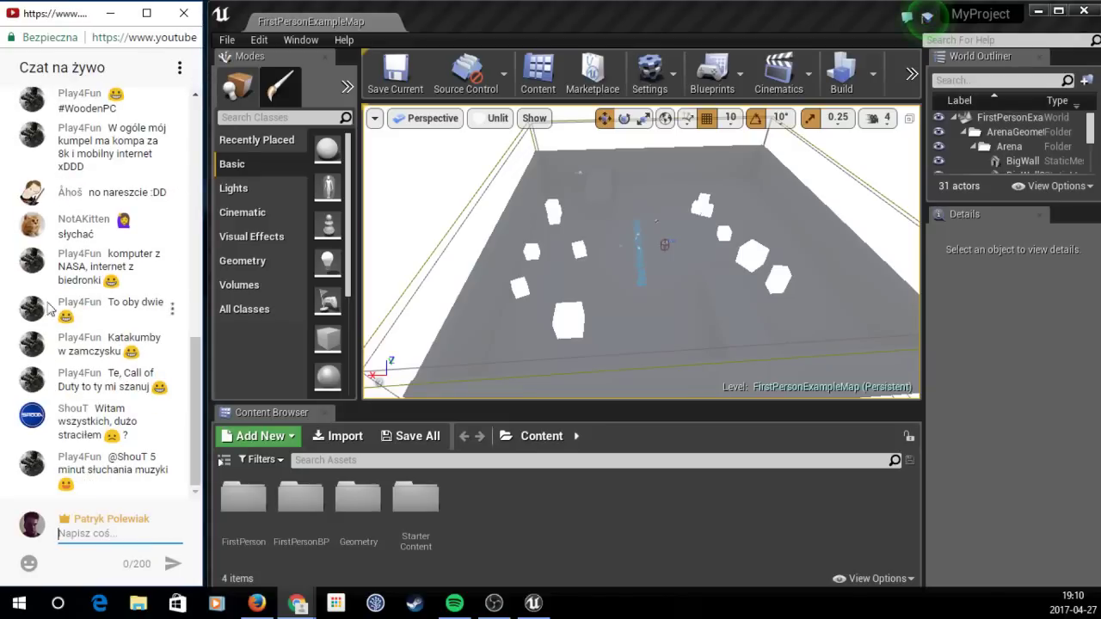
left_click(455, 603)
right_click_drag(571, 201, 571, 201)
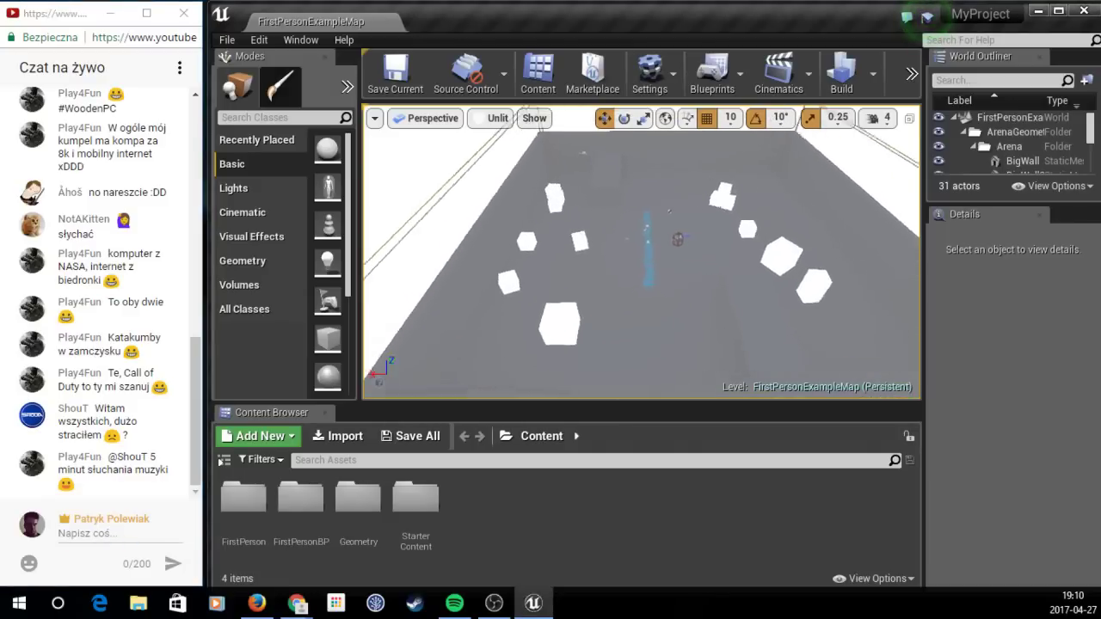
left_click(226, 40)
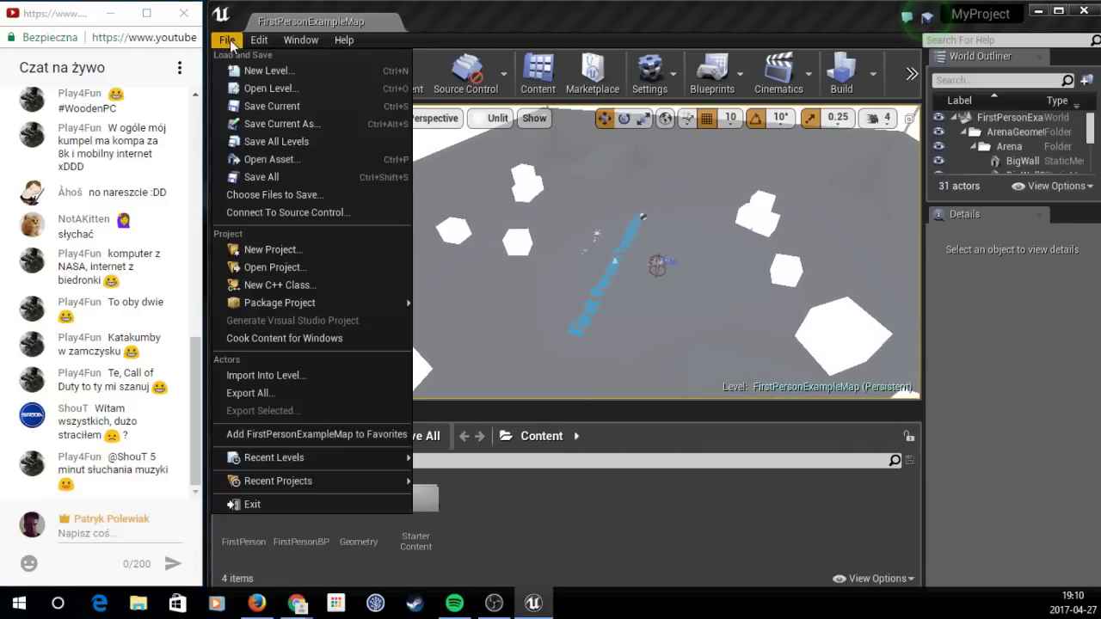
Step: Open and dismiss the new level template chooser, then browse the Window menu
left_click(276, 68)
left_click(740, 125)
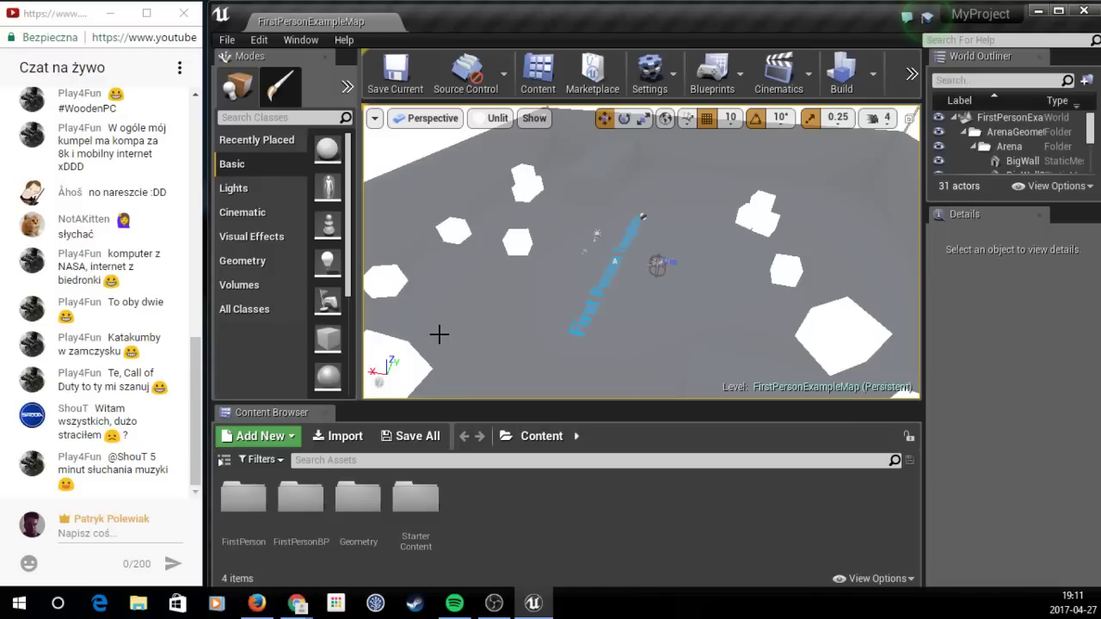
left_click(289, 41)
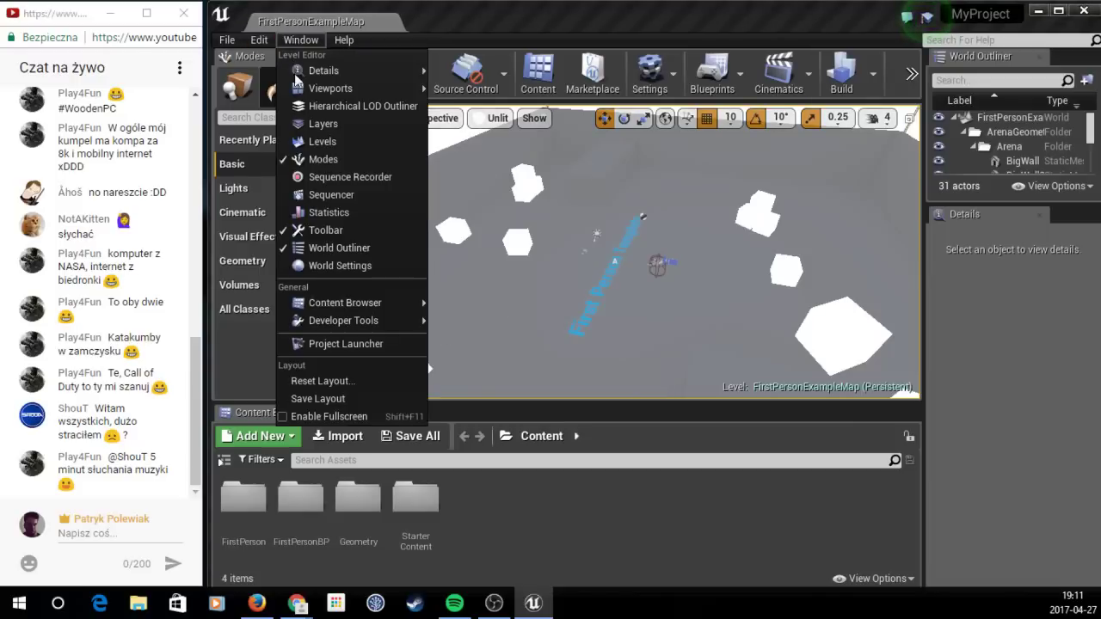
mouse_move(368, 323)
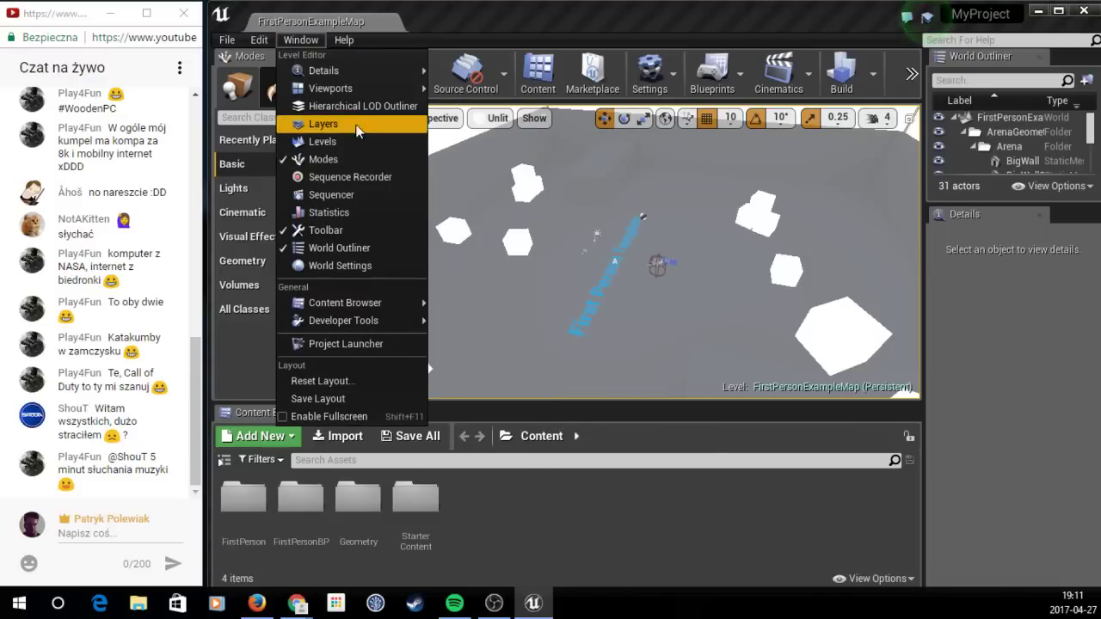
mouse_move(354, 78)
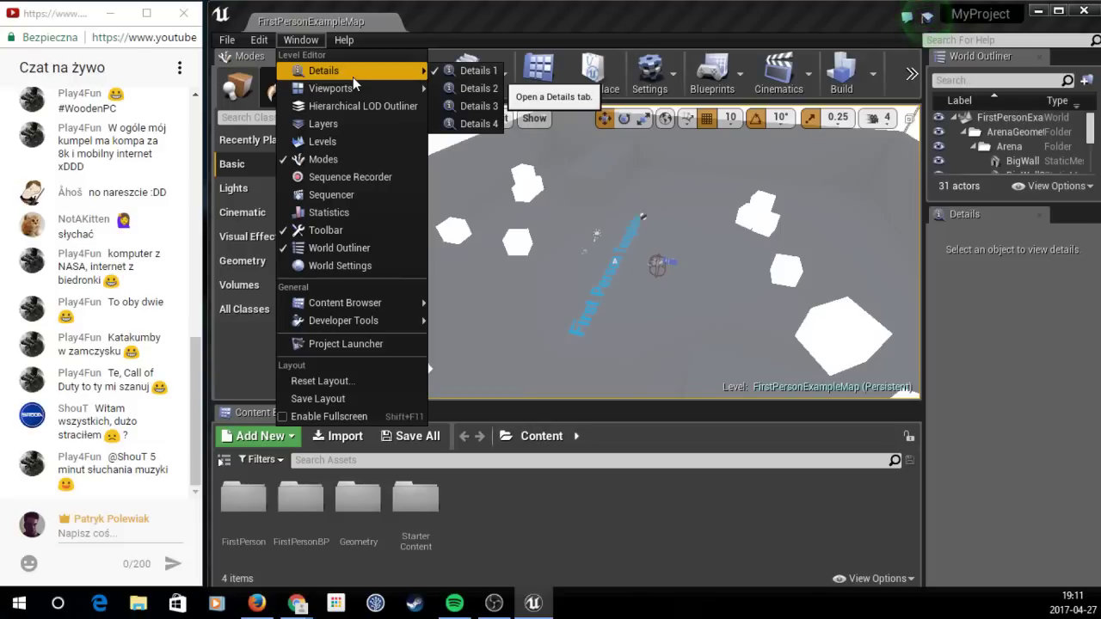
Step: Open Project Settings from the Settings toolbar dropdown
left_click(273, 40)
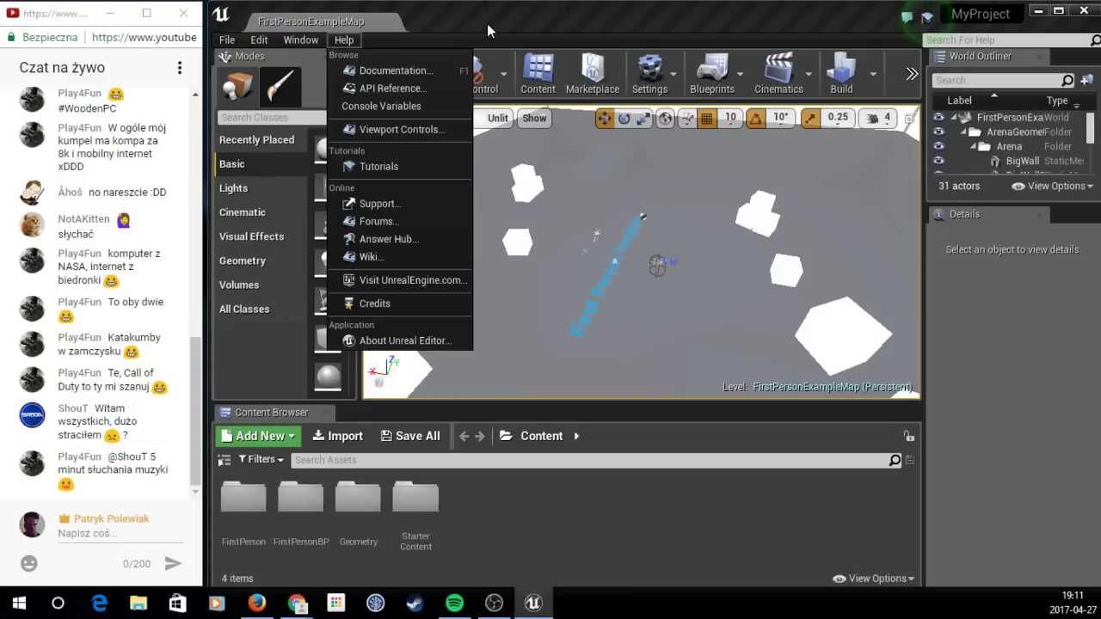
left_click(640, 76)
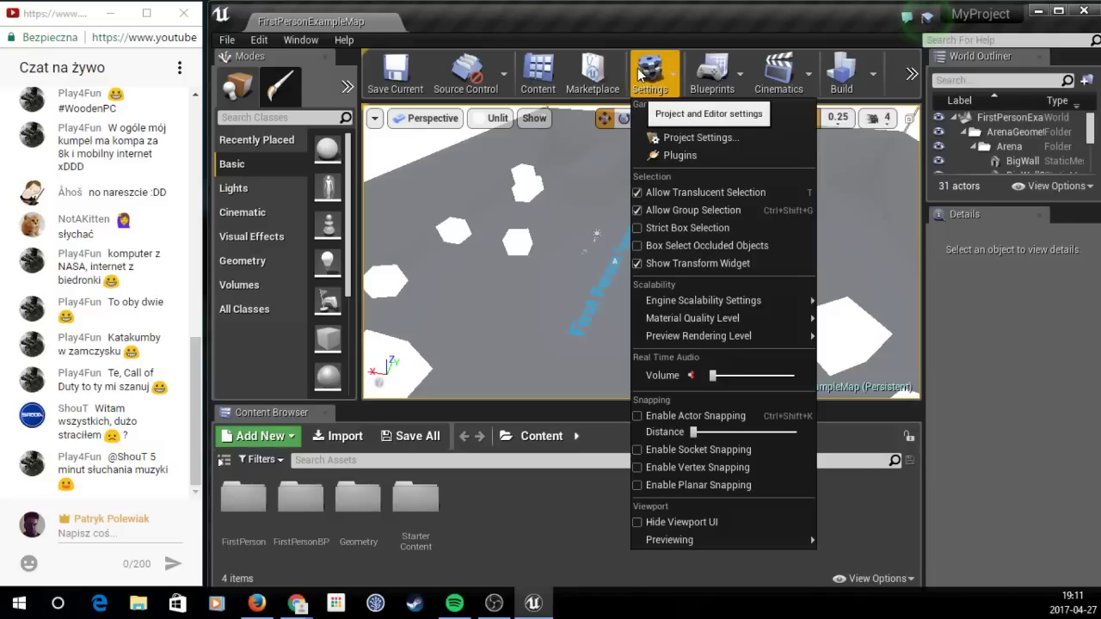
mouse_move(692, 317)
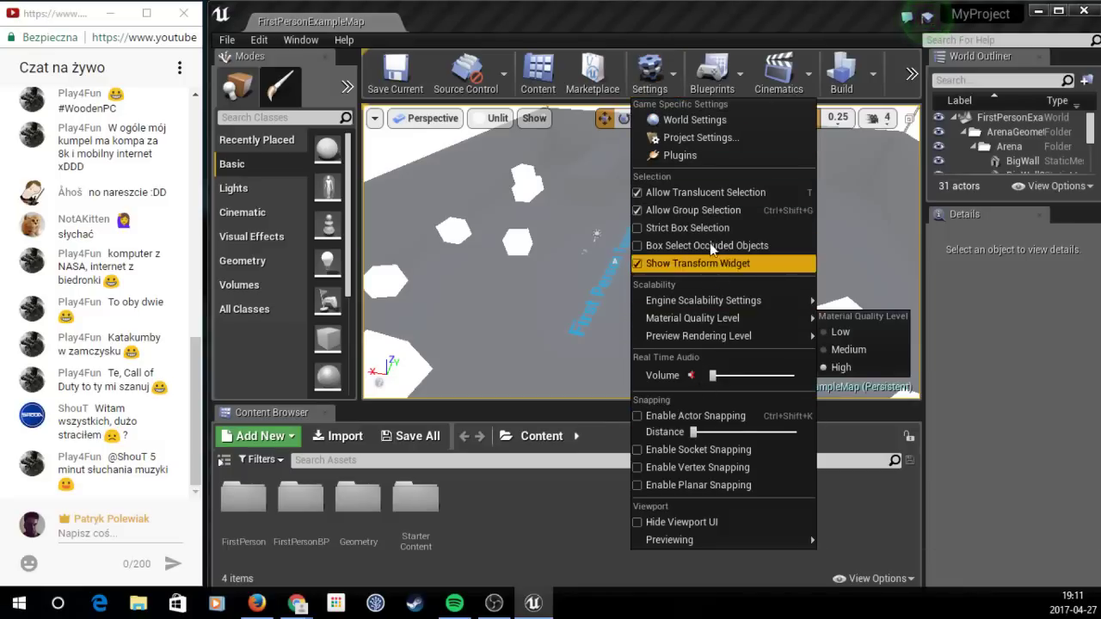
left_click(725, 137)
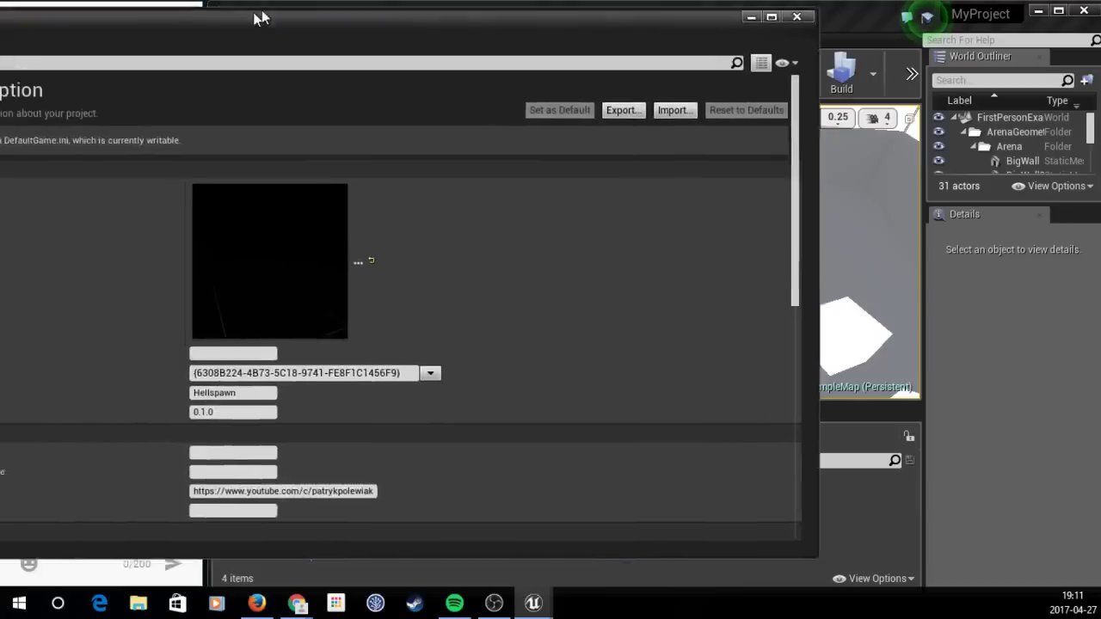
Step: Position Project Settings beside the editor and search for the For Distribution setting
left_click_drag(295, 18, 674, 56)
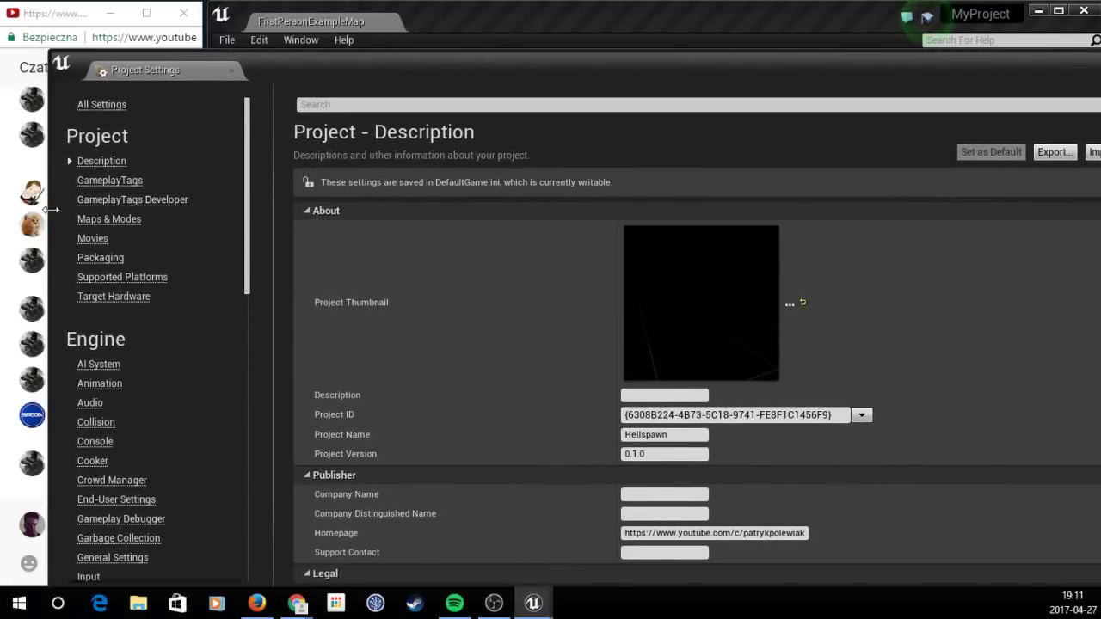
left_click_drag(49, 217, 554, 215)
left_click_drag(849, 69, 471, 57)
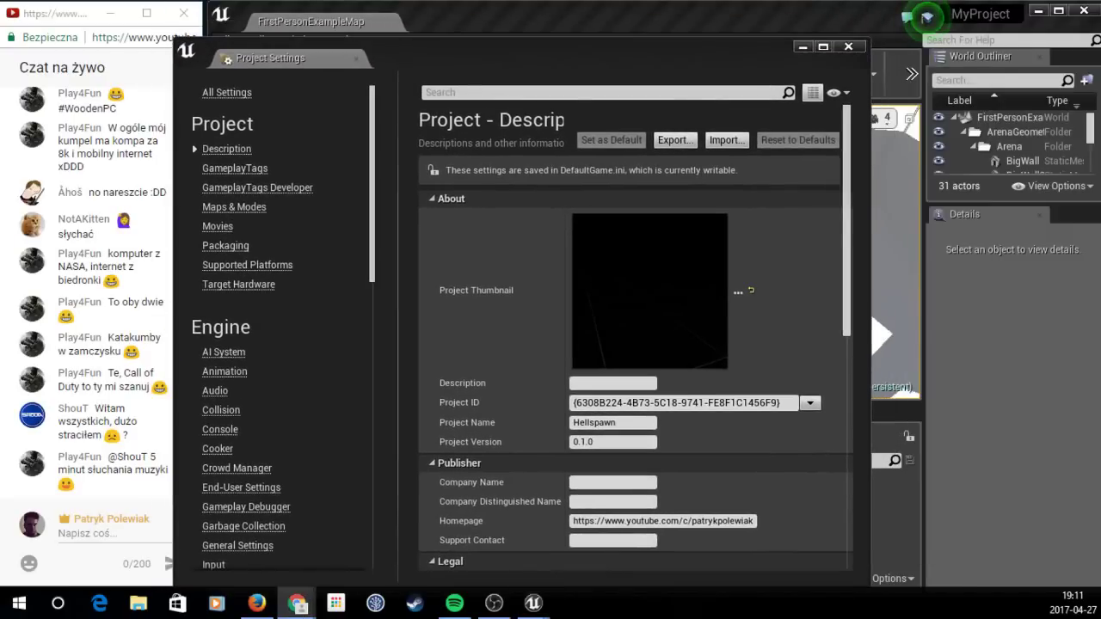
left_click(632, 92)
type("For Distribution")
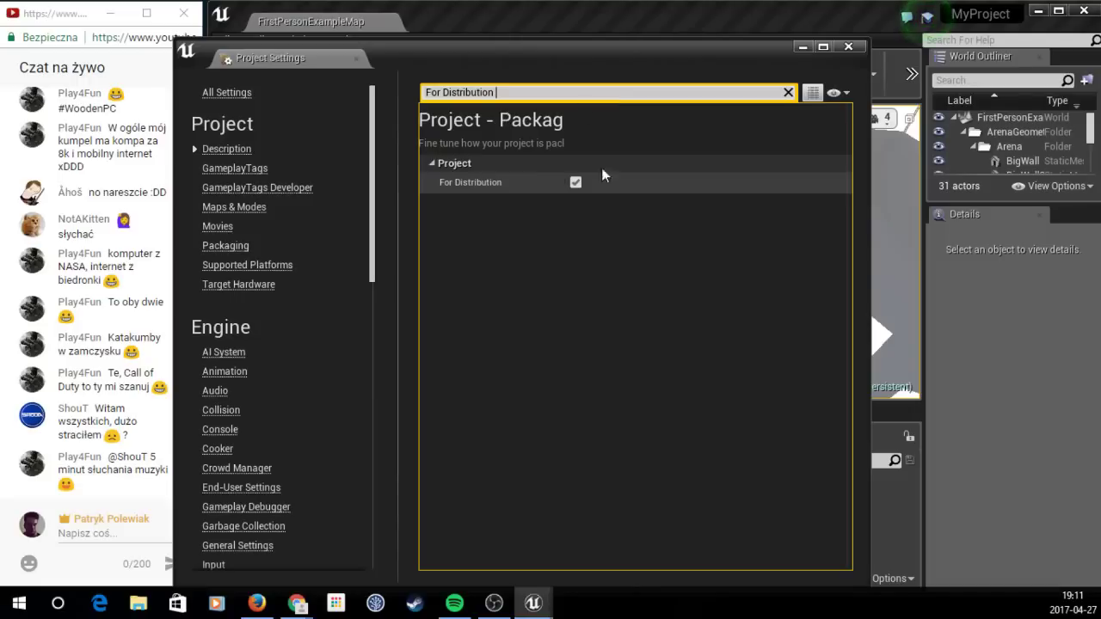
mouse_move(467, 185)
Step: Search for Use Pak File and confirm it is enabled
key("alt+Tab")
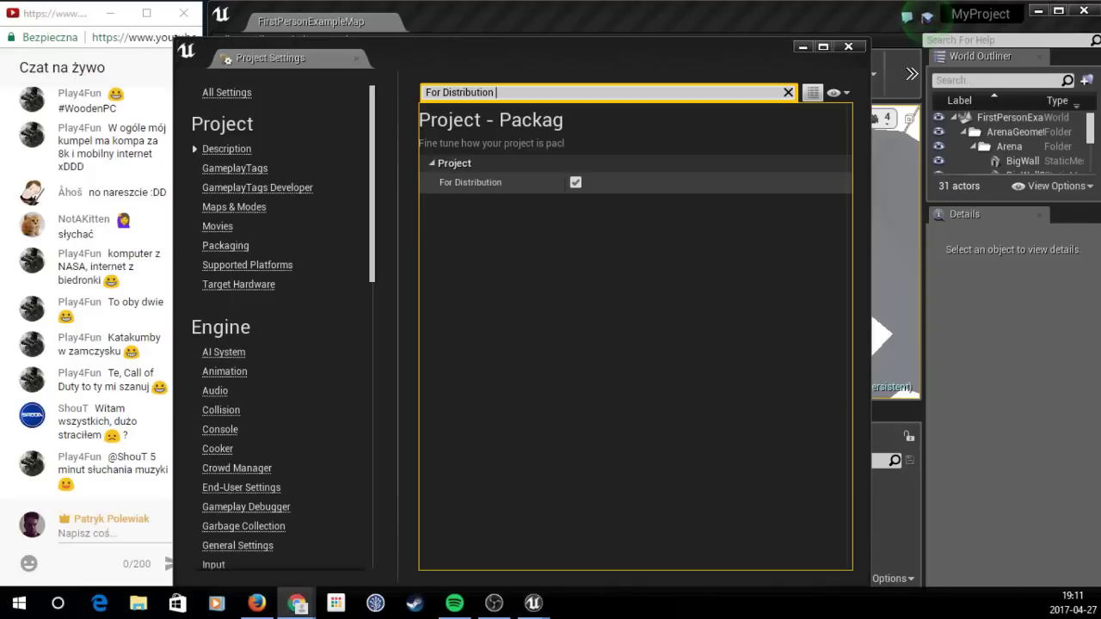
left_click(633, 93)
type("Use Pak File")
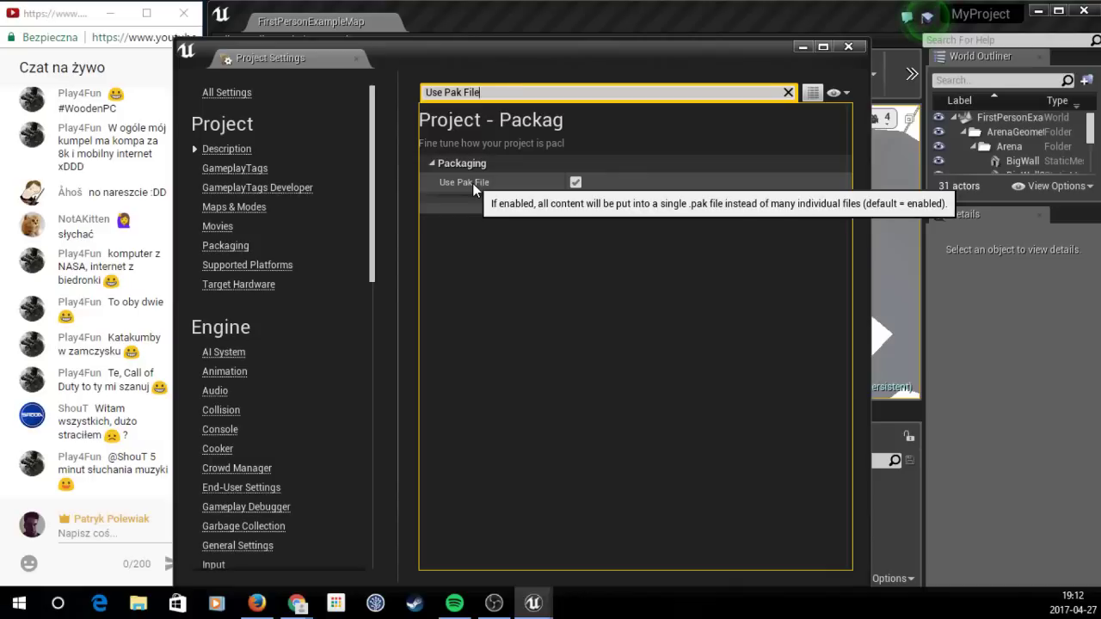
left_click_drag(509, 59, 599, 44)
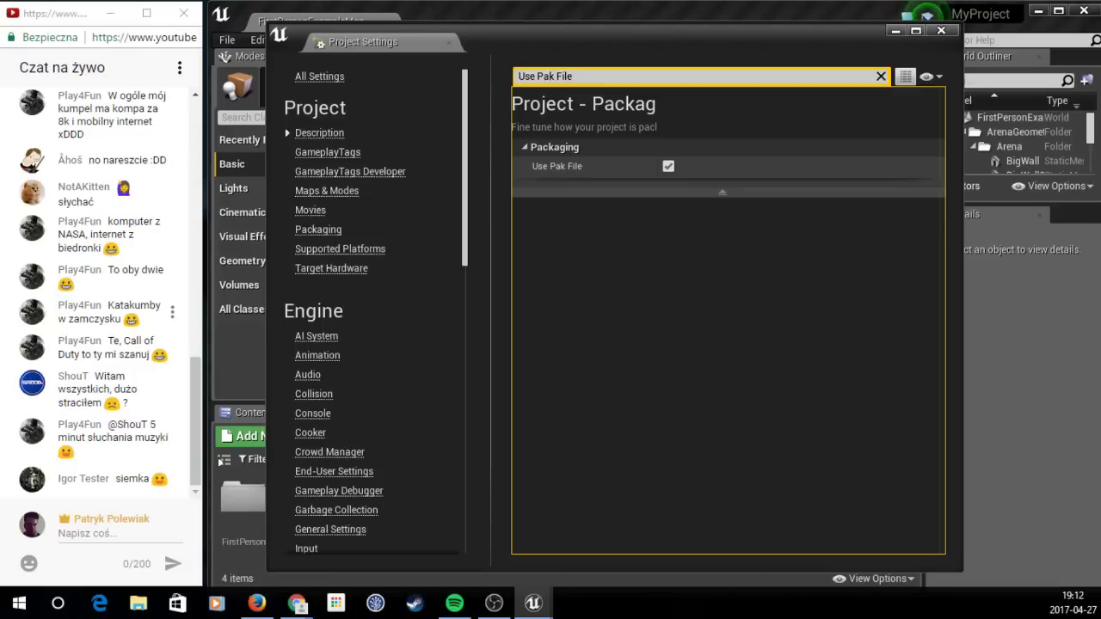
left_click(221, 462)
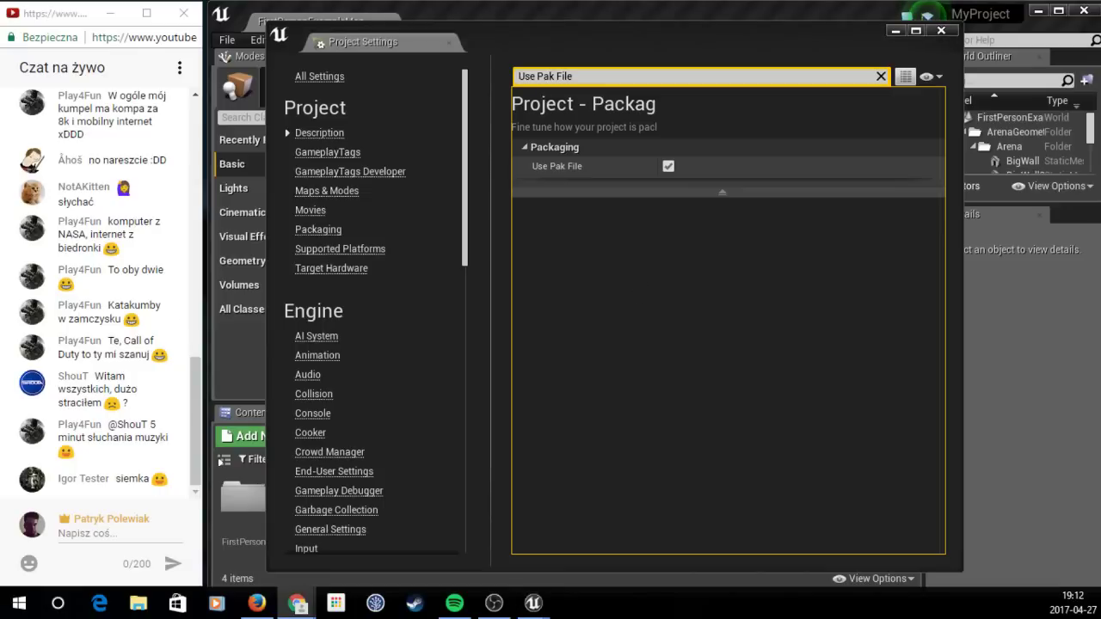
Step: Verify Create compressed cooked packages is enabled, then close Project Settings
left_click(701, 76)
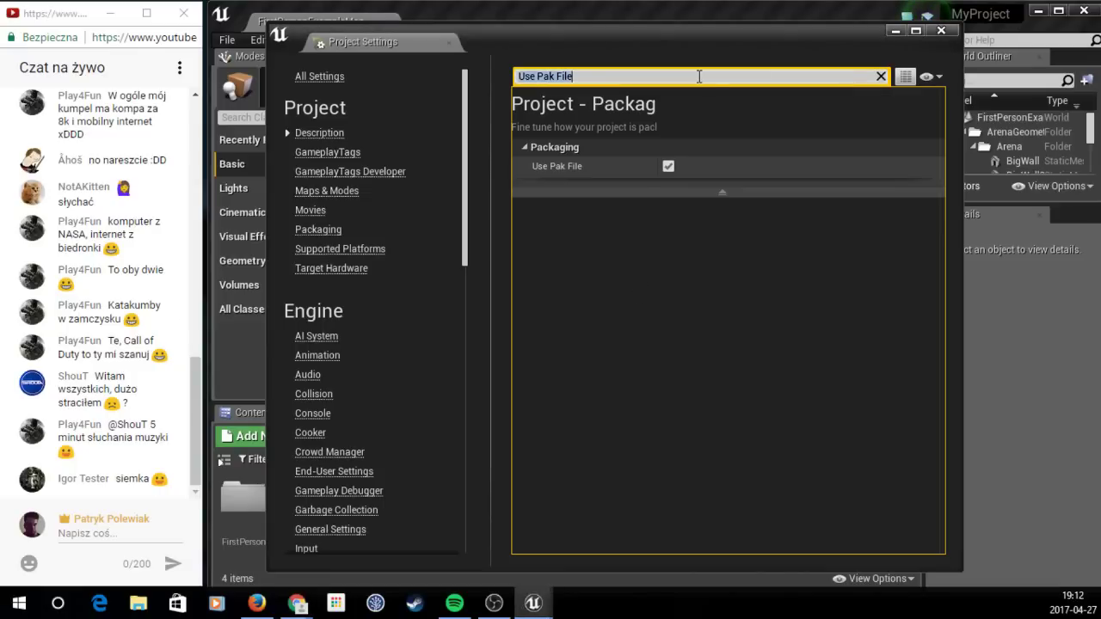
type("Create compressed cooked packages")
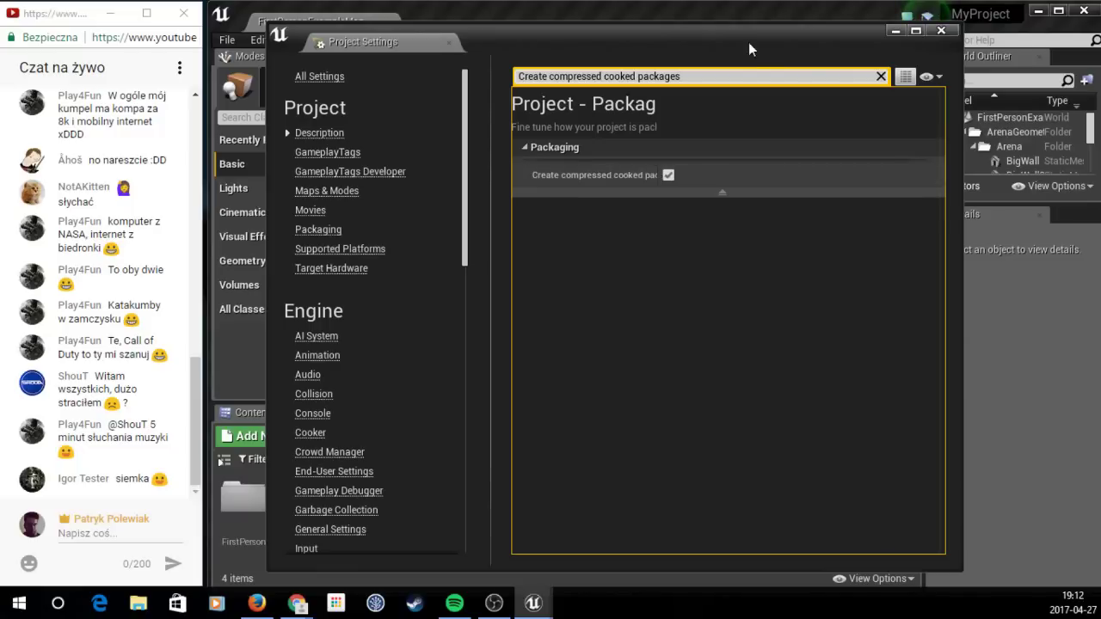
left_click_drag(930, 50, 907, 57)
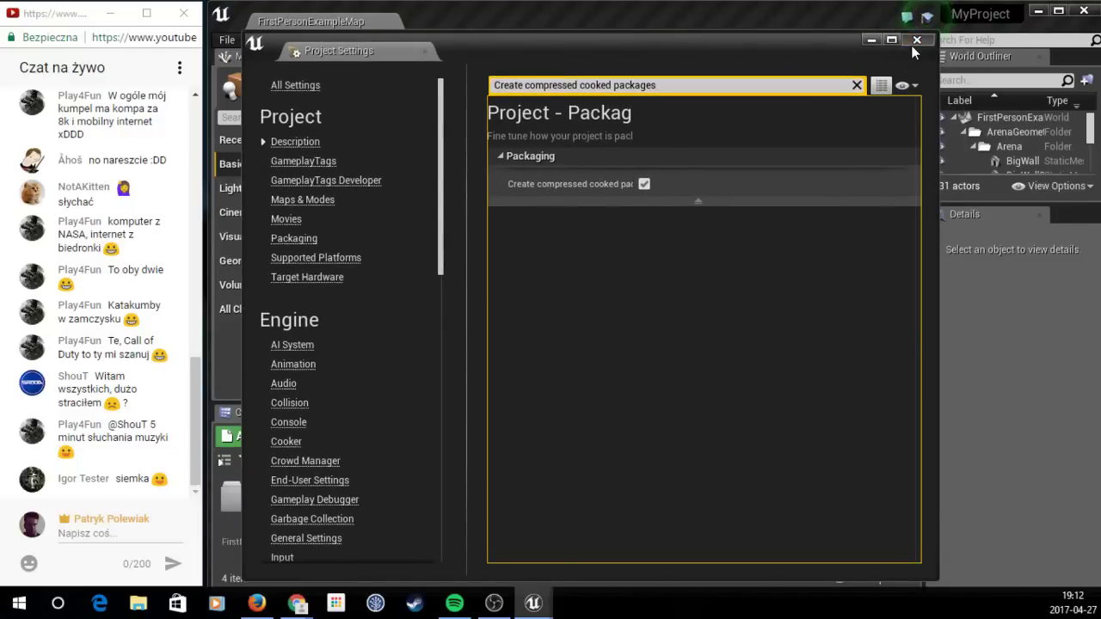
left_click(911, 45)
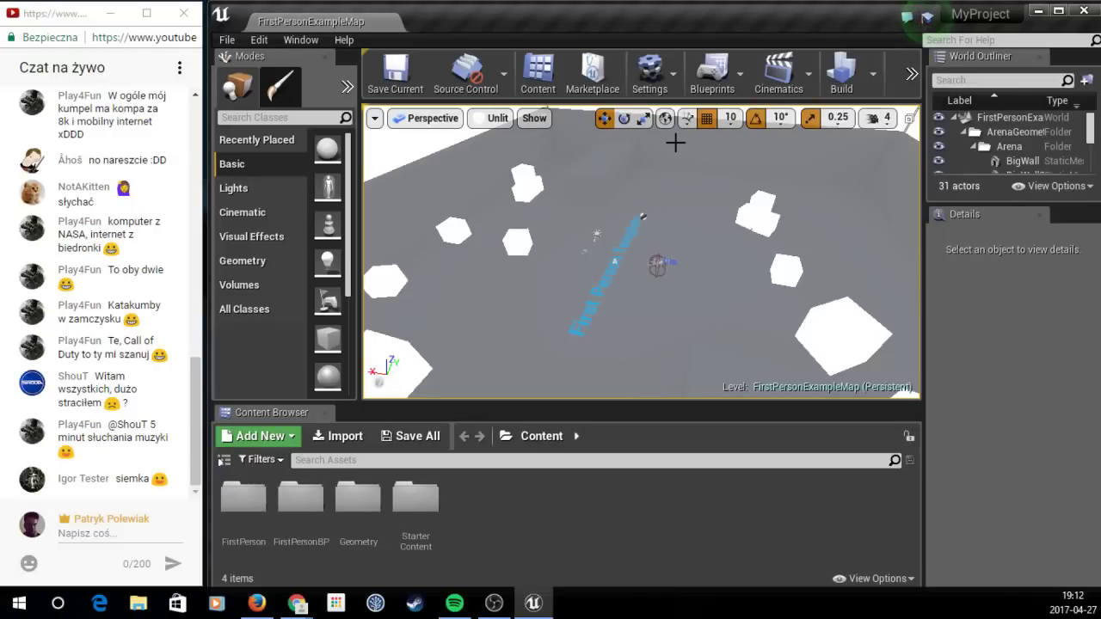
mouse_move(676, 140)
right_mouse_down()
mouse_move(684, 125)
mouse_move(654, 116)
mouse_move(658, 164)
mouse_move(399, 287)
right_mouse_up()
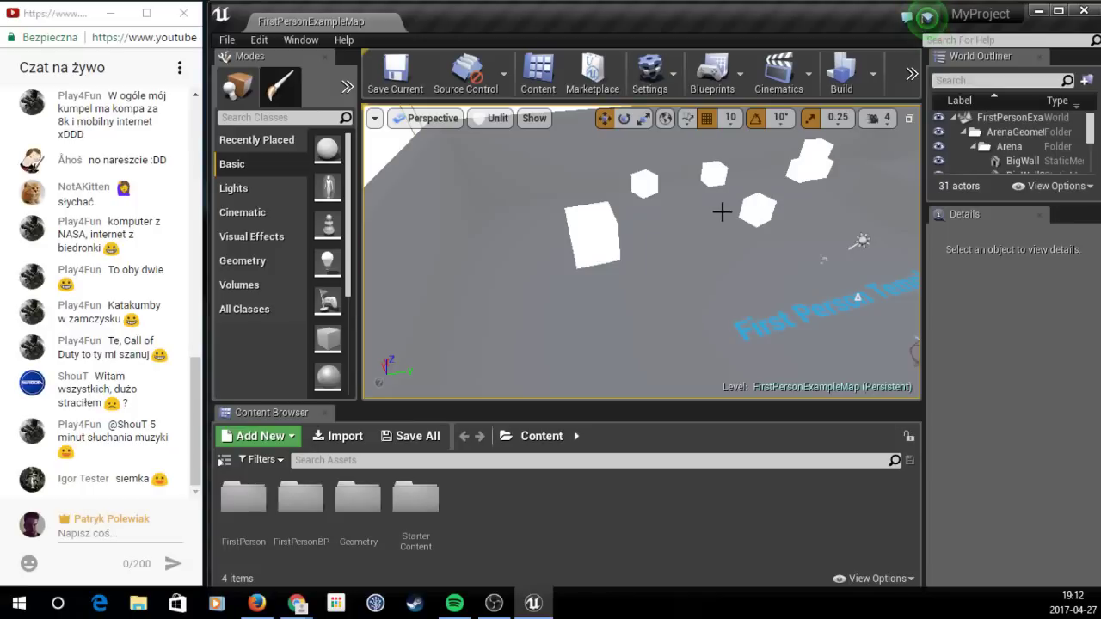
right_click_drag(722, 211, 722, 212)
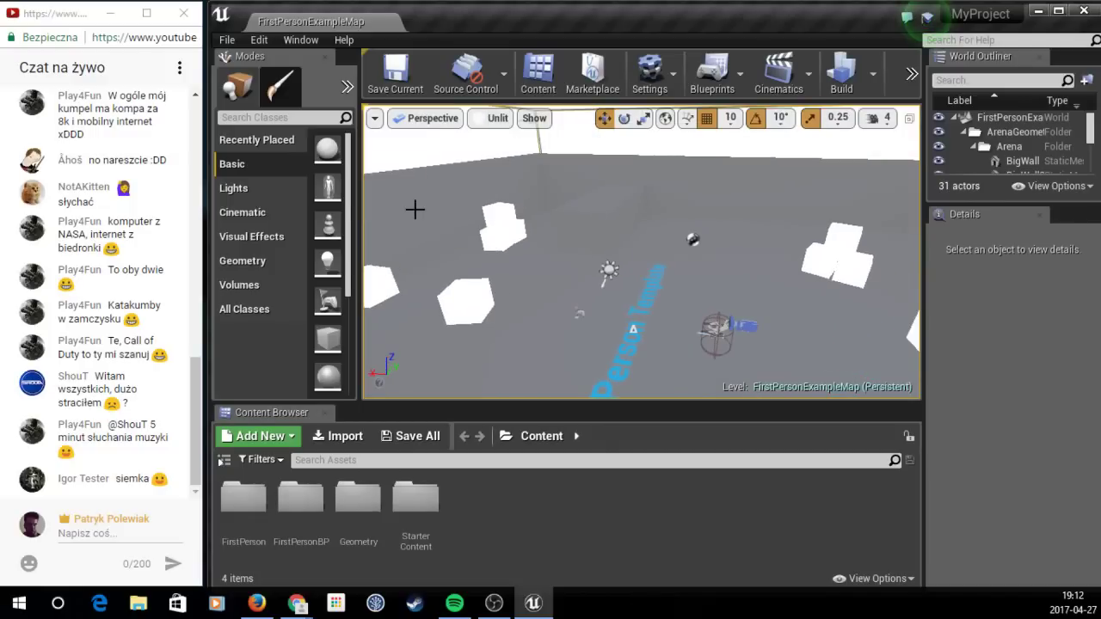
right_click_drag(415, 209, 230, 59)
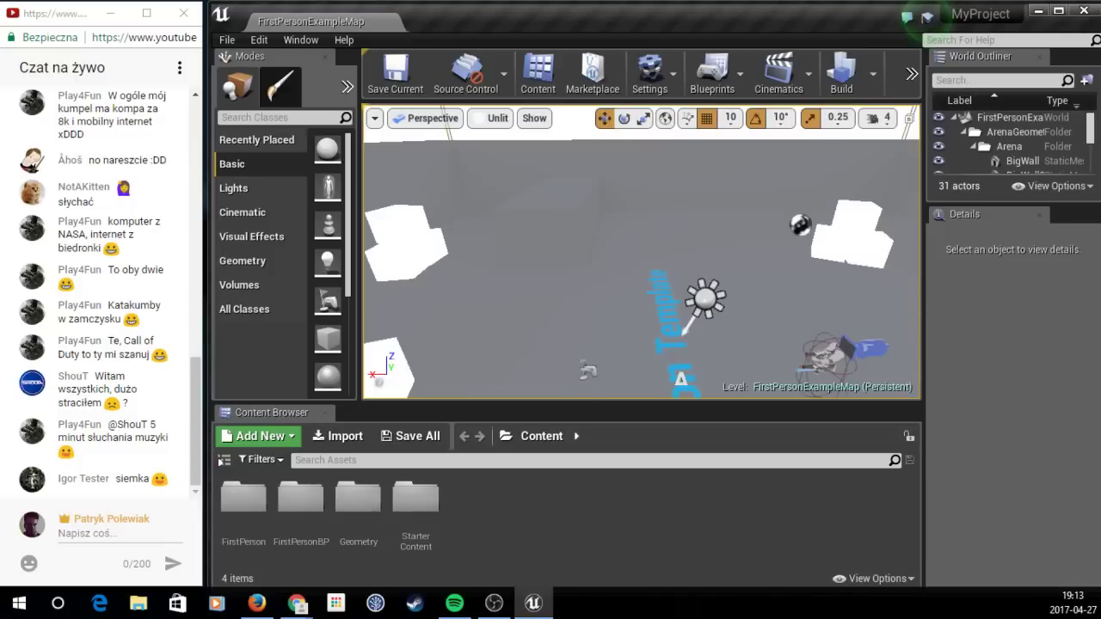
Step: Create a new Empty Level from File > New Level
left_click(226, 39)
left_click(258, 67)
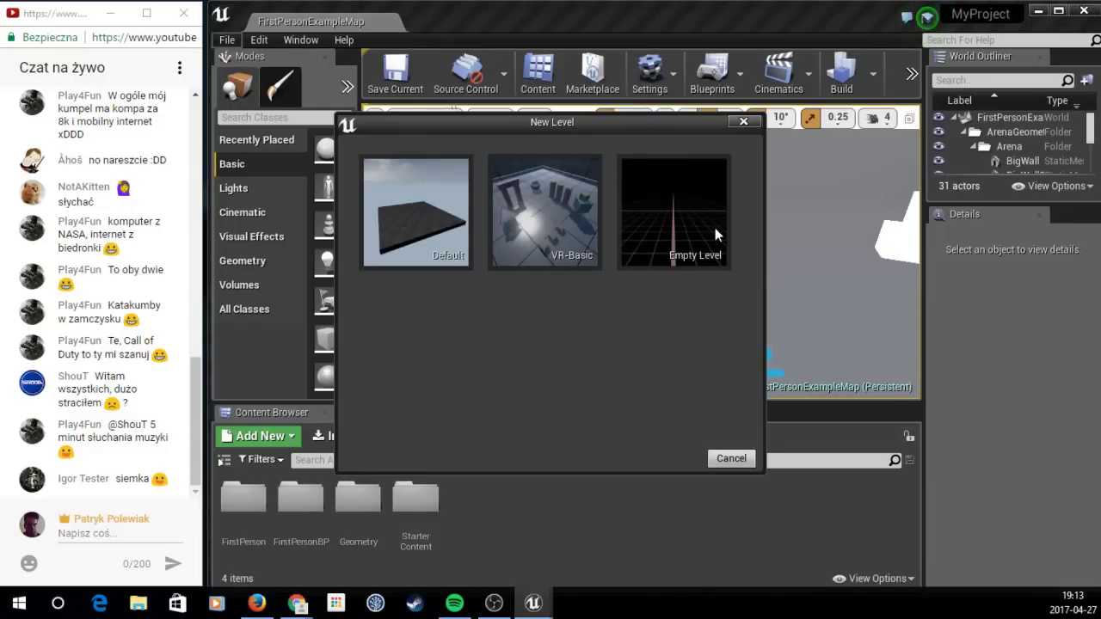
left_click(715, 228)
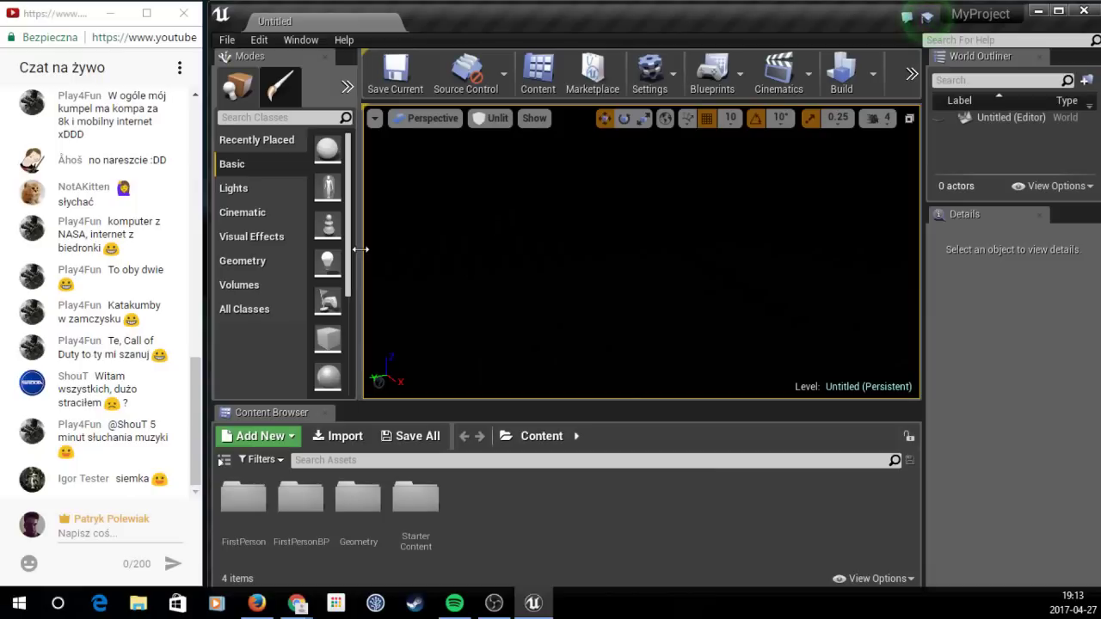
Step: Enlarge the viewport by shrinking the outliner and Content Browser, and widen the Modes panel
left_click_drag(358, 255, 325, 255)
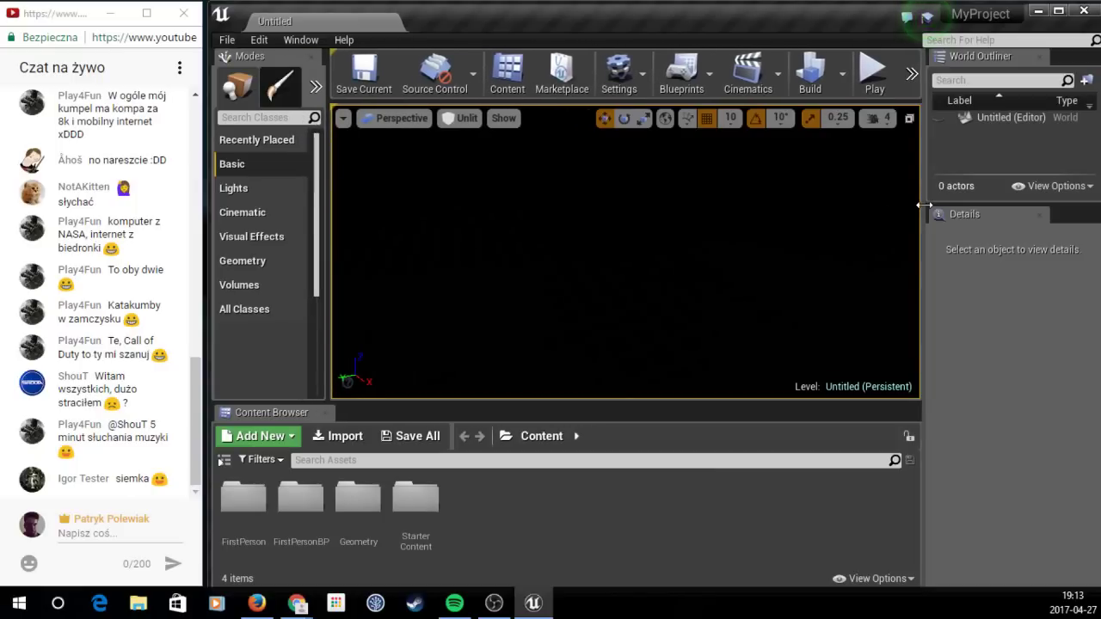
left_click_drag(925, 207, 998, 206)
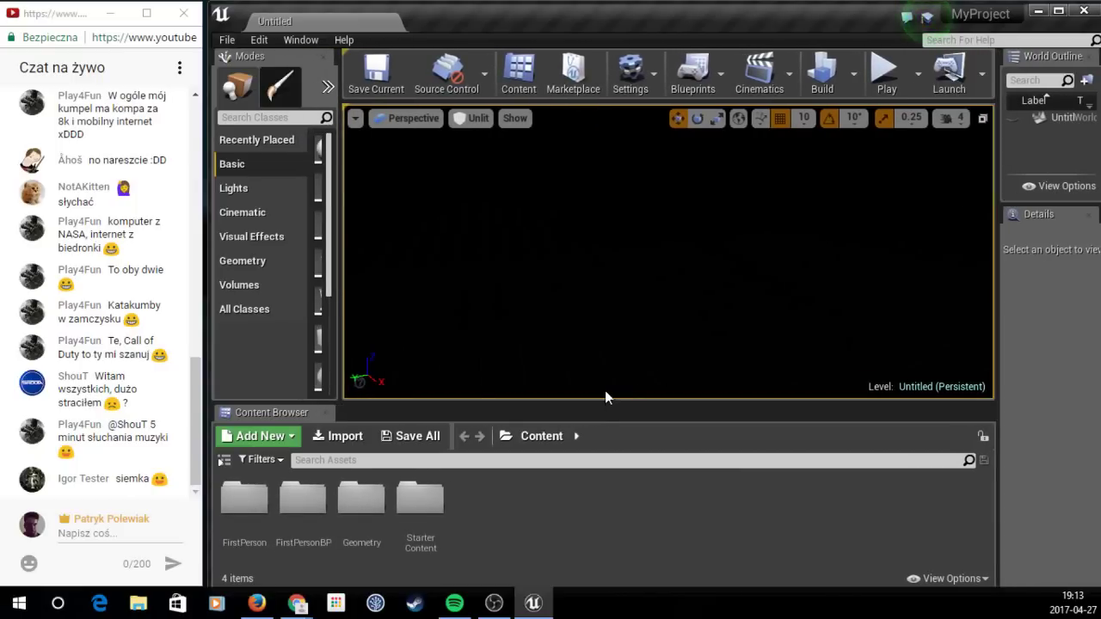
mouse_move(598, 401)
left_mouse_down()
mouse_move(581, 483)
mouse_move(579, 461)
left_mouse_up()
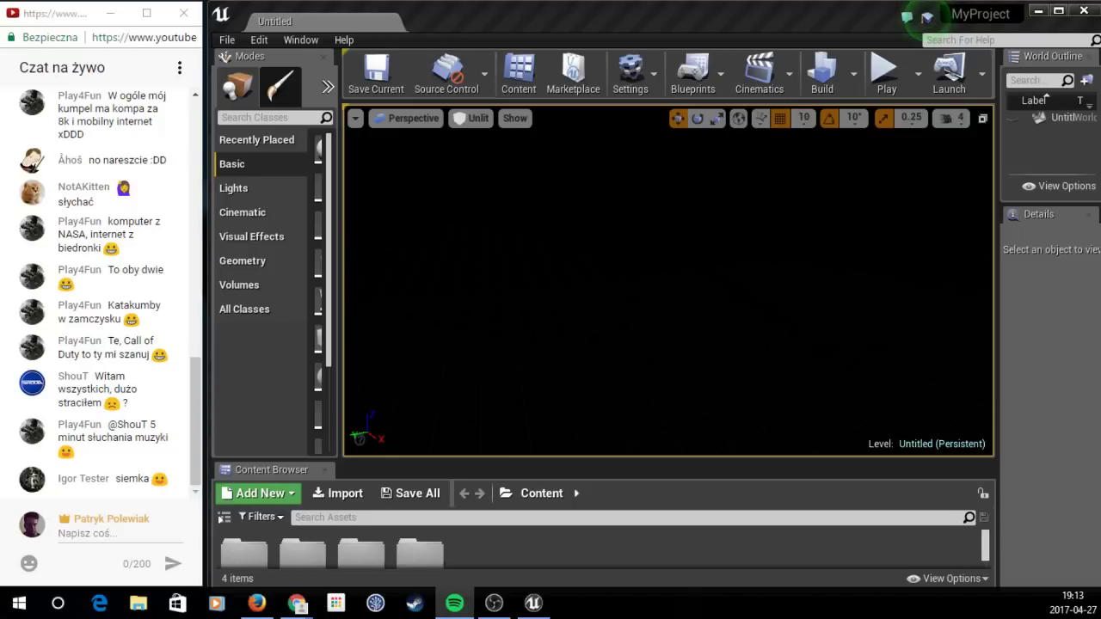
left_click_drag(340, 238, 506, 226)
scroll(494, 266, "down", 2)
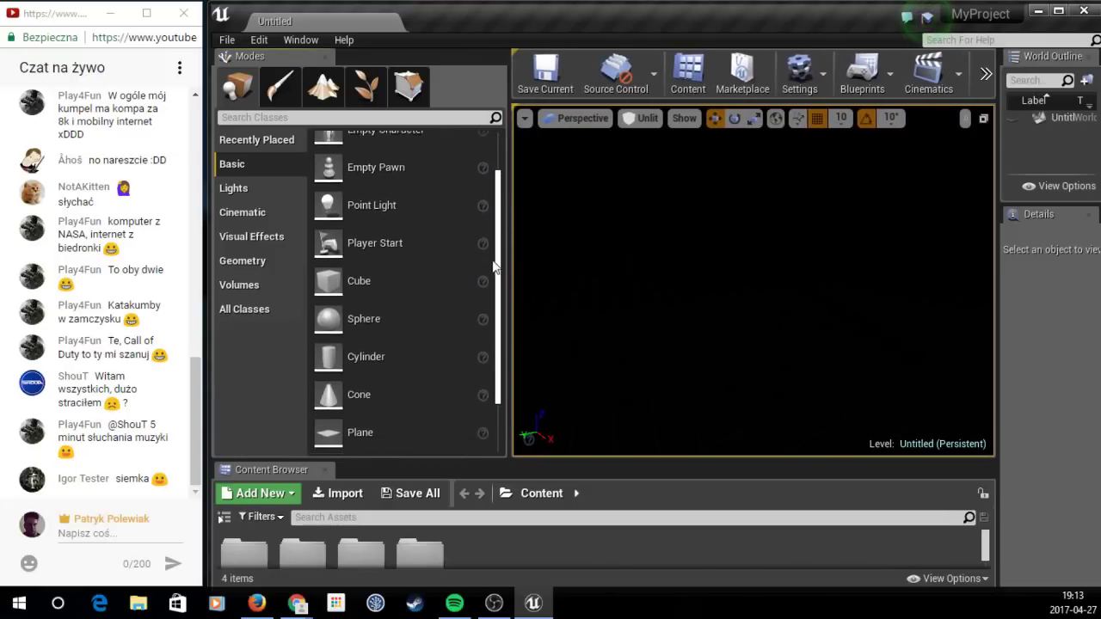
scroll(494, 267, "down", 1)
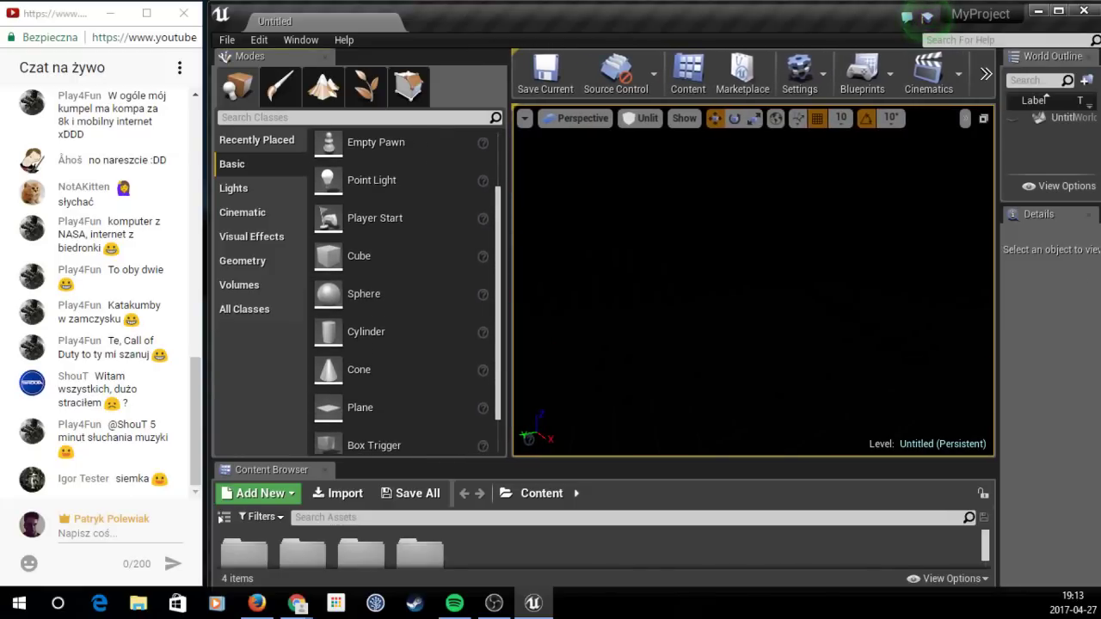
mouse_move(508, 264)
left_mouse_down()
mouse_move(449, 265)
mouse_move(445, 277)
left_mouse_up()
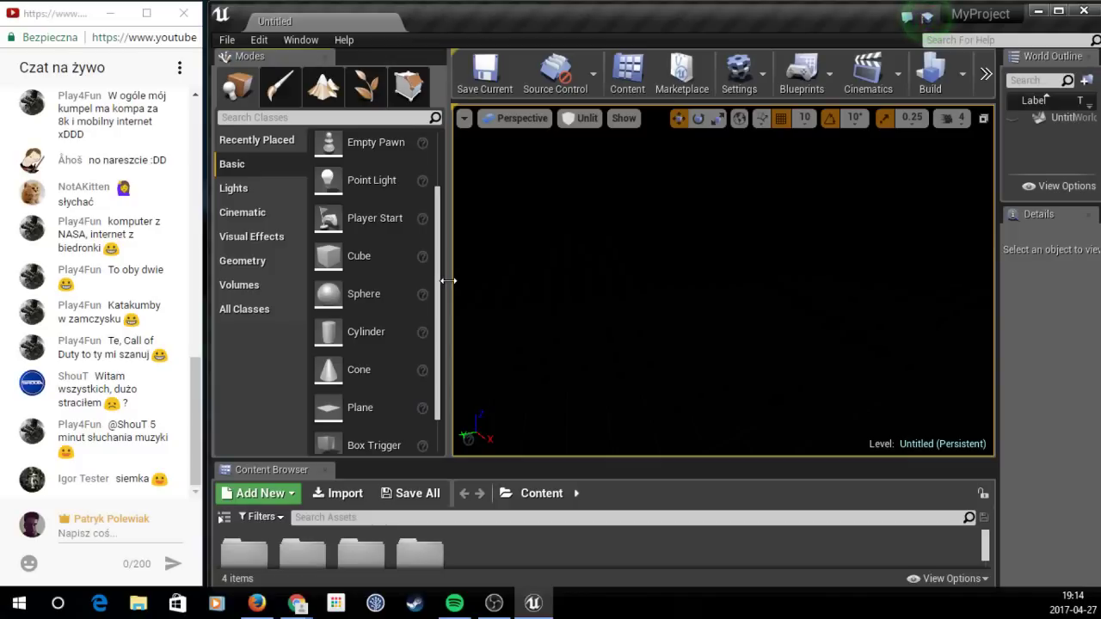
left_click_drag(448, 280, 451, 283)
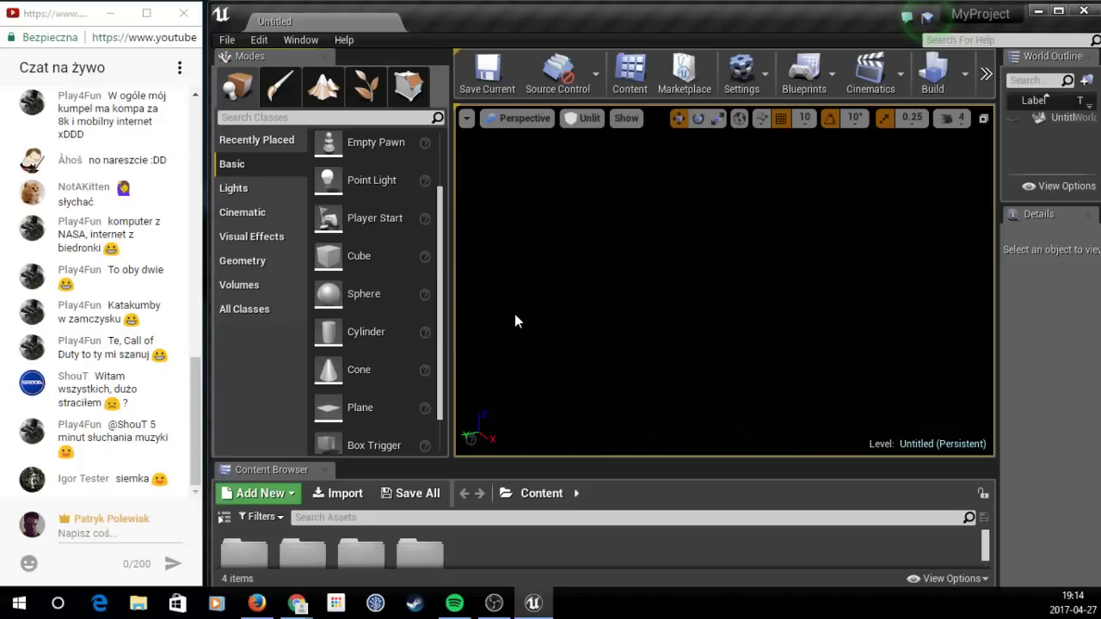
key("alt+Tab")
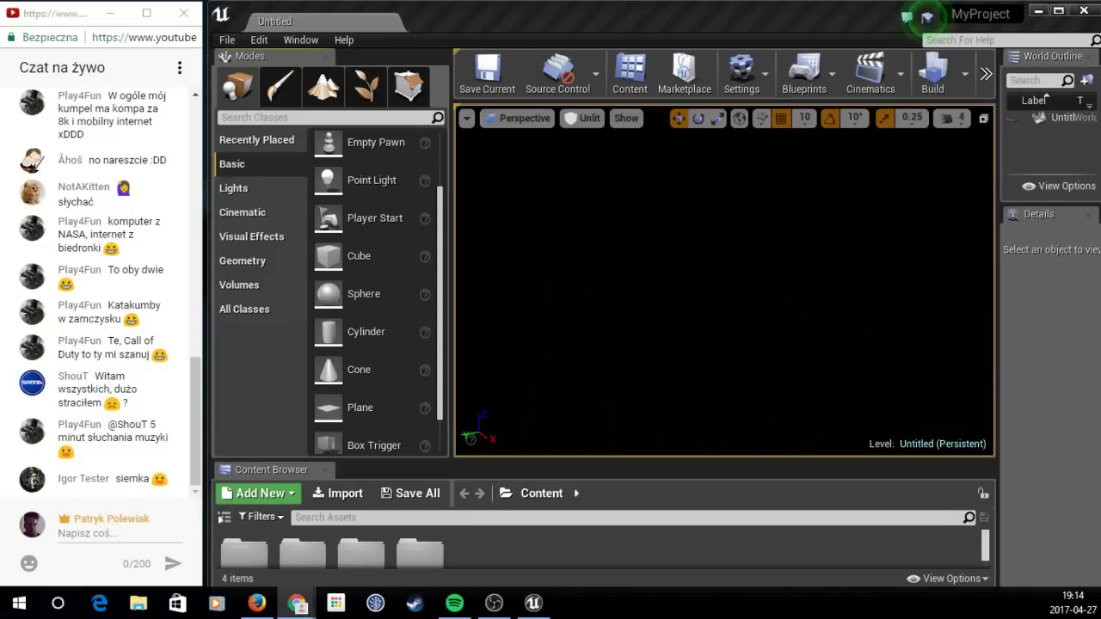
key("alt+Tab")
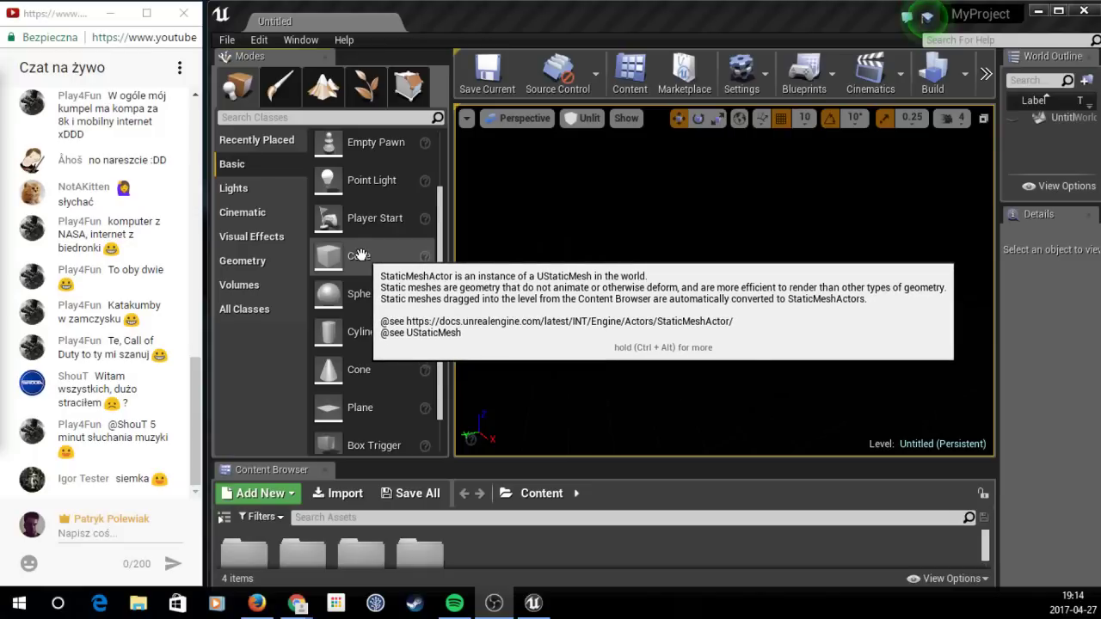
Step: Drag a Cube from Modes > Basic into the level and orbit around it
left_click_drag(359, 255, 686, 331)
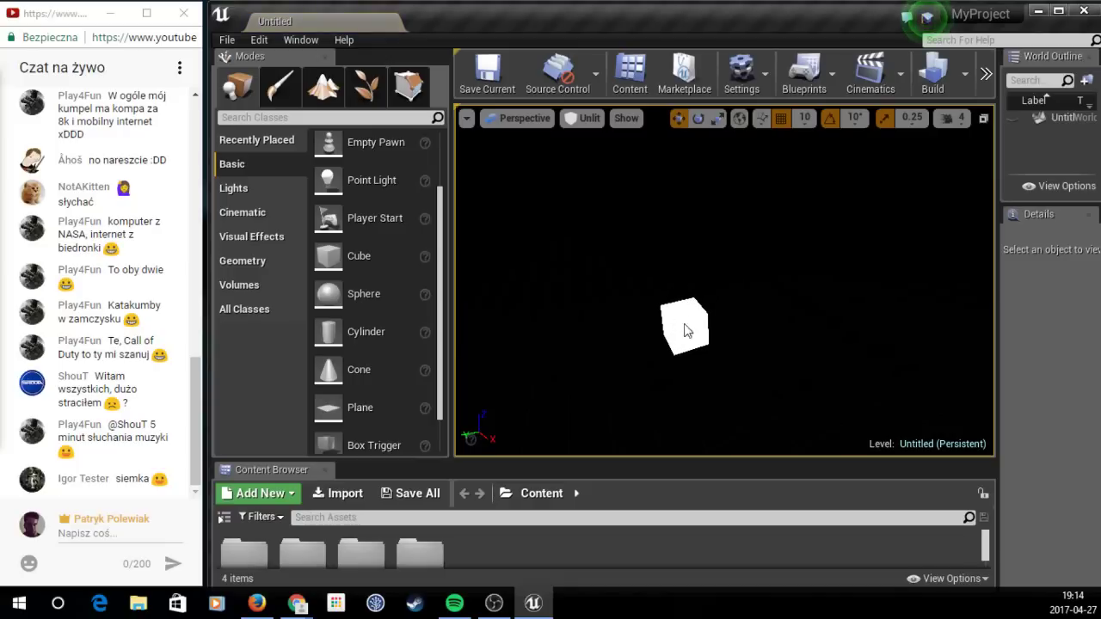
right_click_drag(633, 301, 653, 284)
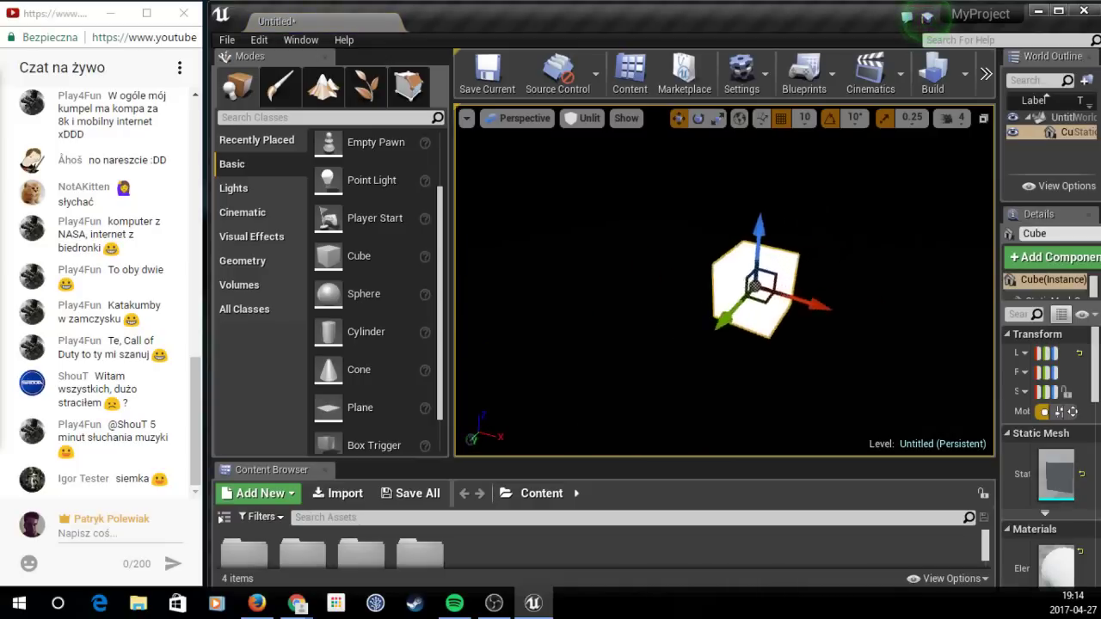
mouse_move(654, 284)
left_mouse_down("alt")
mouse_move(635, 306)
mouse_move(743, 390)
left_mouse_up("alt")
left_click_drag(619, 459, 619, 430)
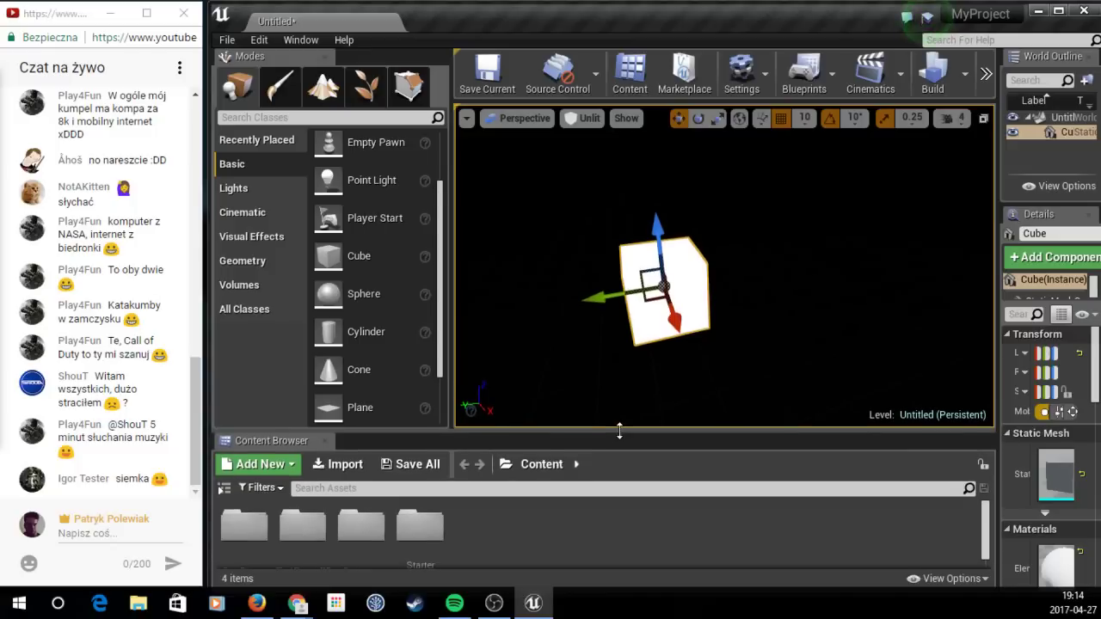
mouse_move(452, 327)
left_mouse_down()
mouse_move(550, 319)
mouse_move(608, 286)
left_mouse_up()
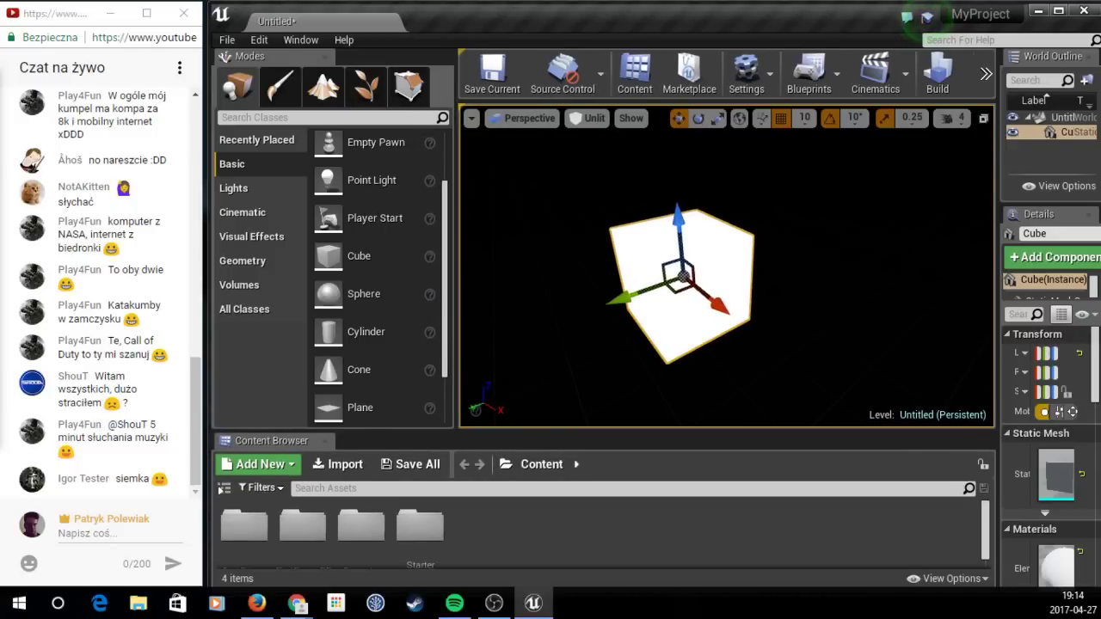
Step: Toggle the view between Lit and Unlit, settle on Unlit, then minimize the editor
left_click(590, 118)
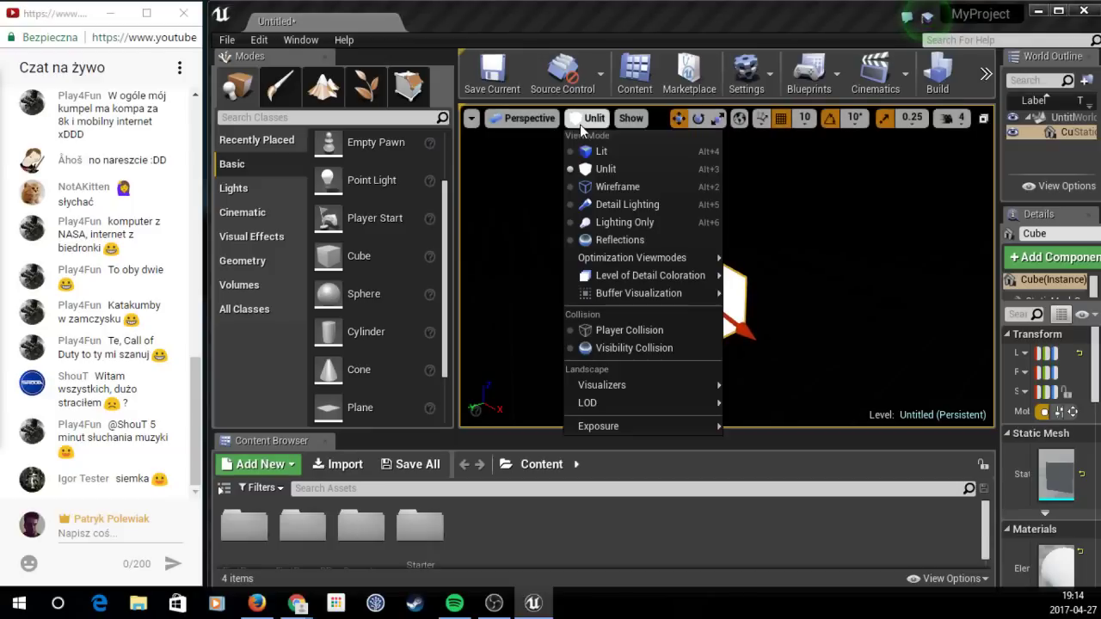
left_click(594, 149)
left_click(589, 118)
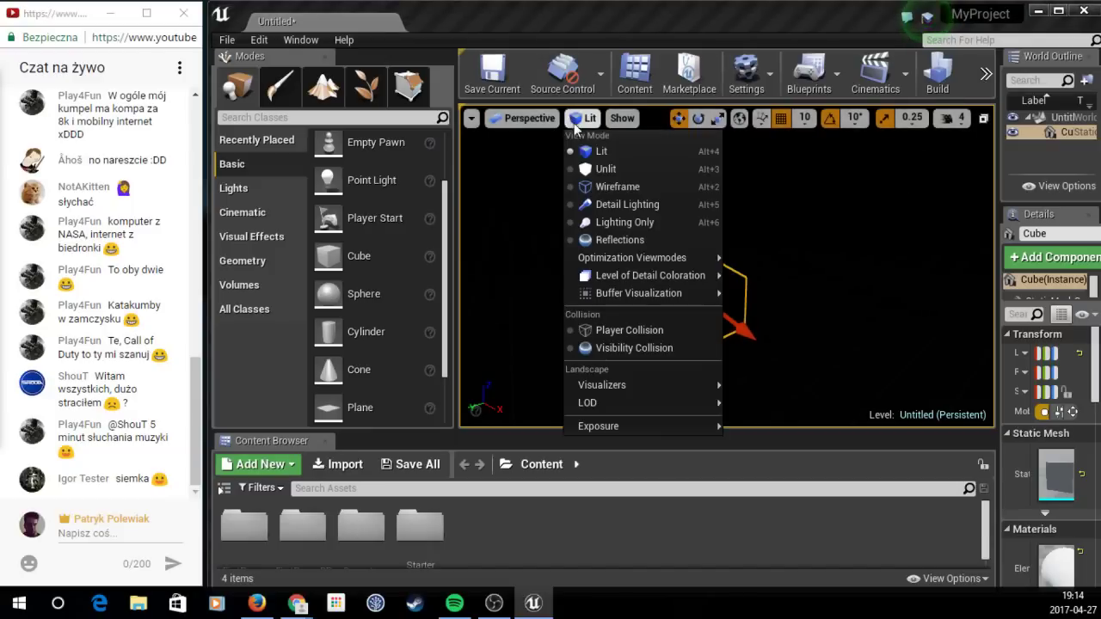
left_click(599, 169)
left_click_drag(712, 189, 712, 189)
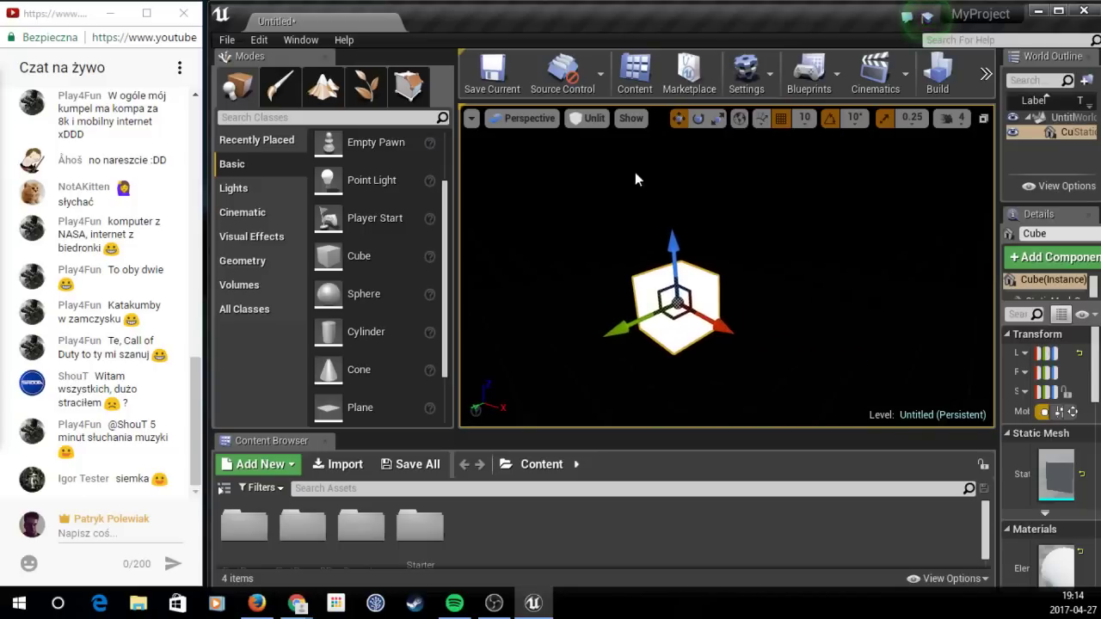
left_click(592, 121)
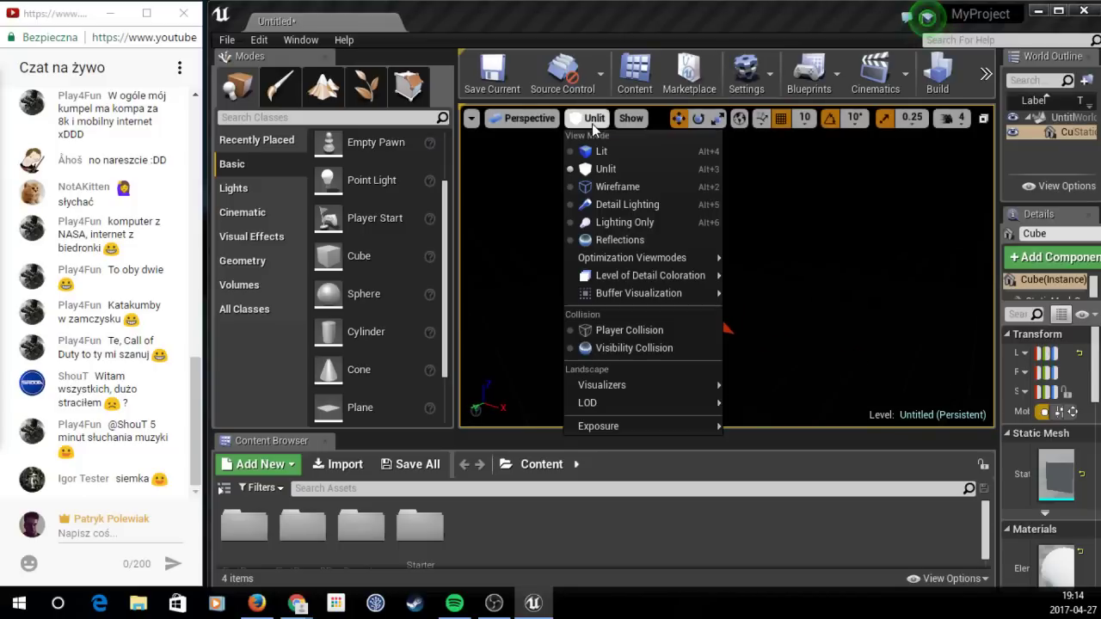
left_click(607, 169)
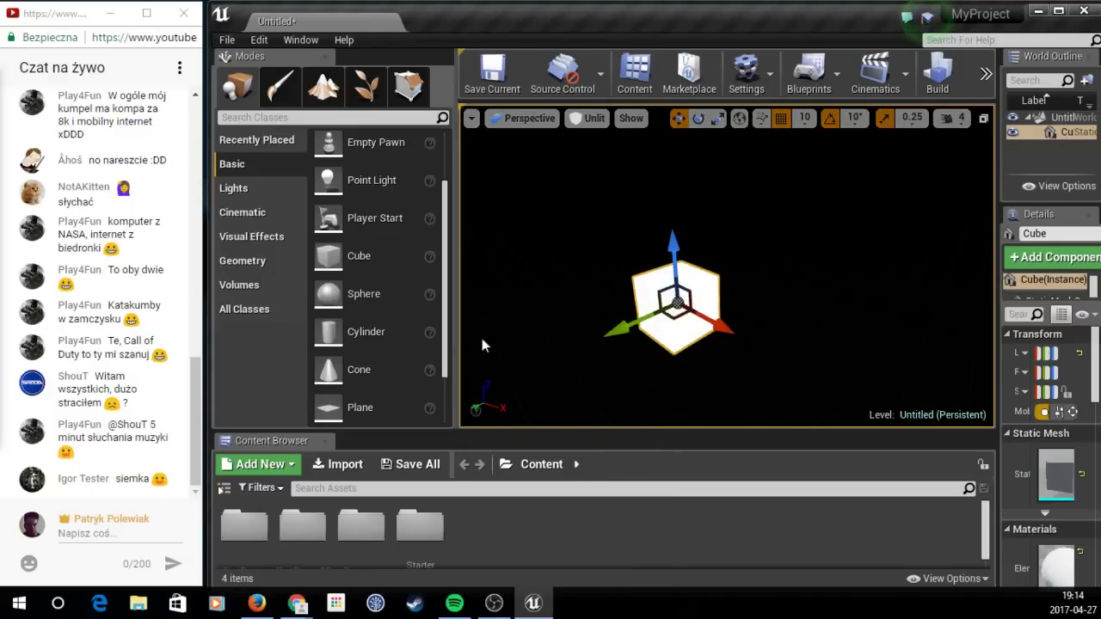
left_click_drag(482, 338, 534, 338, "alt")
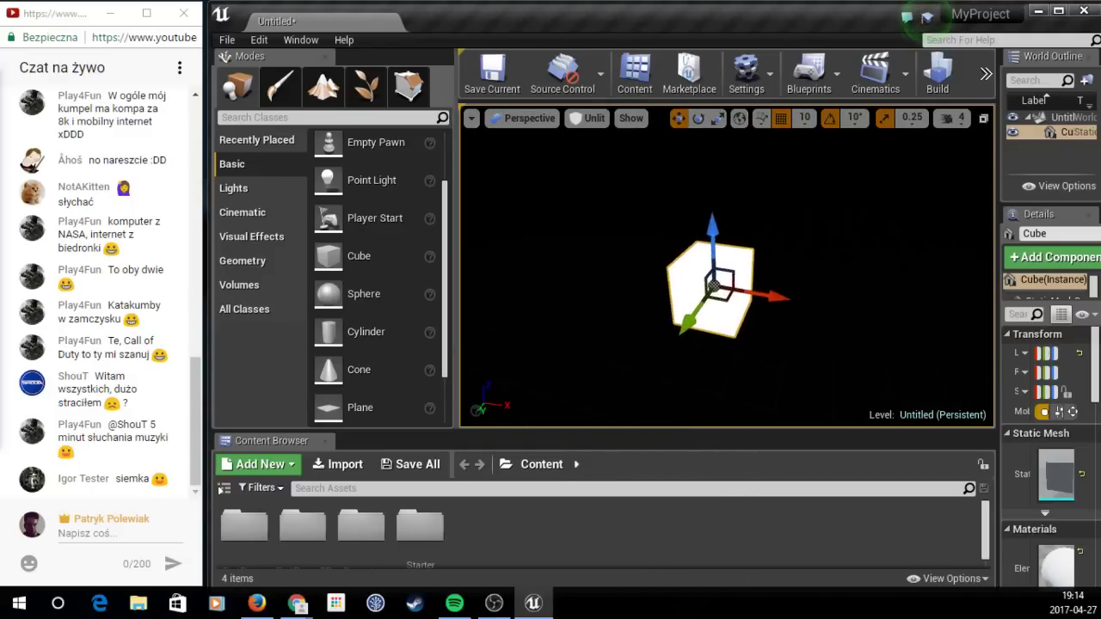
left_click_drag(845, 20, 815, 47)
left_click(1006, 38)
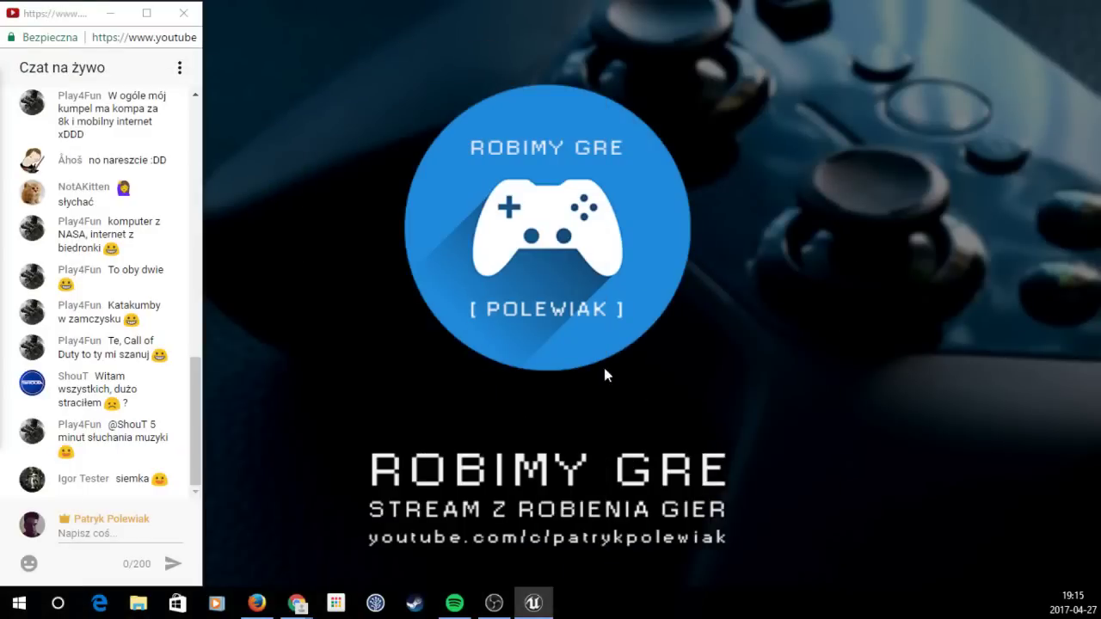
Step: Restore the minimized Unreal editor from the taskbar and place its window at the top of the screen
mouse_move(54, 13)
left_mouse_down()
mouse_move(273, 34)
mouse_move(57, 16)
left_mouse_up()
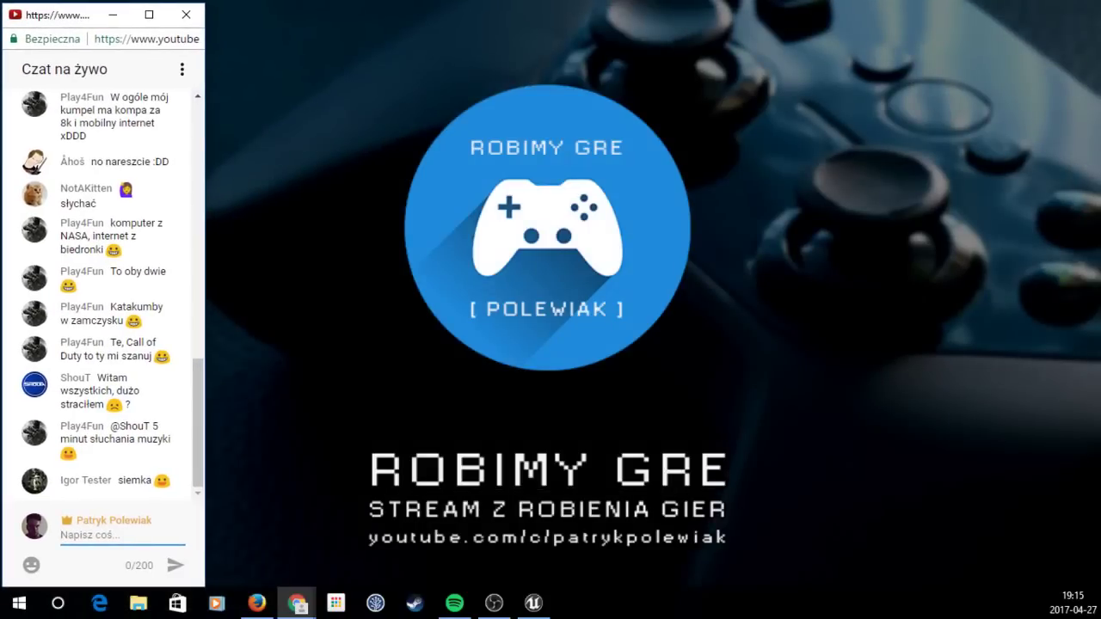
left_click(533, 604)
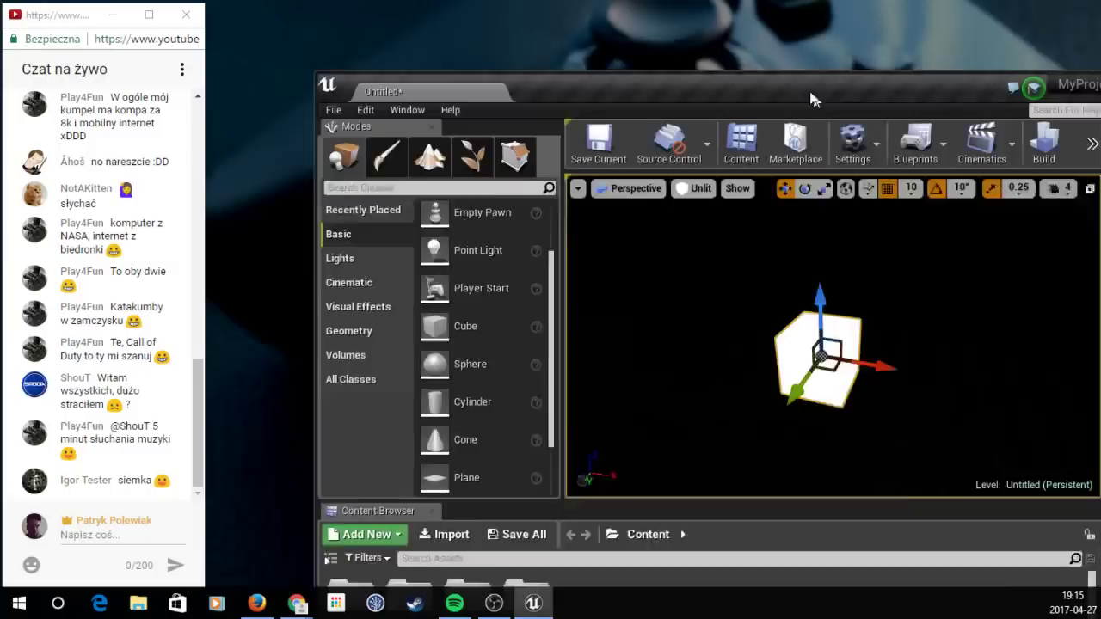
left_click_drag(809, 88, 707, 29)
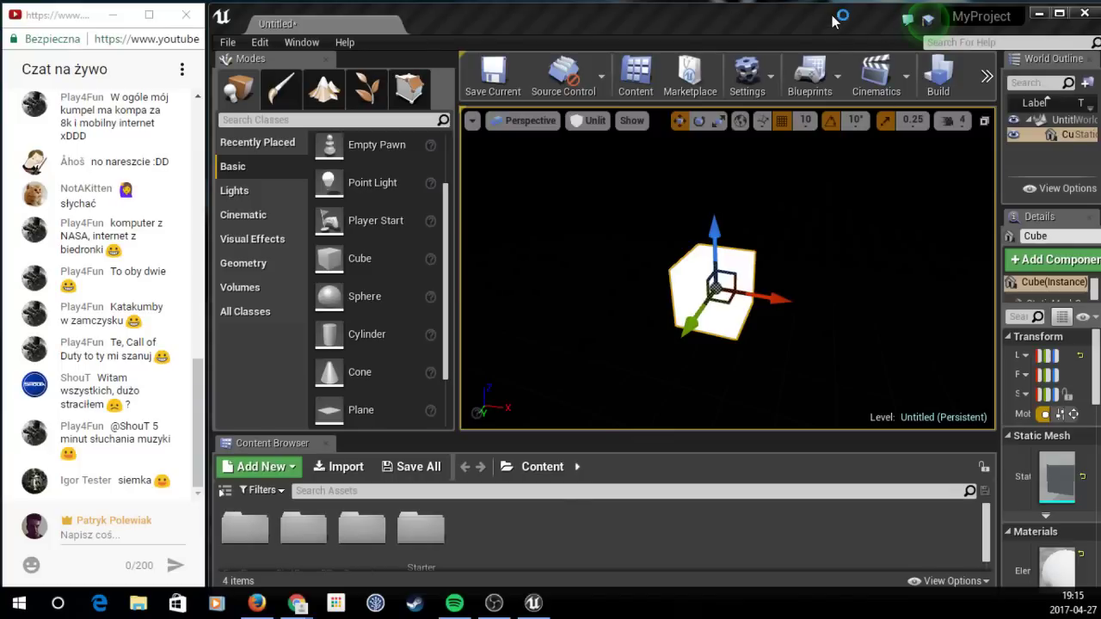
left_click_drag(834, 21, 825, 28)
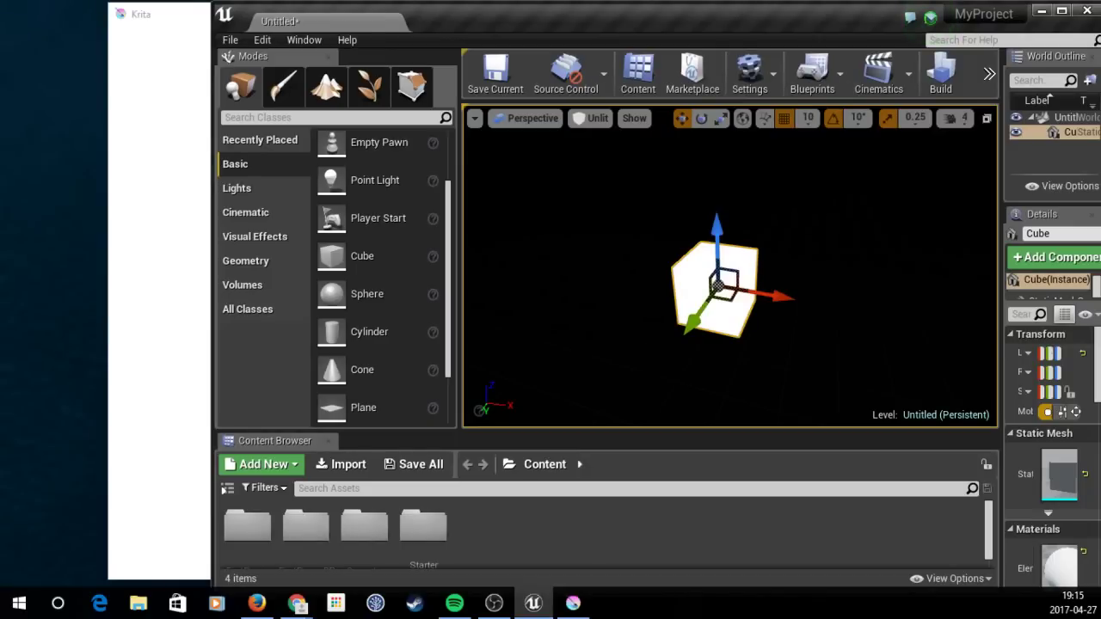
Step: Open StreamLevel.png in Krita through File > Open Recent
key("alt+Tab")
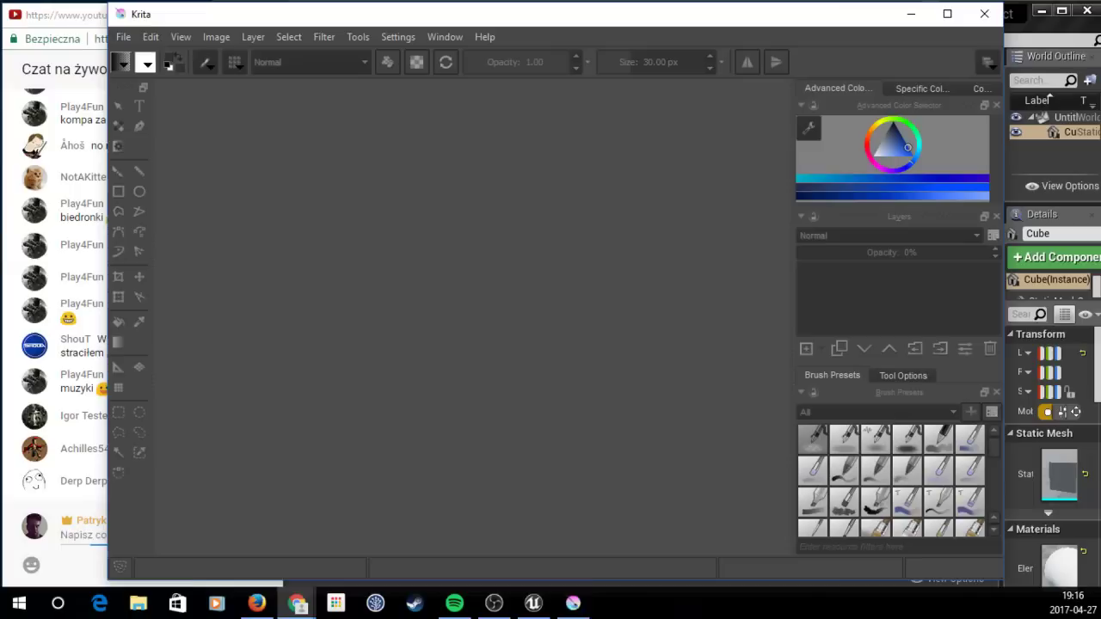
left_click(124, 37)
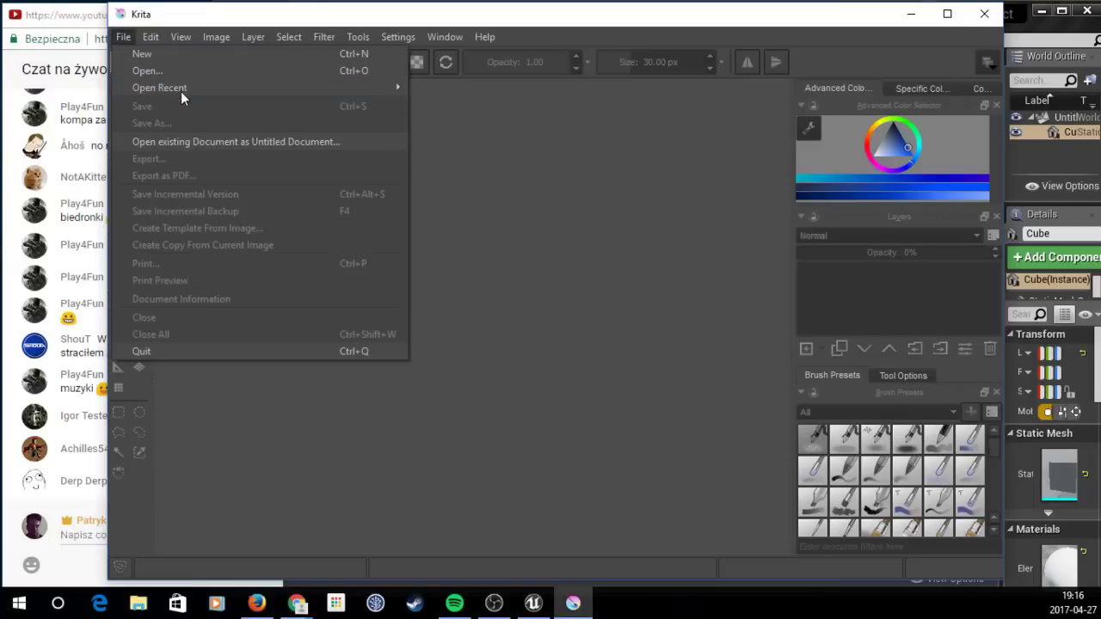
mouse_move(182, 88)
left_click(484, 91)
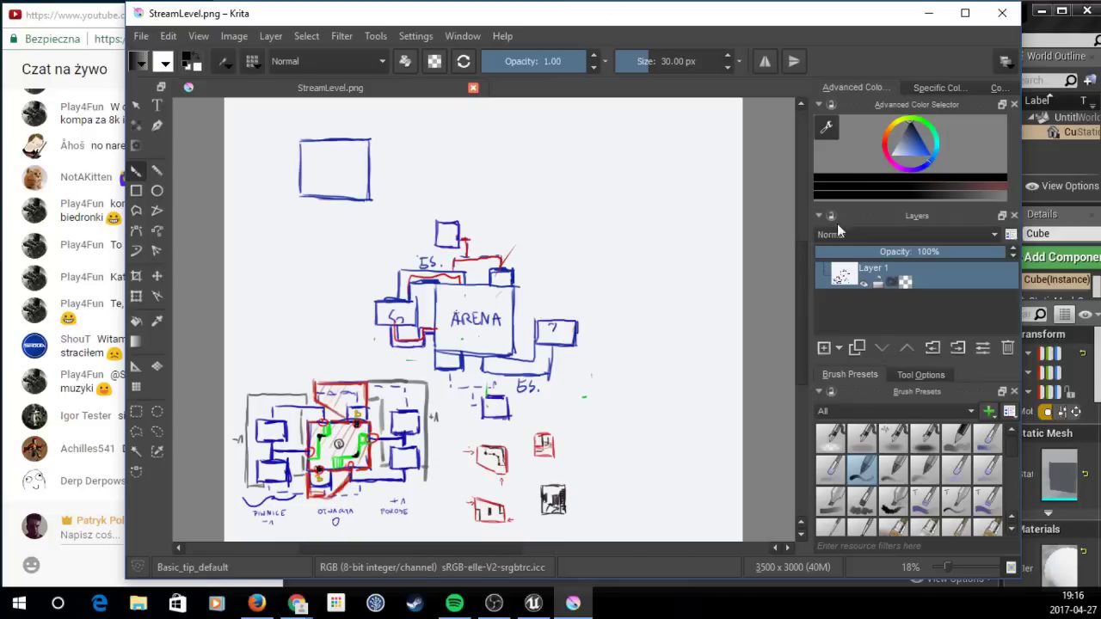
Step: Move Krita right, pick a non-painting tool while reviewing the sketch, then minimize Krita
left_click_drag(619, 19, 632, 18)
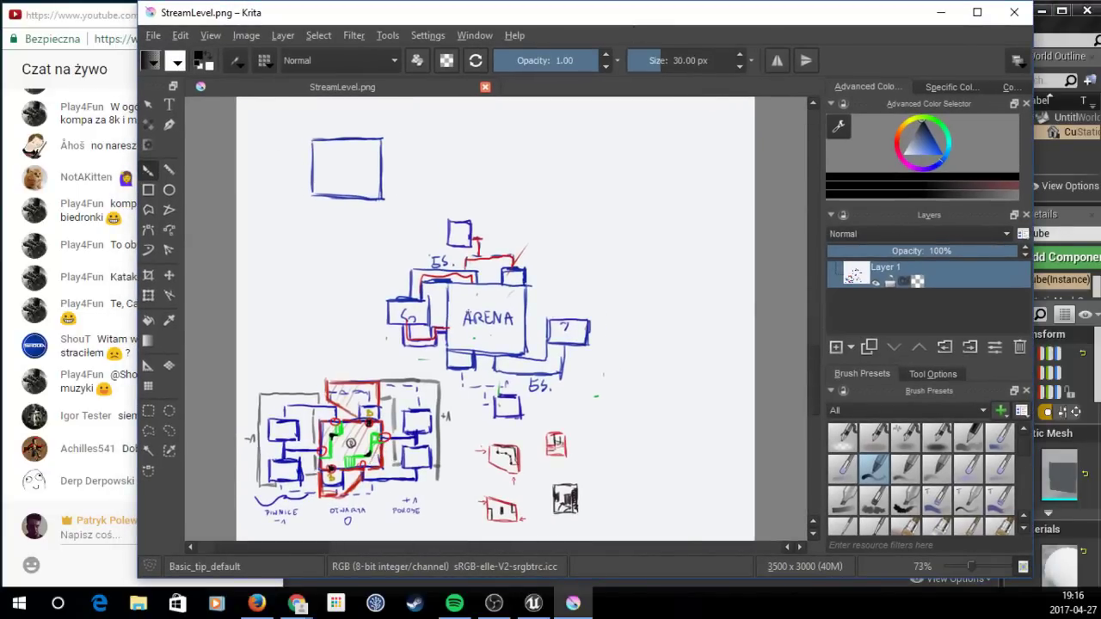
left_click_drag(631, 12, 663, 16)
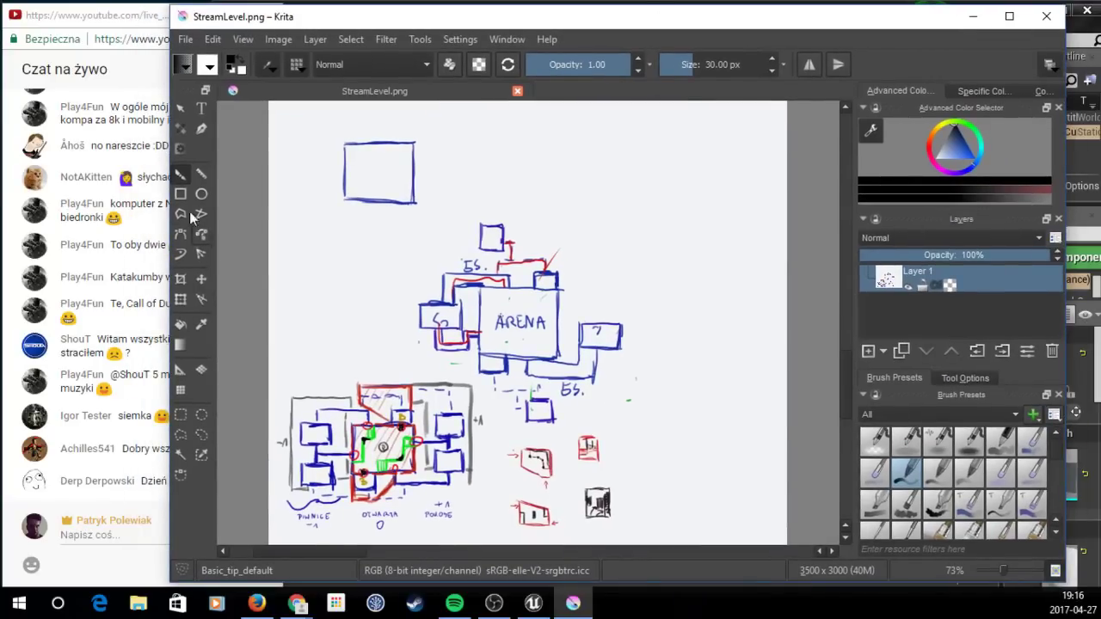
left_click(181, 122)
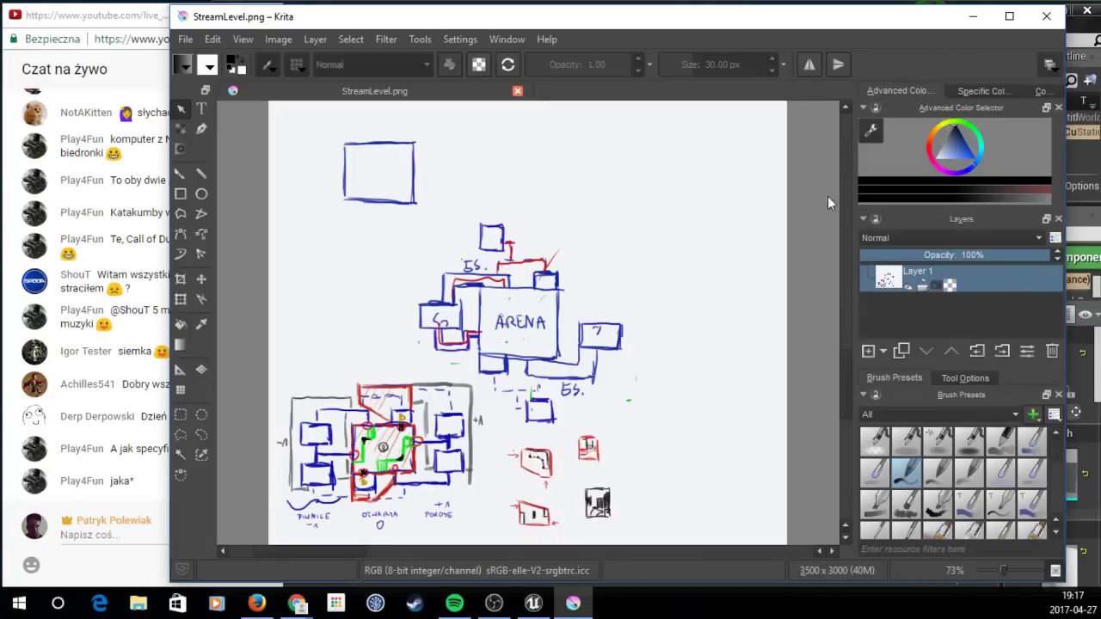
mouse_move(889, 28)
left_mouse_down()
mouse_move(876, 64)
mouse_move(881, 47)
left_mouse_up()
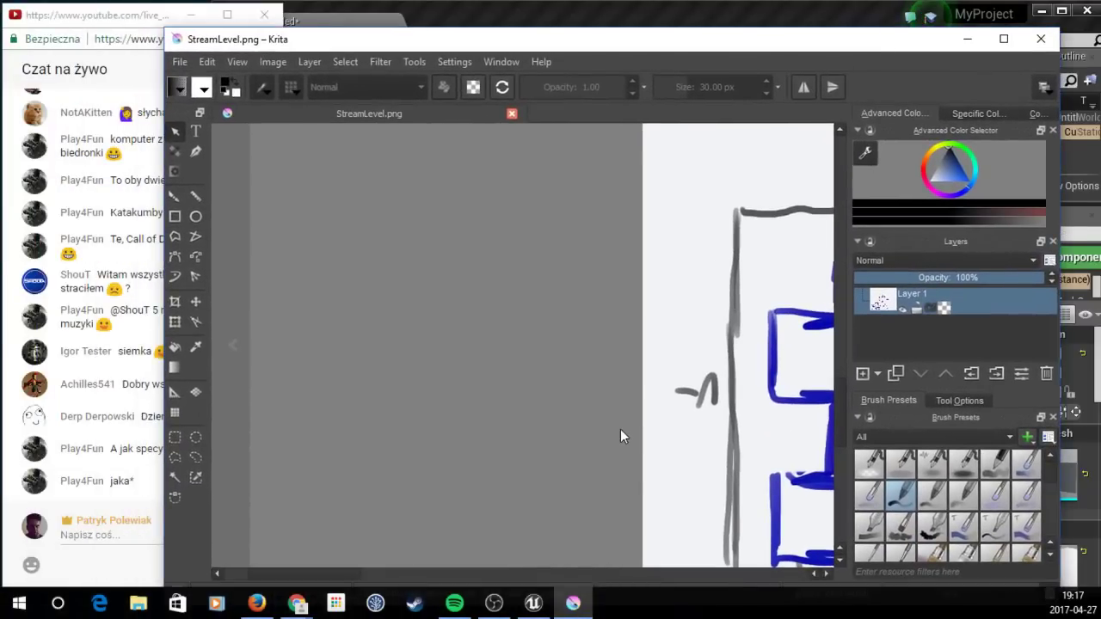
key("super+Down")
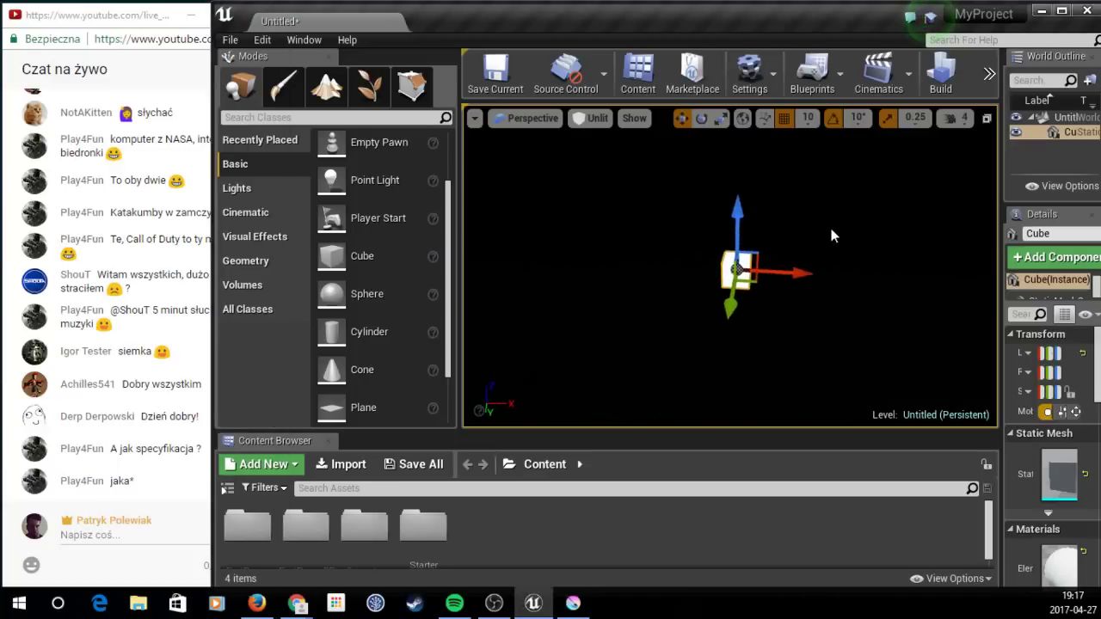
Step: Flatten the cube into a thin white slab with the scale tool
right_click_drag(831, 236, 800, 258)
mouse_move(689, 305)
right_mouse_down()
mouse_move(654, 301)
mouse_move(714, 304)
mouse_move(768, 289)
right_mouse_up()
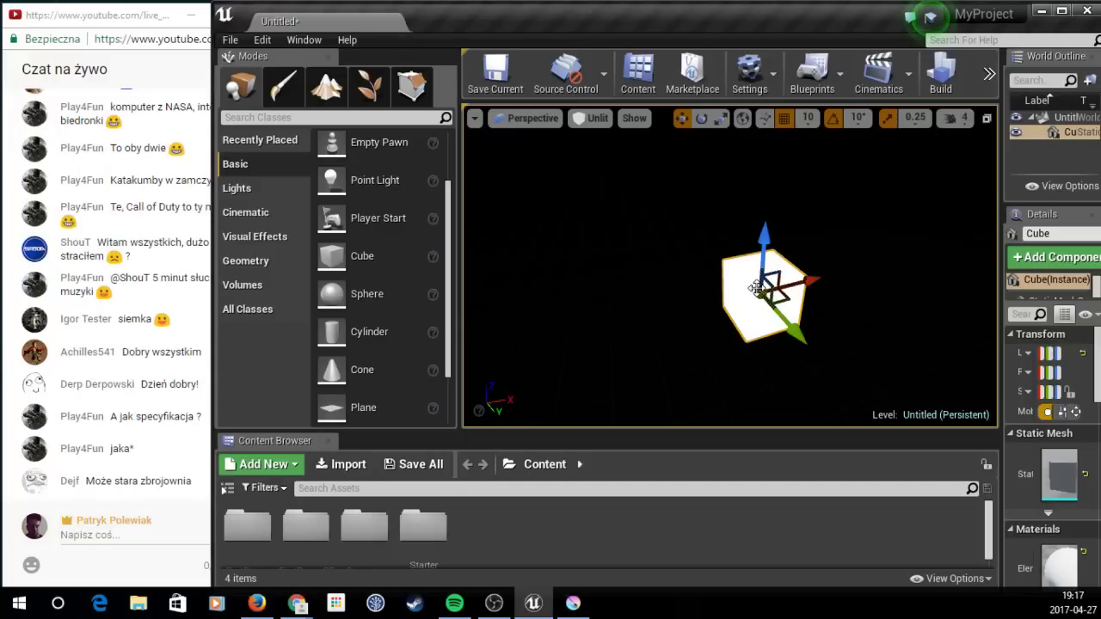
left_click_drag(755, 289, 740, 292, "alt")
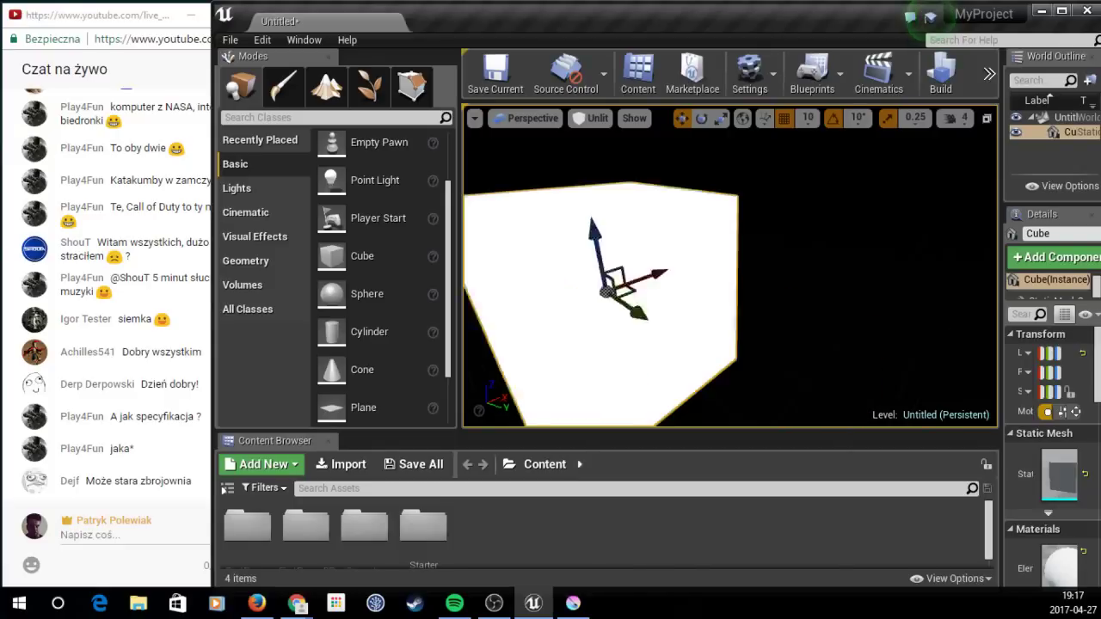
mouse_move(739, 293)
left_mouse_down()
mouse_move(731, 344)
mouse_move(741, 342)
mouse_move(717, 312)
left_mouse_up()
key("r")
mouse_move(698, 203)
left_mouse_down()
mouse_move(699, 249)
mouse_move(714, 215)
left_mouse_up()
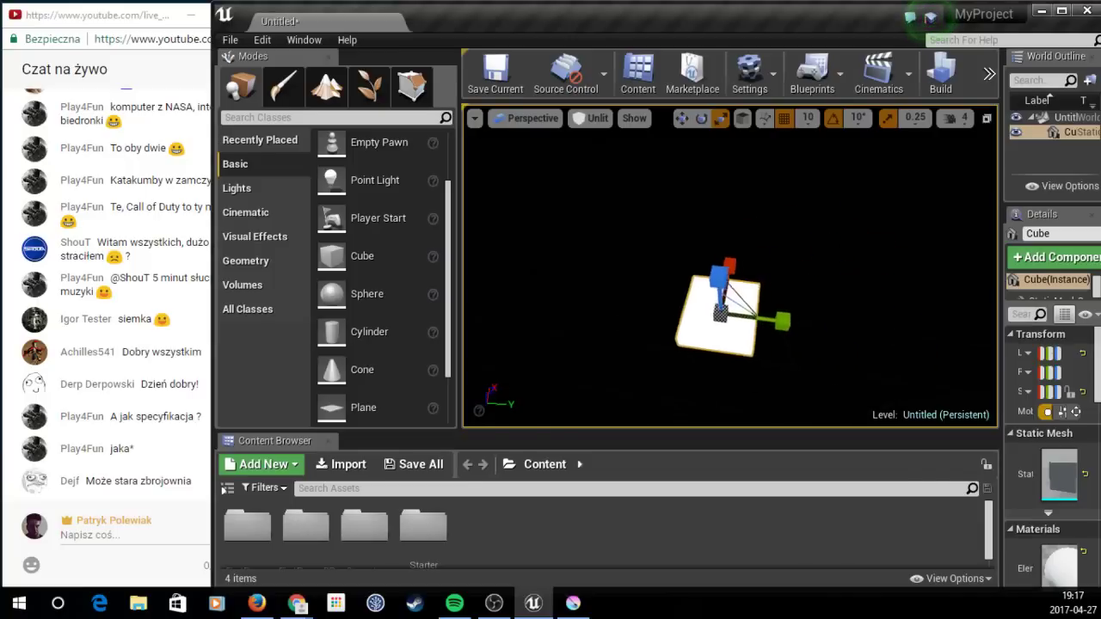
Step: Orbit around the flattened slab toward a top-down view
left_click_drag(731, 258, 743, 256, "alt")
left_click_drag(781, 222, 785, 265, "alt")
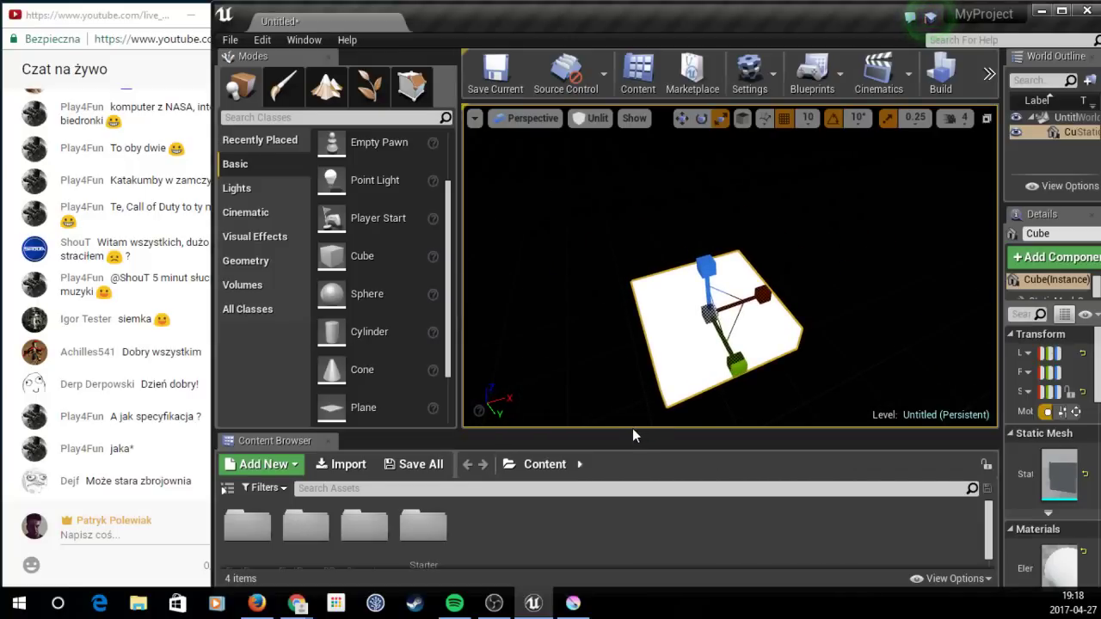
mouse_move(731, 258)
left_mouse_down("alt")
mouse_move(740, 284)
mouse_move(731, 258)
left_mouse_up("alt")
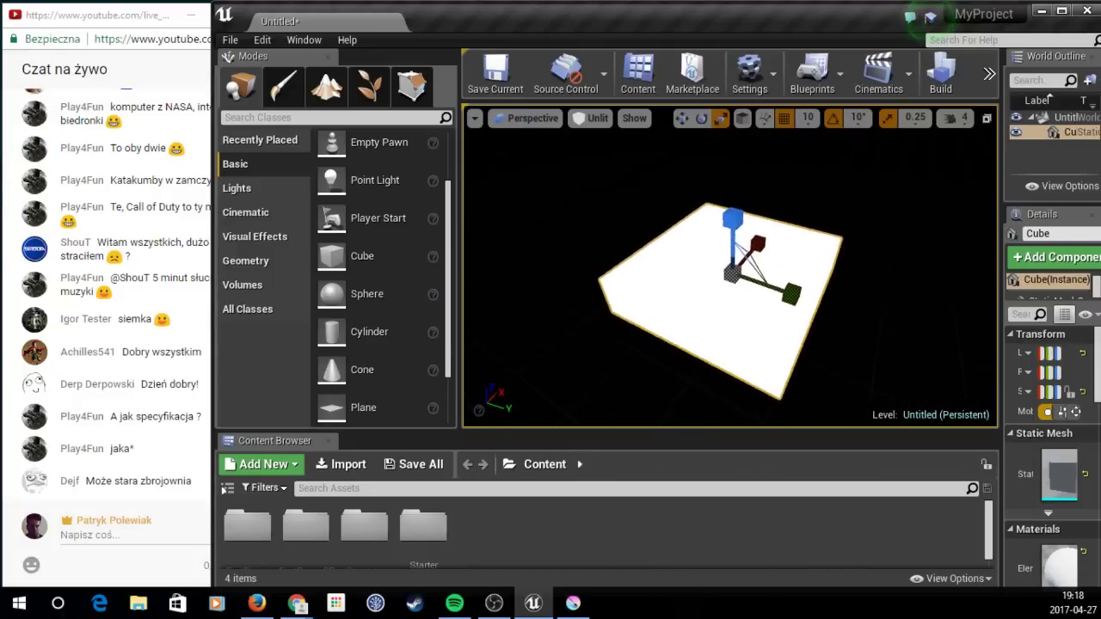
mouse_move(716, 348)
left_mouse_down("alt")
mouse_move(749, 327)
mouse_move(731, 335)
left_mouse_up("alt")
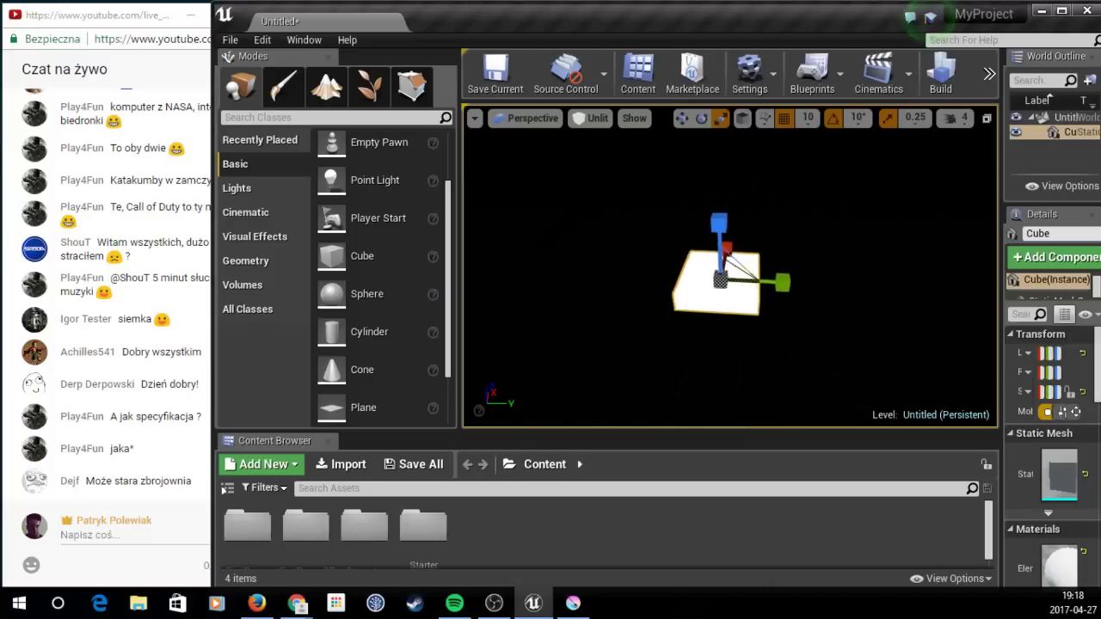
right_click_drag(683, 295, 683, 276, "alt")
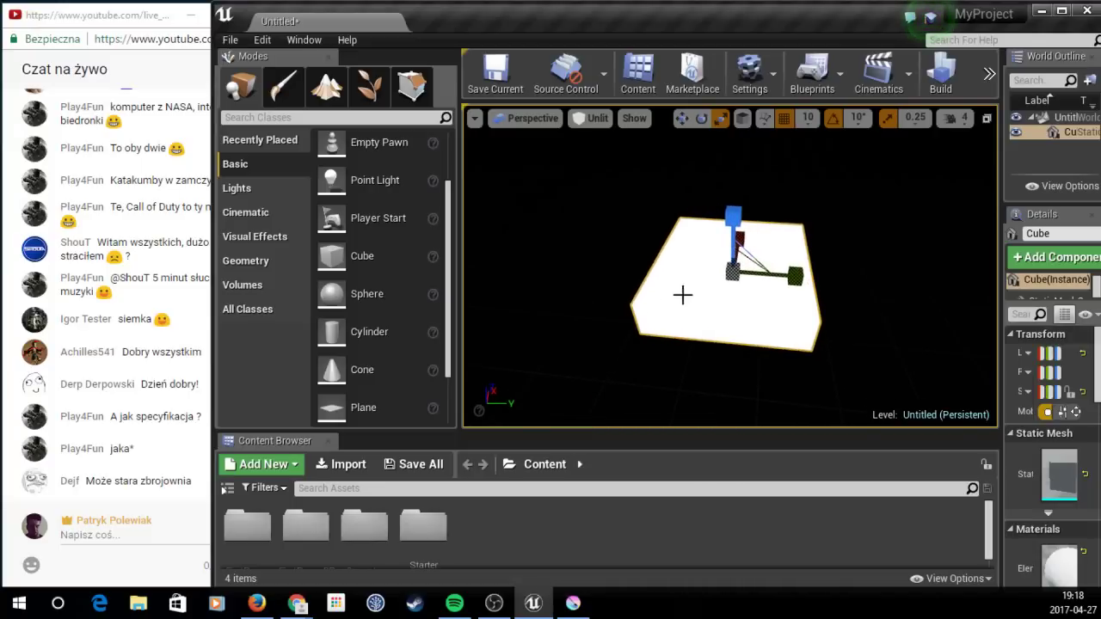
right_click_drag(656, 290, 657, 314, "alt")
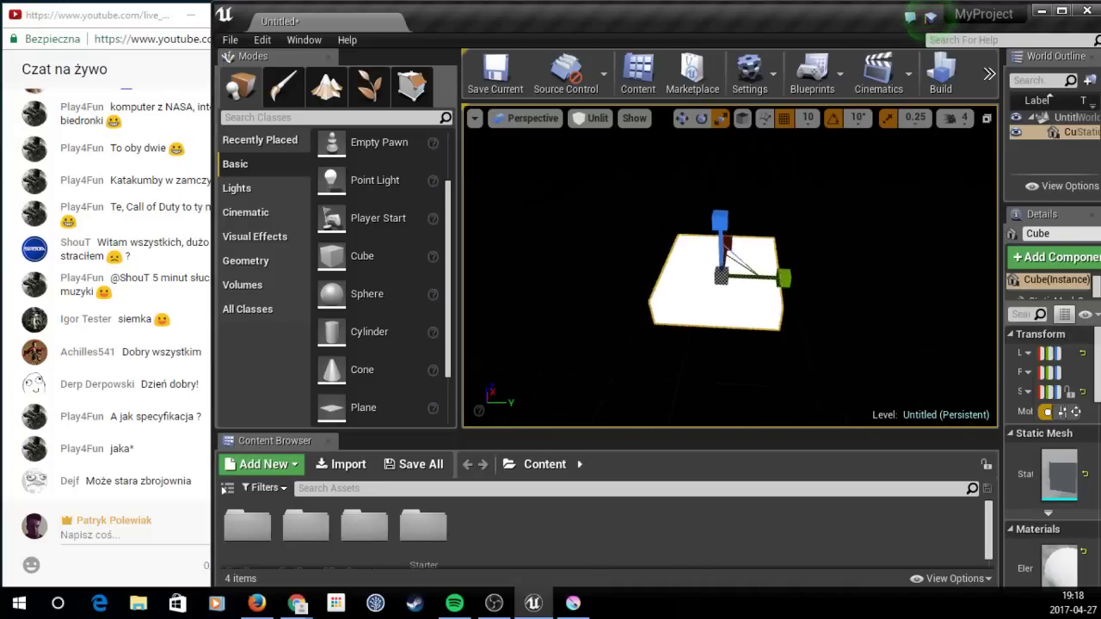
mouse_move(701, 292)
left_mouse_down("alt")
mouse_move(714, 258)
mouse_move(731, 275)
mouse_move(676, 280)
mouse_move(731, 284)
mouse_move(665, 427)
left_mouse_up("alt")
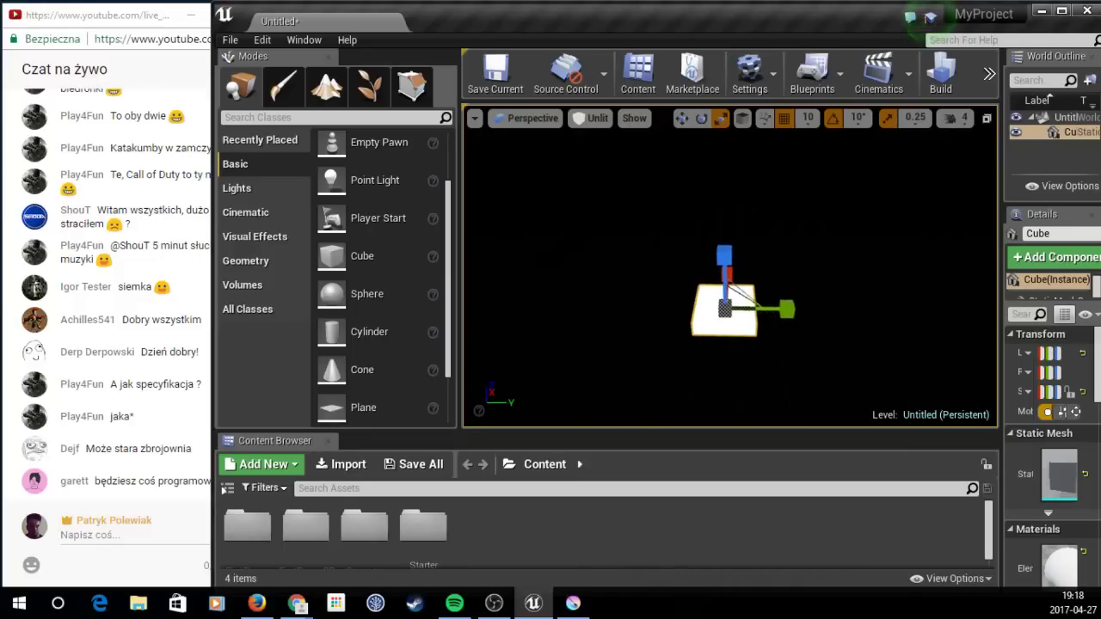
Step: Deselect the slab and shrink the Modes and Content Browser panels to enlarge the viewport
left_click(665, 425)
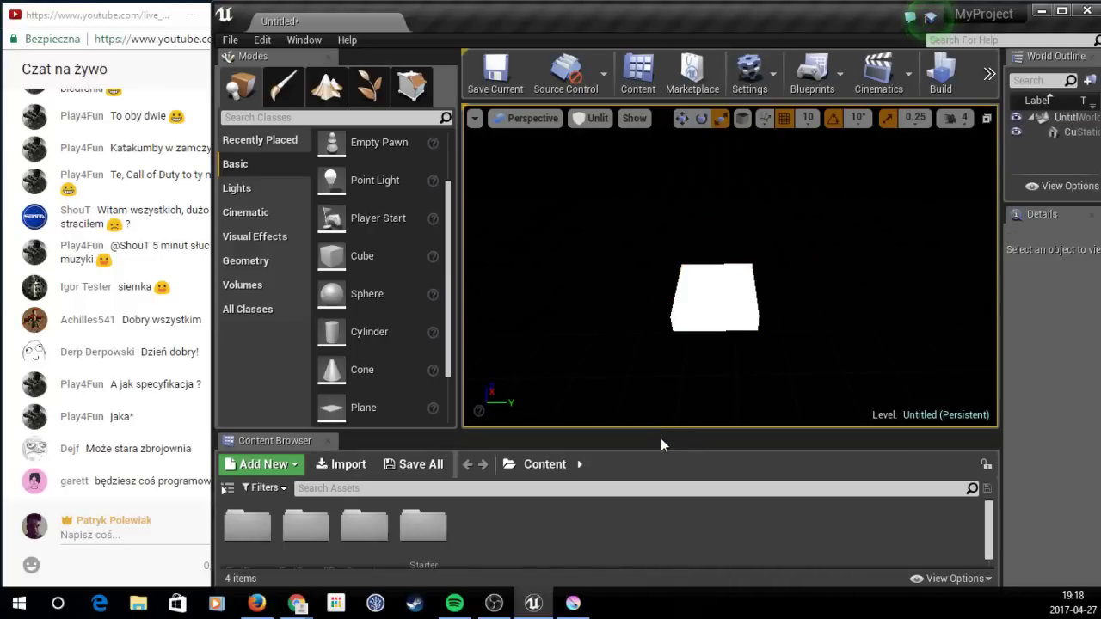
left_click_drag(663, 433, 663, 469)
left_click_drag(458, 312, 339, 387)
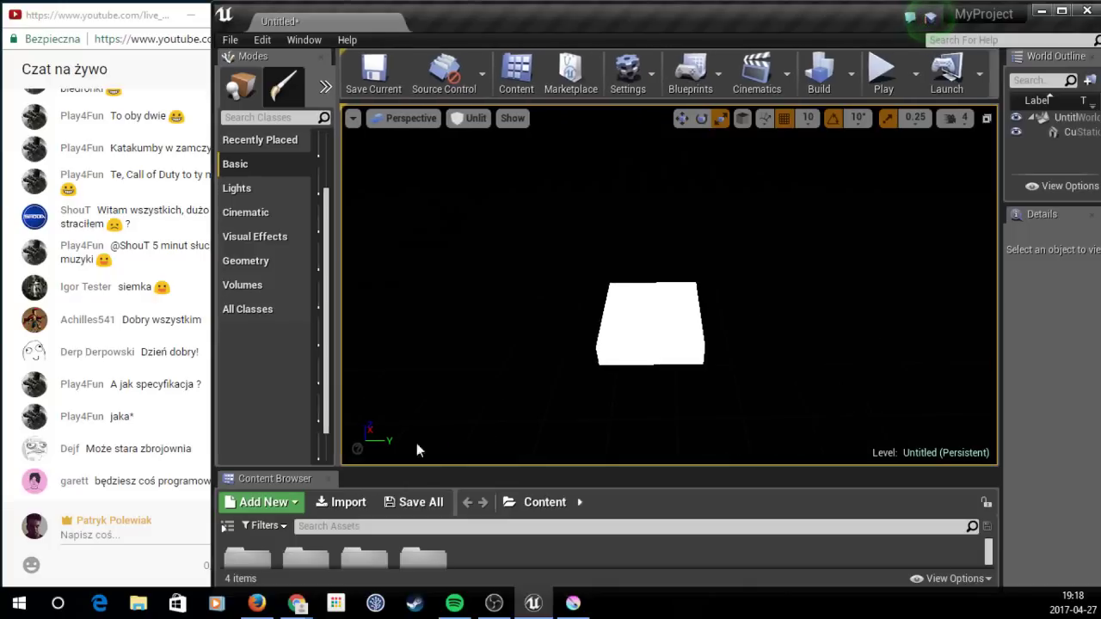
left_click_drag(451, 466, 456, 510)
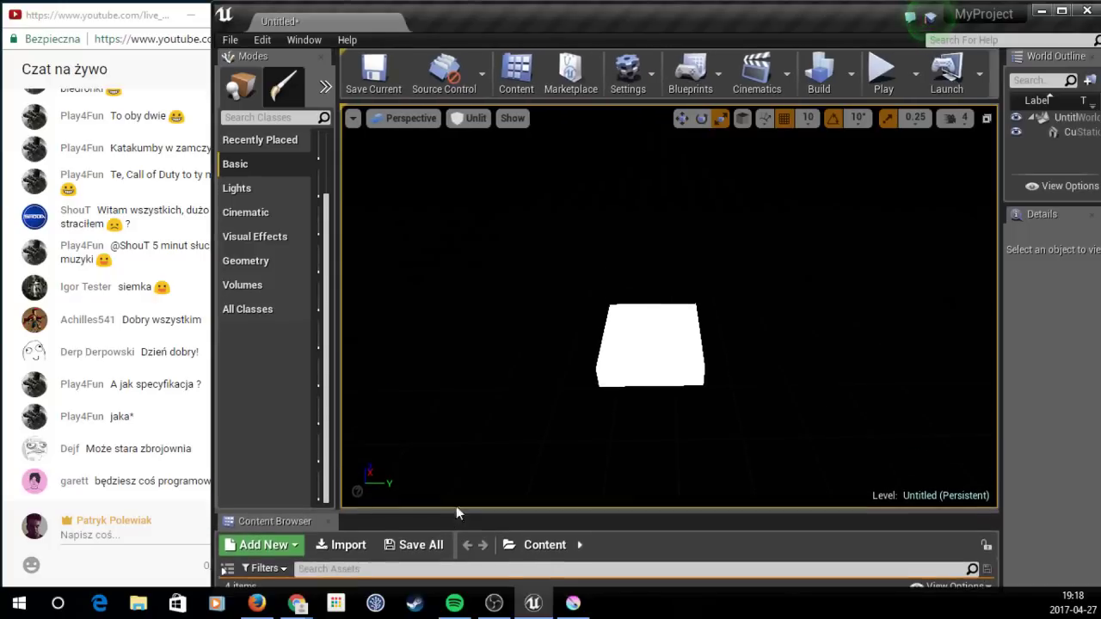
mouse_move(337, 344)
left_mouse_down()
mouse_move(308, 344)
mouse_move(339, 344)
left_mouse_up()
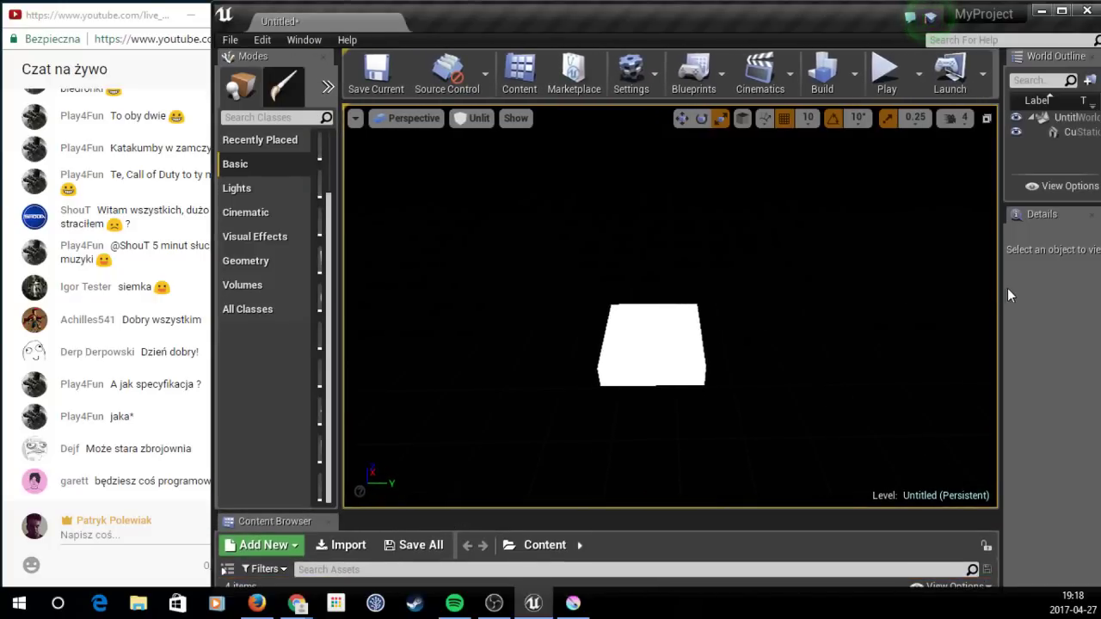
Step: Save the current level as Castle_mp into the /Game Content folder
left_click_drag(1000, 285, 1005, 285)
key("ctrl+s")
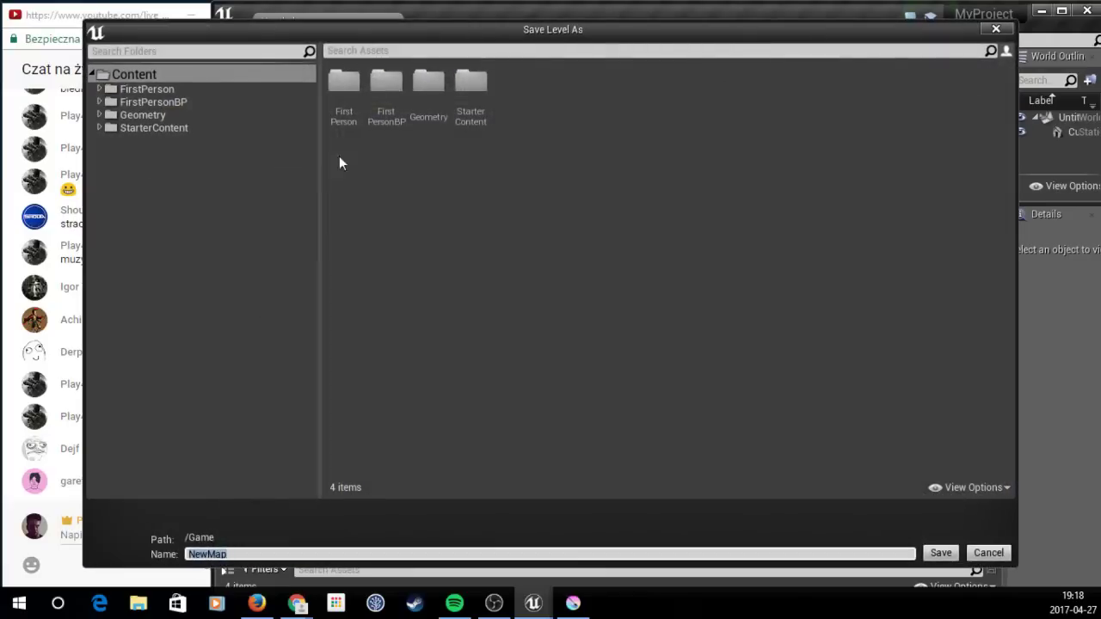
left_click(530, 105)
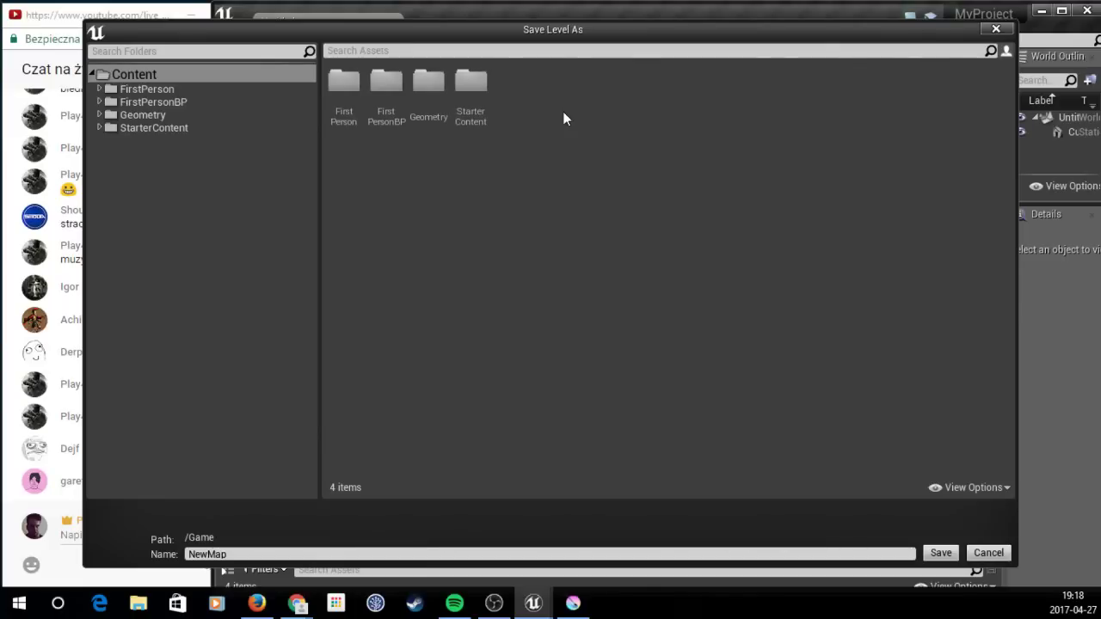
left_click(484, 129)
left_click(520, 107)
left_click(223, 76)
left_click_drag(555, 29, 569, 15)
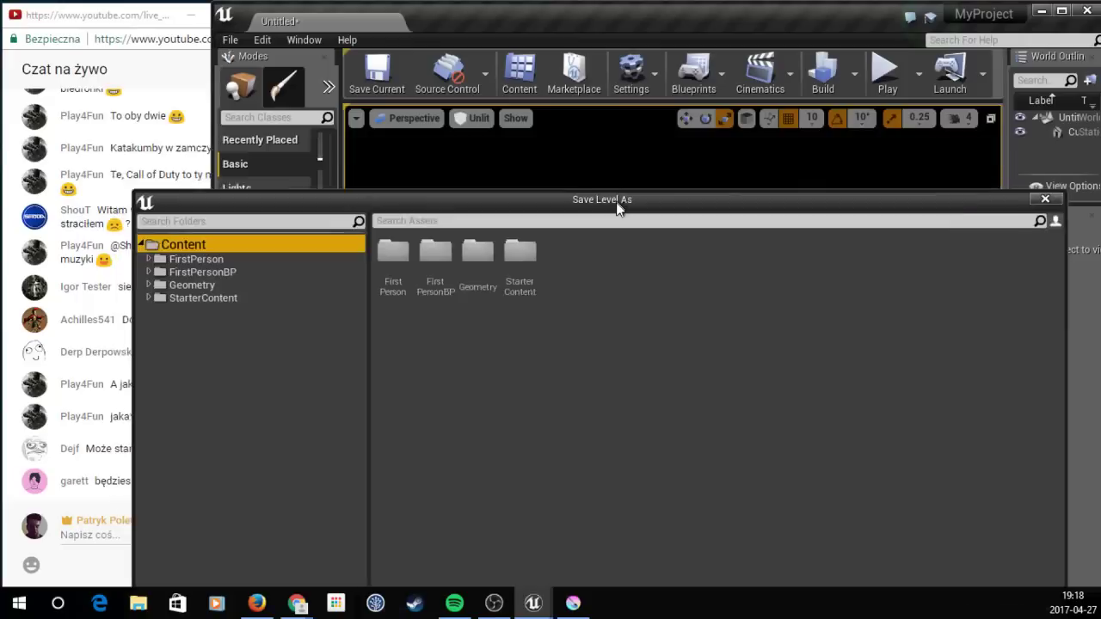
left_click(392, 540)
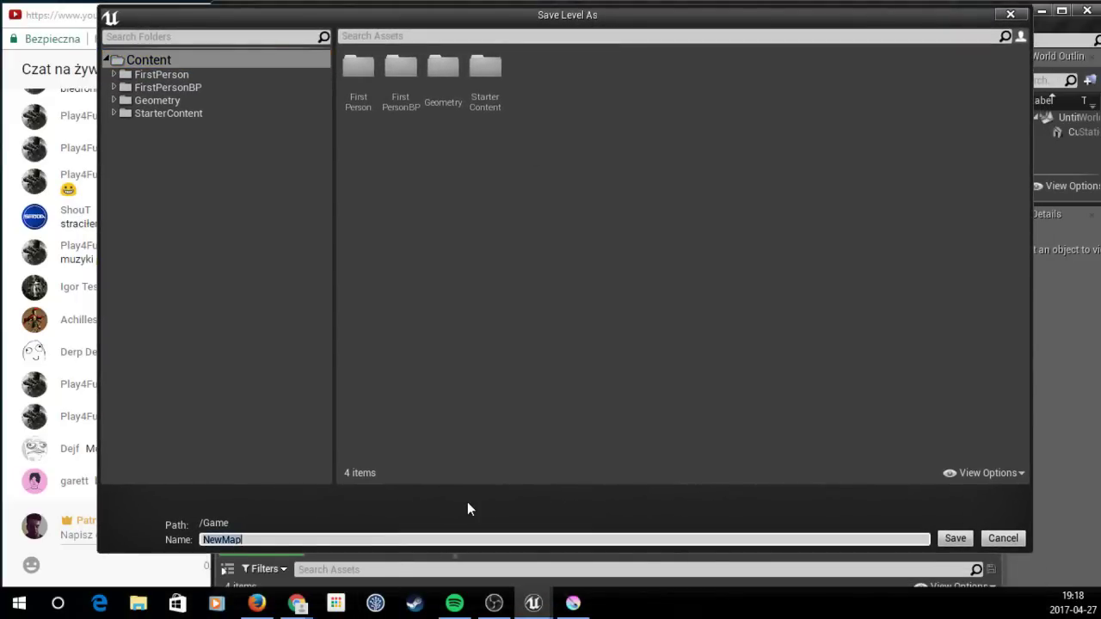
type("Castle_mp")
left_click(955, 538)
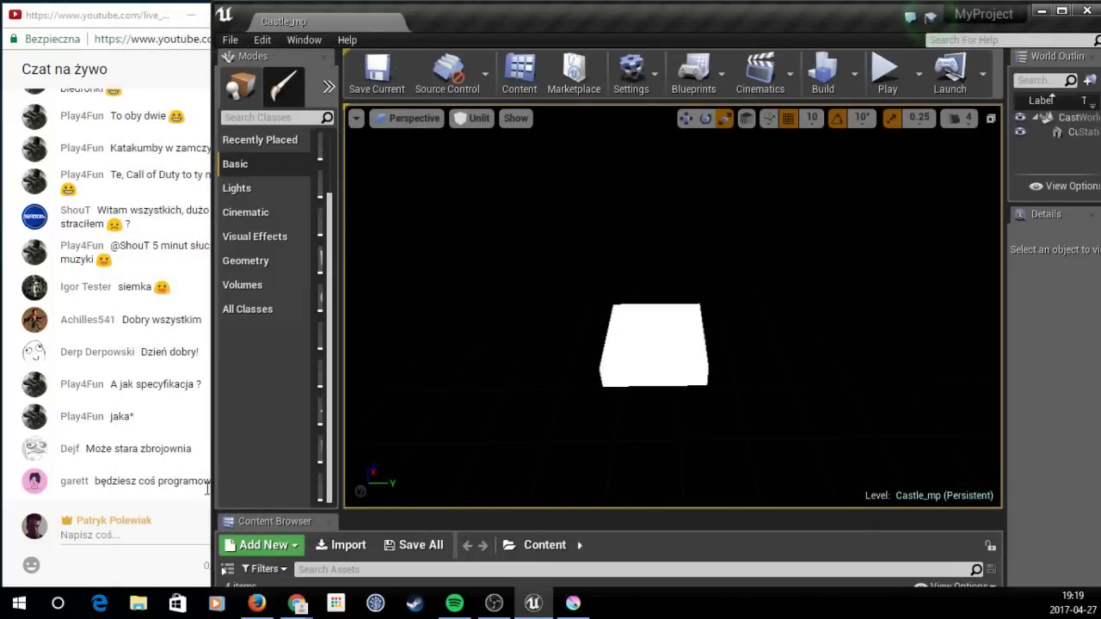
left_click(168, 504)
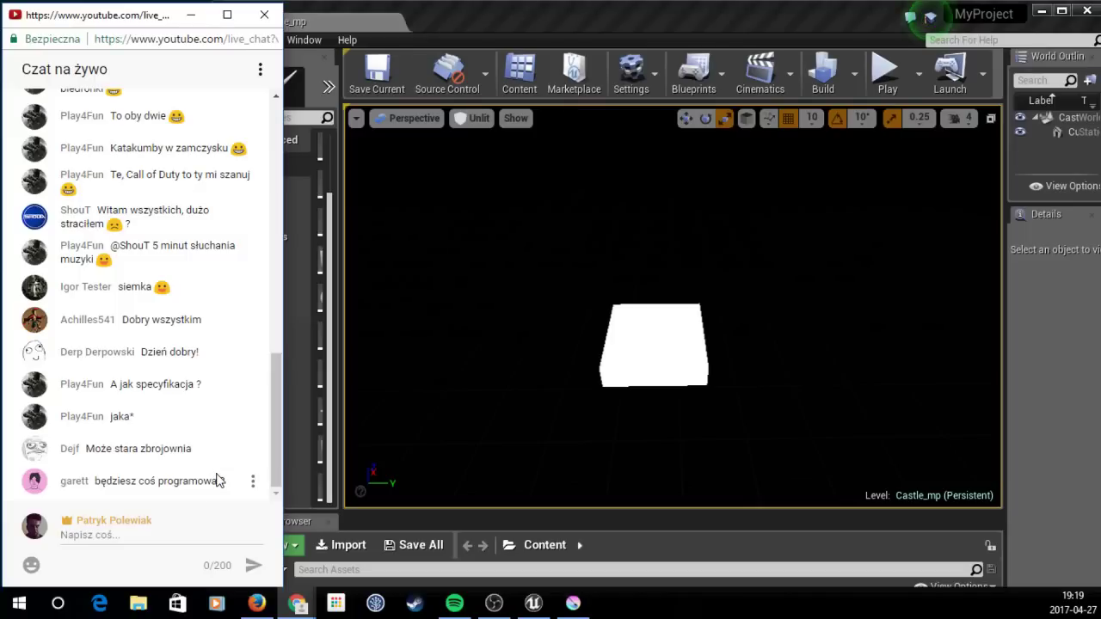
left_click_drag(288, 362, 215, 359)
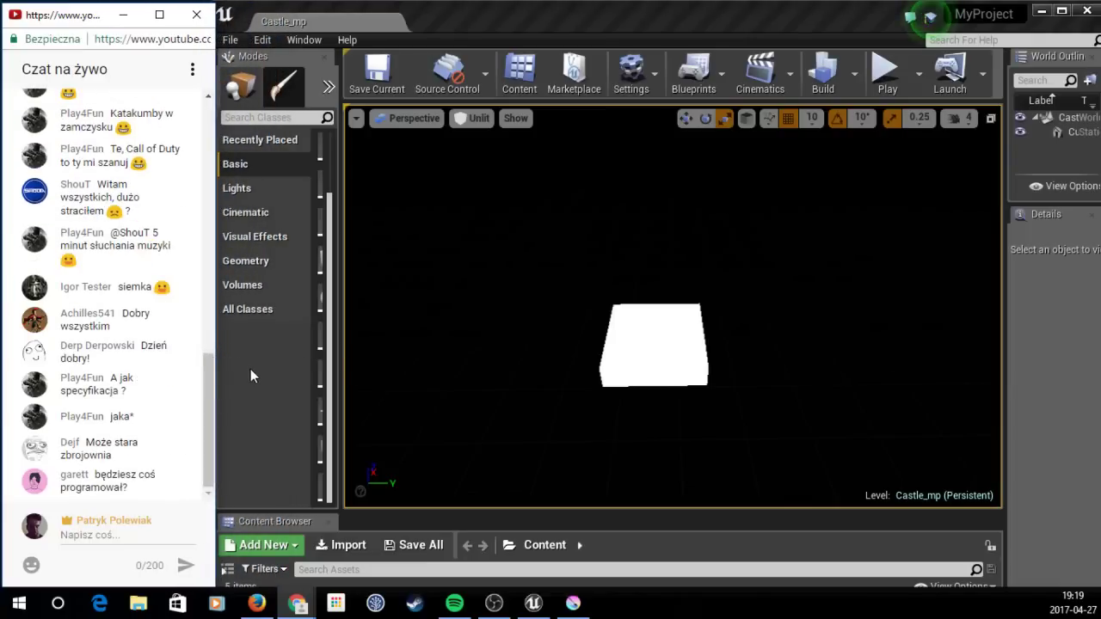
left_click(255, 378)
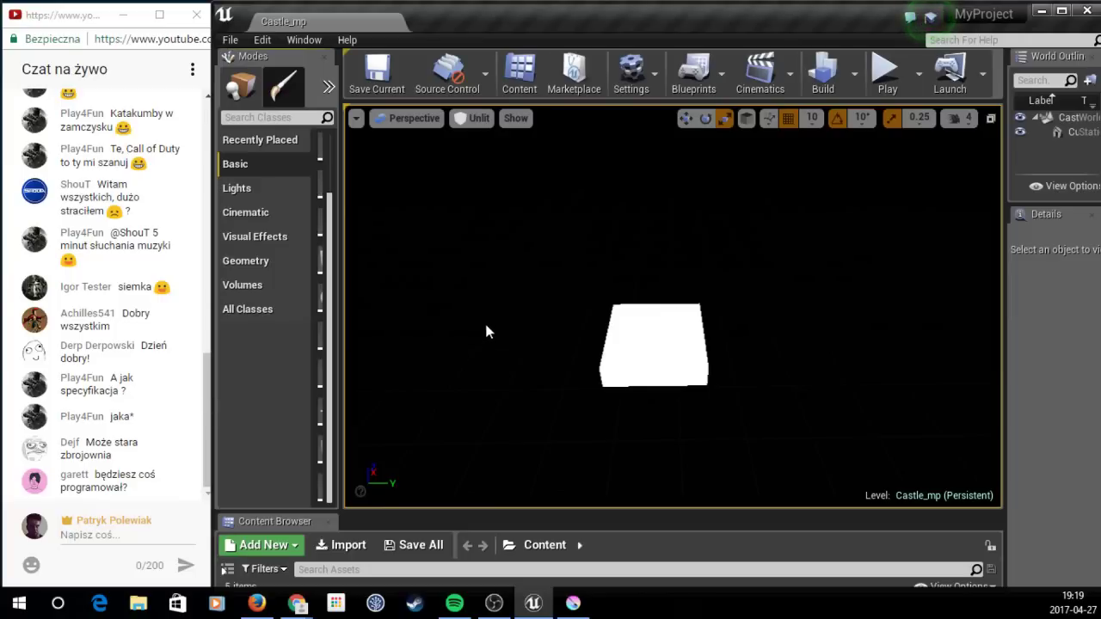
mouse_move(484, 320)
right_mouse_down()
mouse_move(516, 361)
mouse_move(527, 305)
right_mouse_up()
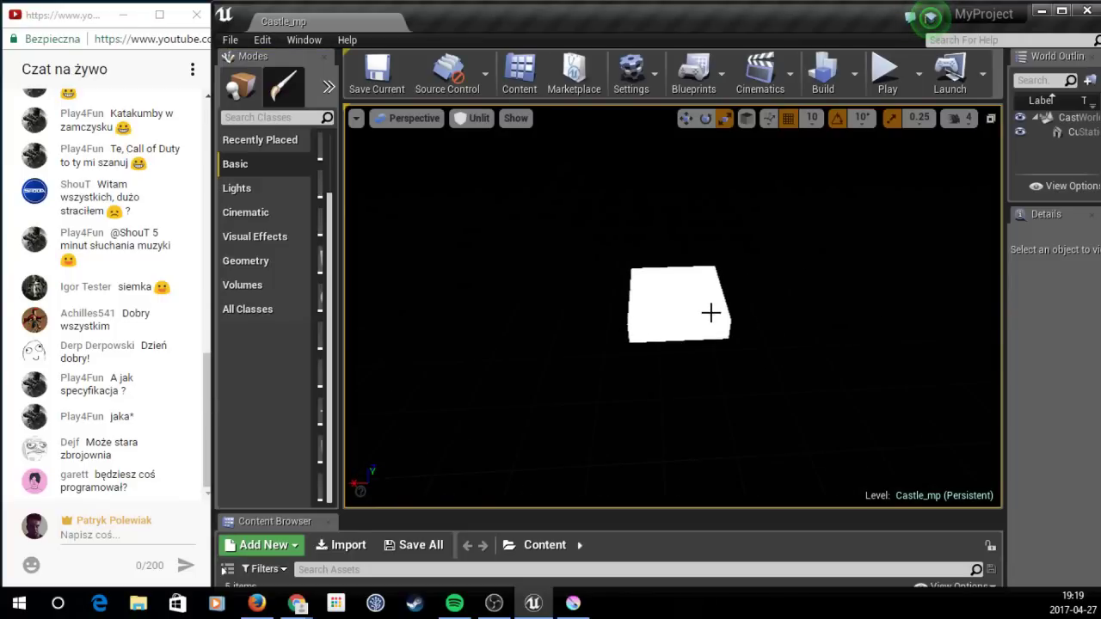
Step: Select the white slab and scale it along Y and X into a wide, flat plane
left_click_drag(711, 313, 711, 313)
right_click_drag(710, 312, 843, 320)
scroll(843, 320, "down", 2)
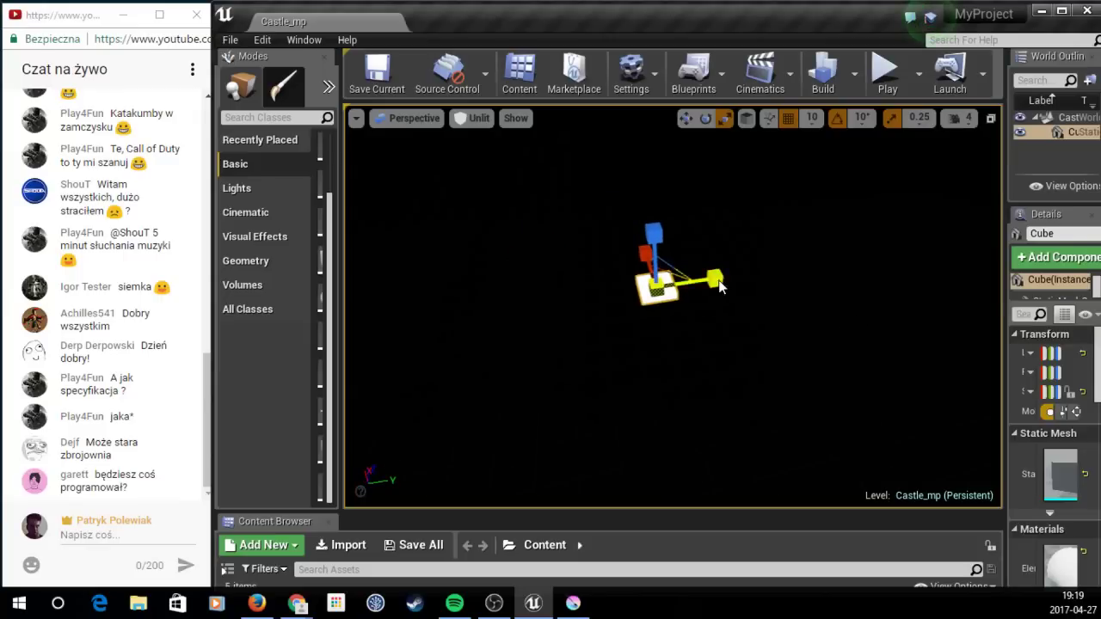
left_click_drag(720, 287, 786, 273)
mouse_move(786, 273)
right_mouse_down()
mouse_move(757, 292)
mouse_move(740, 284)
right_mouse_up()
key("r")
left_click_drag(634, 278, 551, 284)
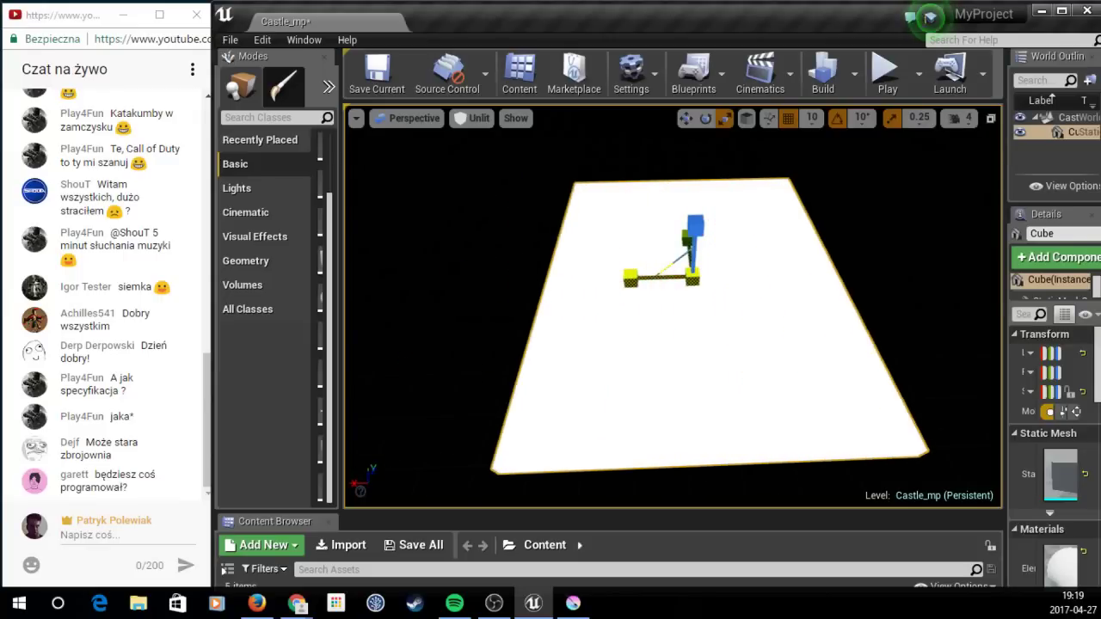
Step: Bring the camera closer to the plane and enlarge the Content Browser to show Castle_mp
right_click_drag(740, 284, 688, 288)
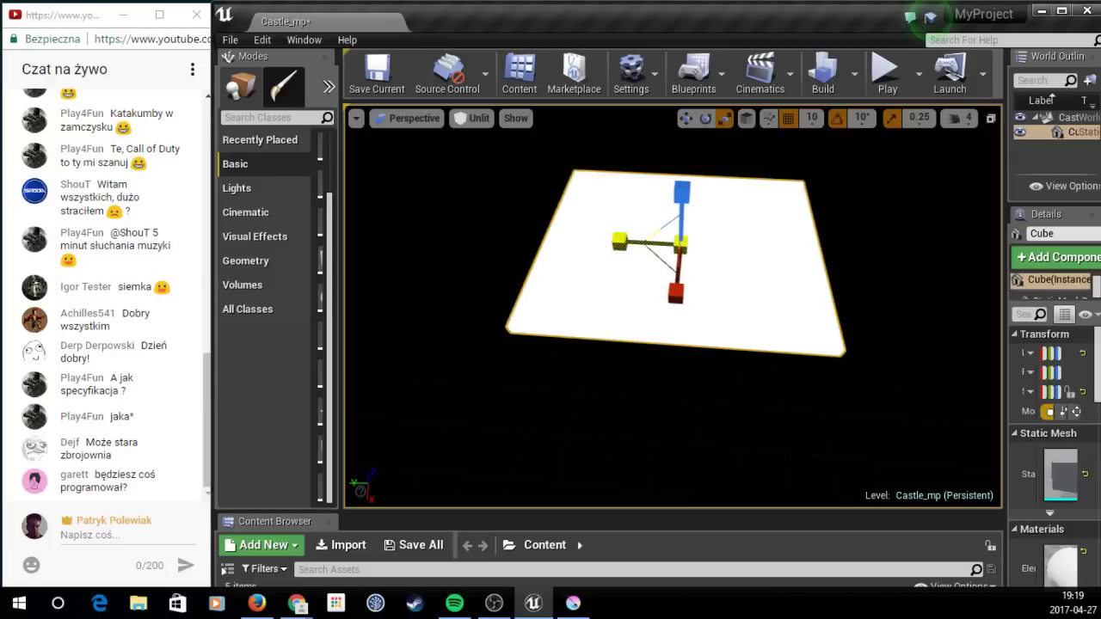
right_click_drag(621, 241, 622, 242)
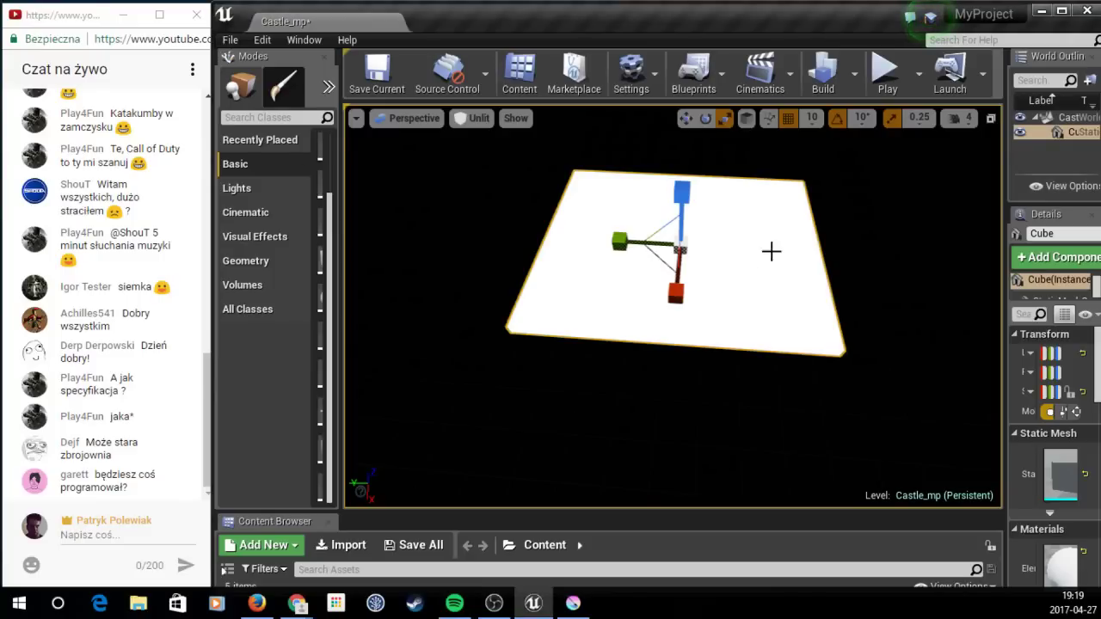
mouse_move(771, 250)
left_mouse_down()
mouse_move(705, 258)
mouse_move(747, 495)
left_mouse_up()
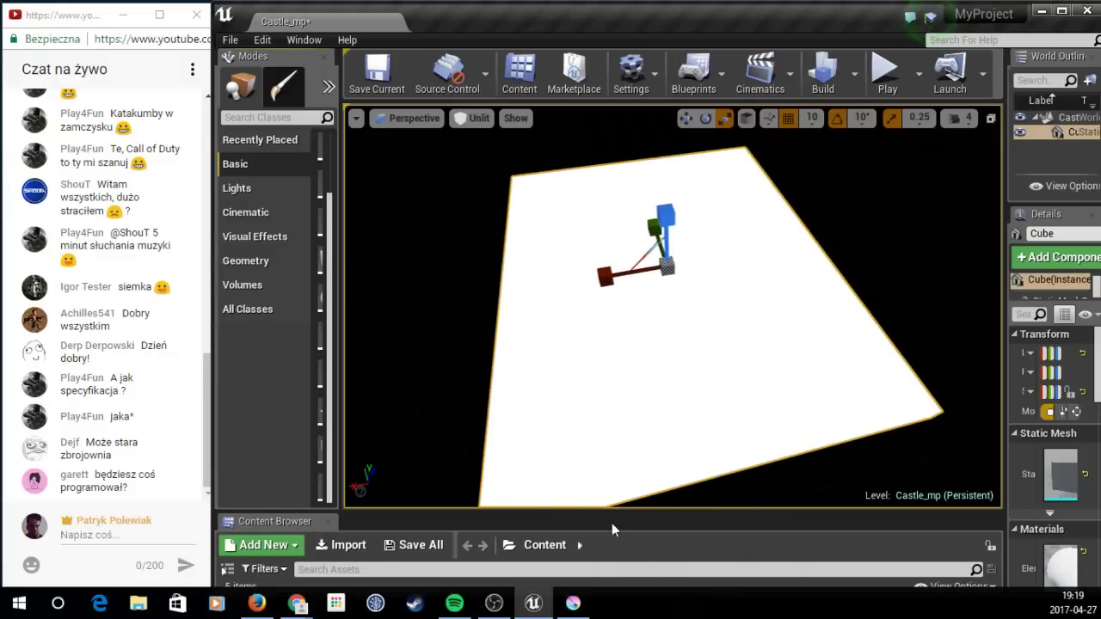
left_click_drag(609, 508, 631, 343)
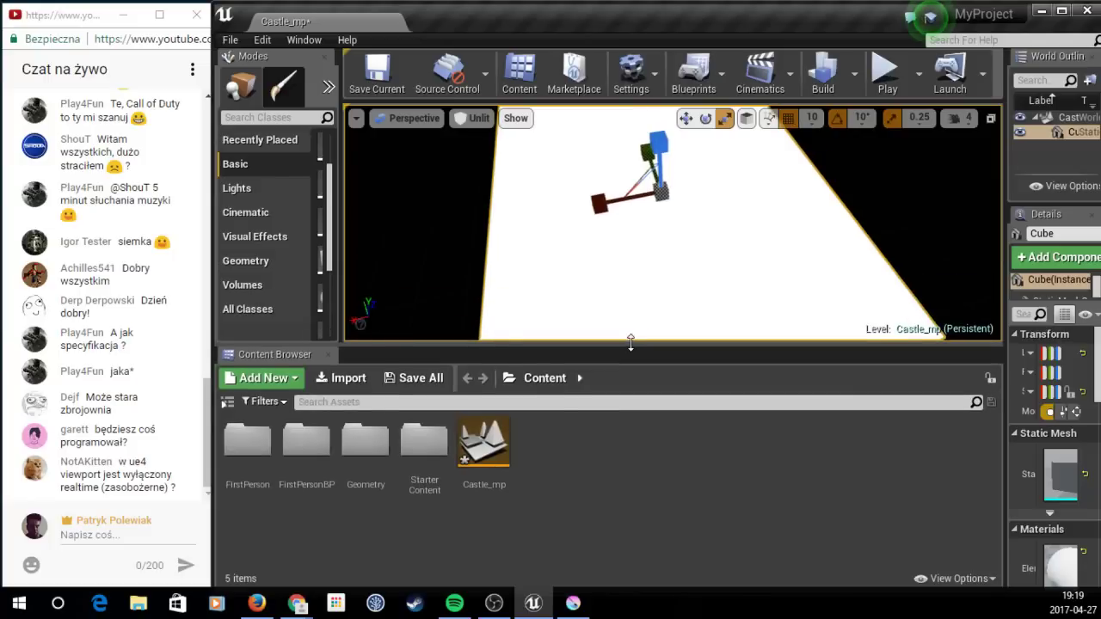
Step: Browse the Content Browser from FirstPerson/Character to the FirstPersonBP Blueprints folder
double_click(247, 441)
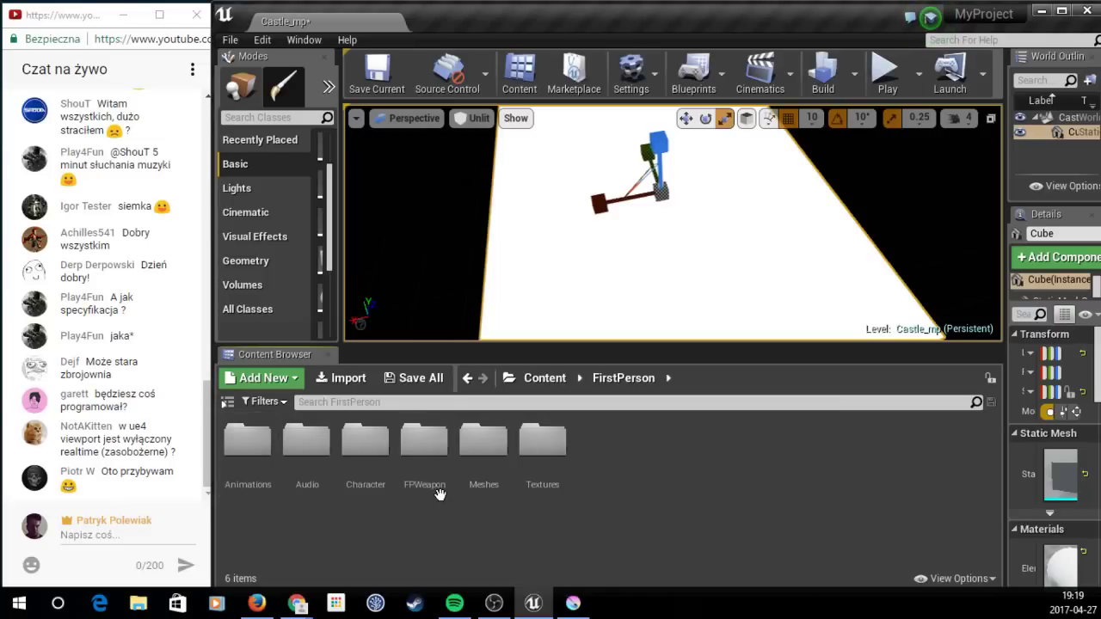
right_click_drag(653, 258, 654, 258)
double_click(365, 441)
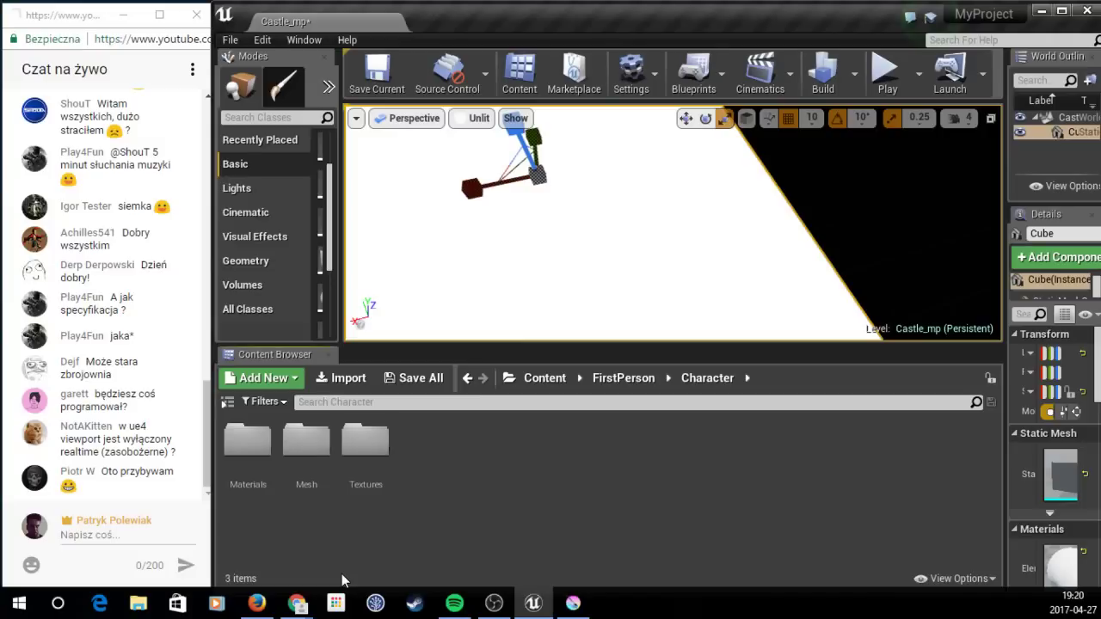
left_click(467, 377)
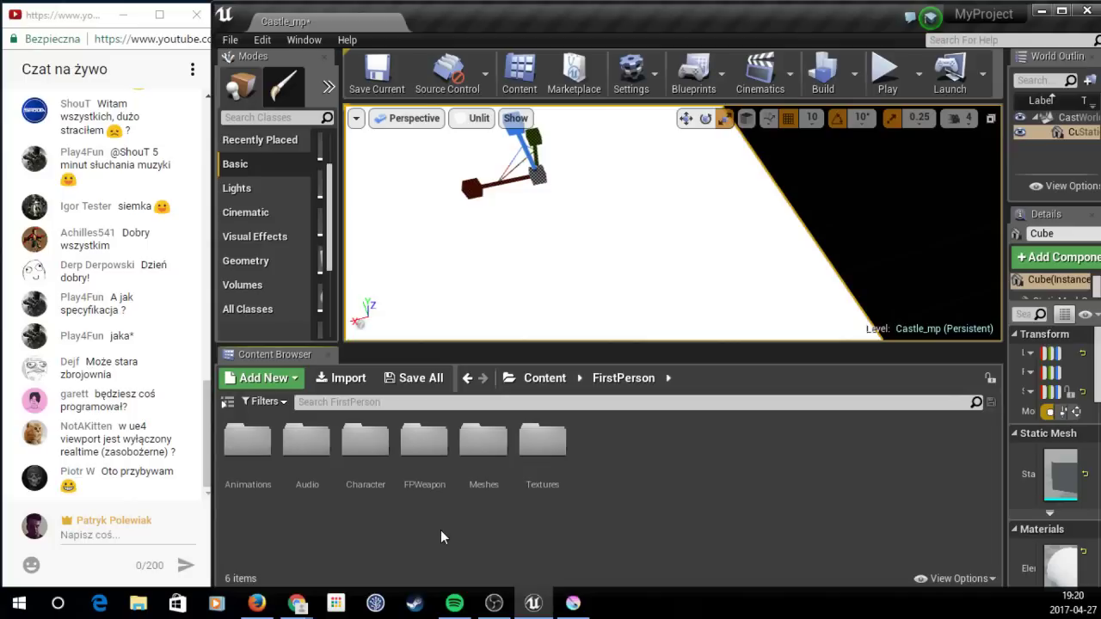
key("alt+Left")
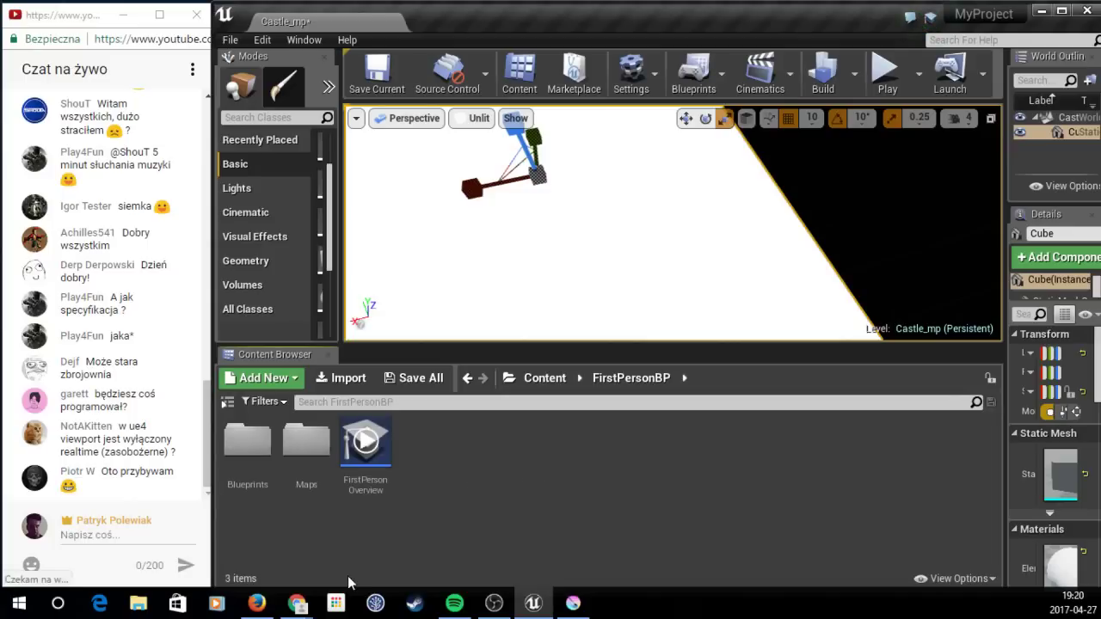
key("alt+Right")
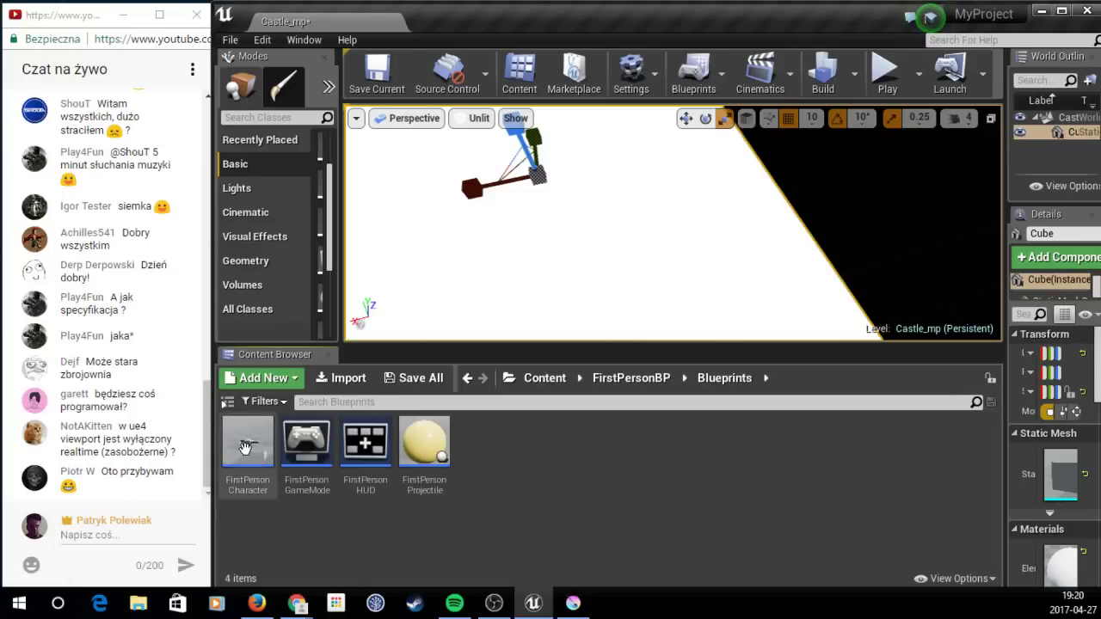
Step: Drop FirstPersonCharacter onto the white floor and frame it in view
left_click_drag(245, 448, 540, 270)
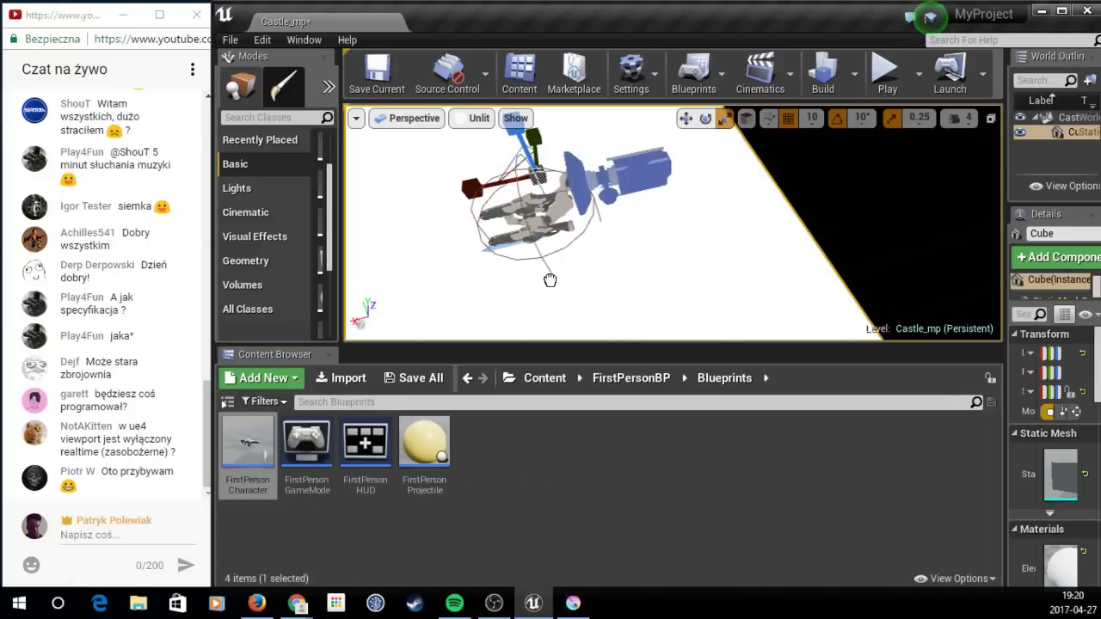
key("f")
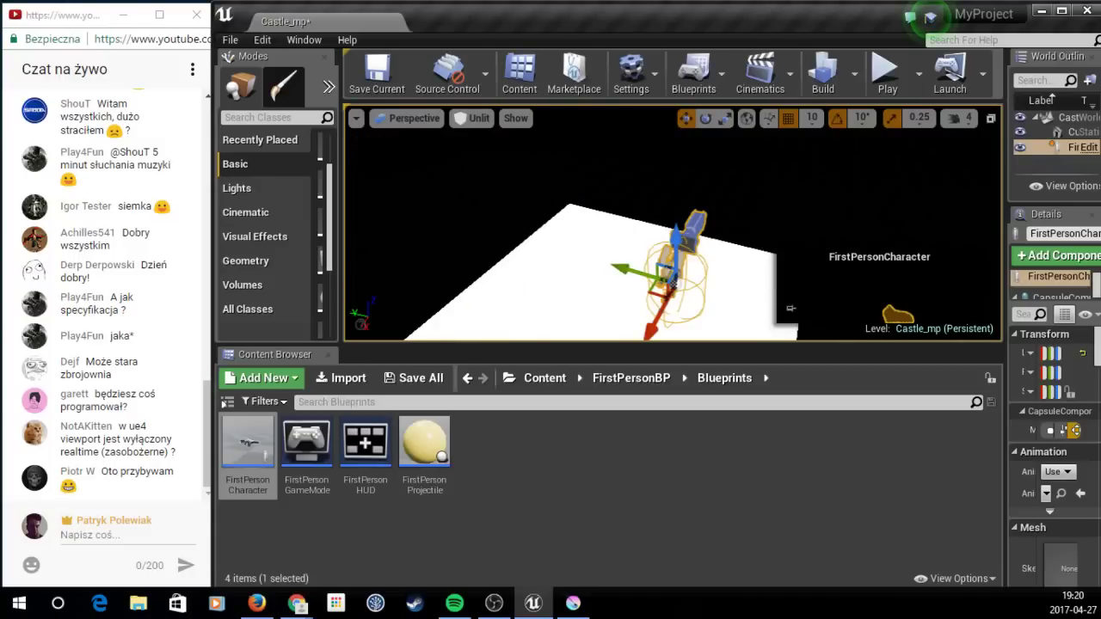
right_click_drag(671, 258, 653, 224)
left_click_drag(790, 308, 790, 308, "alt")
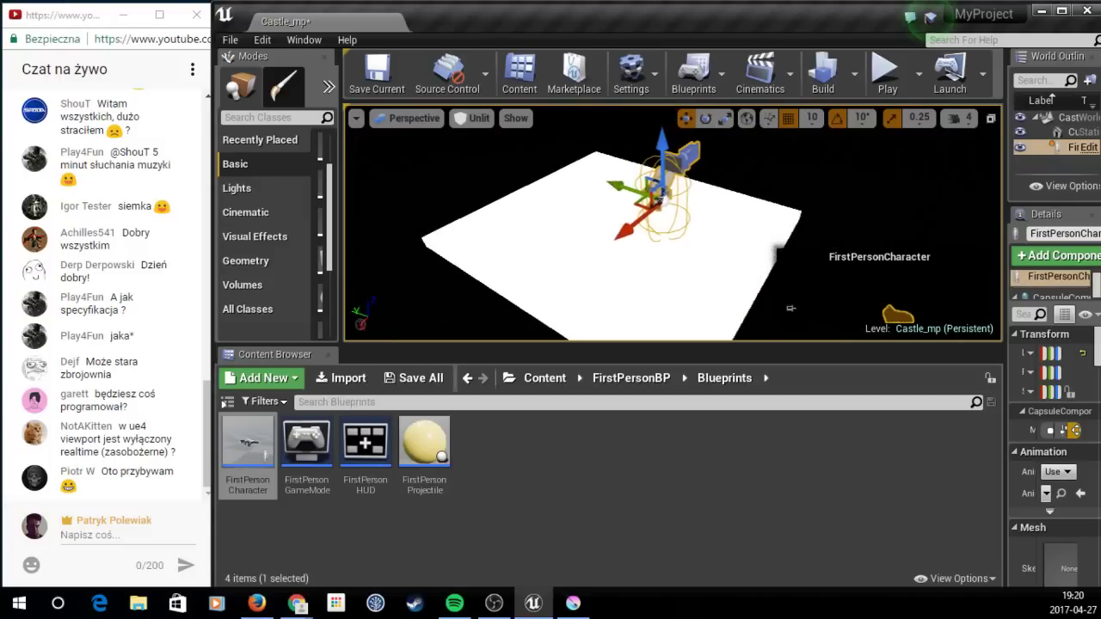
Step: Make the level view taller, orbit around the character, and select the floor slab
mouse_move(602, 345)
left_mouse_down()
mouse_move(603, 533)
mouse_move(603, 508)
left_mouse_up()
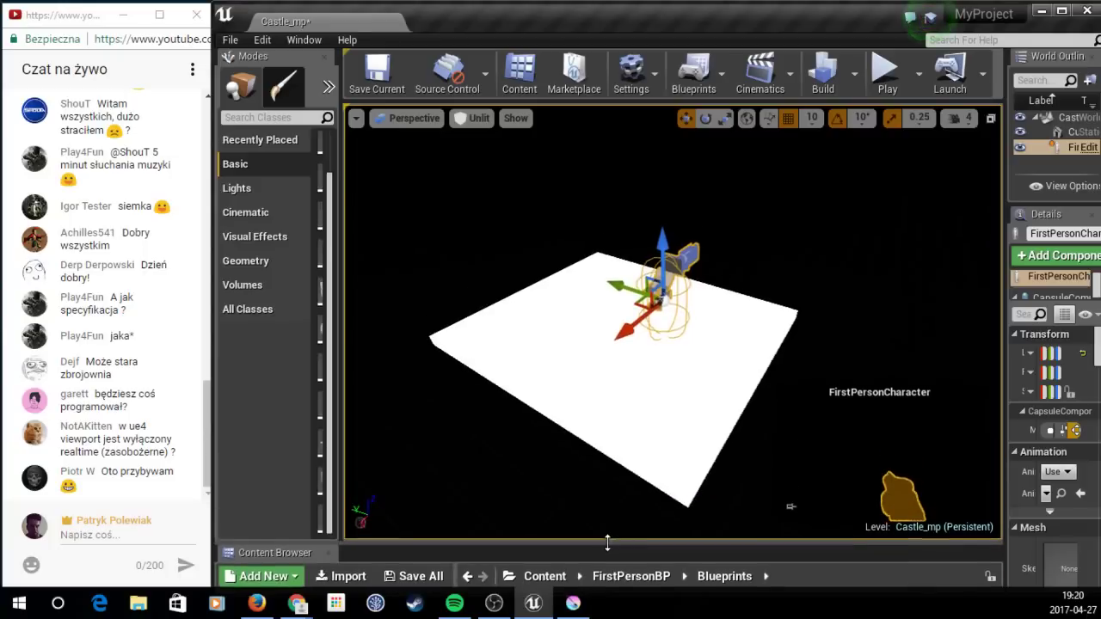
left_click_drag(790, 464, 790, 464, "alt")
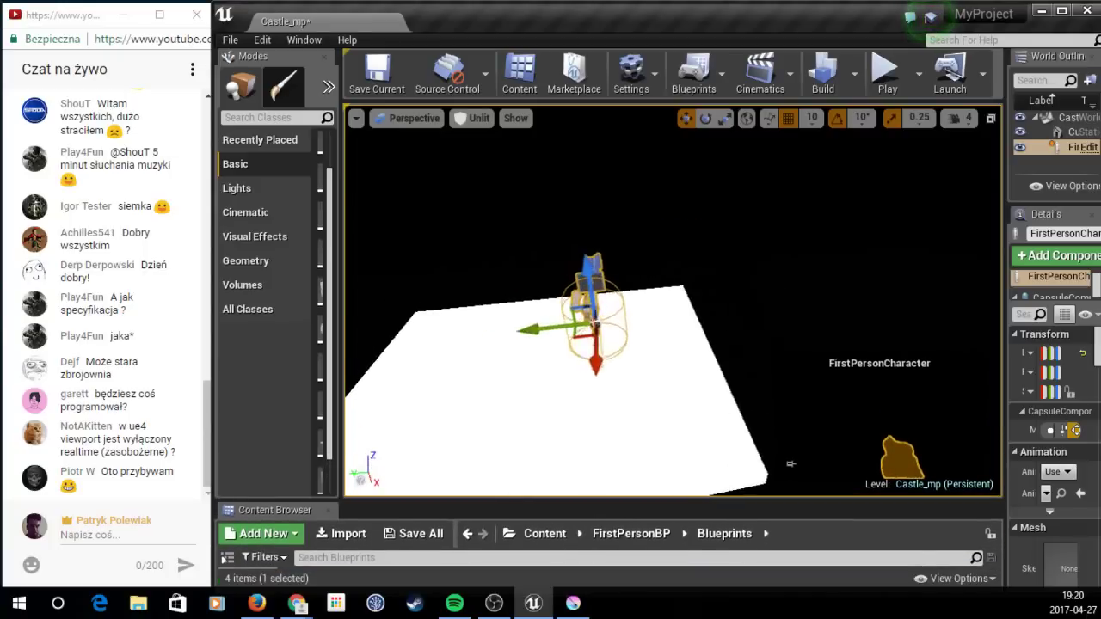
left_click_drag(671, 301, 671, 301, "alt")
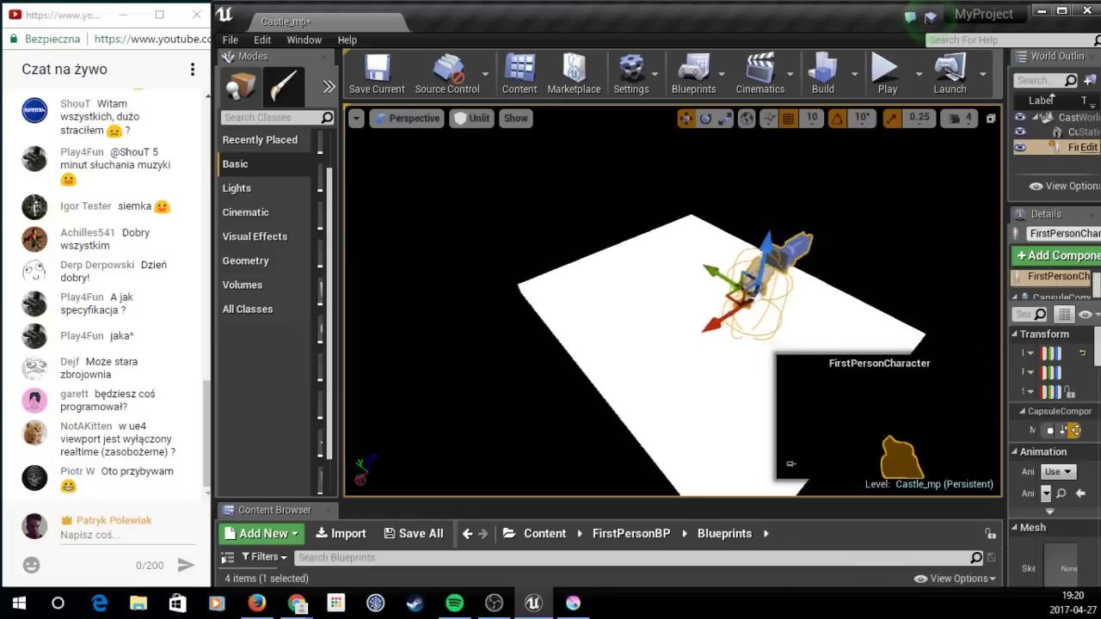
left_click_drag(850, 259, 850, 258, "alt")
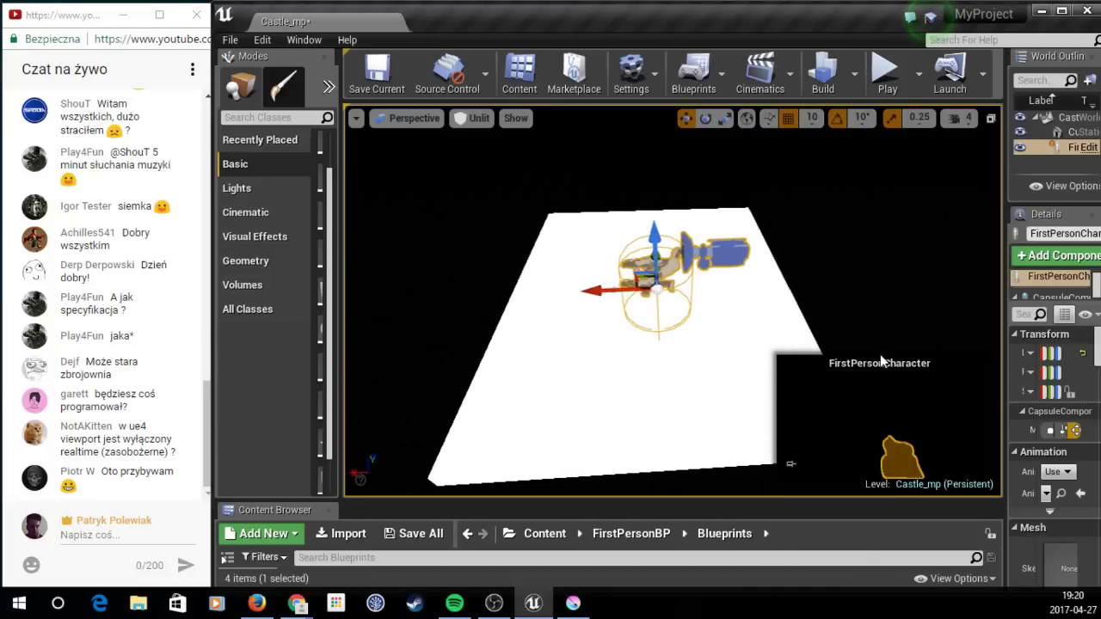
left_click_drag(814, 310, 815, 310, "alt")
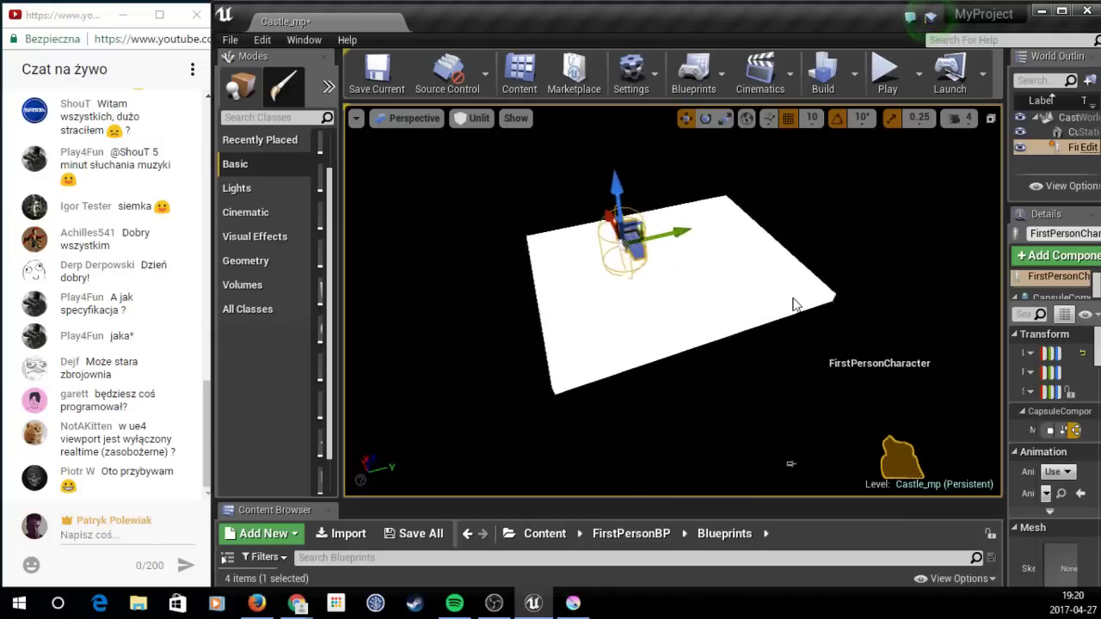
left_click(694, 261)
left_click_drag(679, 227, 494, 394, "alt")
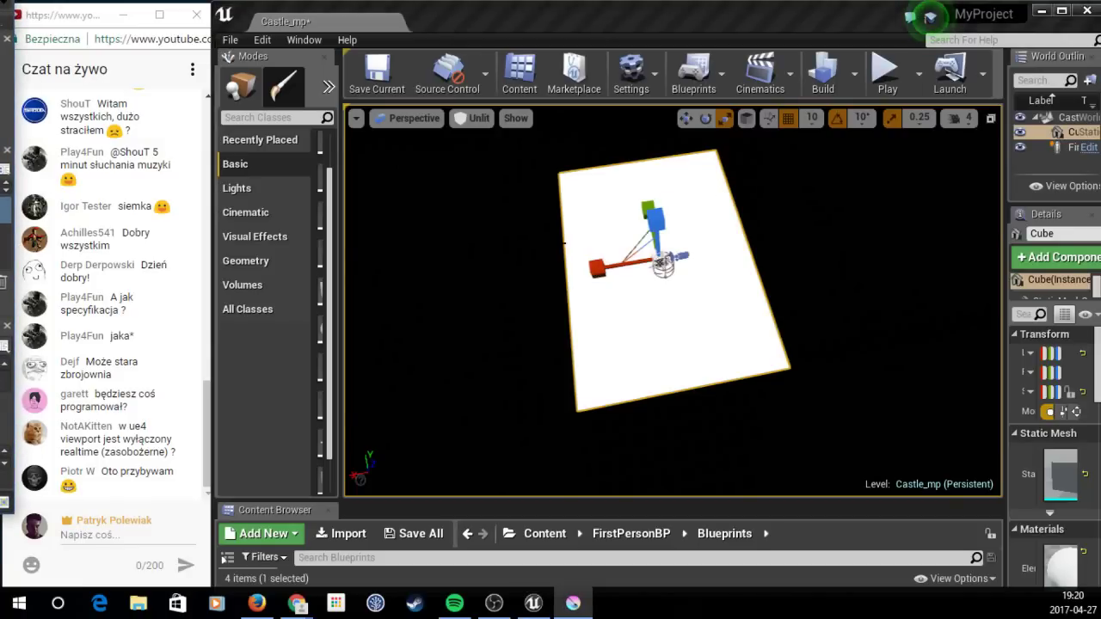
Step: Rotate the floor slab around its vertical axis with the E rotate gizmo
middle_click_drag(671, 206, 671, 206)
scroll(671, 327, "up", 2)
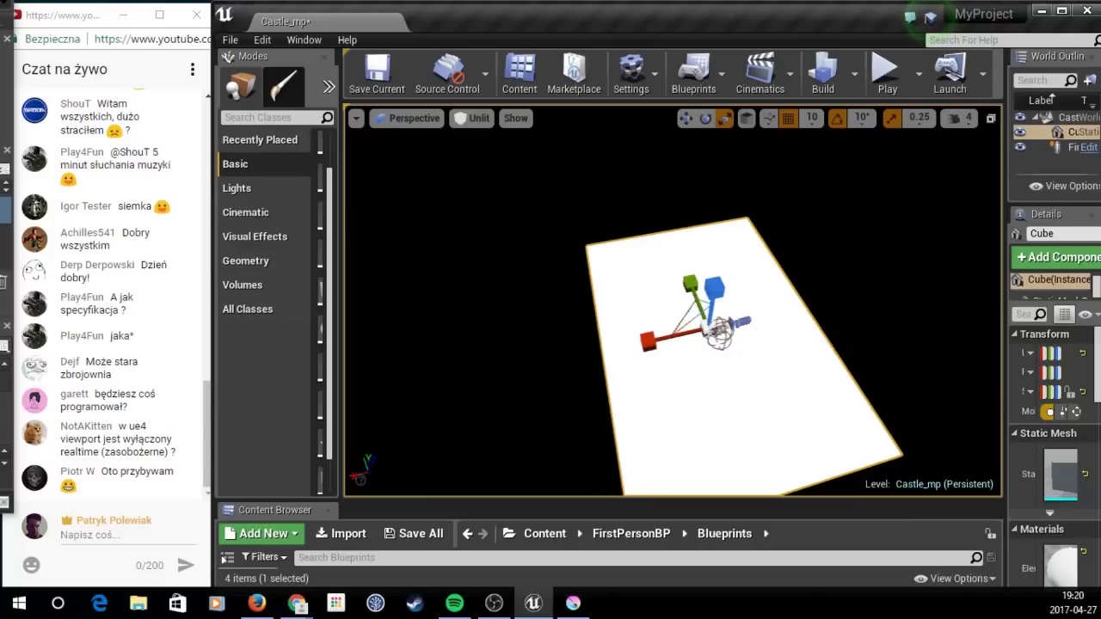
right_click_drag(671, 327, 671, 361)
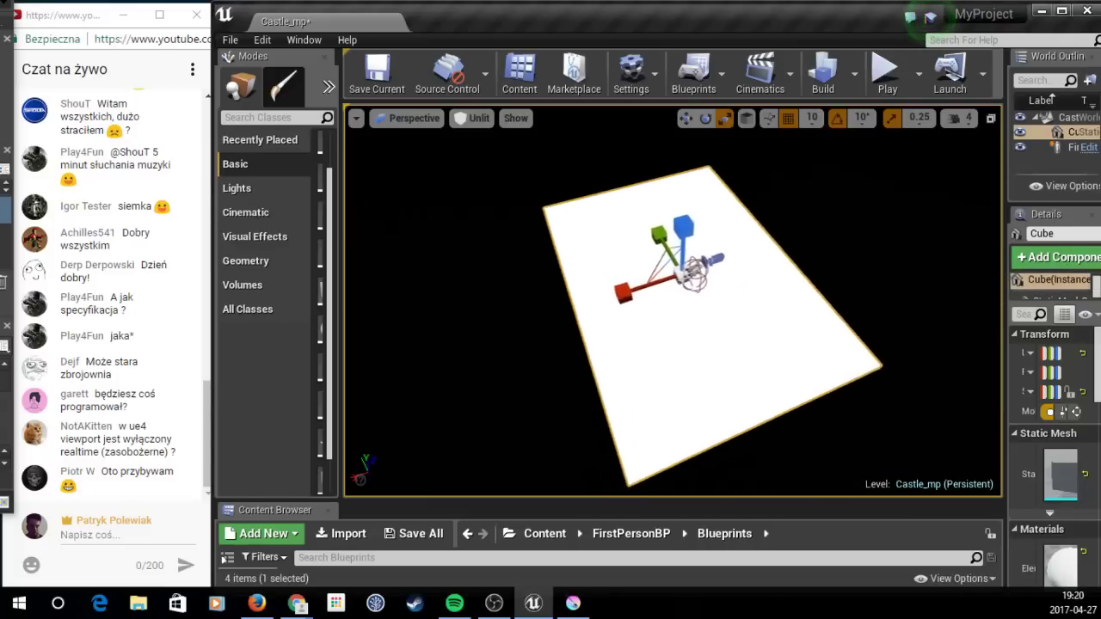
right_click_drag(799, 290, 799, 289)
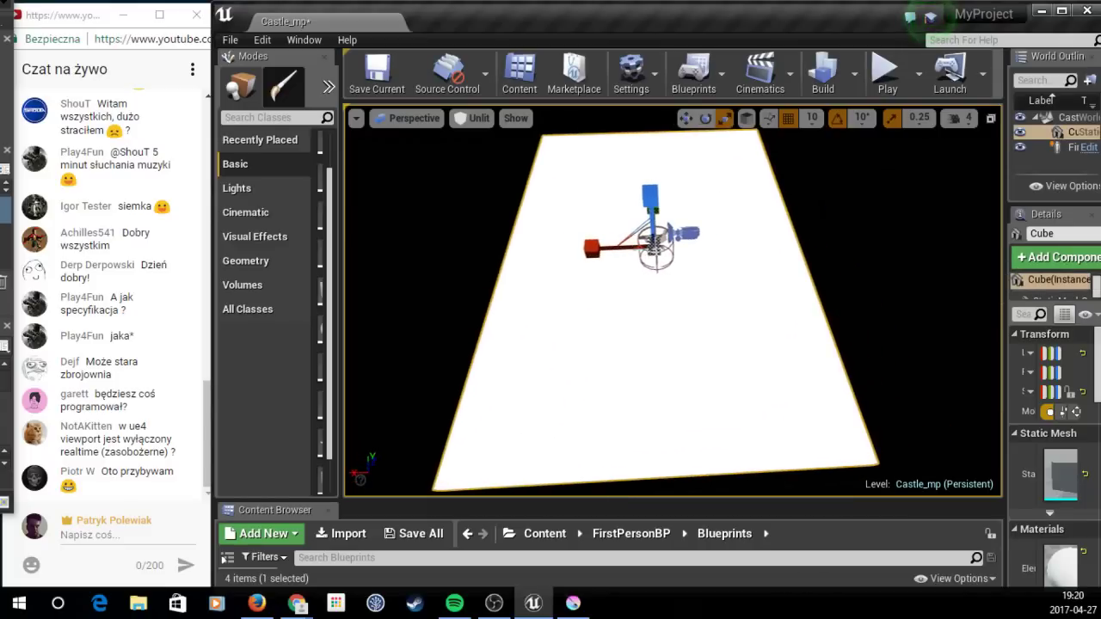
key("e")
left_click_drag(718, 341, 688, 293)
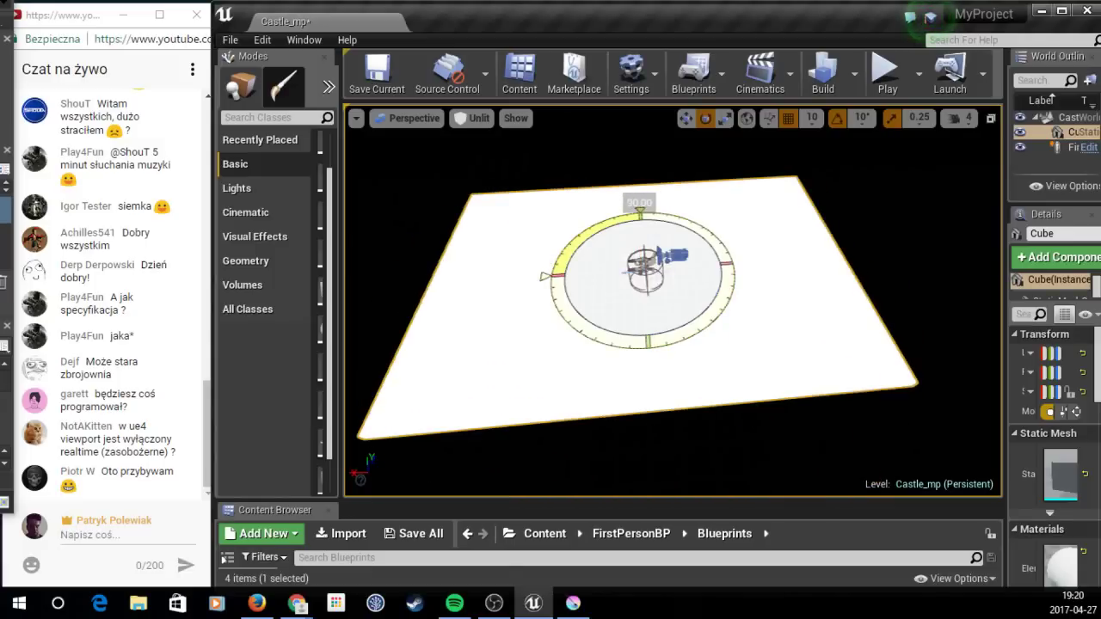
right_click_drag(671, 301, 671, 301)
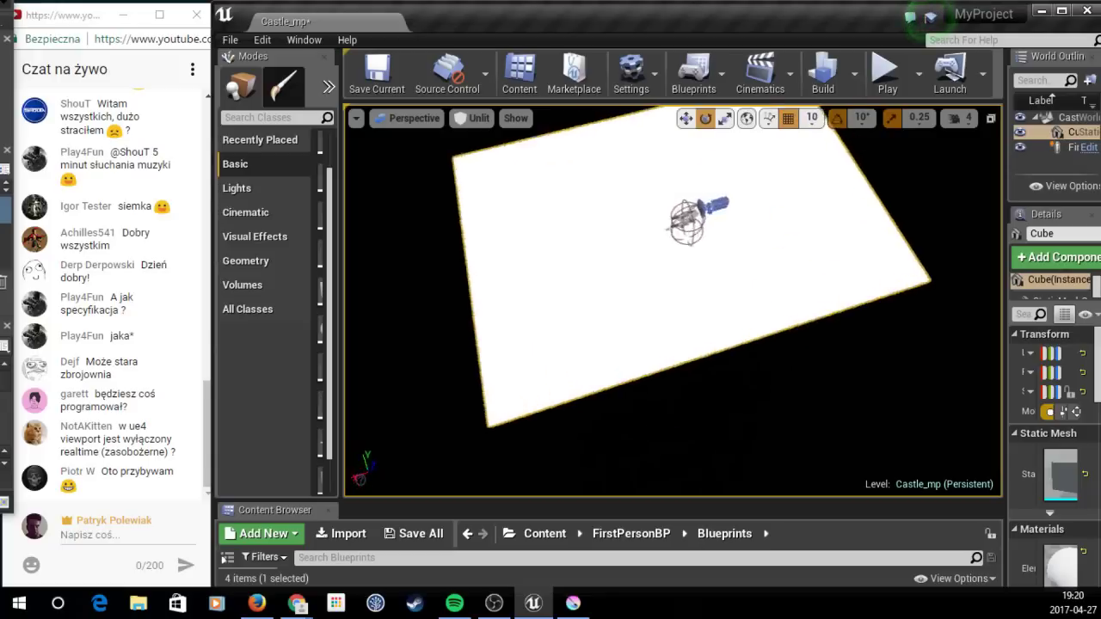
right_click_drag(720, 270, 720, 270)
Step: Maximize the Left view, then return to the four-view layout
left_click(991, 118)
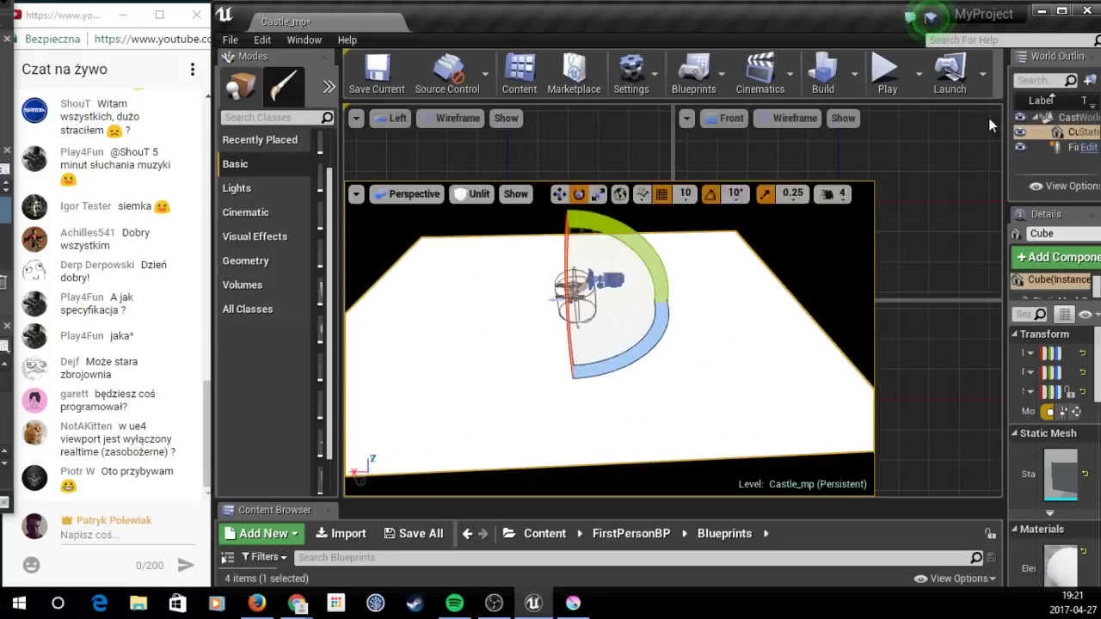
left_click(552, 111)
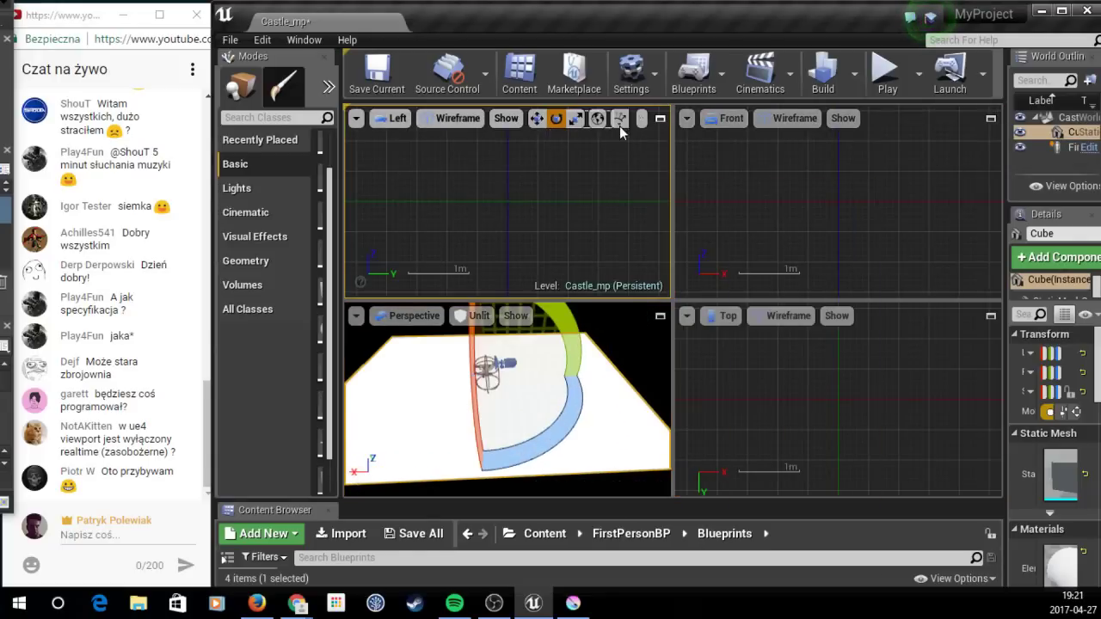
left_click(660, 119)
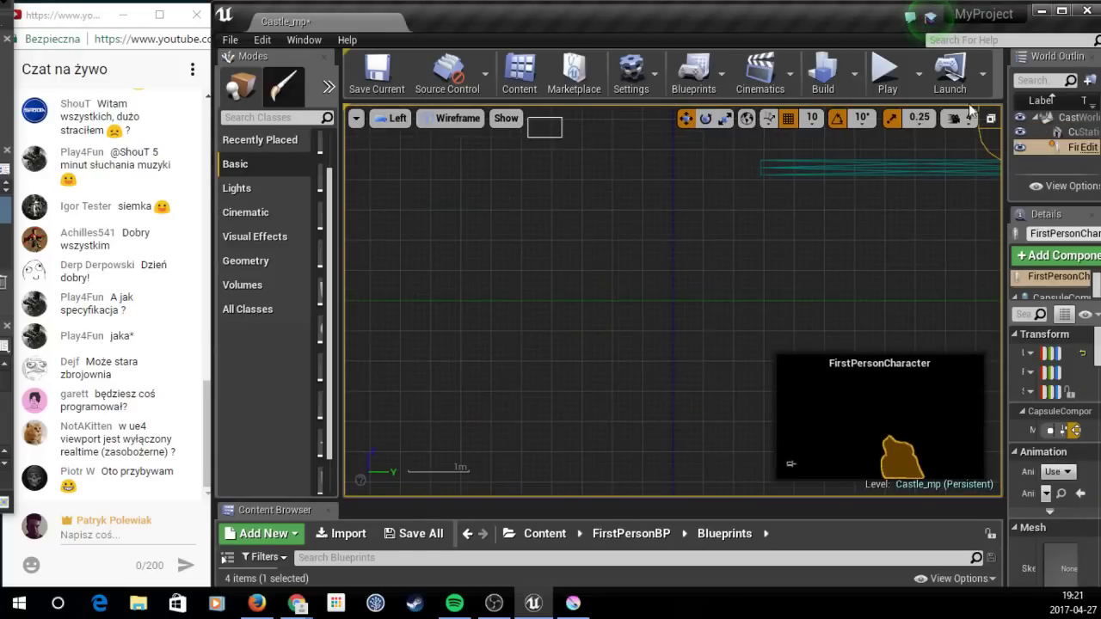
left_click(990, 119)
Step: Check the Left view's options and snap settings, then make the Perspective view taller
left_click(356, 118)
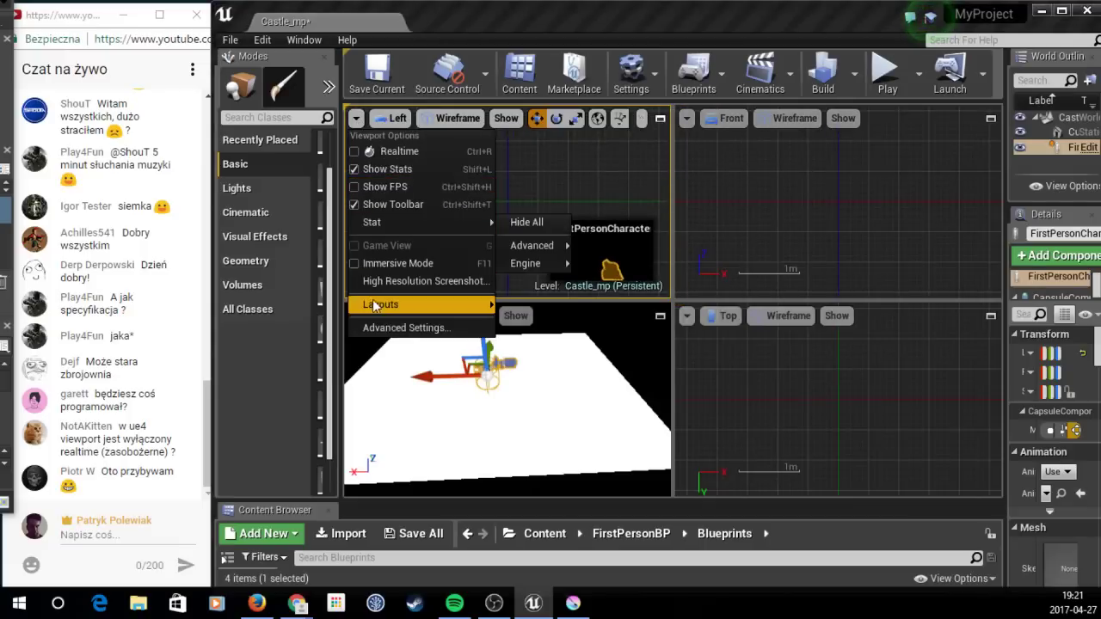
mouse_move(382, 312)
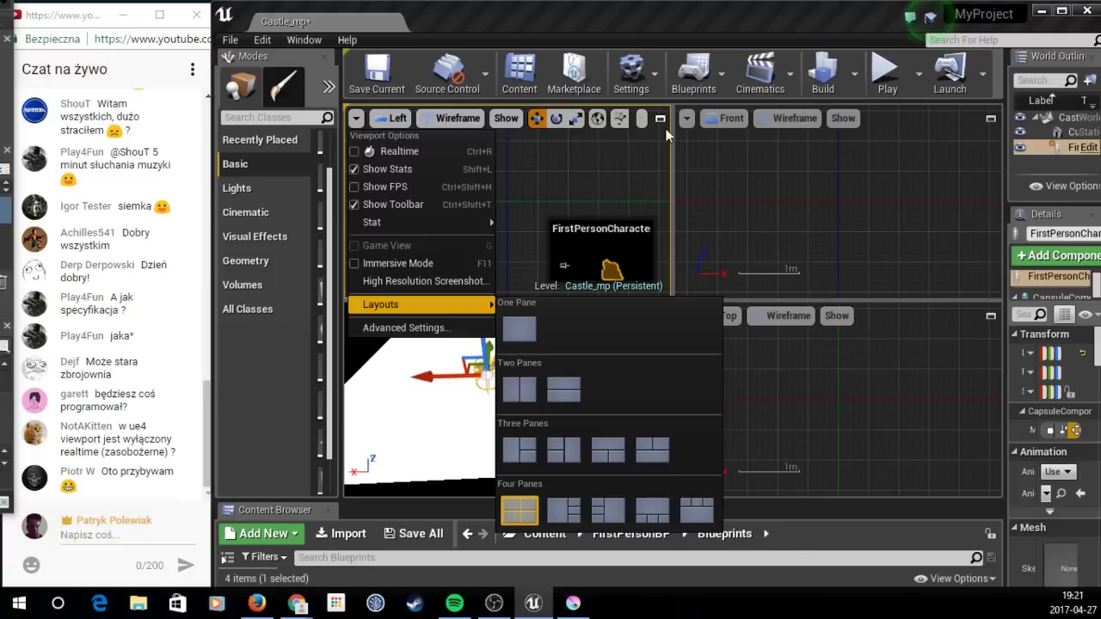
left_click(642, 121)
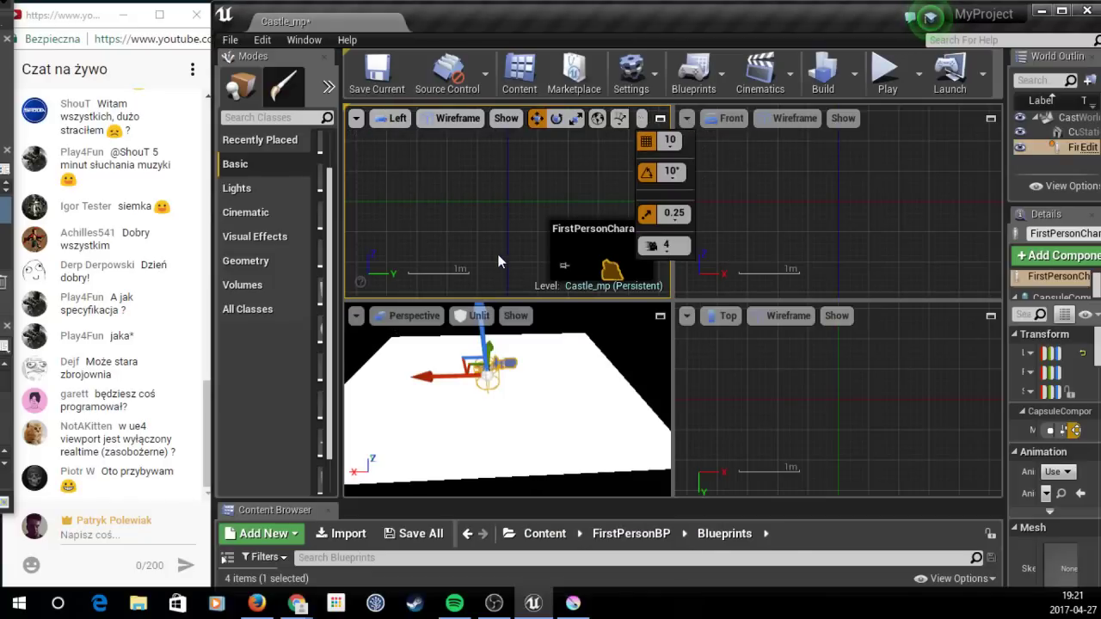
left_click(495, 226)
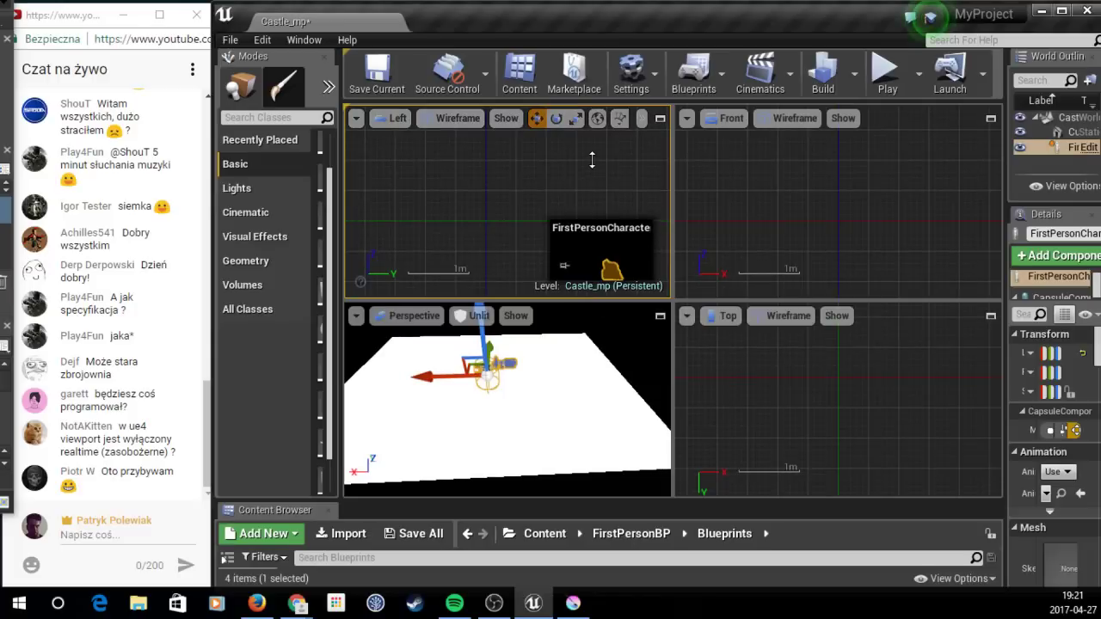
left_click_drag(592, 160, 592, 181)
Step: Set the viewport layout to Two Panes side-by-side from the Left view's Layouts menu
left_click(355, 117)
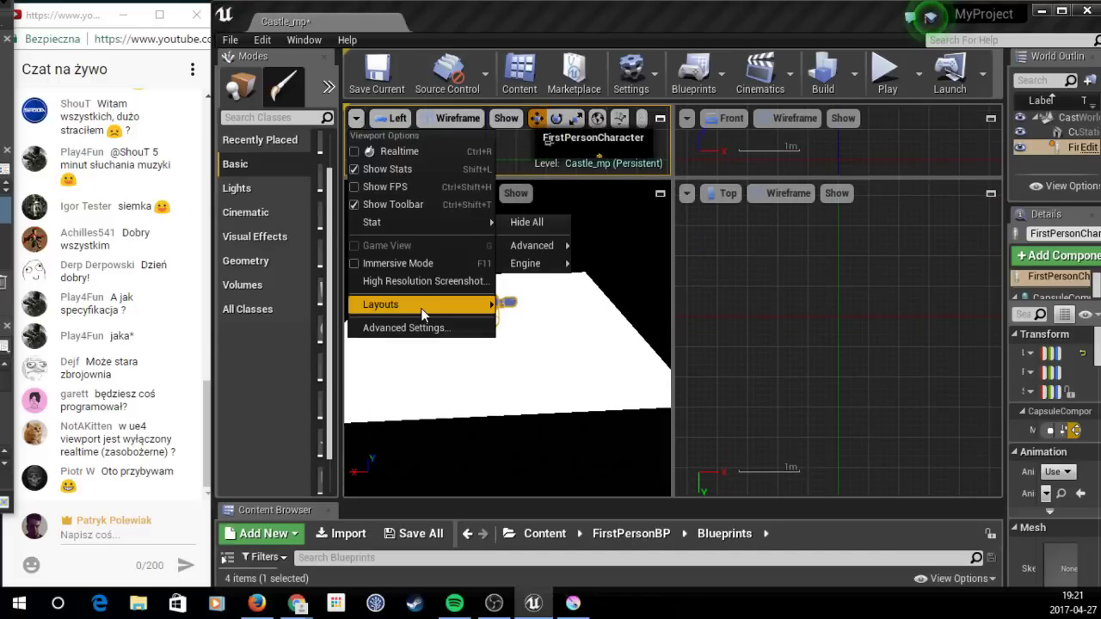
mouse_move(423, 314)
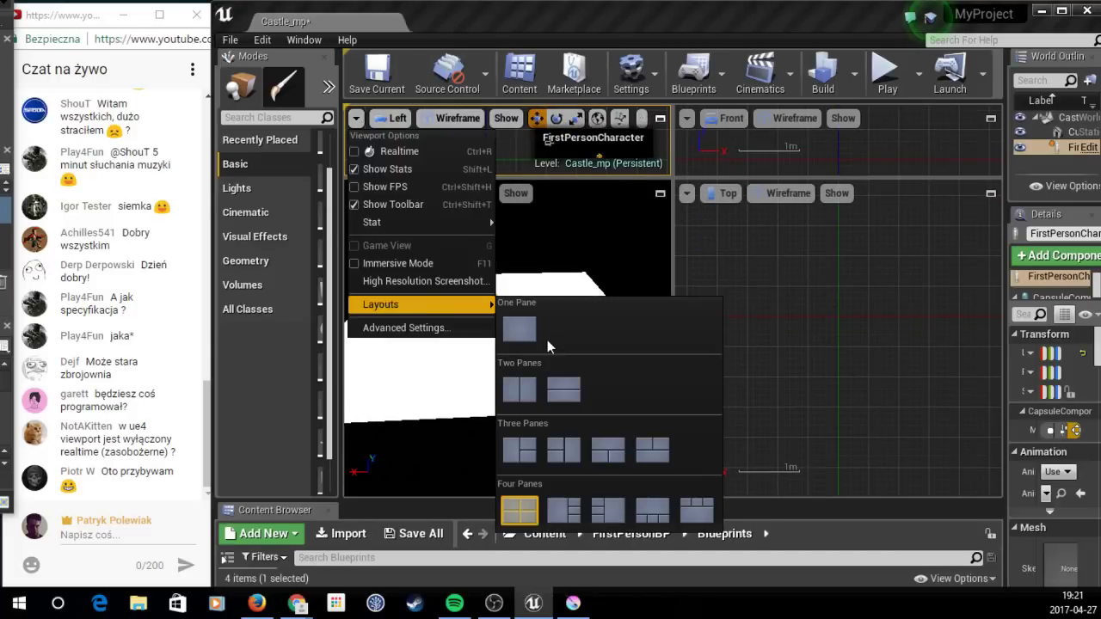
left_click(520, 392)
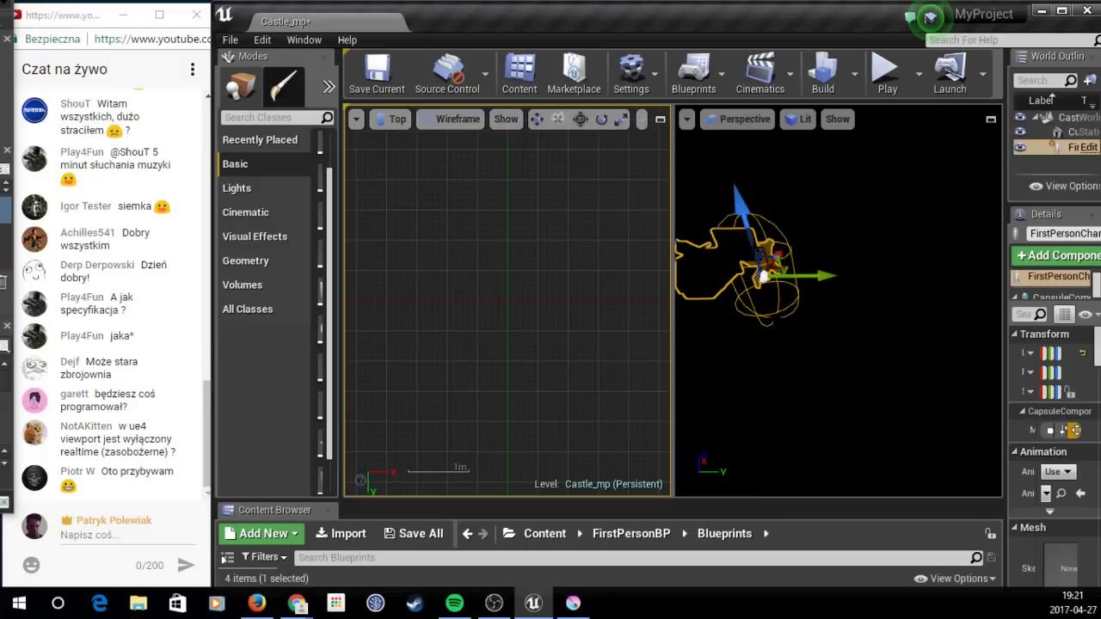
Step: Pan and zoom the Top view to centre the floor slab
scroll(603, 275, "down", 5)
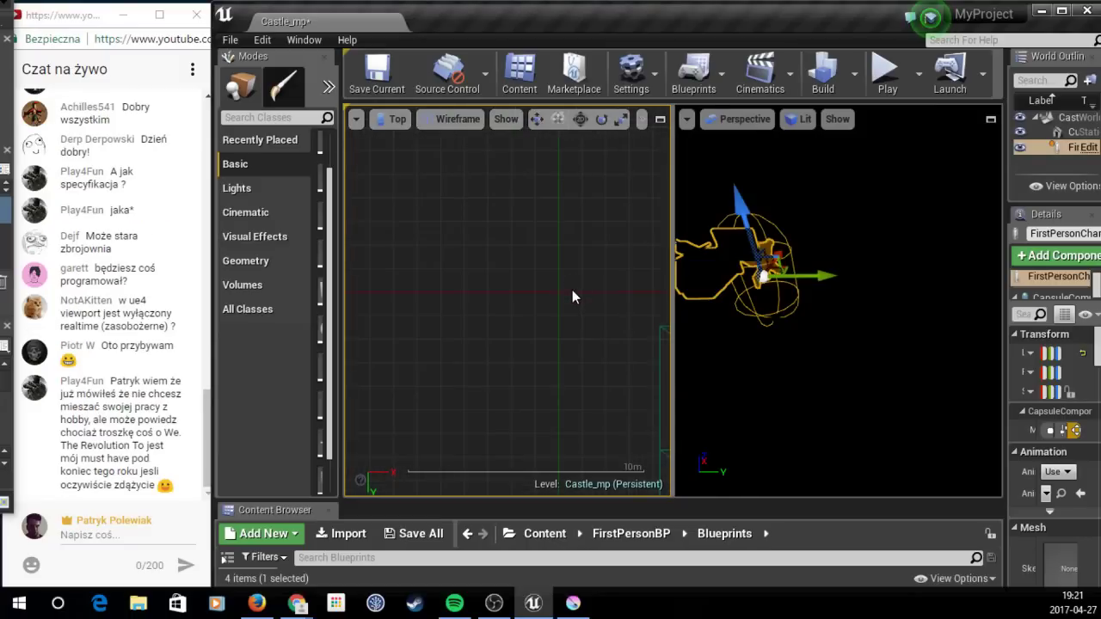
right_click_drag(514, 271, 352, 188)
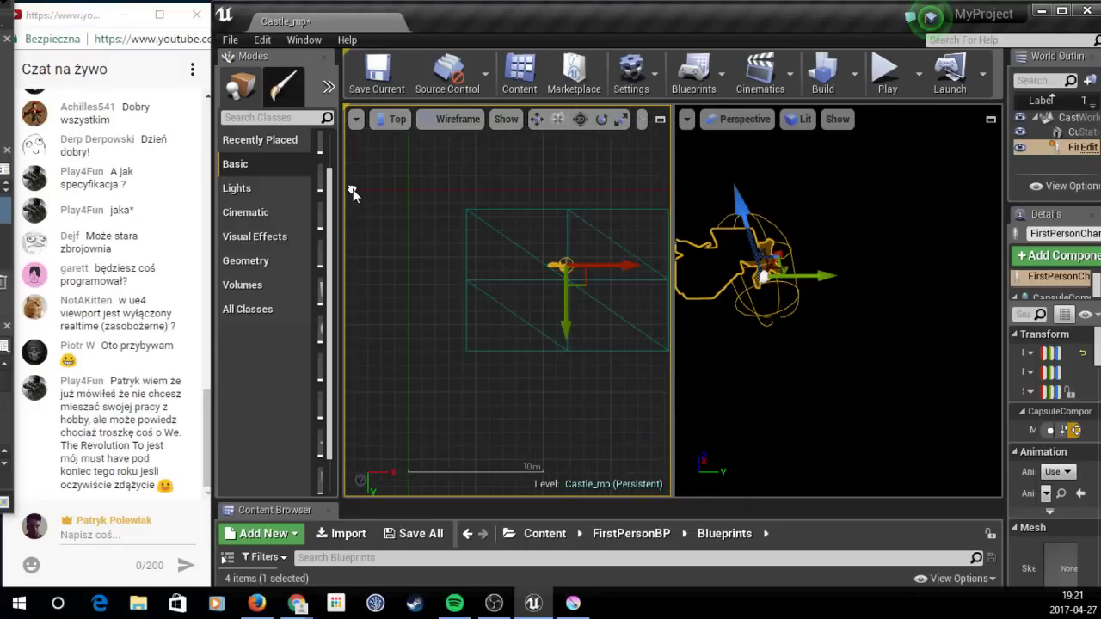
right_click_drag(529, 407, 464, 440)
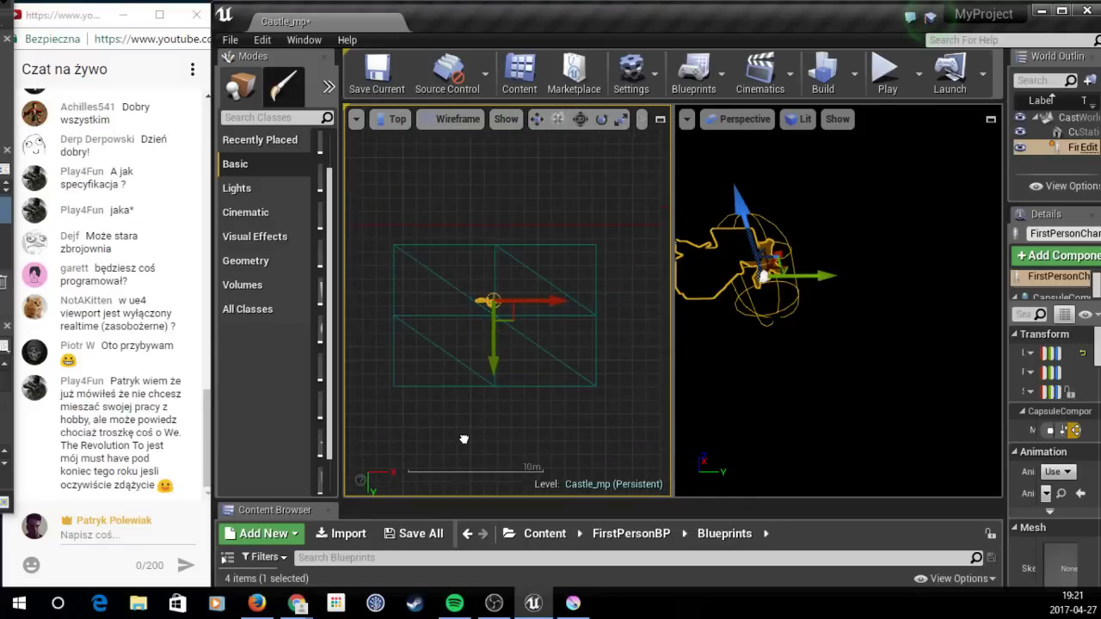
scroll(469, 430, "up", 2)
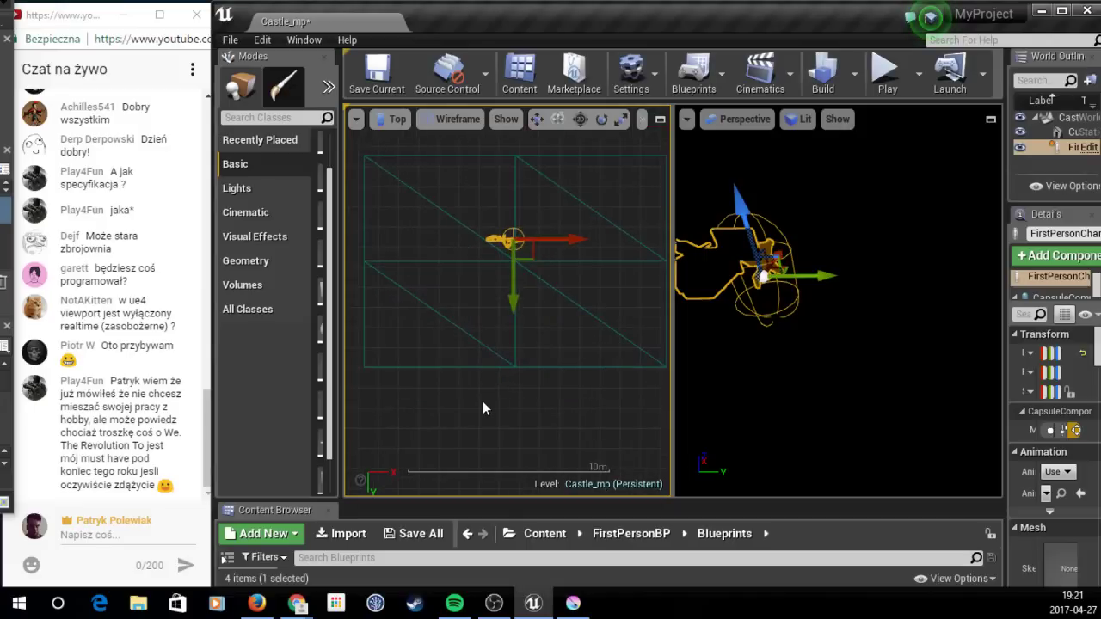
scroll(483, 409, "down", 1)
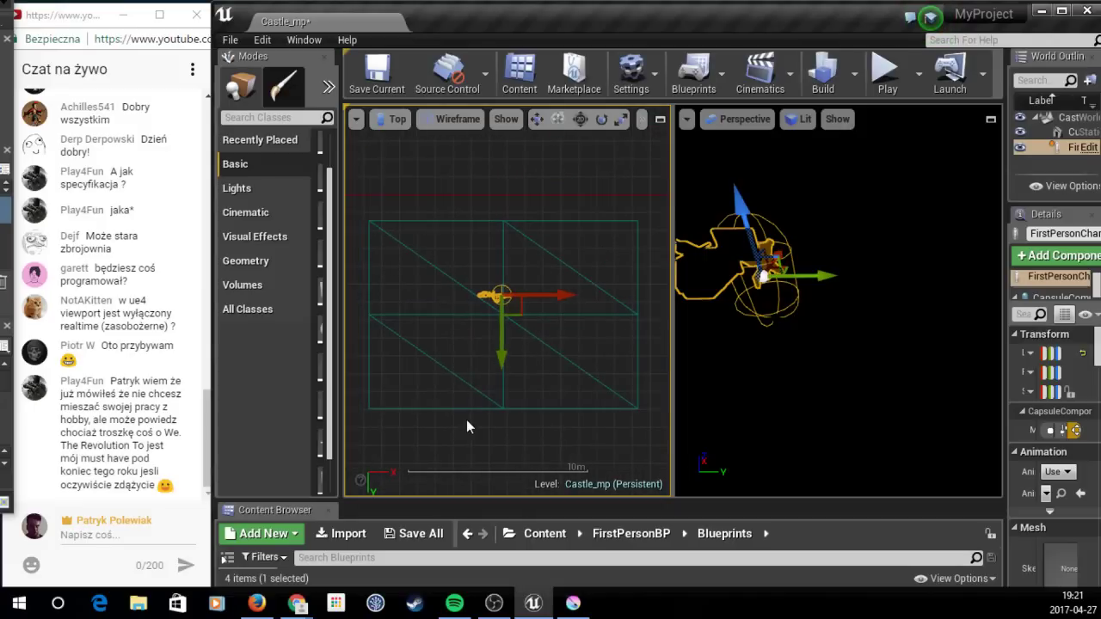
right_click_drag(467, 422, 503, 423)
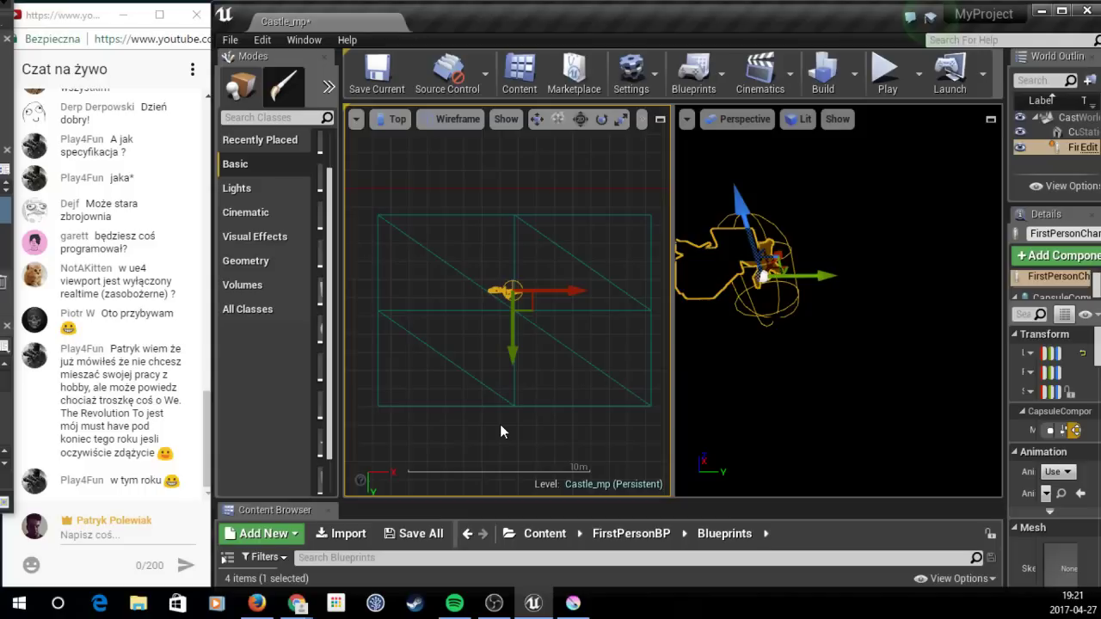
Step: Widen the level views and open the Perspective view-mode list
left_click_drag(331, 345, 316, 343)
right_click_drag(552, 425, 552, 431)
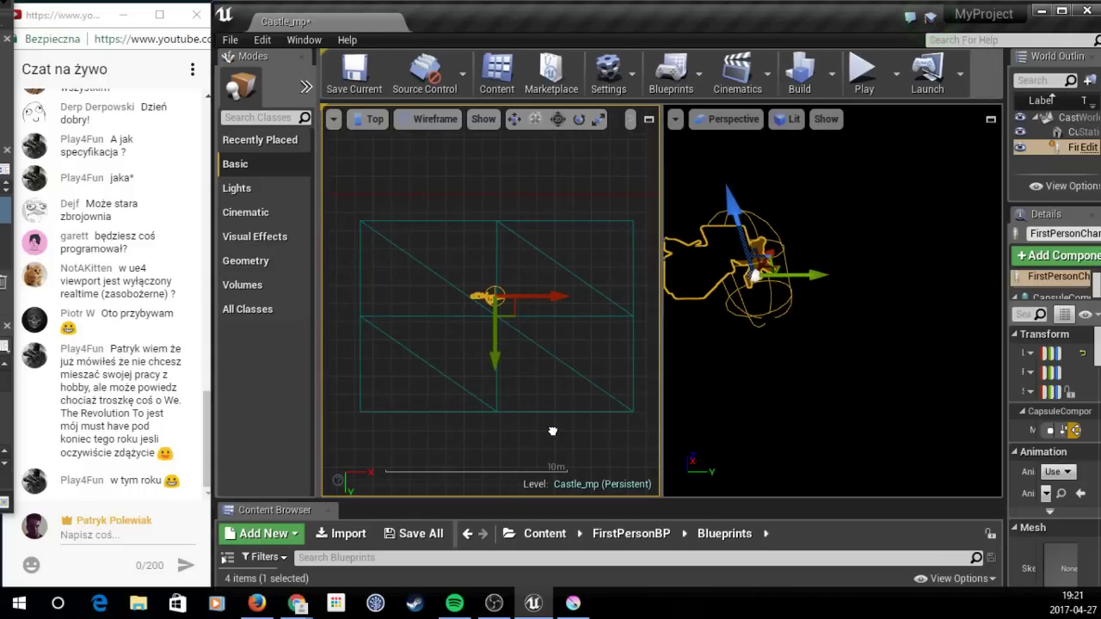
left_click_drag(833, 284, 834, 281)
left_click(788, 119)
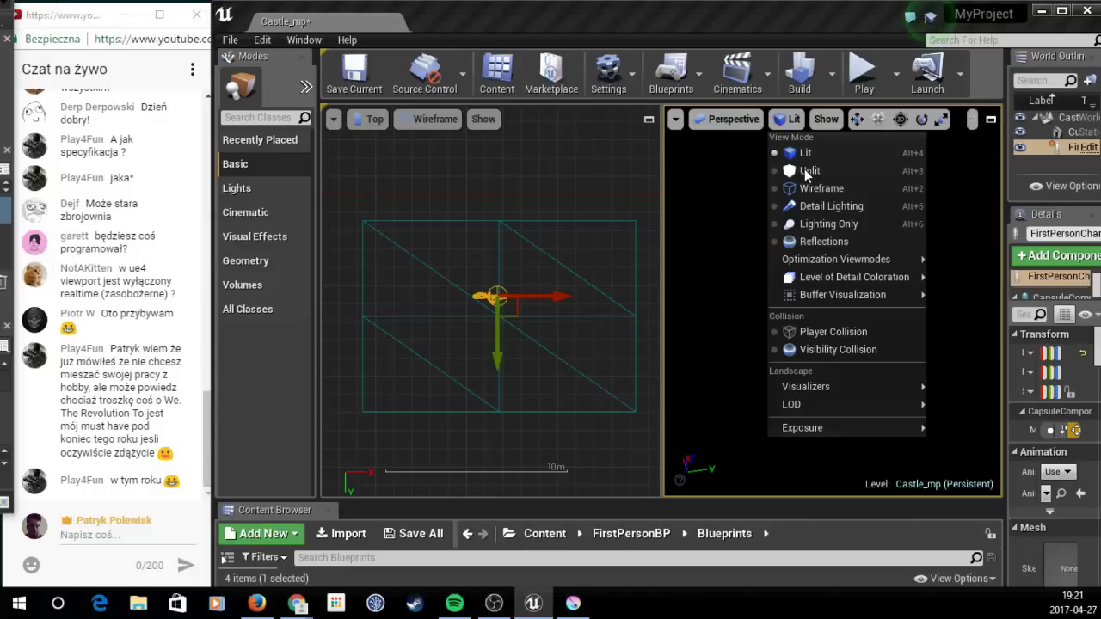
Step: Set the Perspective view to Unlit and frame the selected floor slab
left_click(807, 172)
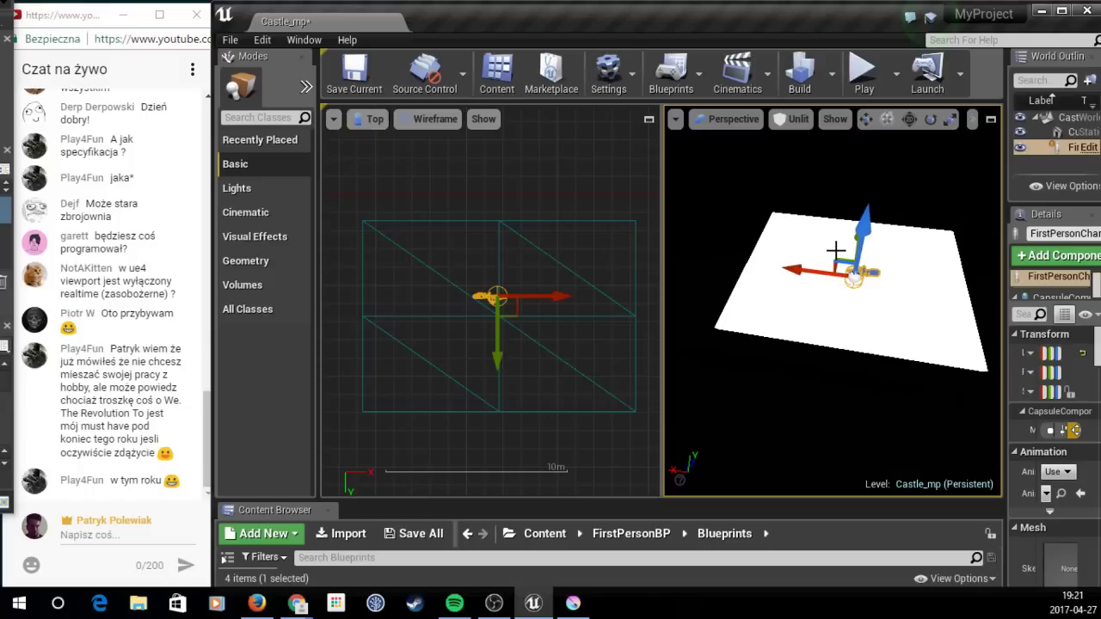
left_click_drag(835, 250, 802, 348)
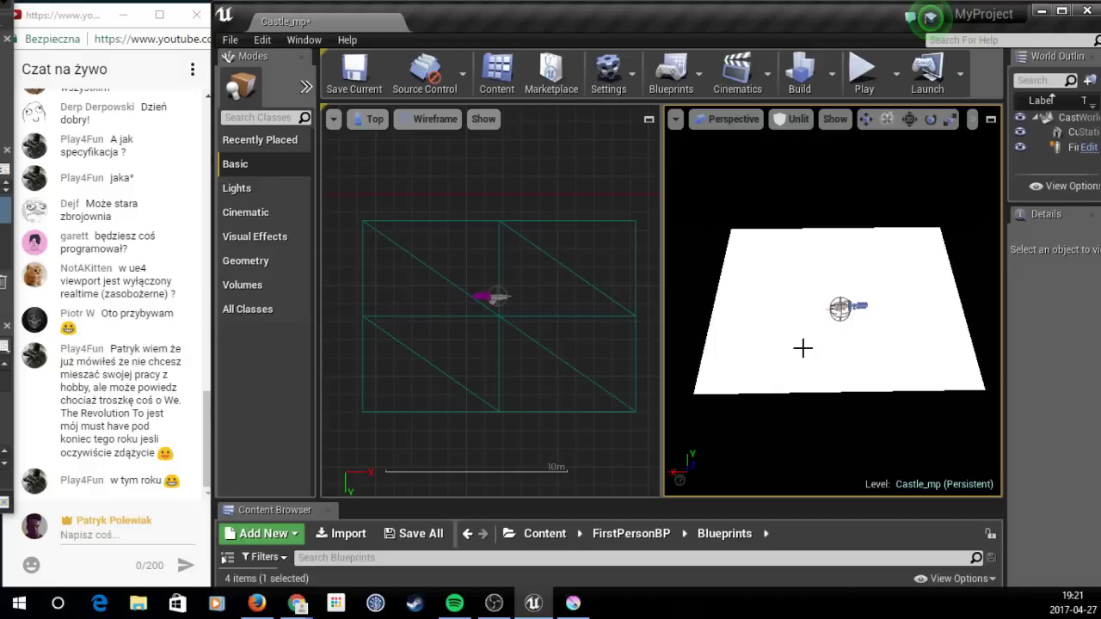
left_click(802, 347)
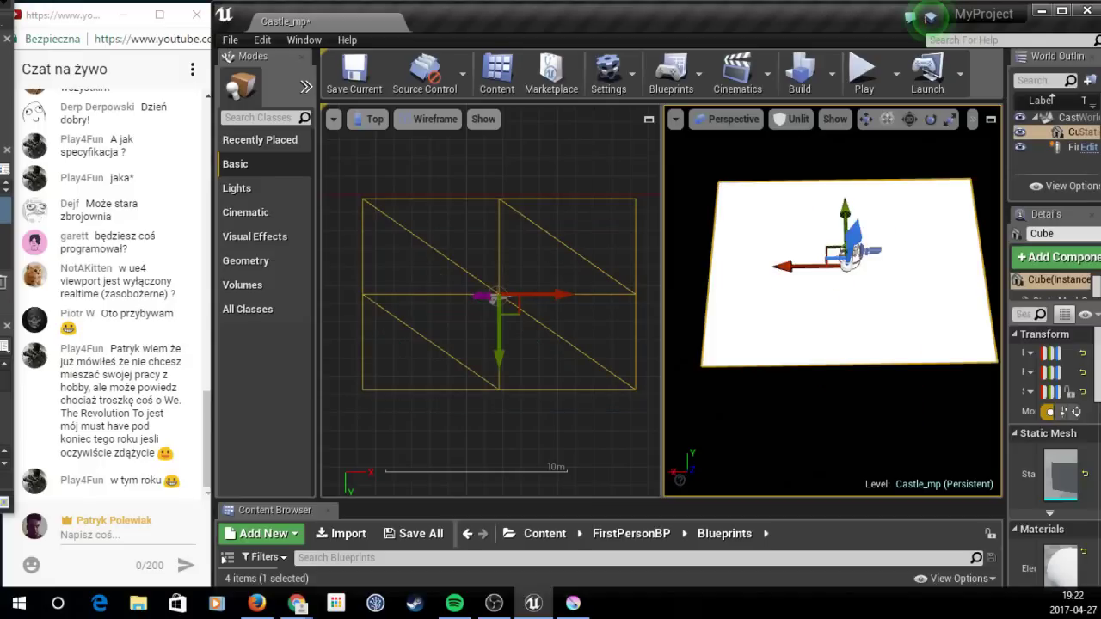
right_click_drag(803, 347, 826, 327)
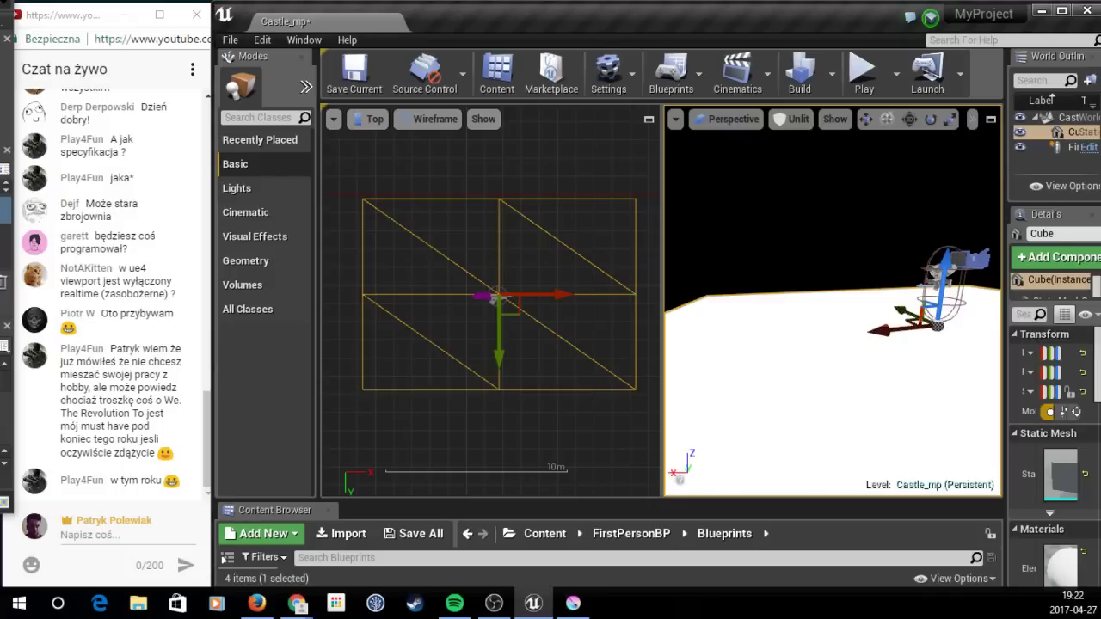
key("f")
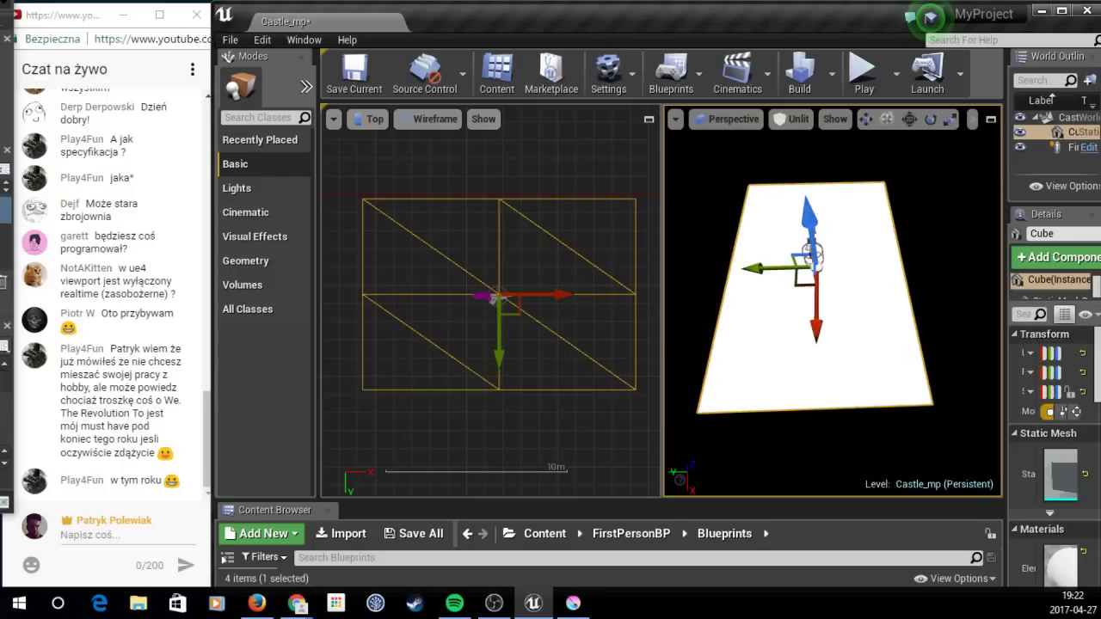
Step: Deselect the slab and orbit the views to inspect the floor from several angles
left_click(564, 383)
scroll(563, 384, "down", 2)
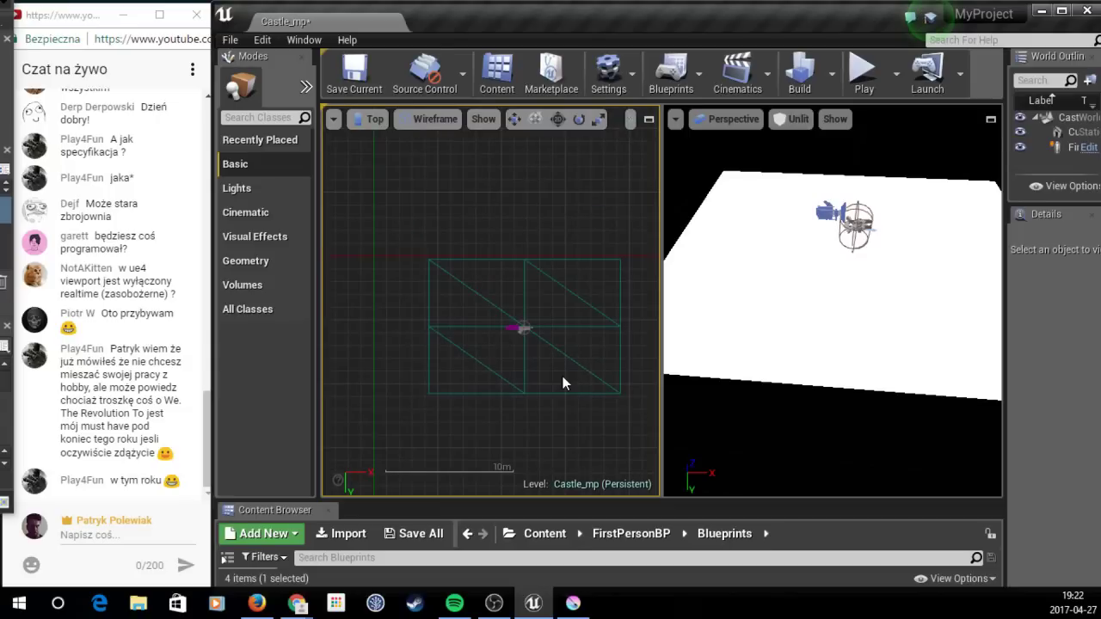
right_click_drag(563, 384, 550, 341)
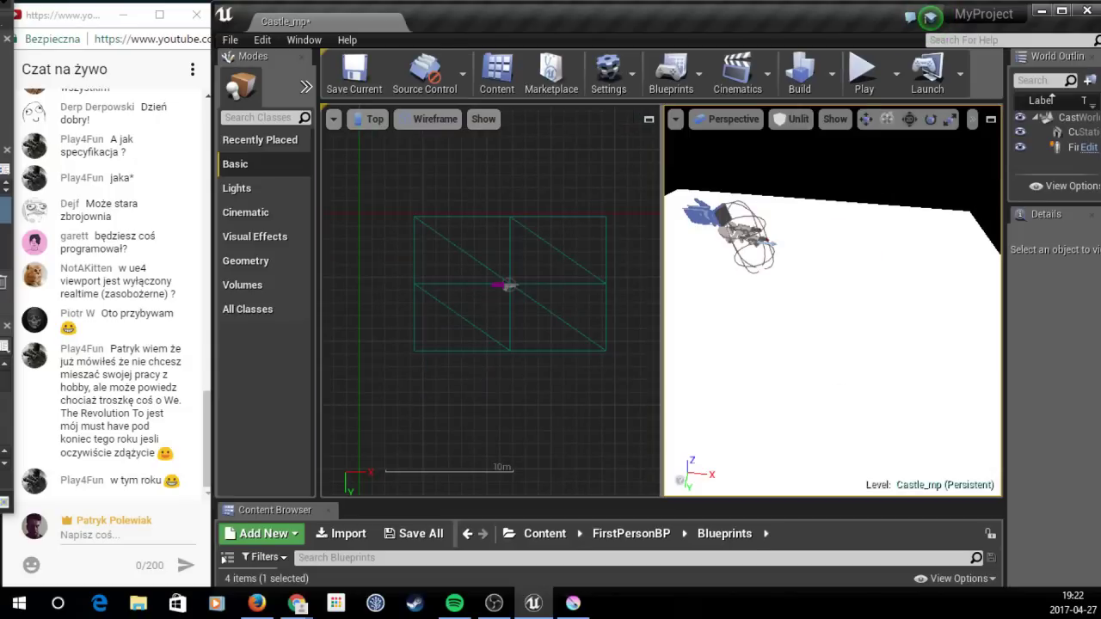
right_click_drag(783, 249, 783, 249)
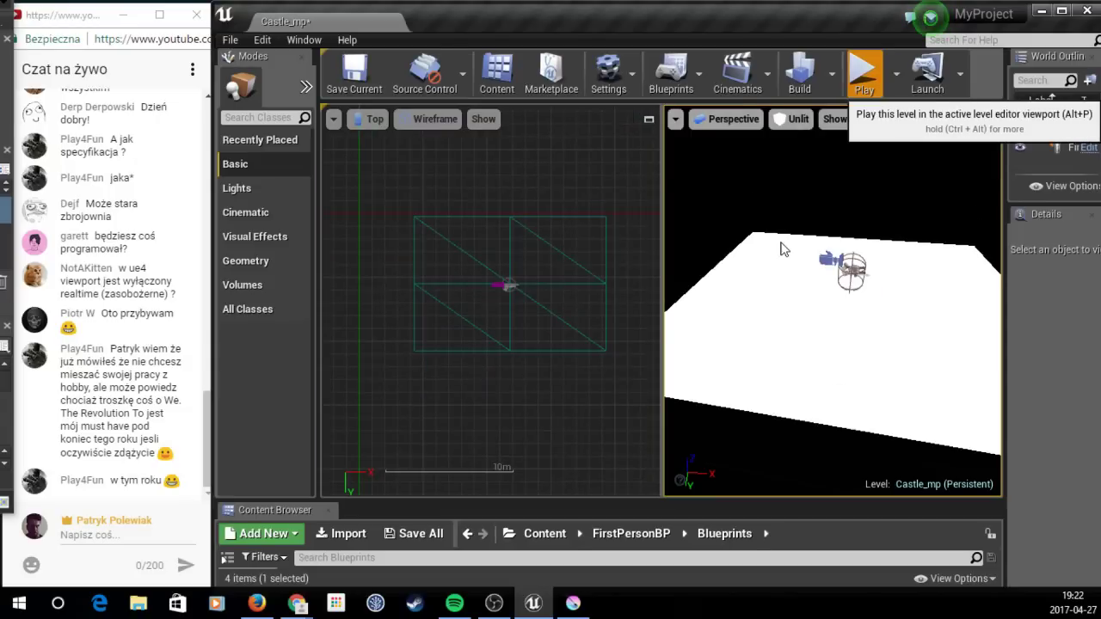
left_click(824, 295)
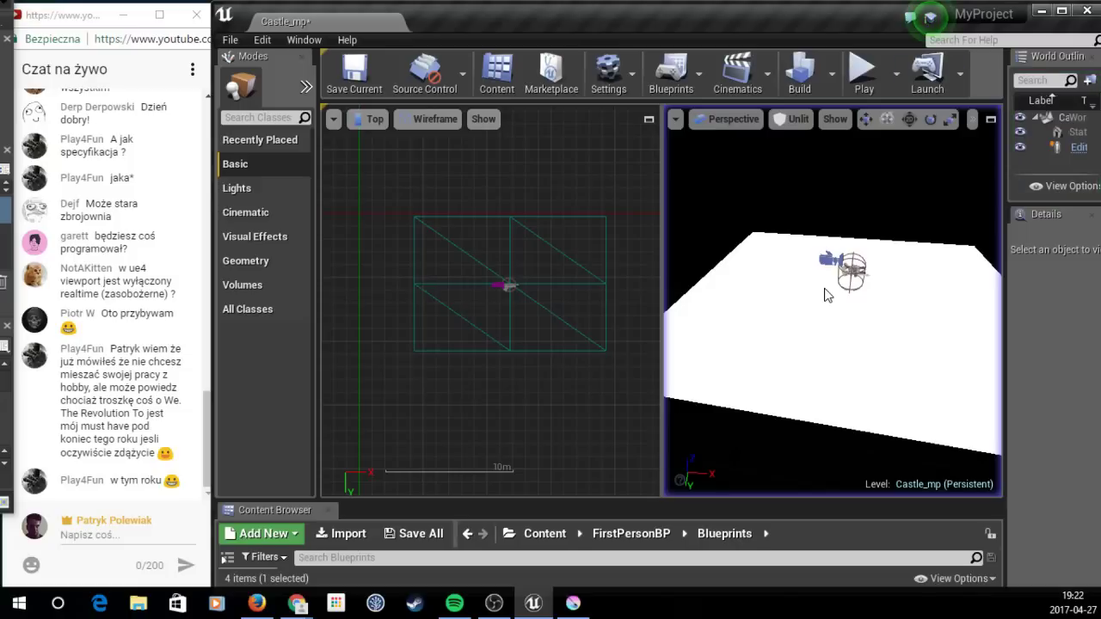
right_click_drag(824, 295, 825, 295)
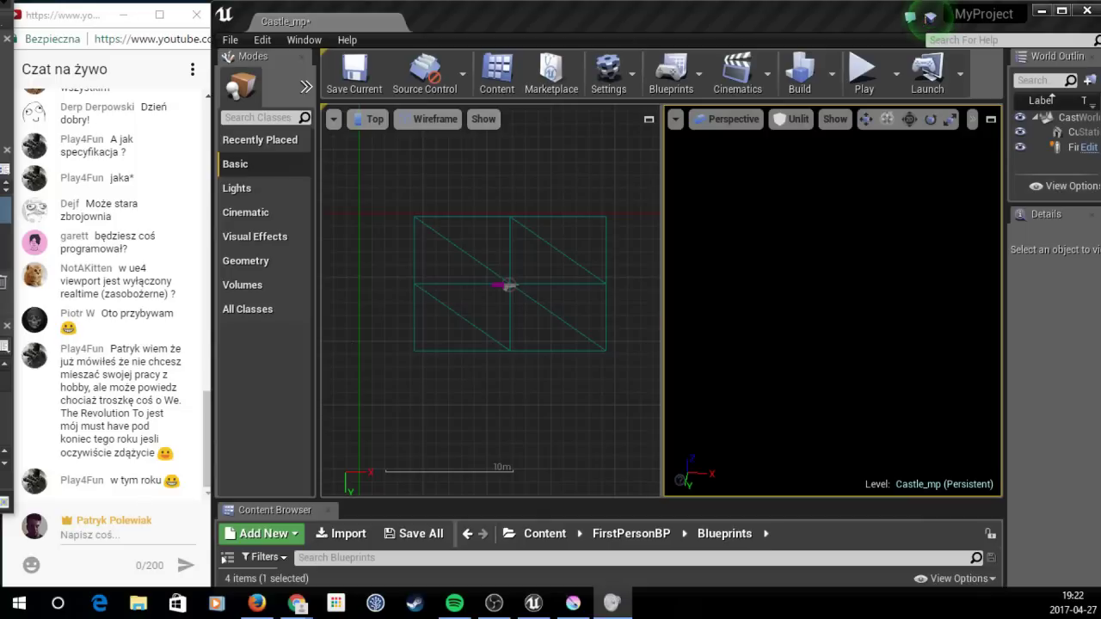
Step: Keep the Perspective view Unlit and frame the floor Cube selected in the World Outliner
left_click(678, 285)
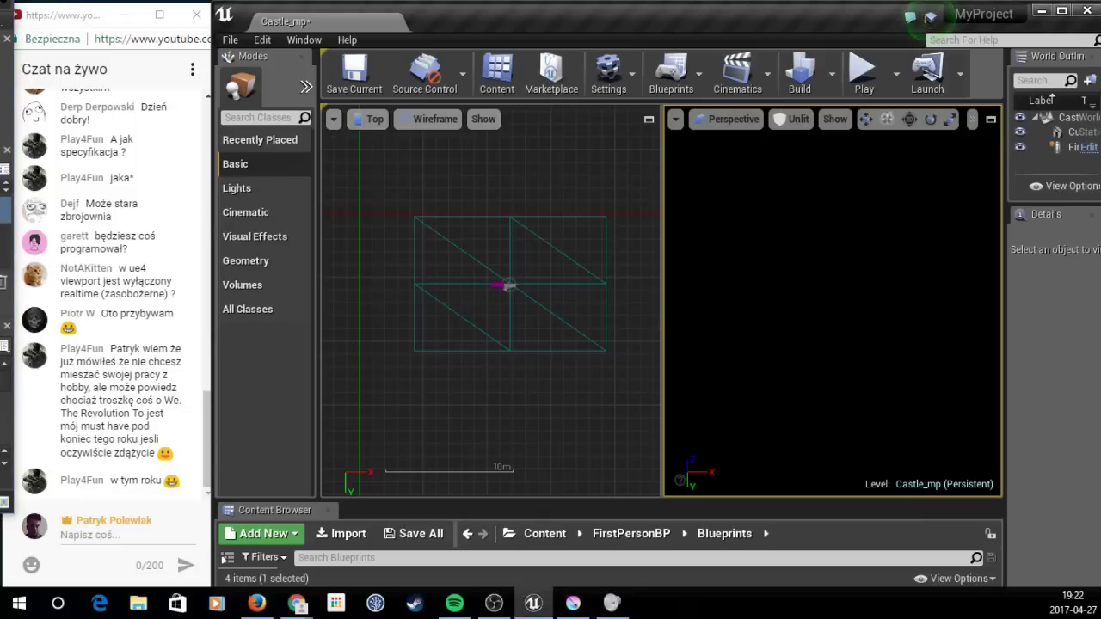
left_click(795, 120)
left_click(809, 171)
left_click(1078, 135)
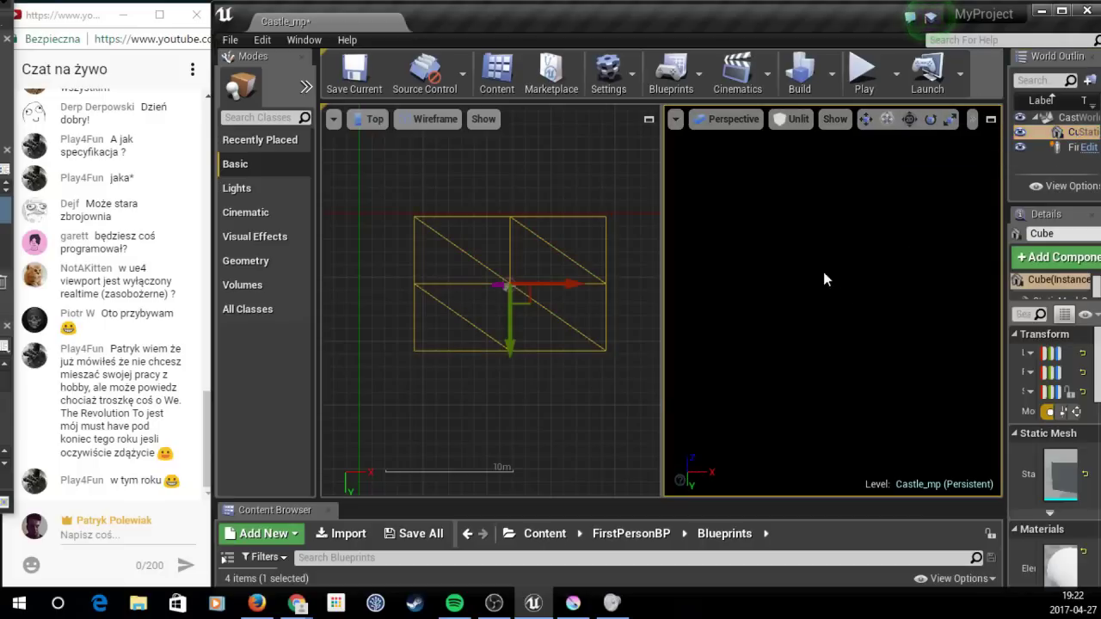
key("f")
Step: Reframe the floor slab from a tilted angle and switch placeable actors to Lights
left_click(868, 177)
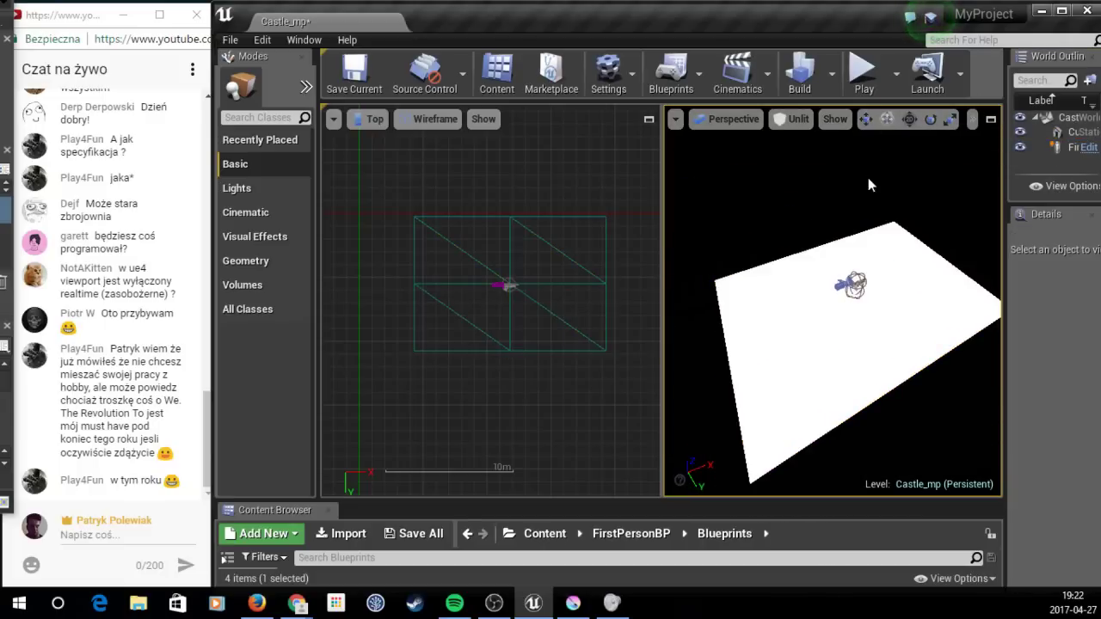
mouse_move(868, 177)
left_mouse_down()
mouse_move(864, 271)
mouse_move(847, 277)
left_mouse_up()
left_click(860, 263)
key("f")
key("Escape")
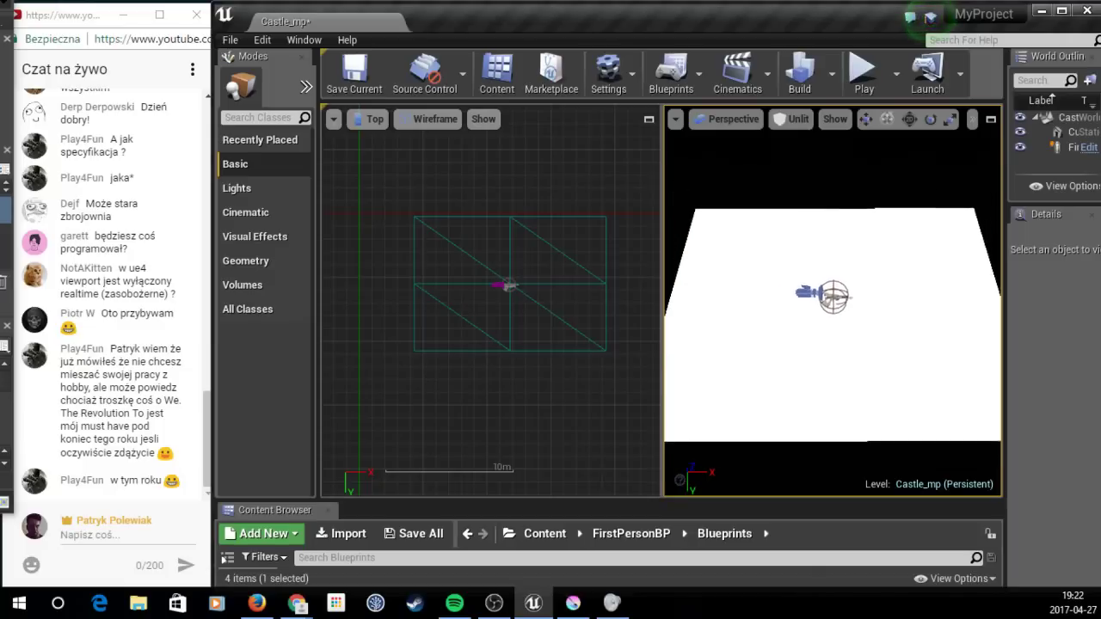
mouse_move(879, 222)
right_mouse_down()
mouse_move(855, 221)
mouse_move(857, 175)
right_mouse_up()
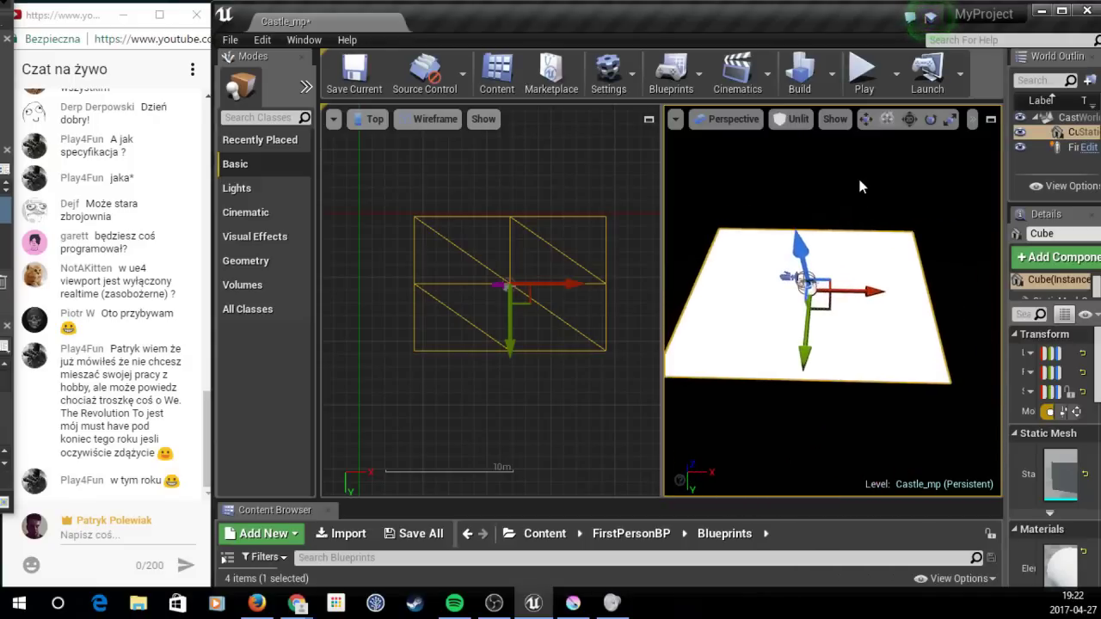
left_click_drag(858, 175, 852, 181)
left_click(254, 190)
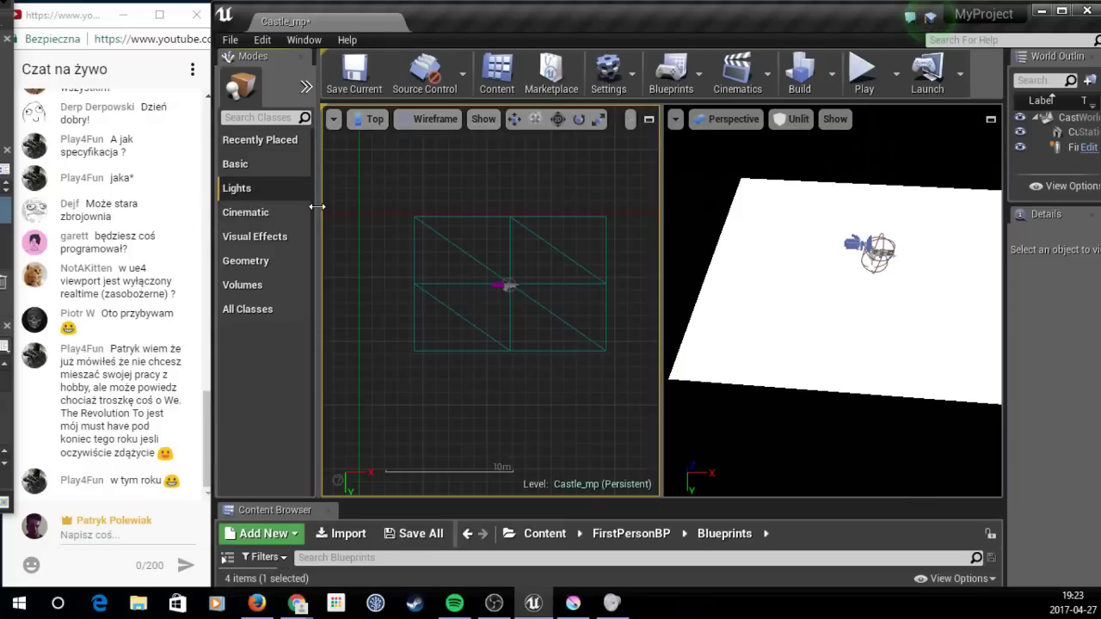
Step: Place a trial Sky Light, preview the view Lit, then undo the Sky Light
left_click_drag(317, 207, 497, 214)
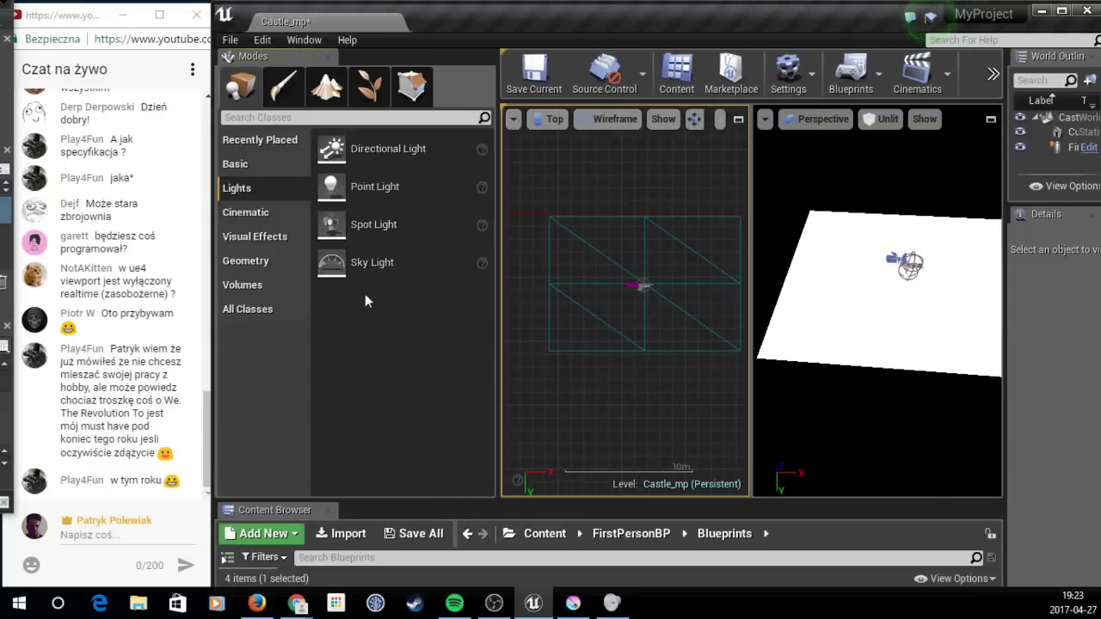
left_click_drag(371, 263, 634, 258)
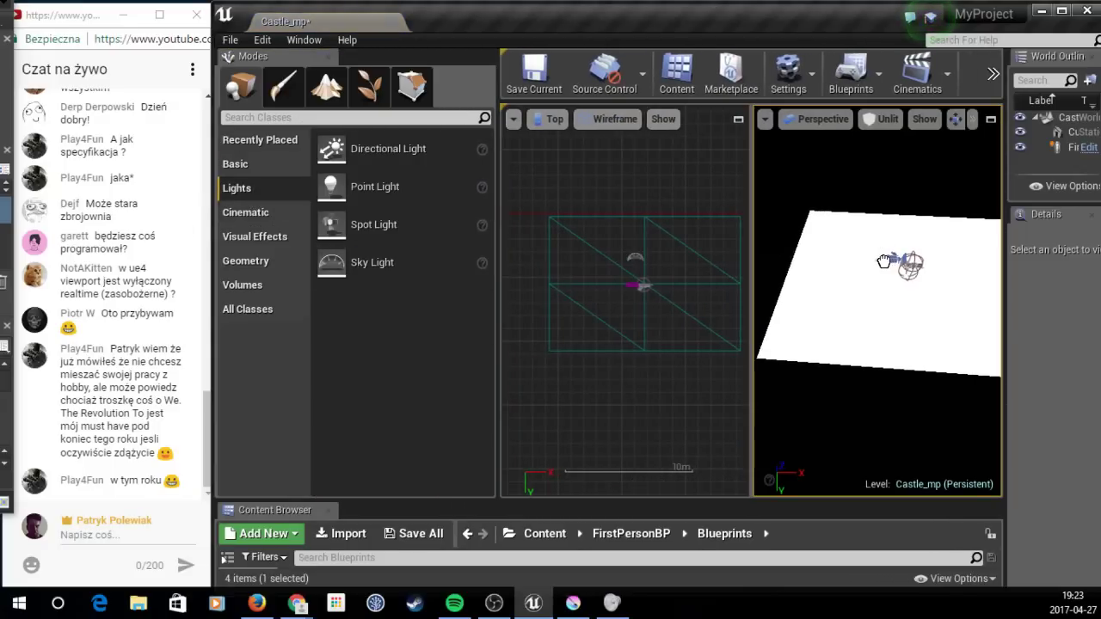
left_click(889, 262)
left_click_drag(889, 262, 871, 156, "alt")
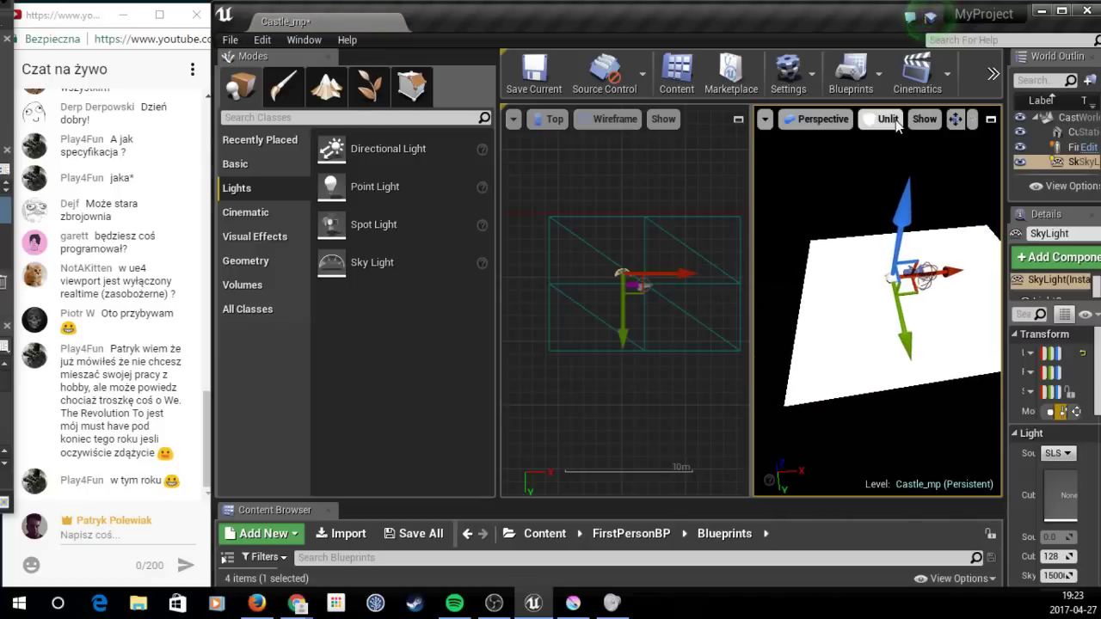
left_click(881, 119)
left_click(886, 149)
key("ctrl+z")
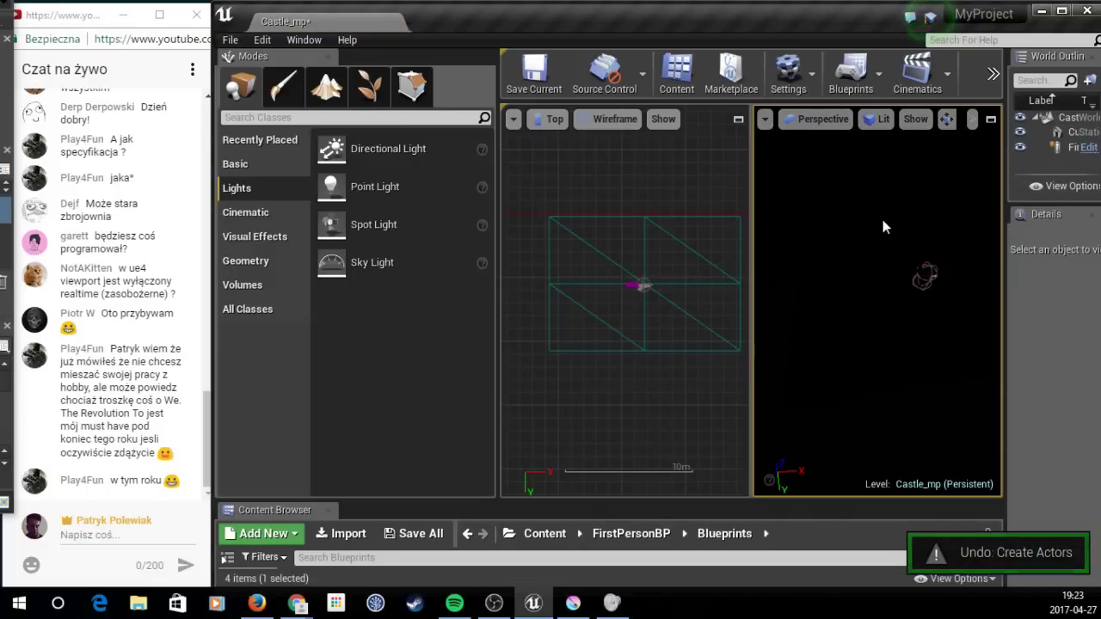
key("ctrl+z")
Step: Return to Unlit, place a Directional Light above the floor, and widen its properties panel
left_click(876, 119)
left_click(891, 172)
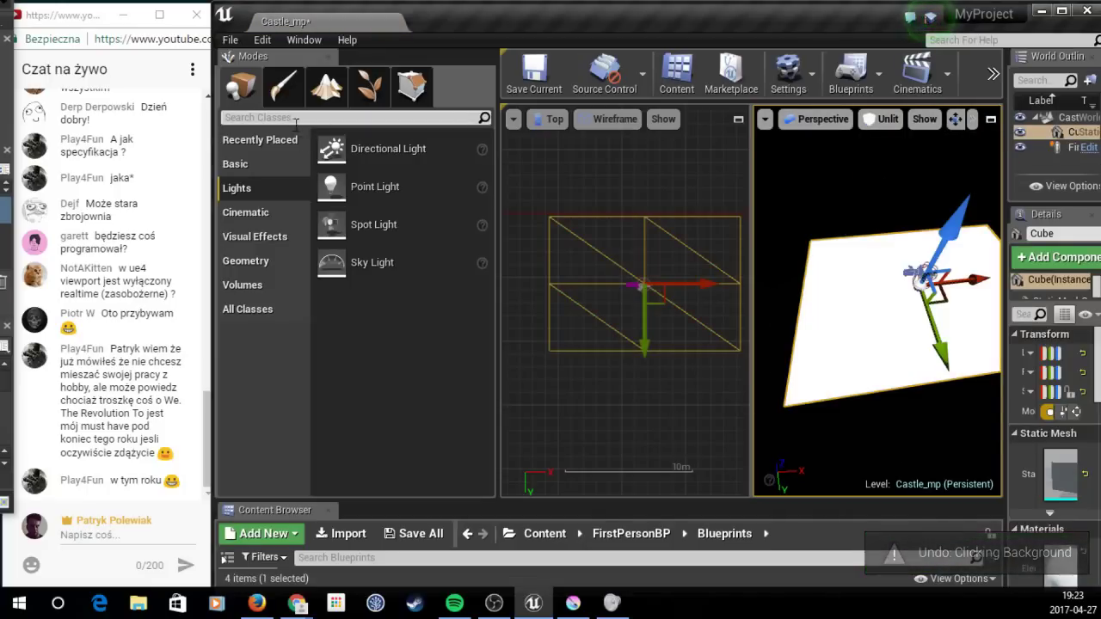
left_click_drag(388, 148, 874, 274)
left_click_drag(948, 253, 783, 303, "alt")
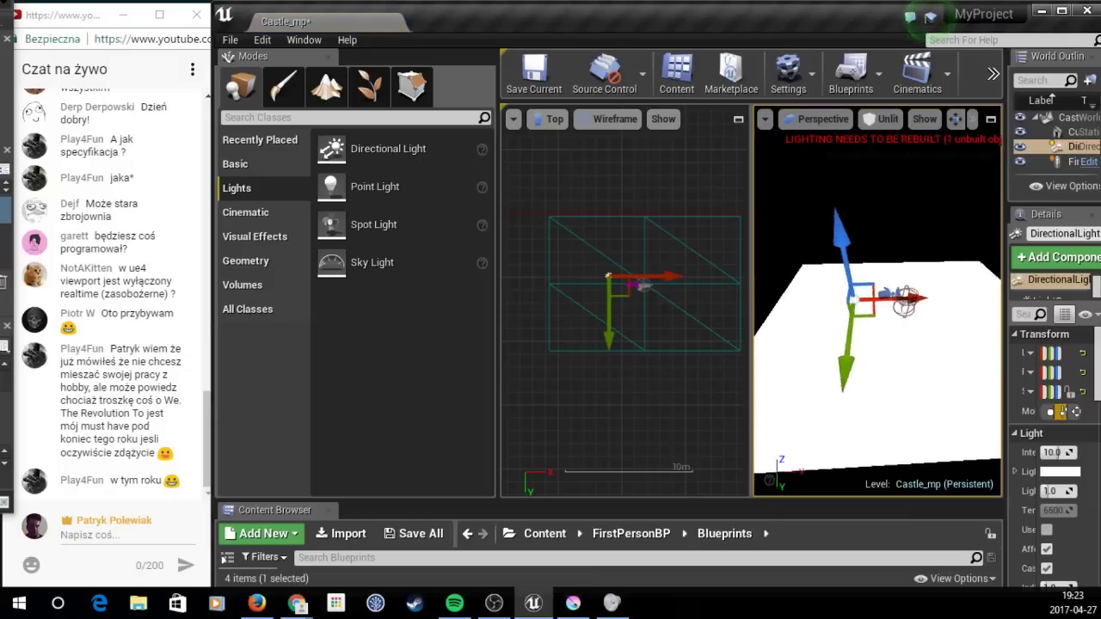
left_click_drag(1005, 303, 750, 303)
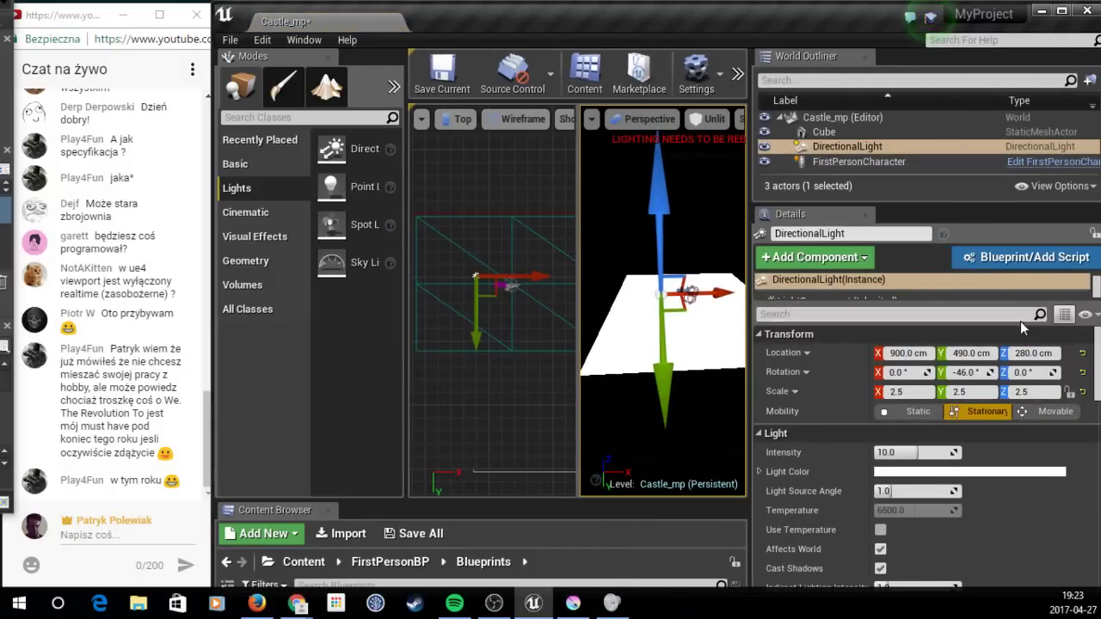
left_click(991, 324)
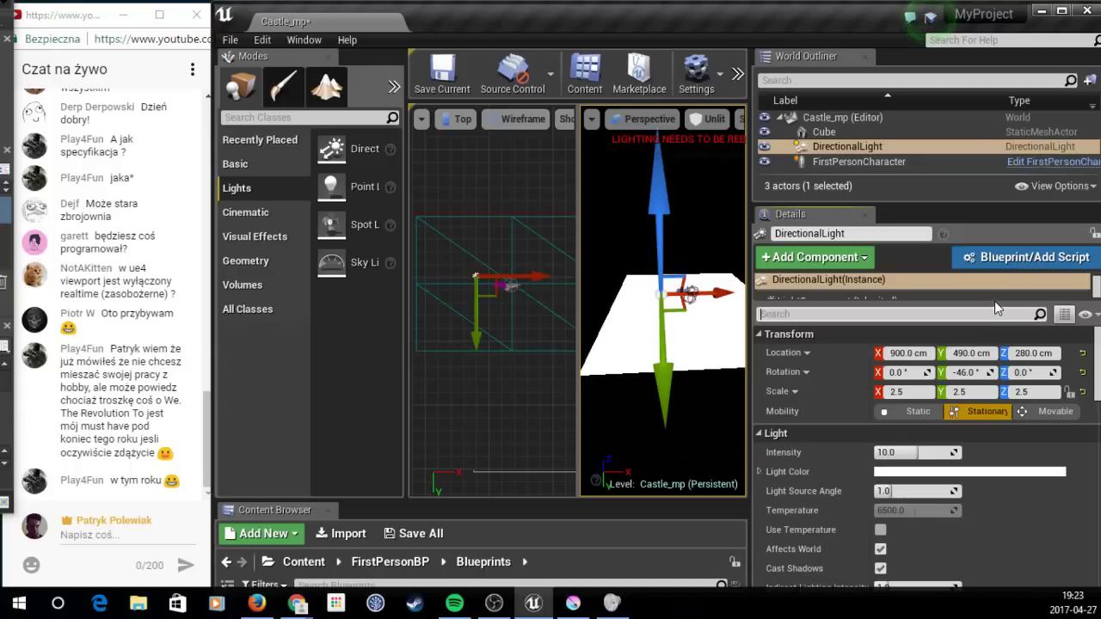
left_click_drag(991, 303, 990, 298)
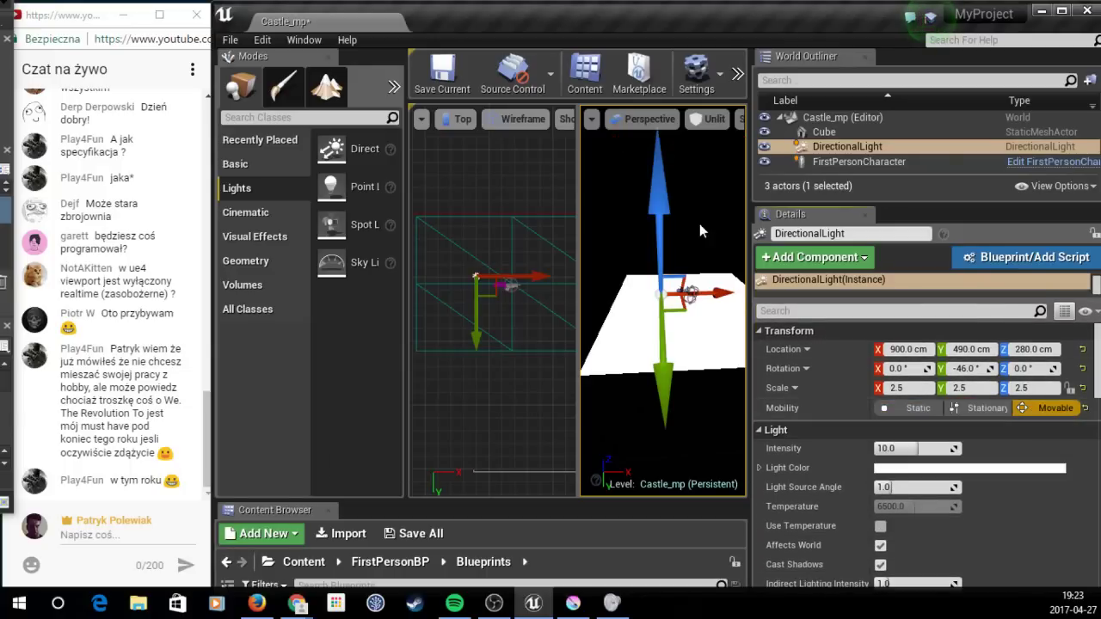
Step: Drag the panel splitters to widen both the Top and Perspective viewports
left_click_drag(749, 242, 1085, 241)
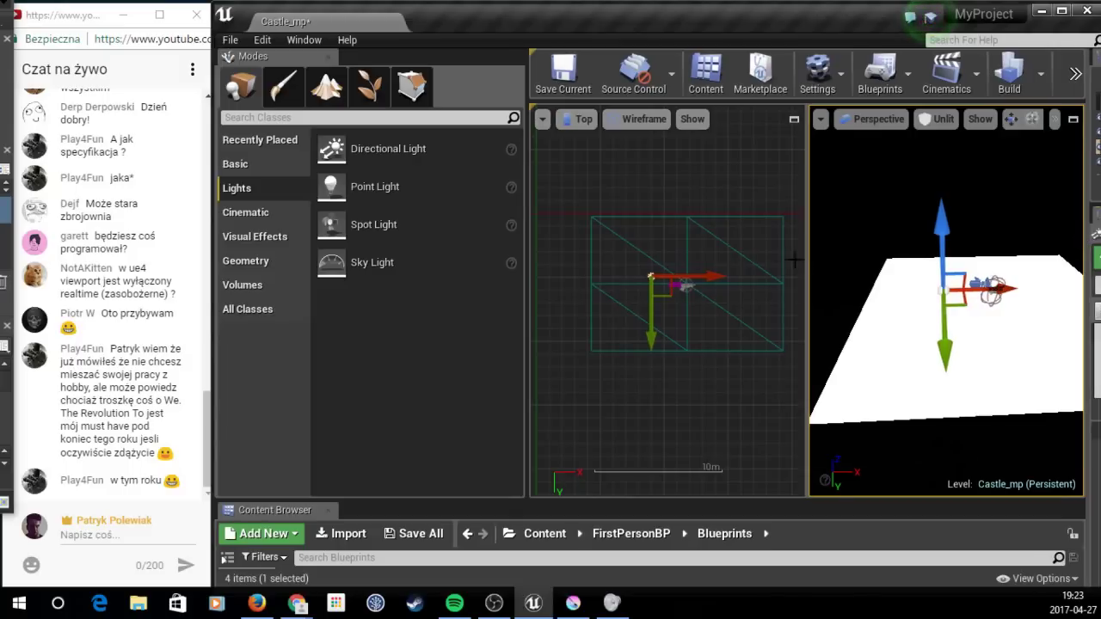
left_click_drag(806, 254, 727, 253)
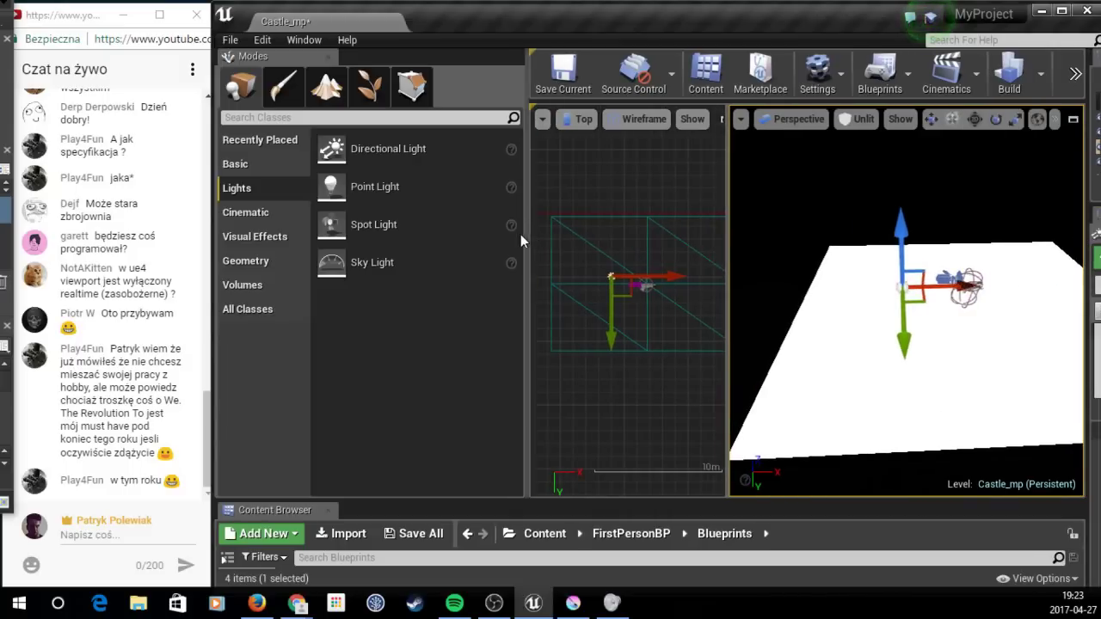
left_click_drag(526, 238, 241, 242)
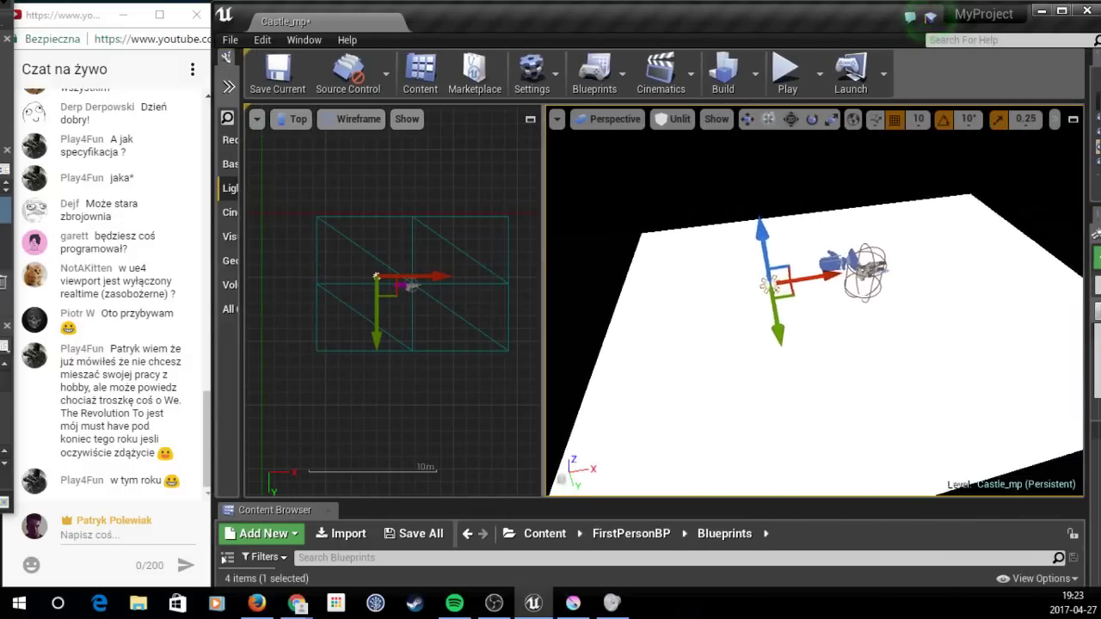
right_click_drag(645, 258, 645, 206)
Step: Preview the Perspective view in Lit mode, then switch it back to Unlit
left_click(675, 121)
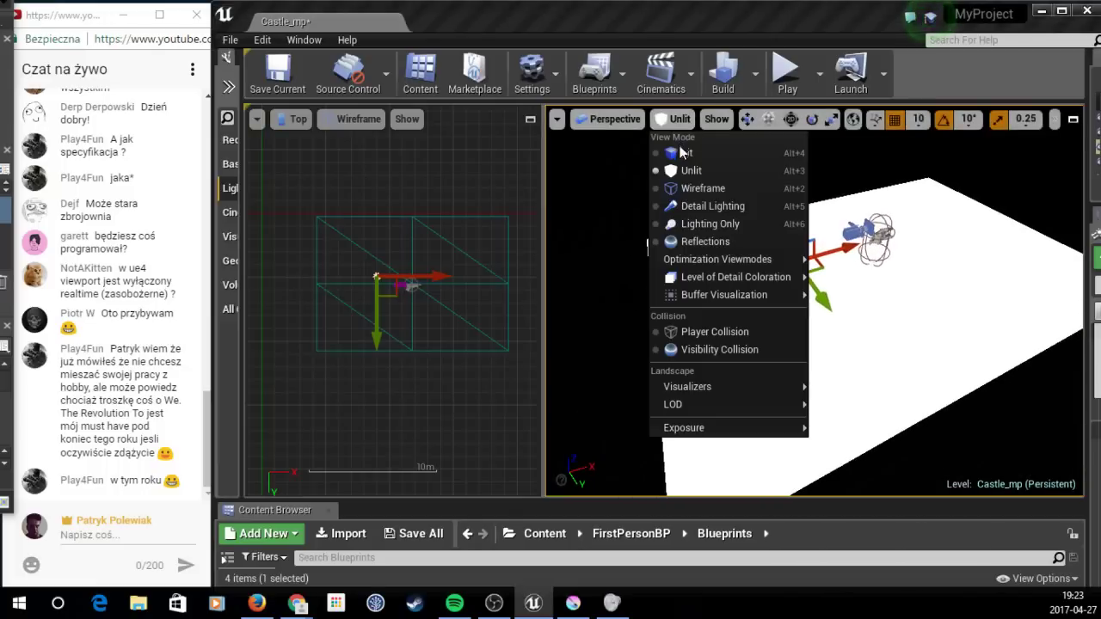
left_click(684, 152)
right_click_drag(707, 205, 677, 105)
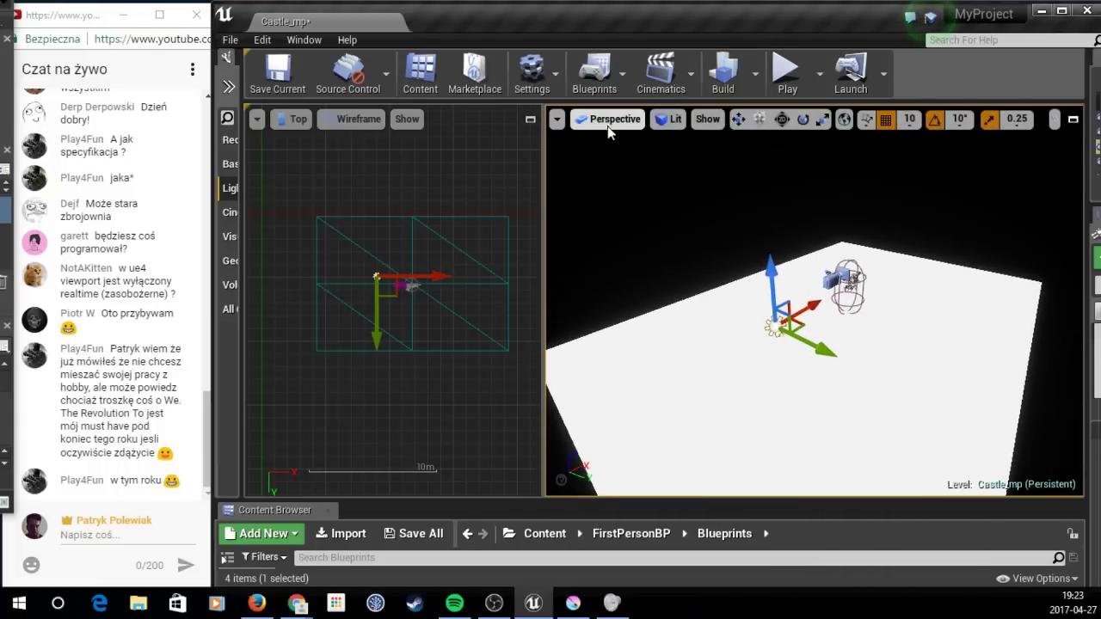
left_click(672, 120)
left_click(766, 170)
right_click_drag(767, 178, 825, 181)
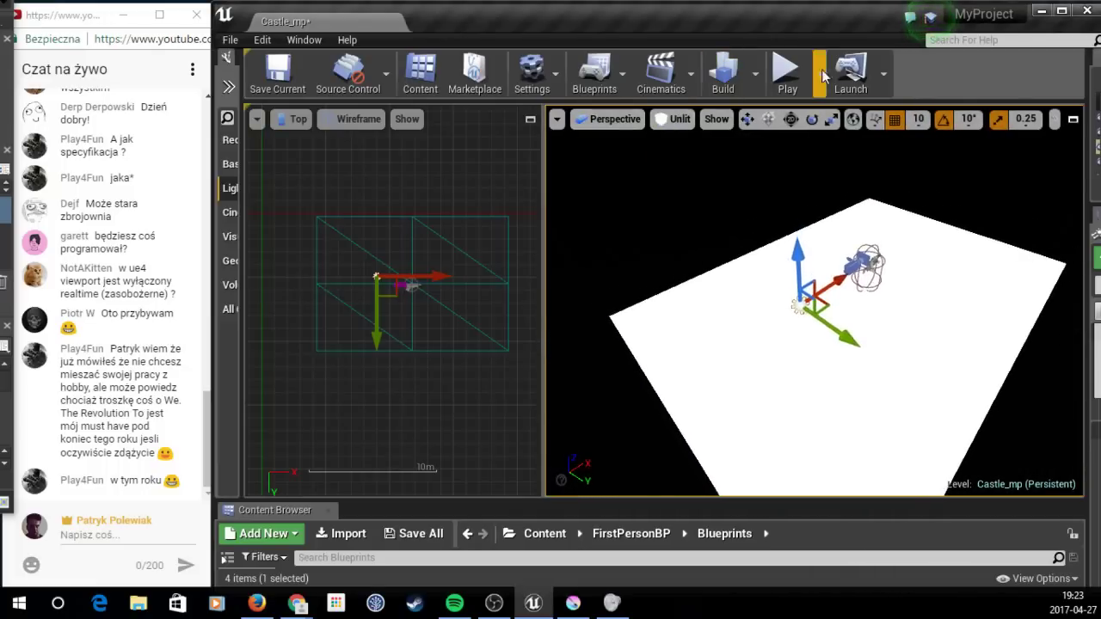
Step: Try Wireframe and Lit view modes, settling on Unlit for the Perspective view
left_click(680, 119)
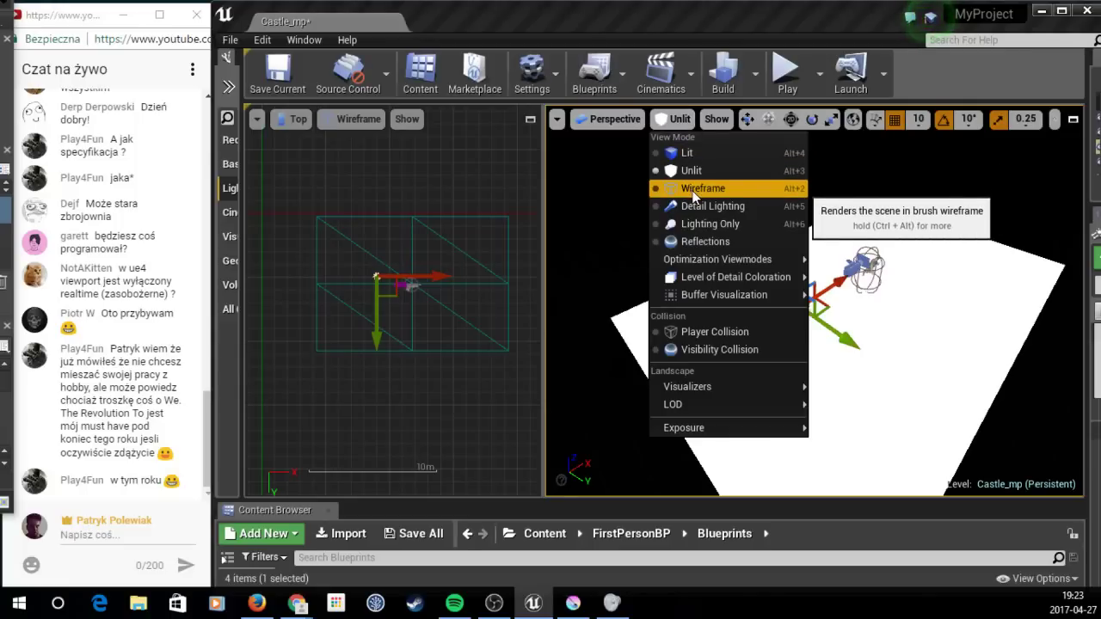
left_click(614, 119)
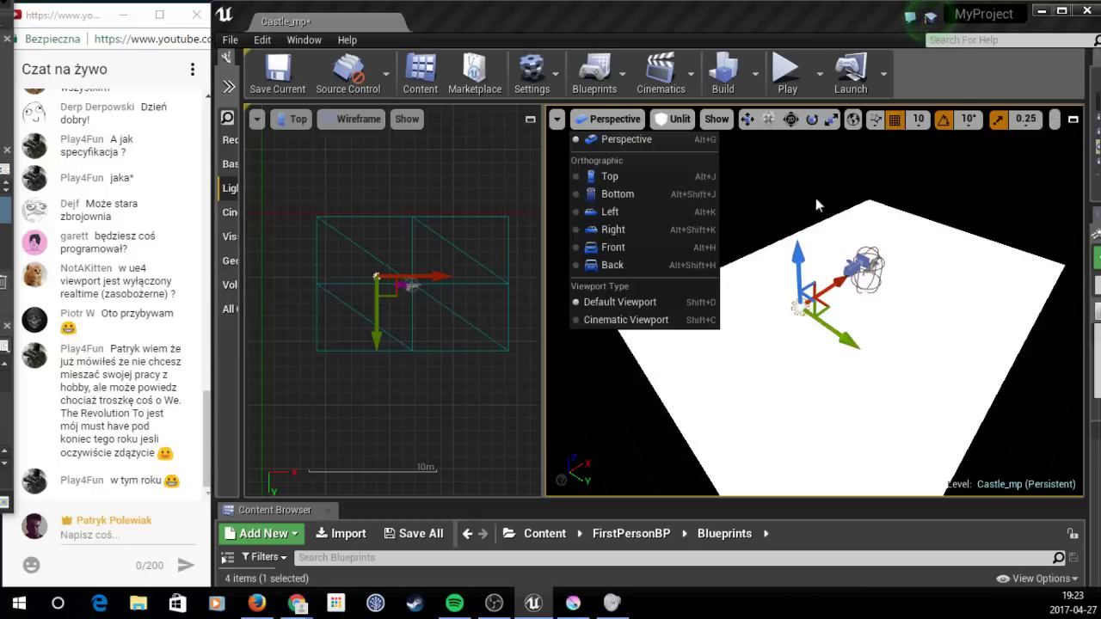
left_click(675, 119)
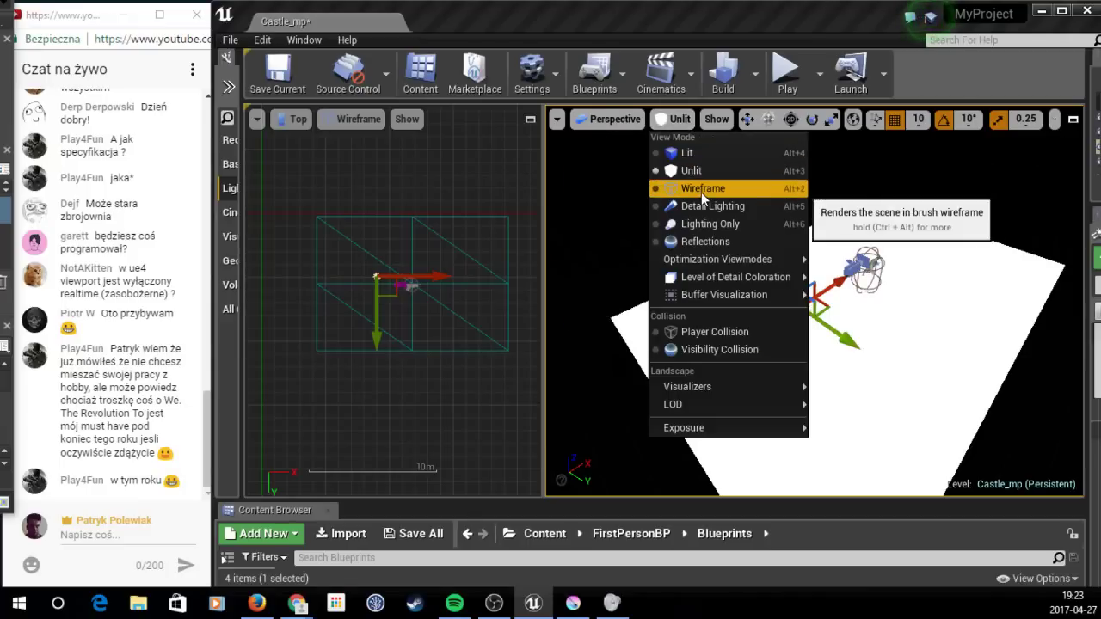
left_click(701, 188)
left_click(674, 125)
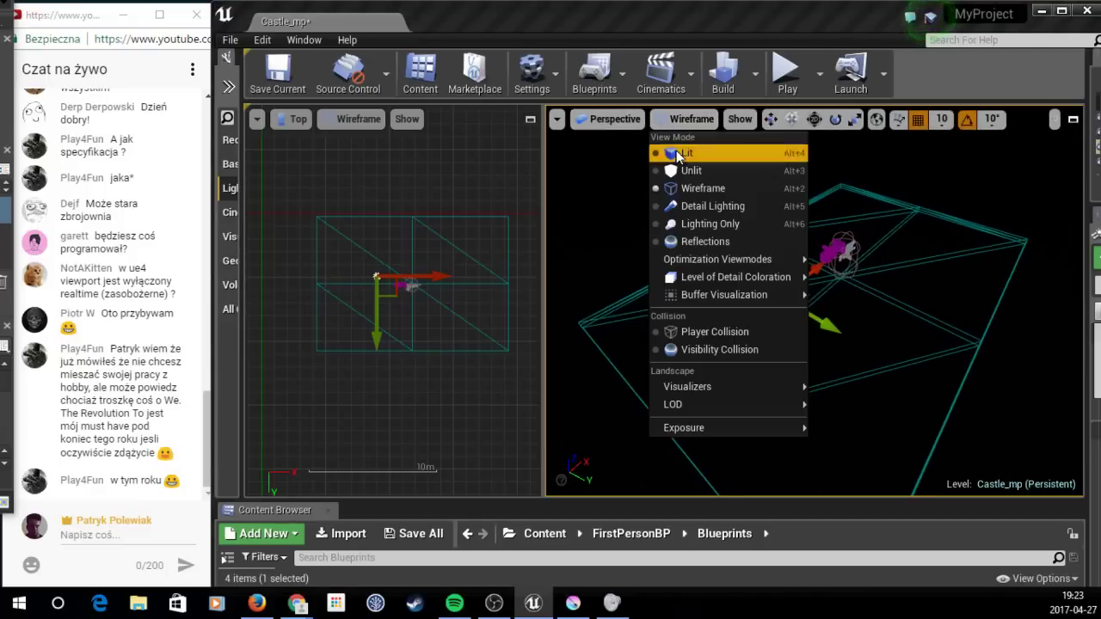
left_click(680, 153)
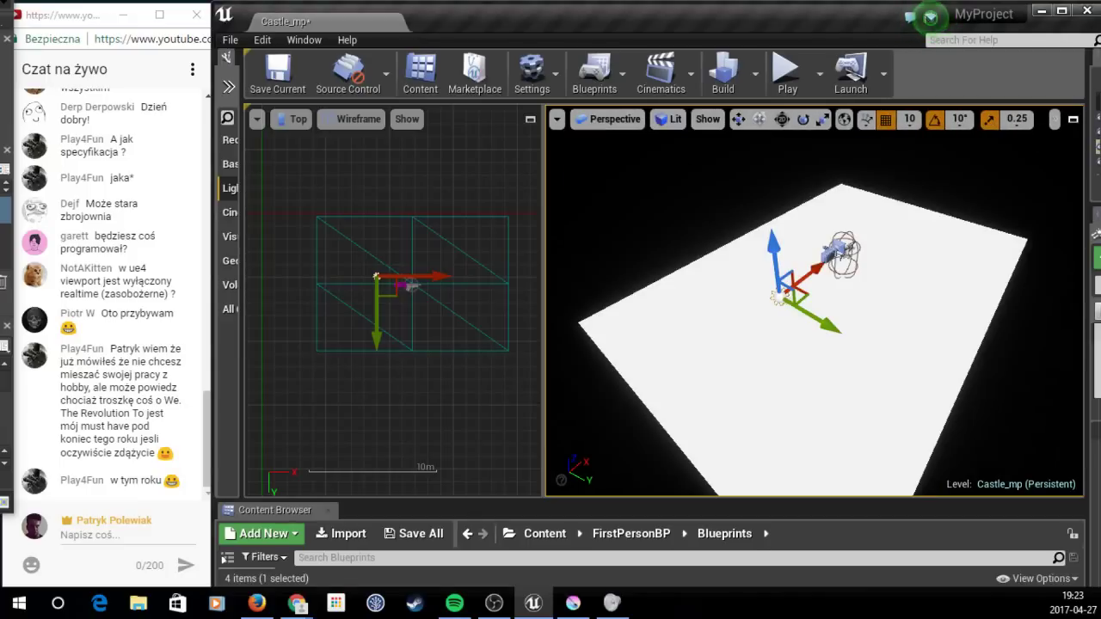
left_click(674, 118)
left_click(679, 169)
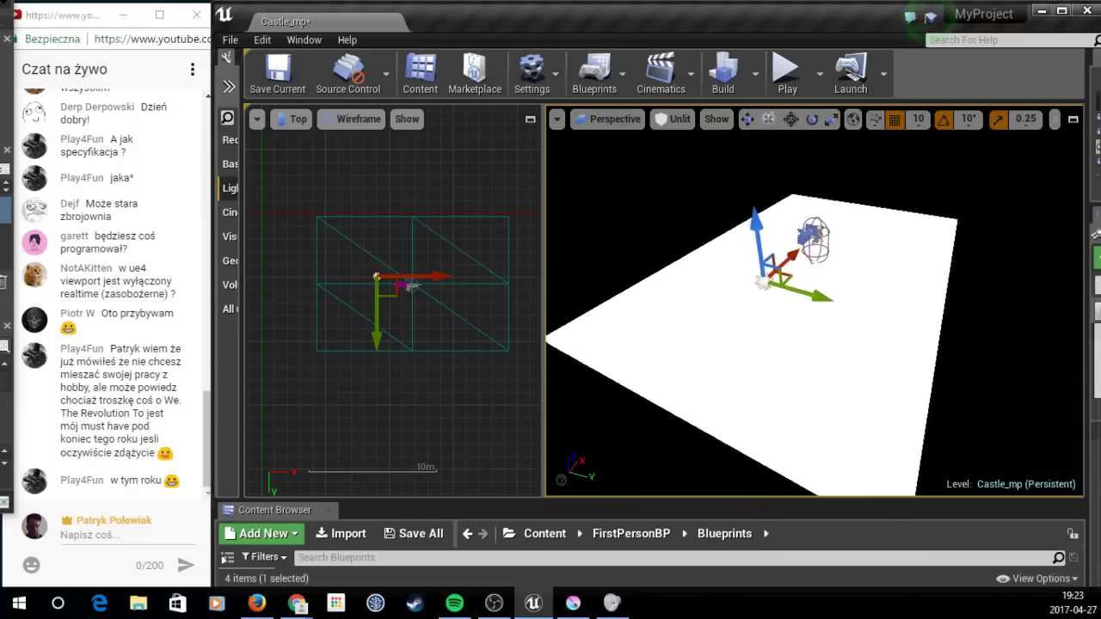
left_click(674, 119)
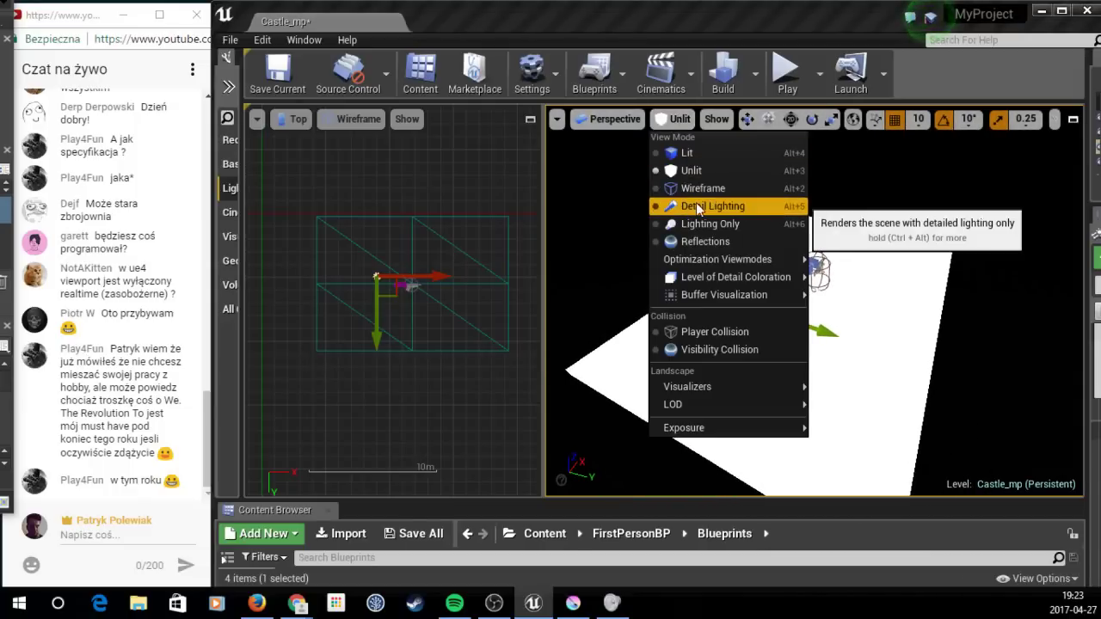
mouse_move(705, 259)
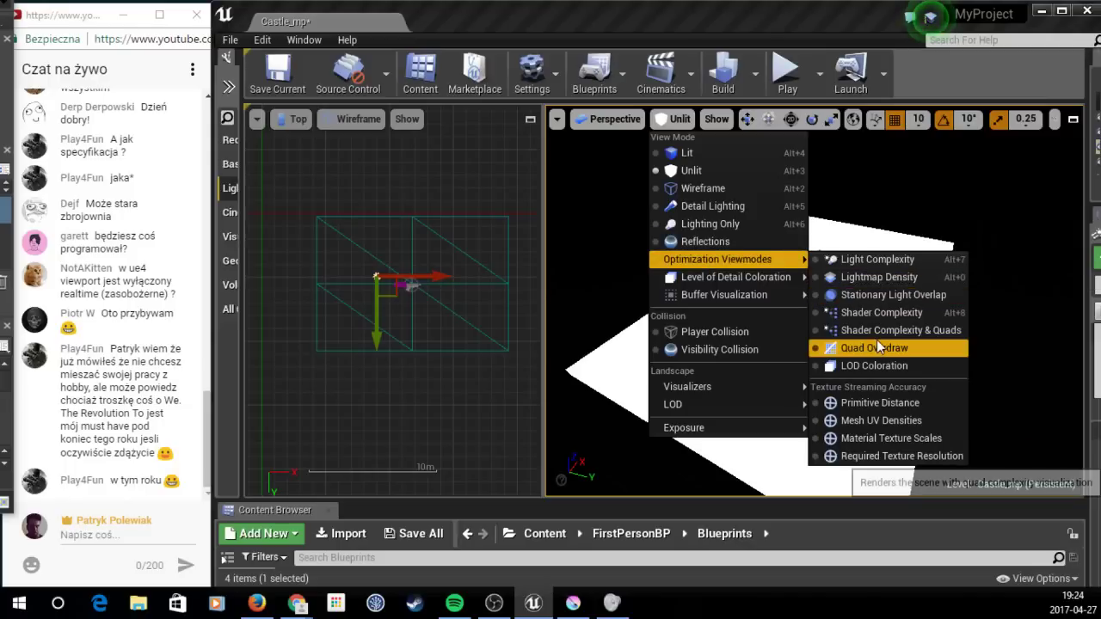
left_click(895, 327)
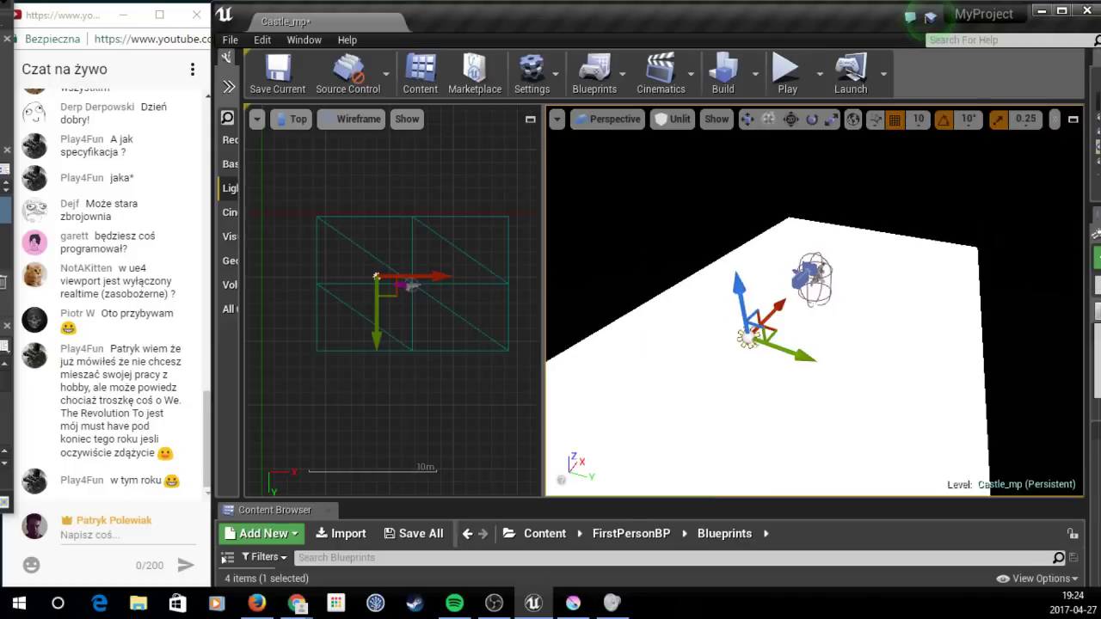
right_click_drag(817, 327, 774, 327)
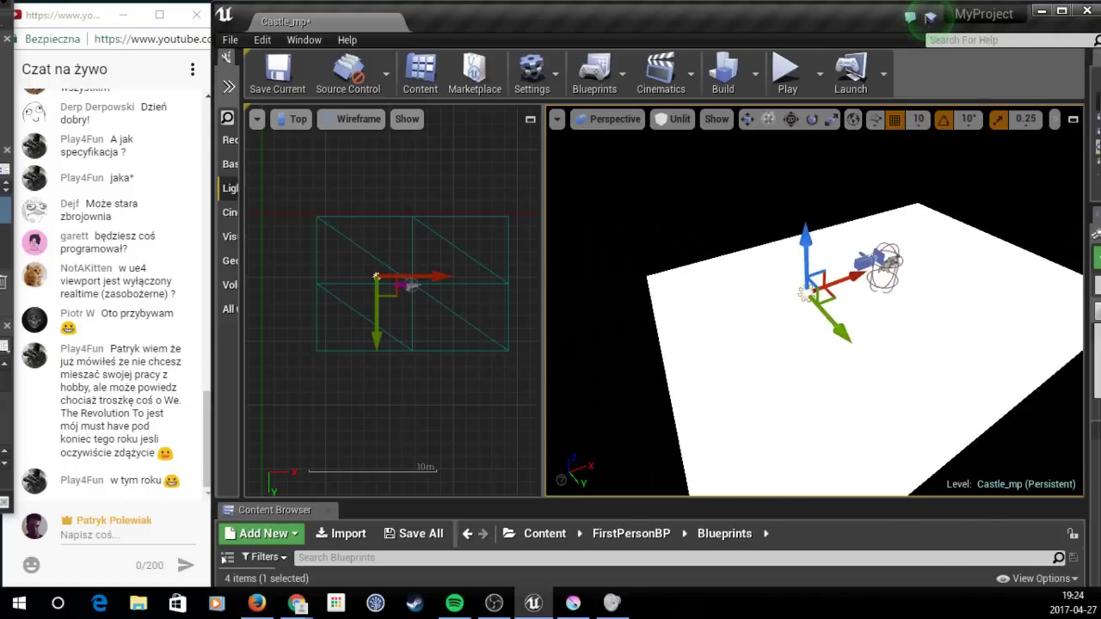
Step: Orbit around the white floor, then run and stop a first-person playtest
right_click_drag(943, 353, 966, 354)
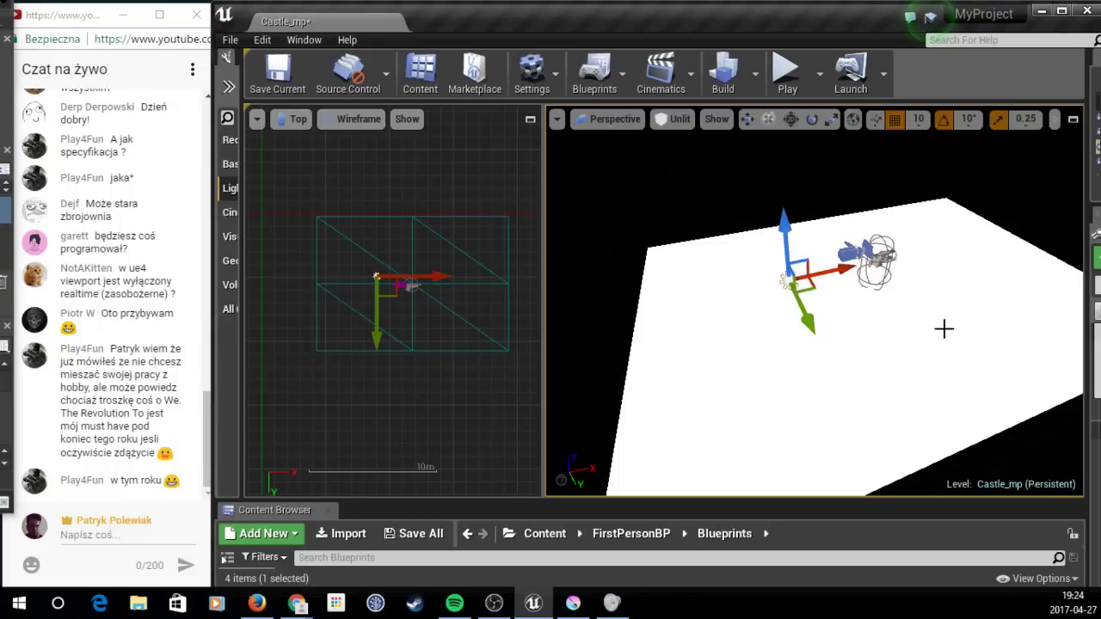
mouse_move(944, 329)
right_mouse_down()
mouse_move(981, 329)
mouse_move(912, 328)
right_mouse_up()
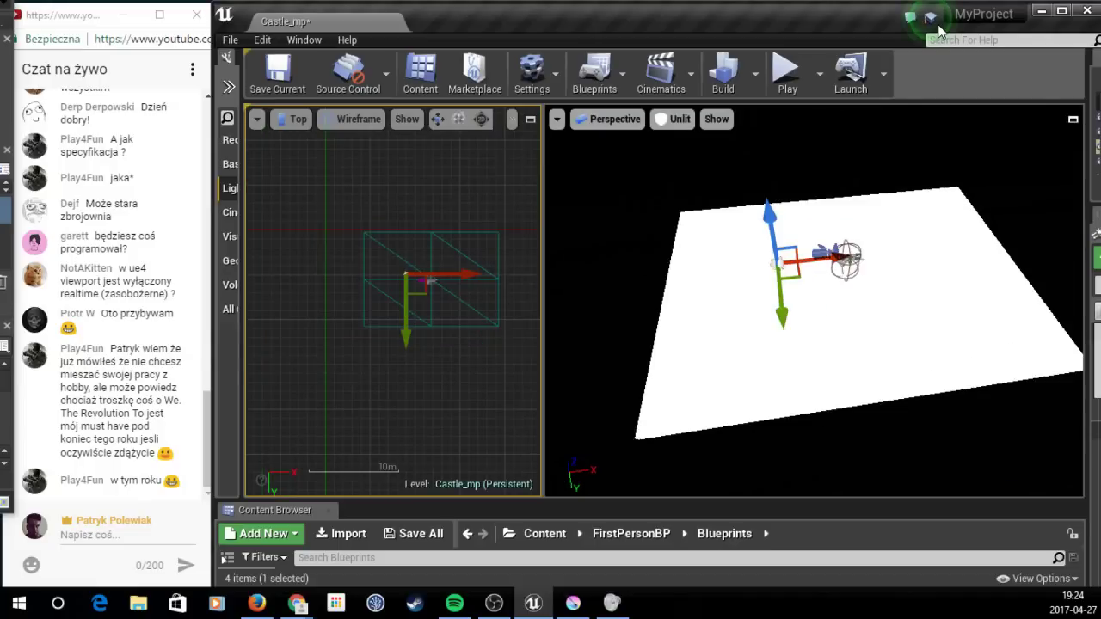
key("alt+p")
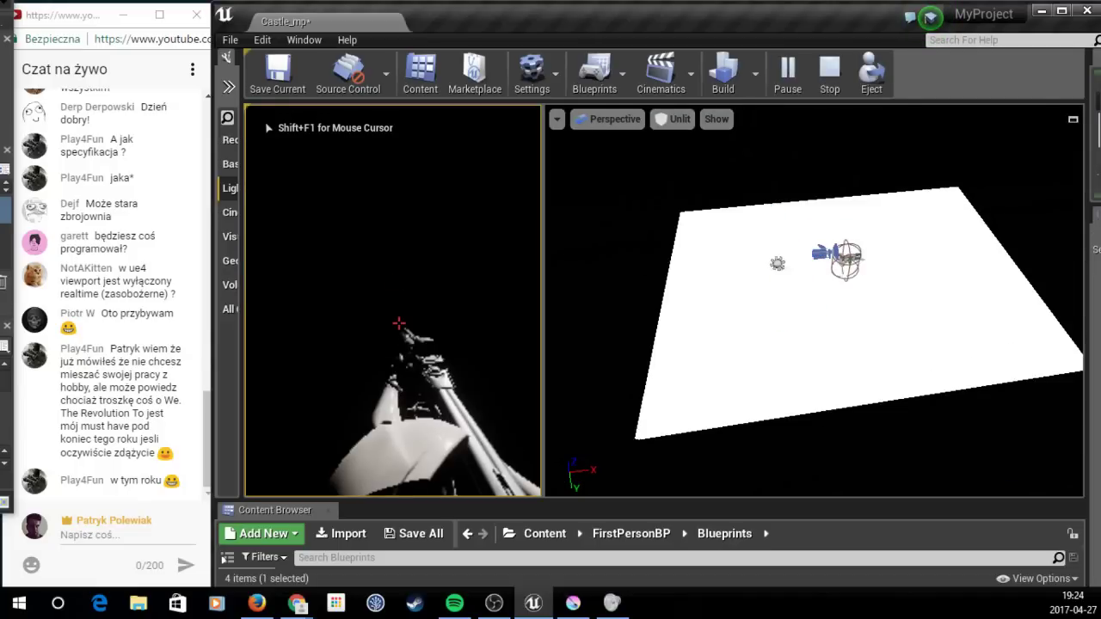
key("Escape")
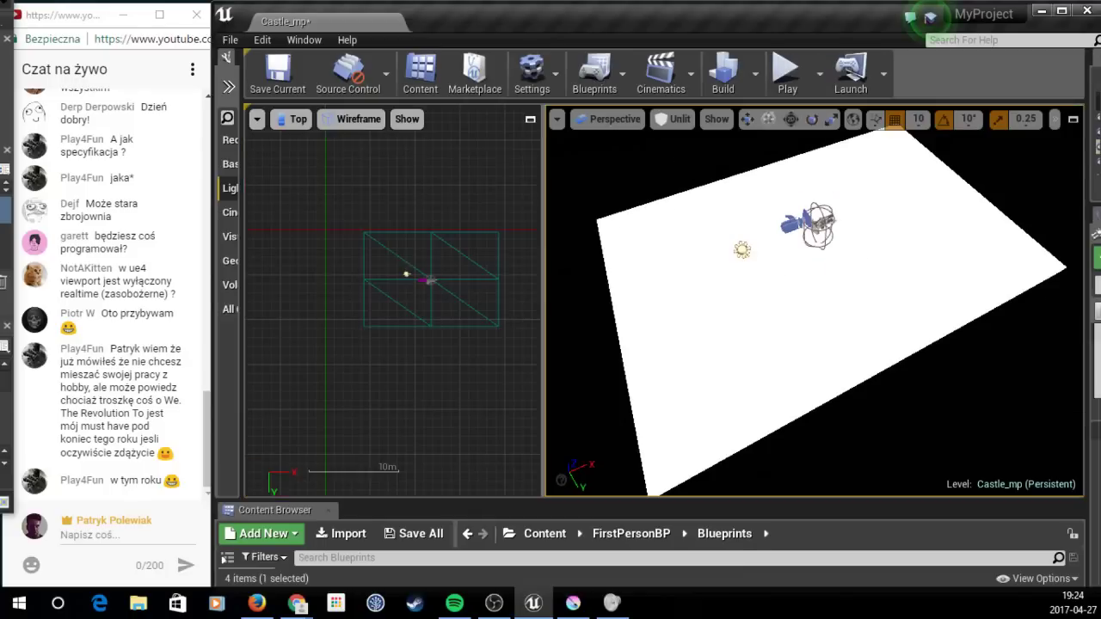
Step: Focus on the FirstPersonCharacter and playtest the level again
left_click(817, 226)
key("f")
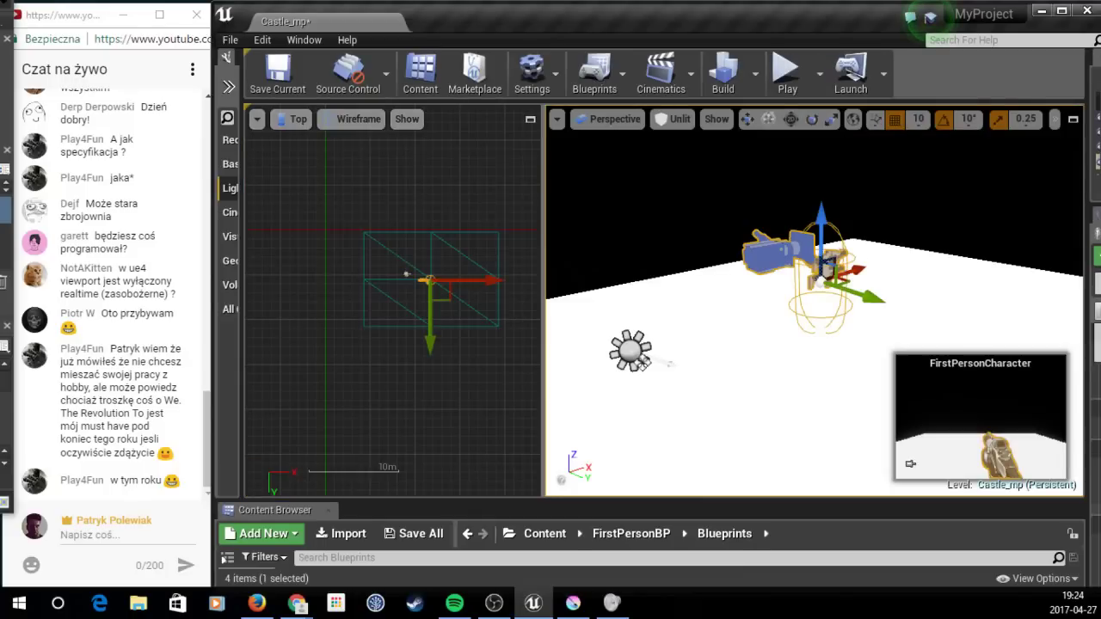
key("alt+p")
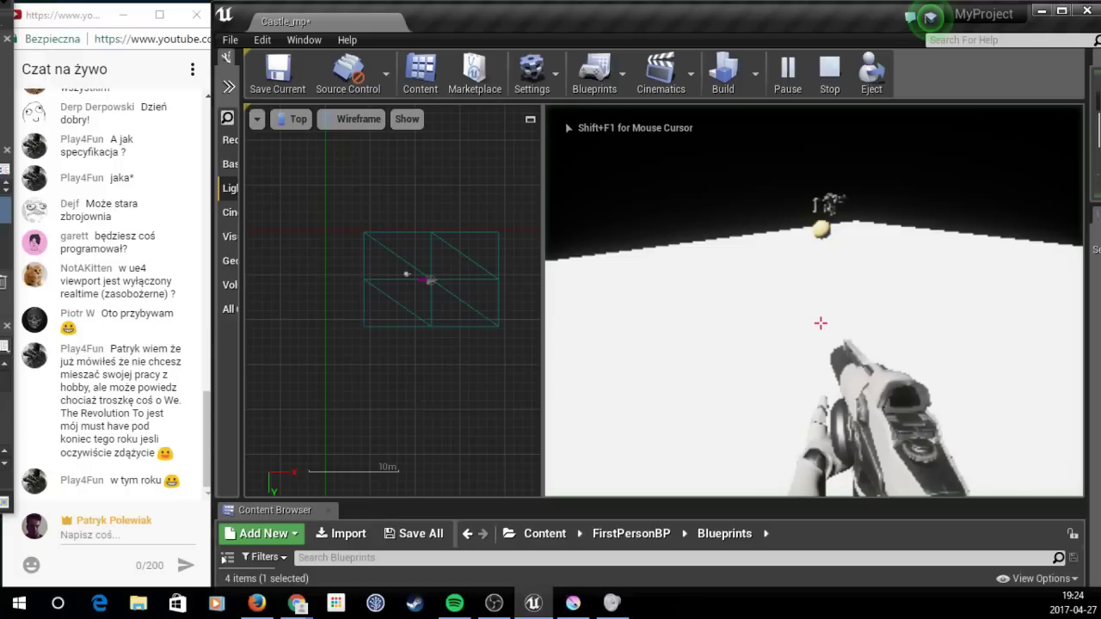
key("Escape")
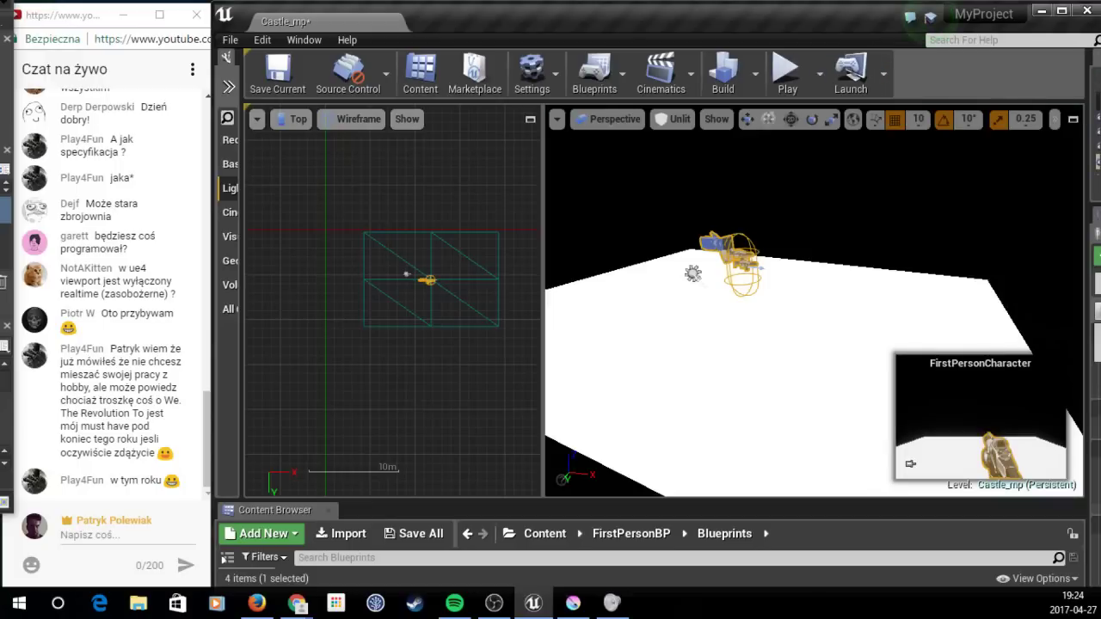
Step: Undo the accidental Move Actor, set play mode to Selected Viewport, and playtest once more
right_click_drag(814, 301, 843, 292)
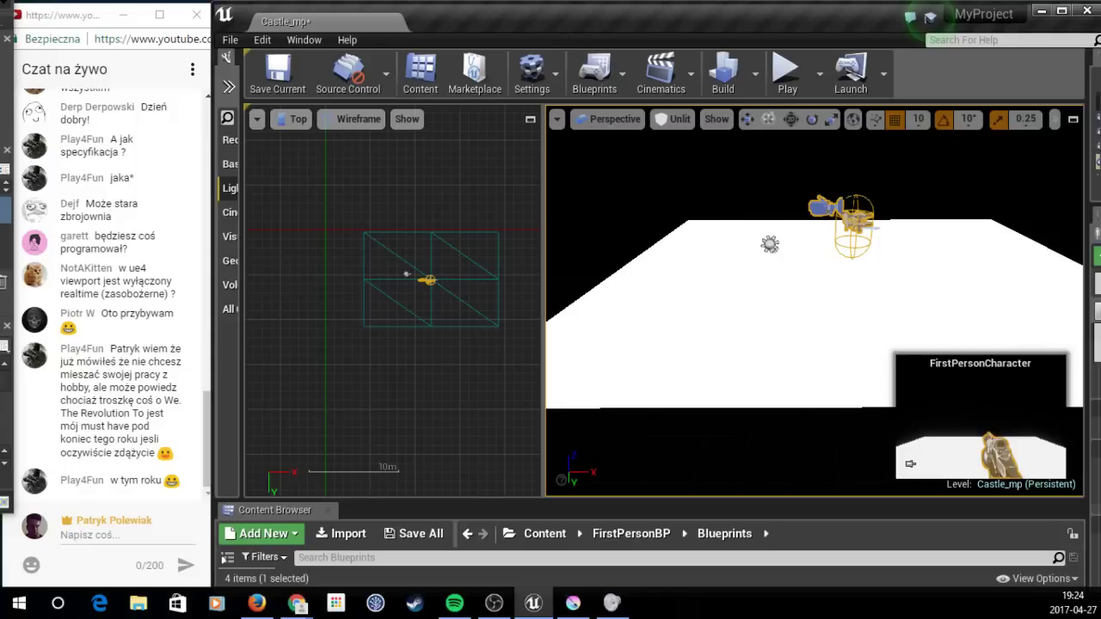
key("ctrl+z")
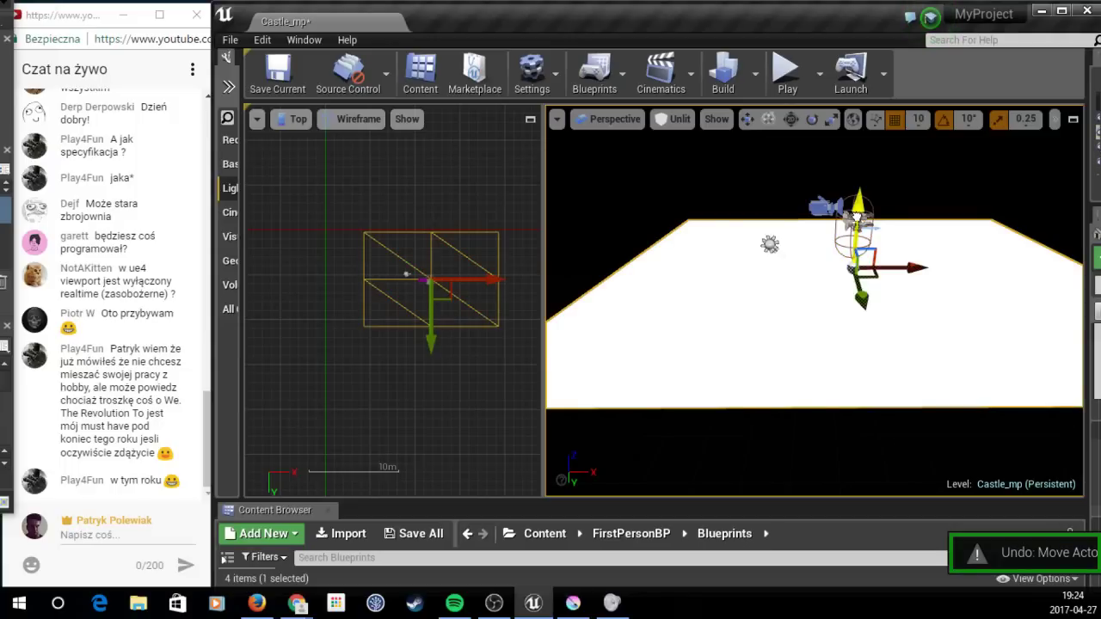
left_click(822, 76)
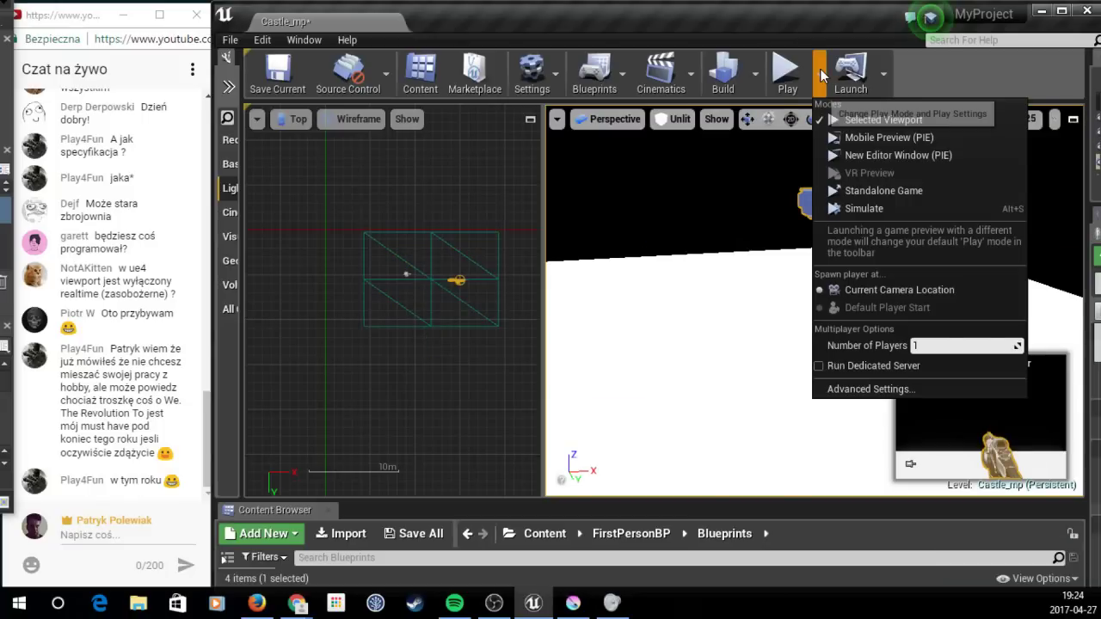
right_click_drag(774, 301, 740, 301)
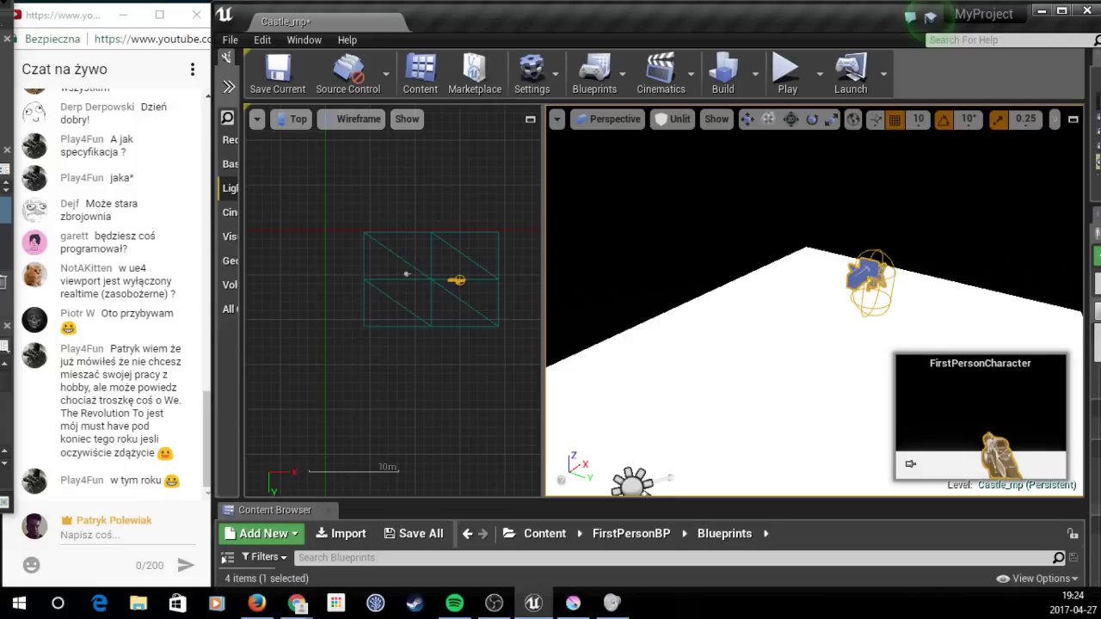
key("alt+p")
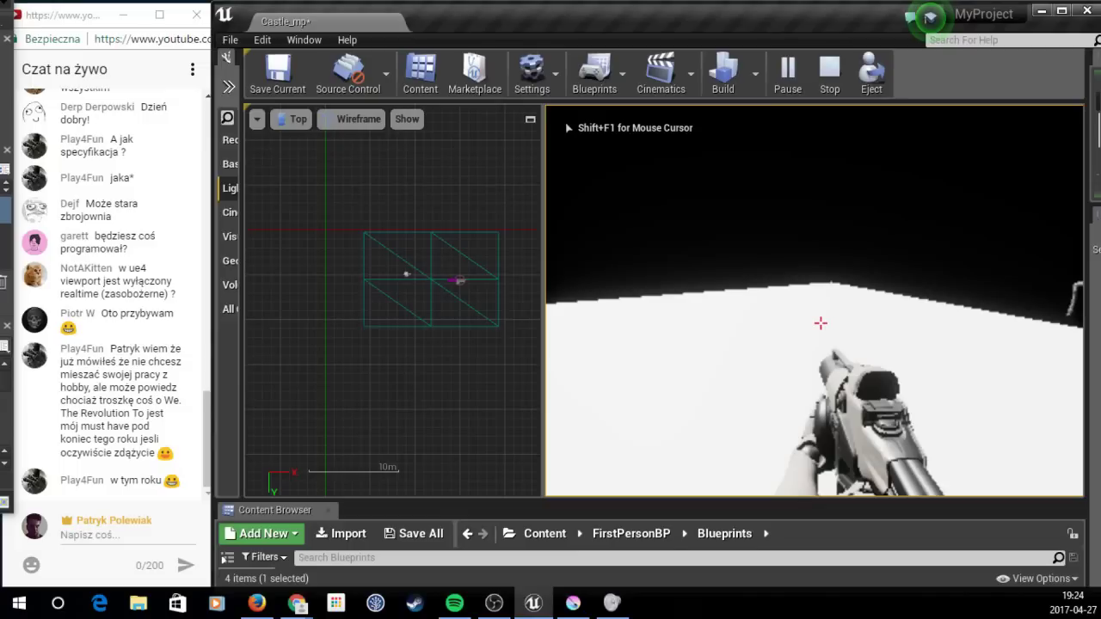
key("Escape")
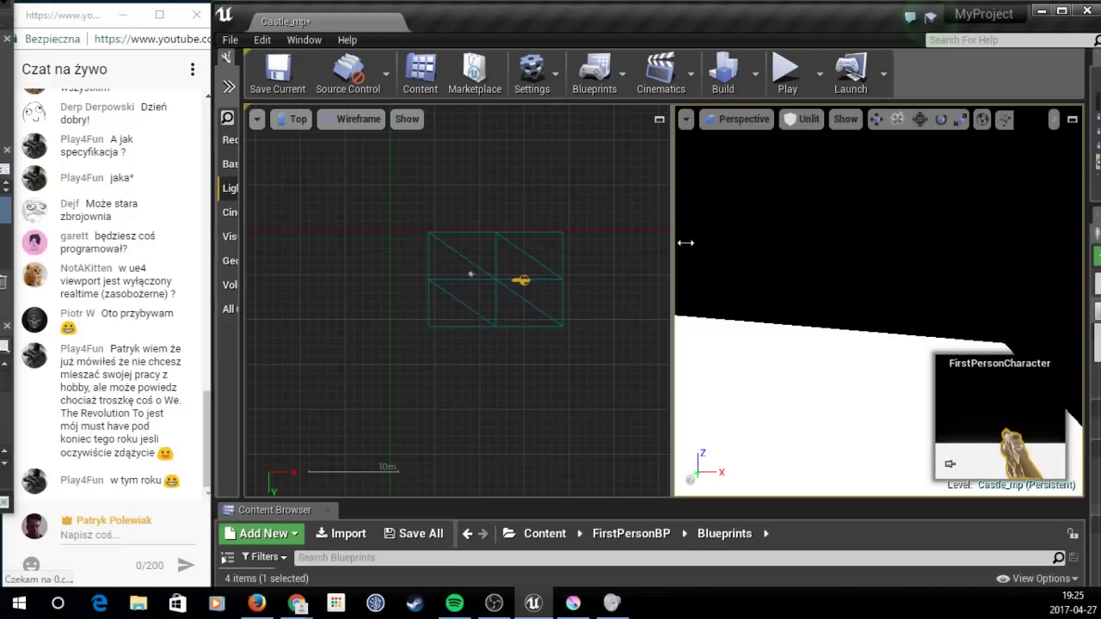
Step: Widen the Top view, frame and rotate the FirstPersonCharacter, then deselect it
left_click_drag(685, 243, 718, 243)
key("f")
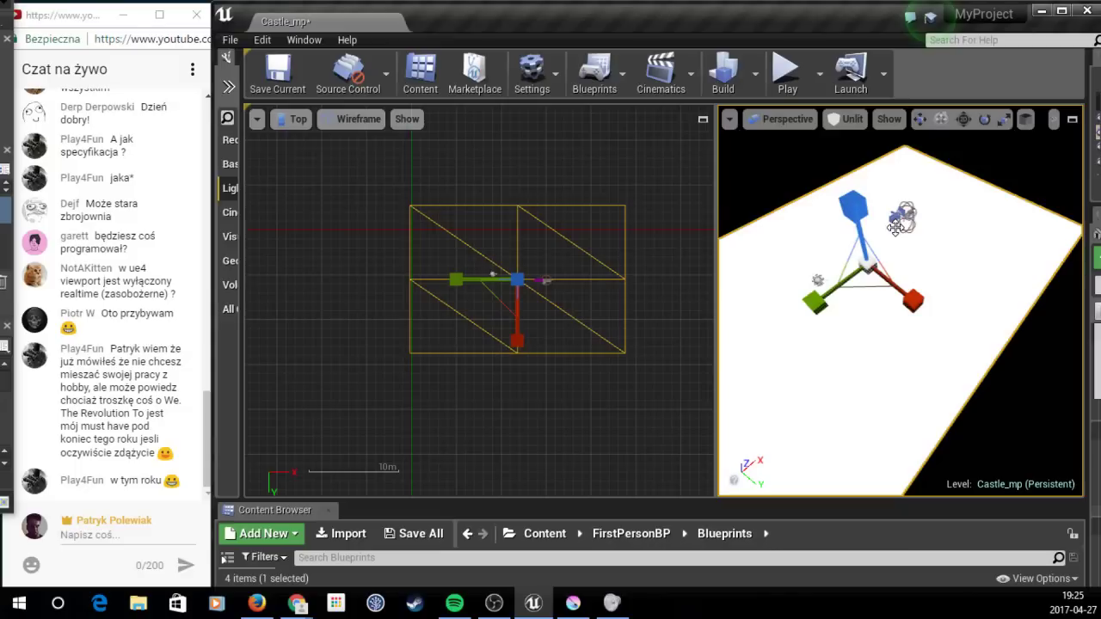
left_click(896, 225)
key("e")
key("f")
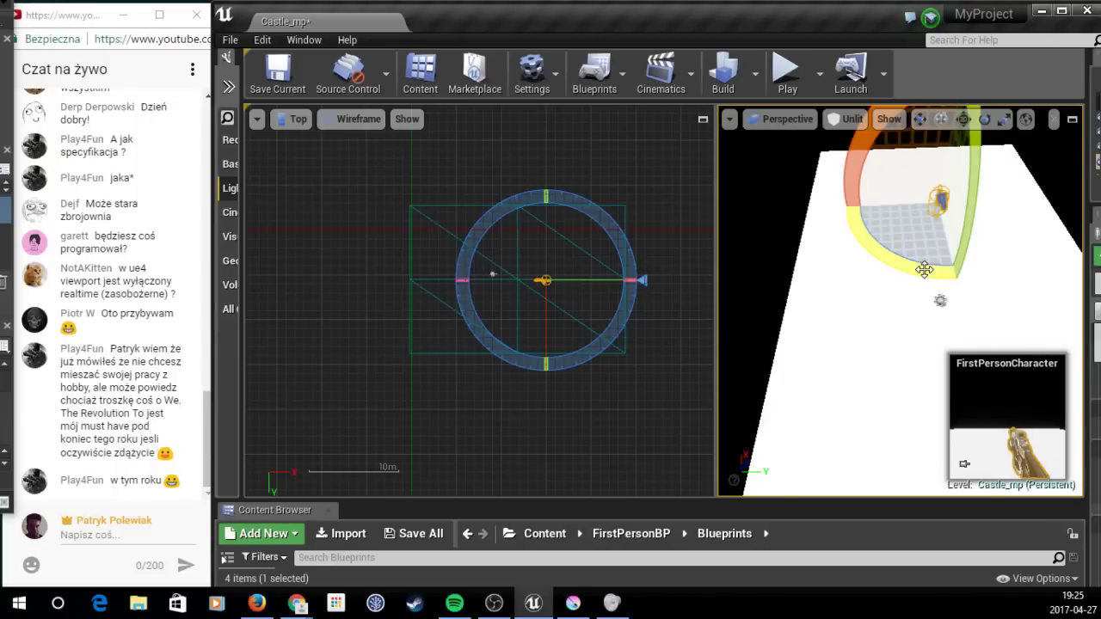
left_click(655, 169)
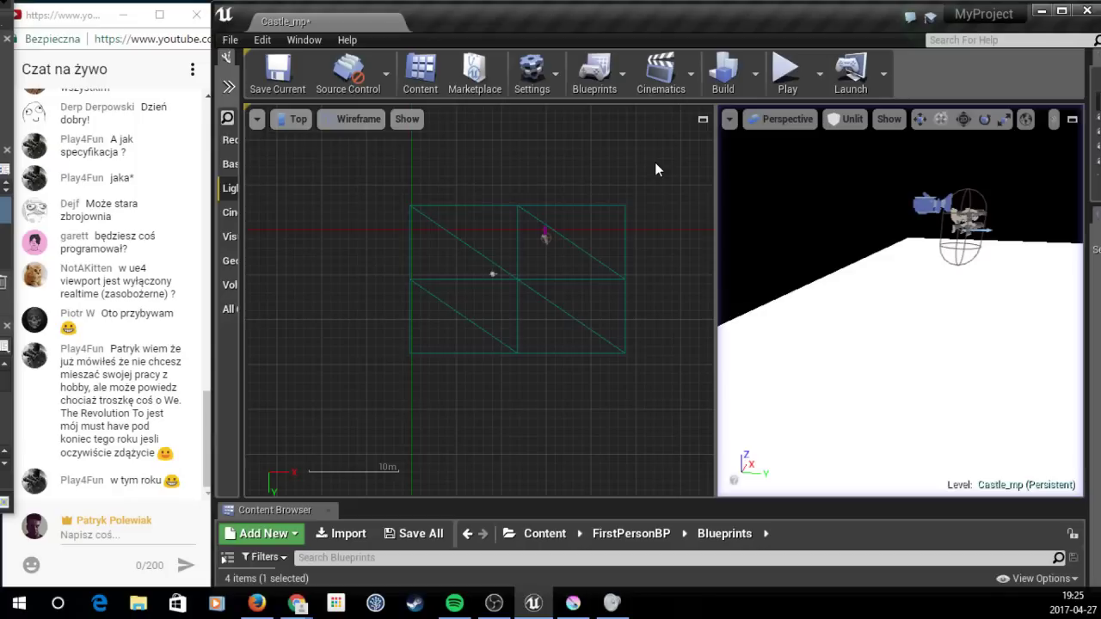
key("alt+p")
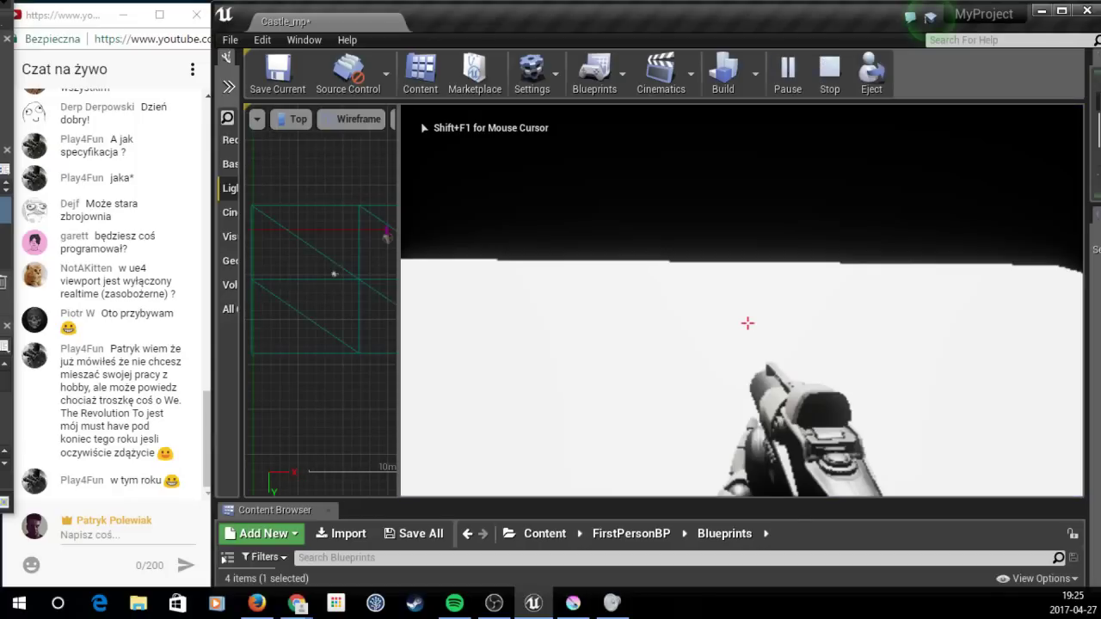
left_click(748, 323)
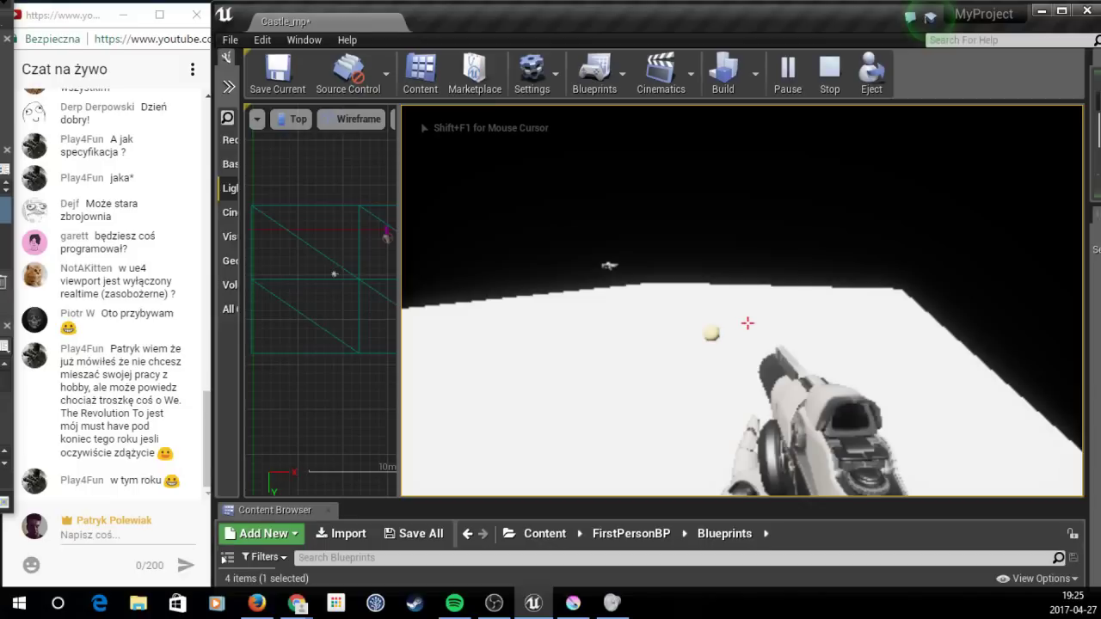
key("Escape")
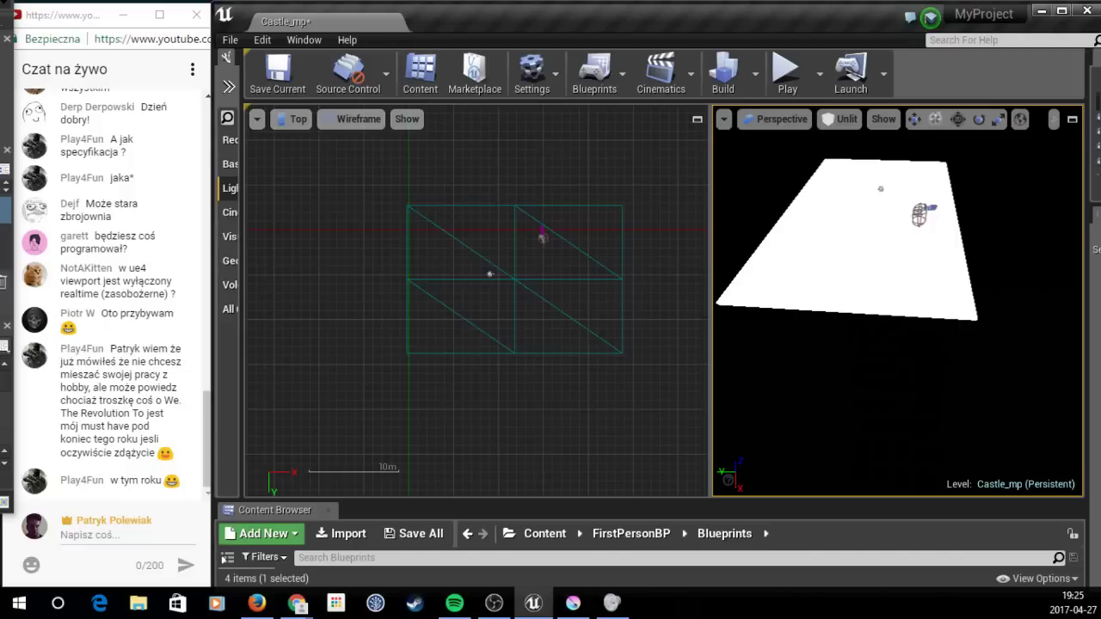
Step: Scale the white floor slab narrower along one axis, then orbit the Perspective view to inspect it
left_click(857, 225)
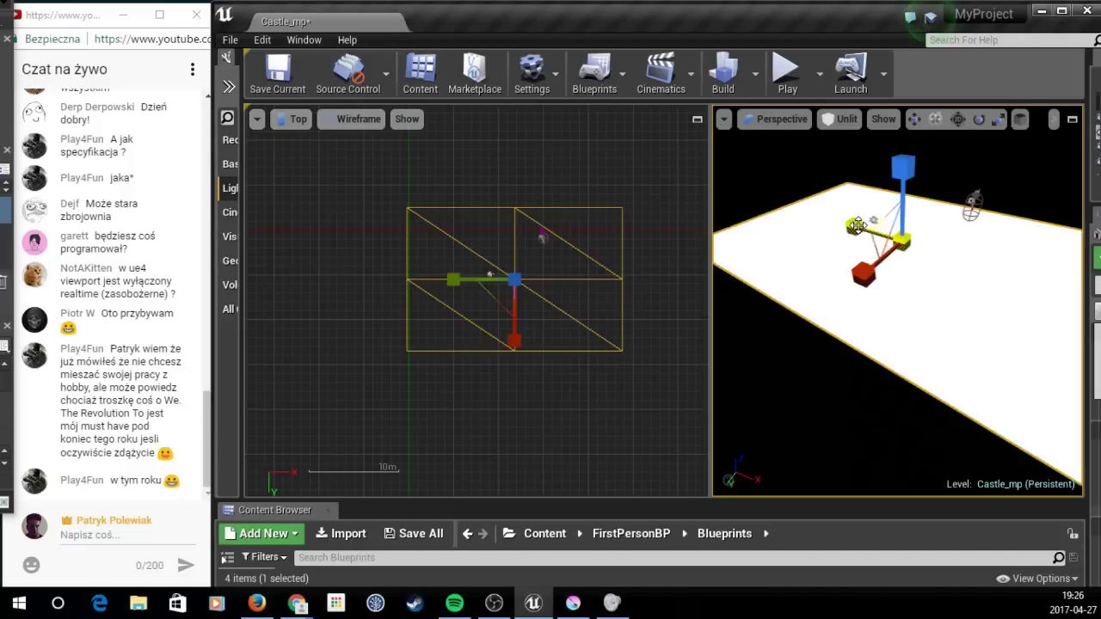
left_click_drag(857, 225, 877, 248)
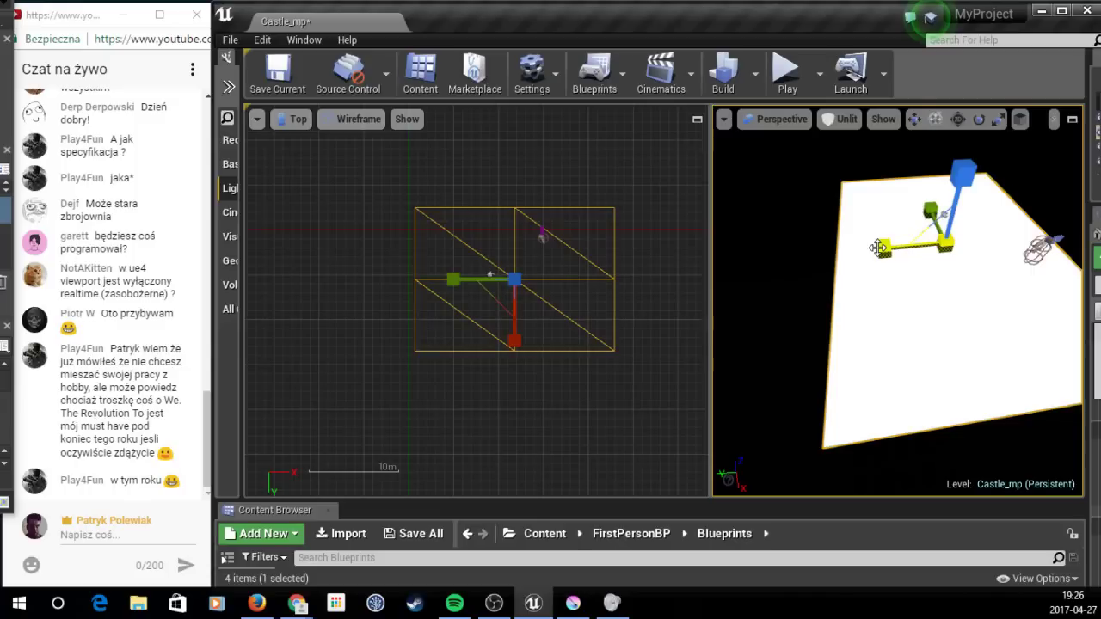
left_click_drag(878, 248, 947, 258)
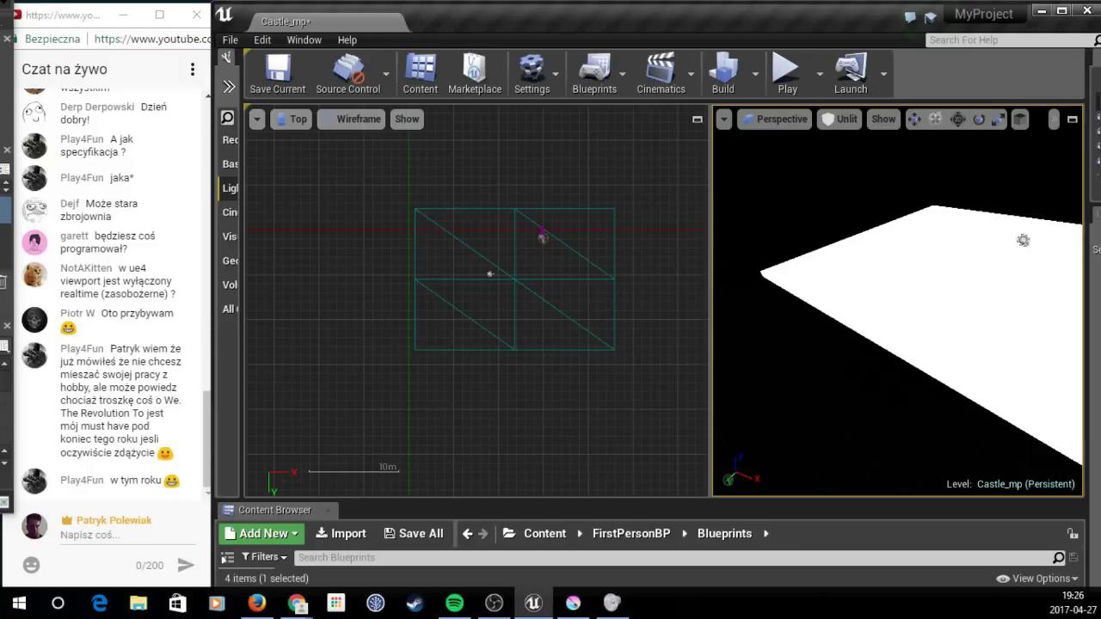
left_click_drag(895, 309, 946, 292)
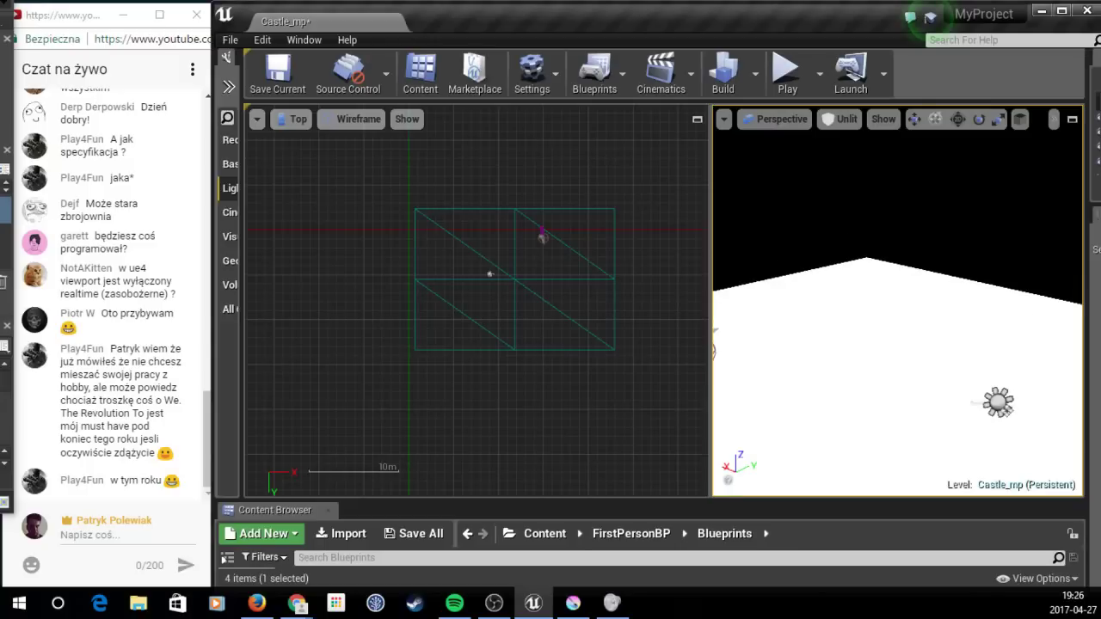
right_click_drag(898, 272, 898, 293)
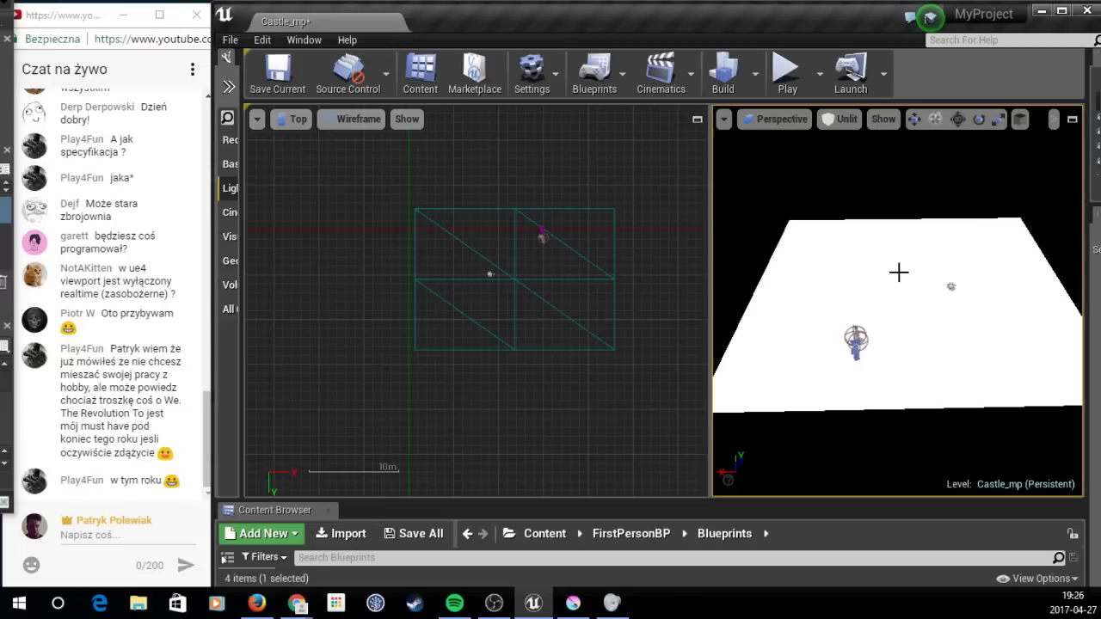
right_click_drag(898, 272, 898, 265)
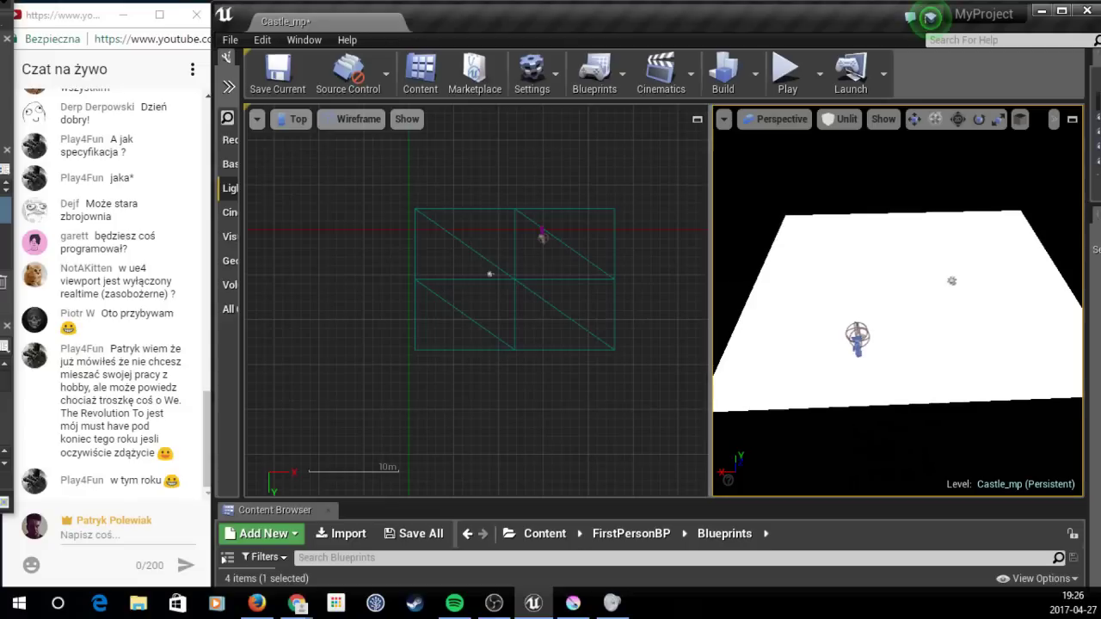
Step: Switch to Krita to view the StreamLevel.png ARENA layout sketch
key("alt+Tab")
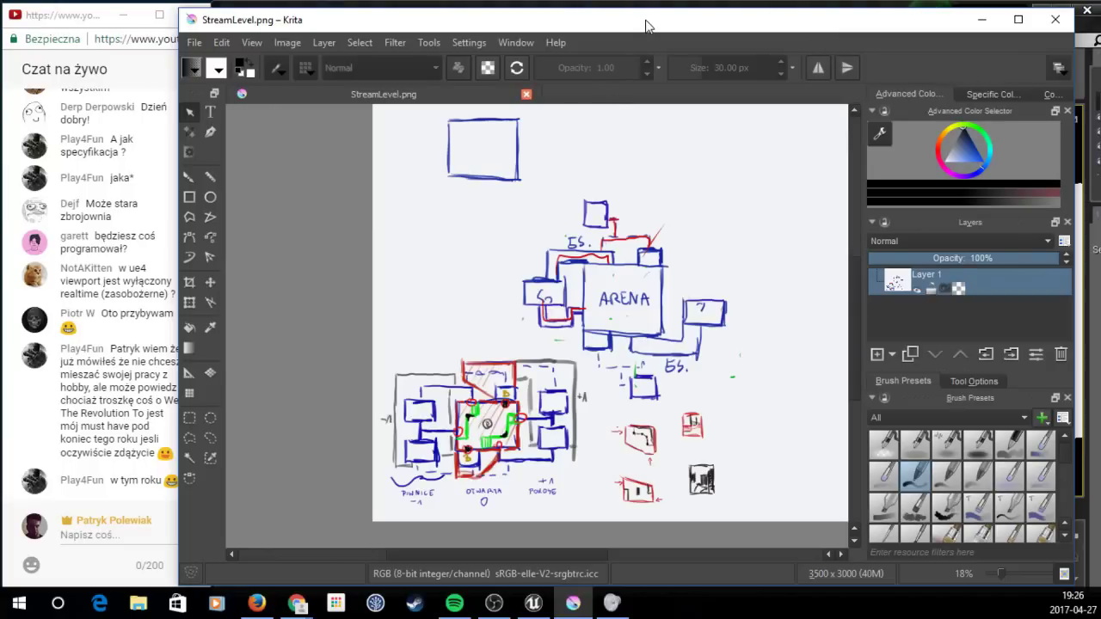
Step: Back in Unreal, orbit the Perspective view and expand the Modes panel to show Recently Placed actors
key("alt+Tab")
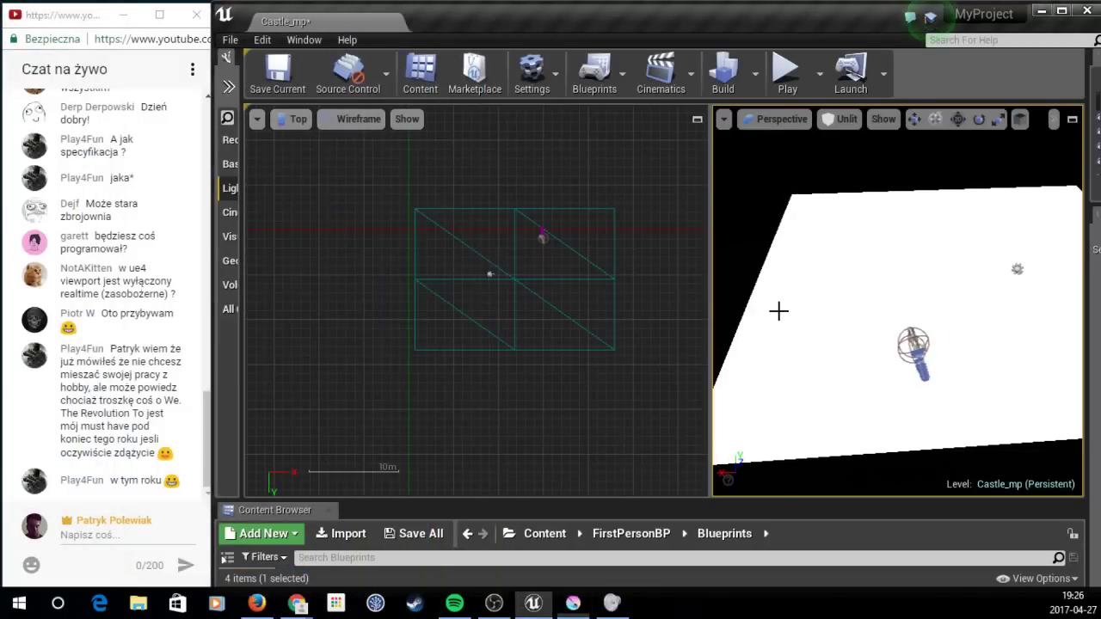
mouse_move(722, 297)
right_mouse_down()
mouse_move(775, 296)
mouse_move(811, 364)
right_mouse_up()
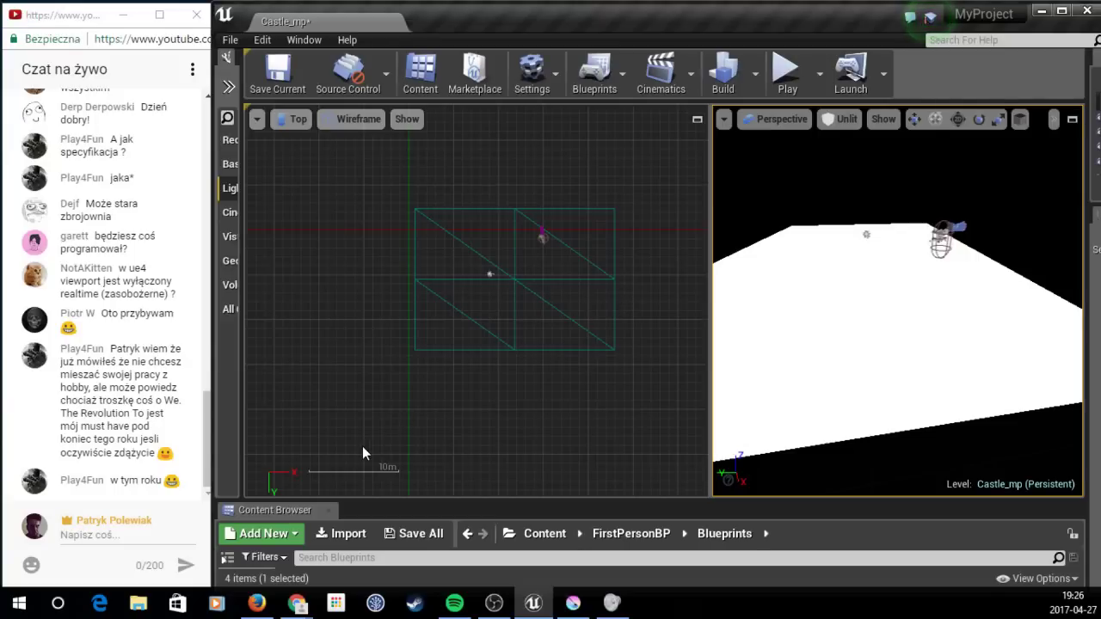
mouse_move(714, 276)
right_mouse_down()
mouse_move(757, 284)
mouse_move(749, 310)
right_mouse_up()
left_click_drag(242, 187, 425, 186)
Step: Drag a Cube from the Basic actors onto the floor and enlarge the Perspective viewport
left_click(284, 141)
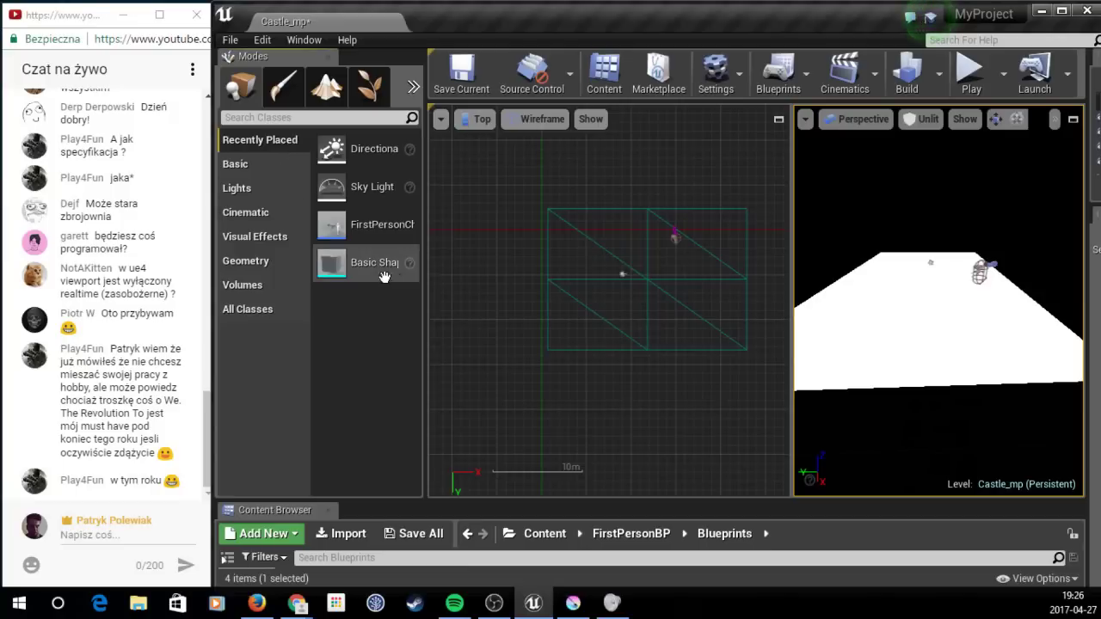
left_click(249, 163)
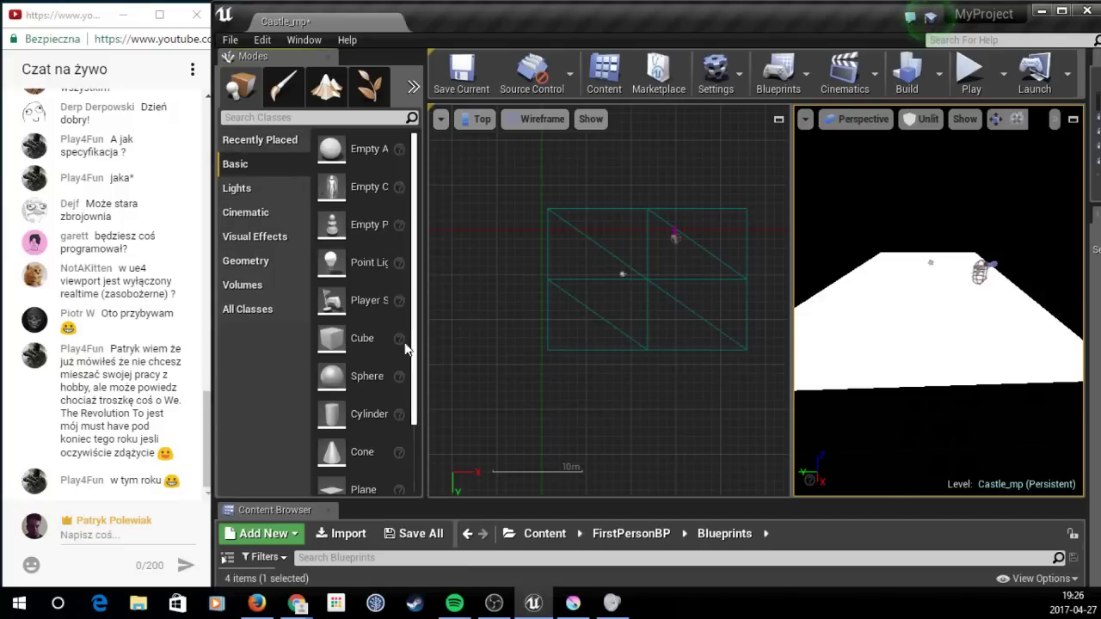
left_click_drag(364, 341, 954, 320)
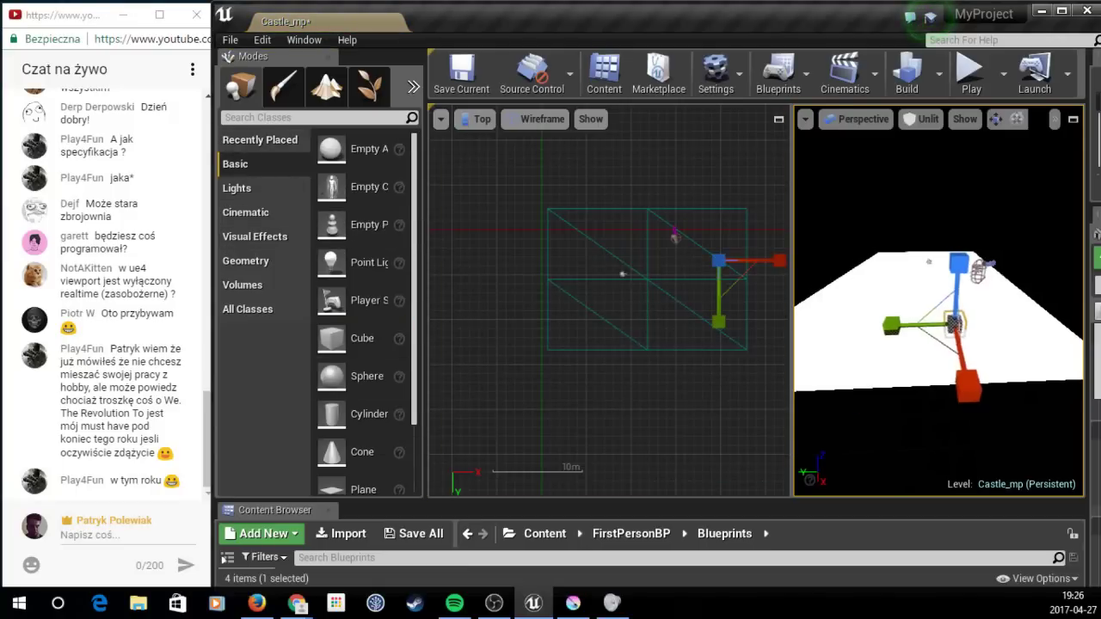
left_click_drag(792, 248, 497, 248)
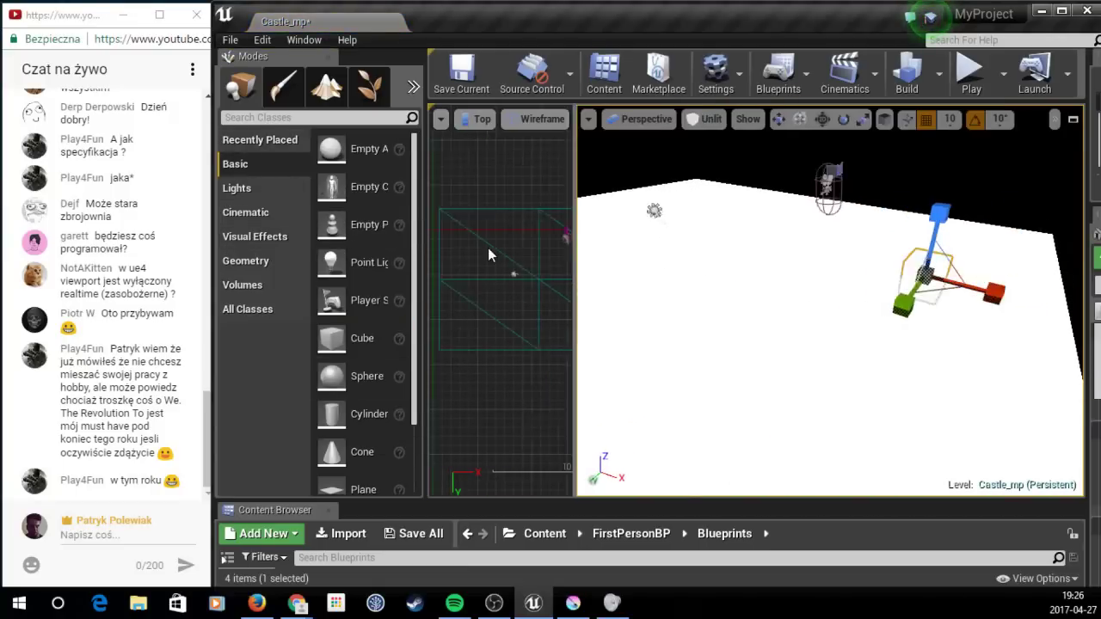
left_click_drag(688, 313, 736, 313)
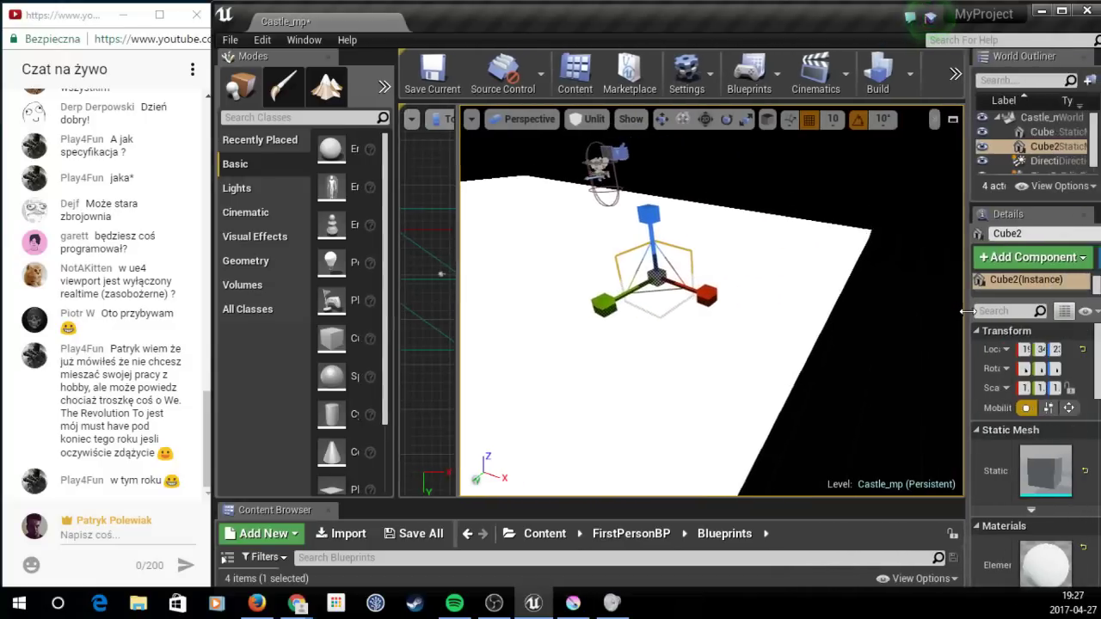
left_click_drag(736, 313, 603, 160)
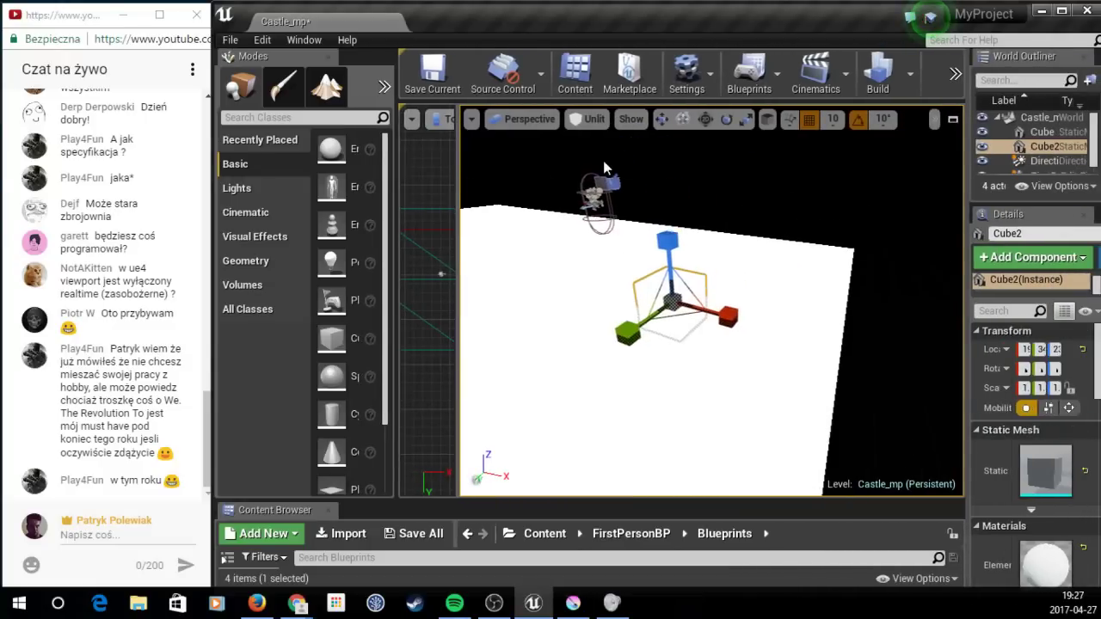
Step: Switch the Perspective view from Unlit to Lit shading and select Cube2
key("Delete")
left_click(588, 122)
left_click(602, 150)
left_click(663, 297)
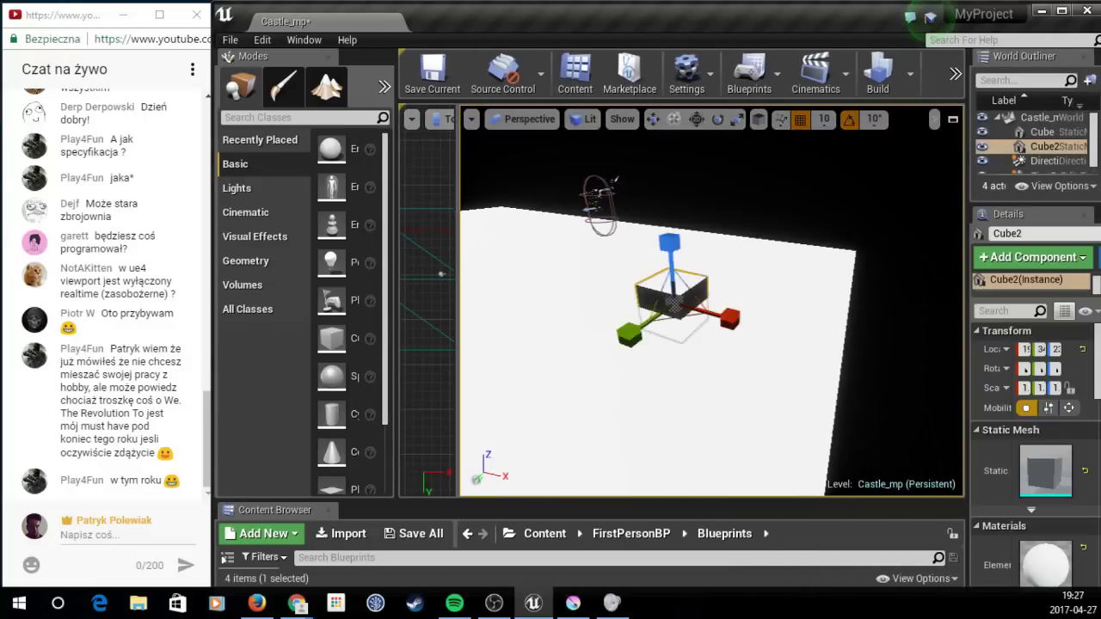
left_click_drag(663, 297, 663, 258)
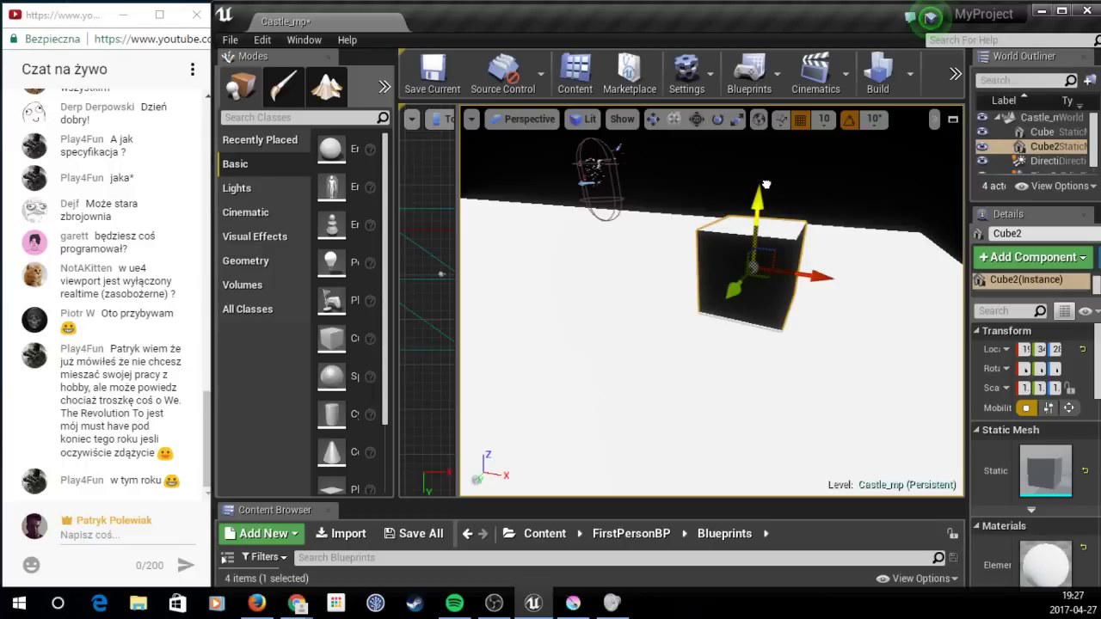
left_click(700, 78)
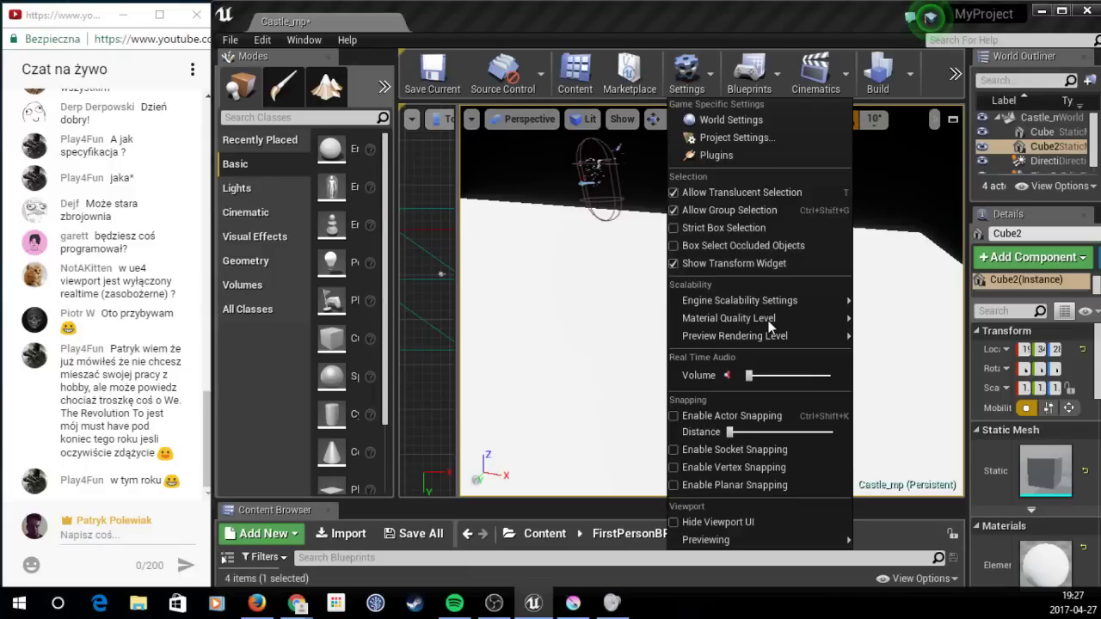
Step: Set Material Quality Level to Low and look over the Preview Rendering Level options
mouse_move(766, 299)
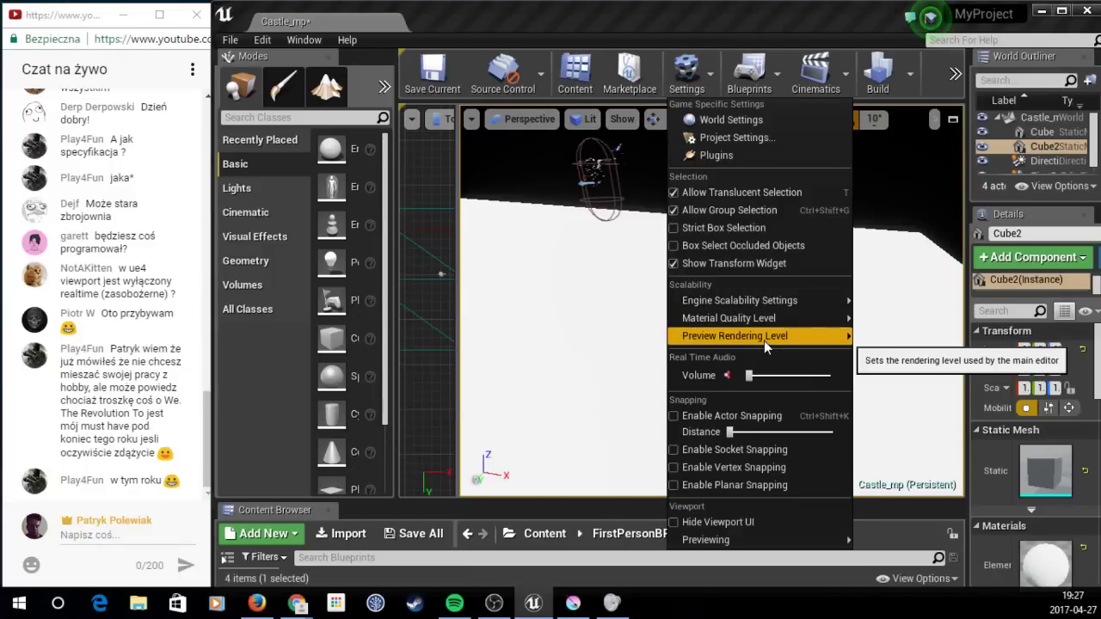
mouse_move(820, 312)
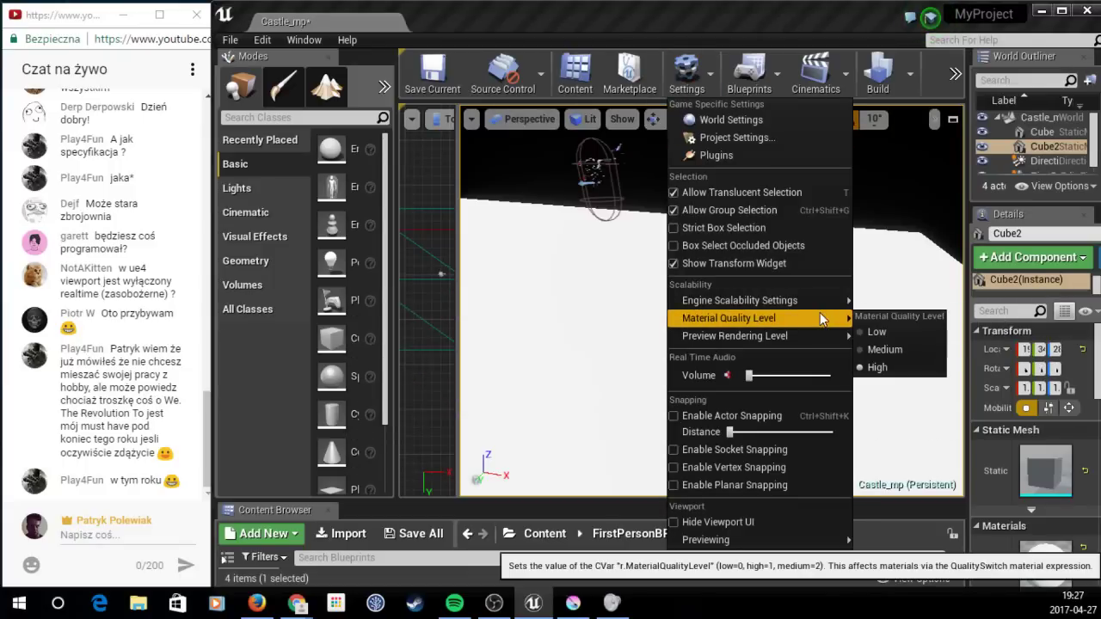
left_click(862, 331)
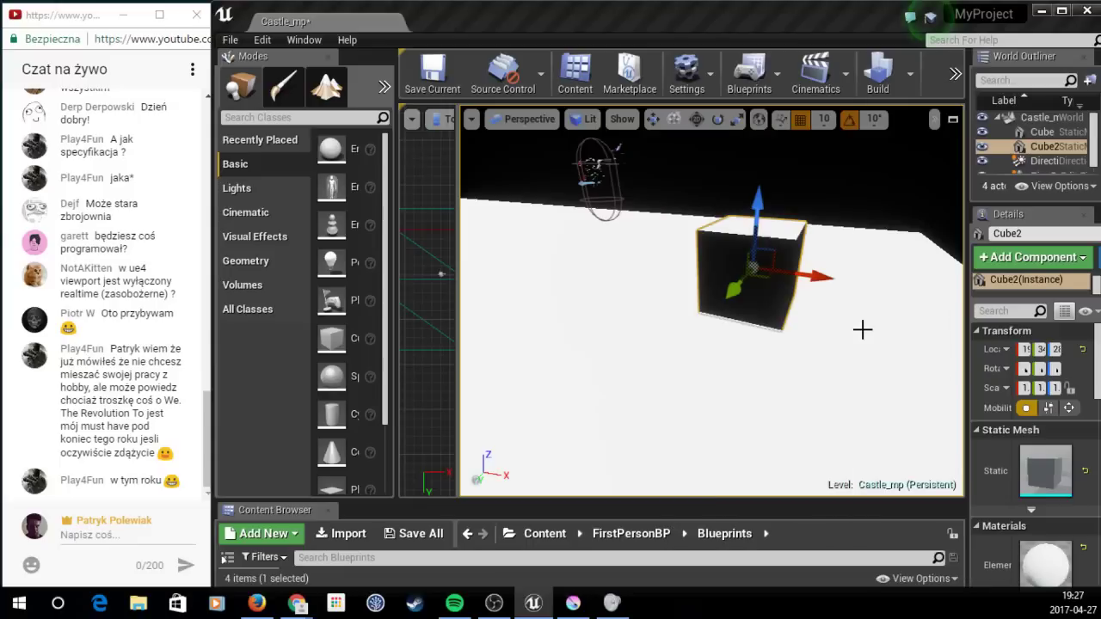
left_click(692, 90)
mouse_move(771, 312)
mouse_move(777, 337)
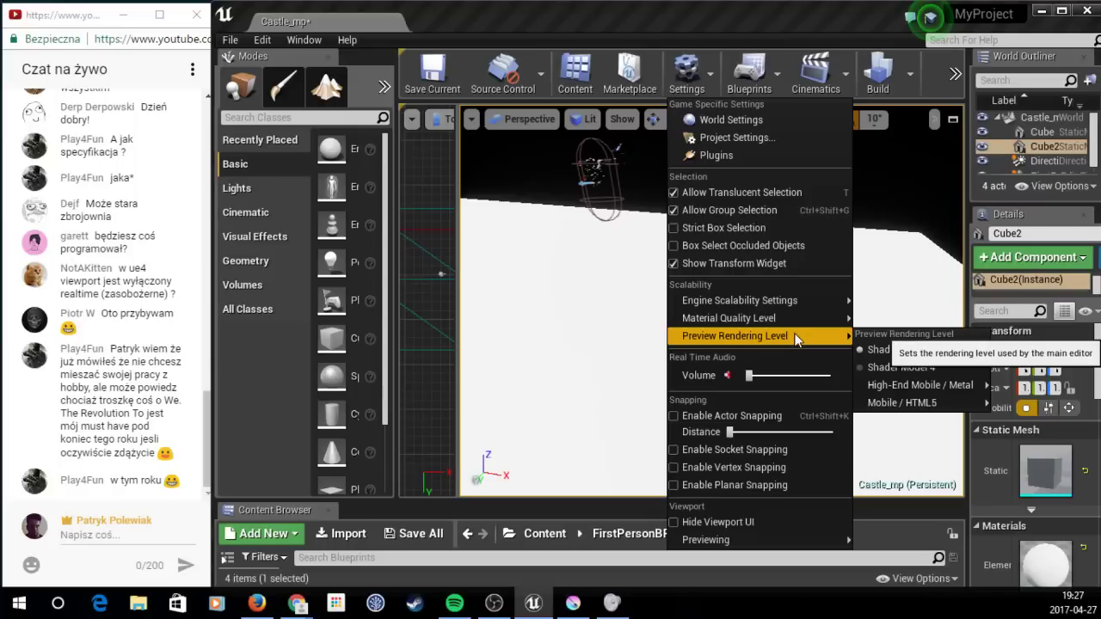
Step: Give Cube2 a Y scale of 2.0 and place it at height 280
key("Escape")
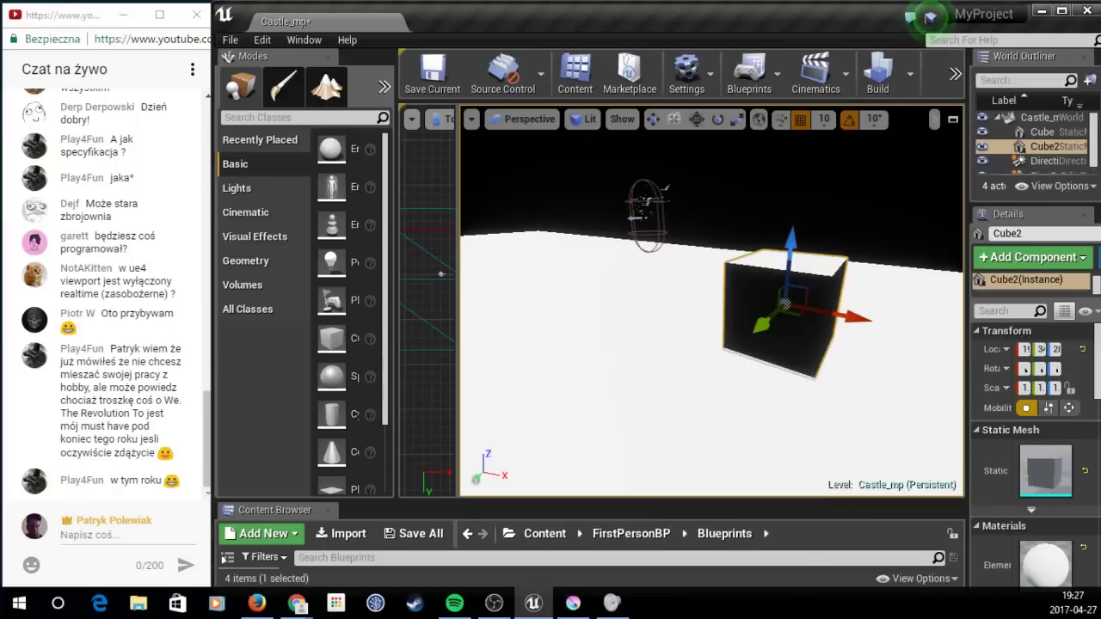
right_click_drag(632, 273, 633, 274)
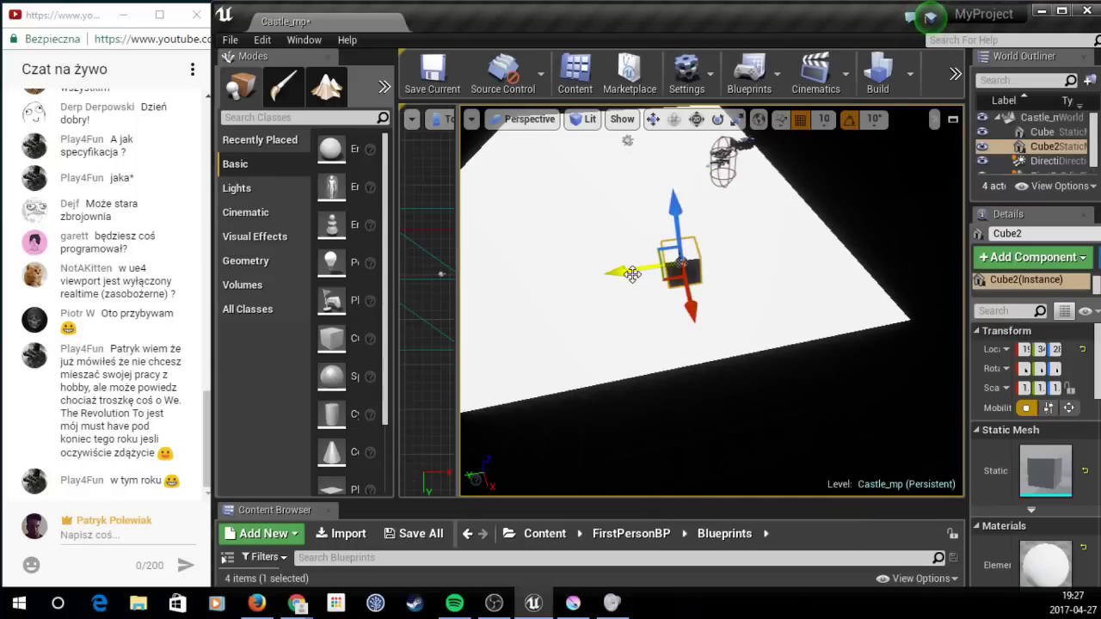
left_click_drag(632, 273, 797, 261)
left_click_drag(968, 266, 782, 288)
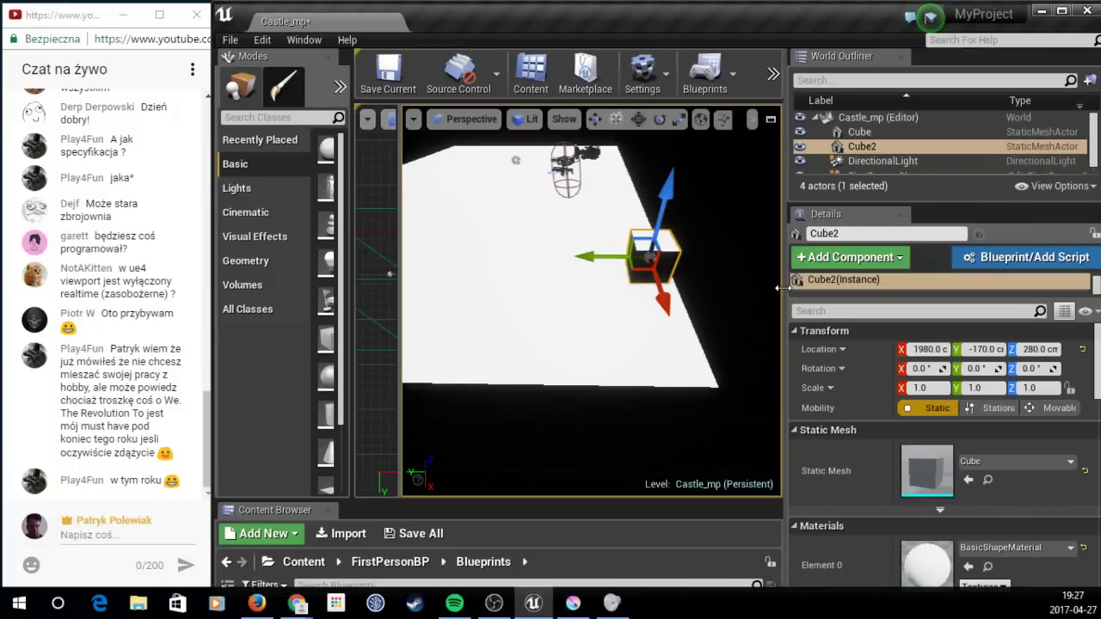
left_click_drag(783, 288, 777, 288)
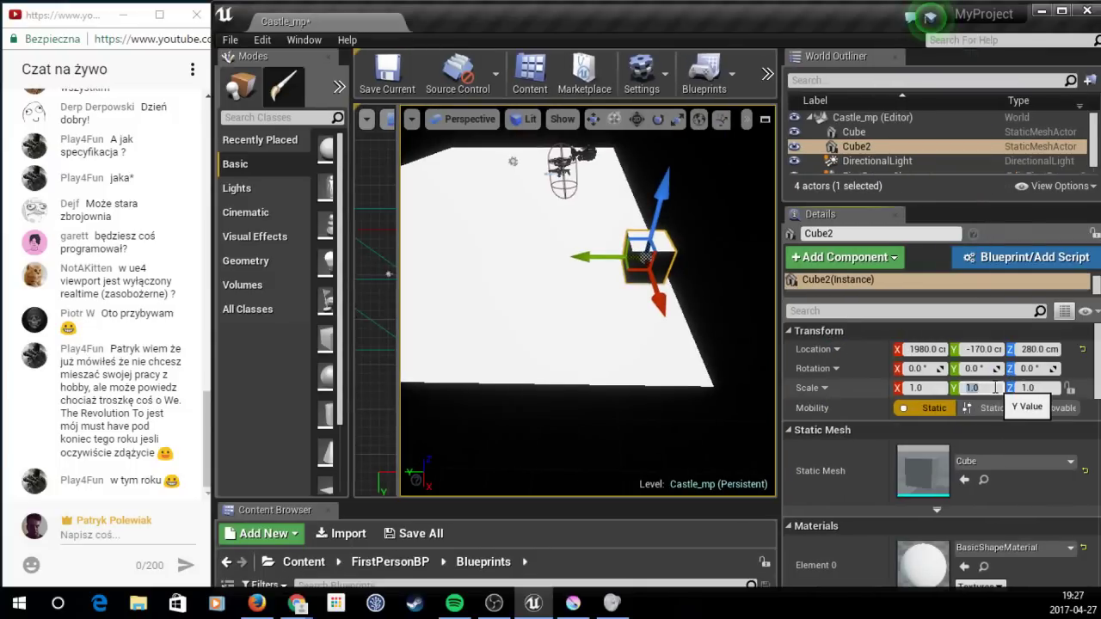
type("2")
key("Return")
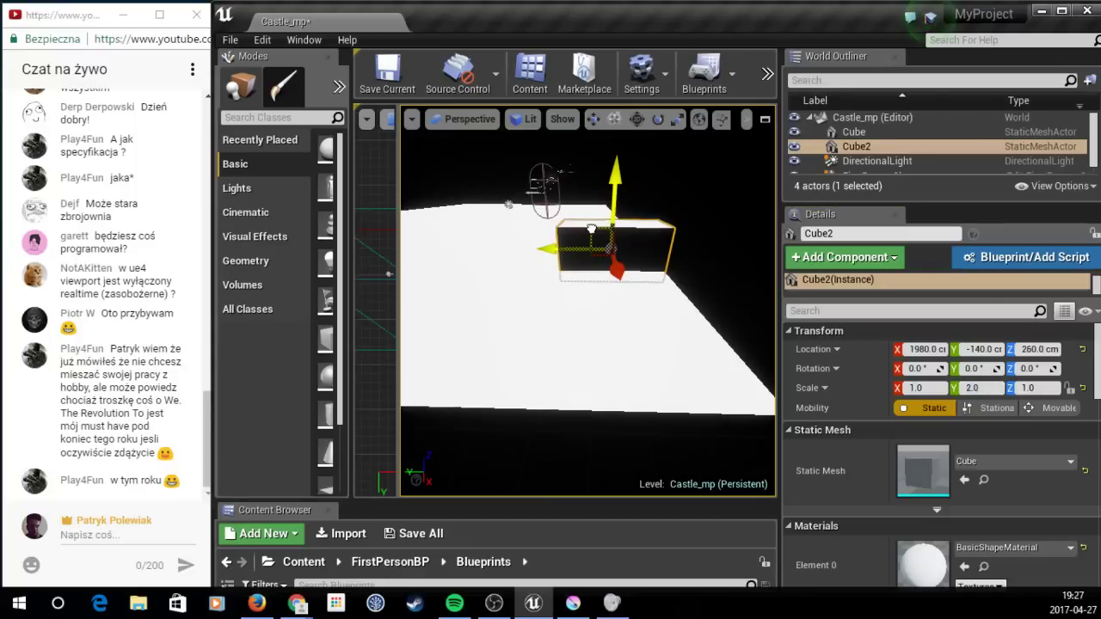
left_click_drag(592, 229, 519, 239)
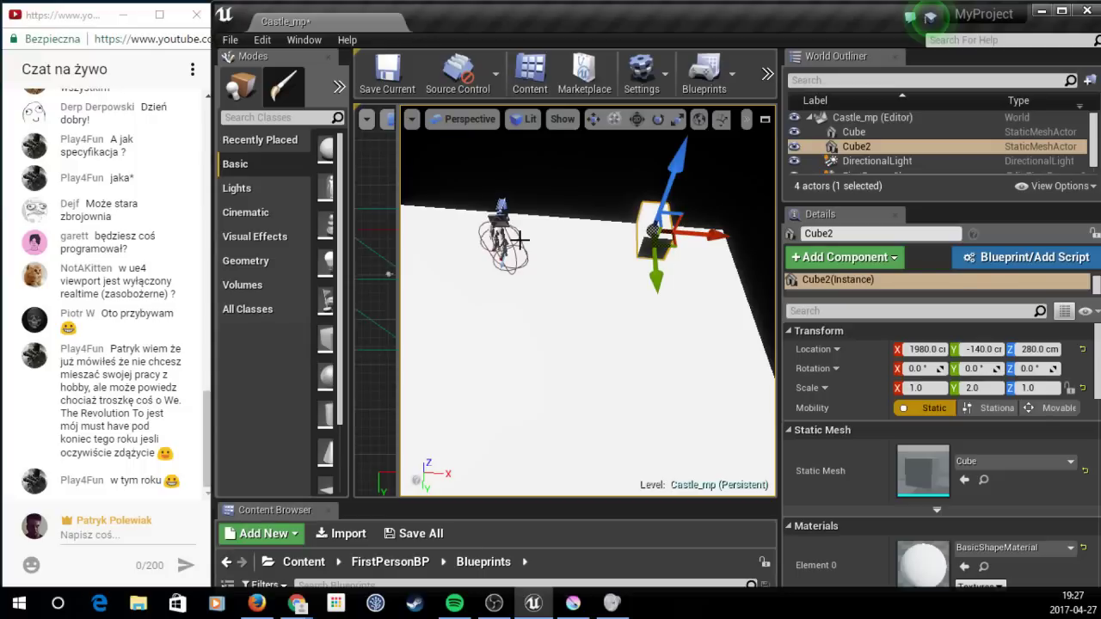
Step: Rotate the floor slab 90 degrees on Z, then select and focus Cube2 from the Outliner
left_click(519, 239)
key("f")
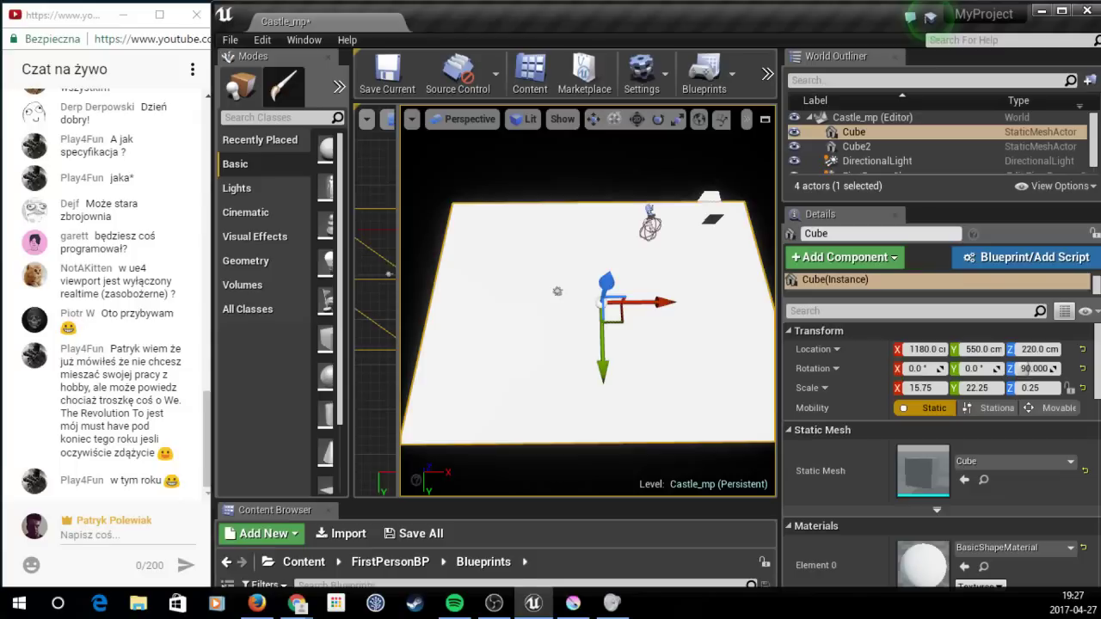
key("Return")
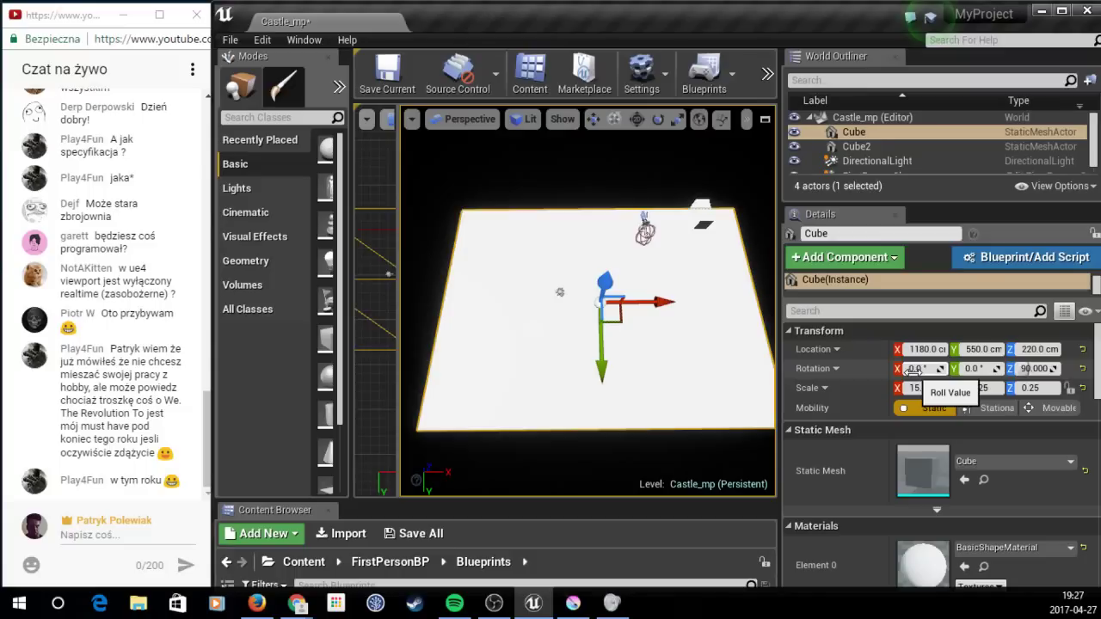
left_click(745, 222)
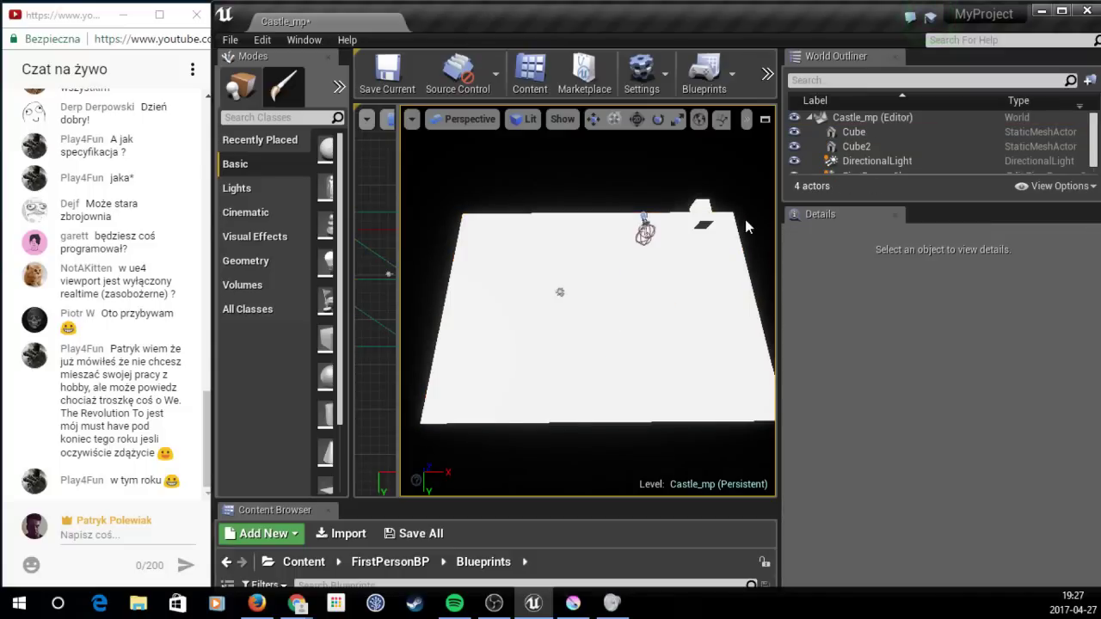
left_click_drag(745, 221, 745, 189)
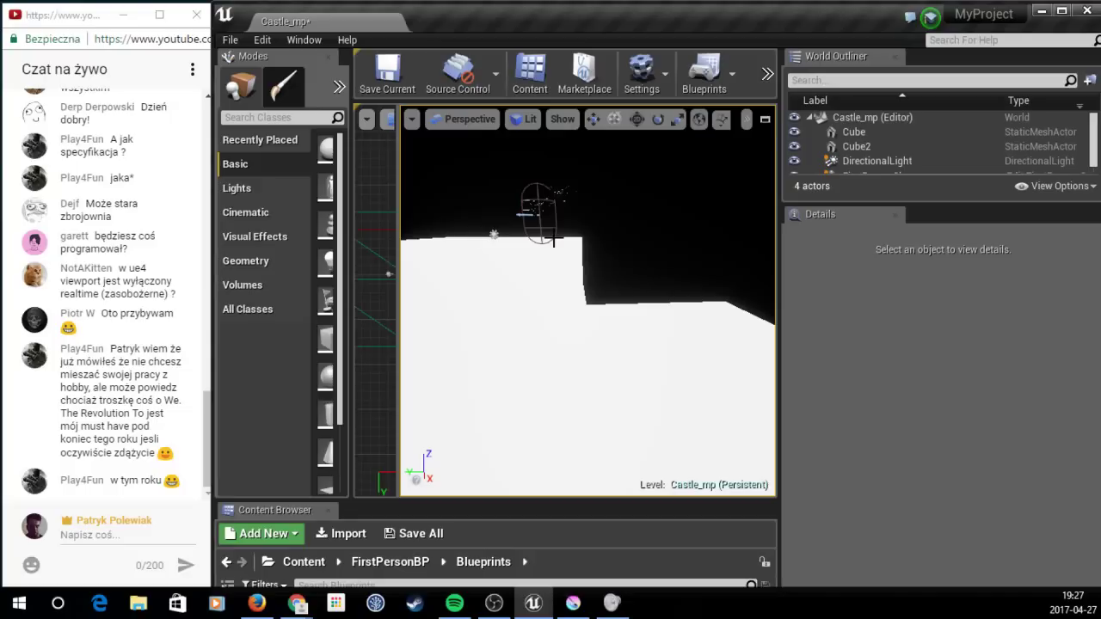
double_click(856, 146)
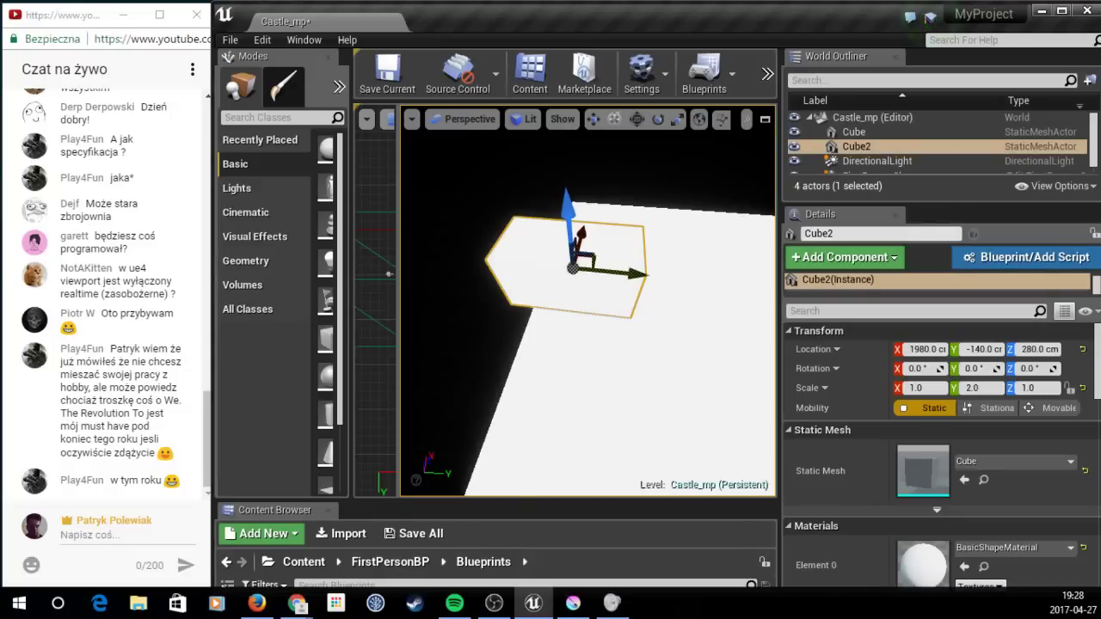
Step: Stretch Cube2 to an X scale of 11.0 and widen the Top wireframe viewport
right_click_drag(604, 287, 604, 258)
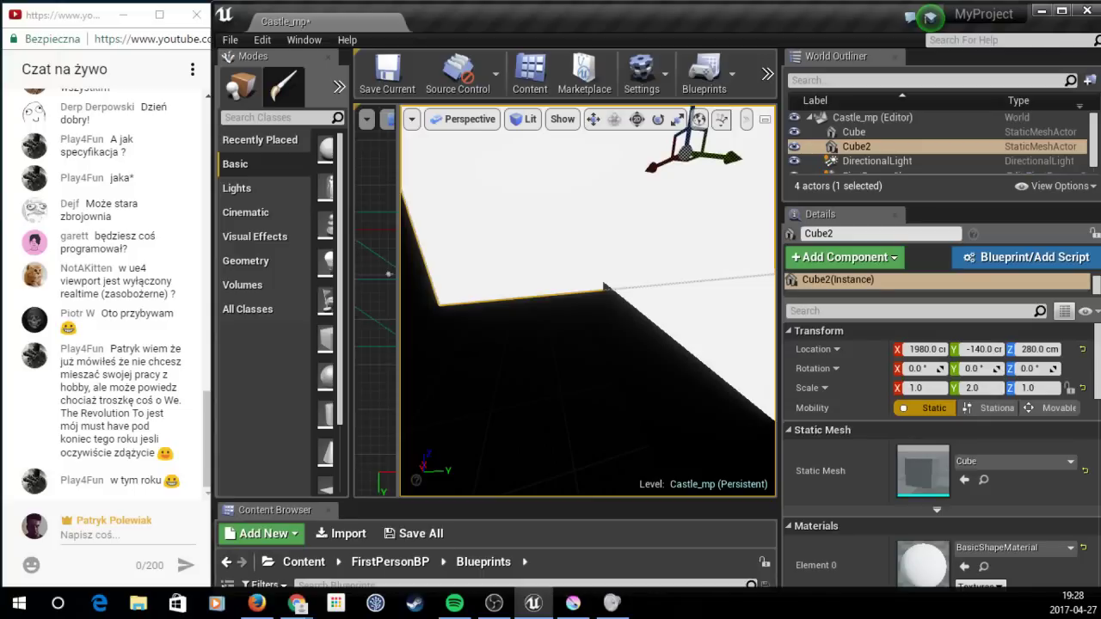
key("f")
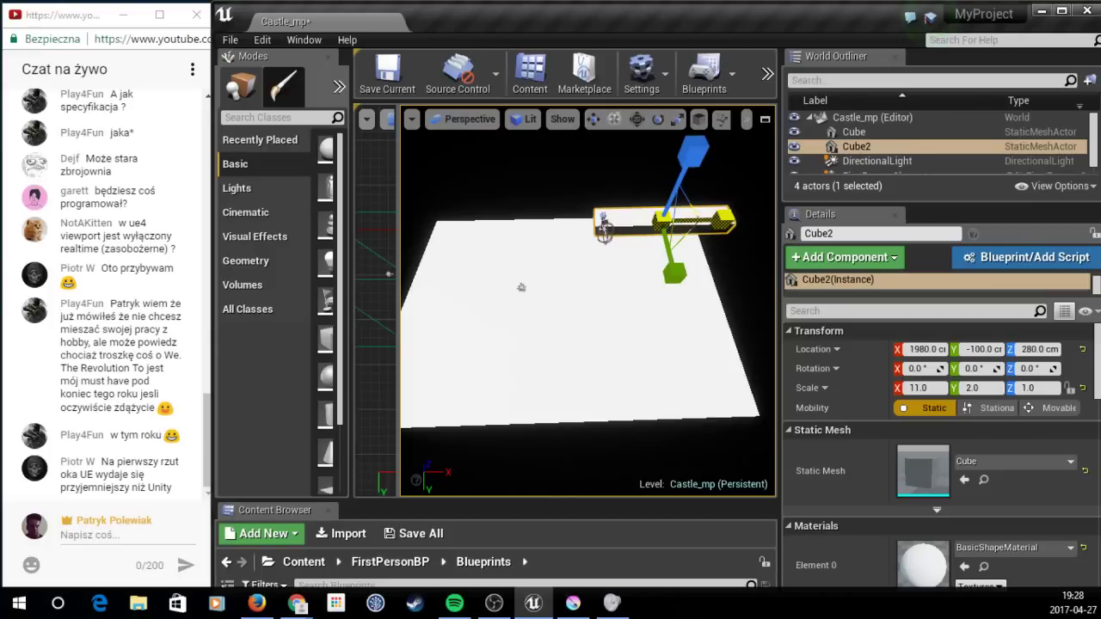
left_click_drag(399, 256, 645, 255)
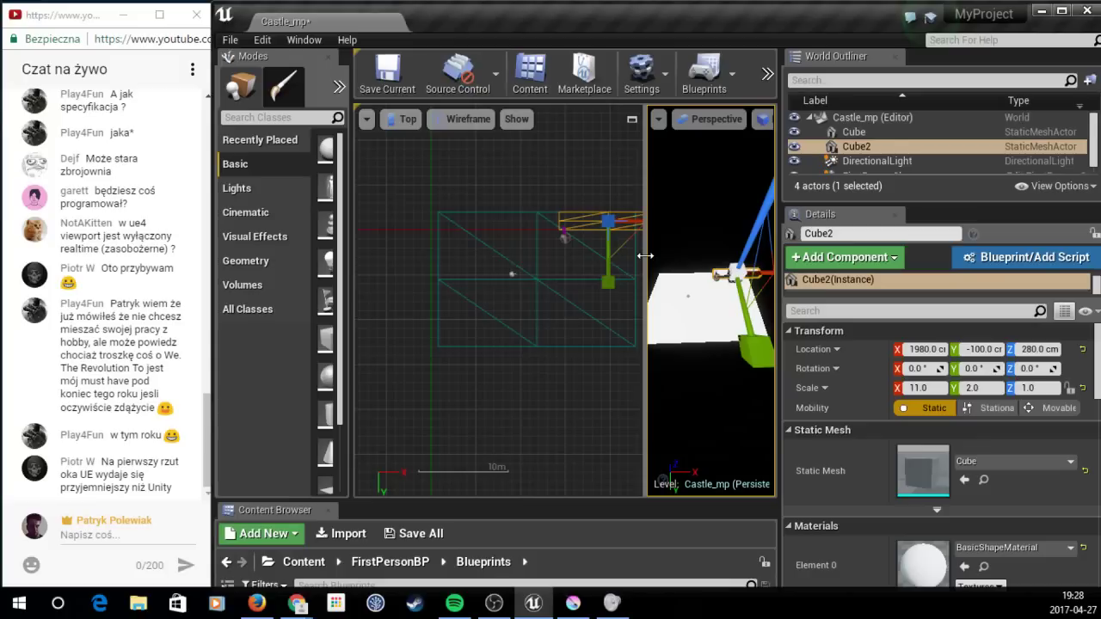
Step: Move Cube2 onto the floor's bottom edge at X scale 8.75 and Alt-drag a 90°-rotated copy, Cube3
left_click_drag(611, 225, 435, 348)
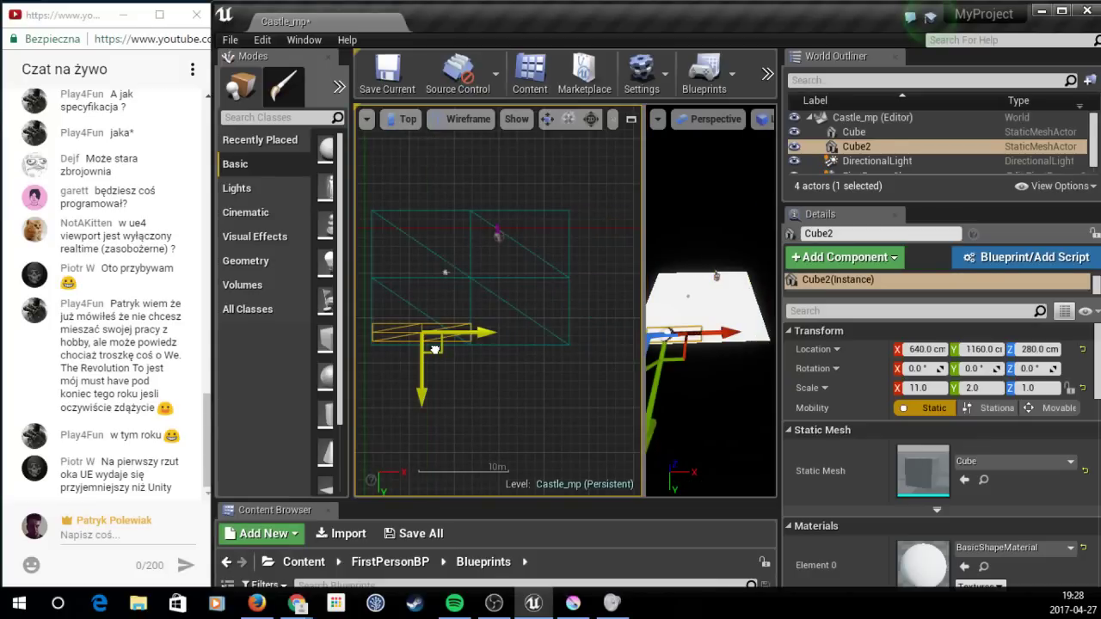
left_click_drag(435, 348, 577, 336)
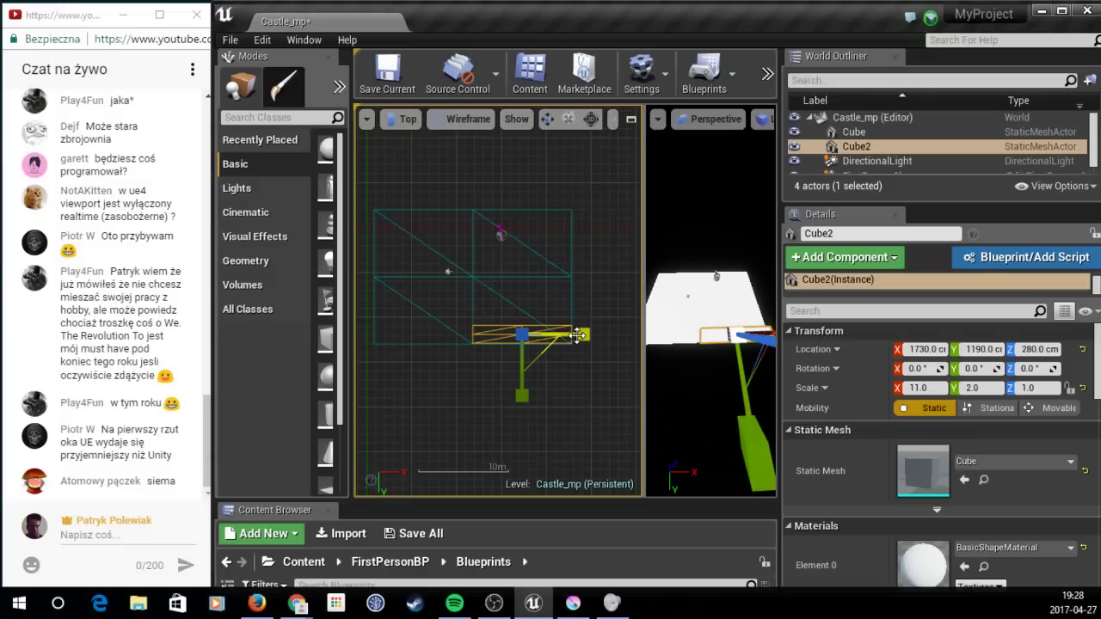
key("ctrl+z")
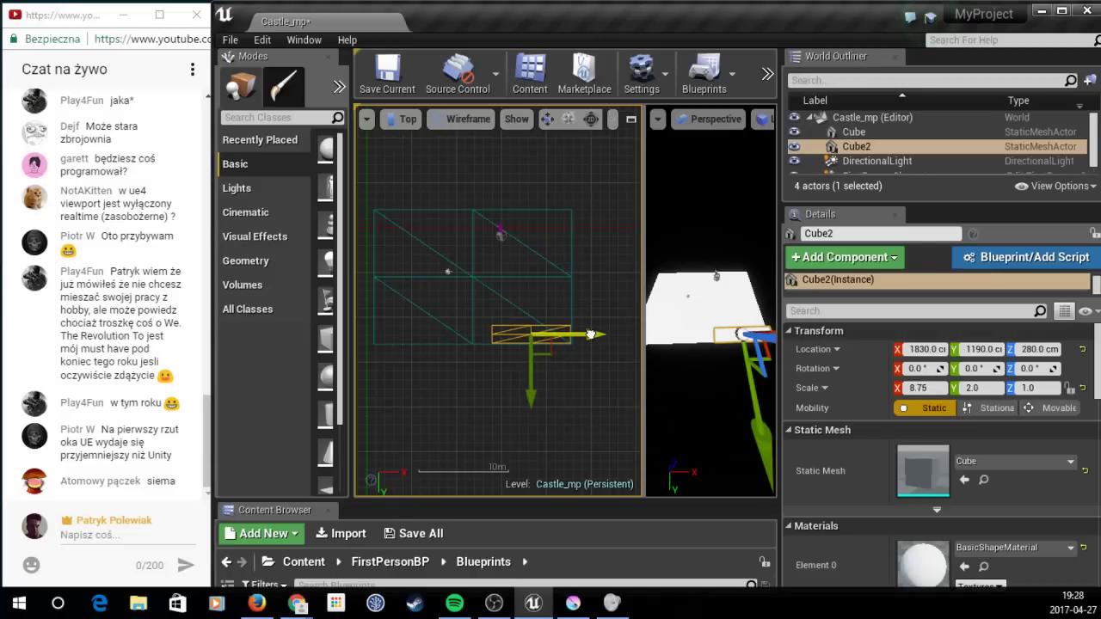
key("e")
mouse_move(613, 335)
left_mouse_down("alt")
mouse_move(551, 420)
mouse_move(532, 422)
left_mouse_up("alt")
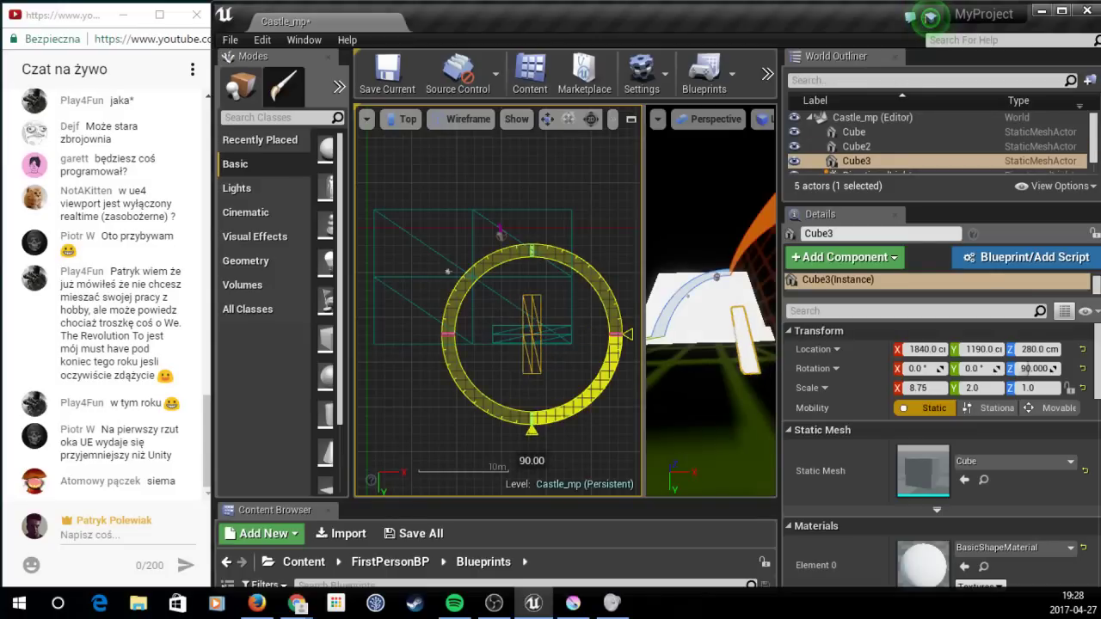
Step: Move the copied wall Cube3 onto the floor's right edge
key("w")
left_click_drag(547, 349, 580, 323)
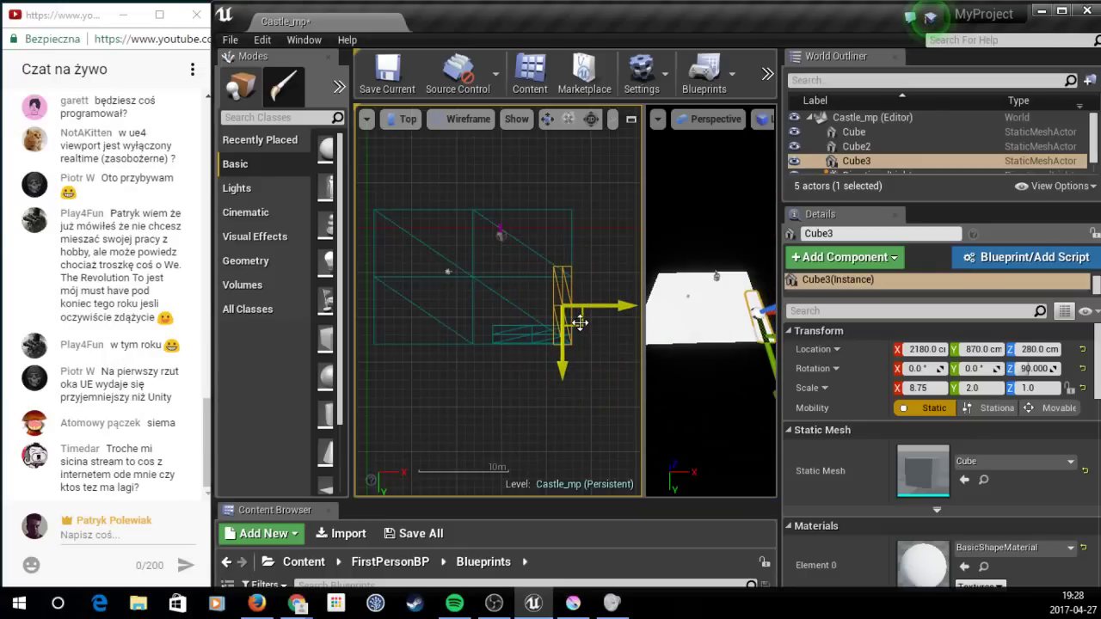
left_click_drag(562, 366, 563, 372)
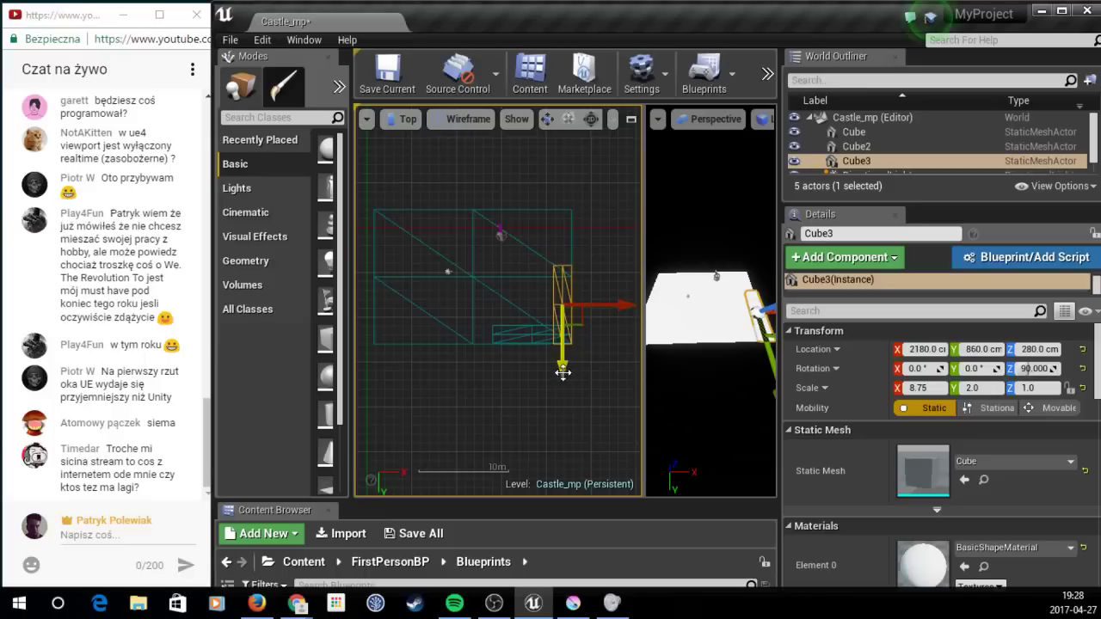
left_click(563, 378)
Step: Alt-rotate walls Cube2 and Cube3 to create rotated duplicates Cube4 and Cube5
left_click_drag(523, 333, 562, 348)
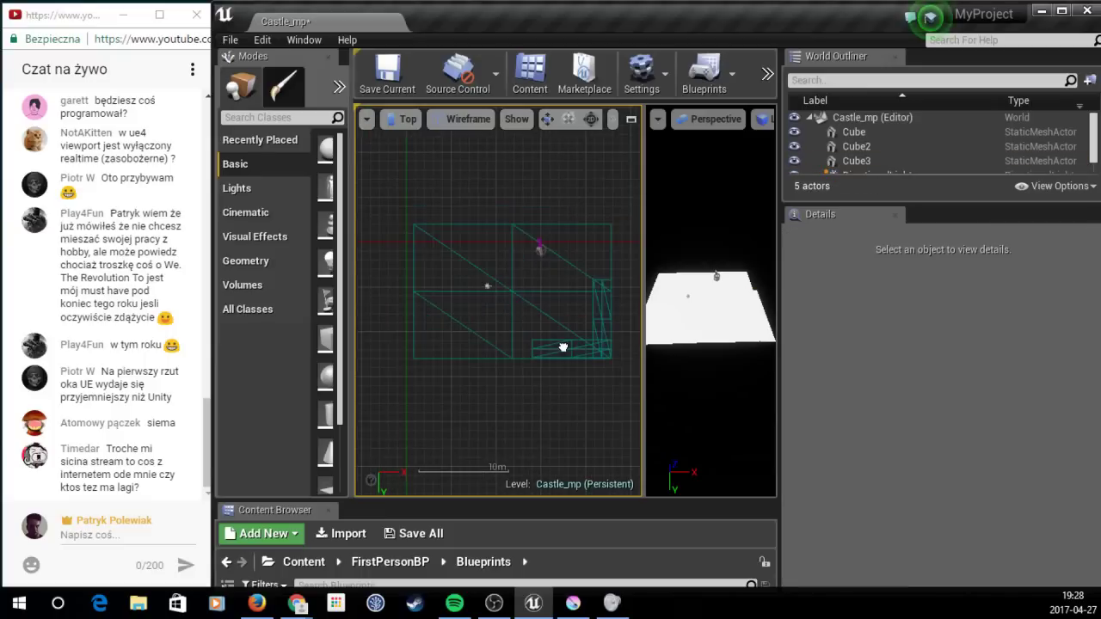
scroll(562, 347, "up", 2)
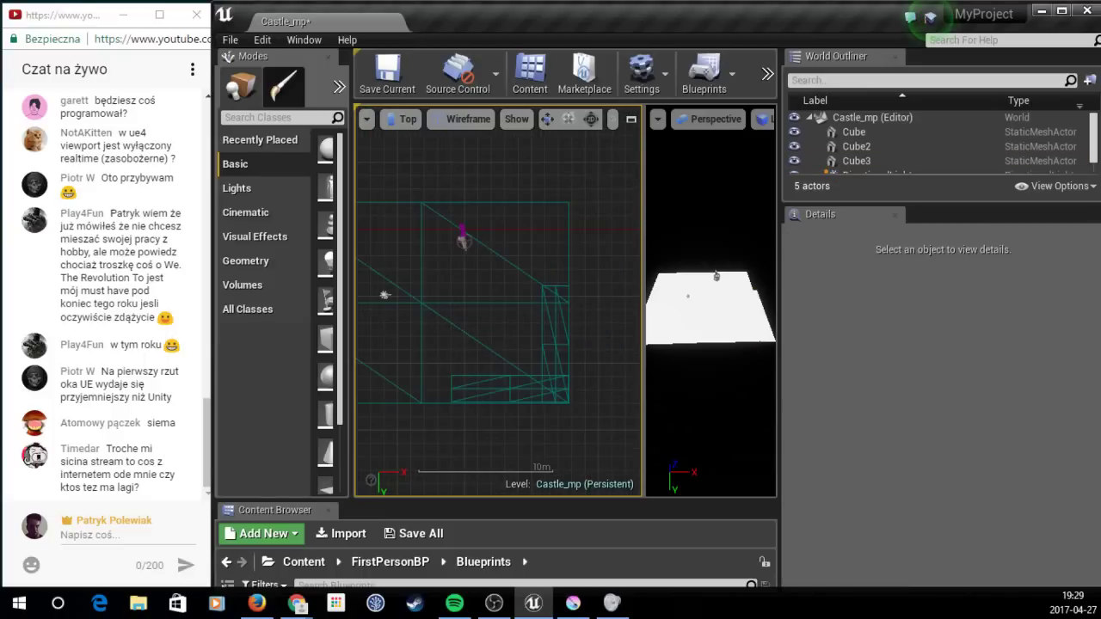
left_click_drag(547, 333, 616, 324)
left_click(616, 324)
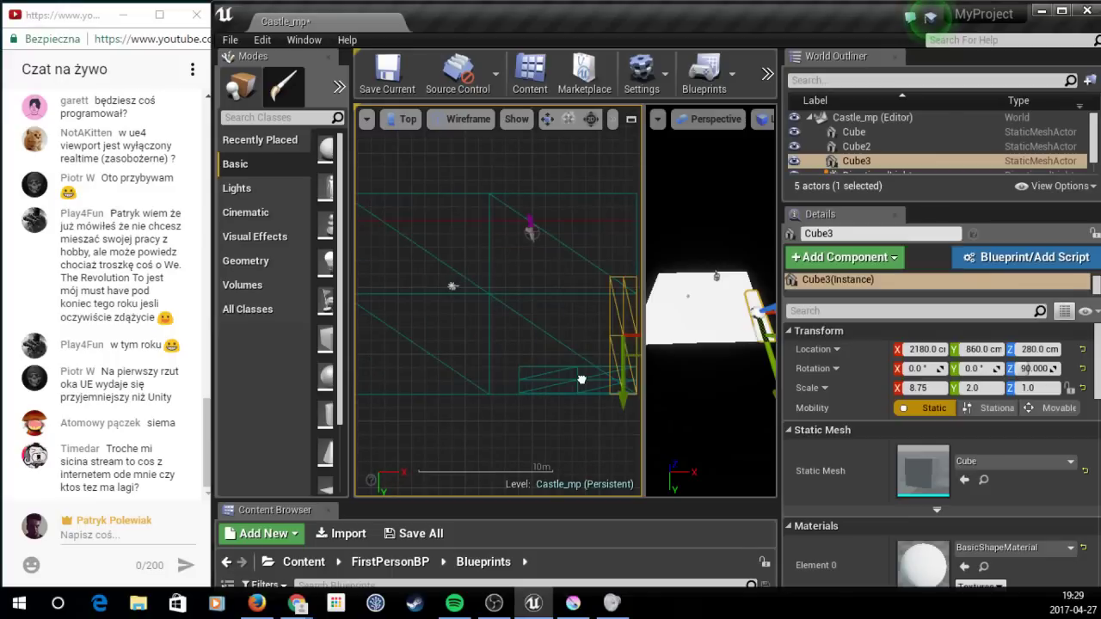
left_click(582, 379, "ctrl")
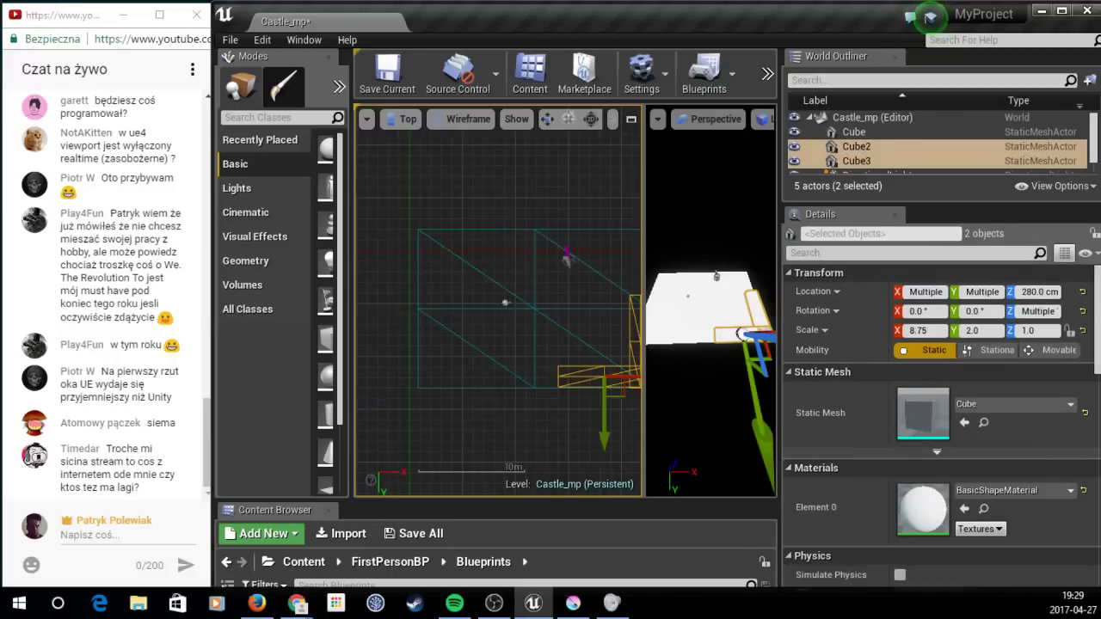
key("e")
mouse_move(602, 283)
left_mouse_down("alt")
mouse_move(547, 258)
mouse_move(663, 403)
left_mouse_up("alt")
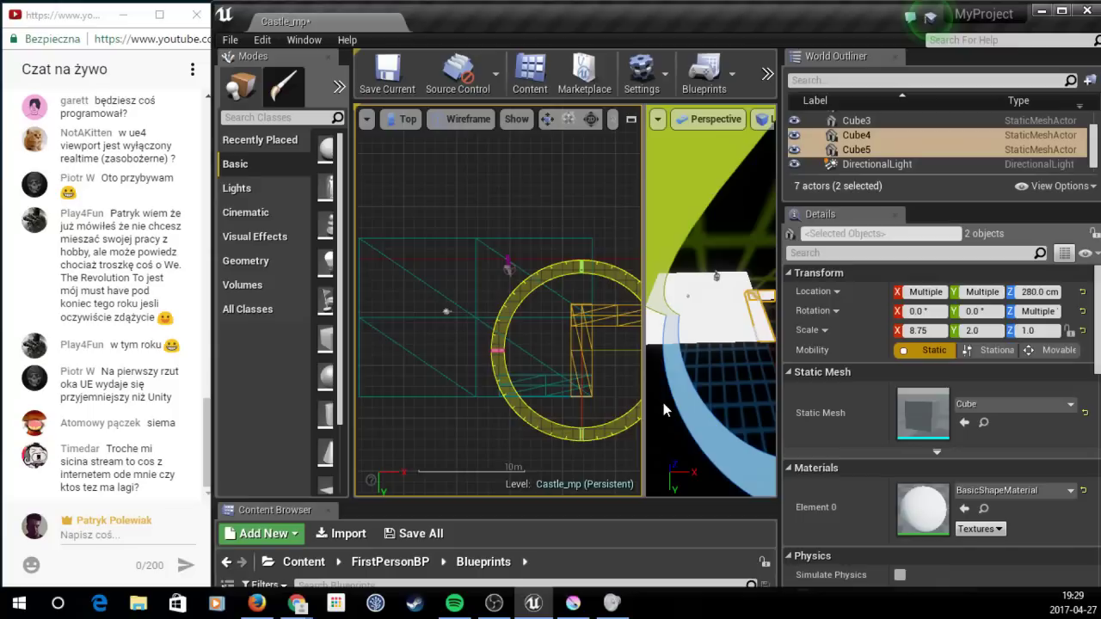
Step: Move Cube4 and Cube5 onto the floor's remaining edges to close the enclosure
key("w")
left_click_drag(594, 366, 465, 347)
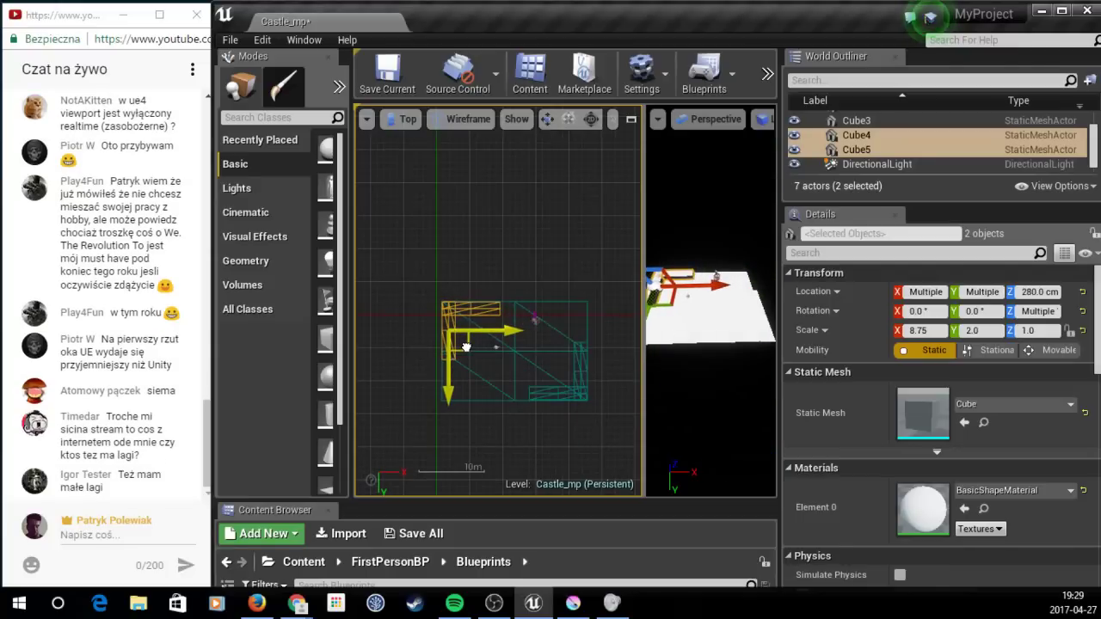
left_click(472, 255)
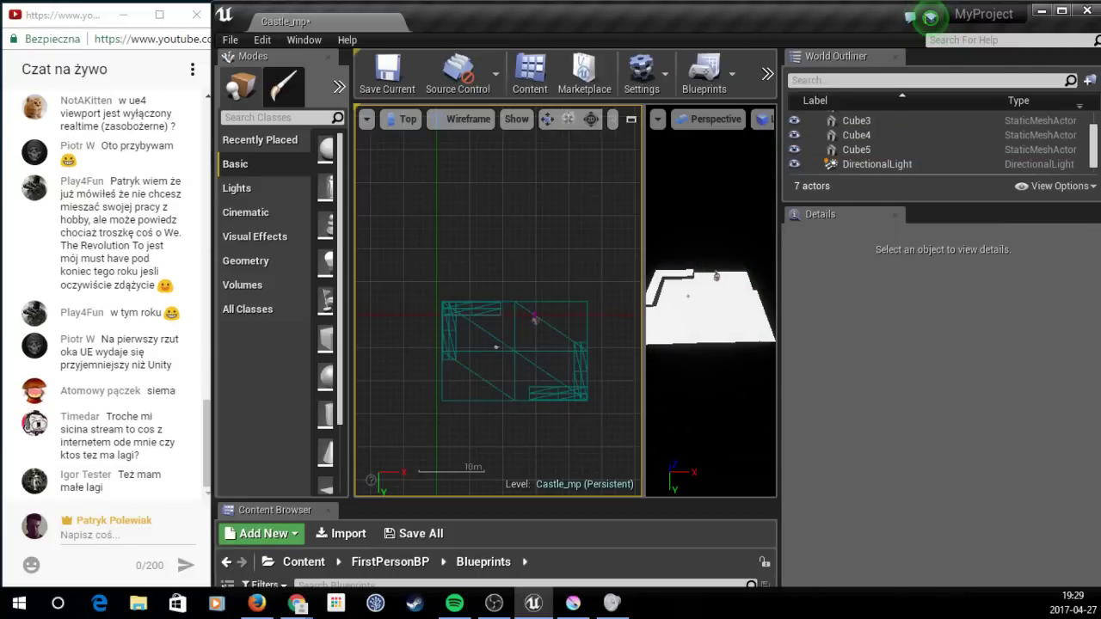
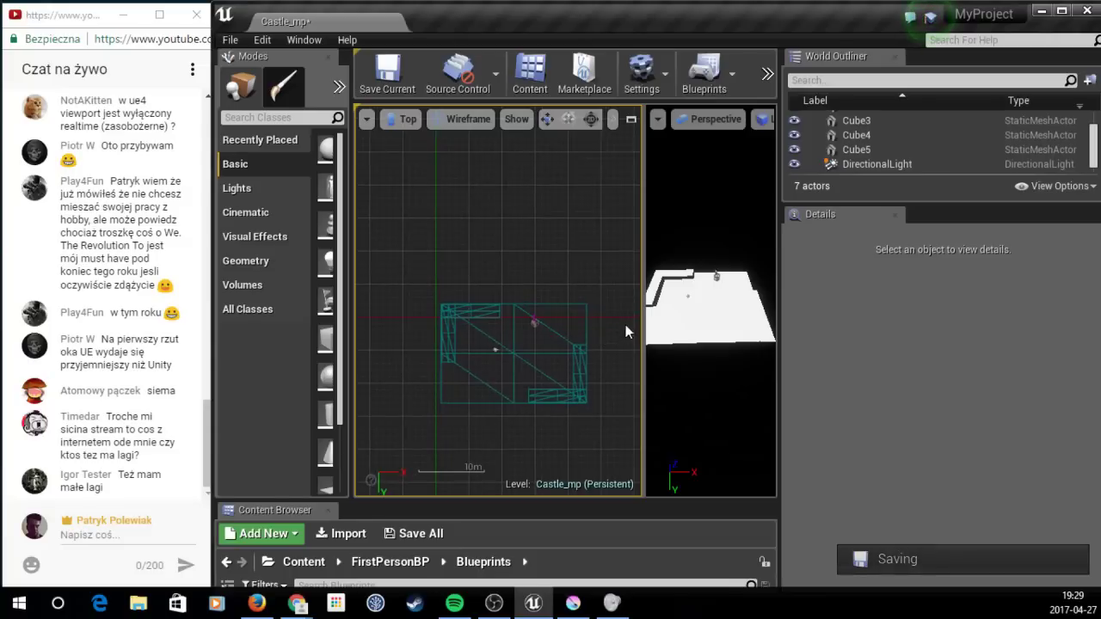
Step: Widen the Perspective viewport, then select Cube4 and frame it up close from a low orbit
left_click_drag(643, 327, 508, 332)
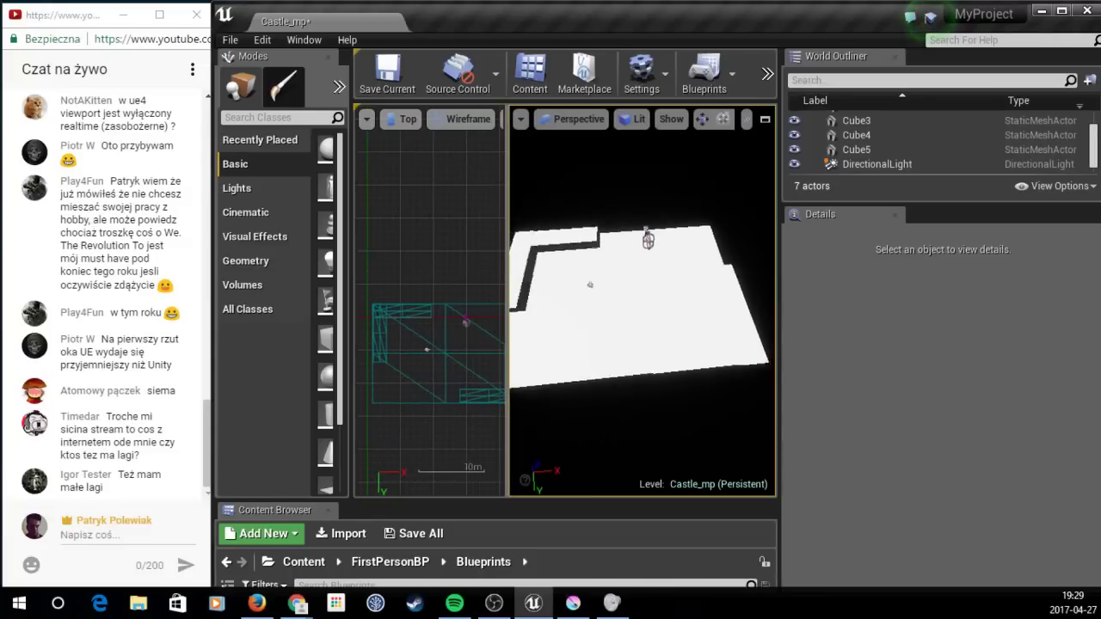
mouse_move(642, 301)
right_mouse_down()
mouse_move(642, 258)
mouse_move(642, 284)
right_mouse_up()
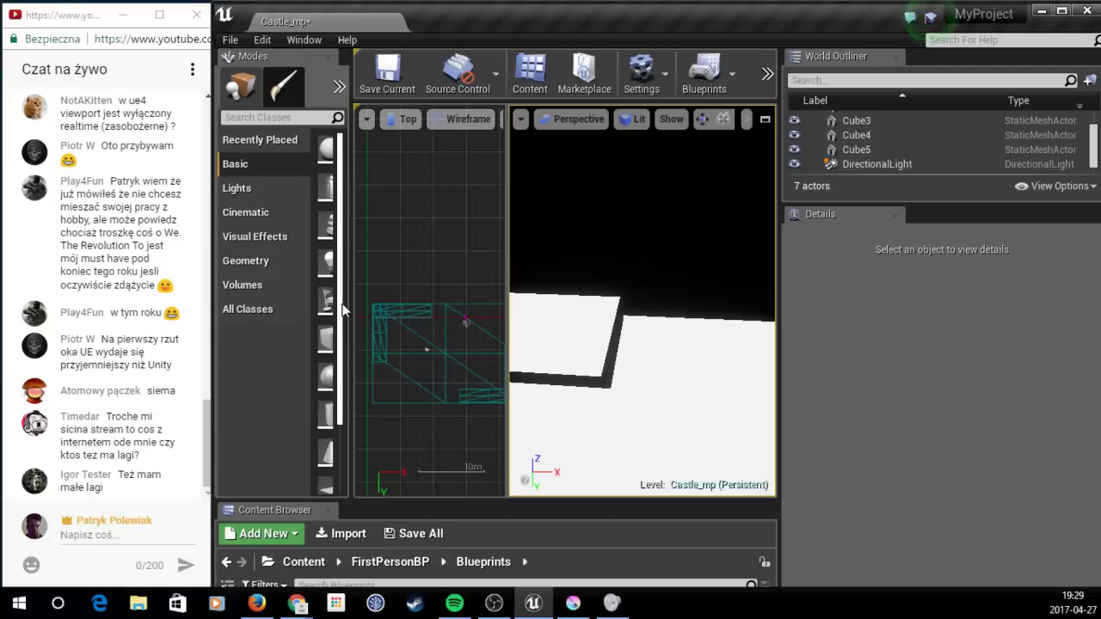
left_click(450, 303)
key("f")
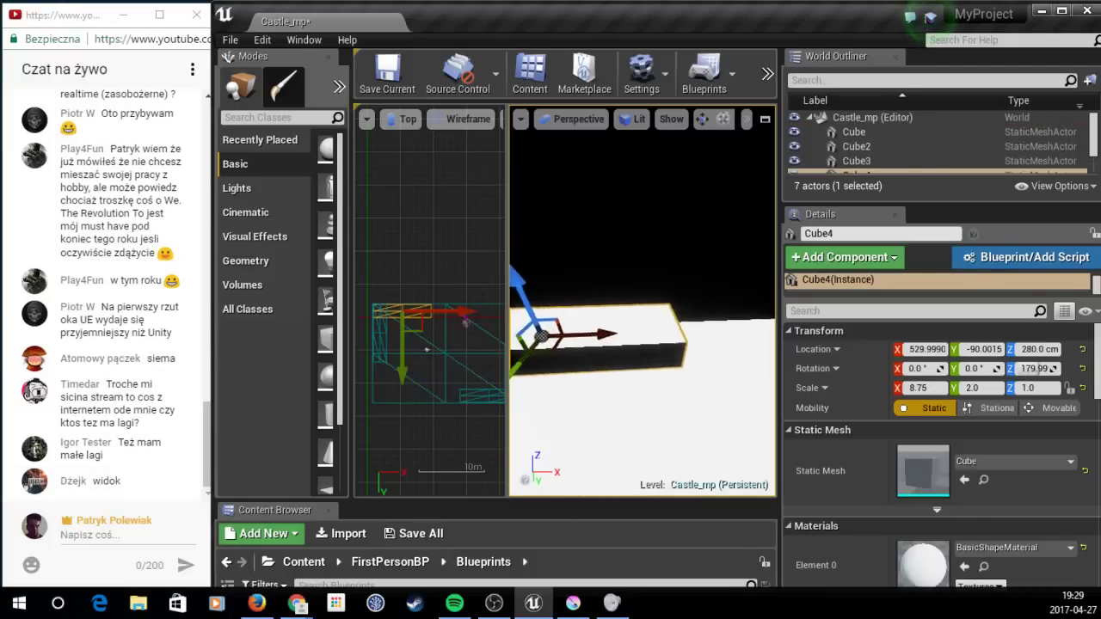
left_click_drag(602, 344, 688, 344, "alt")
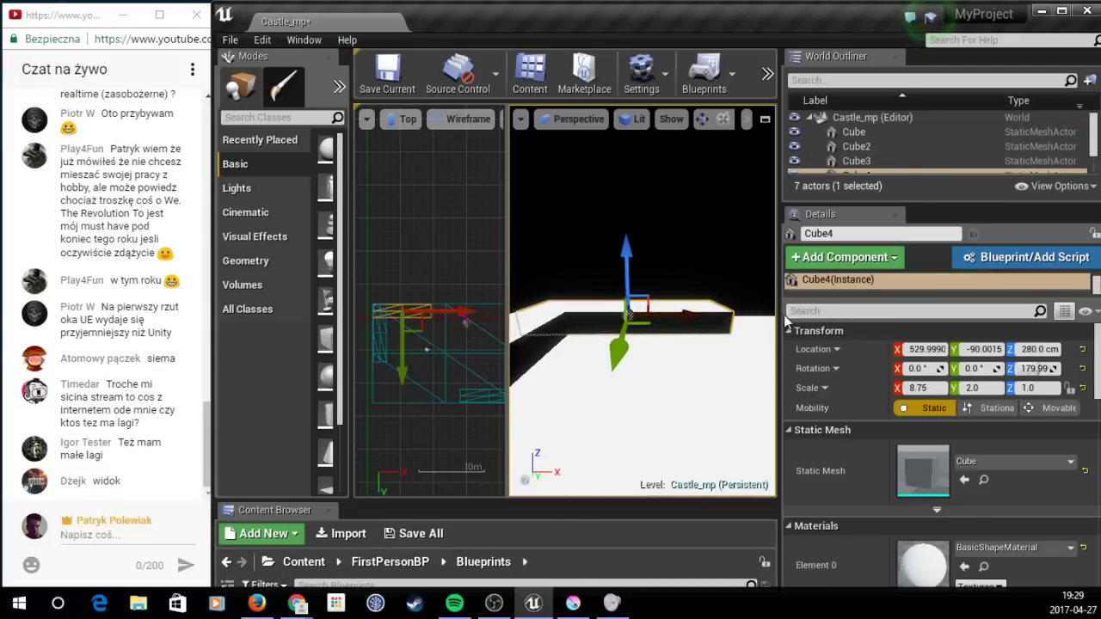
left_click_drag(786, 321, 915, 321)
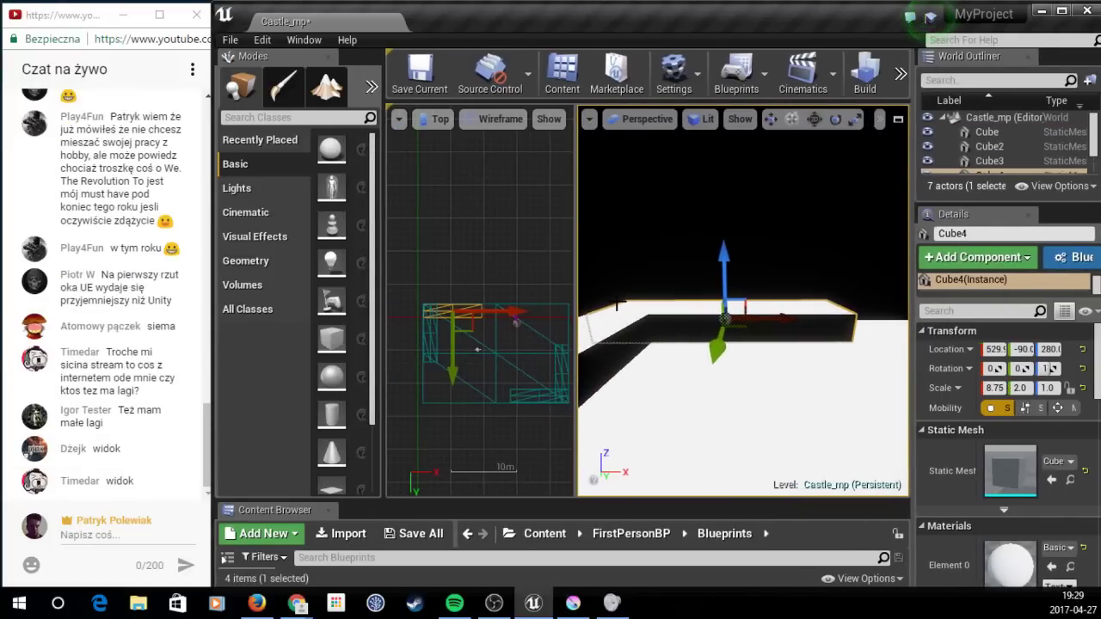
left_click_drag(575, 306, 483, 306)
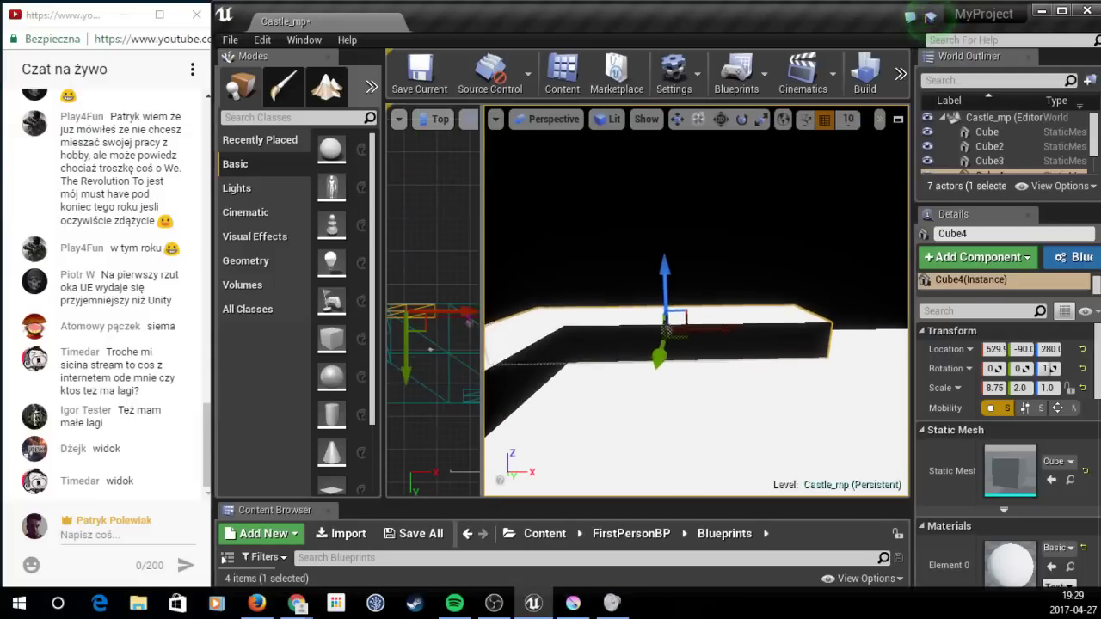
left_click_drag(740, 266, 740, 266, "alt")
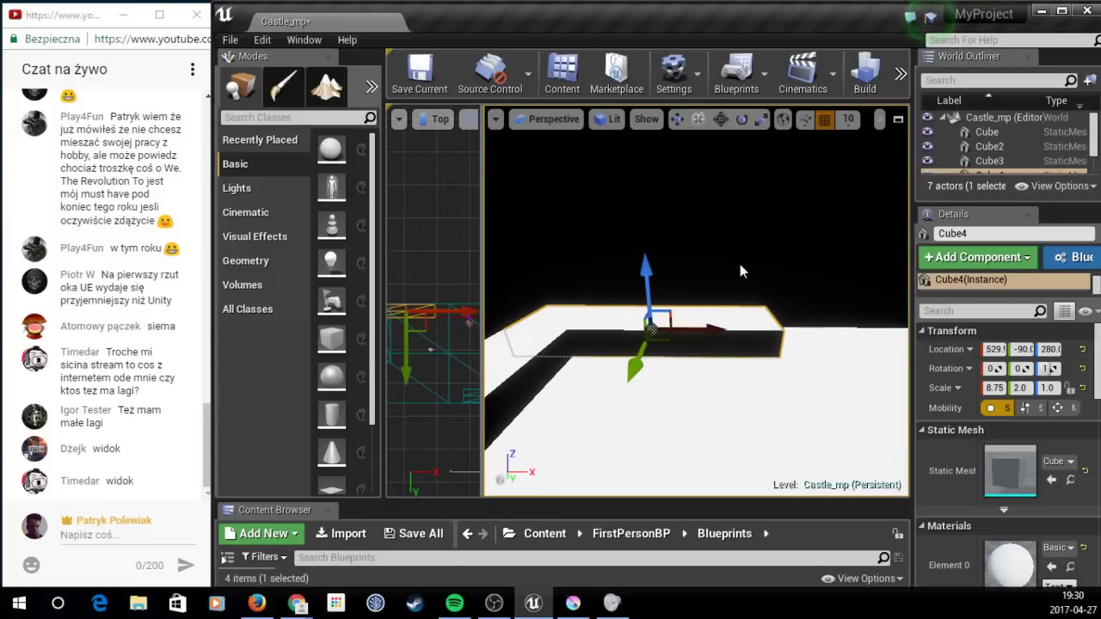
Step: Duplicate Cube4 and tilt the copy about 40 degrees into a slope
key("ctrl+w")
key("e")
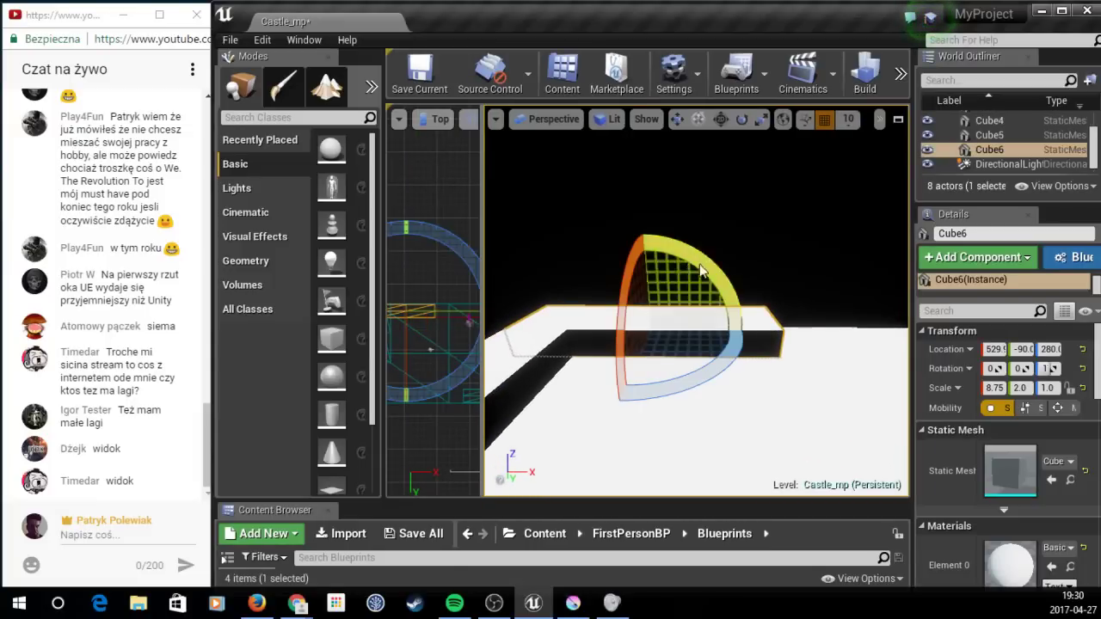
mouse_move(701, 271)
left_mouse_down()
mouse_move(714, 277)
mouse_move(688, 284)
left_mouse_up()
key("ctrl+z")
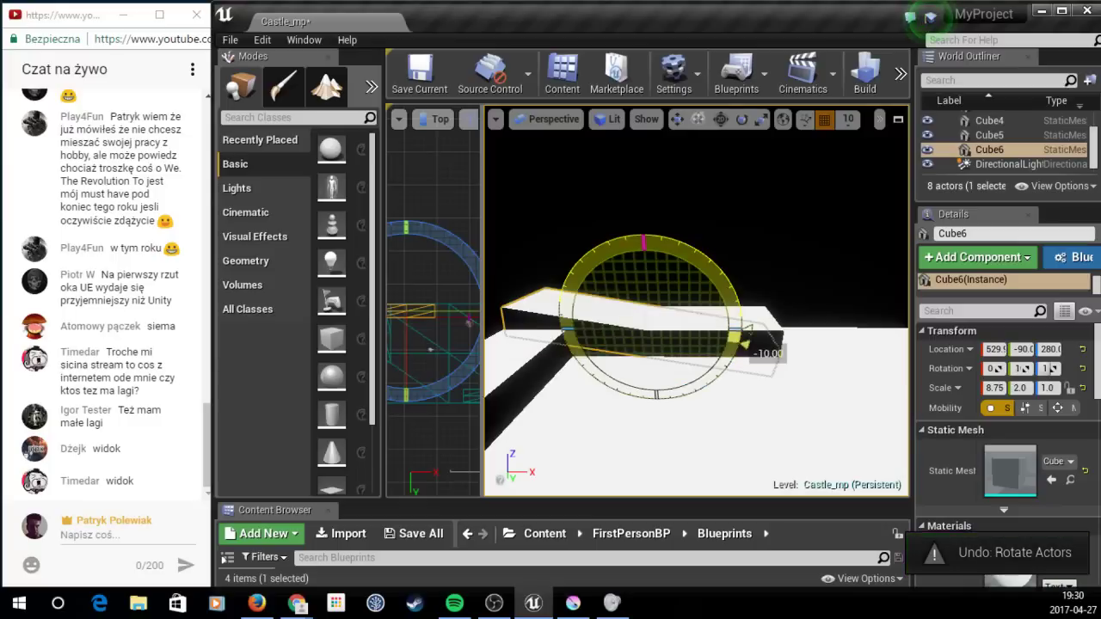
mouse_move(768, 353)
left_mouse_down()
mouse_move(738, 397)
mouse_move(706, 272)
left_mouse_up()
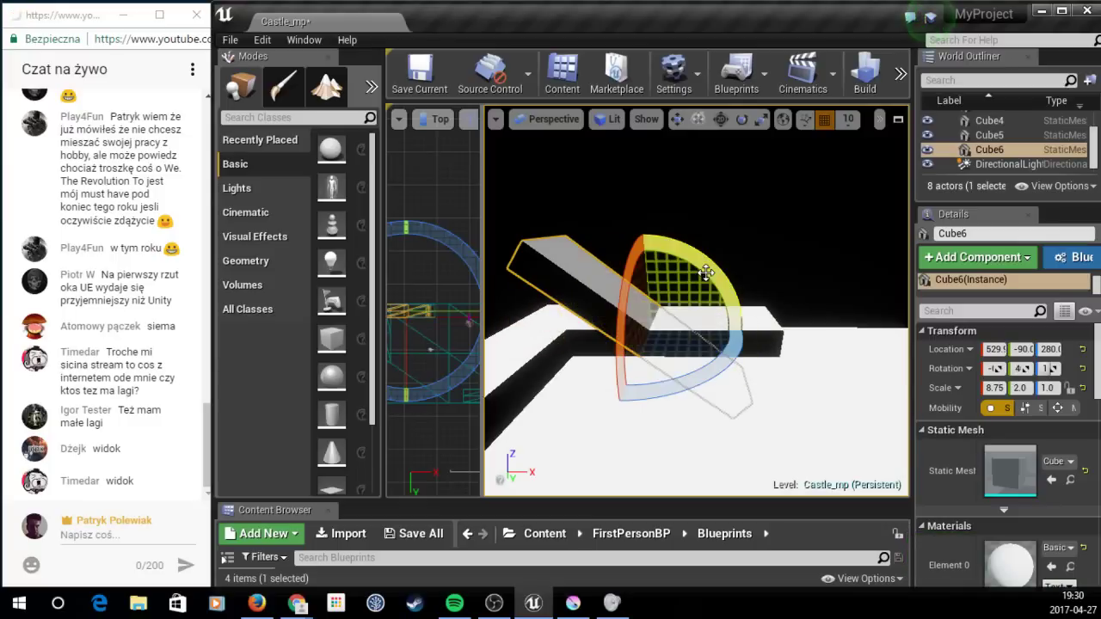
Step: Move the ramp to the walkway's far end and start a play test
key("w")
left_click_drag(645, 336, 858, 375)
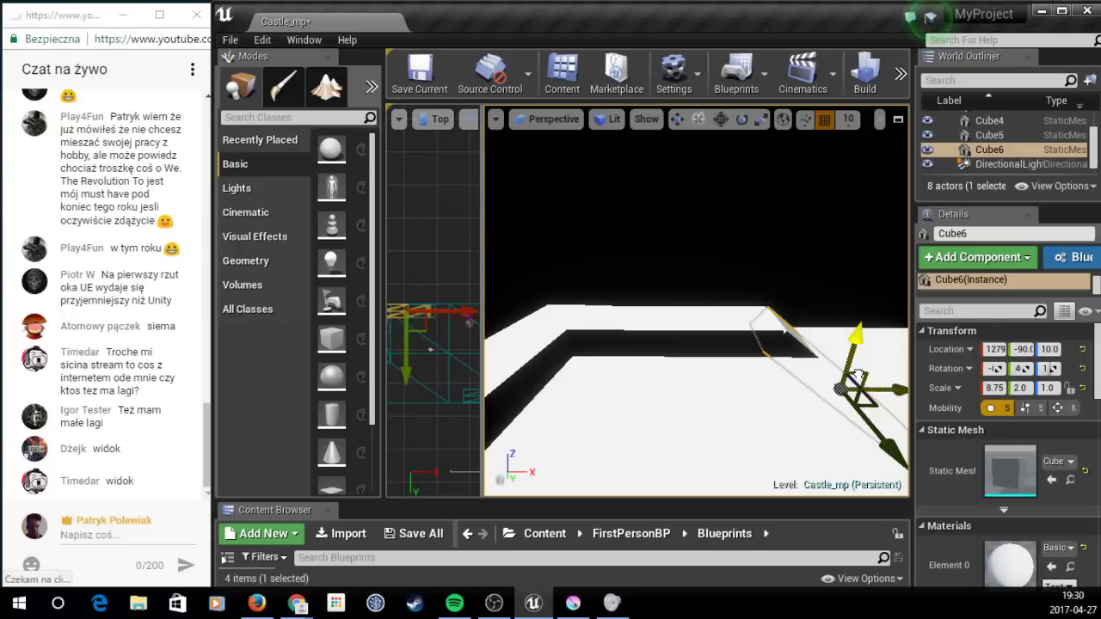
key("f")
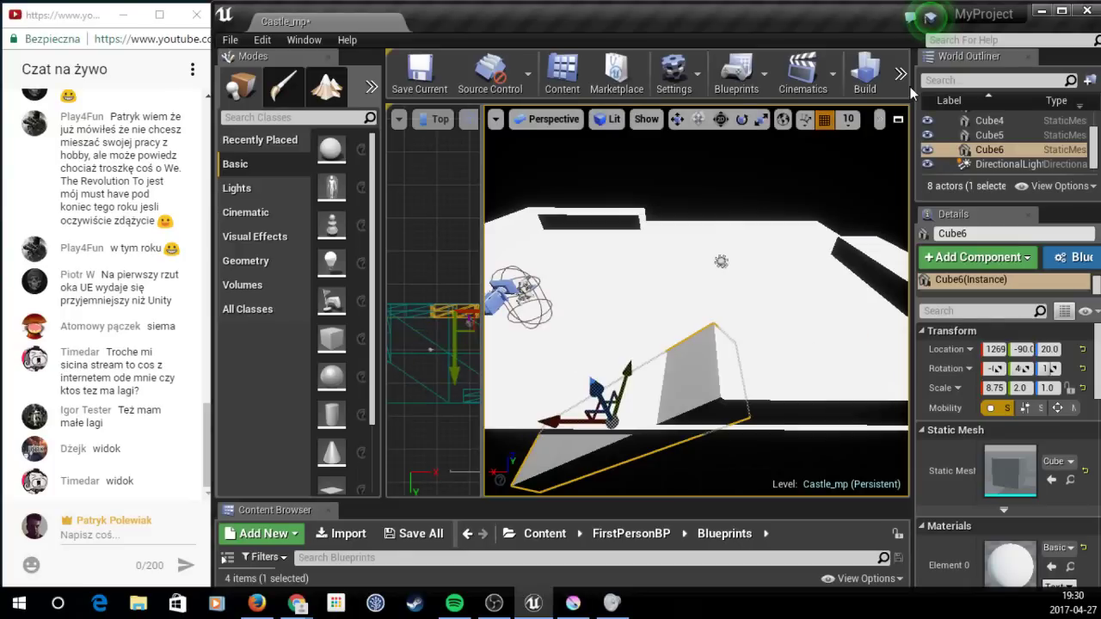
key("alt+p")
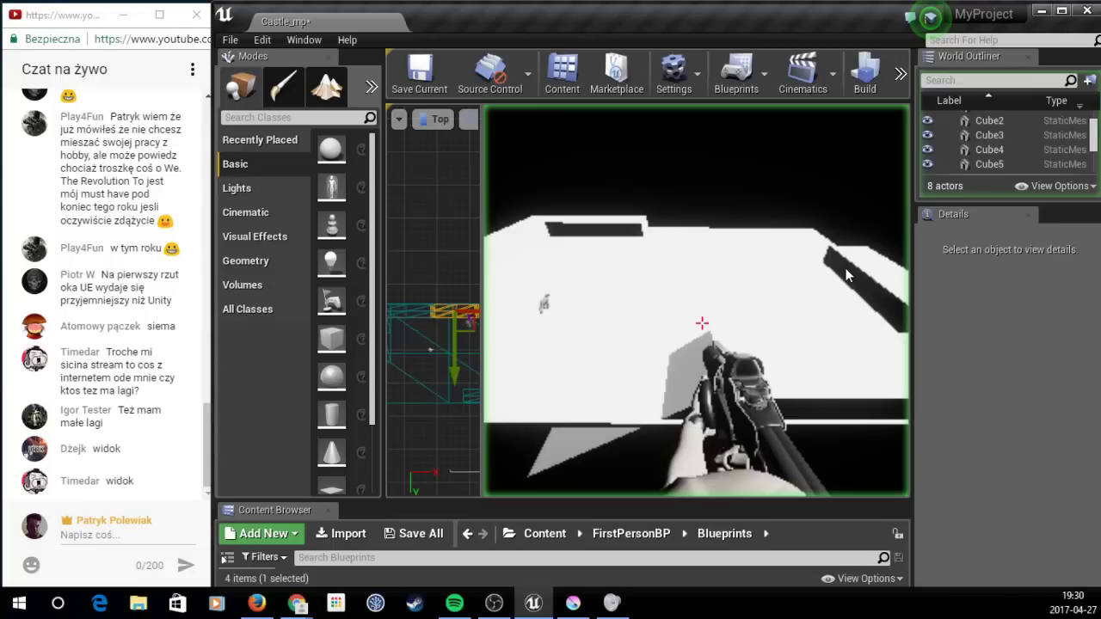
Step: Stop the play test, run a second one to walk the ramp, then exit to the editor
key("Escape")
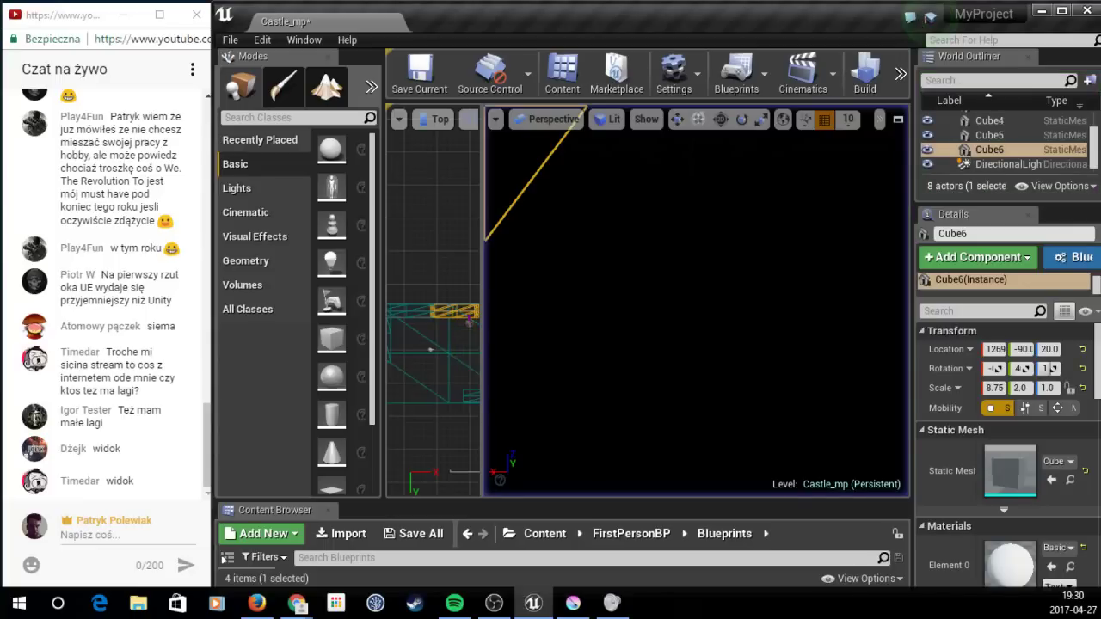
key("alt+p")
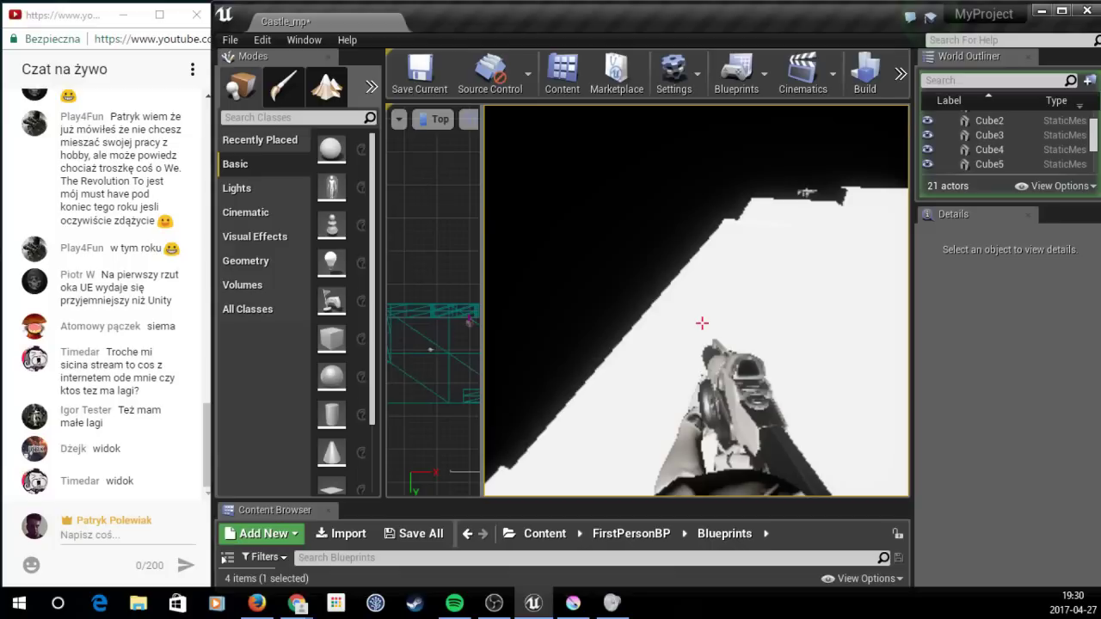
key("Escape")
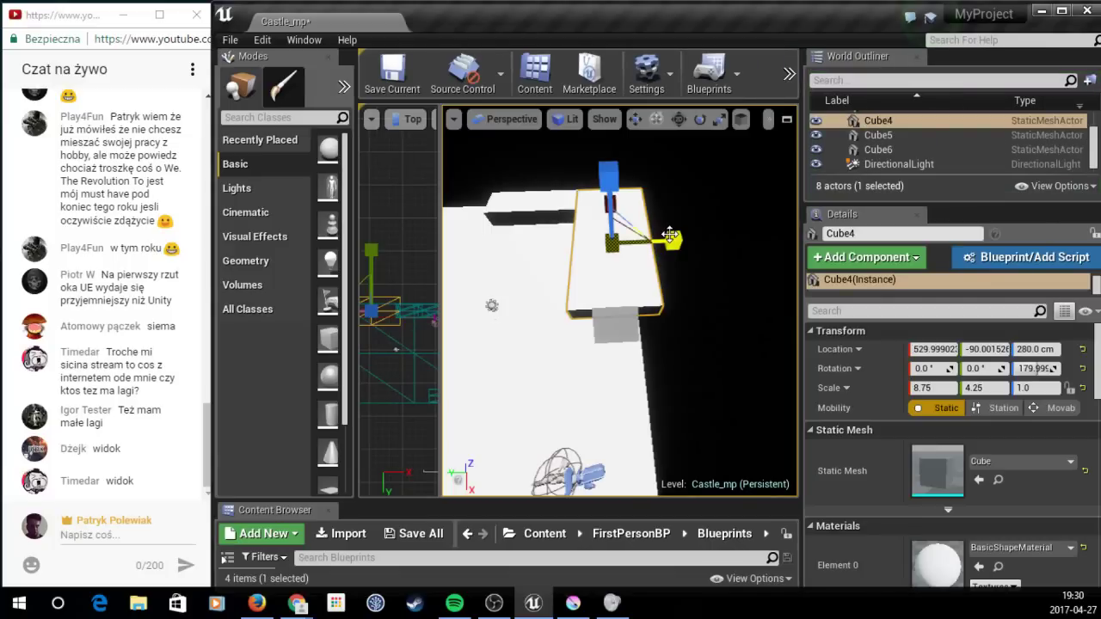
Step: Set the walkway cube's Scale Y to 4.0
left_click(985, 388)
type("4.0")
key("Return")
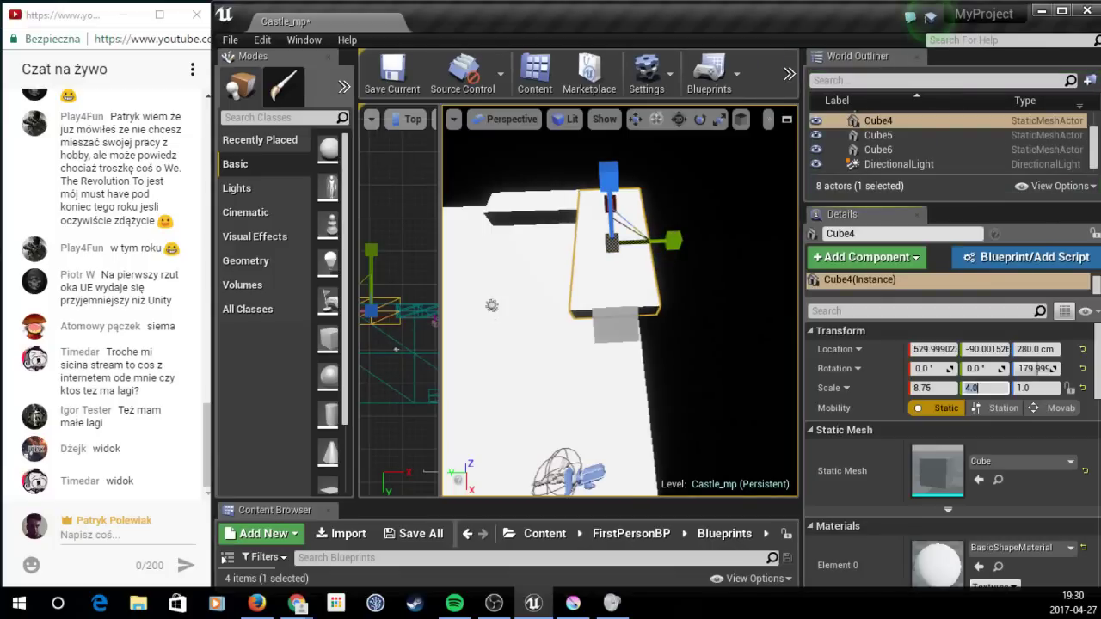
Step: Fly in to inspect the wall, then delete the ramp Cube6
right_click_drag(573, 258, 572, 258)
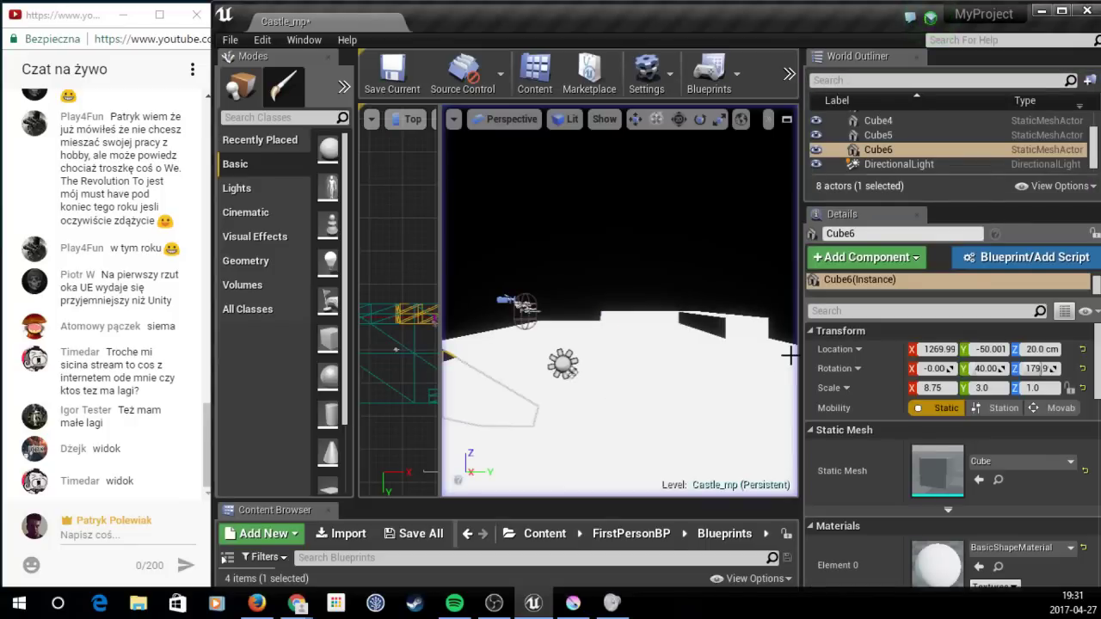
right_click_drag(790, 355, 757, 344)
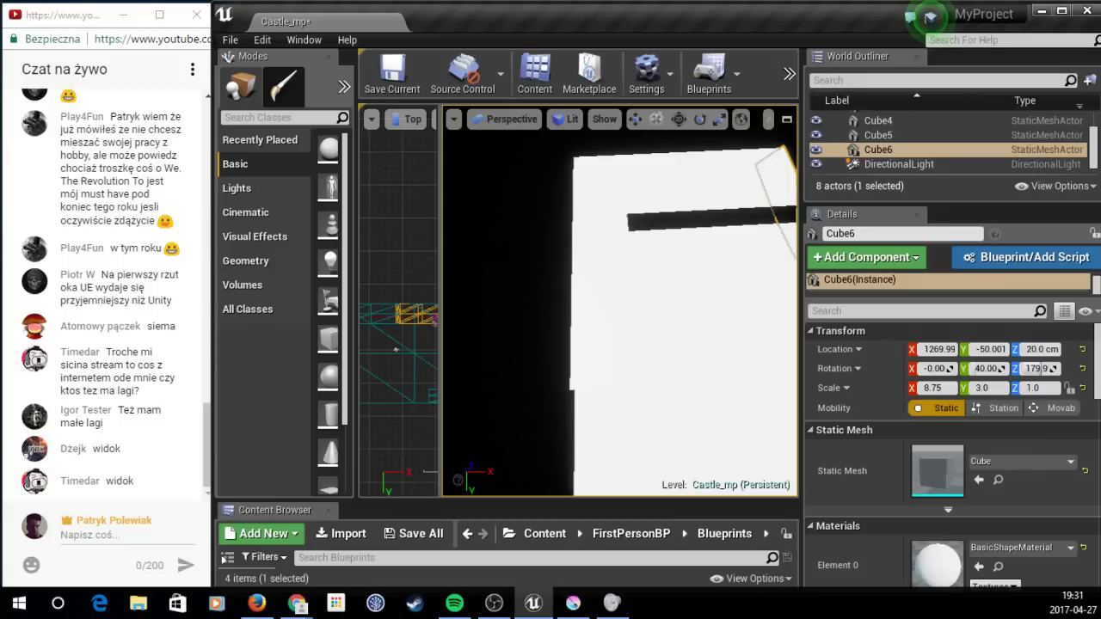
key("Delete")
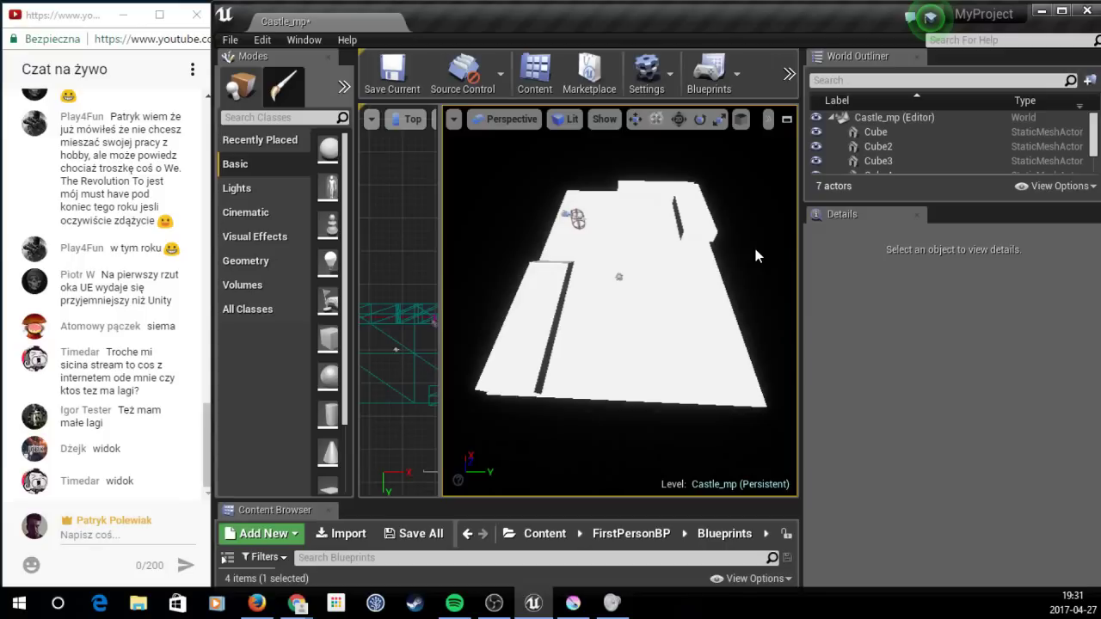
Step: Copy the wall piece, rotate the copies about 100 degrees and place them on the floor's left edge
key("ctrl+z")
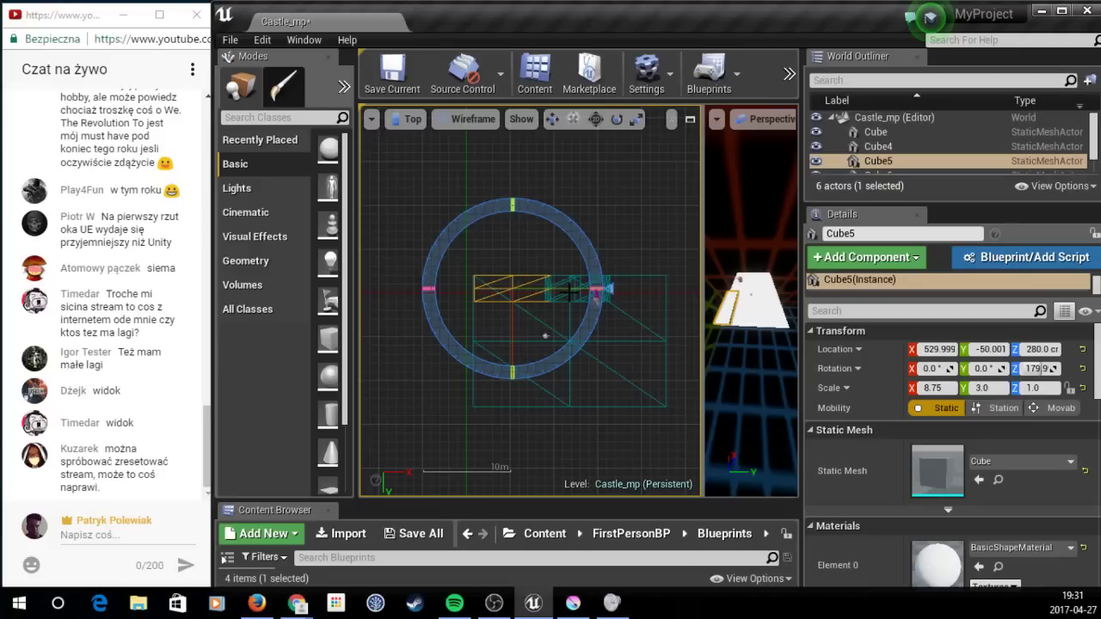
left_click_drag(567, 293, 618, 379, "alt")
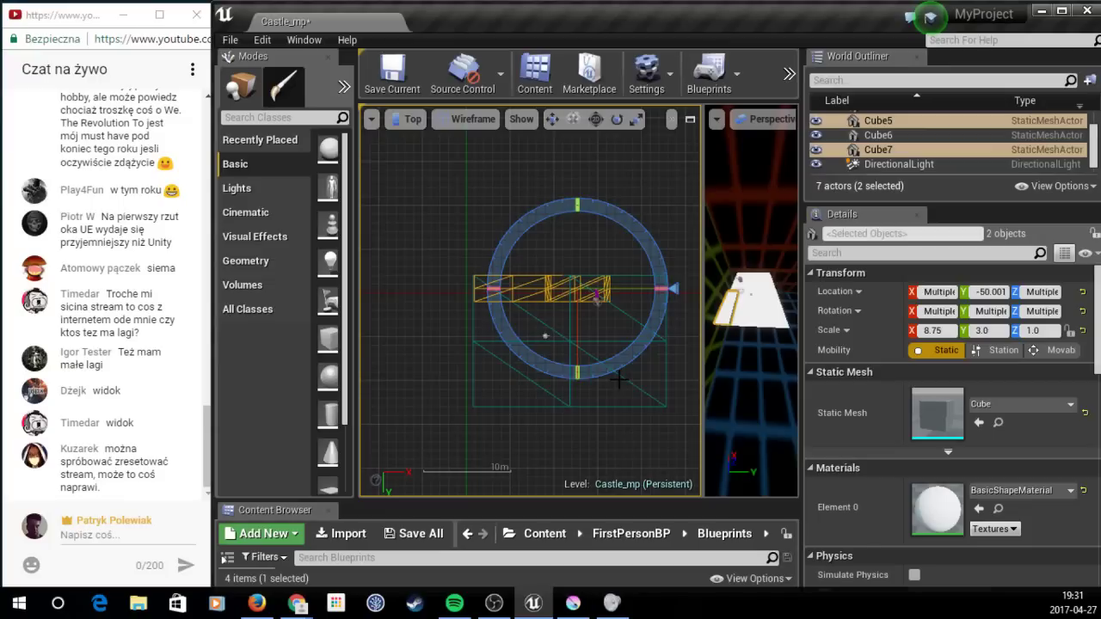
mouse_move(618, 378)
left_mouse_down()
mouse_move(560, 383)
mouse_move(658, 361)
left_mouse_up()
key("w")
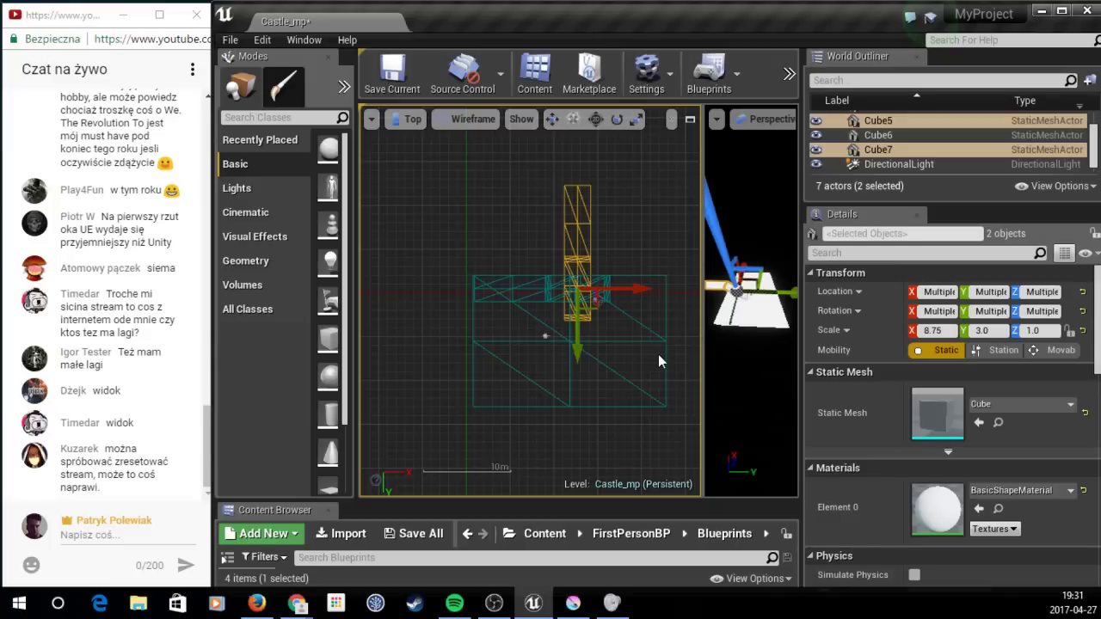
left_click_drag(592, 304, 502, 347)
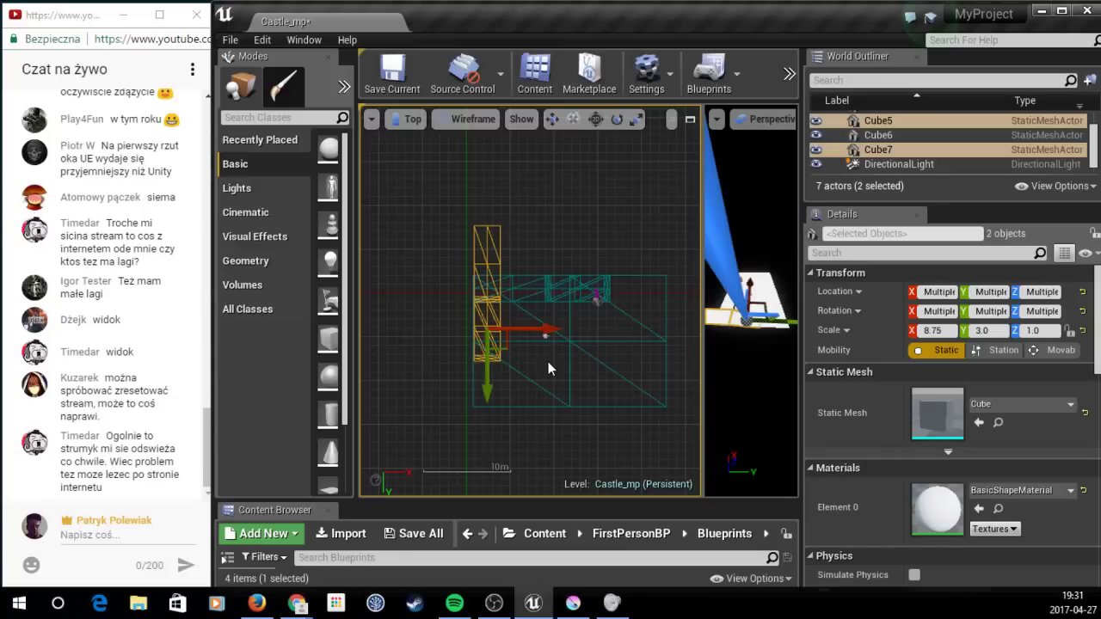
key("ctrl+z")
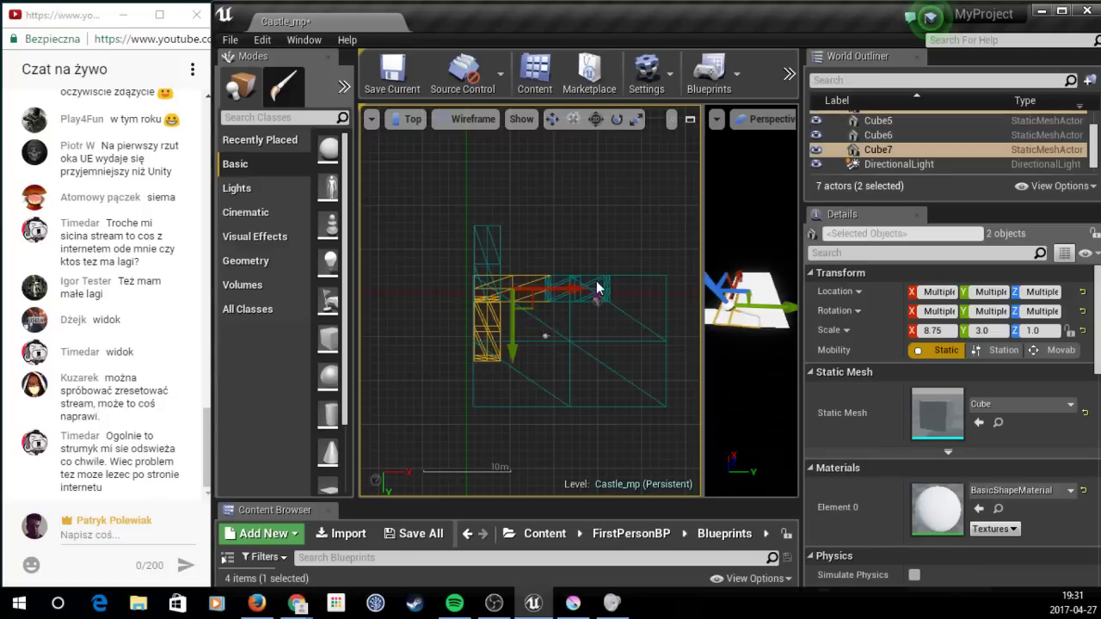
left_click(596, 281, "ctrl")
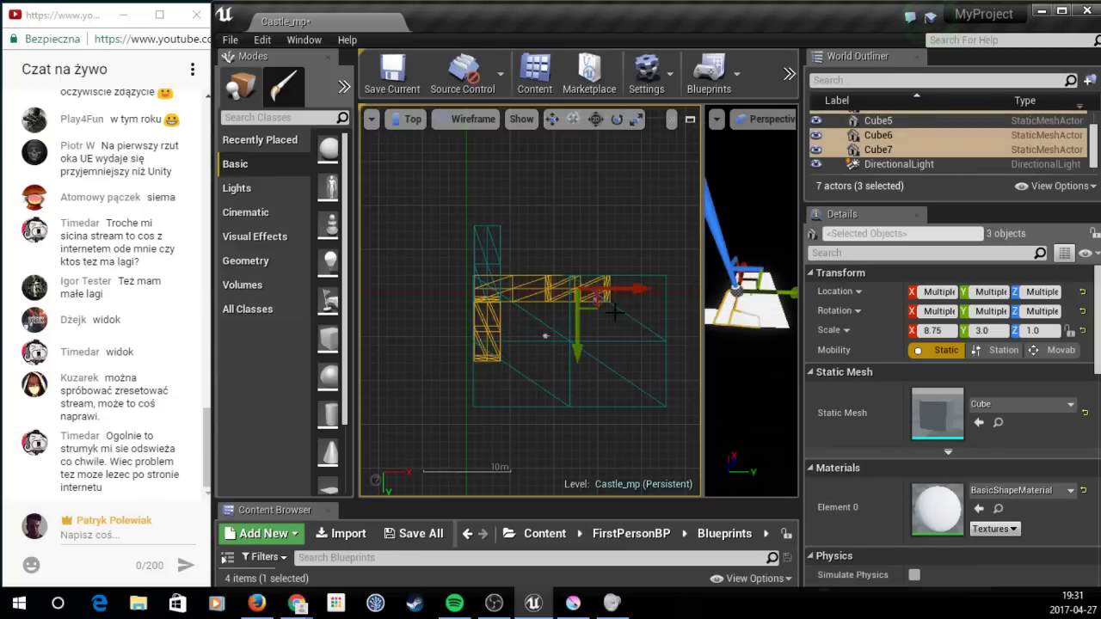
Step: Duplicate the three wall pieces, turn them -190 degrees and place them along the bottom-right edge
key("ctrl+w")
key("e")
mouse_move(595, 399)
left_mouse_down()
mouse_move(447, 360)
mouse_move(451, 387)
left_mouse_up()
key("w")
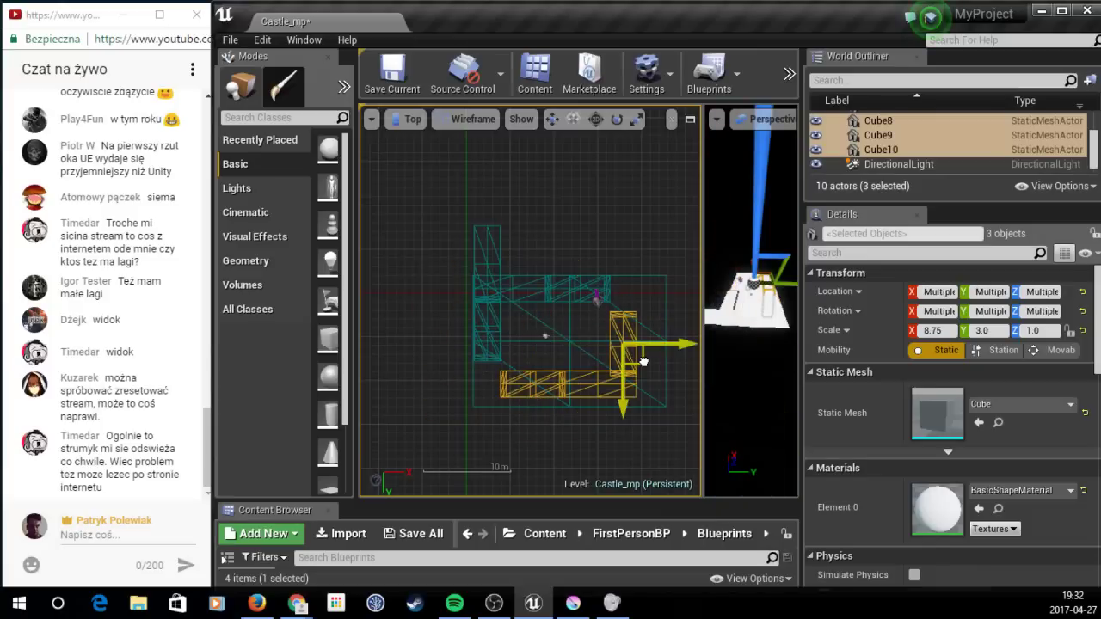
mouse_move(538, 360)
left_mouse_down()
mouse_move(676, 369)
mouse_move(682, 389)
left_mouse_up()
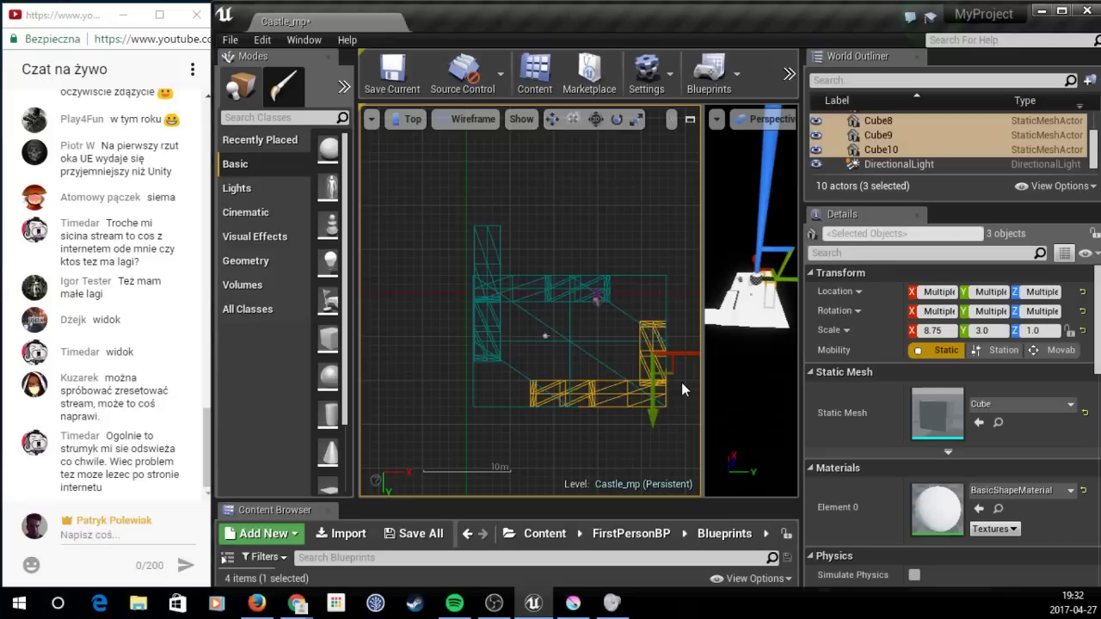
left_click(685, 399)
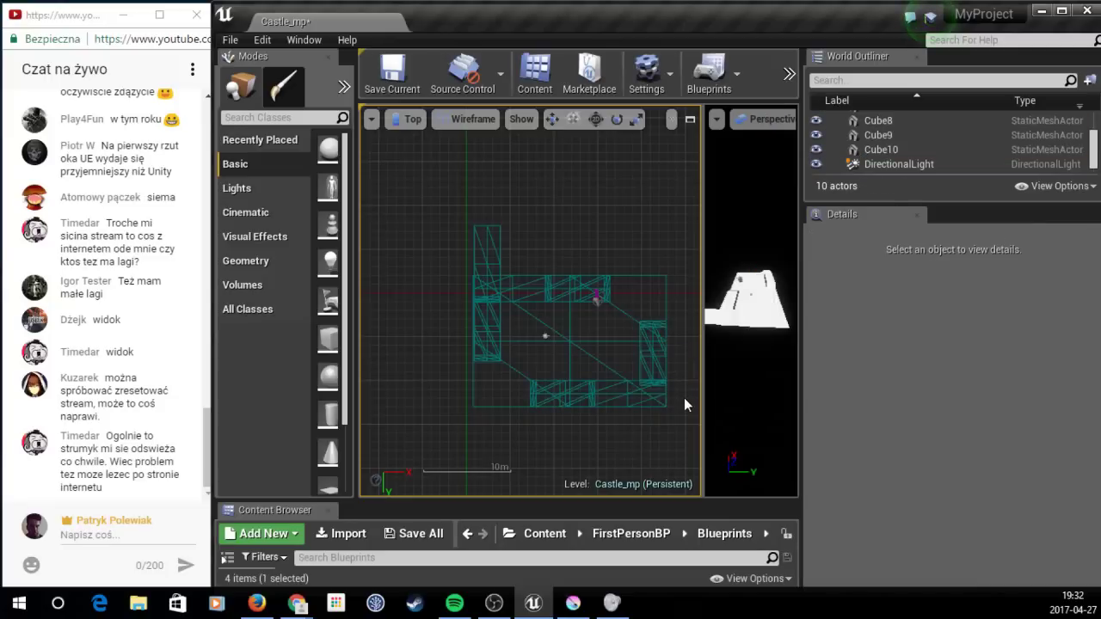
Step: Save the level and widen the Perspective view to look across the floor
key("ctrl+s")
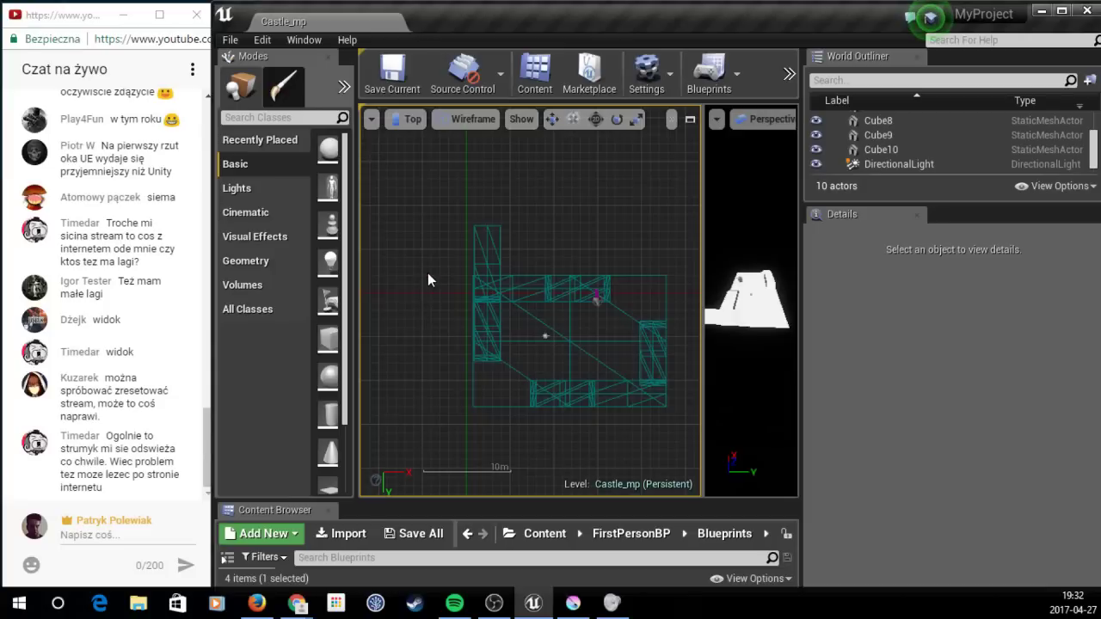
left_click_drag(703, 311, 389, 320)
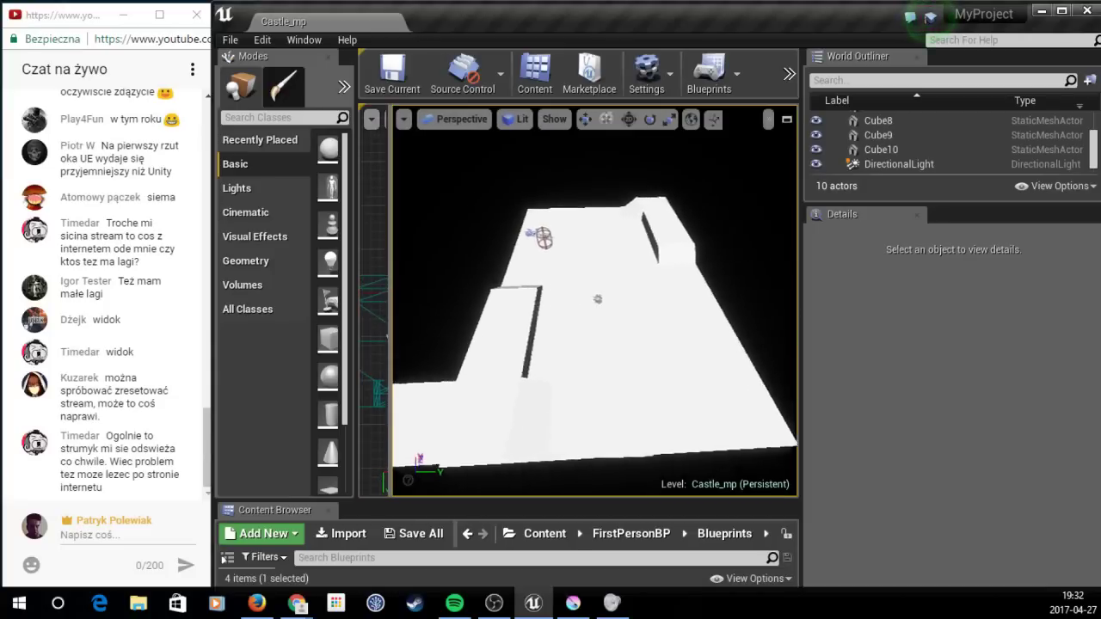
mouse_move(594, 301)
right_mouse_down()
mouse_move(654, 293)
mouse_move(636, 284)
right_mouse_up()
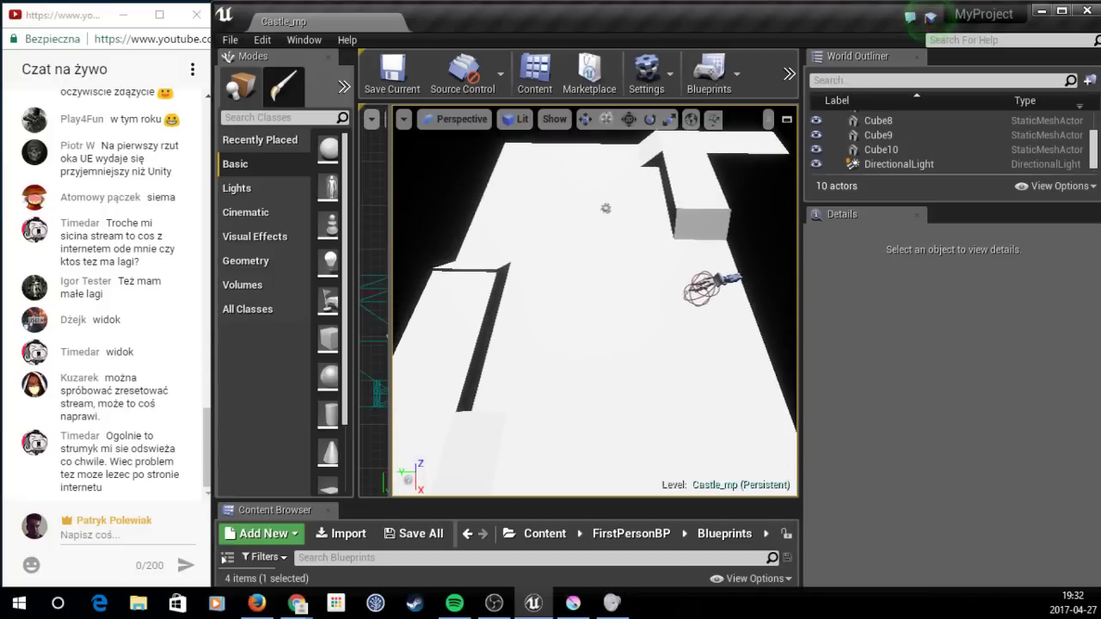
right_click_drag(637, 284, 602, 284)
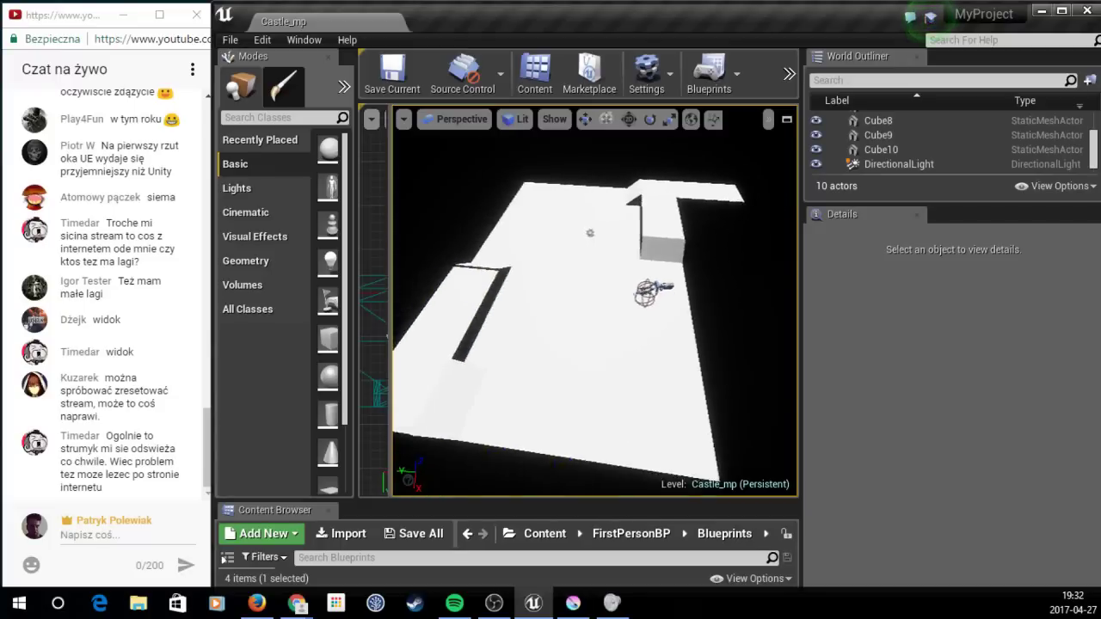
Step: Select the floor slab, duplicate it and tilt the copy by -20 degrees
left_click(646, 322)
mouse_move(646, 322)
right_mouse_down()
mouse_move(523, 300)
mouse_move(591, 299)
right_mouse_up()
key("e")
mouse_move(590, 298)
left_mouse_down("alt")
mouse_move(602, 258)
mouse_move(563, 286)
mouse_move(454, 278)
left_mouse_up("alt")
Step: Slide the upright wall slab to Y 1310 and switch the viewport to Wireframe
key("w")
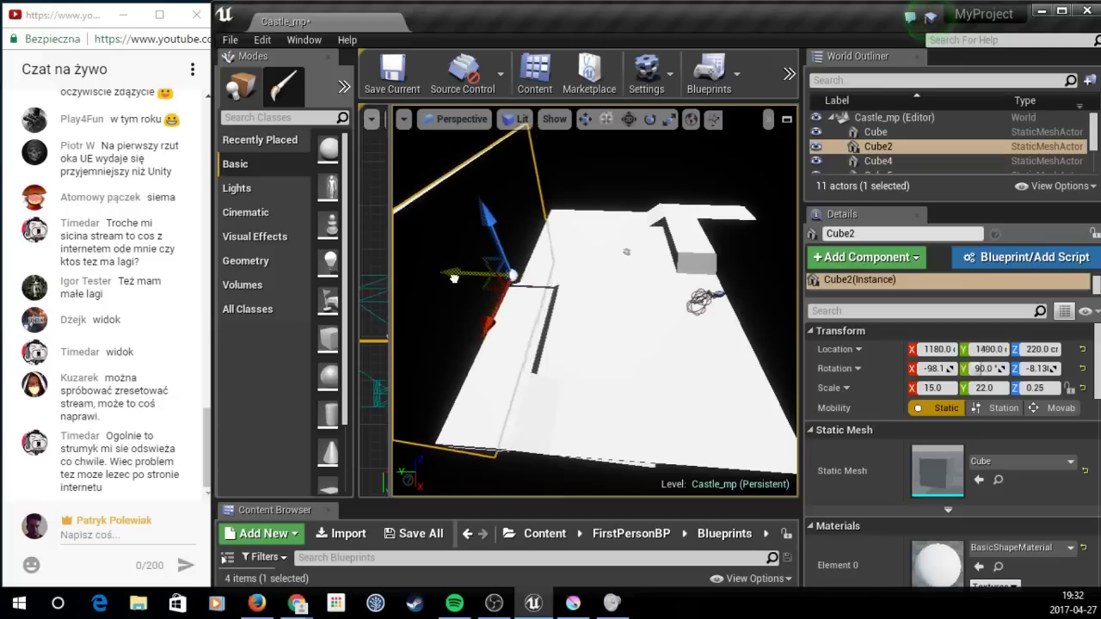
left_click_drag(454, 278, 487, 277)
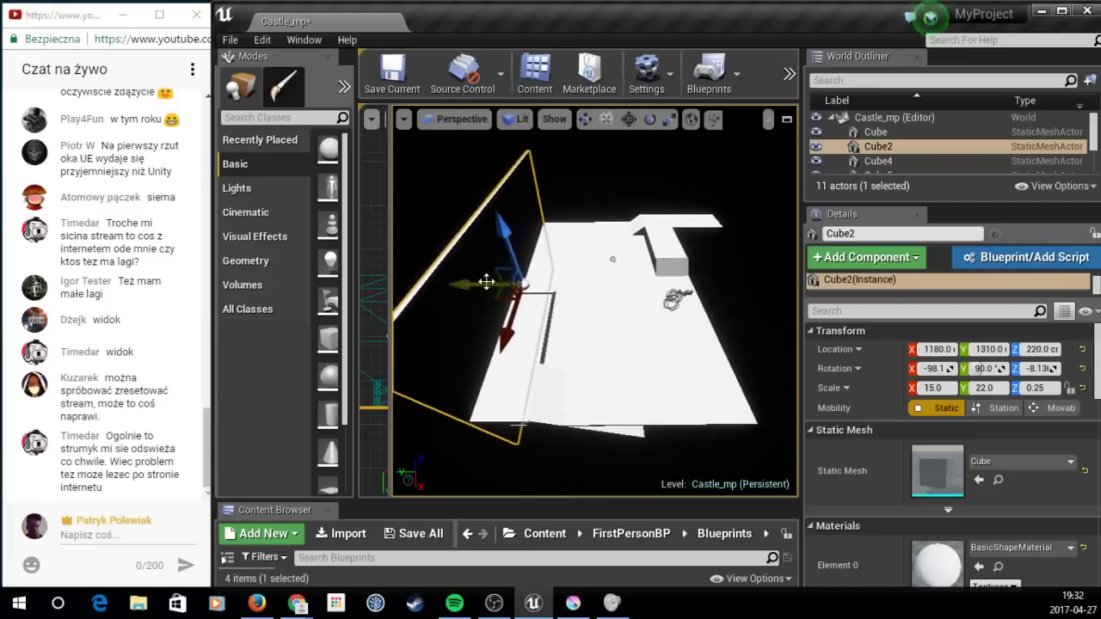
left_click(520, 126)
left_click(526, 168)
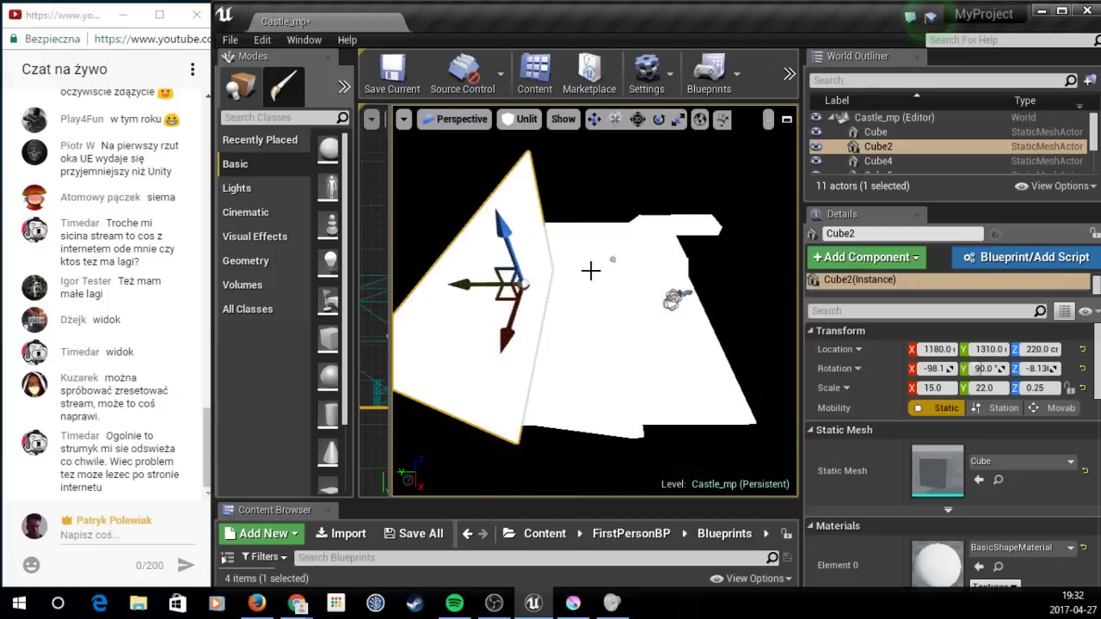
left_click(523, 118)
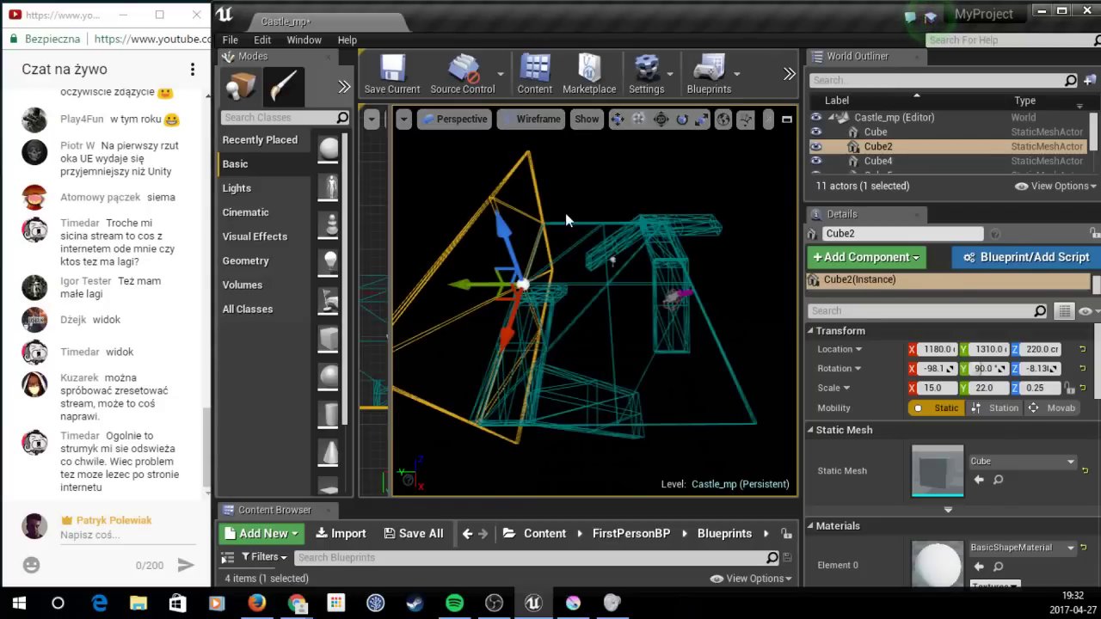
Step: Copy the wall slab to the opposite side at Y -210 in an enlarged Top view
mouse_move(479, 285)
left_mouse_down("alt")
mouse_move(723, 283)
mouse_move(689, 283)
left_mouse_up("alt")
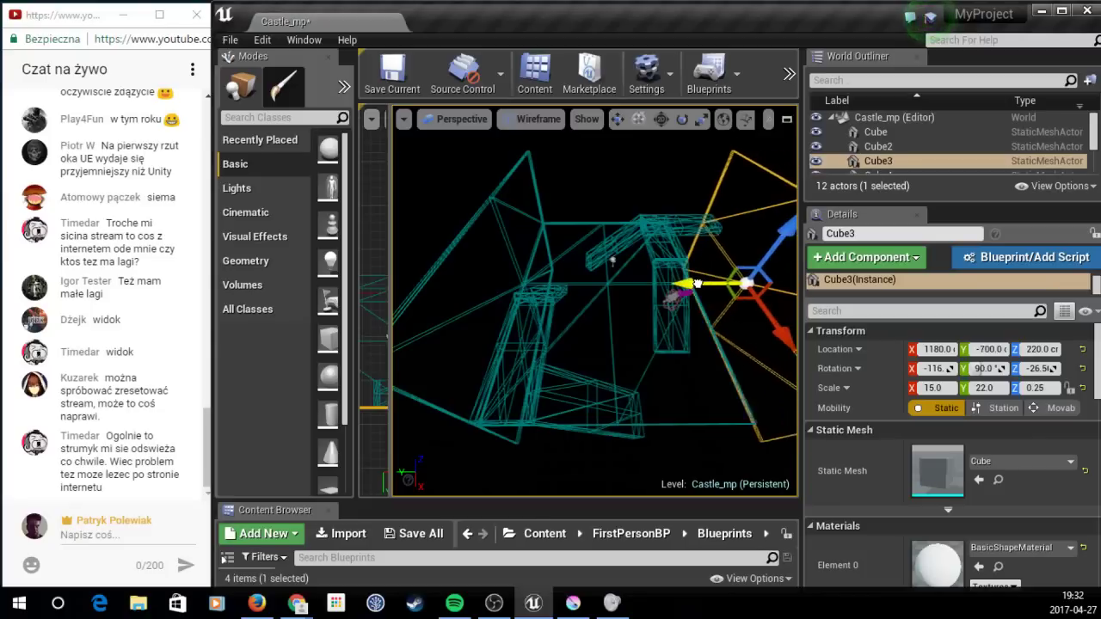
right_click_drag(671, 215, 701, 161)
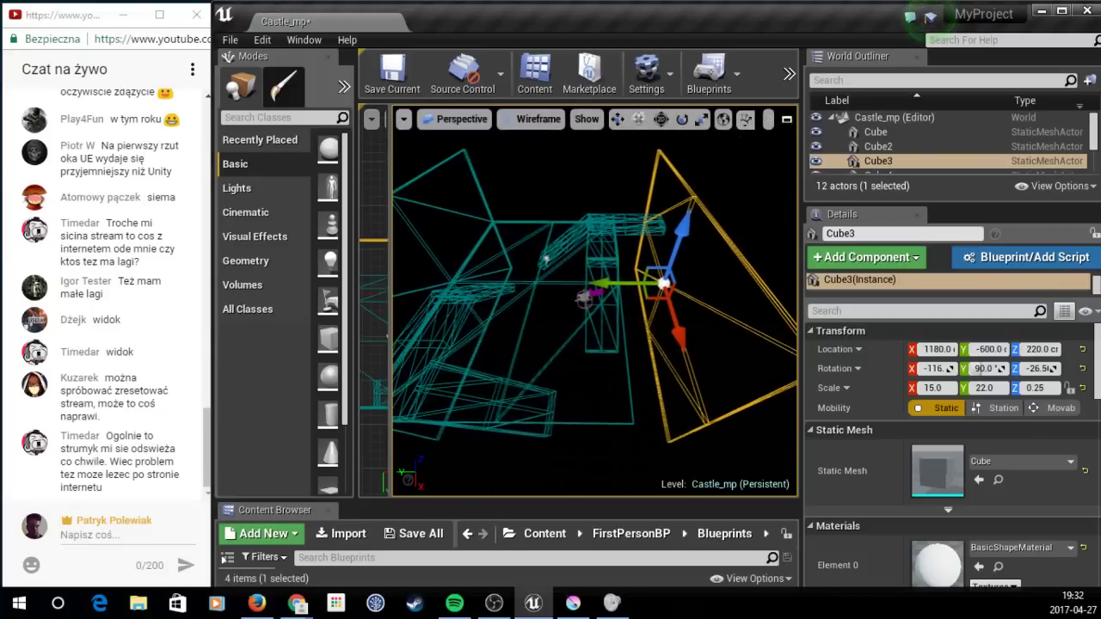
left_click_drag(391, 218, 766, 230)
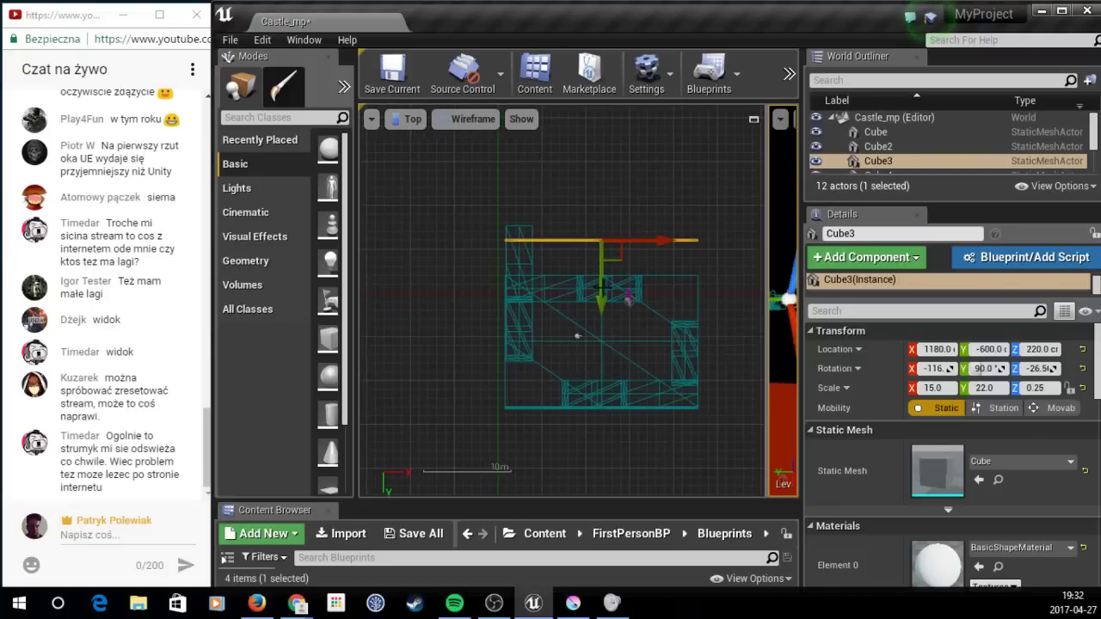
left_click_drag(600, 295, 596, 328)
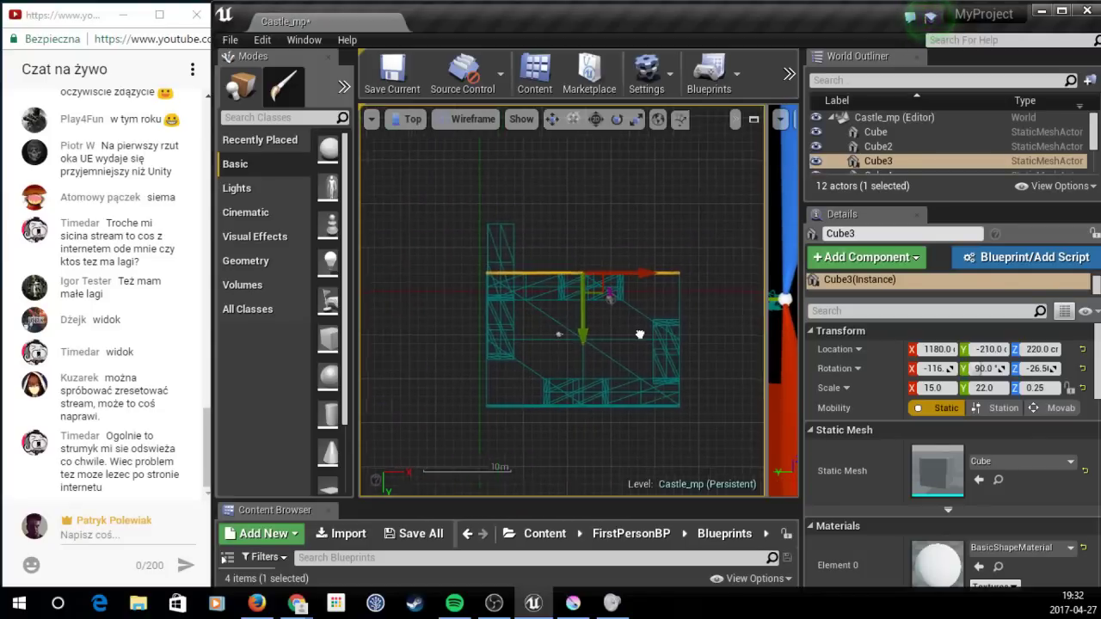
right_click_drag(597, 328, 545, 329)
Step: Duplicate the wall, turn it 90 degrees and place it on the left edge at X 90, Y 550
key("ctrl+w")
key("e")
left_click_drag(613, 320, 607, 337)
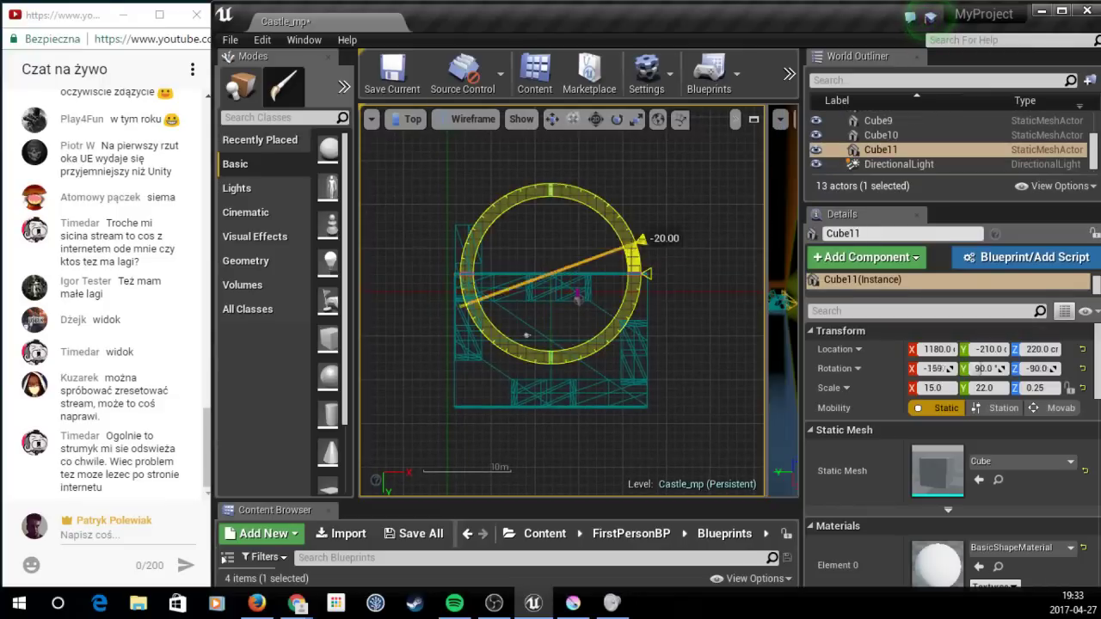
key("w")
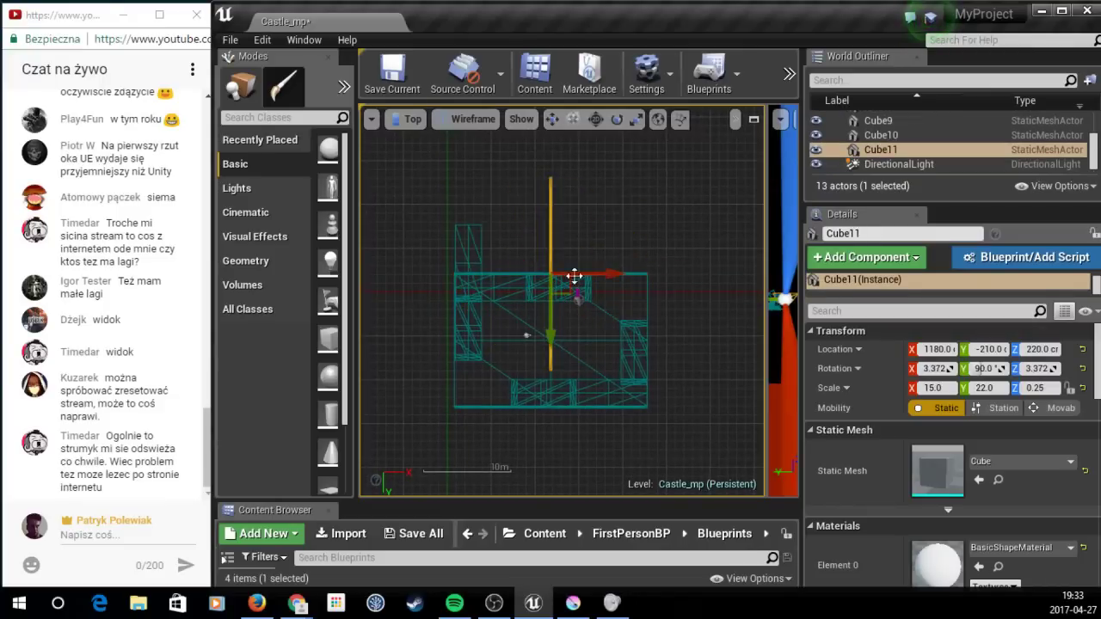
left_click_drag(551, 316, 554, 387)
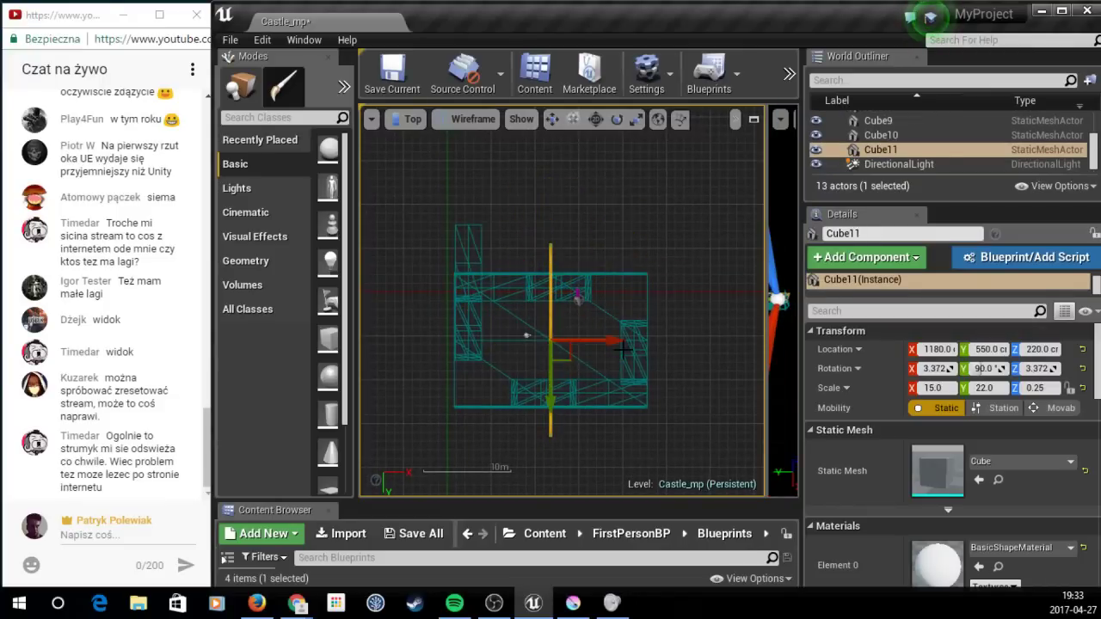
left_click_drag(606, 341, 520, 368)
Step: Shorten that wall to Y scale 21 and copy it over to the right edge
key("r")
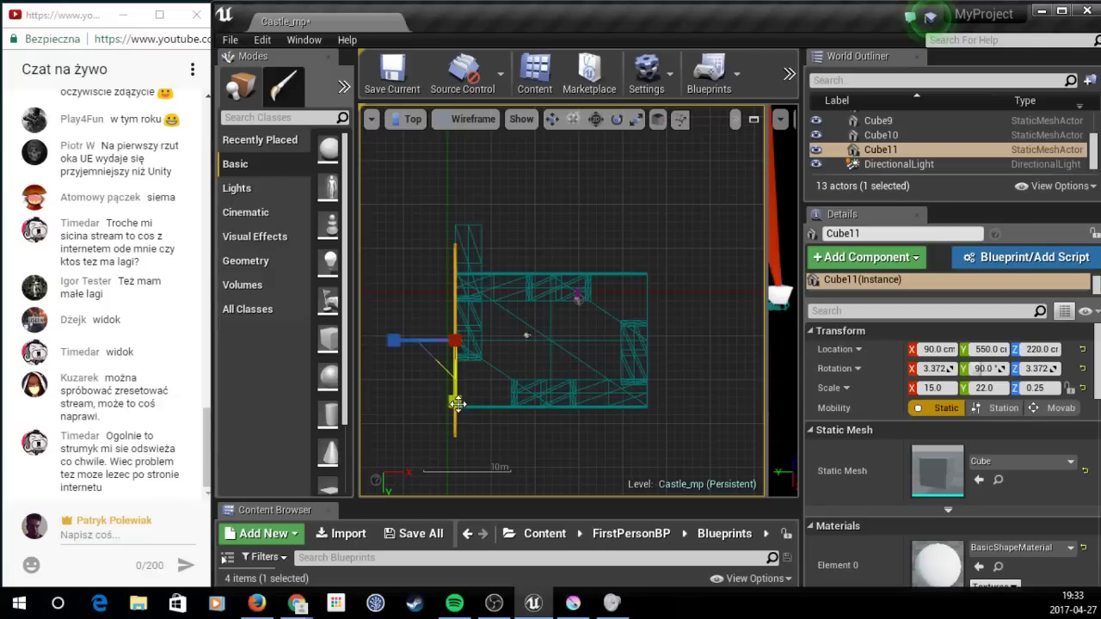
left_click_drag(455, 401, 461, 398)
key("w")
mouse_move(512, 341)
left_mouse_down("alt")
mouse_move(711, 345)
mouse_move(386, 381)
left_mouse_up("alt")
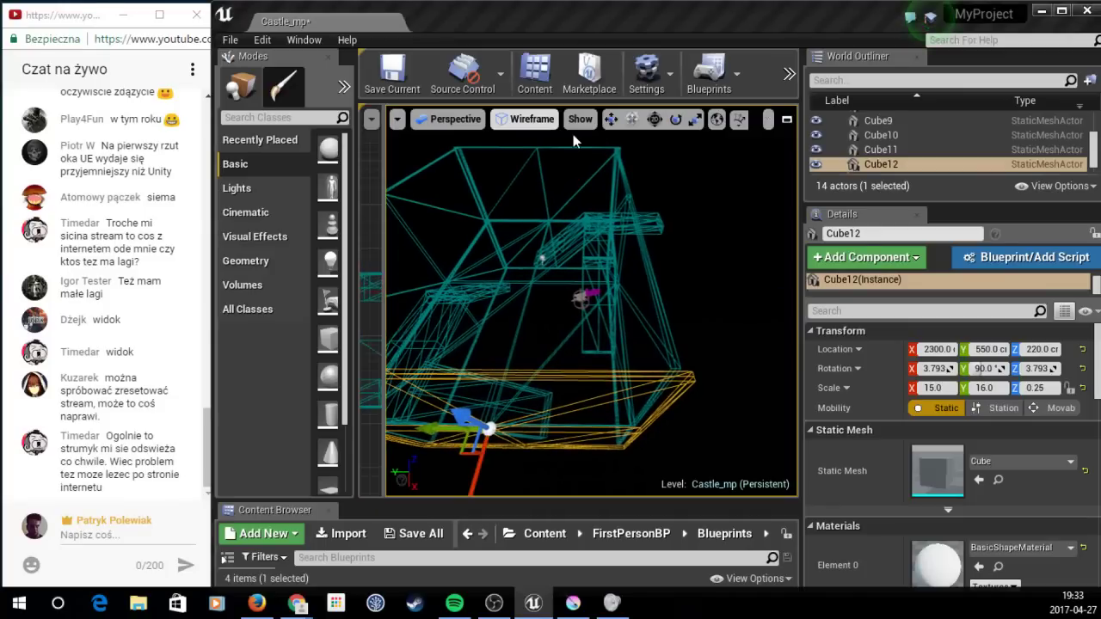
Step: Set the viewport to Lit rendering and lower the view toward the floor and player start
left_click(528, 119)
left_click(527, 153)
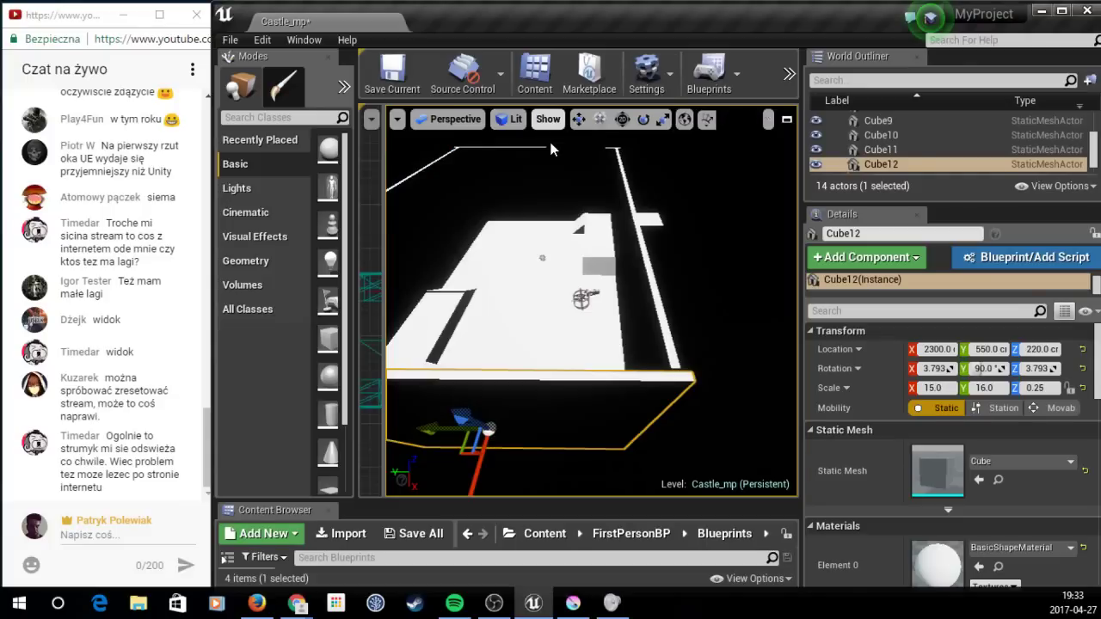
left_click_drag(550, 301, 568, 283)
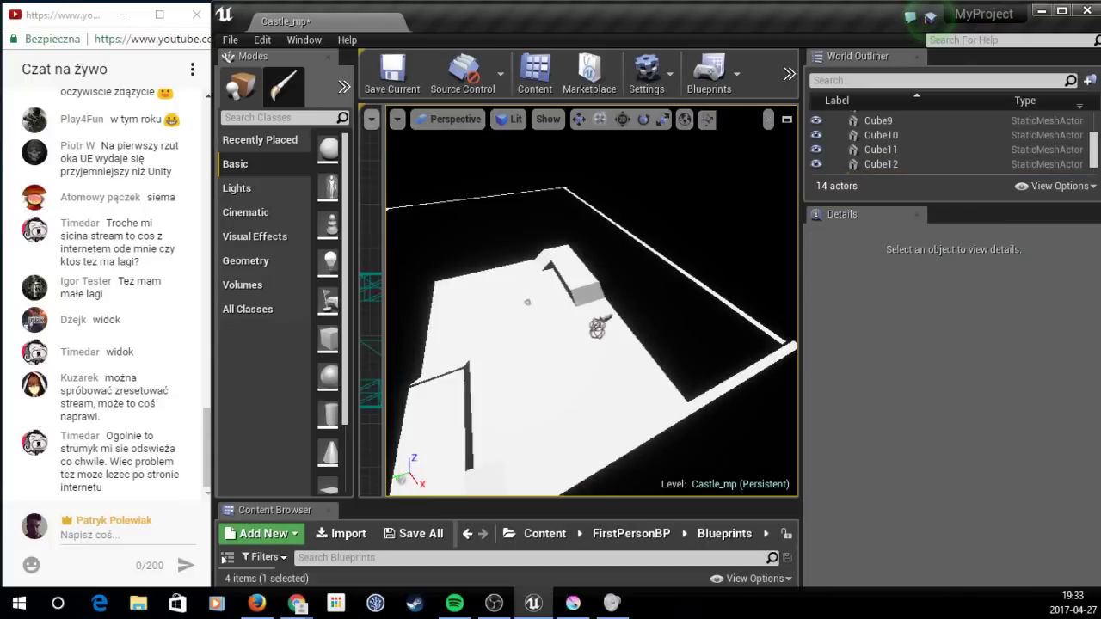
mouse_move(592, 301)
right_mouse_down()
mouse_move(591, 266)
mouse_move(516, 284)
right_mouse_up()
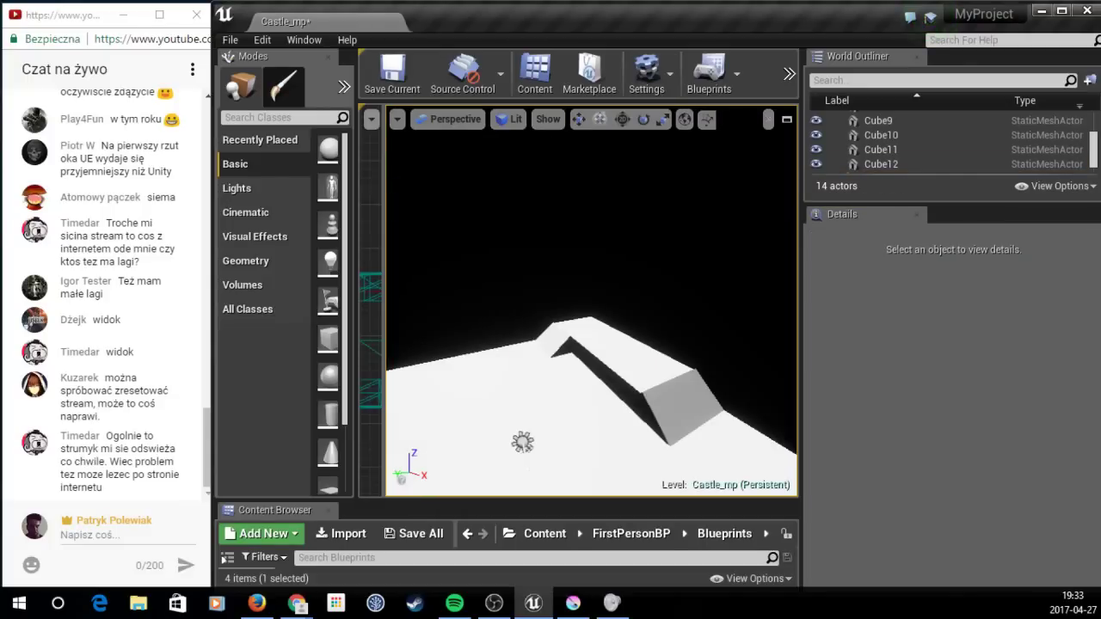
key("alt+3")
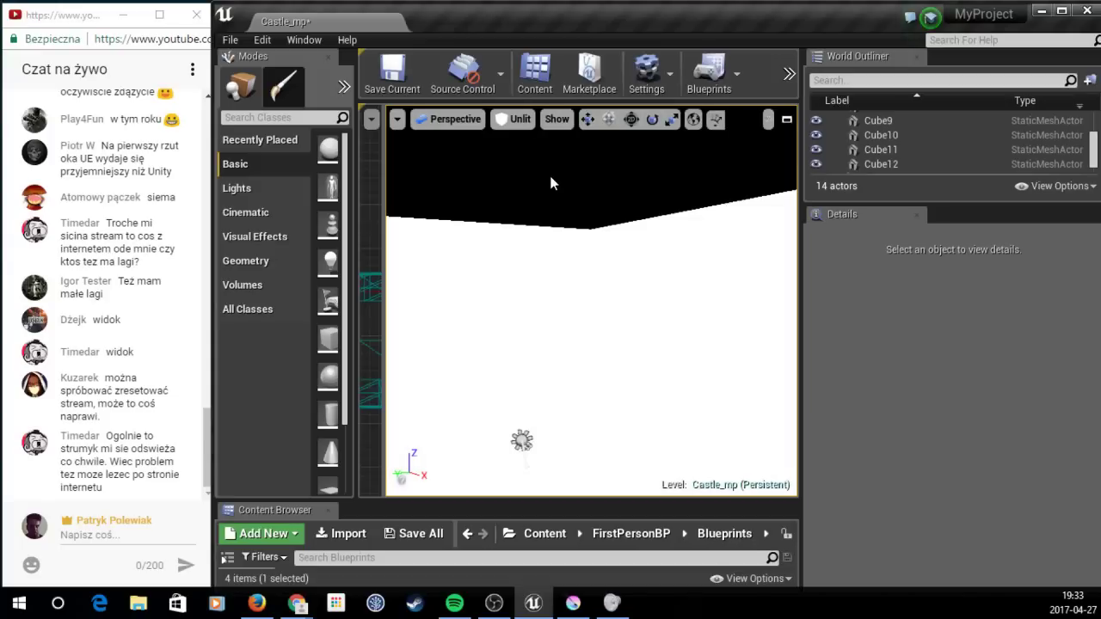
left_click(516, 119)
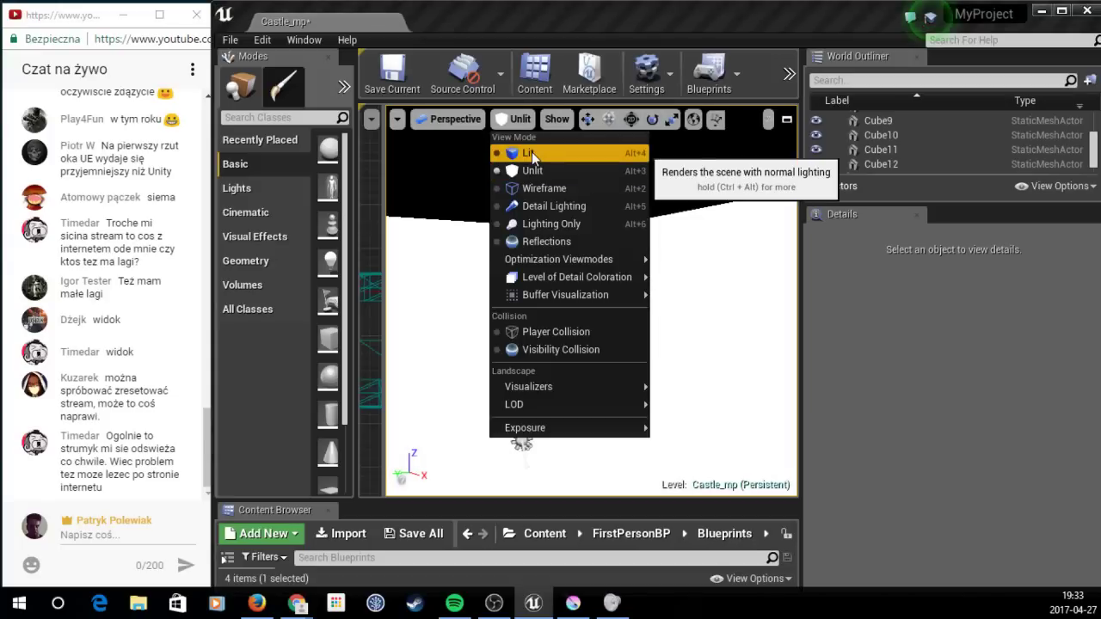
left_click(533, 157)
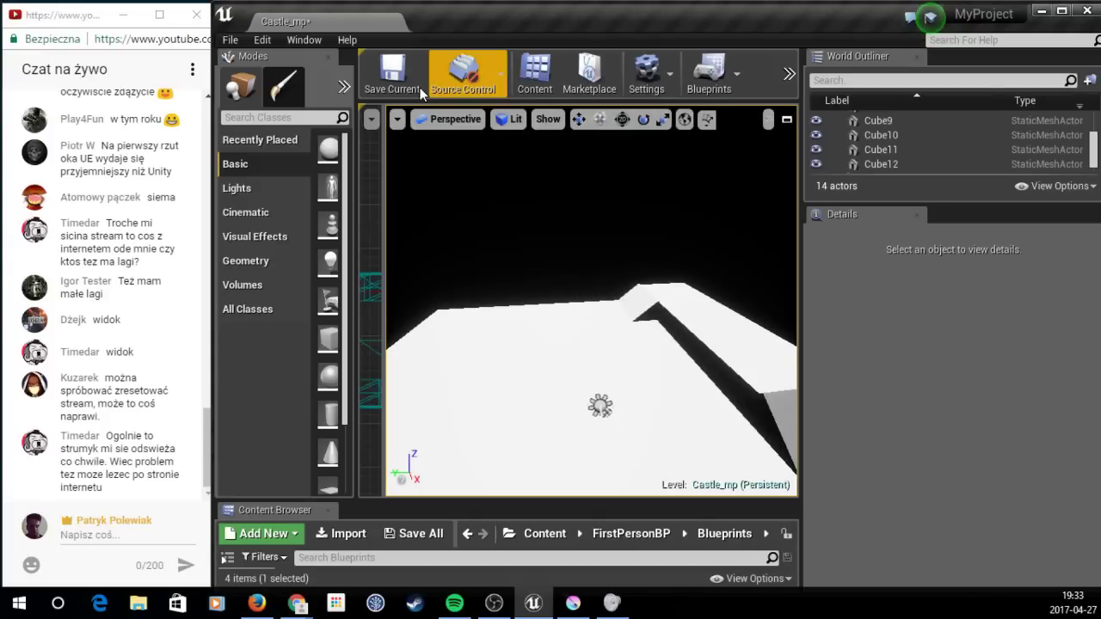
Step: Play-test in the editor, firing projectiles at the walls and floor, then stop
left_click(789, 74)
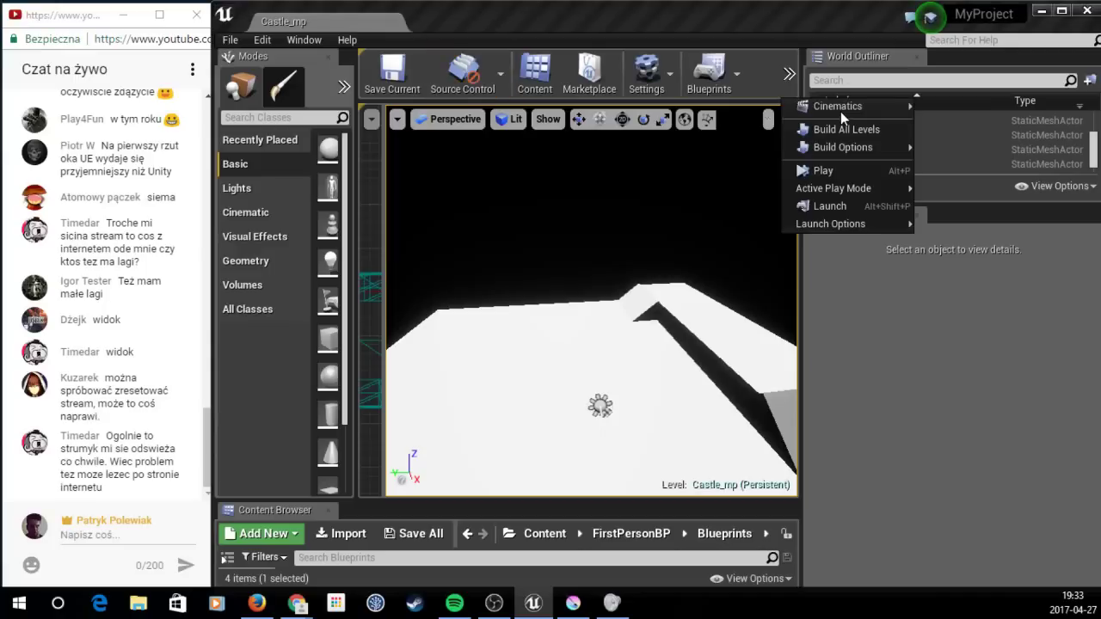
left_click(823, 170)
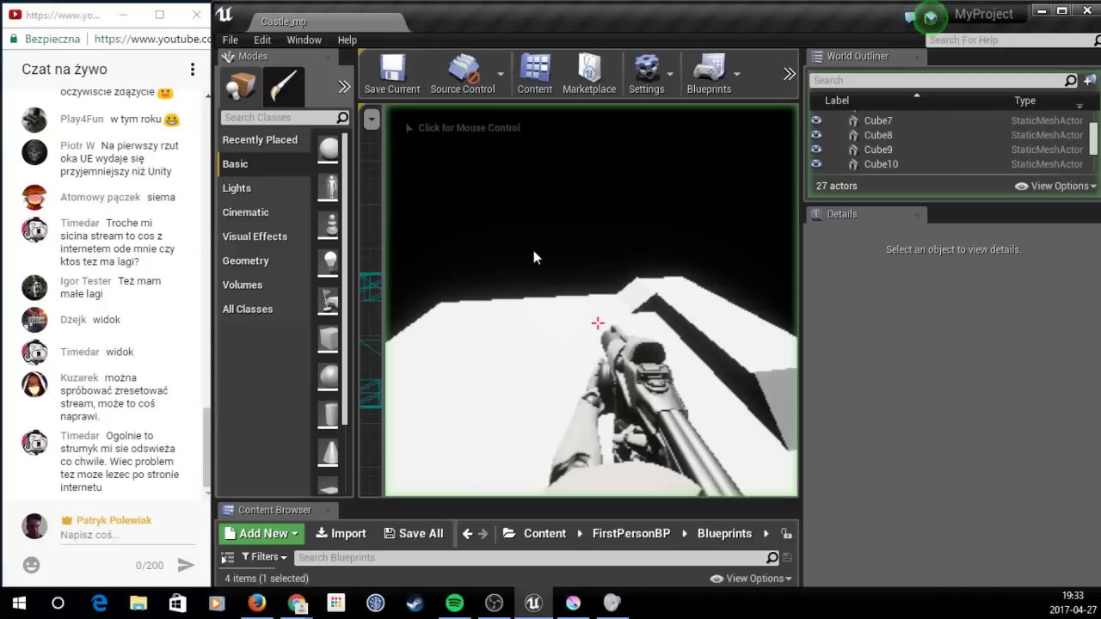
left_click(598, 323)
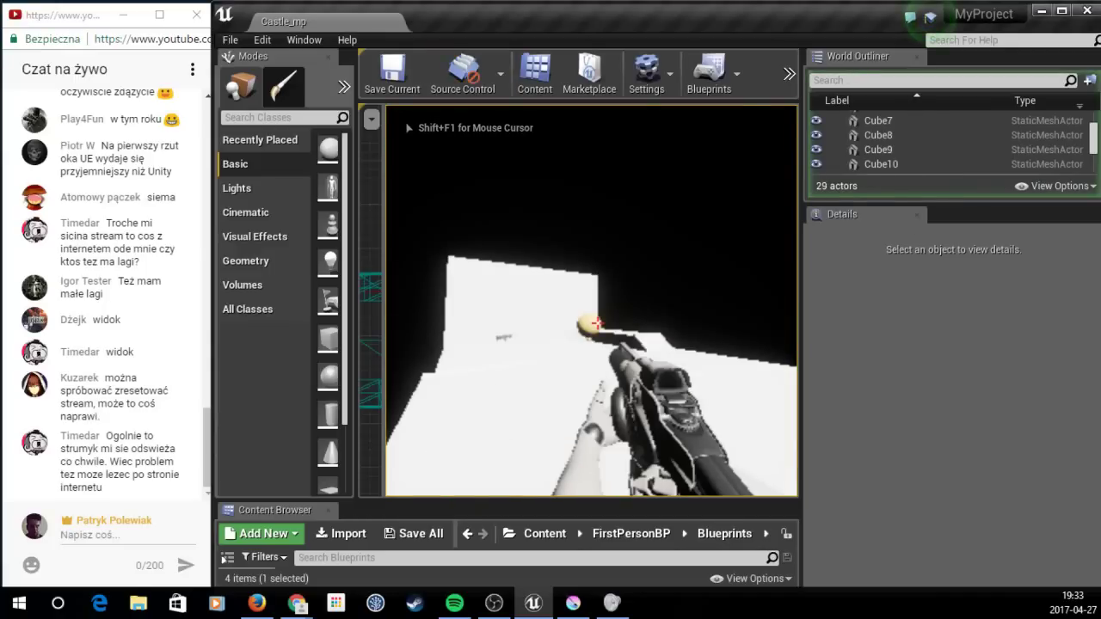
left_click(598, 323)
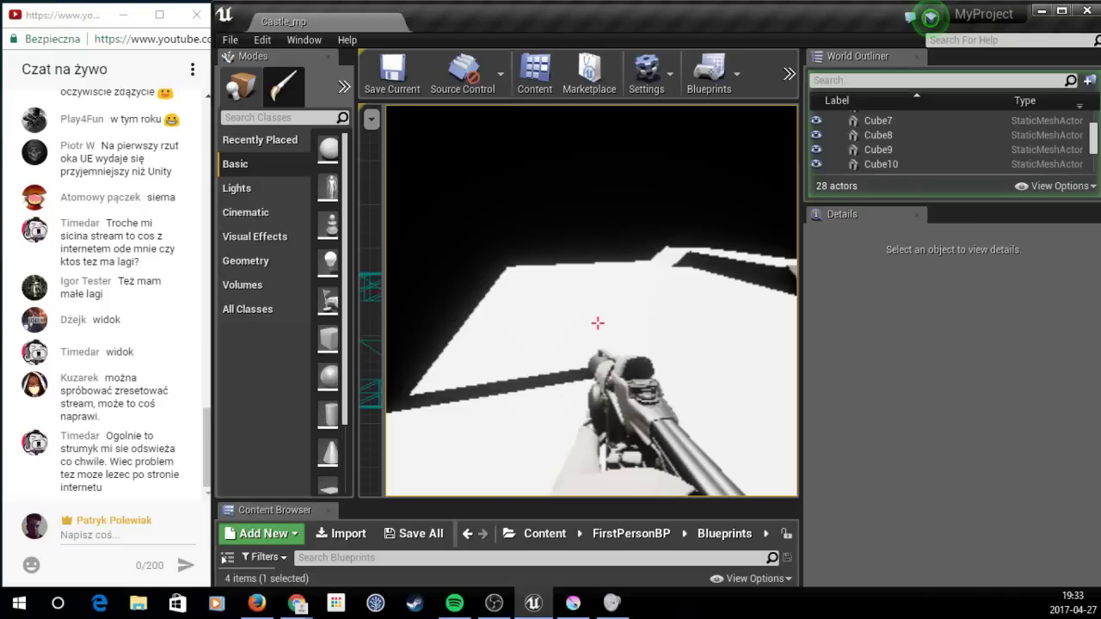
left_click(598, 323)
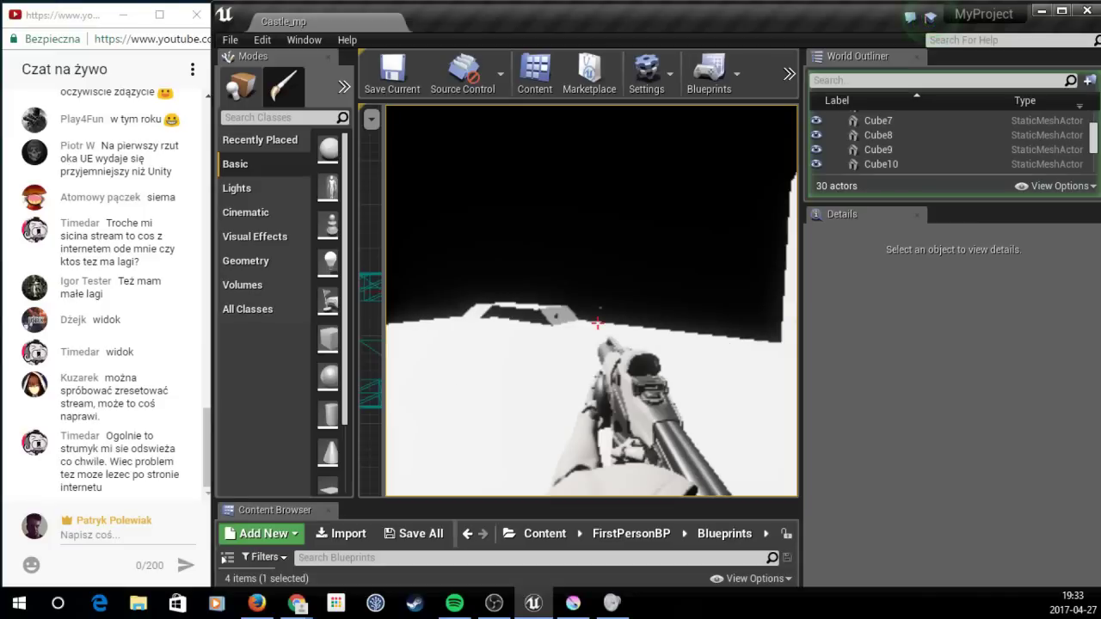
key("Escape")
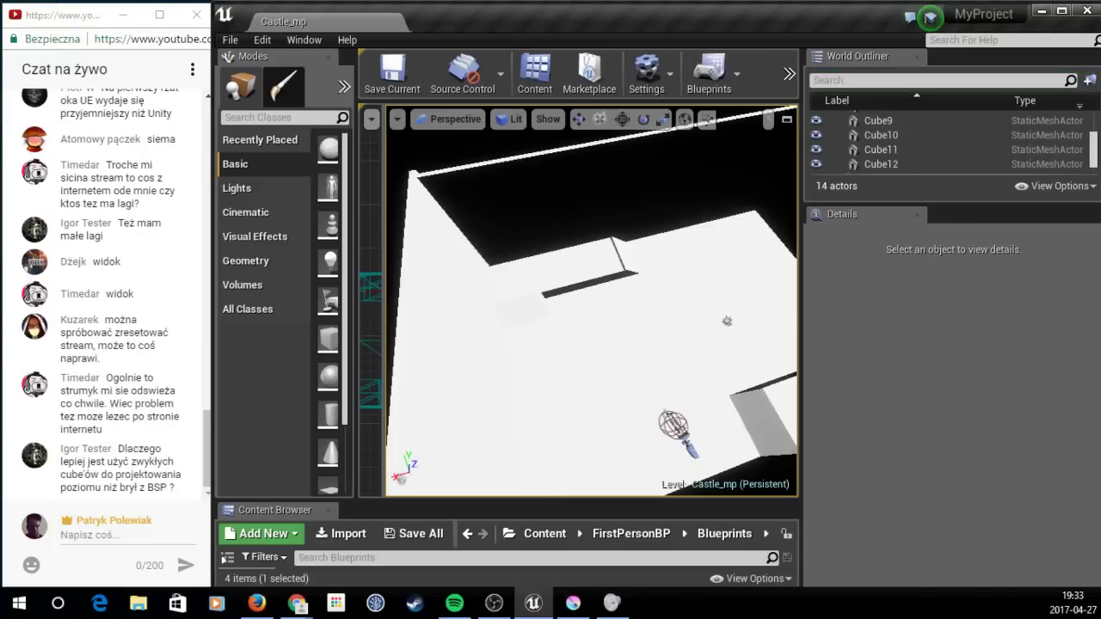
right_click_drag(592, 301, 550, 361)
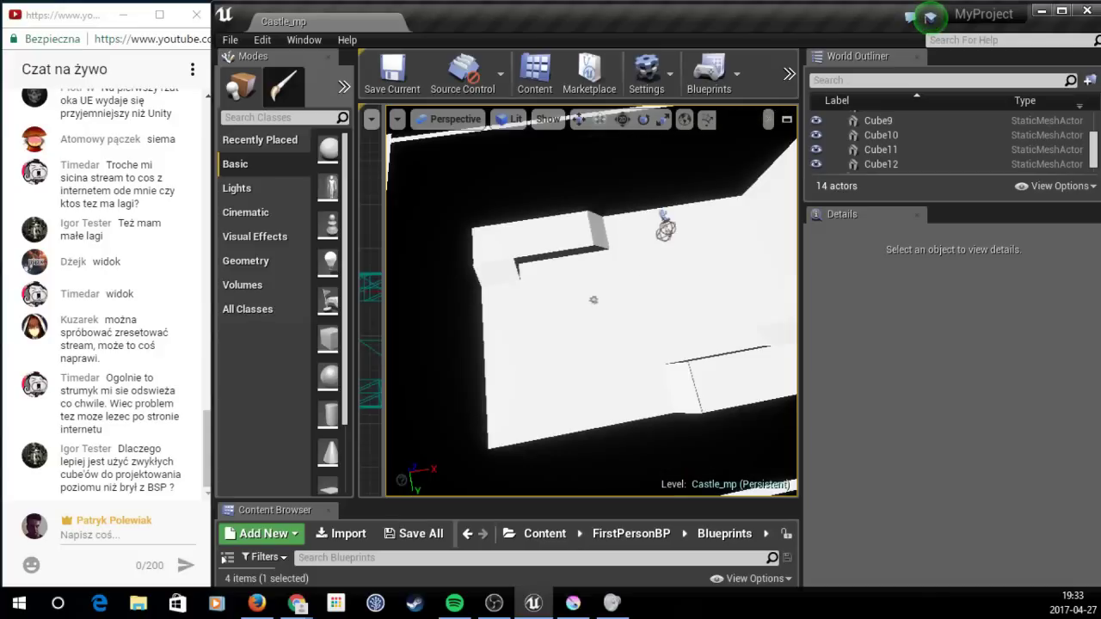
right_click_drag(592, 301, 636, 293)
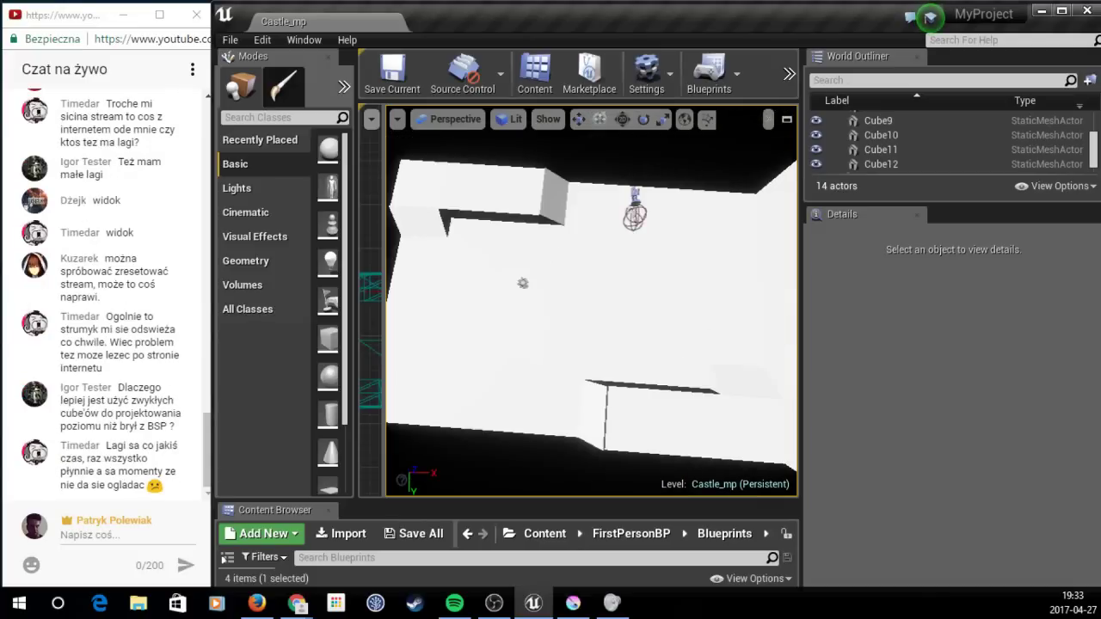
right_click_drag(591, 301, 602, 344)
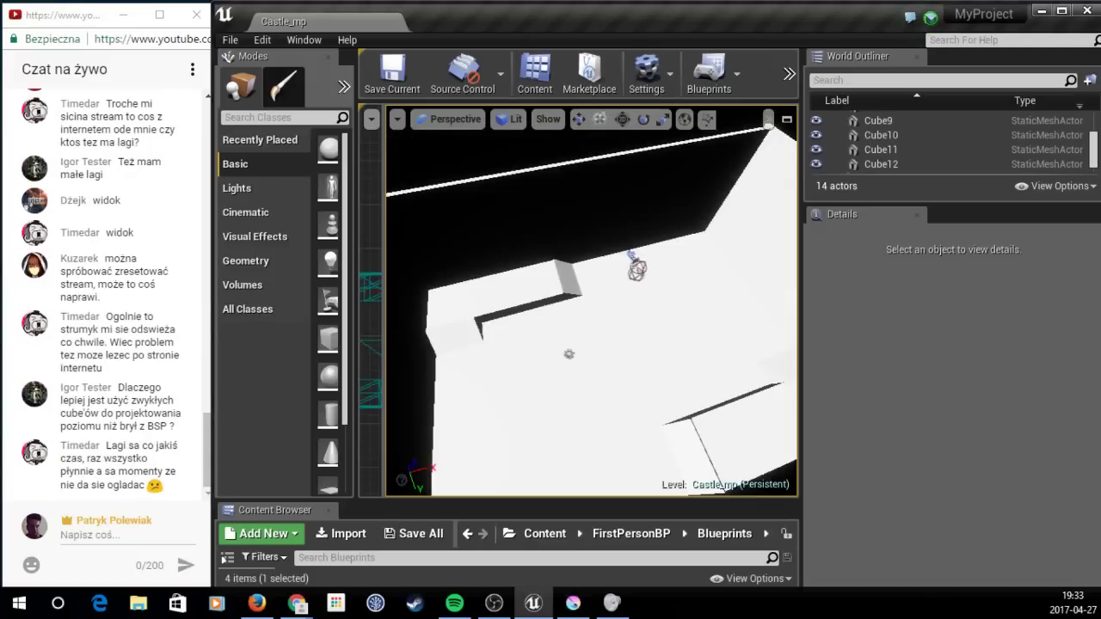
right_click_drag(592, 301, 568, 327)
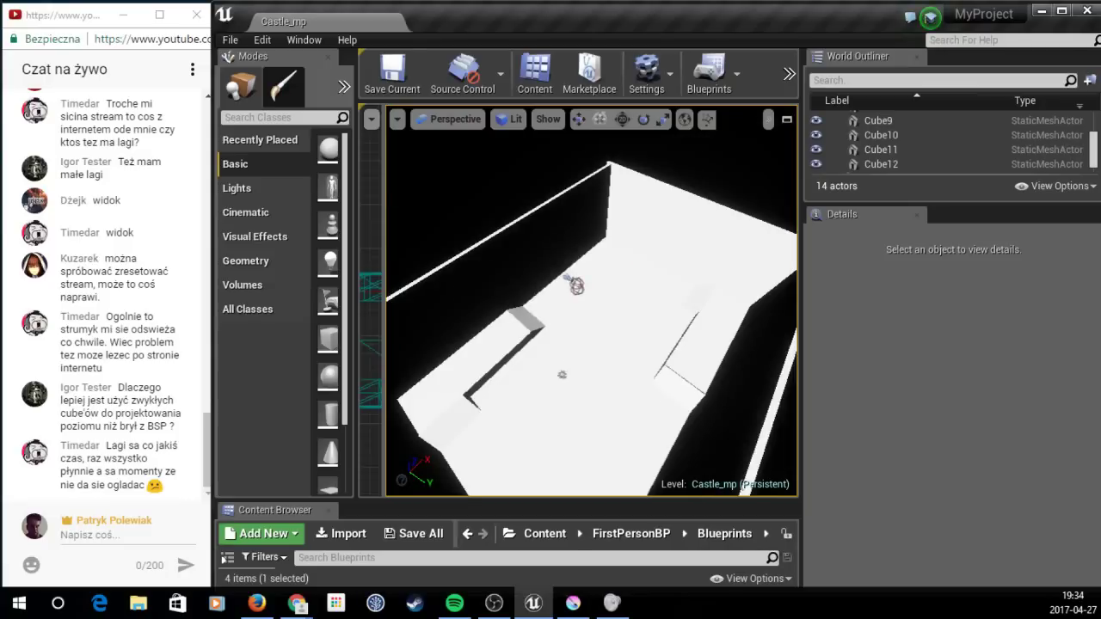
right_click_drag(690, 323, 653, 327)
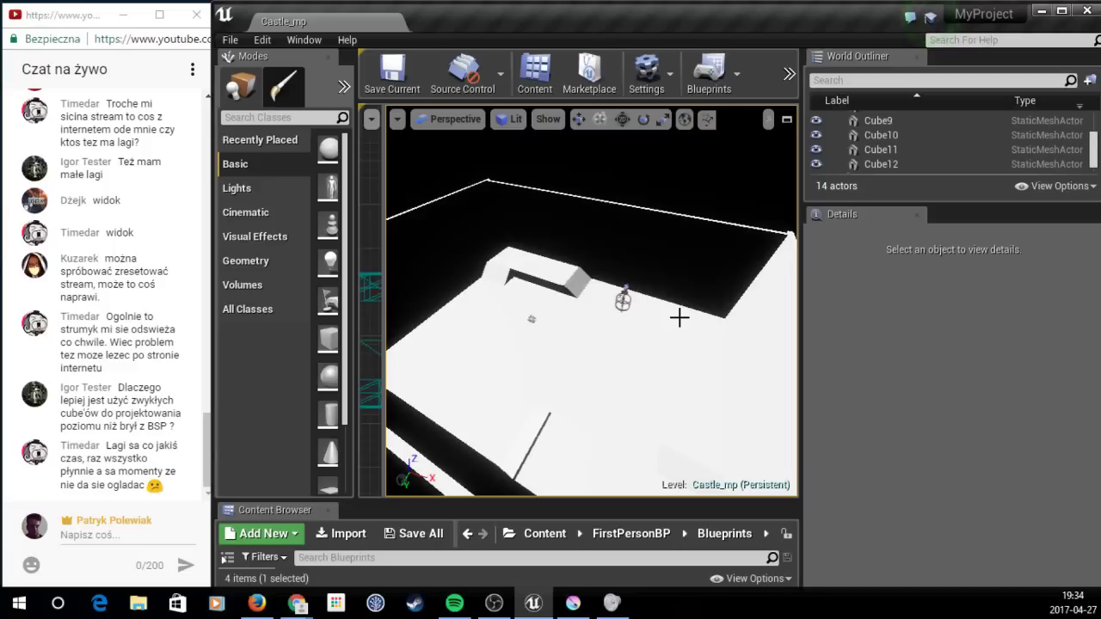
mouse_move(679, 317)
right_mouse_down()
mouse_move(732, 319)
mouse_move(671, 320)
mouse_move(637, 292)
mouse_move(637, 314)
right_mouse_up()
Step: Select the walkway slabs and wall pieces, inspect them at corridor level, then deselect
left_click(715, 274)
left_click(753, 272, "ctrl")
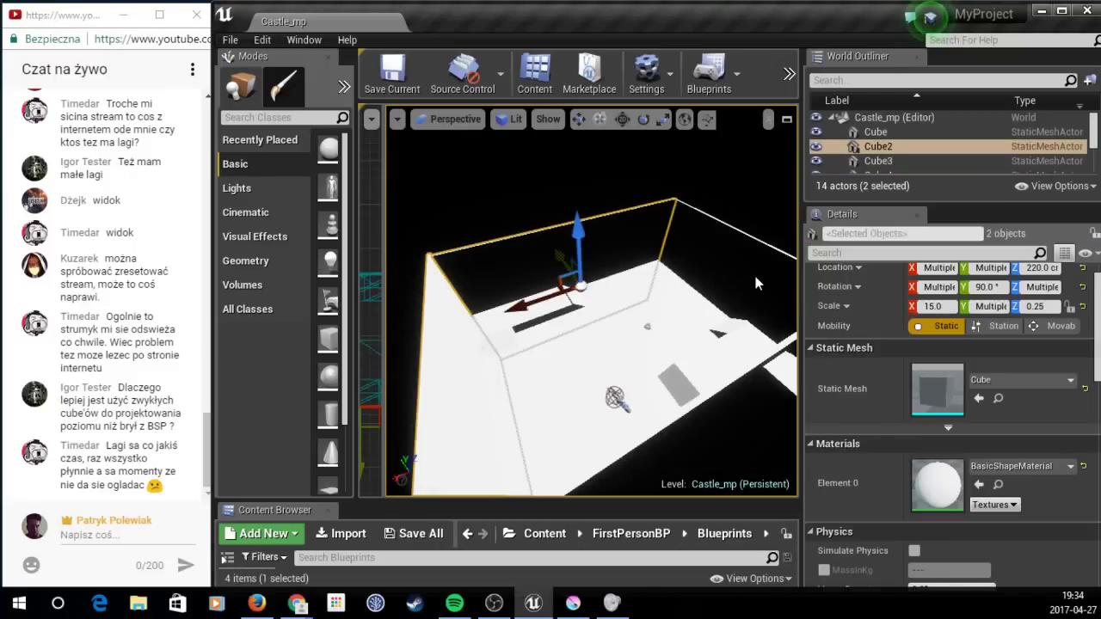
left_click(701, 419)
left_click(701, 419)
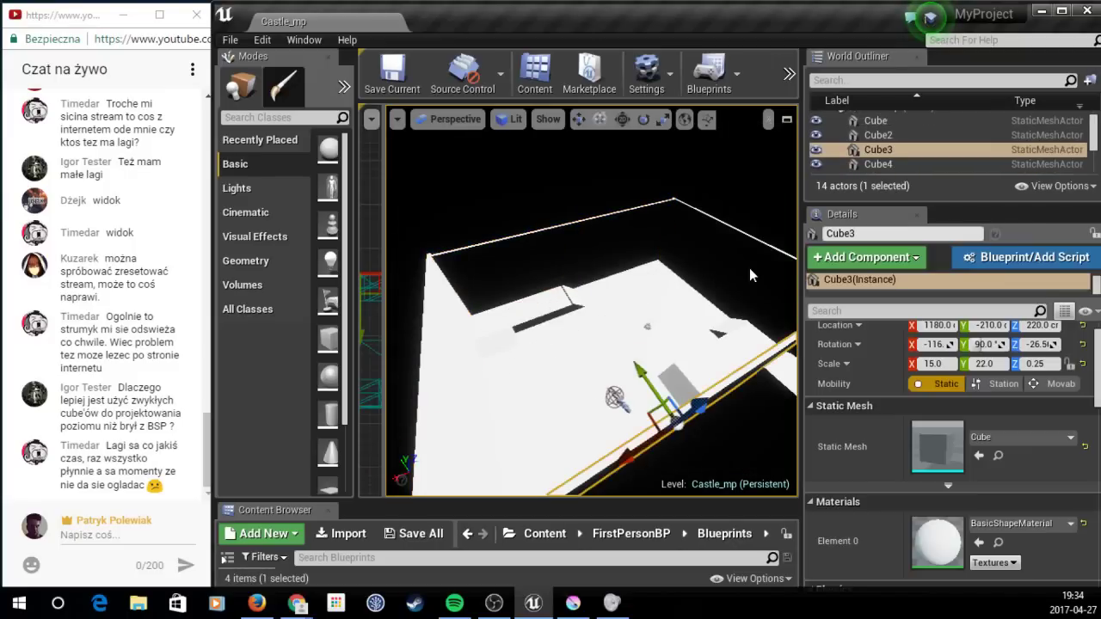
left_click(749, 267, "ctrl")
left_click(592, 231, "ctrl")
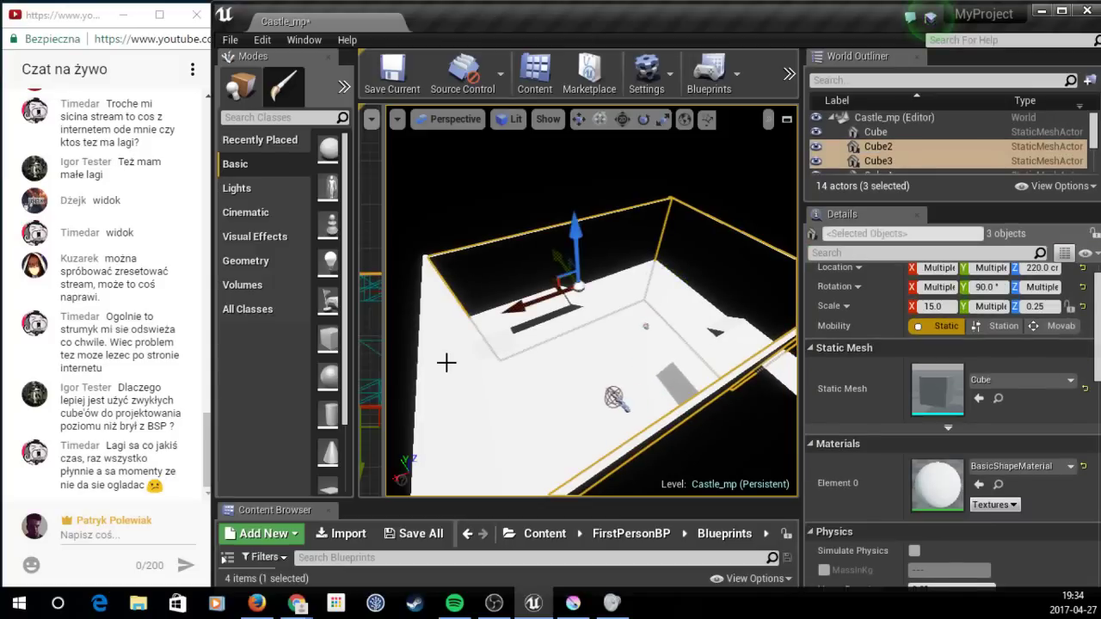
left_click(448, 363, "ctrl")
mouse_move(698, 296)
right_mouse_down()
mouse_move(610, 230)
mouse_move(583, 246)
mouse_move(345, 194)
right_mouse_up()
left_click(582, 246)
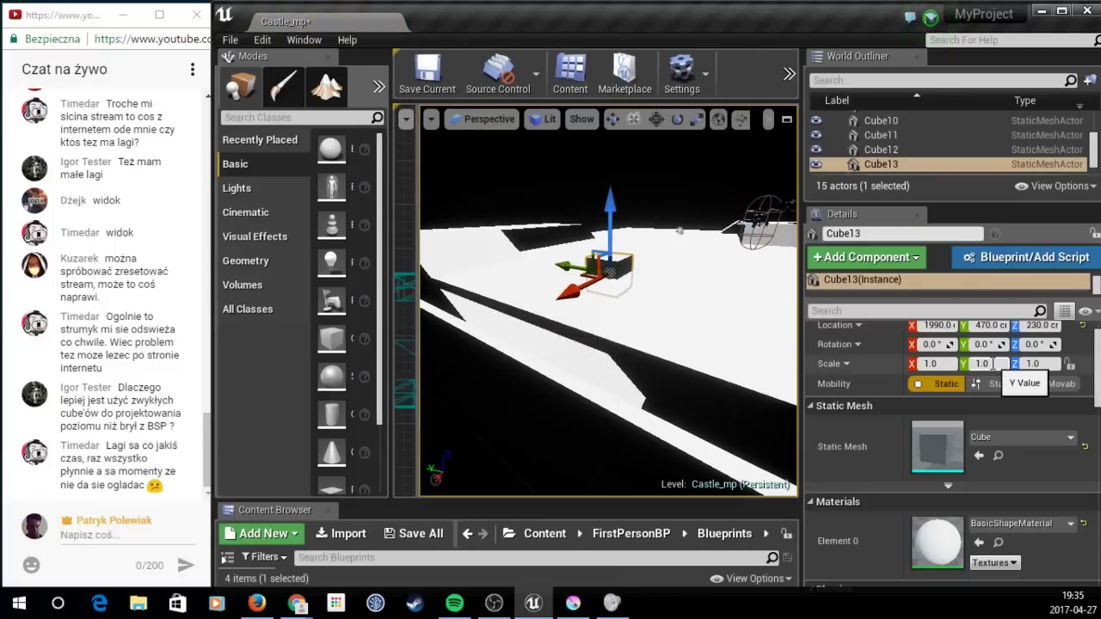
Step: Look over the build and play options, then frame the view on Cube13
scroll(994, 363, "up", 1)
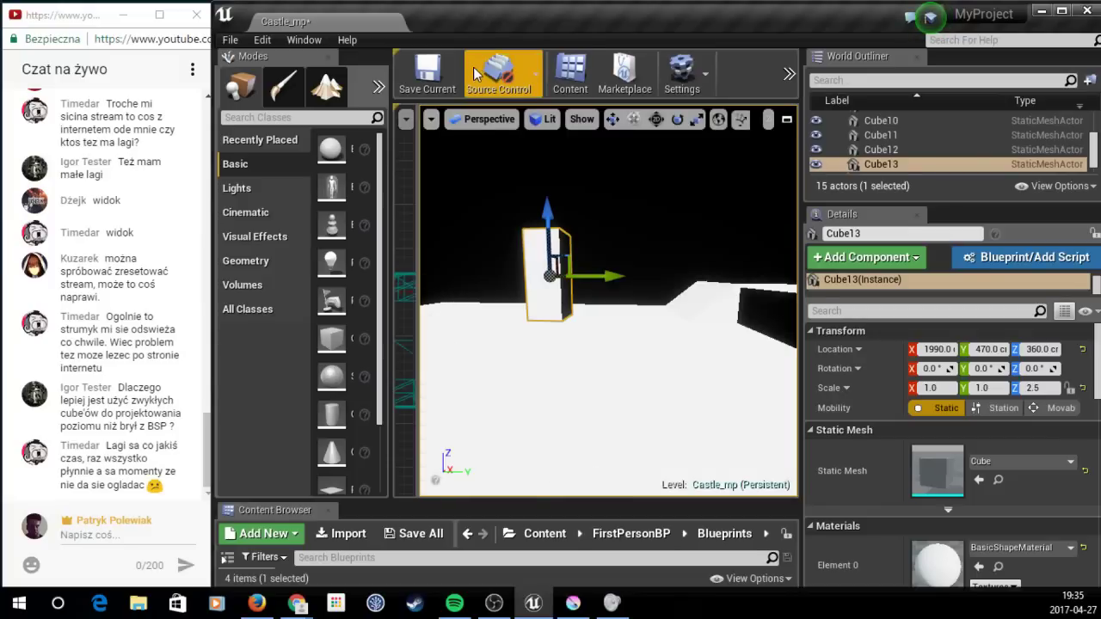
left_click(789, 74)
mouse_move(791, 123)
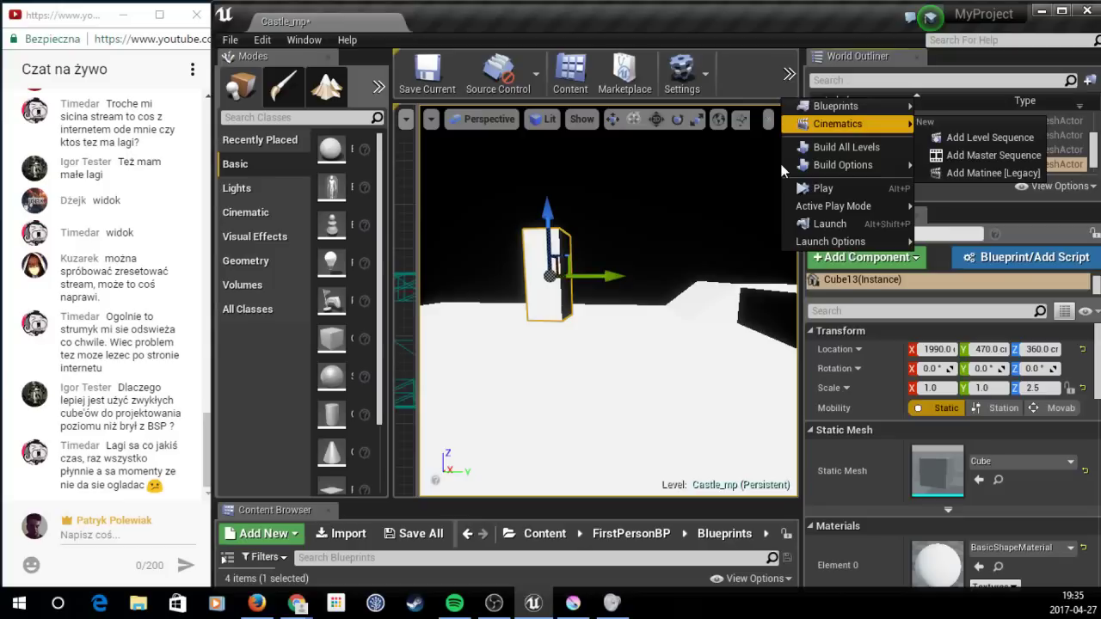
left_click(780, 160)
key("f")
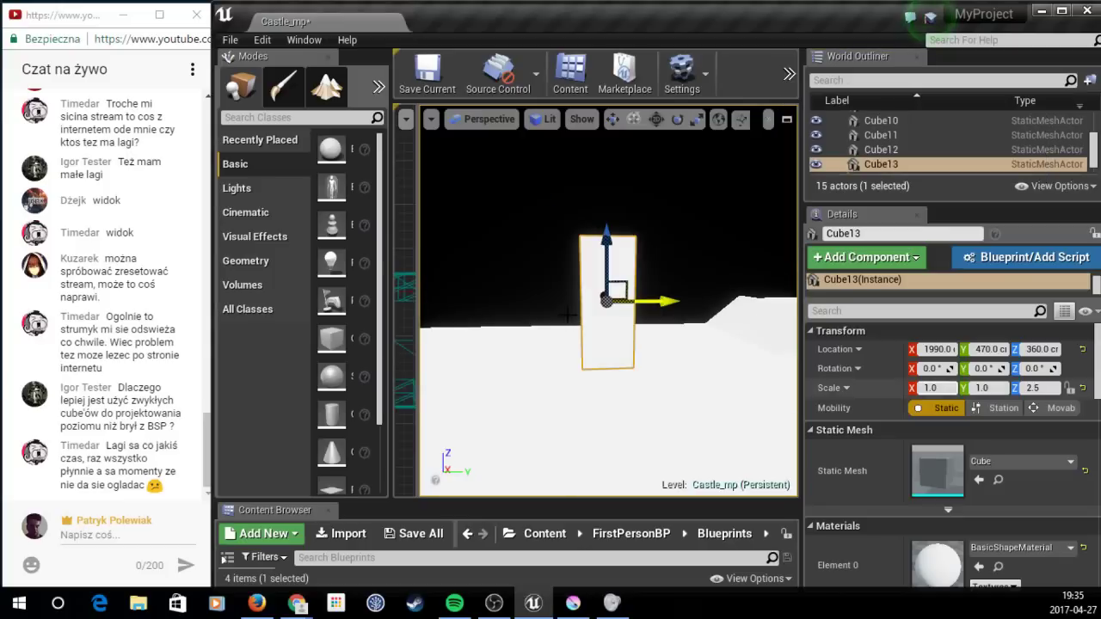
Step: Set Cube13's Z scale to 3.5, raise it to 410, and start a play test
left_click(1039, 388)
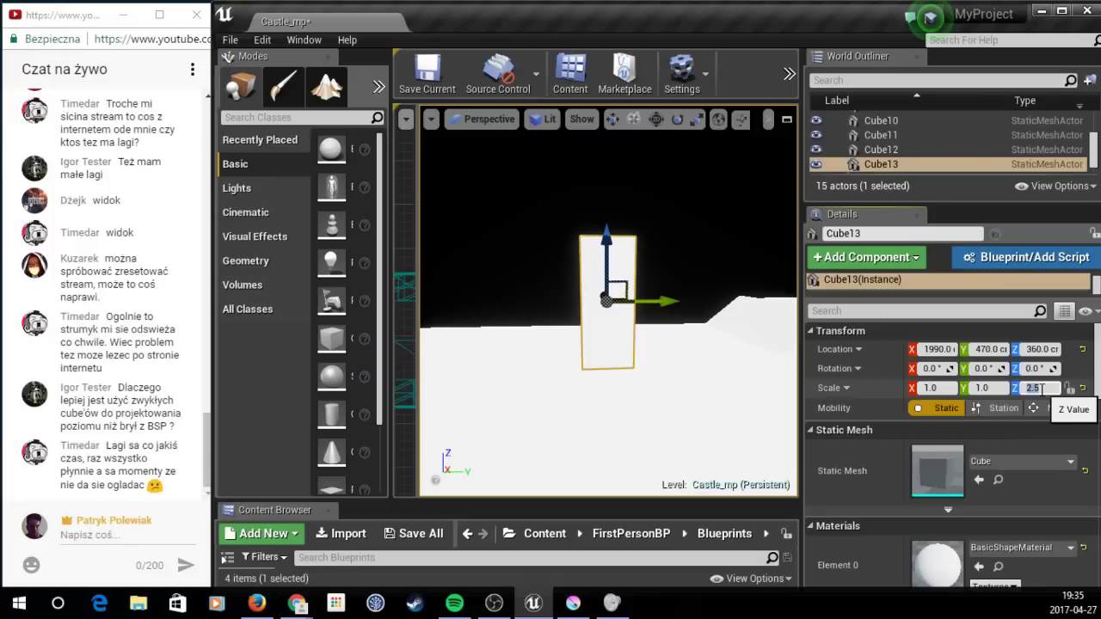
type("3.5")
key("Return")
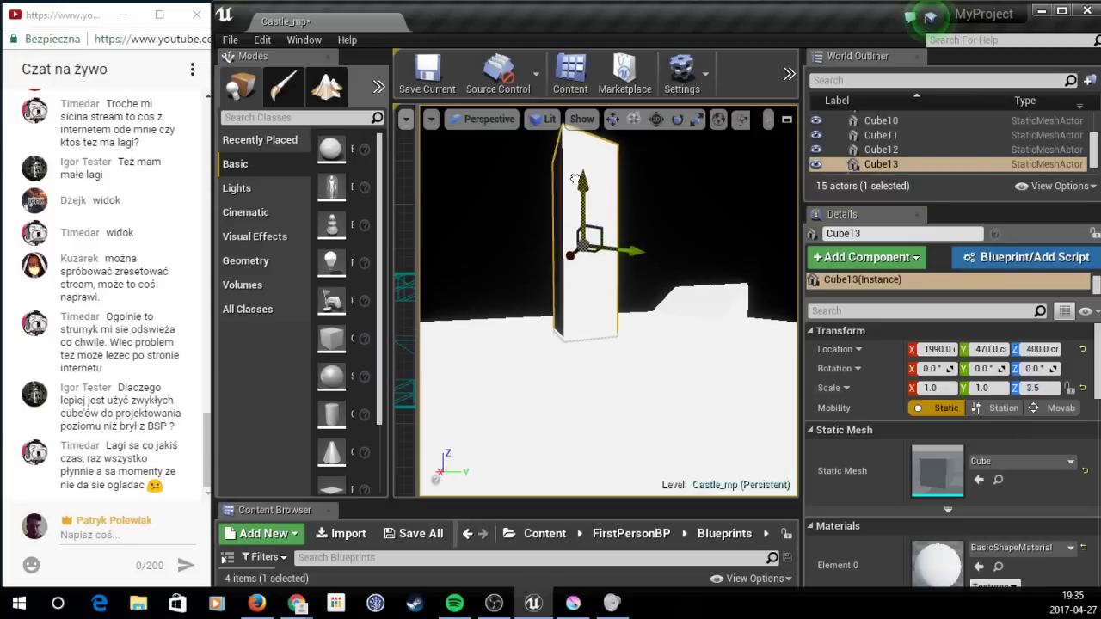
left_click_drag(575, 178, 592, 130)
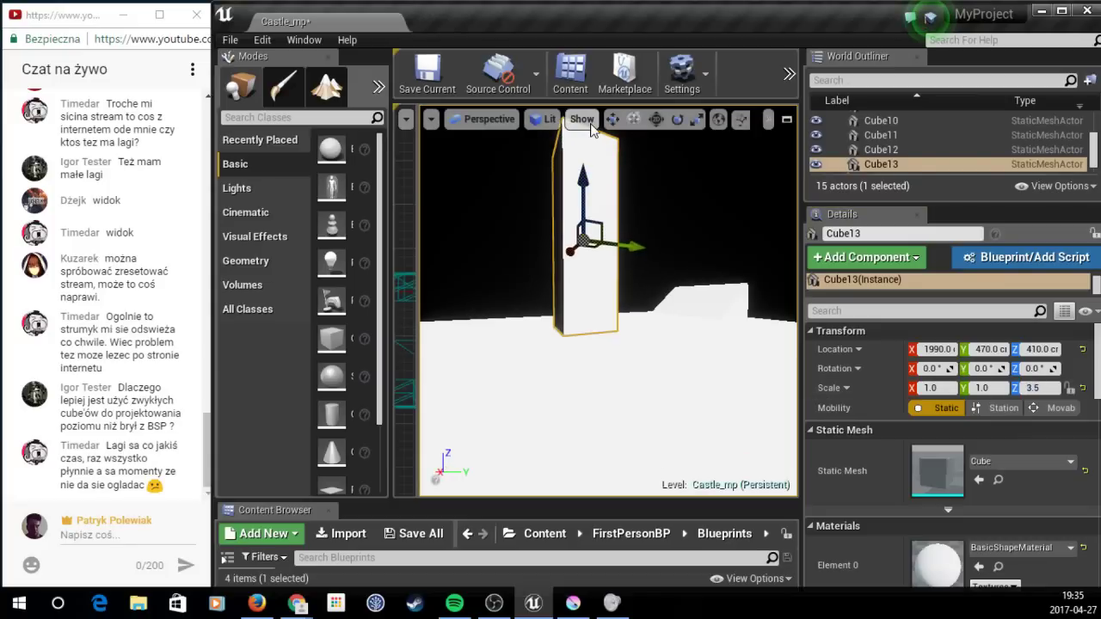
right_click_drag(592, 129, 567, 163)
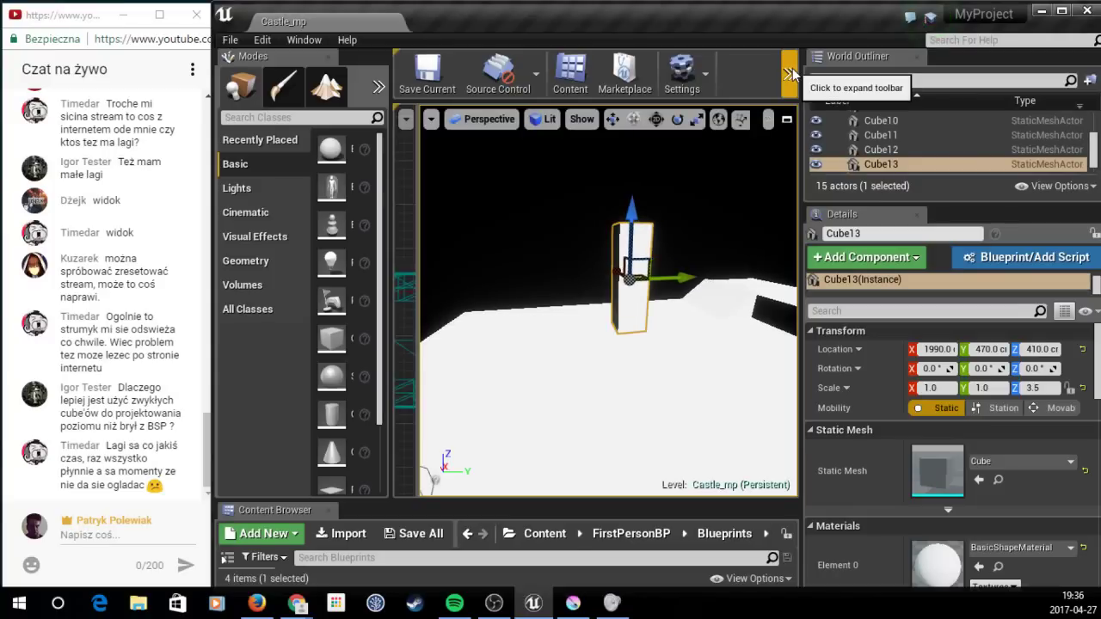
key("alt+p")
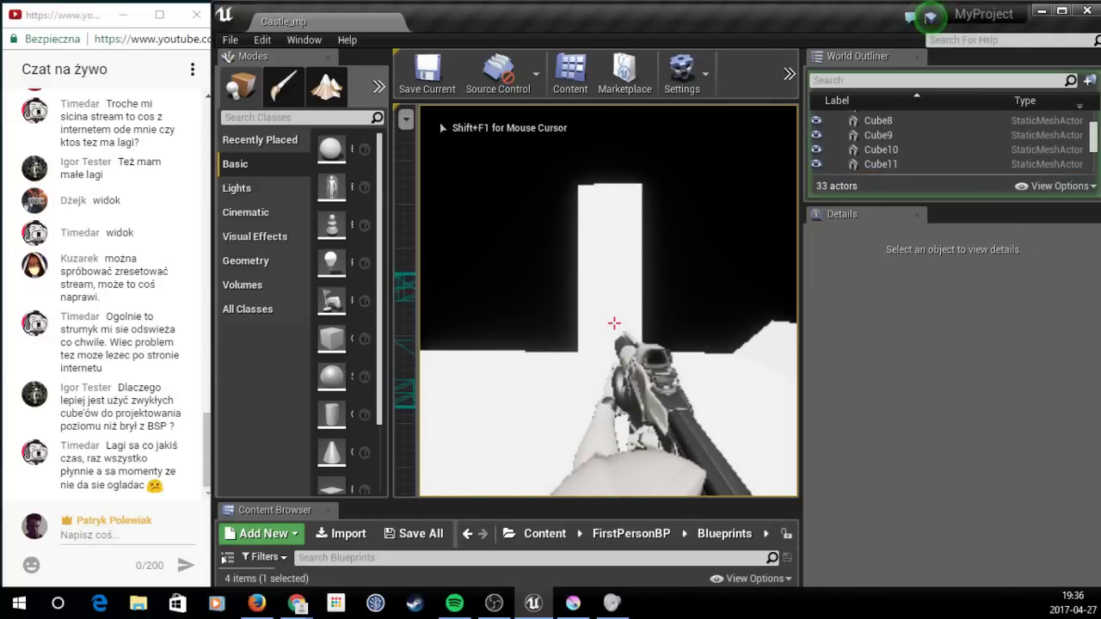
Step: Stop the play-test and set the pillar's Scale Z to 4
key("Escape")
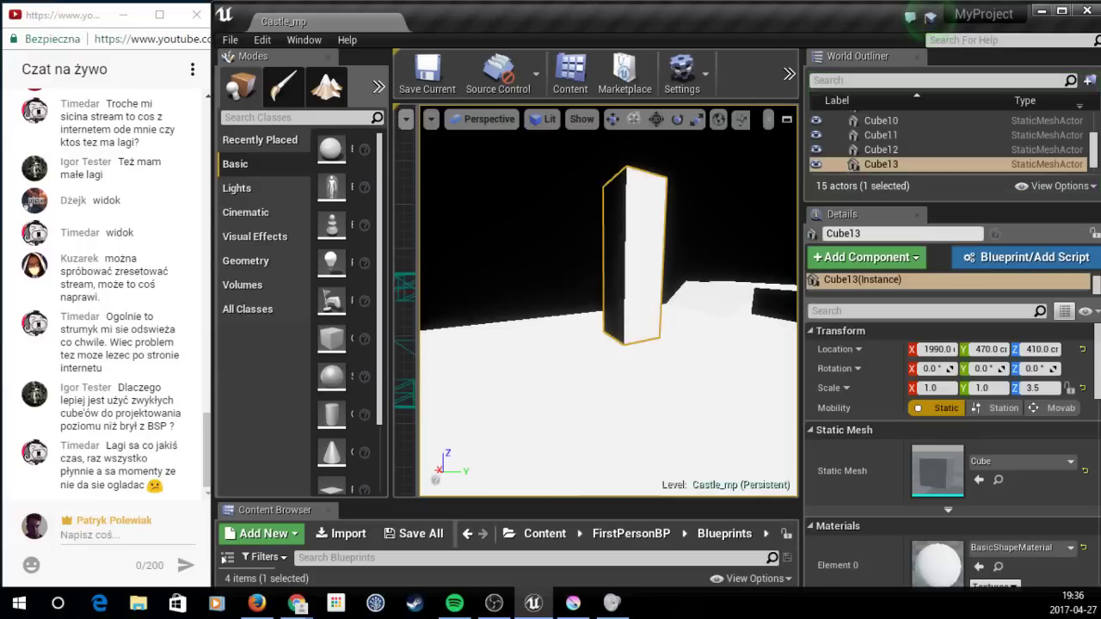
left_click(1055, 388)
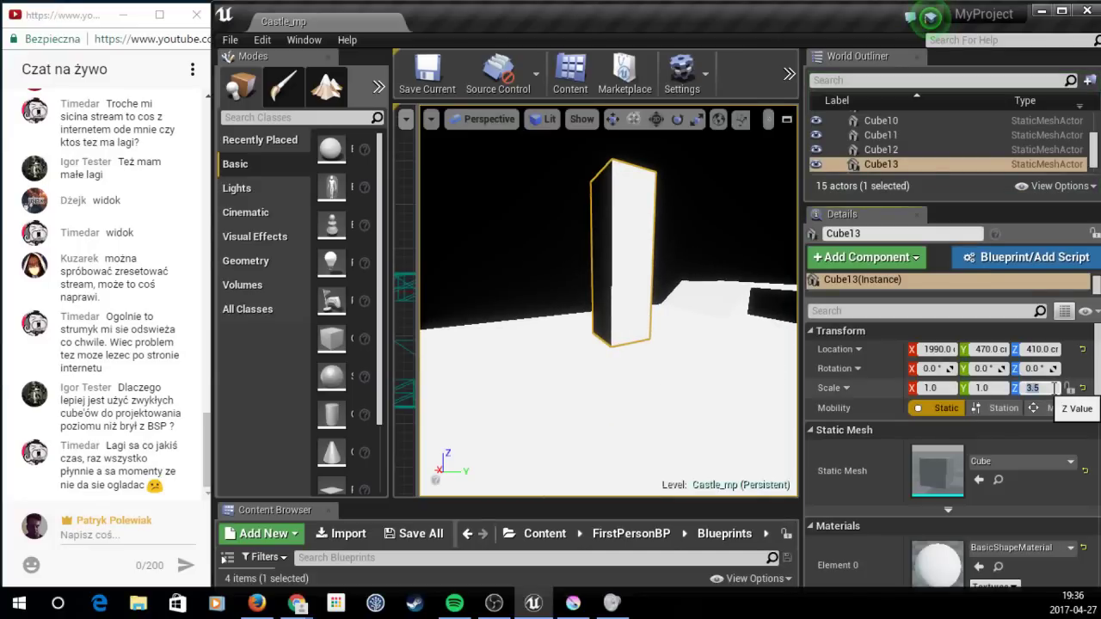
type("4")
key("Return")
Step: Play-test the level again from the Play menu, then stop it
left_click(789, 76)
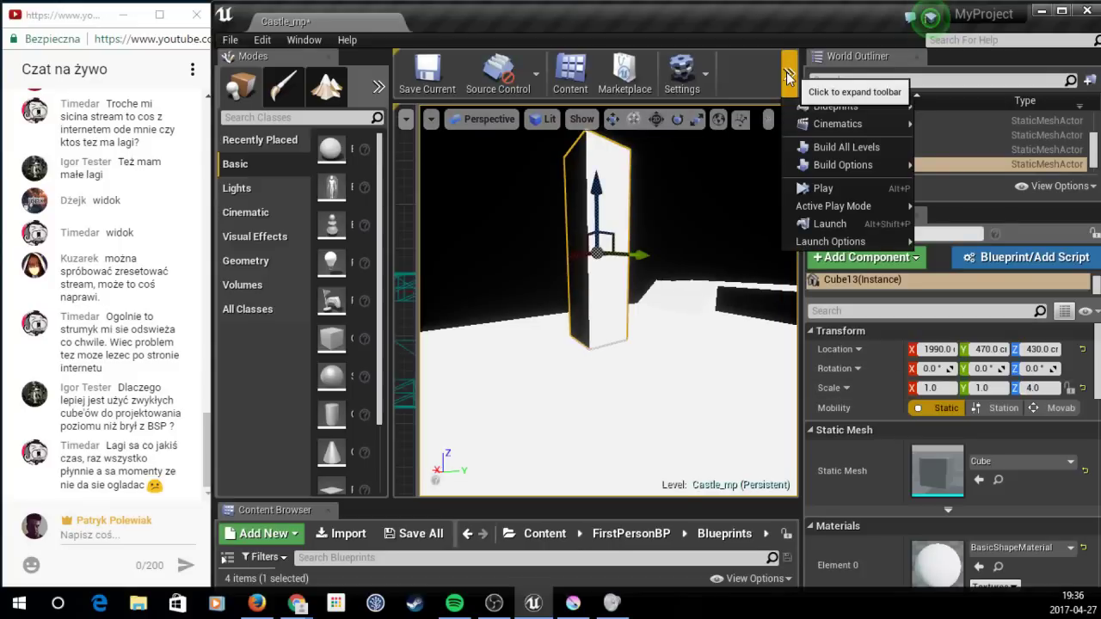
left_click(821, 188)
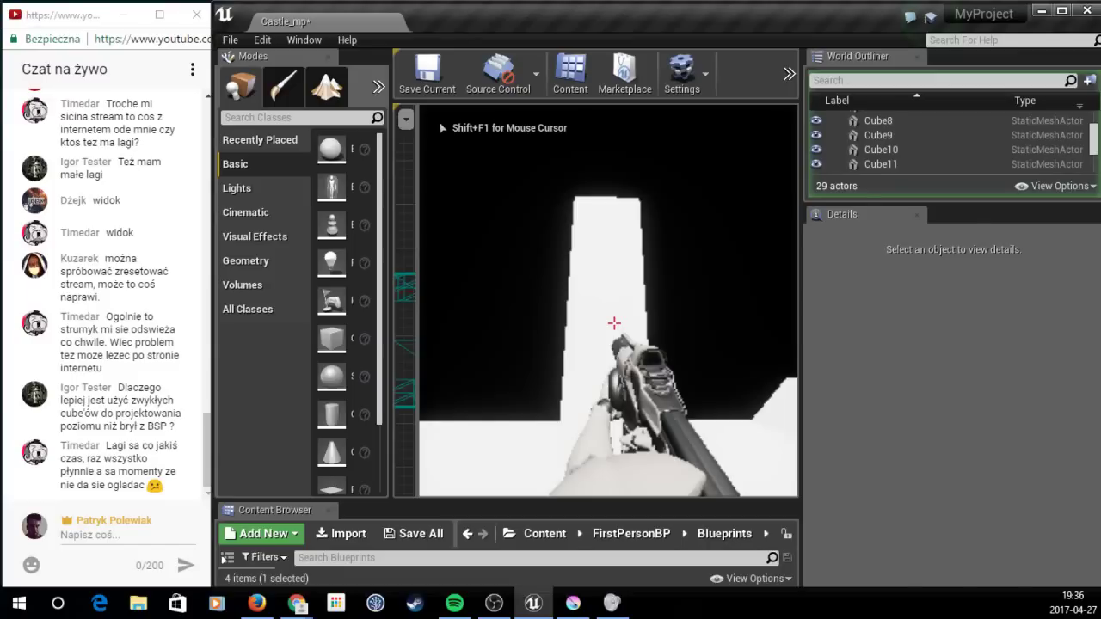
key("Escape")
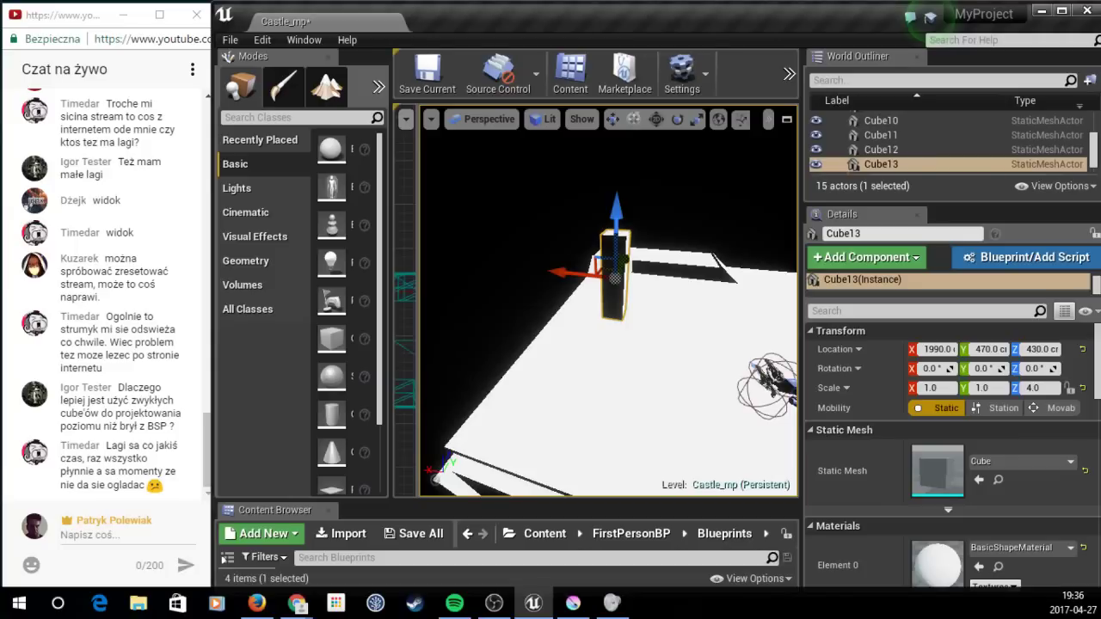
Step: Widen the Top wireframe view, deselect, and save the Castle_mp map with Cube14 added
right_click_drag(609, 309, 609, 309)
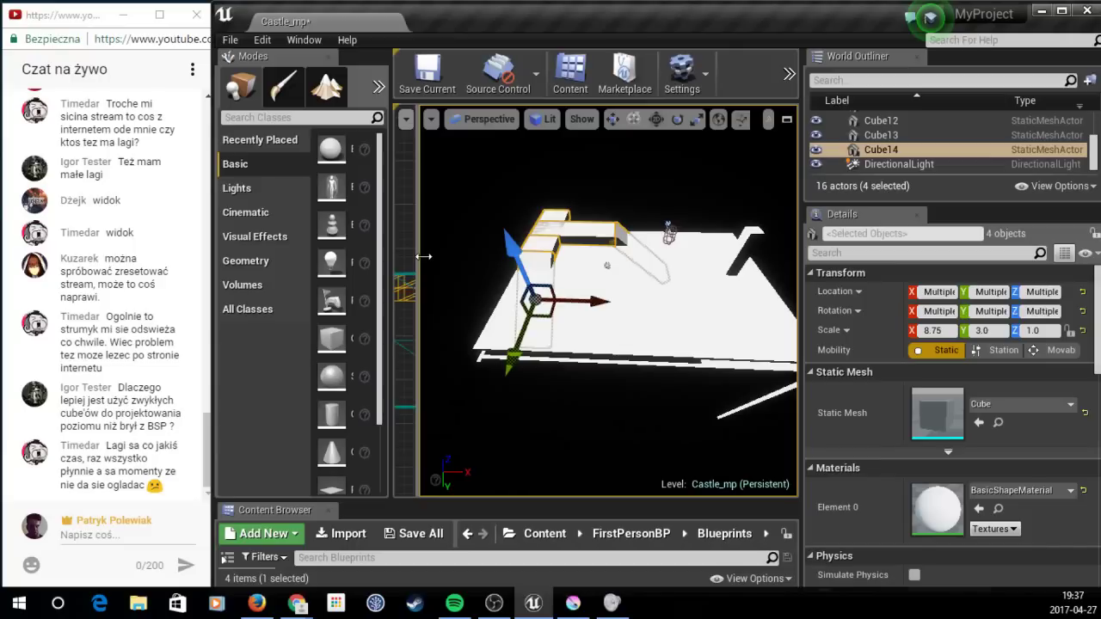
left_click_drag(424, 257, 779, 267)
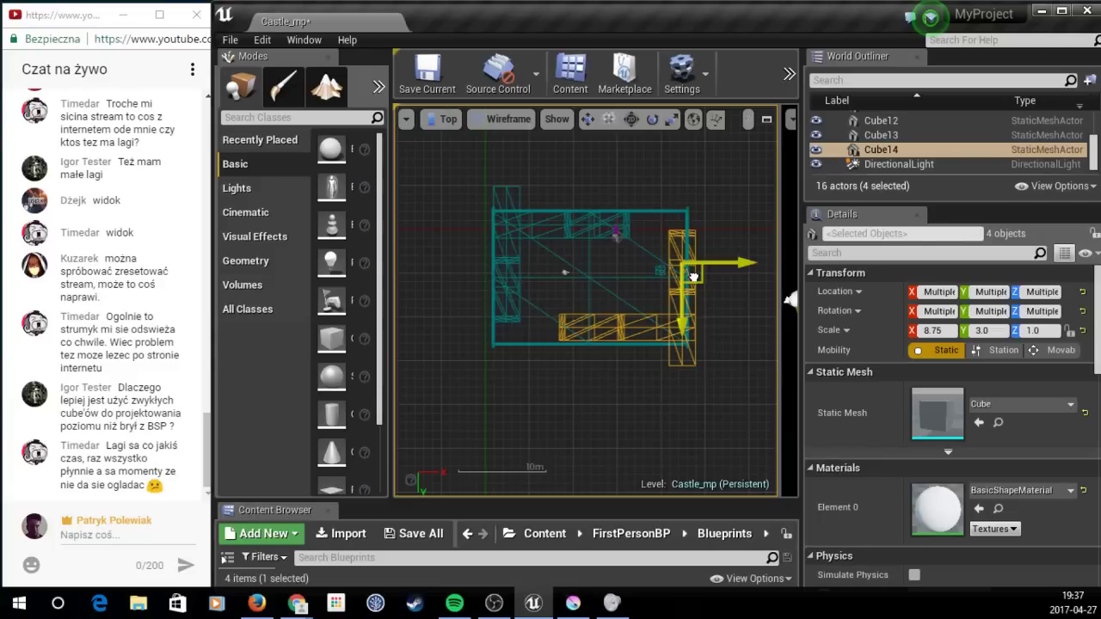
key("Escape")
scroll(693, 275, "up", 3)
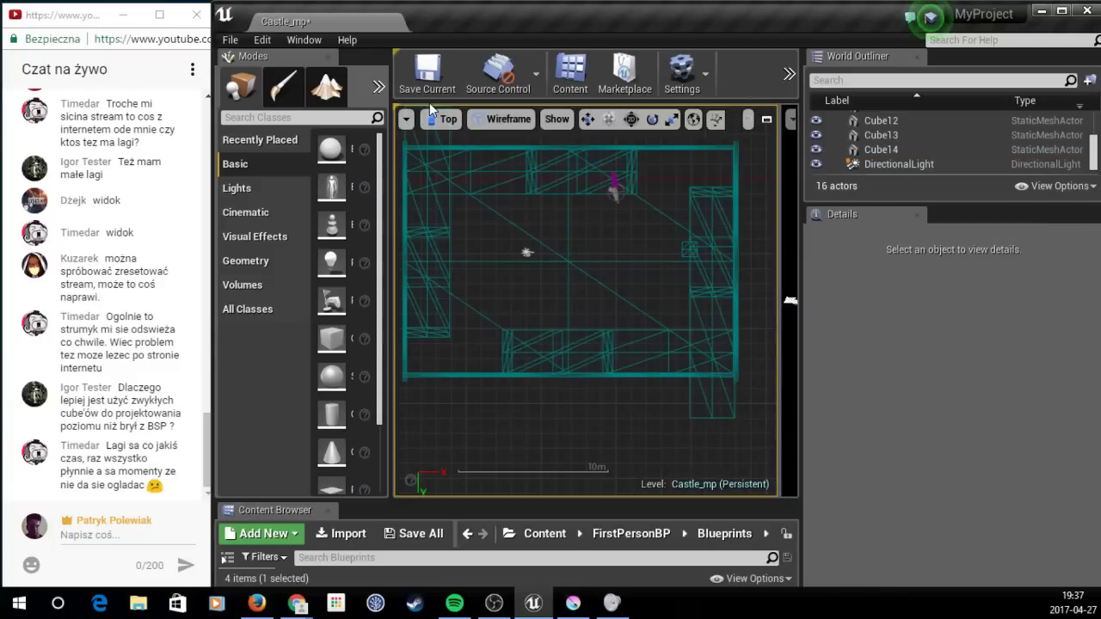
key("ctrl+s")
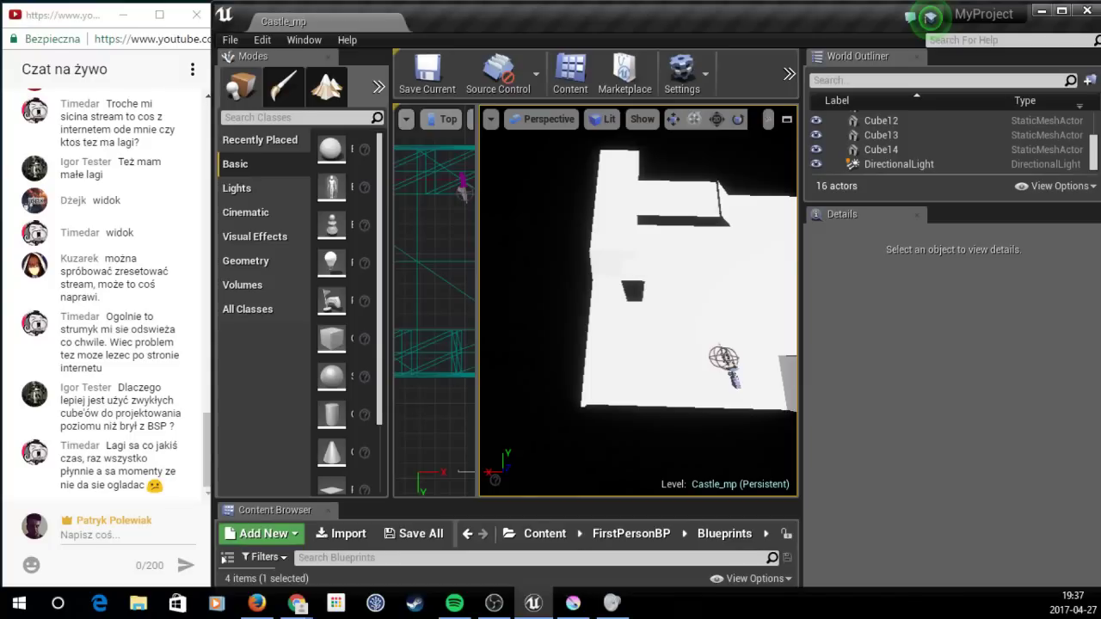
Step: Add Cube6 to the selected slabs, then narrow the selection to just Cube4
right_click_drag(638, 301, 654, 284)
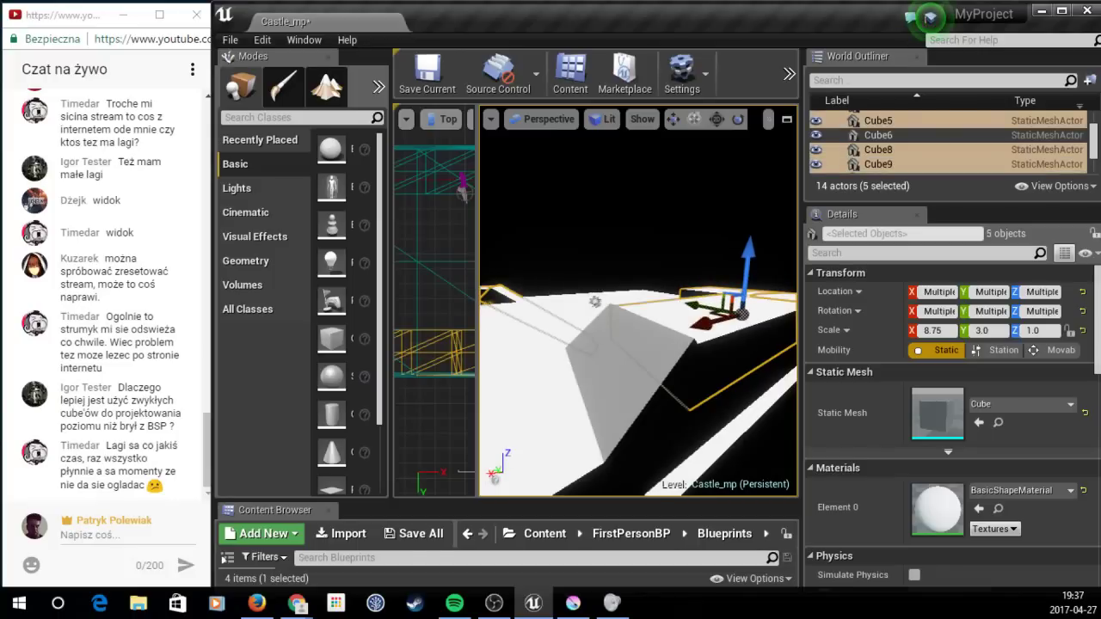
left_click(878, 135, "ctrl")
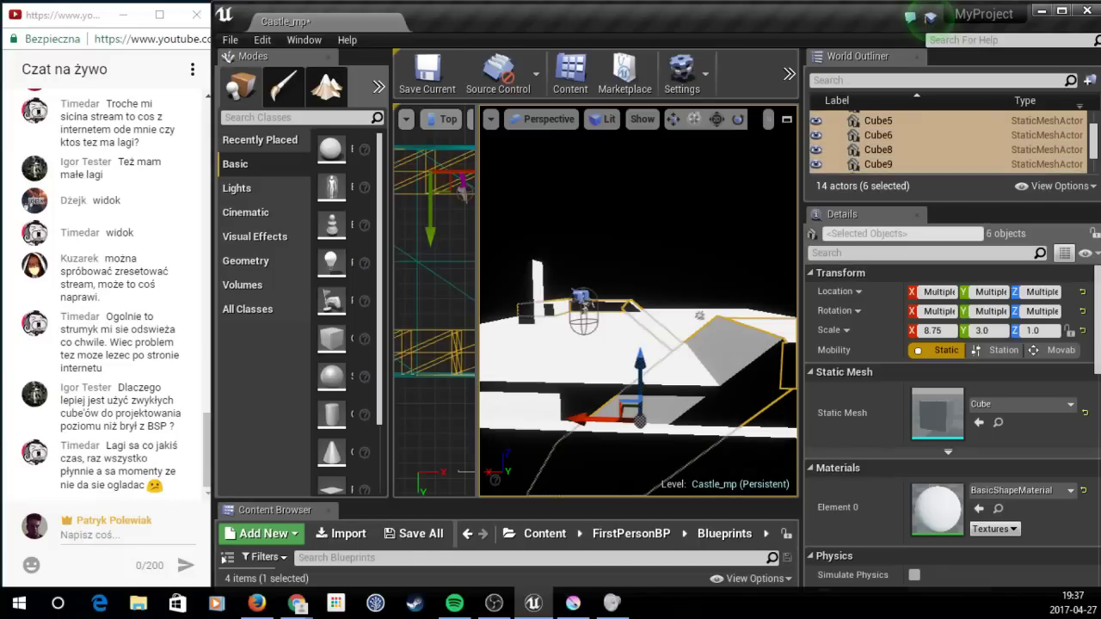
right_click_drag(637, 326, 637, 325)
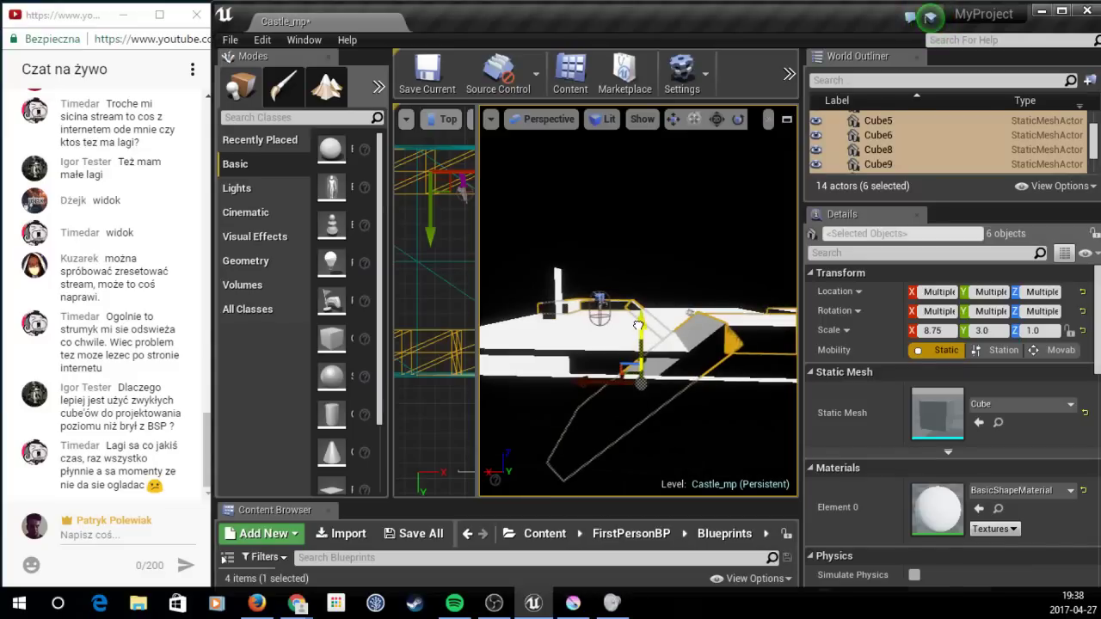
left_click(637, 325)
right_click_drag(724, 411, 724, 411)
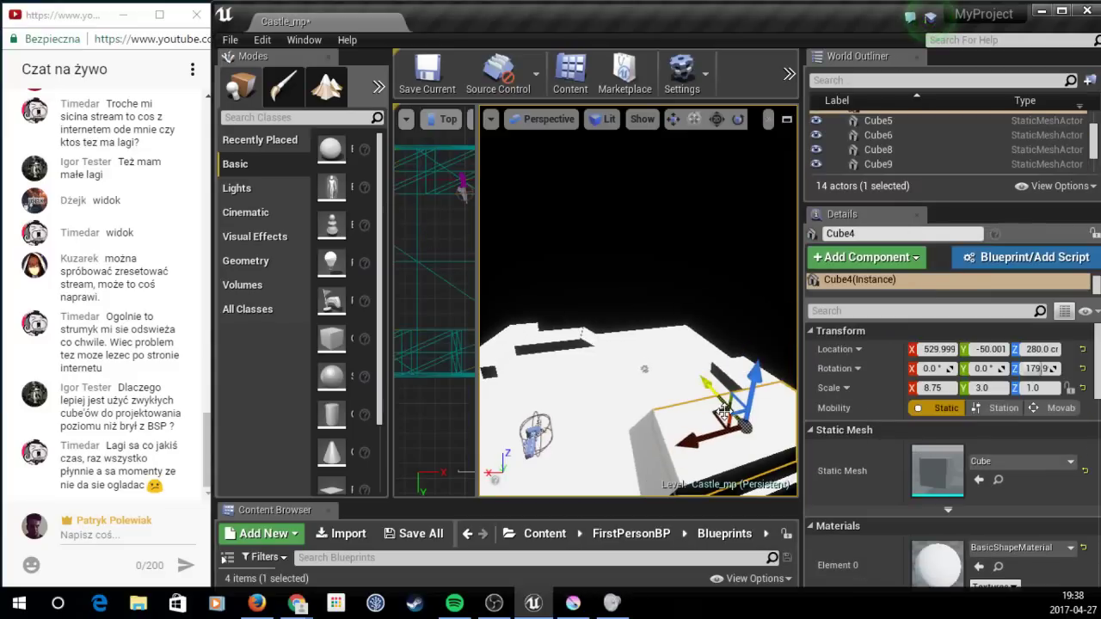
Step: Undo back to the six-slab selection and revert the six cubes' last moves
key("ctrl+z")
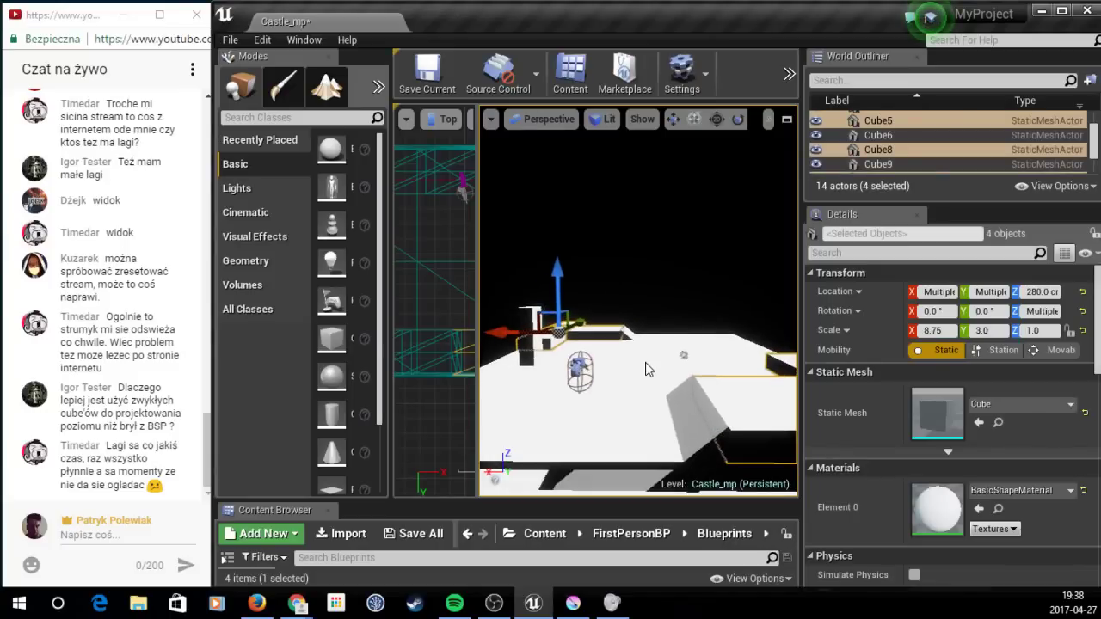
key("ctrl+z")
key("ctrl+z")
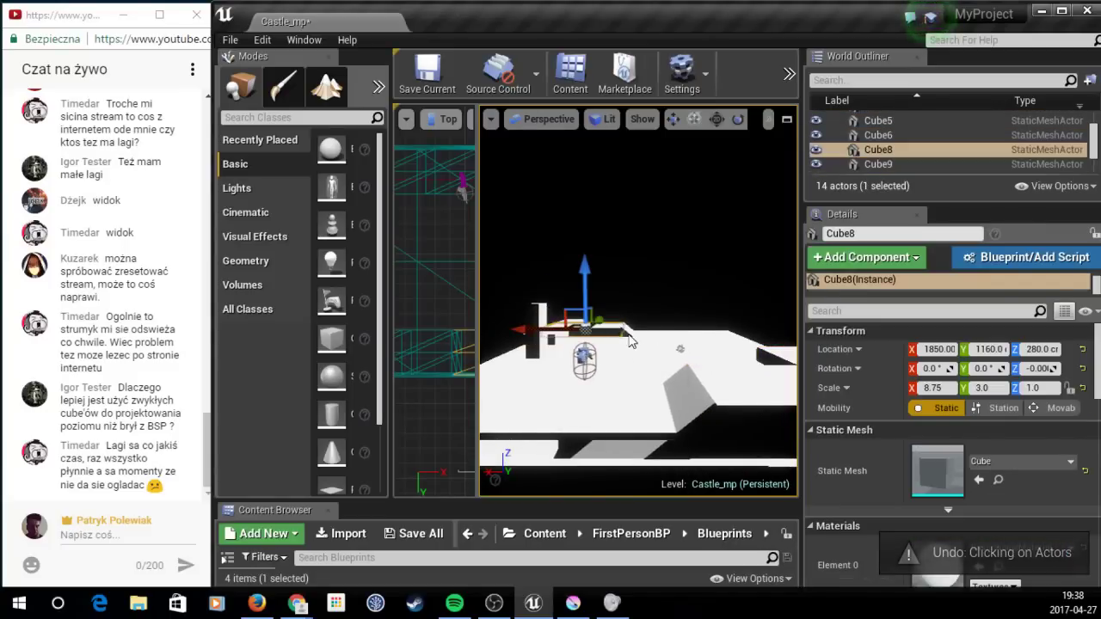
key("ctrl+z")
key("ctrl+z")
key("ctrl+z")
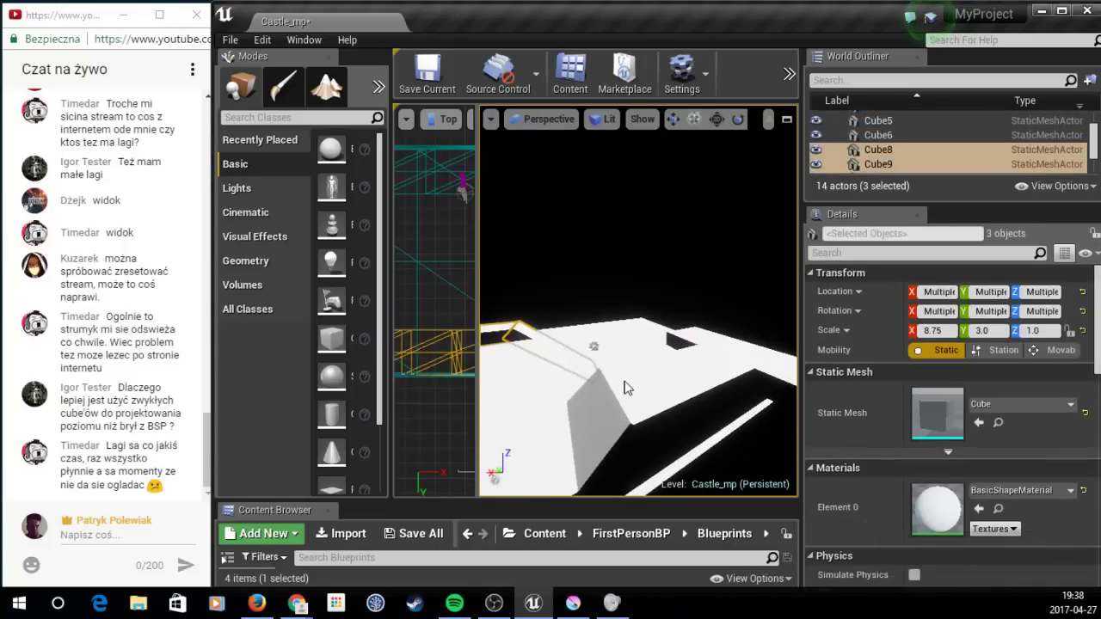
key("ctrl+z")
key("ctrl+z")
key("ctrl+z")
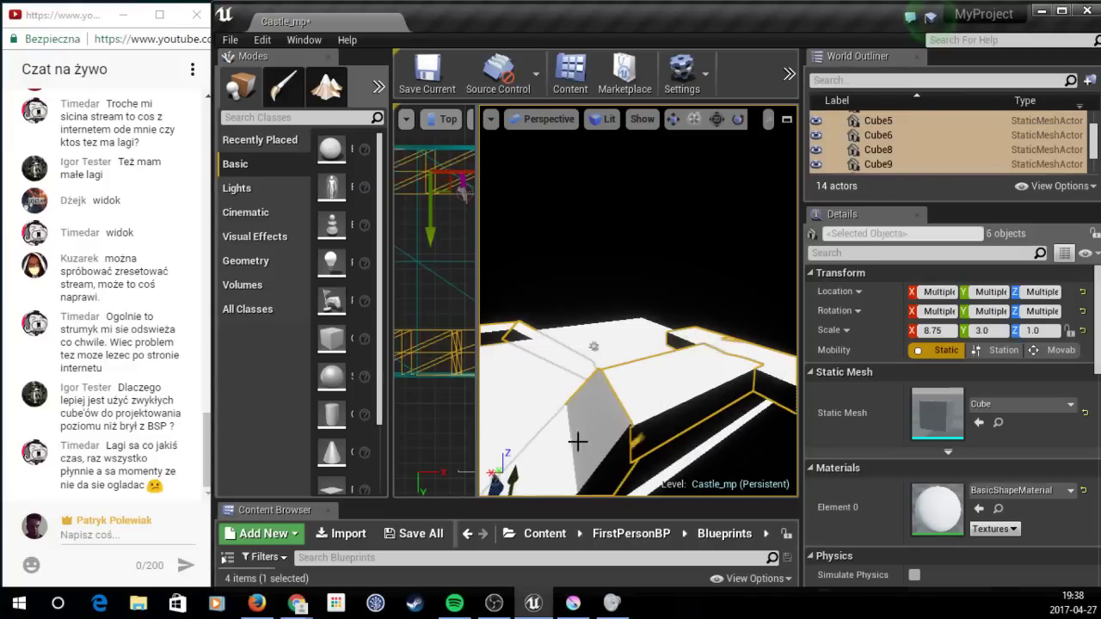
key("ctrl+z")
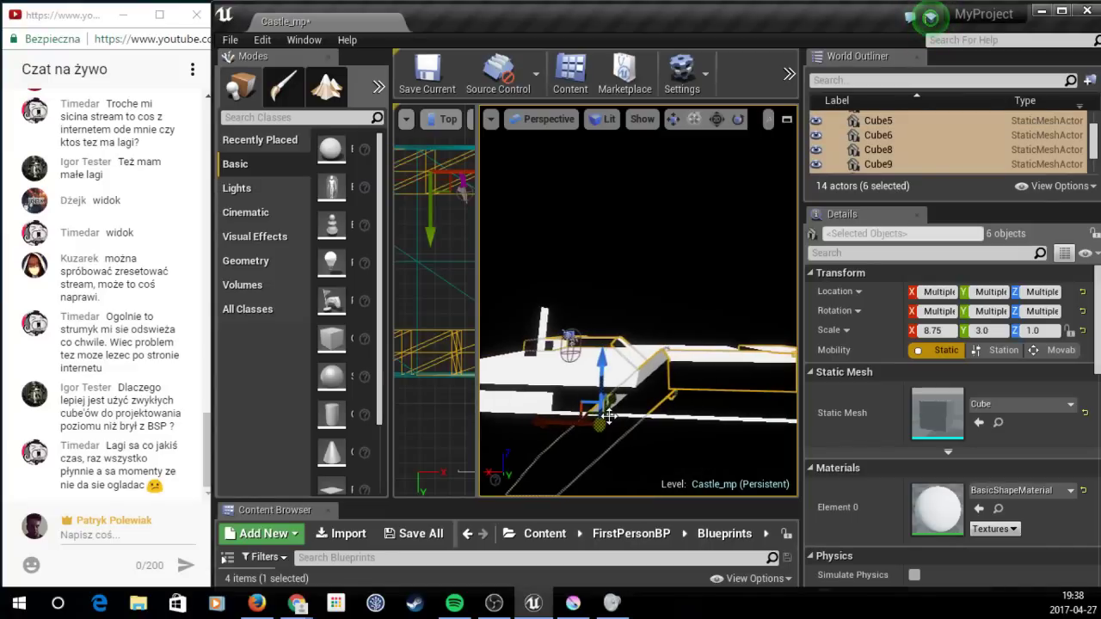
key("ctrl+z")
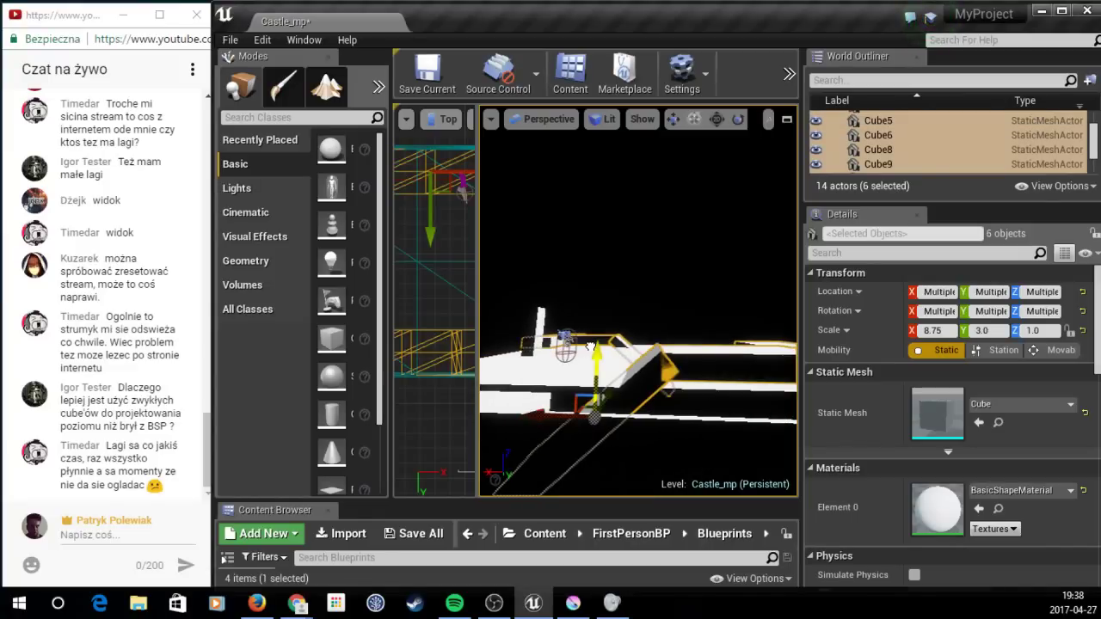
right_click_drag(591, 346, 551, 344)
key("ctrl+z")
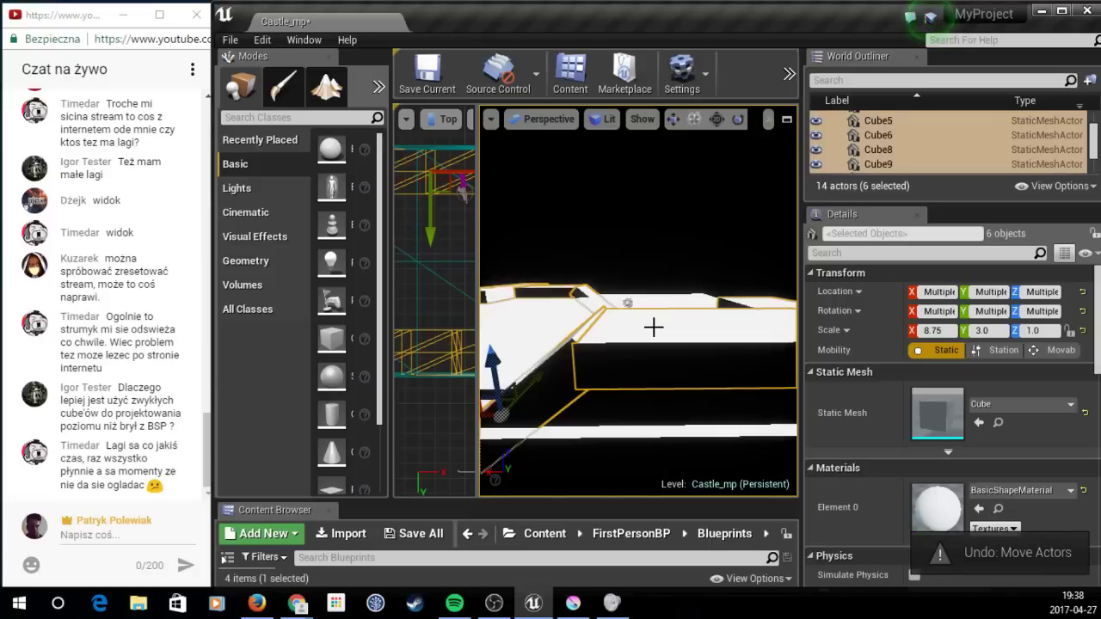
Step: Deselect the cubes and save the Castle_mp level
mouse_move(654, 327)
right_mouse_down()
mouse_move(636, 331)
mouse_move(722, 199)
right_mouse_up()
left_click(637, 332)
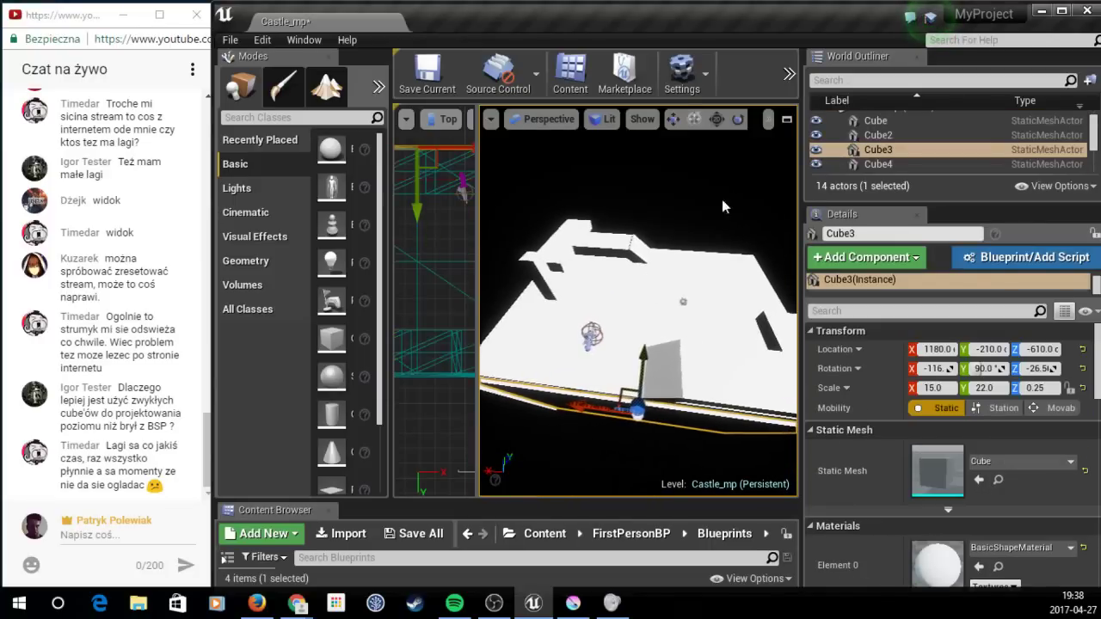
left_click(630, 192)
right_click_drag(631, 193, 654, 284)
key("ctrl+s")
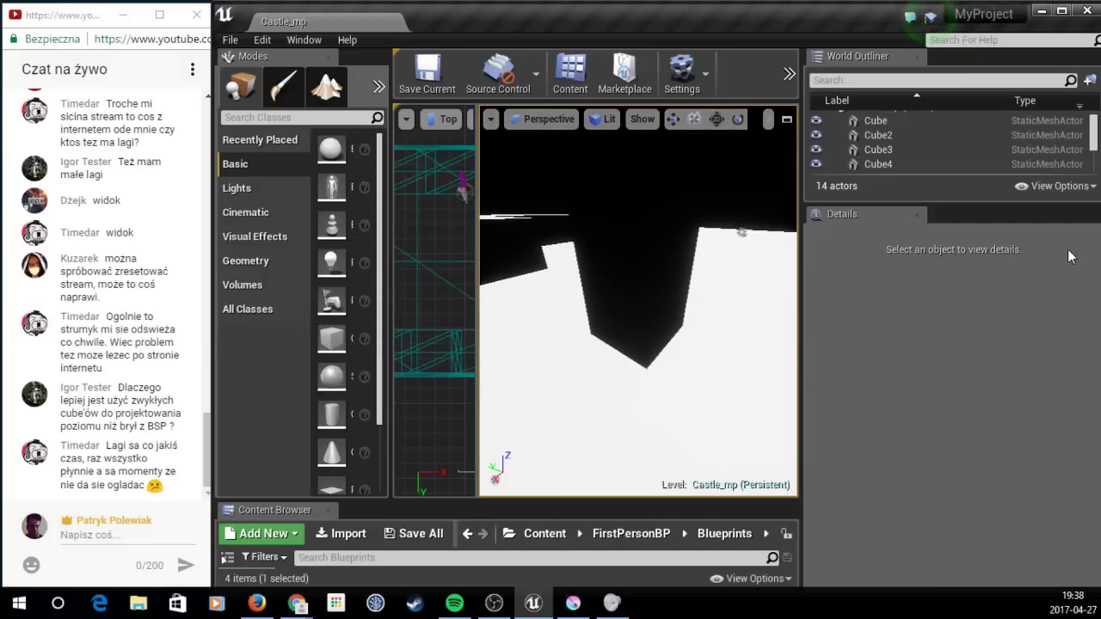
left_click(788, 75)
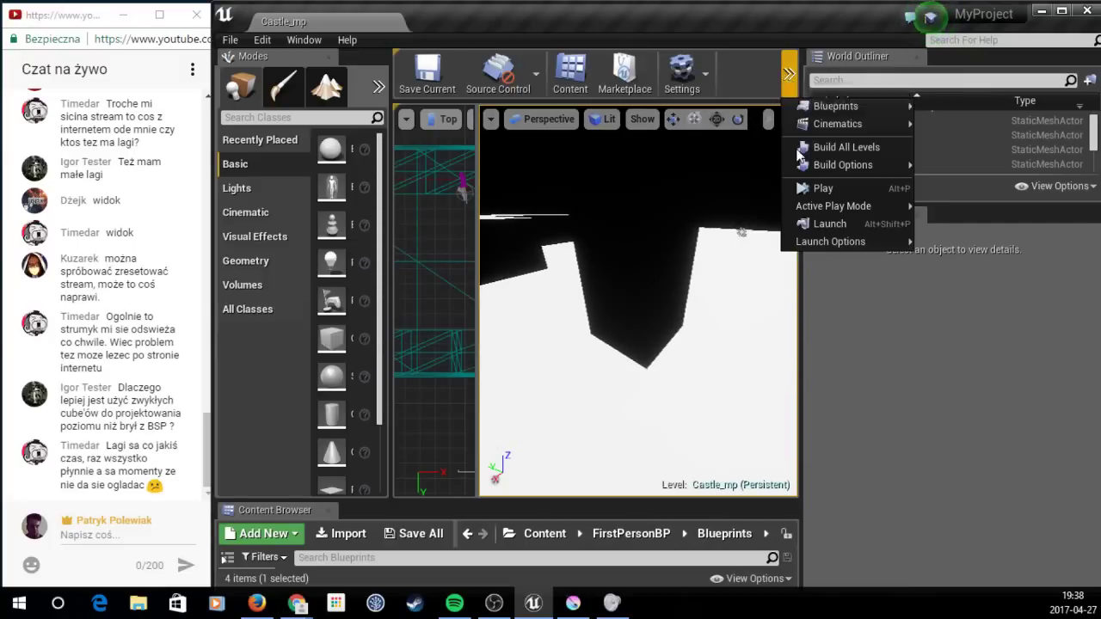
left_click(818, 186)
left_click(757, 223)
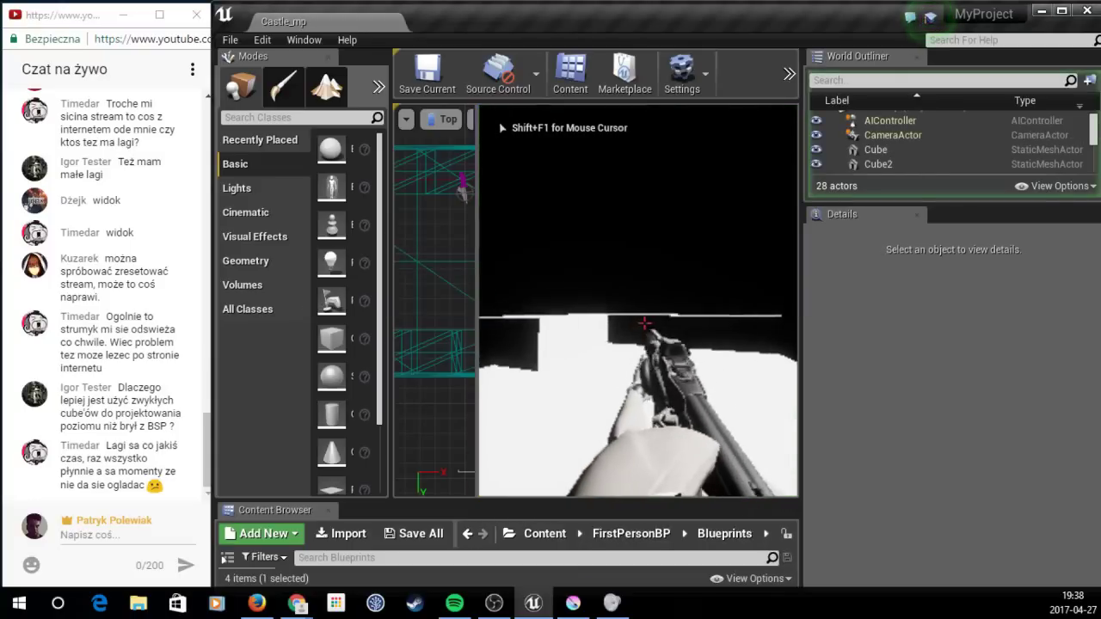
left_click(644, 323)
left_click(644, 324)
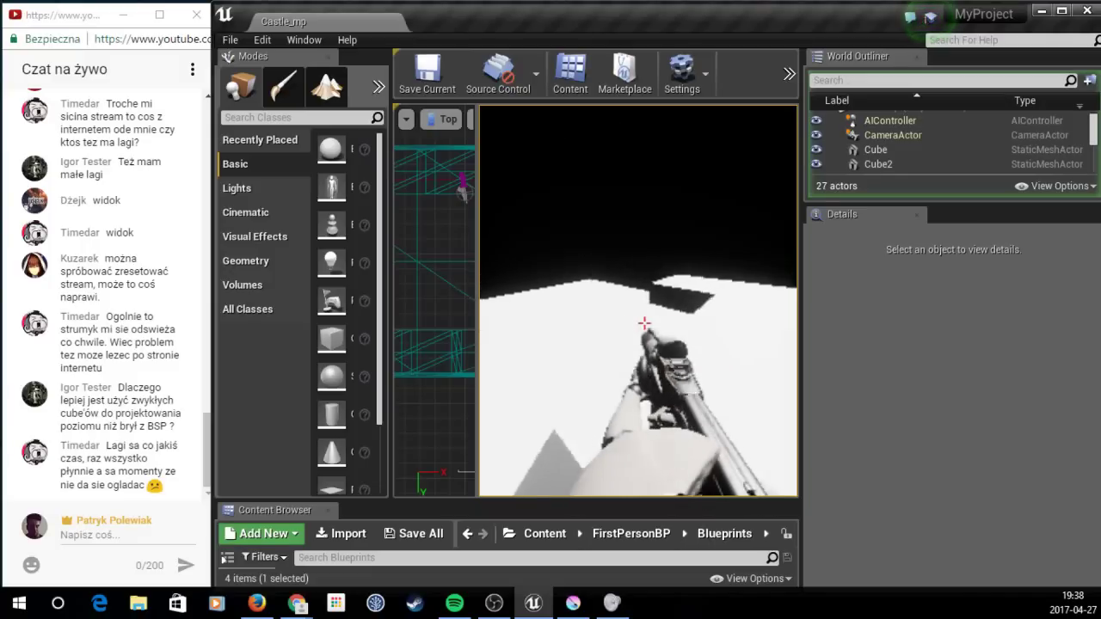
left_click(644, 323)
left_click(645, 323)
left_click(645, 323)
left_click(644, 324)
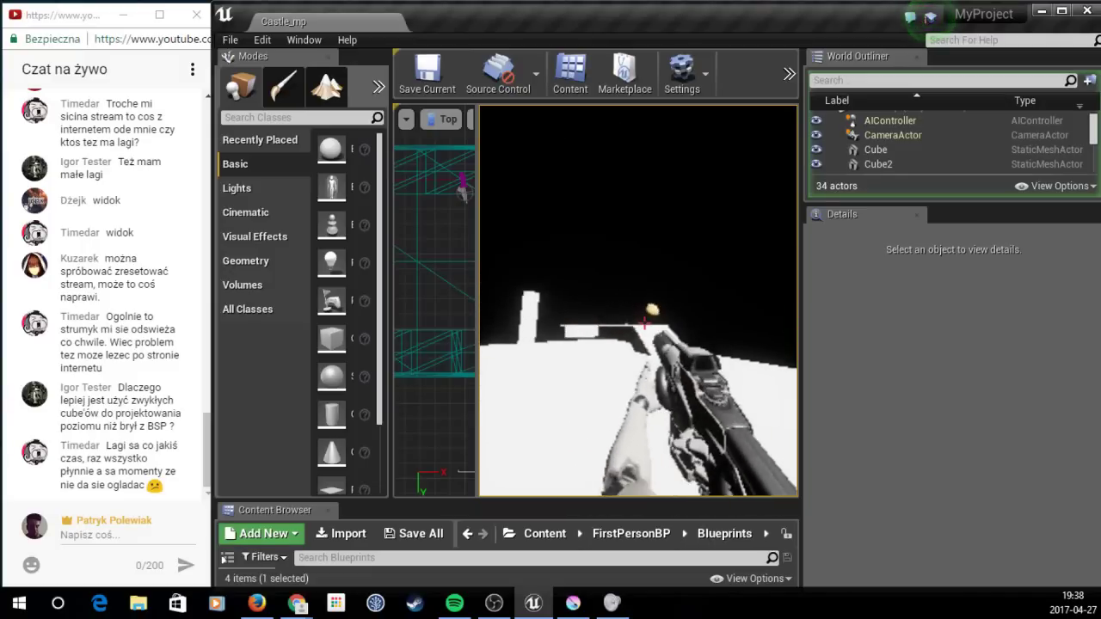
left_click(644, 323)
key("Escape")
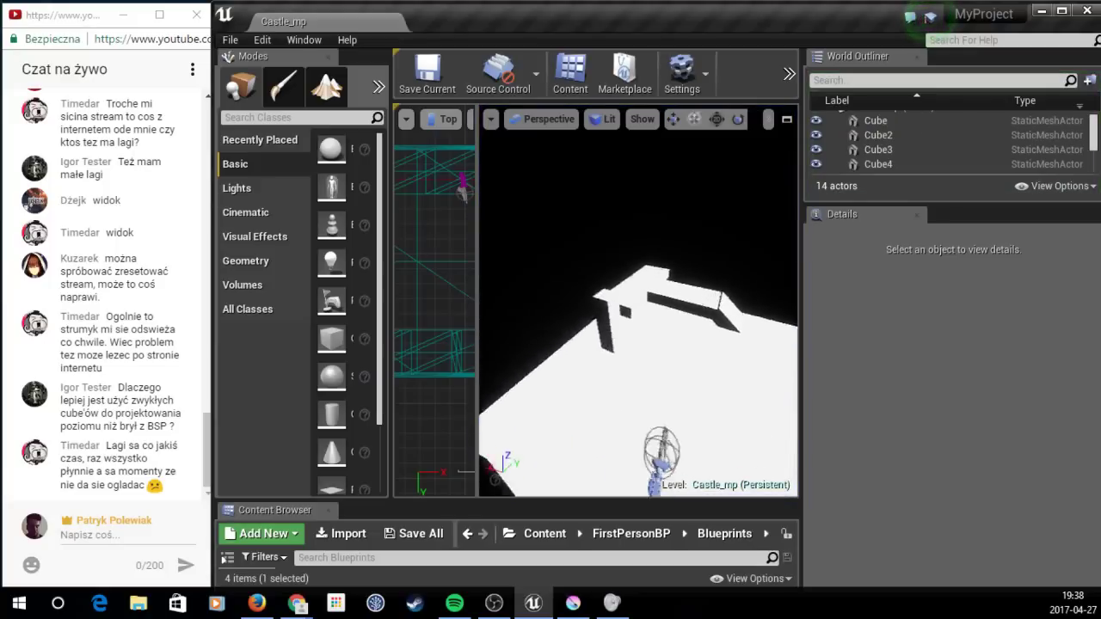
Step: Move the tall pillar Cube13 across and lower it to the floor's edge
right_click_drag(707, 239, 720, 287)
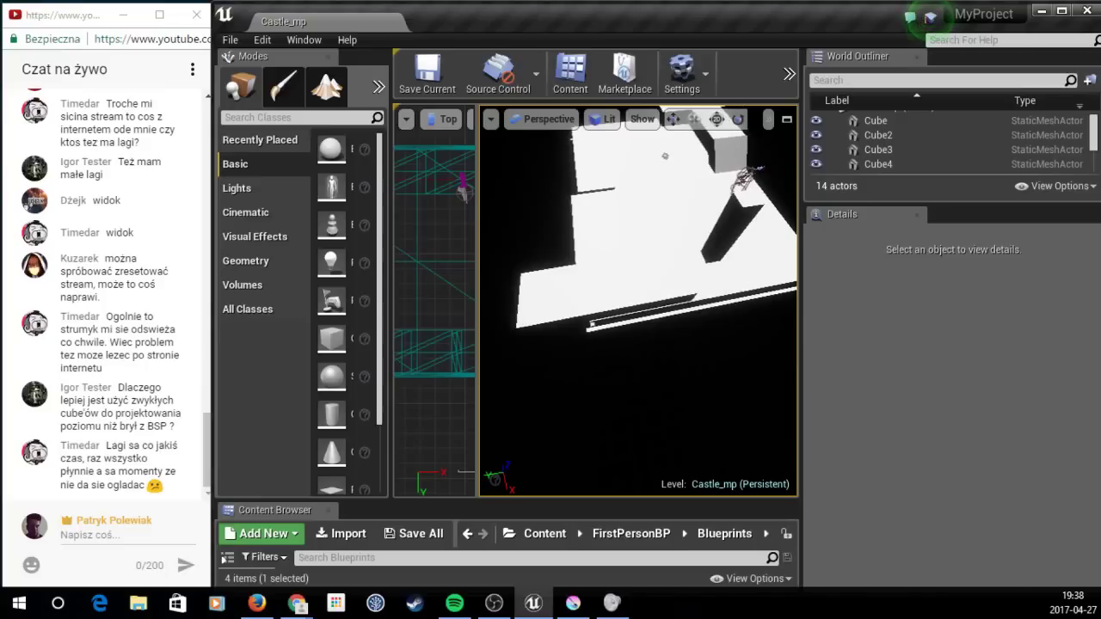
left_click(701, 236)
right_click_drag(637, 259, 654, 250)
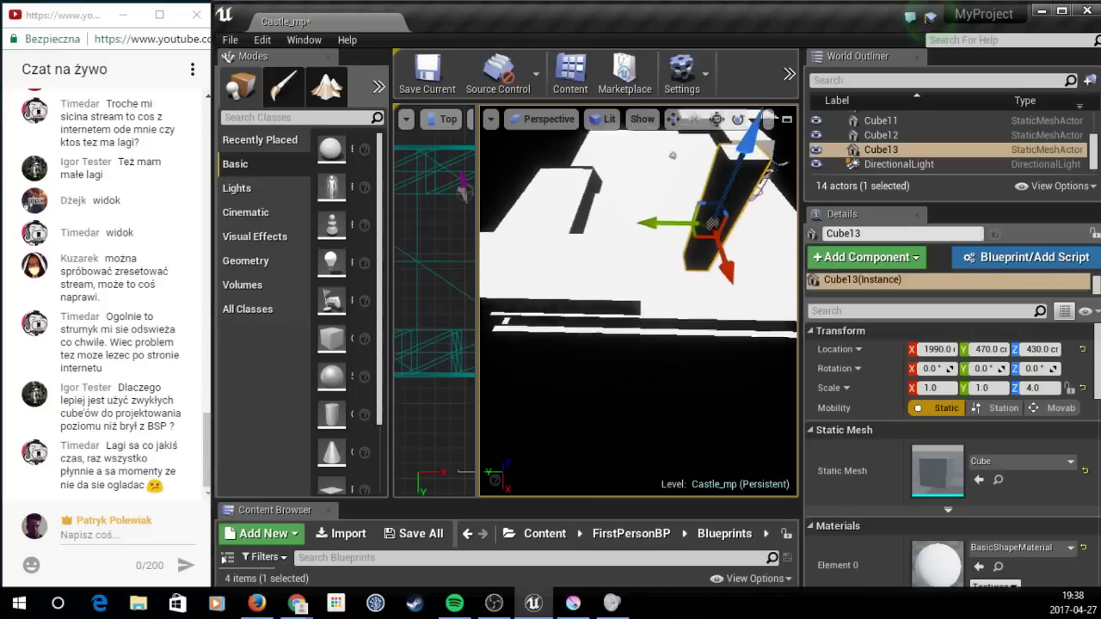
left_click_drag(709, 233, 647, 314, "shift")
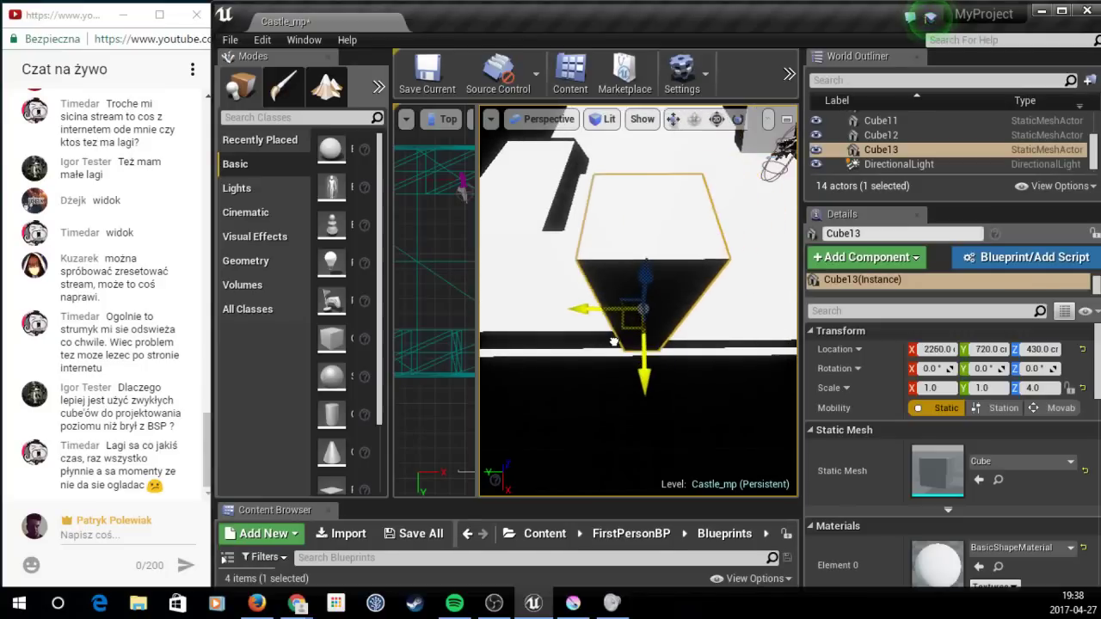
right_click_drag(647, 314, 634, 304)
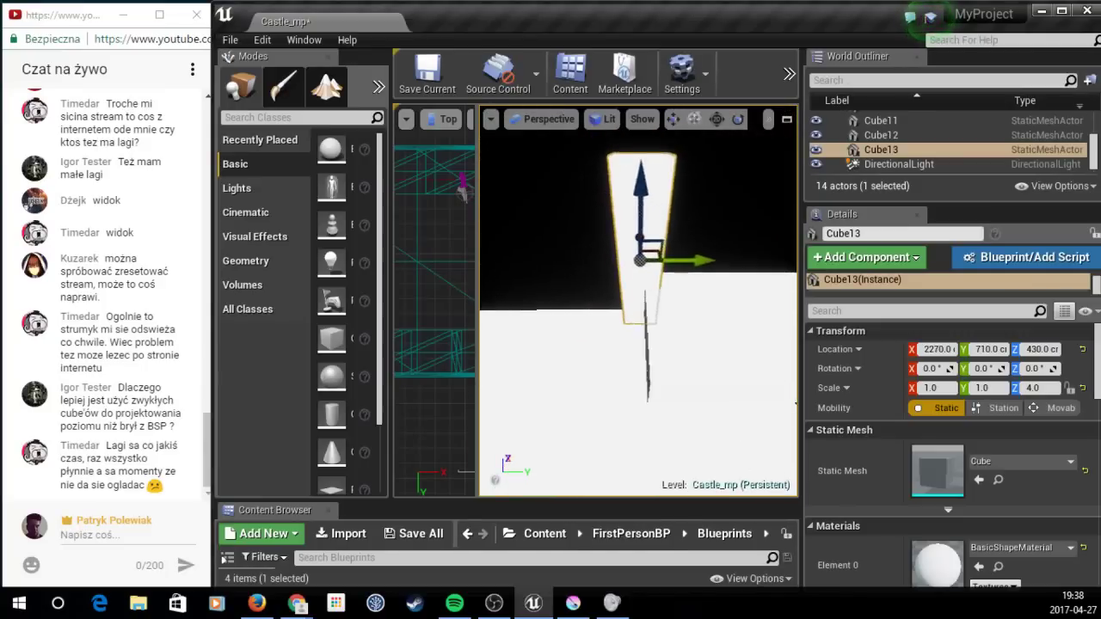
left_click_drag(680, 247, 662, 248, "shift")
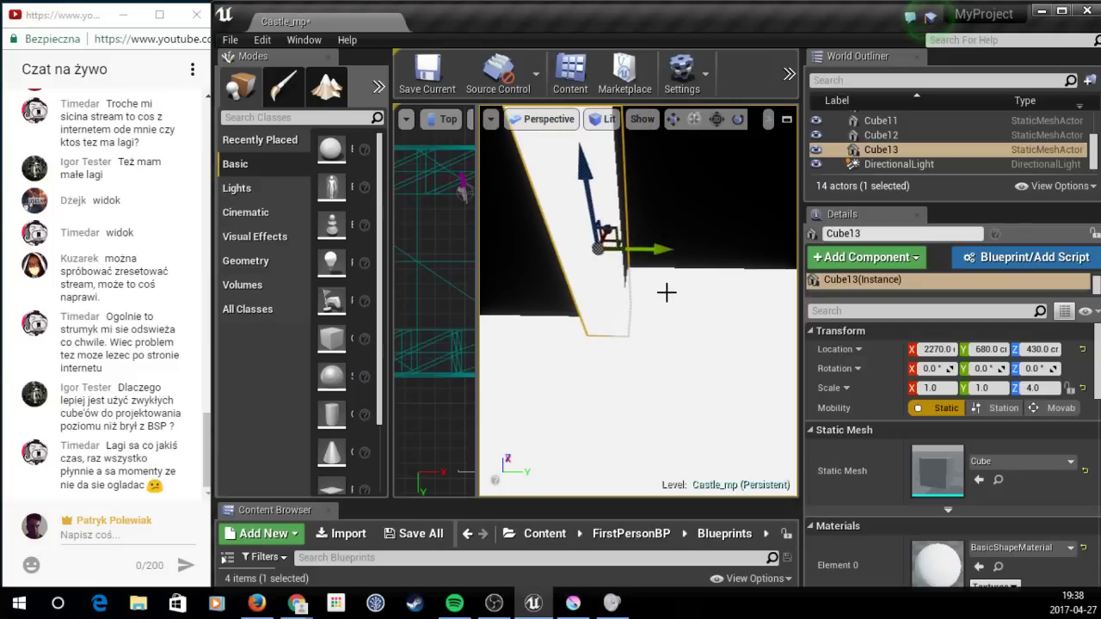
right_click_drag(666, 292, 565, 259)
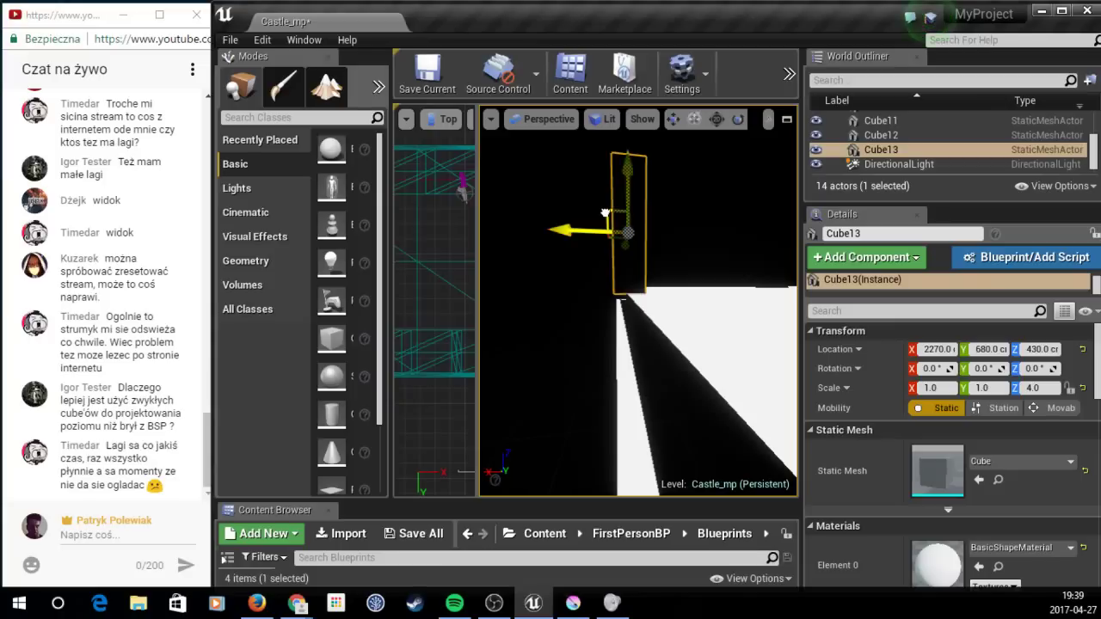
mouse_move(621, 230)
left_mouse_down()
mouse_move(571, 334)
mouse_move(620, 413)
left_mouse_up()
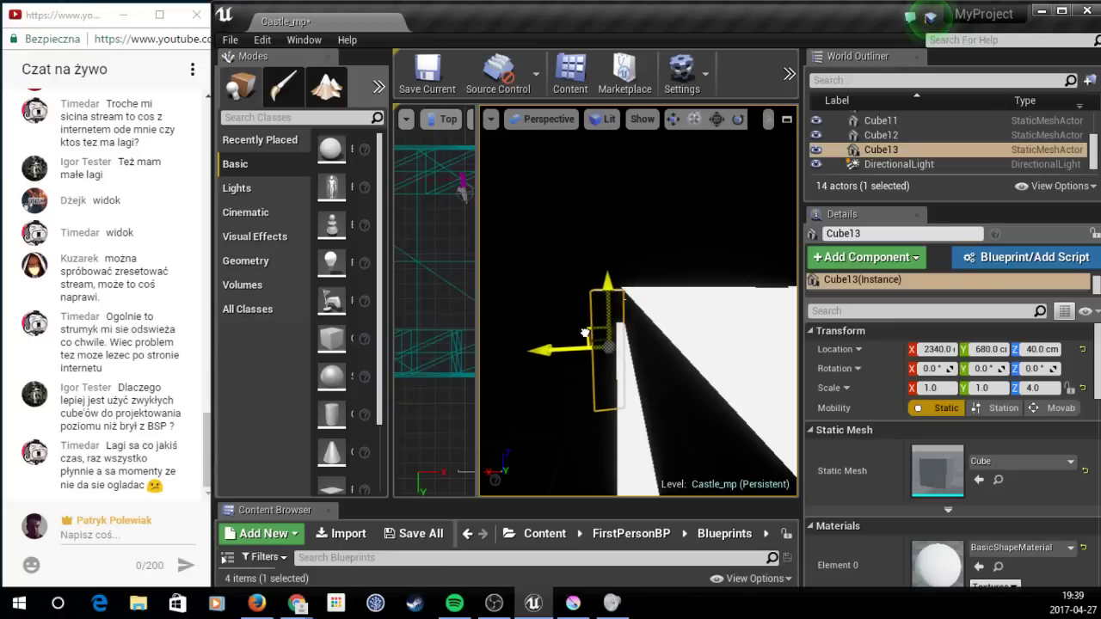
mouse_move(619, 413)
right_mouse_down()
mouse_move(621, 456)
mouse_move(654, 449)
mouse_move(700, 356)
right_mouse_up()
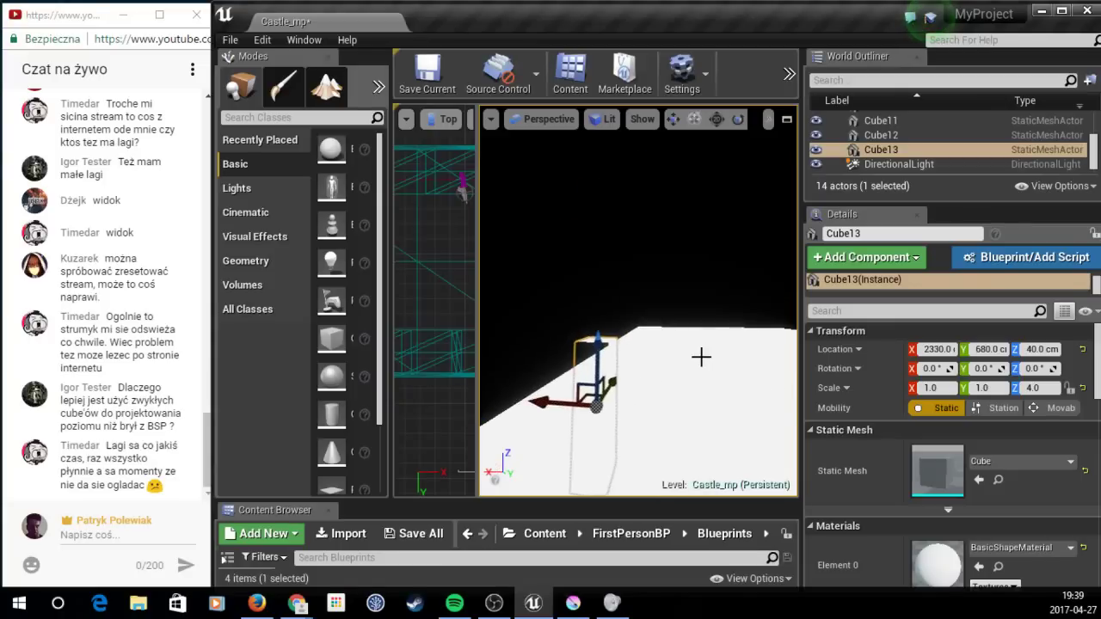
Step: Duplicate the pillar as Cube14 and place it at X 2340, Y 770, Z 570
mouse_move(588, 225)
left_mouse_down("alt")
mouse_move(613, 175)
mouse_move(611, 211)
left_mouse_up("alt")
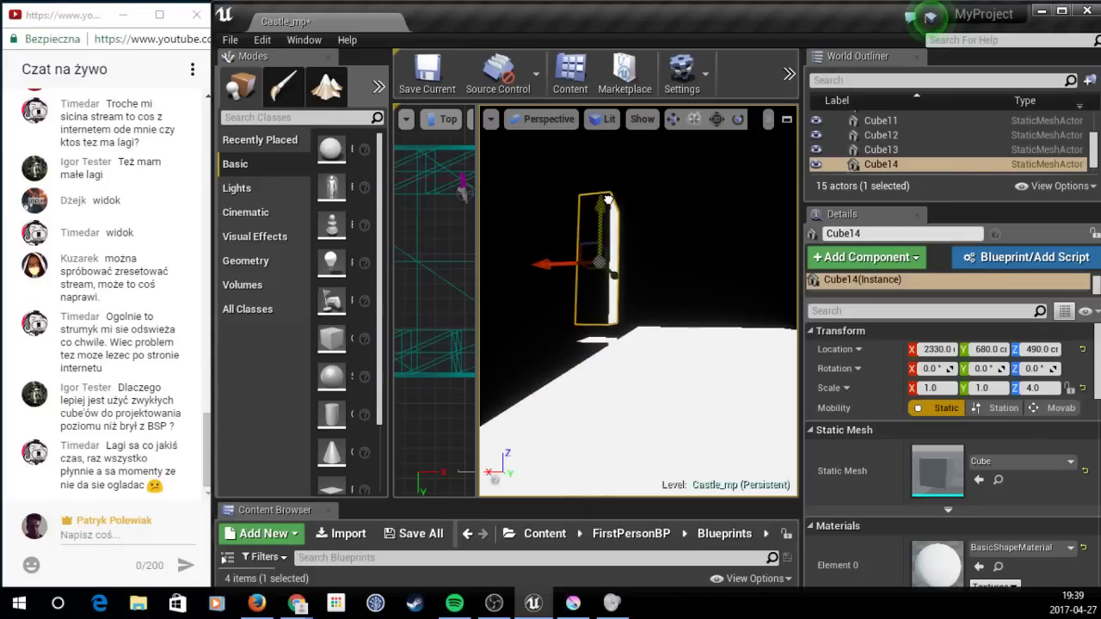
right_click_drag(714, 201, 714, 200)
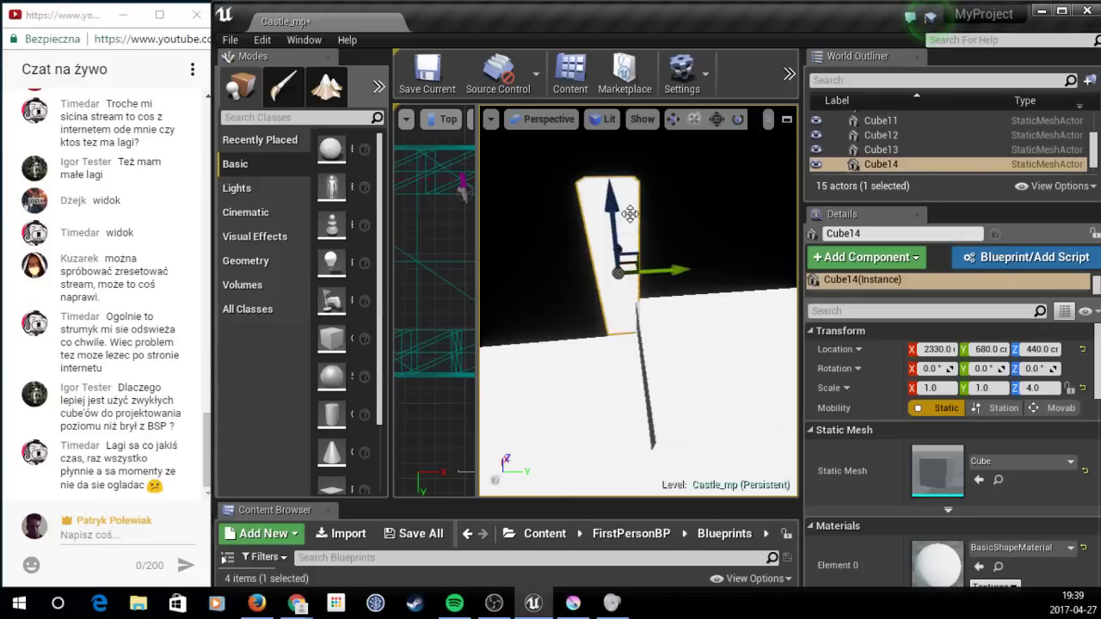
left_click_drag(680, 252, 722, 271)
right_click_drag(722, 272, 671, 275)
right_click_drag(590, 362, 589, 356)
left_click_drag(599, 197, 544, 250)
right_click_drag(544, 250, 602, 258)
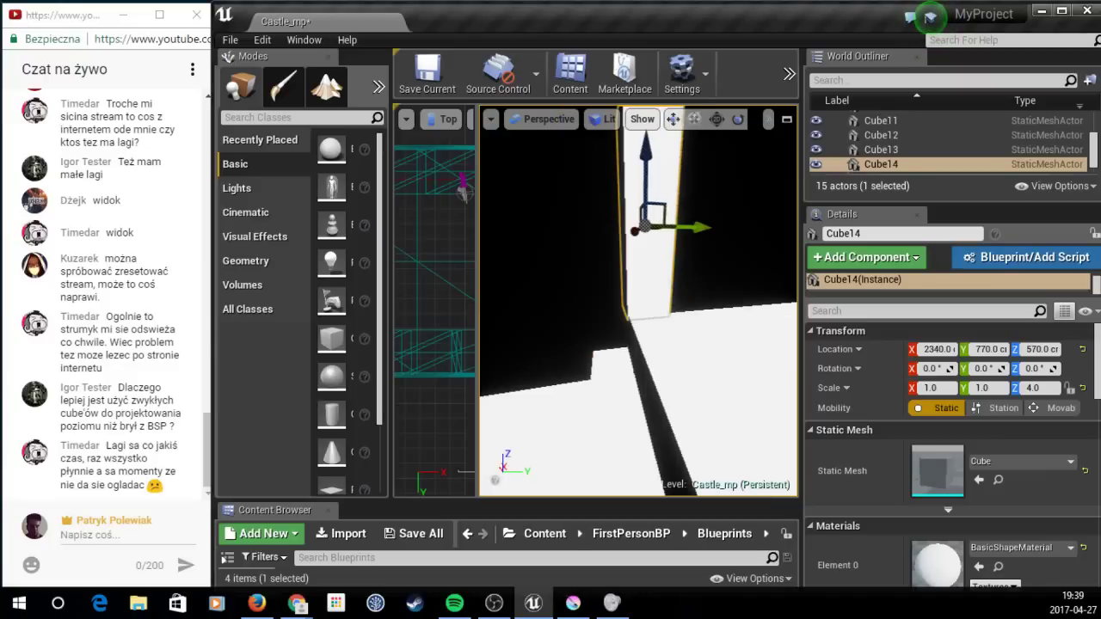
right_click_drag(706, 278, 705, 278)
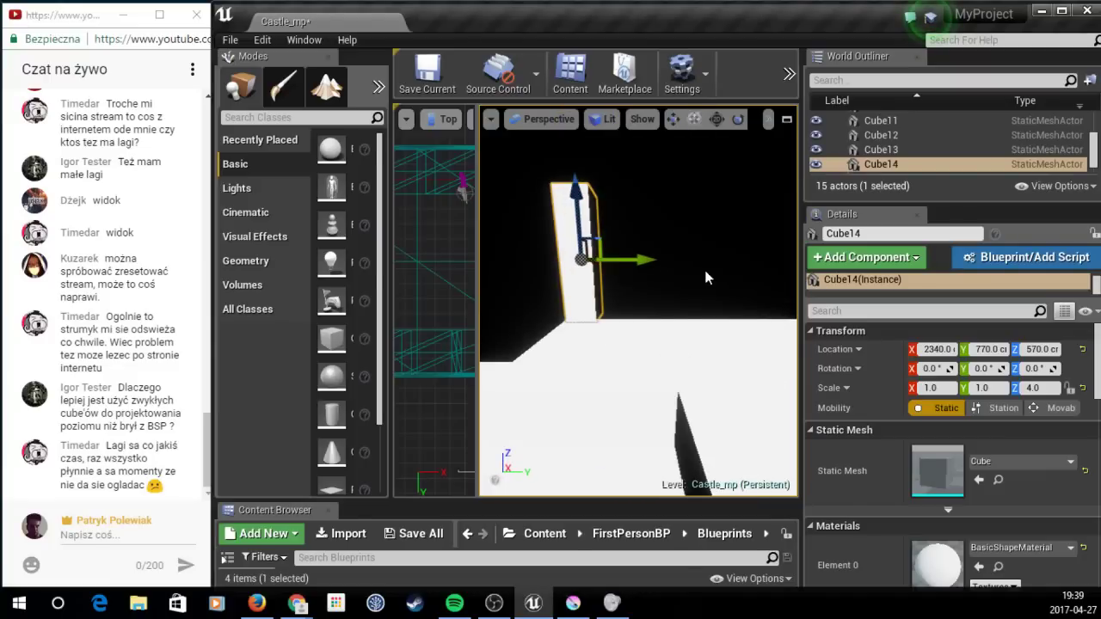
Step: Alt-drag a third pillar, Cube15, along Y beside the others
left_click_drag(637, 258, 742, 259, "alt")
scroll(742, 258, "down", 5)
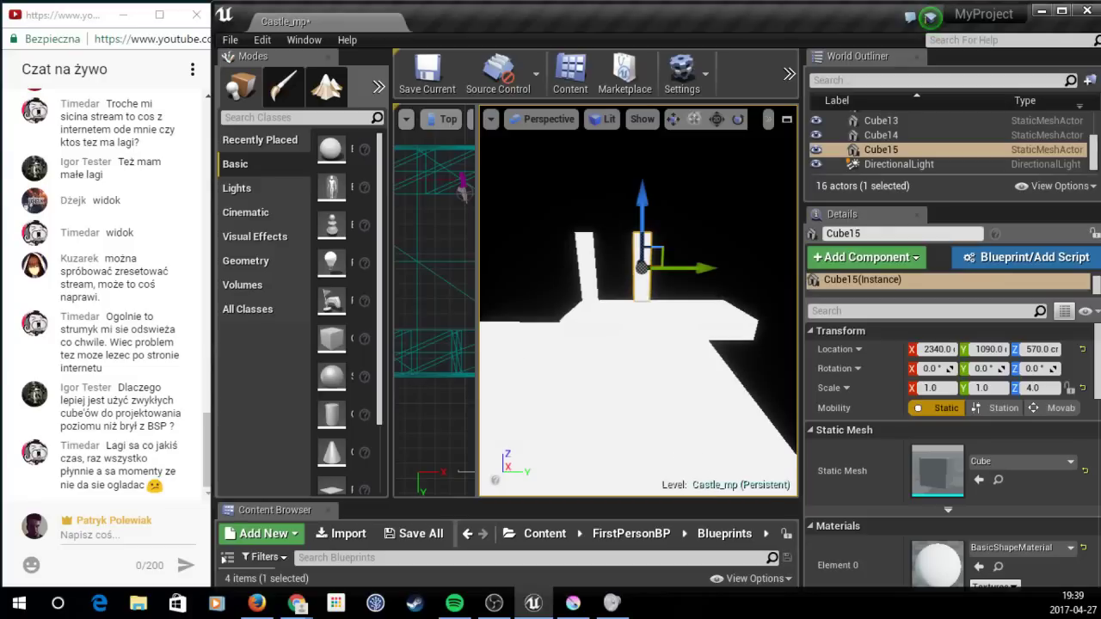
right_click_drag(742, 259, 742, 259)
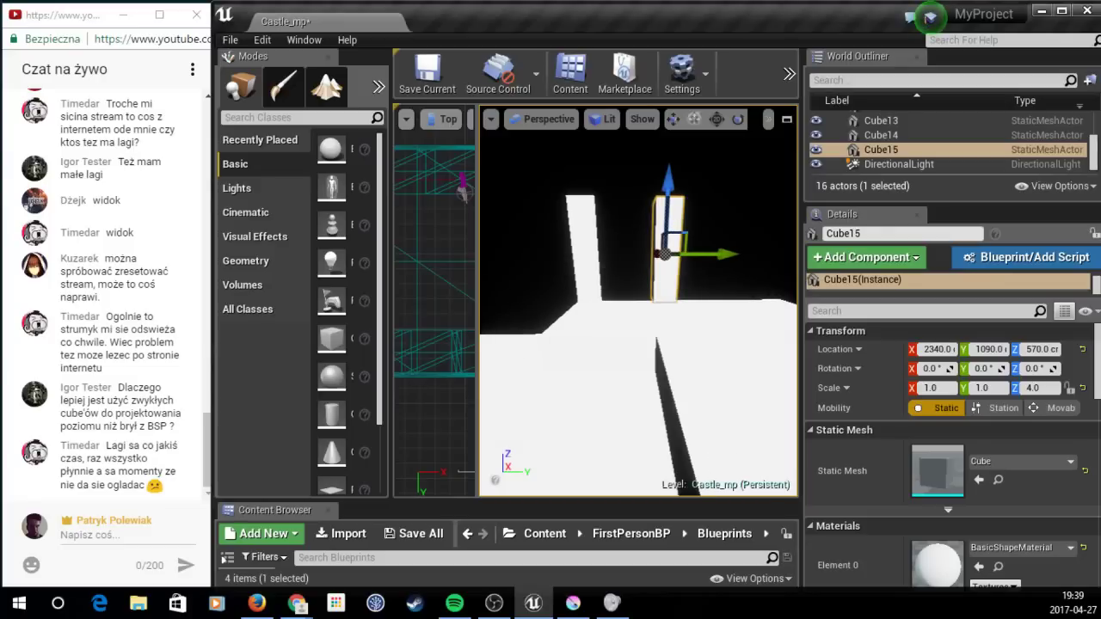
left_click_drag(742, 259, 722, 240)
Step: Delete the stray extra cube (Y scale 2.0) and set Cube15's Y to 1080
left_click_drag(329, 325, 644, 335)
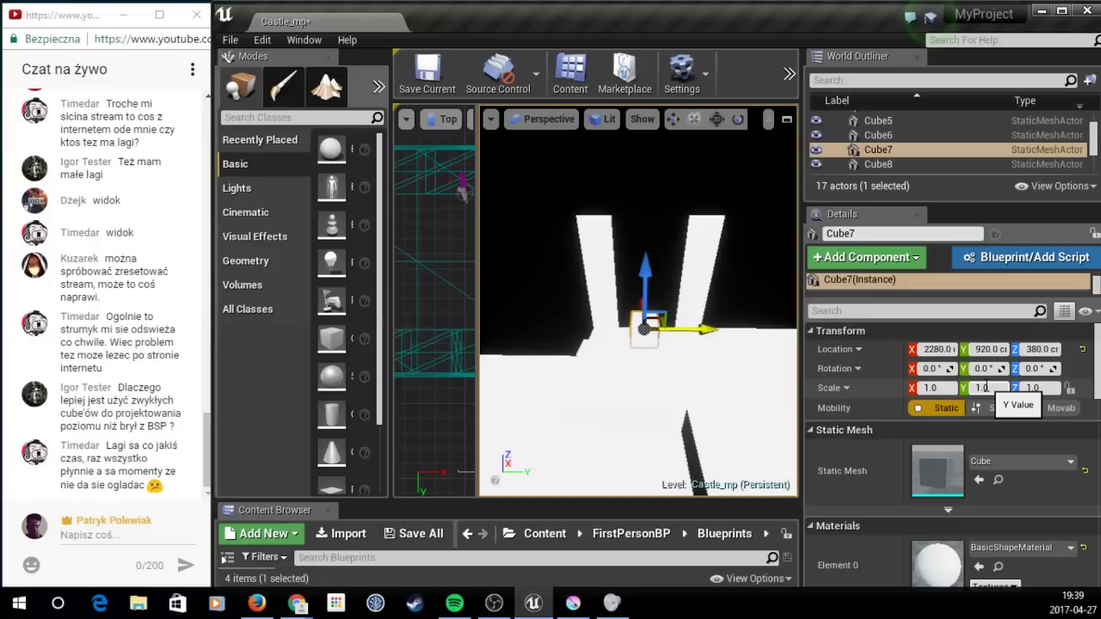
type("2")
key("Return")
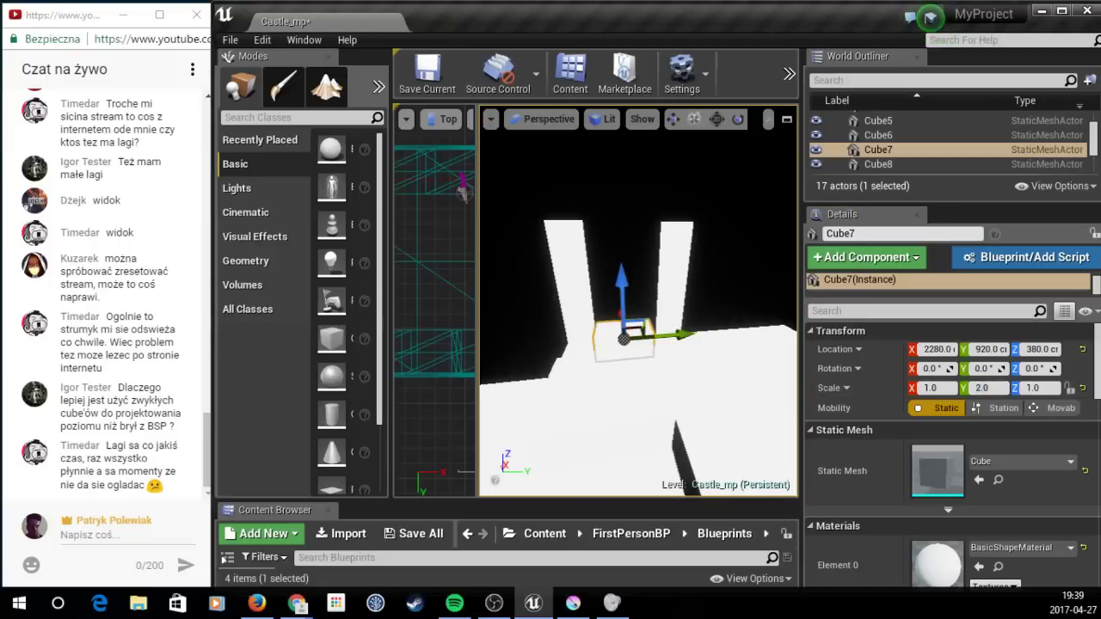
mouse_move(649, 292)
left_mouse_down()
mouse_move(649, 281)
mouse_move(584, 274)
left_mouse_up()
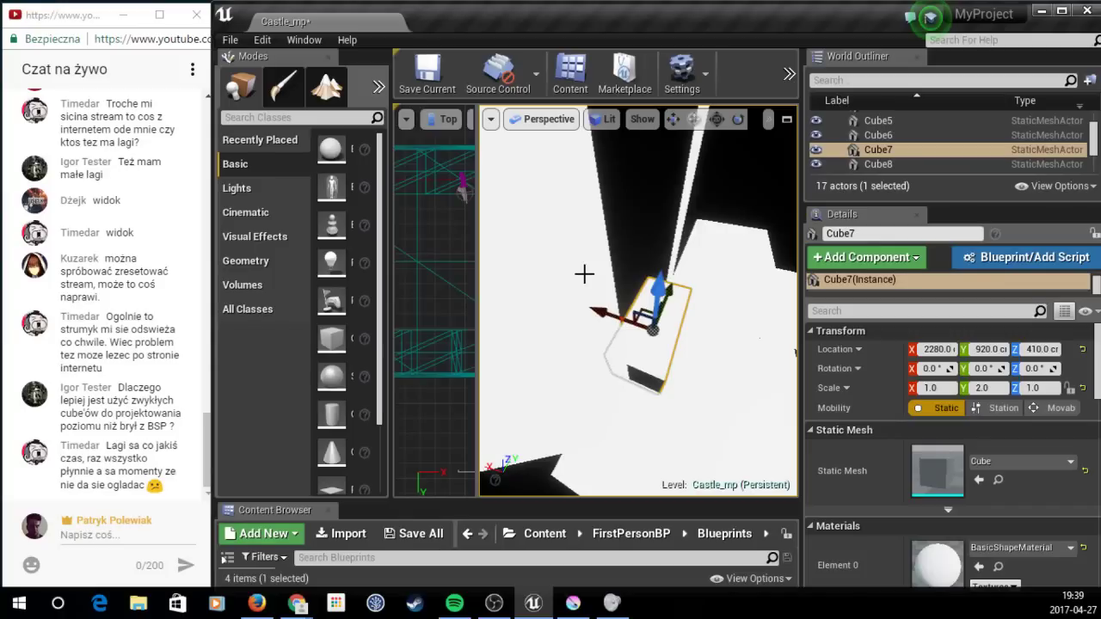
key("Delete")
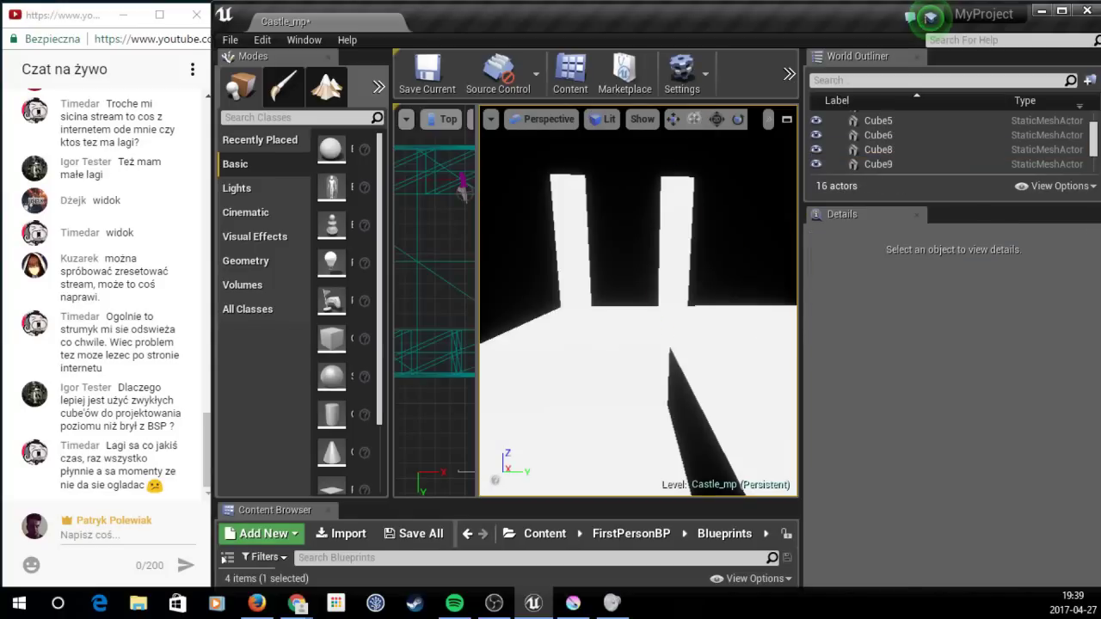
left_click(681, 290)
left_click_drag(681, 291, 745, 215)
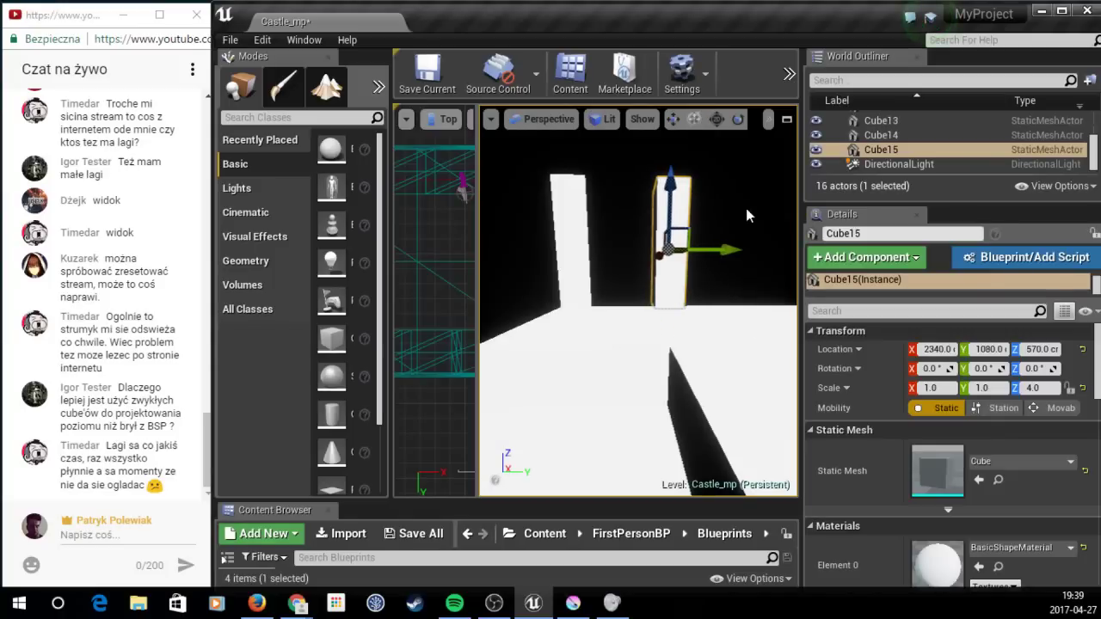
Step: Save the level, then turn the new slab 90 degrees and move it into place
left_click(746, 215)
key("ctrl+s")
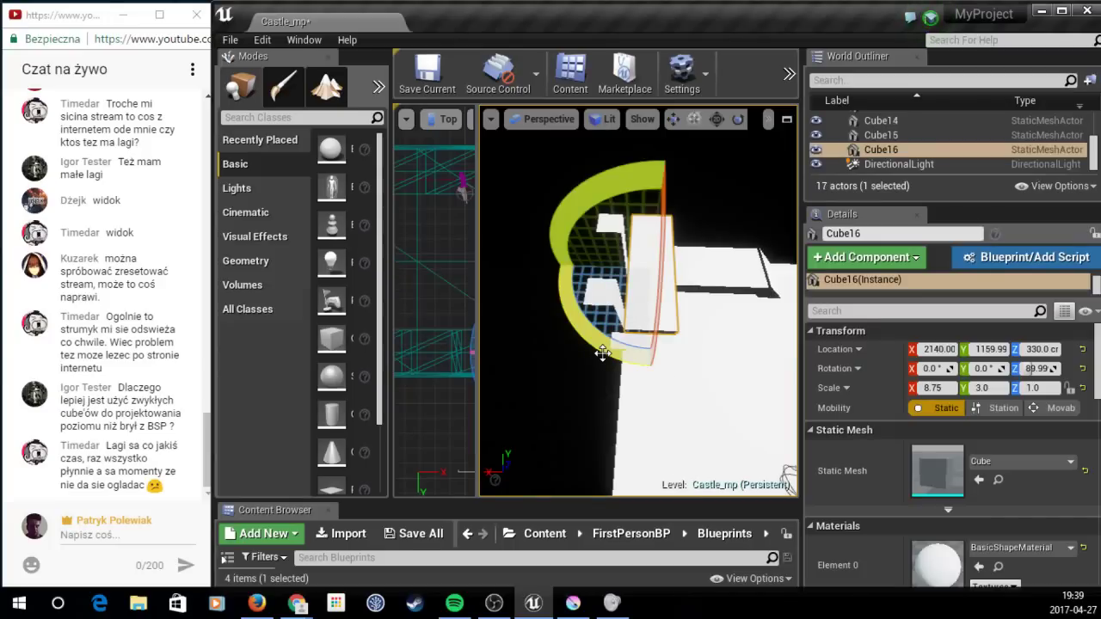
left_click_drag(602, 353, 650, 417)
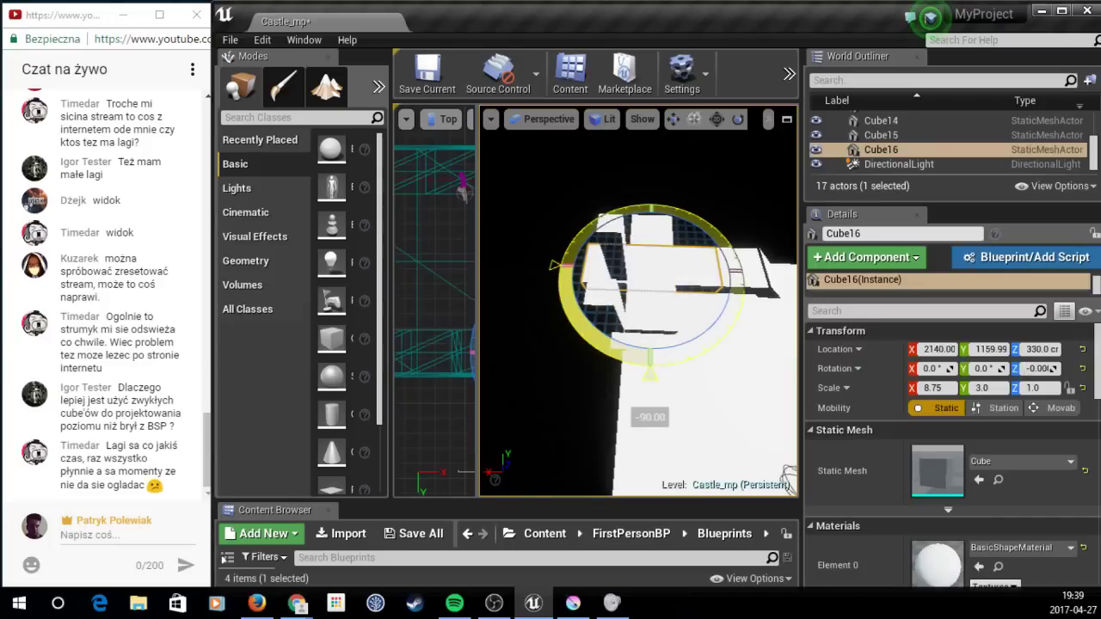
key("w")
left_click_drag(652, 284, 549, 283)
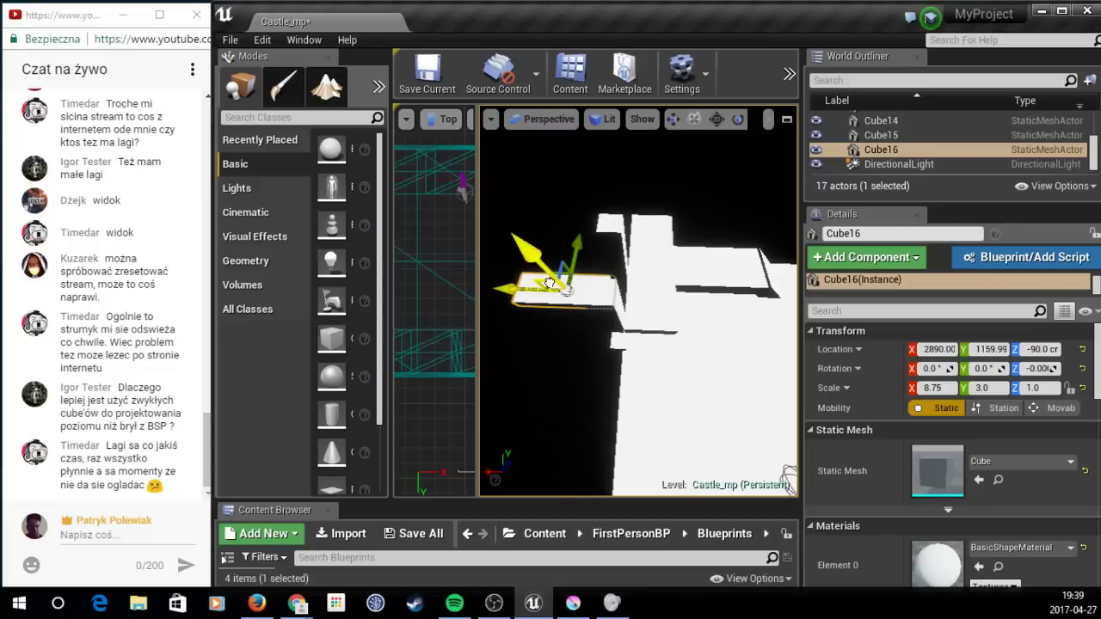
Step: Raise Cube16 to Z 330 and stretch it lengthwise to X scale 10.75
mouse_move(549, 283)
left_mouse_down()
mouse_move(682, 248)
mouse_move(745, 246)
left_mouse_up()
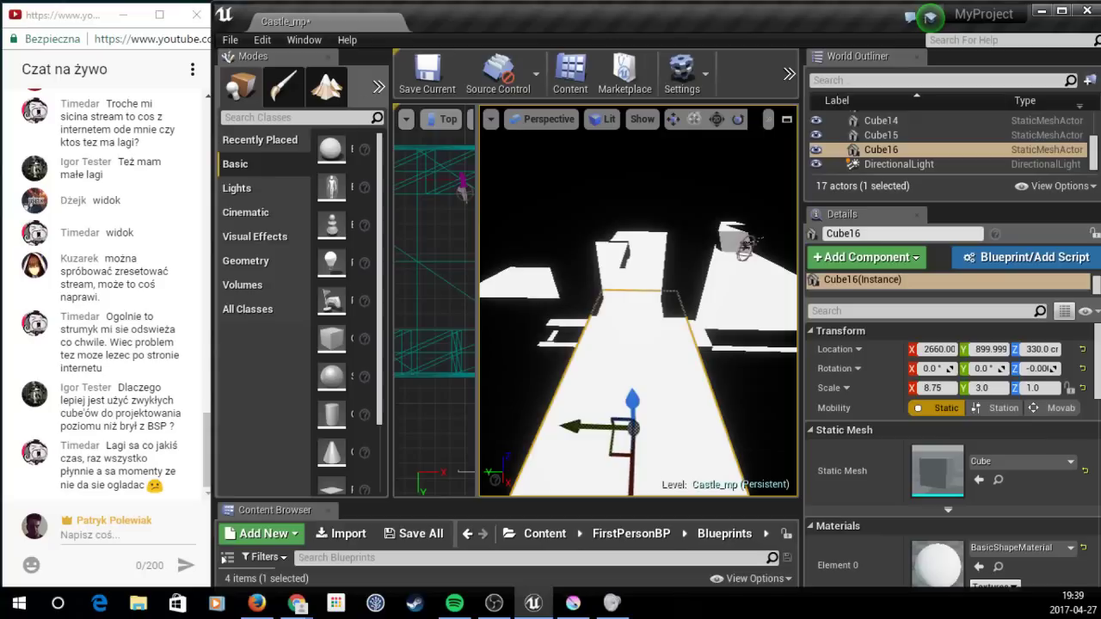
left_click_drag(563, 426, 567, 308)
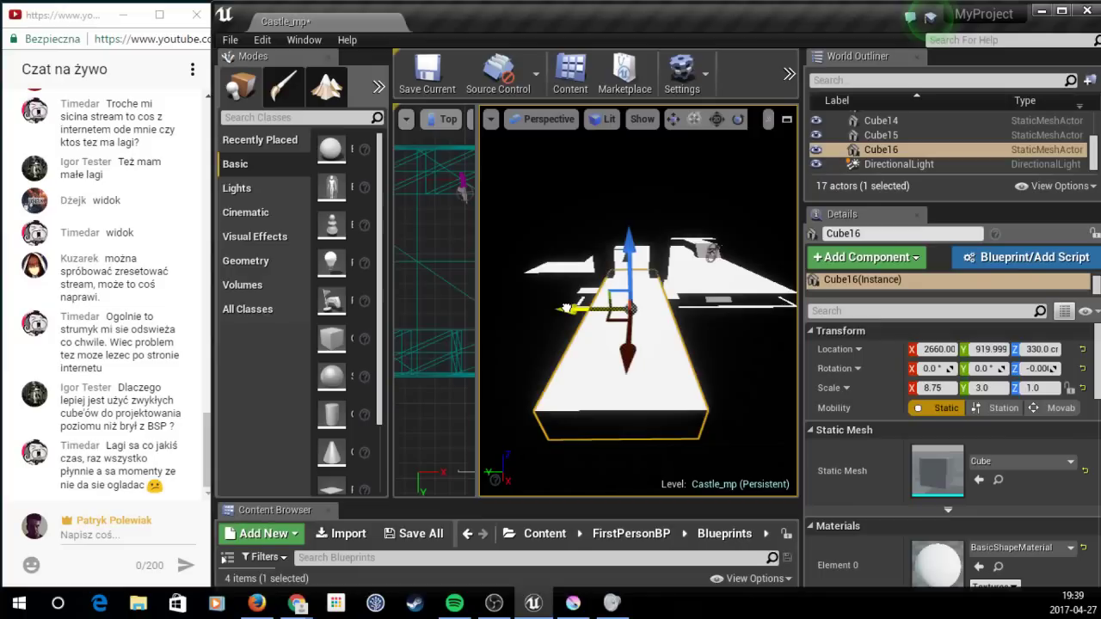
right_click_drag(566, 308, 602, 292)
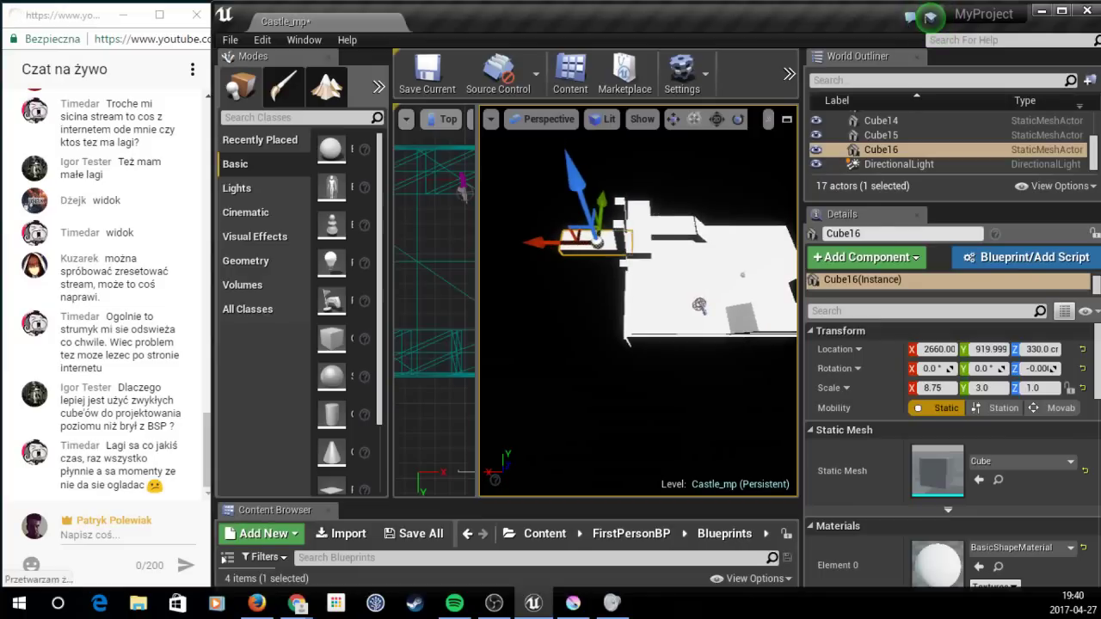
key("r")
left_click_drag(568, 242, 532, 243)
key("w")
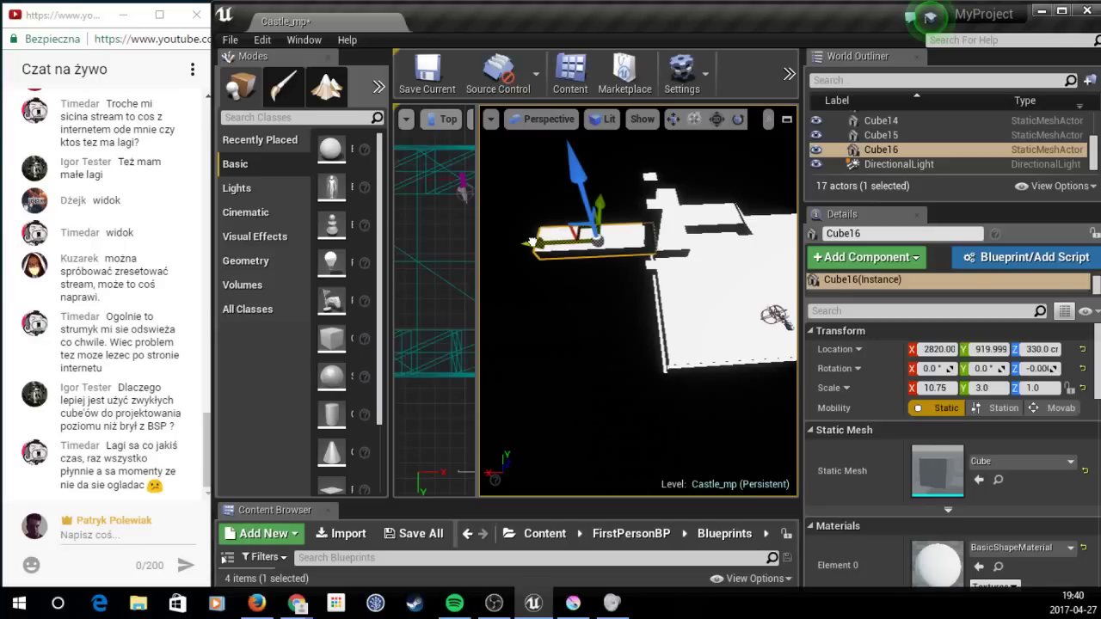
Step: Duplicate the walkway as Cube17, then copy it along Y as Cube18, an 8 × 11 platform
key("ctrl+w")
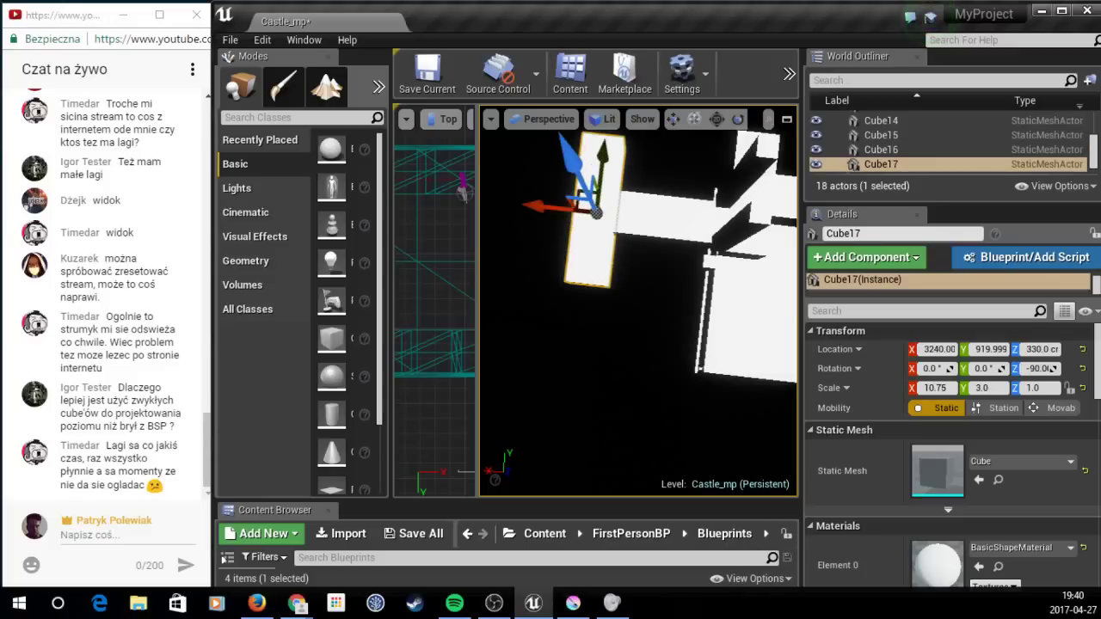
scroll(638, 305, "down", 3)
right_click_drag(573, 321, 574, 322)
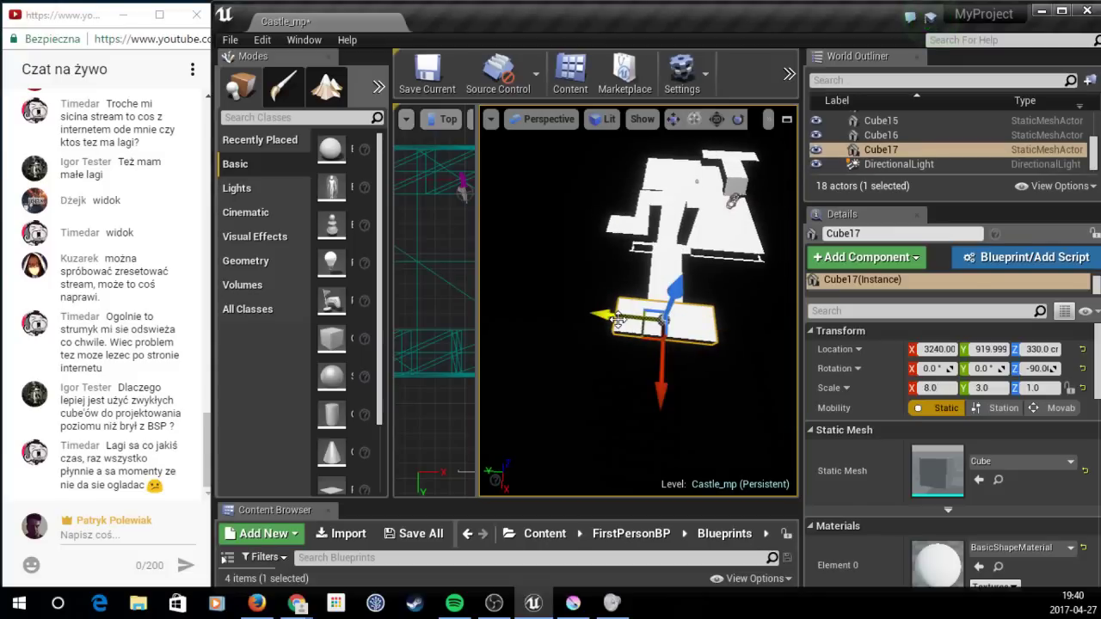
left_click_drag(618, 319, 481, 302, "alt")
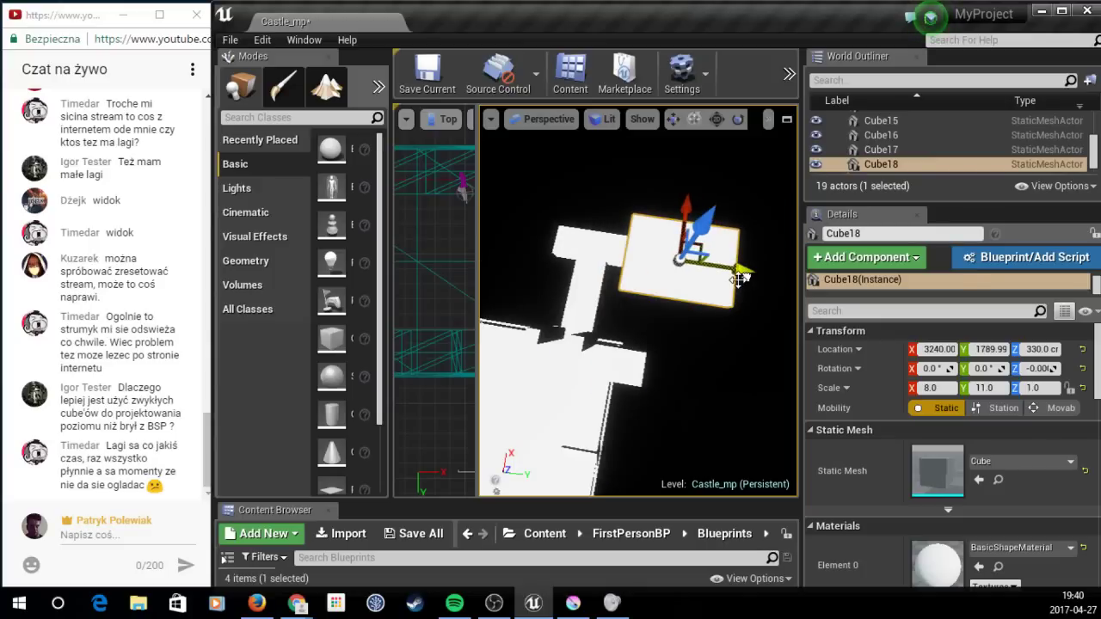
Step: Copy Cube18 along Y as Cube19 and rotate it 90 degrees around Z
left_click_drag(740, 277, 583, 294, "alt")
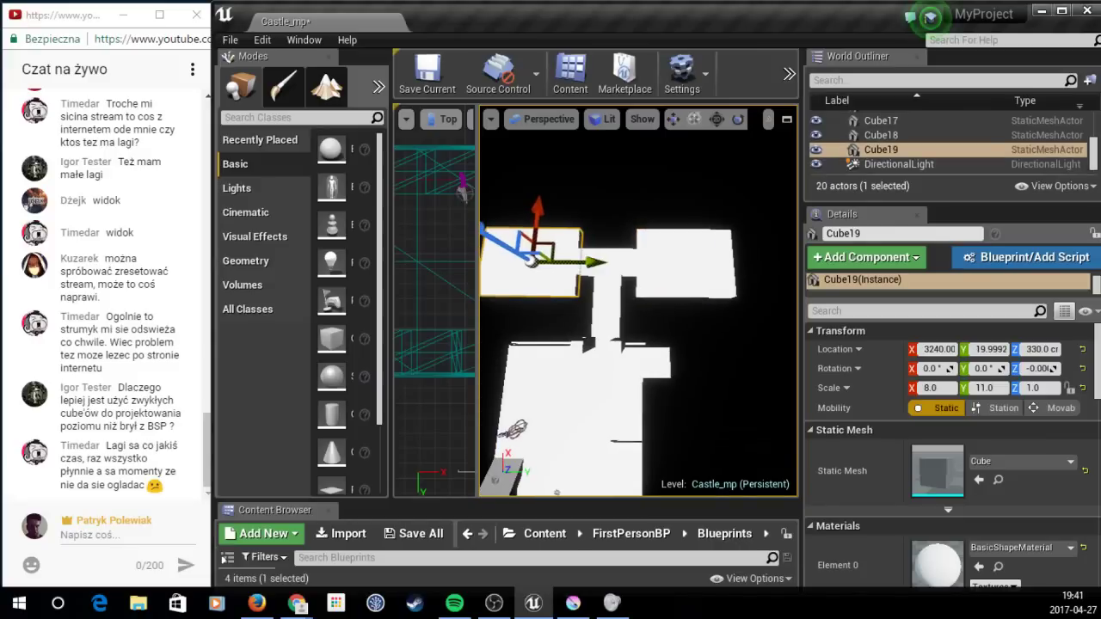
key("e")
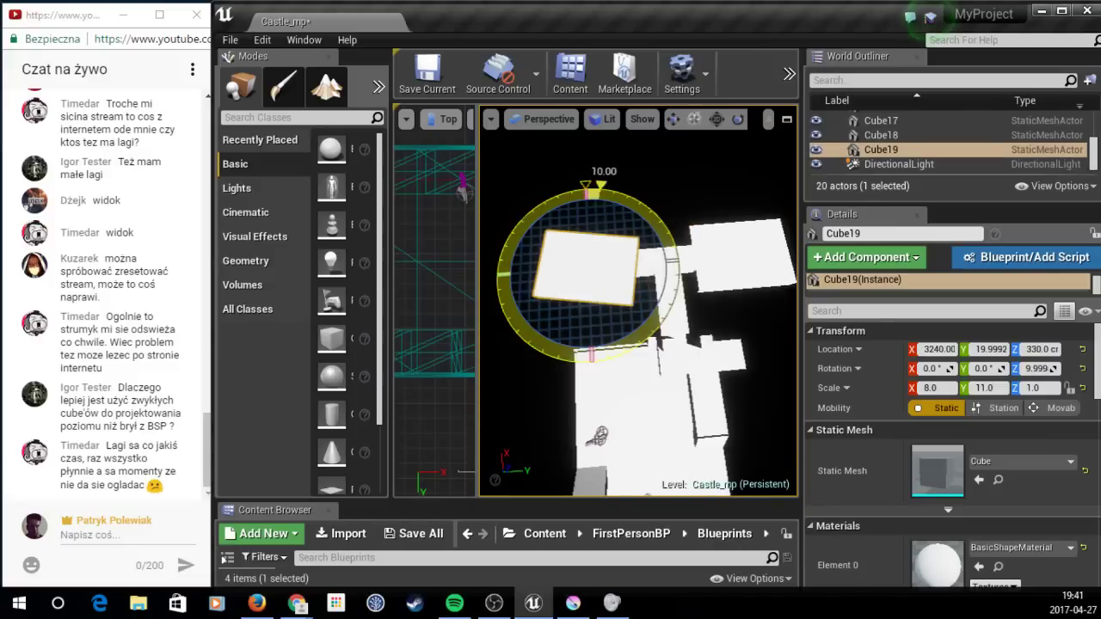
left_click_drag(584, 294, 688, 250)
key("w")
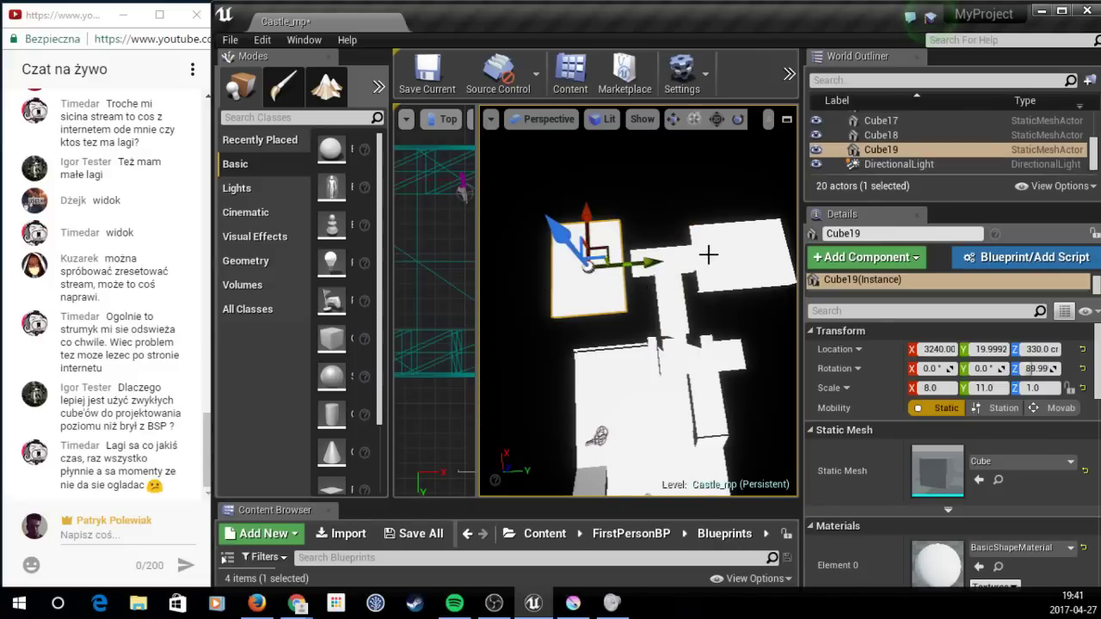
Step: Deselect and fly the view over the castle layout toward the platforms
key("Escape")
right_click_drag(610, 233, 654, 258)
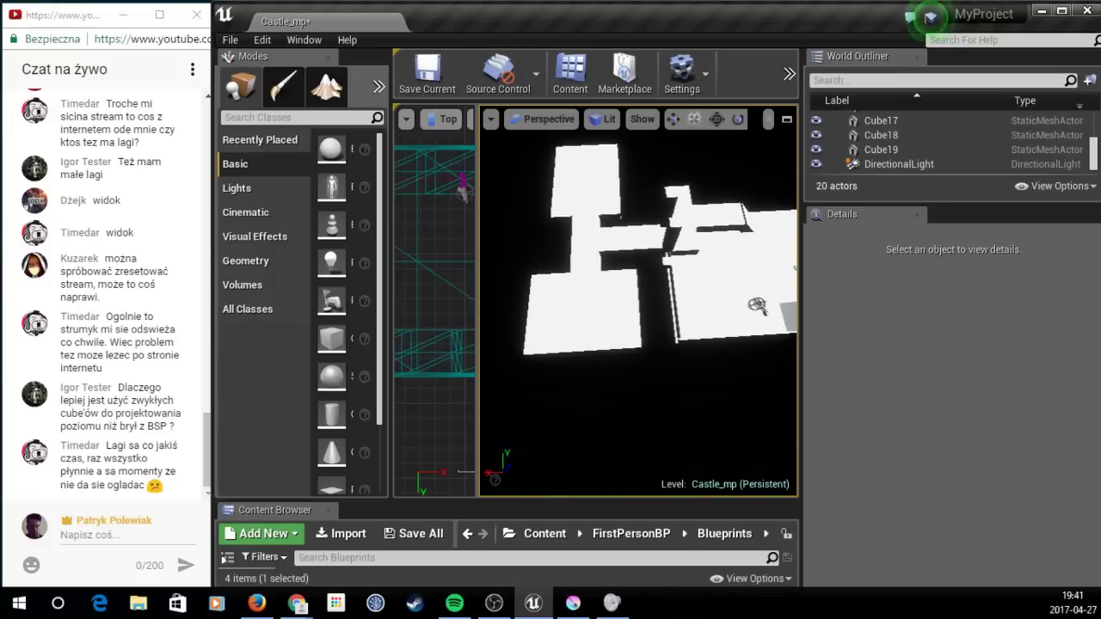
right_click_drag(654, 259, 654, 318)
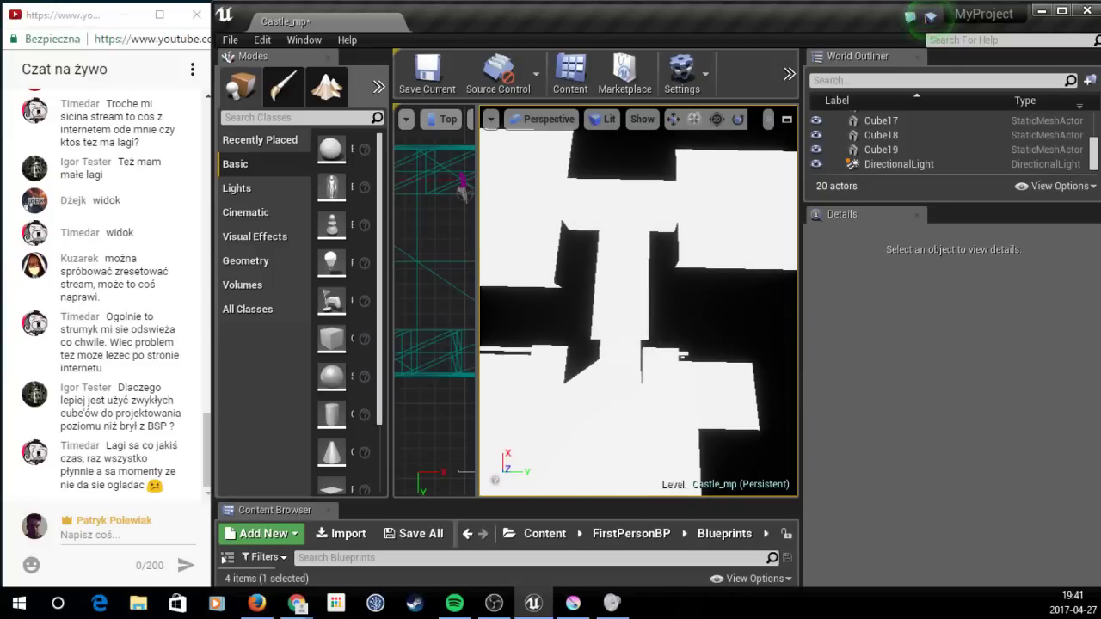
mouse_move(654, 318)
right_mouse_down()
mouse_move(671, 241)
mouse_move(575, 246)
right_mouse_up()
Step: Slide the Cube18 platform back along Y toward the Cube17 walkway, then deselect
left_click(671, 241)
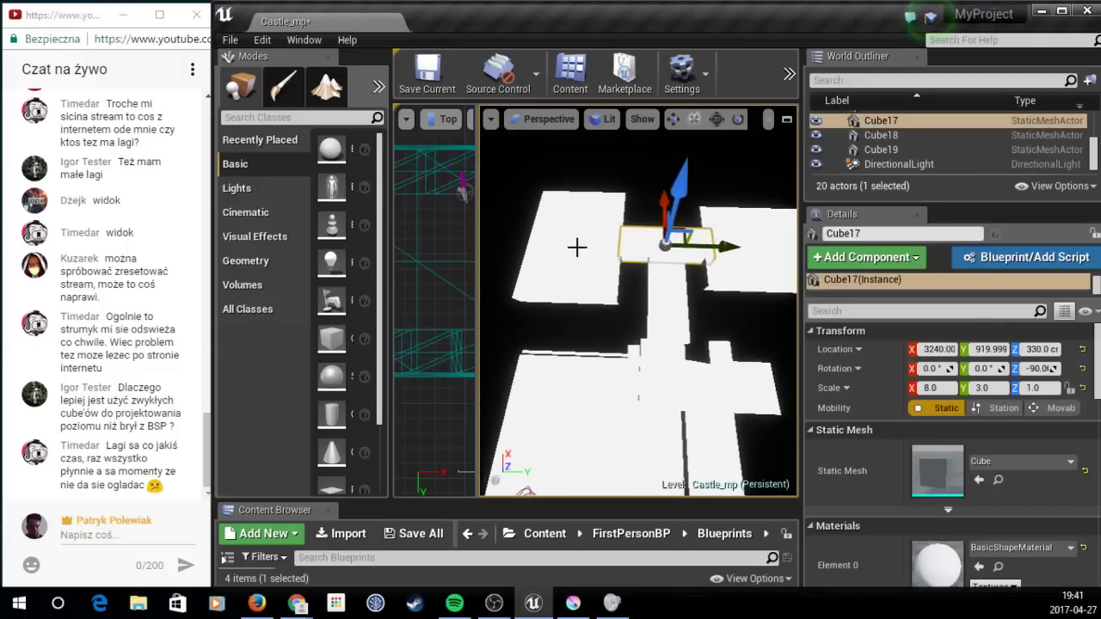
left_click(576, 246, "ctrl")
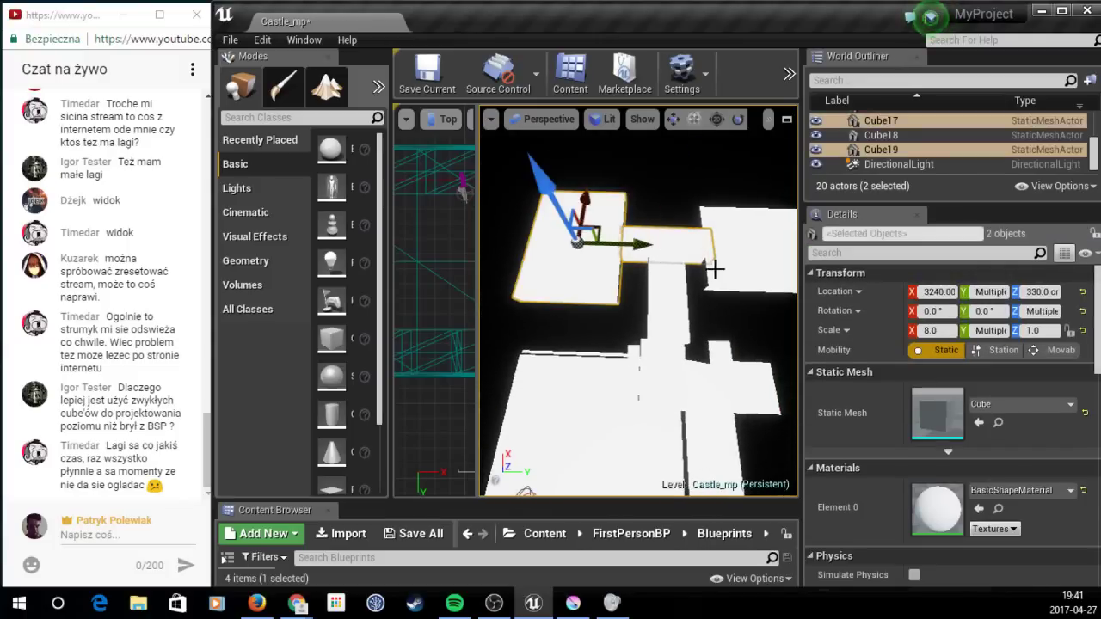
left_click(636, 250)
right_click_drag(637, 249, 779, 253)
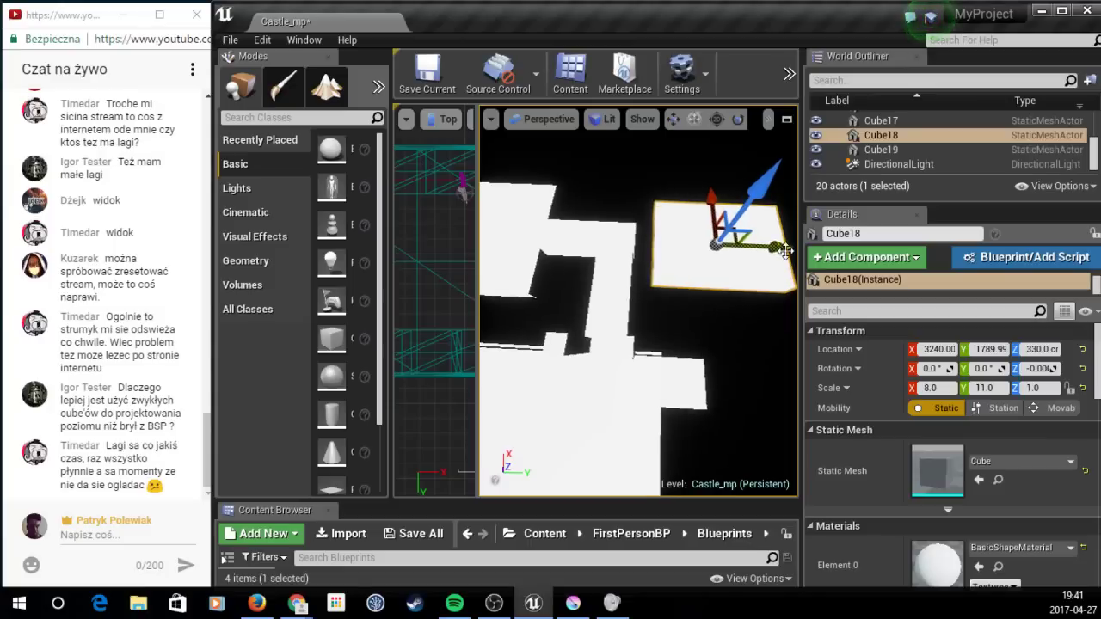
left_click_drag(780, 252, 764, 248)
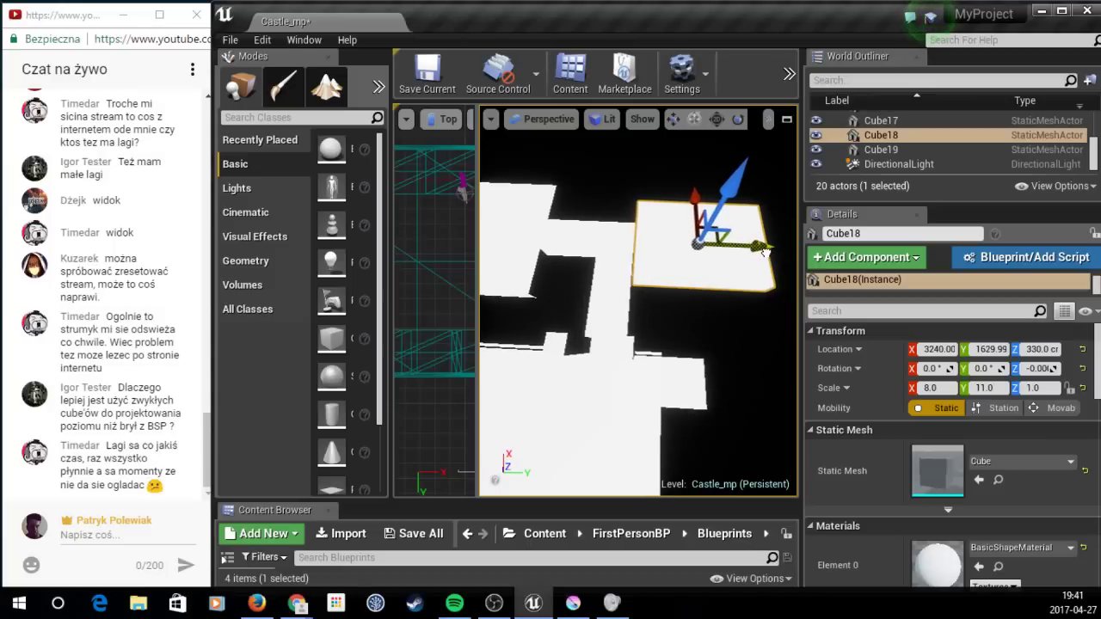
left_click(632, 248)
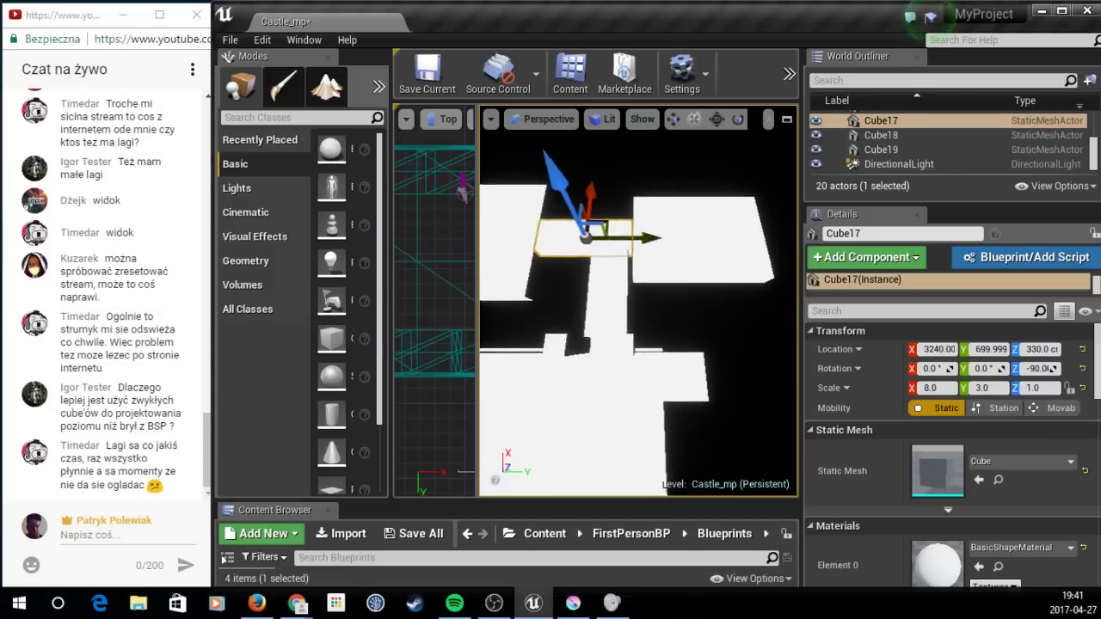
right_click_drag(651, 242, 585, 239)
left_click(551, 245)
key("Escape")
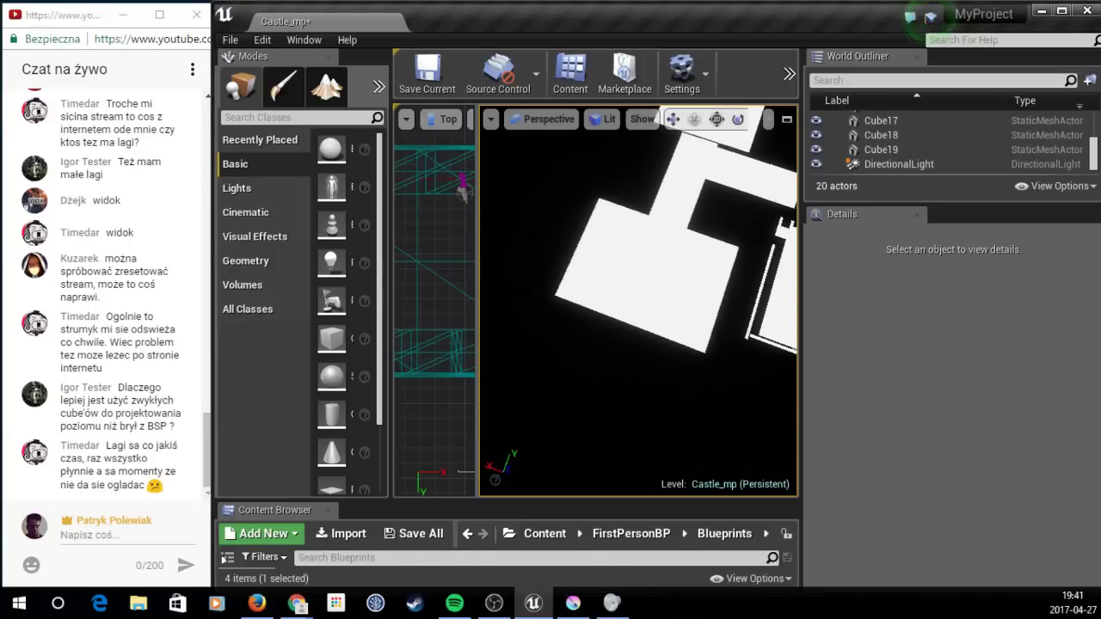
right_click_drag(585, 239, 646, 227)
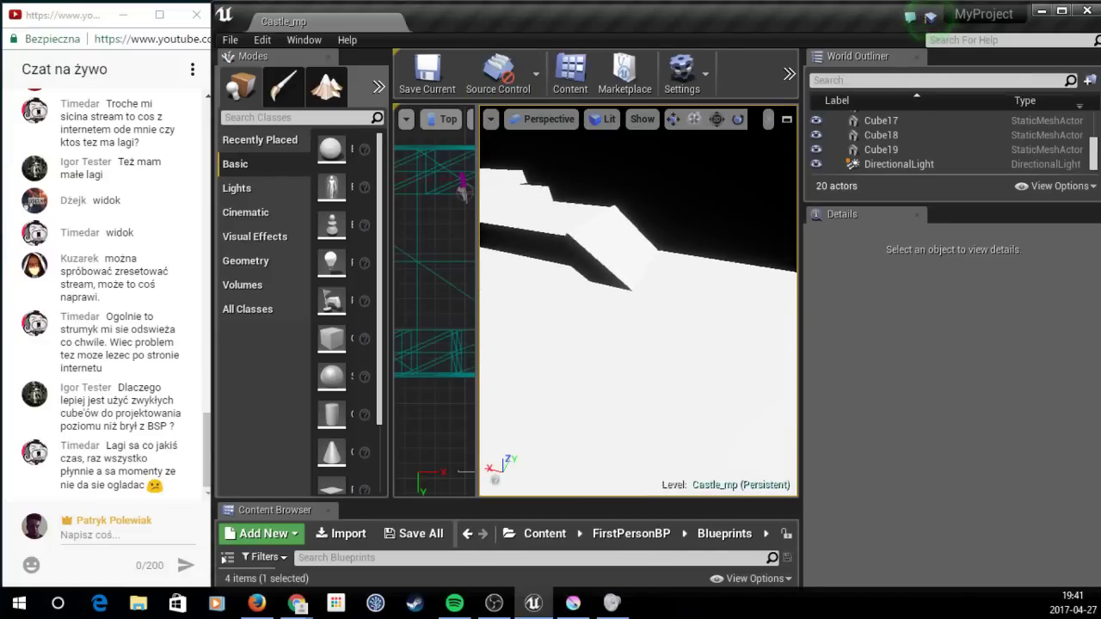
left_click(789, 76)
left_click(844, 195)
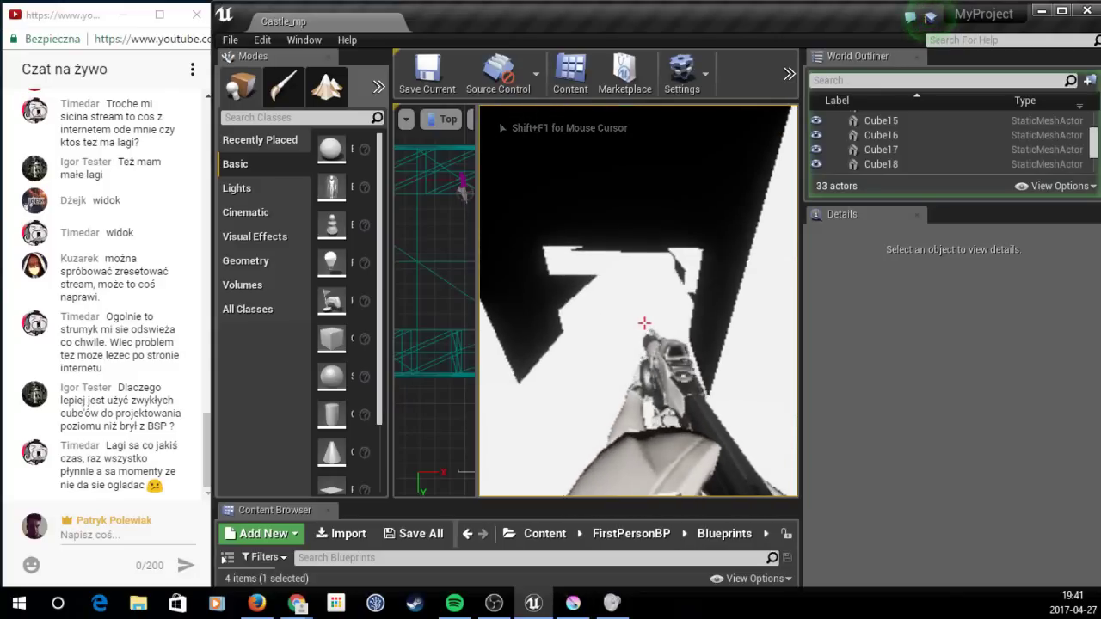
left_click(644, 323)
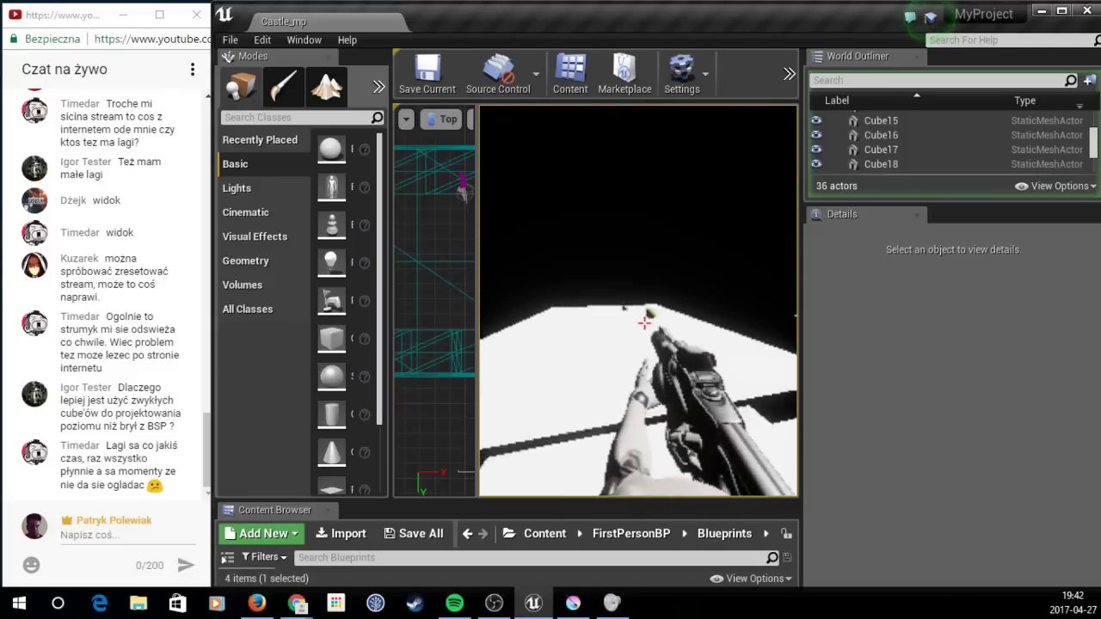
left_click(645, 324)
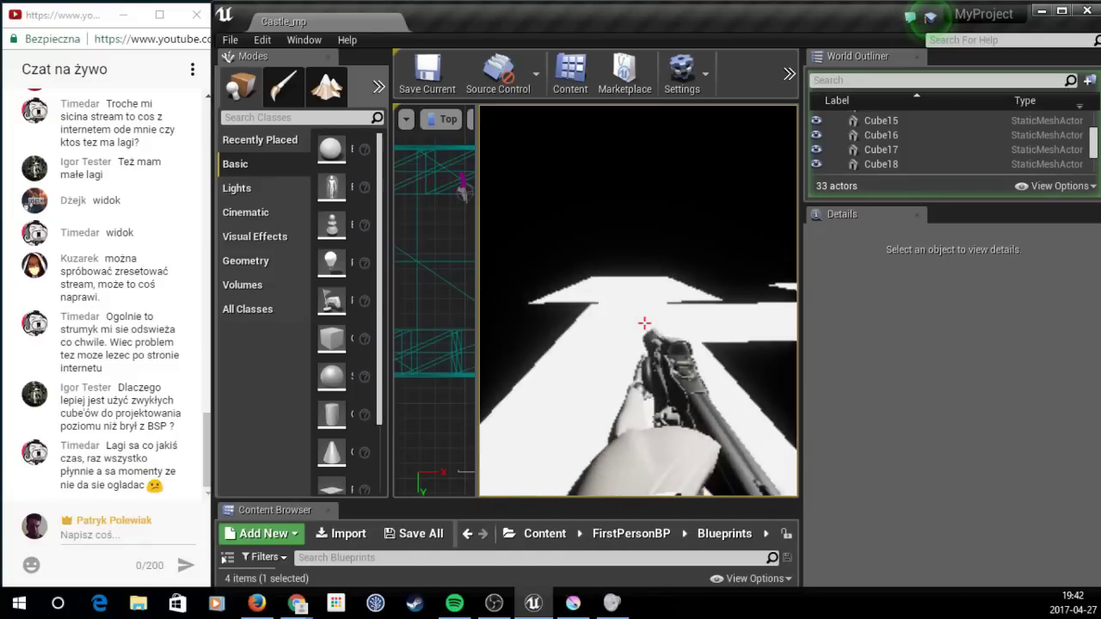
left_click(645, 323)
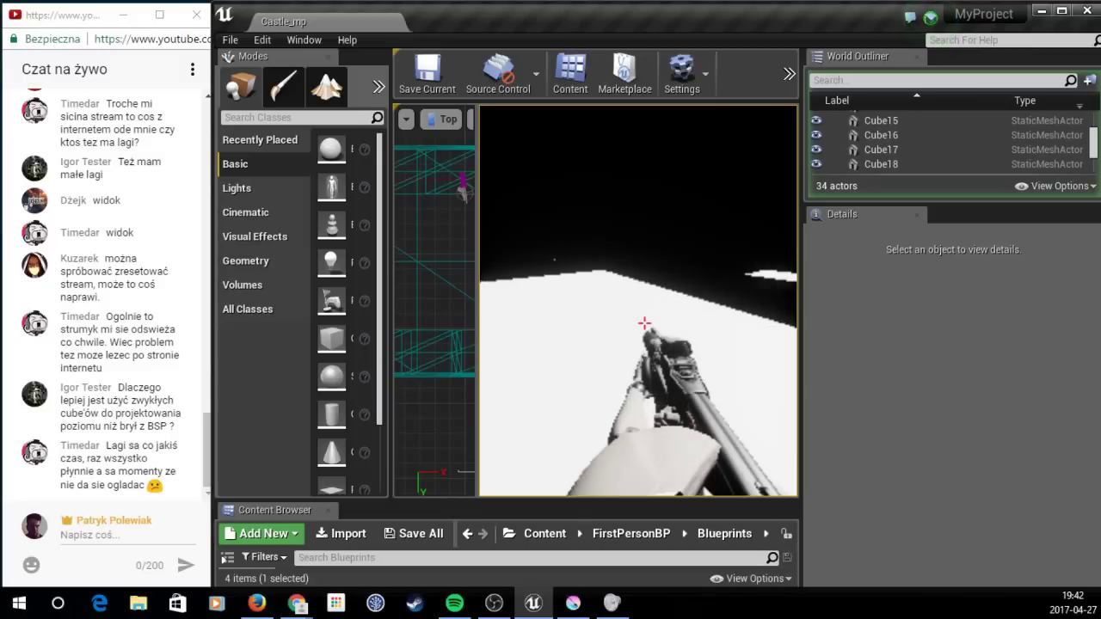
key("Escape")
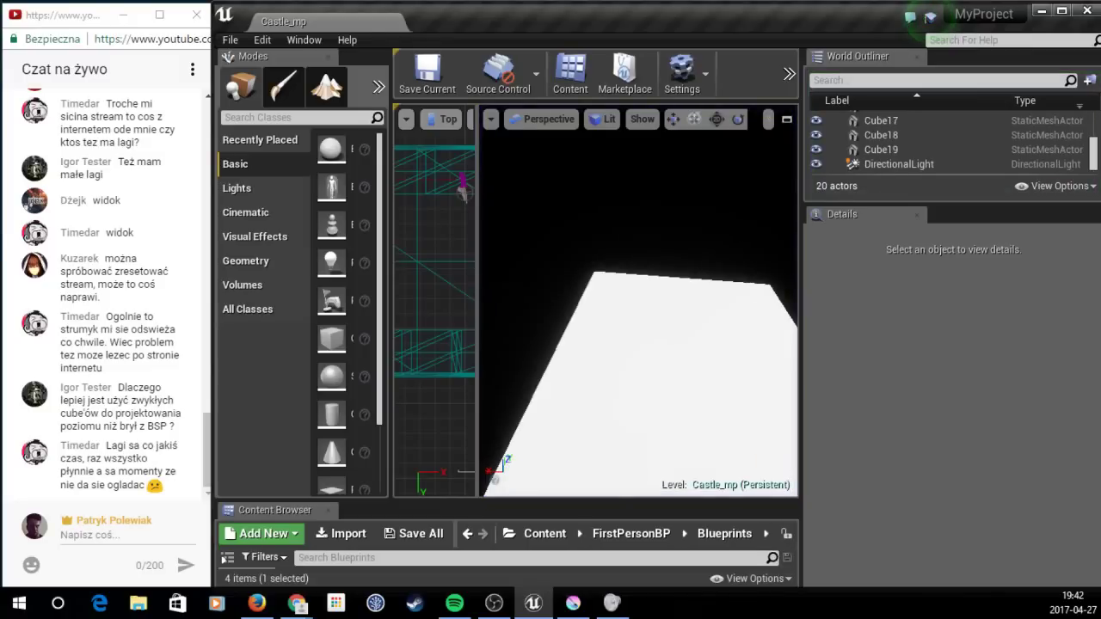
Step: Inspect the Cube19 and Cube18 platforms and turn the view toward the player start
scroll(686, 281, "down", 5)
mouse_move(686, 280)
right_mouse_down()
mouse_move(723, 297)
mouse_move(597, 295)
right_mouse_up()
left_click(704, 268)
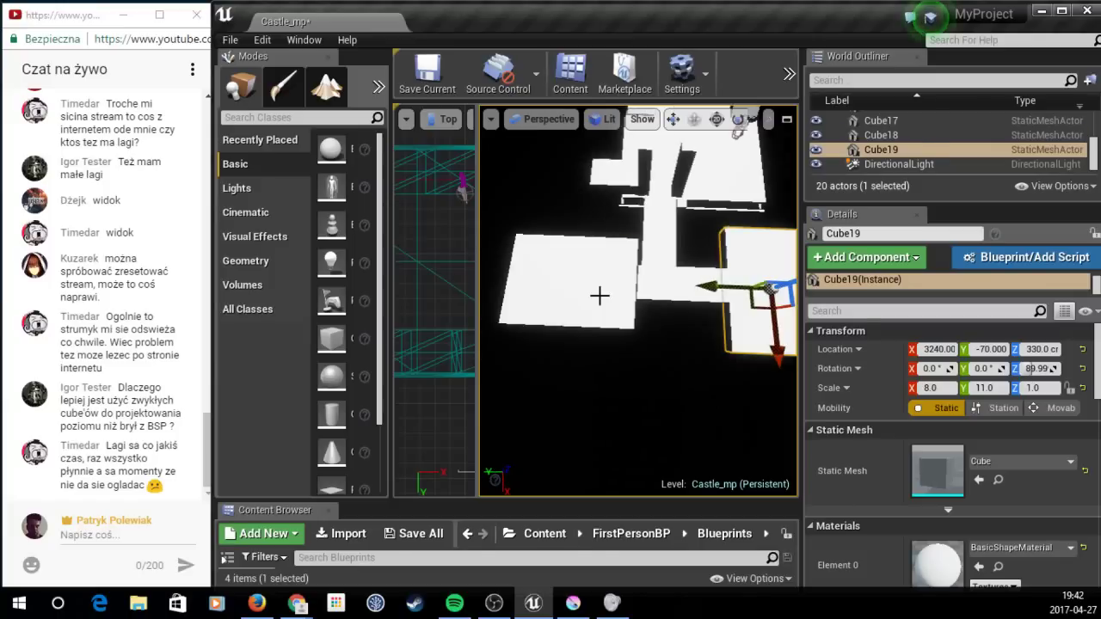
left_click(597, 295)
mouse_move(738, 131)
right_mouse_down()
mouse_move(559, 183)
mouse_move(516, 224)
right_mouse_up()
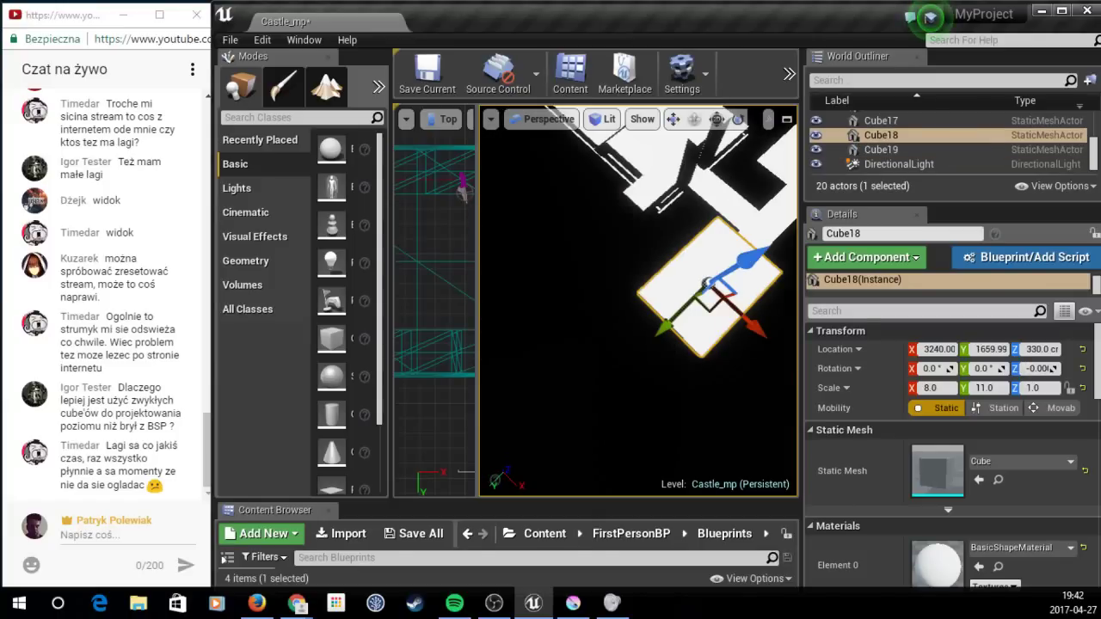
left_click(602, 387)
right_click_drag(602, 388, 550, 362)
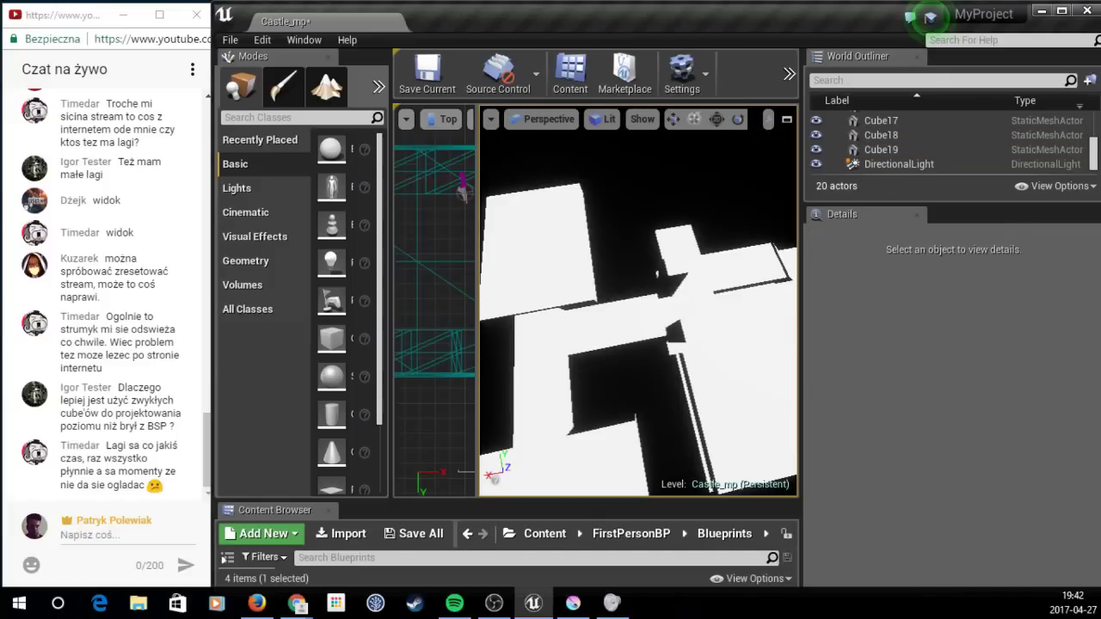
right_click_drag(651, 210, 628, 225)
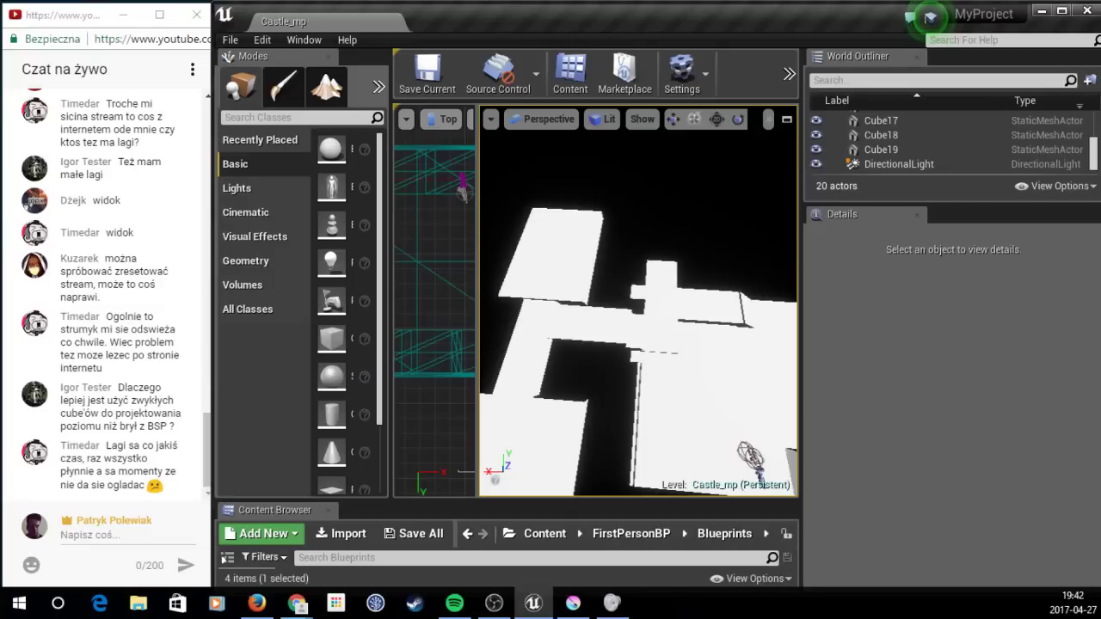
Step: Duplicate the Cube17 walkway as Cube20 at 3240, 700, 330
left_click(655, 295)
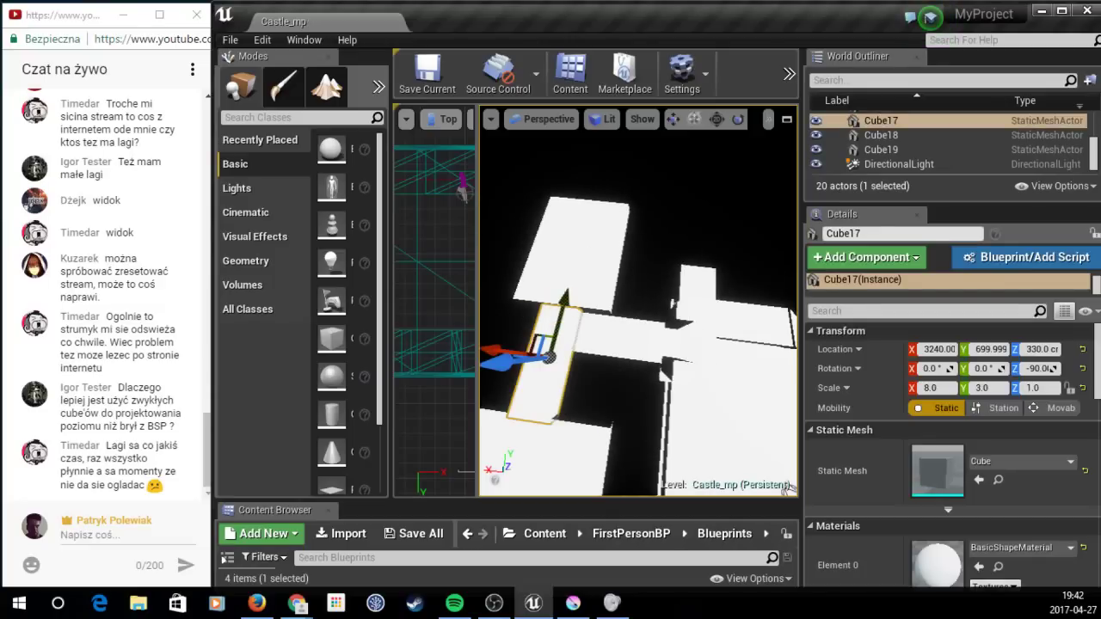
key("ctrl+w")
mouse_move(785, 487)
right_mouse_down()
mouse_move(738, 478)
mouse_move(714, 447)
mouse_move(714, 482)
right_mouse_up()
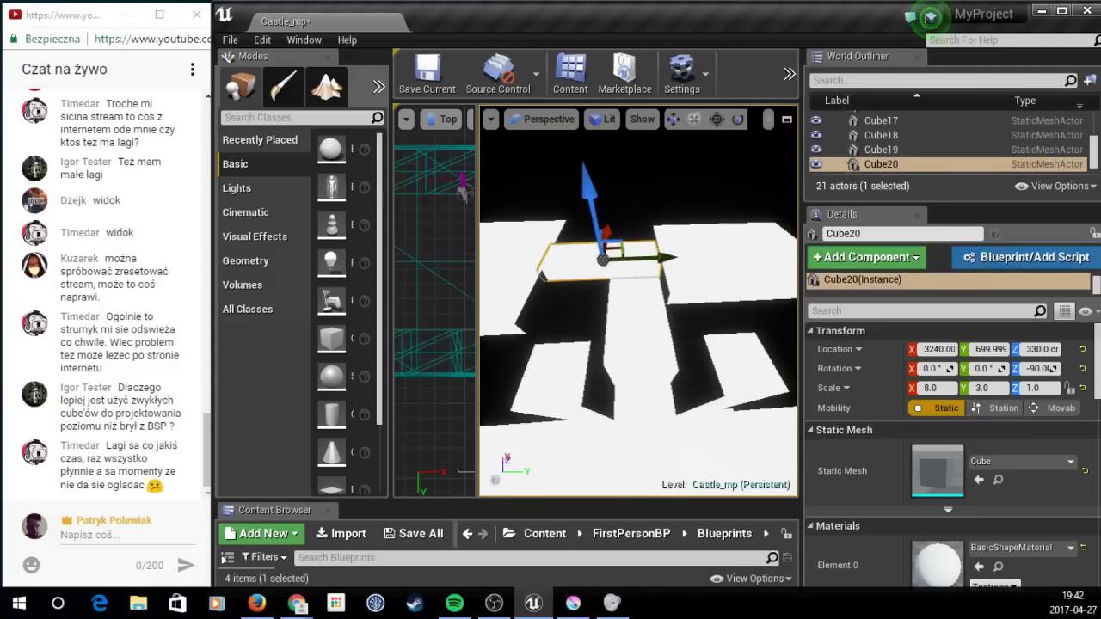
Step: Slide the Cube20 walkway along Y to 2499.99
mouse_move(643, 302)
right_mouse_down()
mouse_move(654, 284)
mouse_move(670, 336)
right_mouse_up()
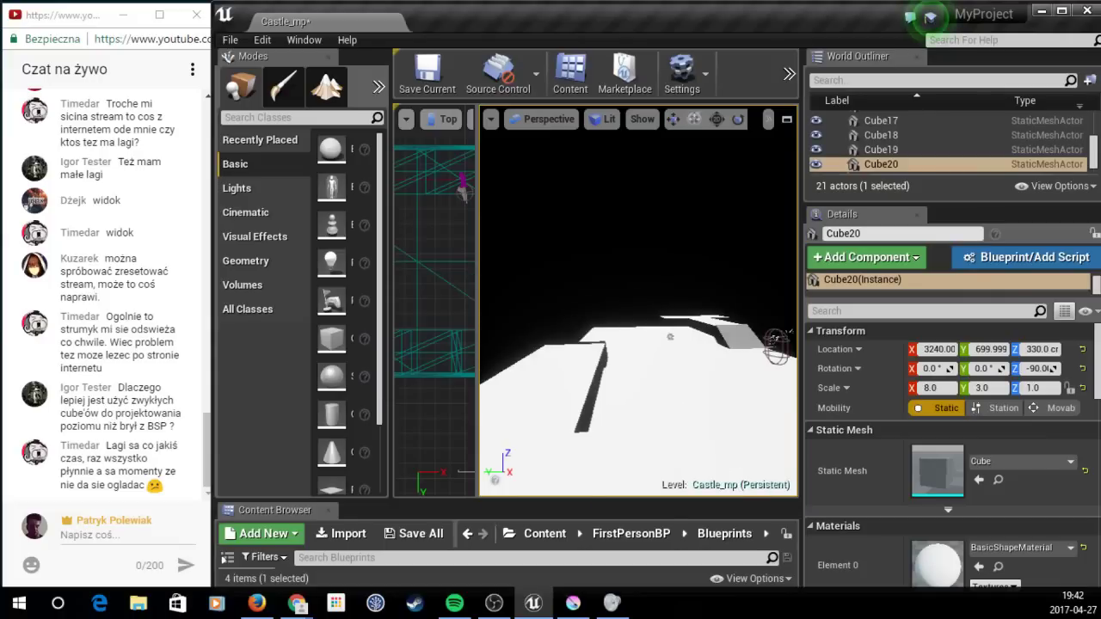
right_click_drag(670, 336, 680, 484)
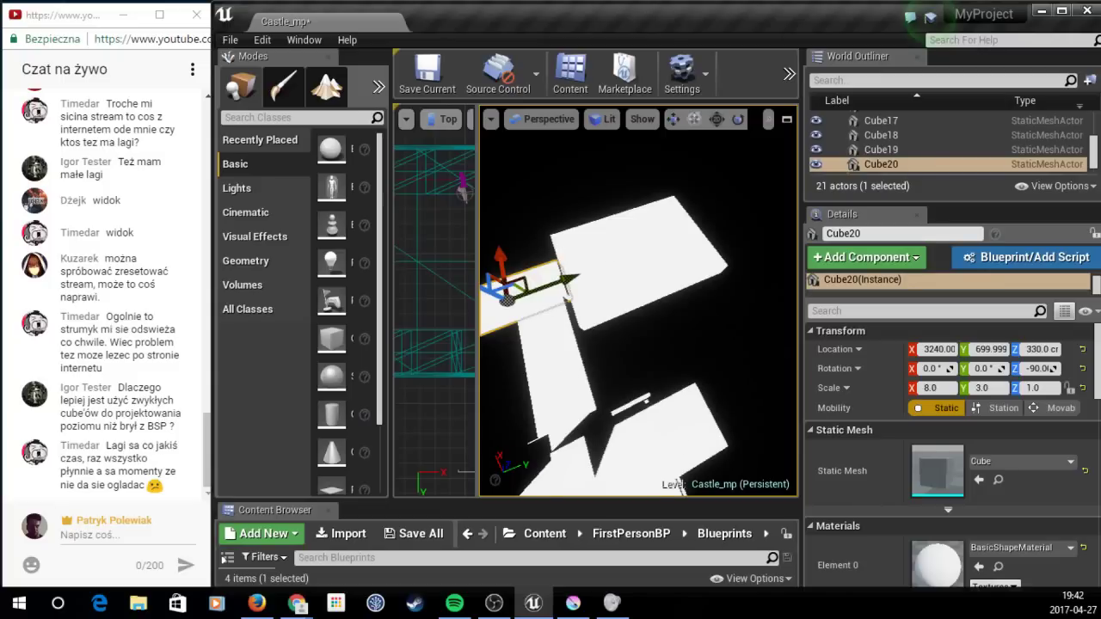
key("ctrl+z")
mouse_move(680, 484)
right_mouse_down()
mouse_move(670, 357)
mouse_move(672, 383)
right_mouse_up()
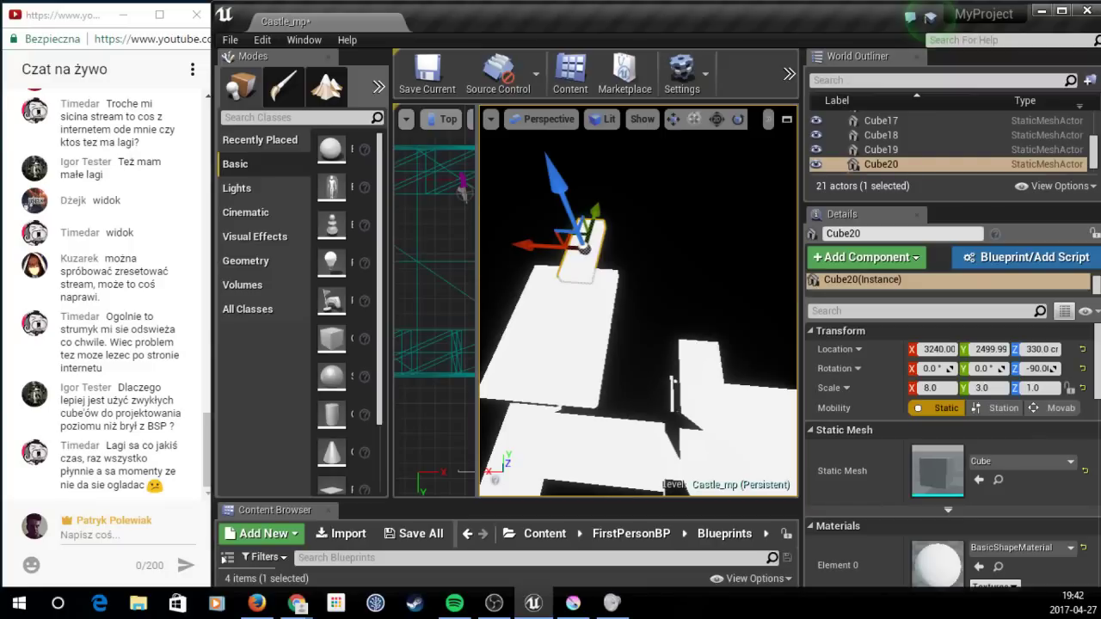
Step: Pull Cube20 back to Y 2239.99 and place a copy, Cube21, further out
right_click_drag(781, 456, 781, 456)
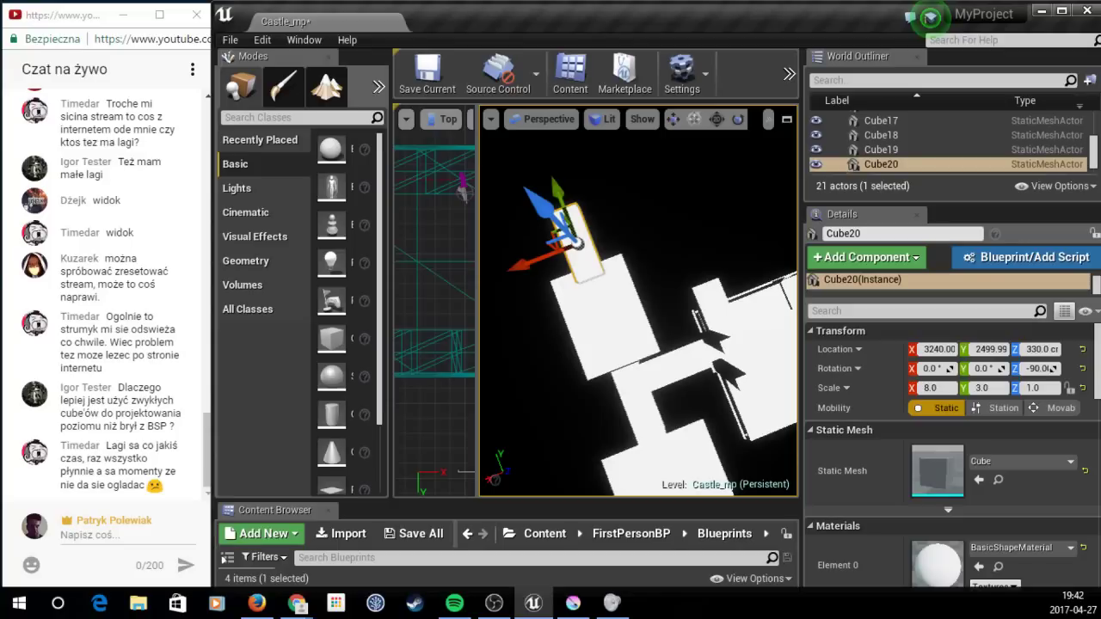
right_click_drag(781, 456, 781, 456)
left_click_drag(739, 211, 706, 211)
right_click_drag(452, 281, 412, 297)
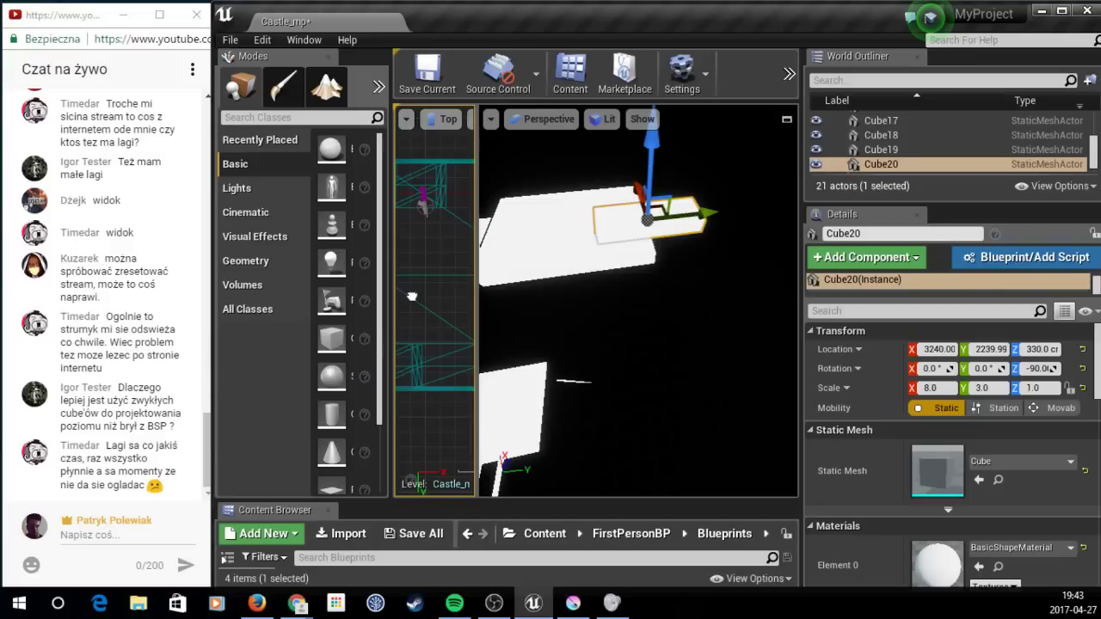
left_click_drag(670, 248, 656, 216)
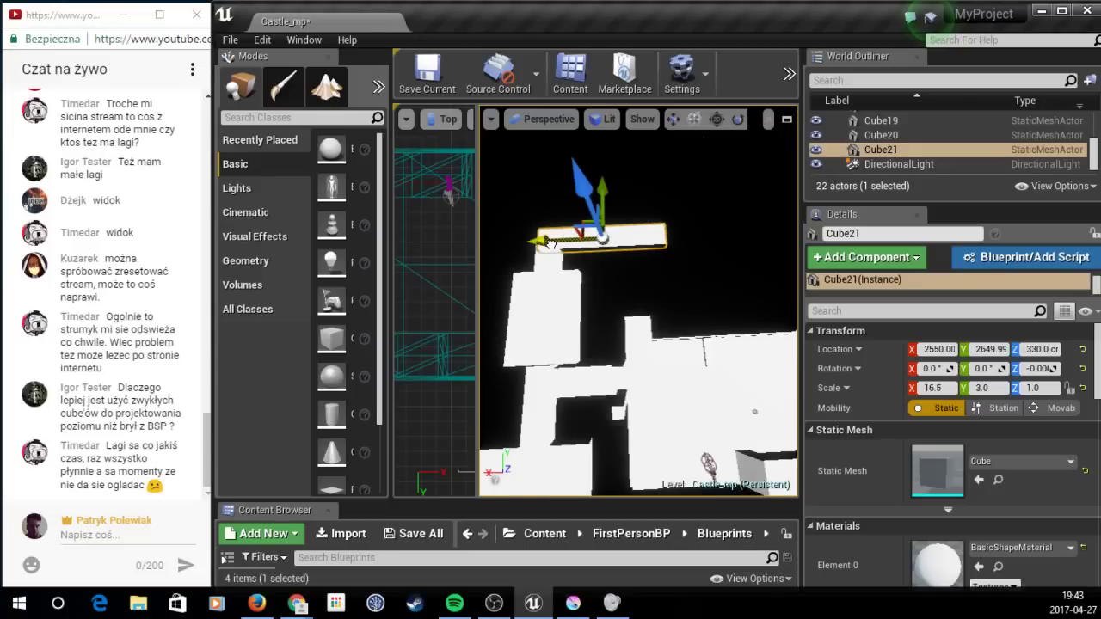
Step: Duplicate walkway Cube21 as Cube22, turn it 90° and move it to X 1620
right_click_drag(655, 283, 680, 310)
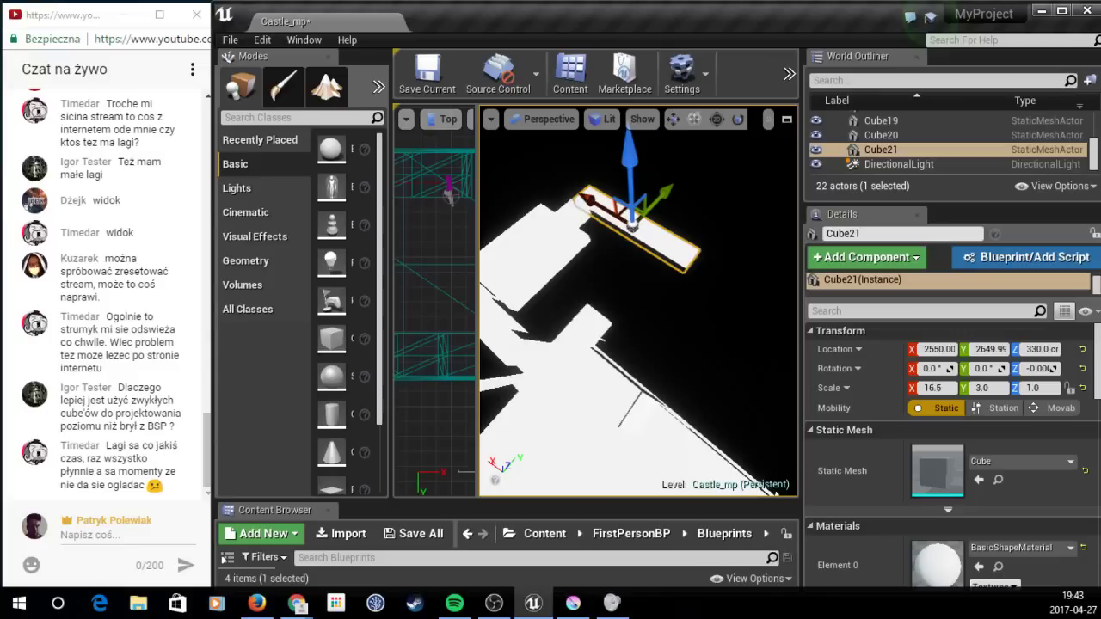
right_click_drag(661, 273, 661, 274)
key("ctrl+w")
key("e")
left_click_drag(679, 288, 628, 297)
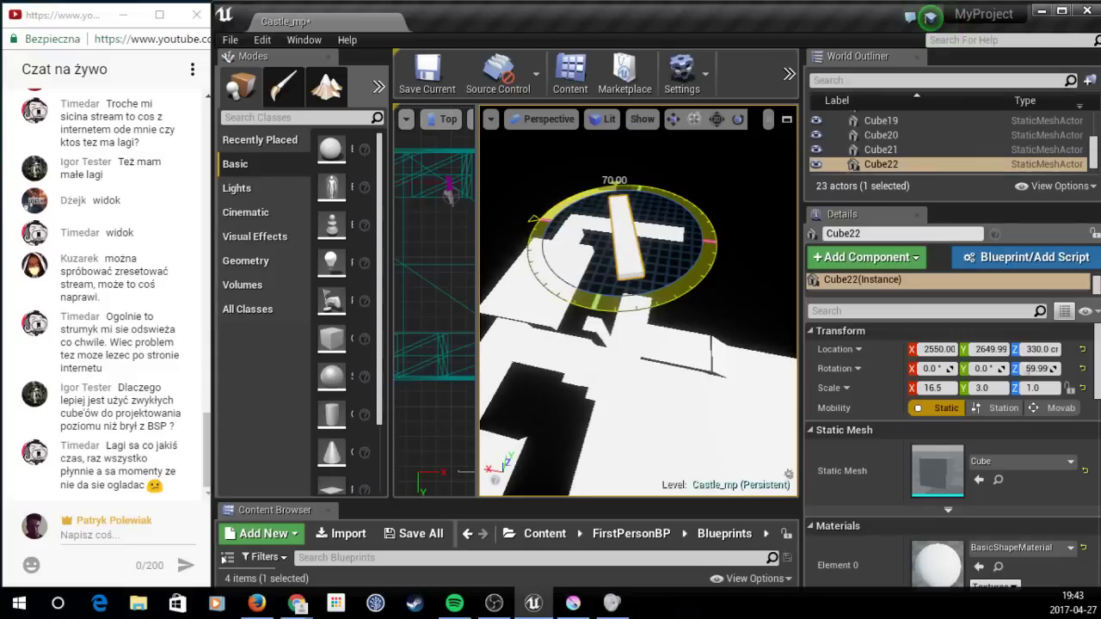
key("w")
left_click_drag(624, 240, 682, 256)
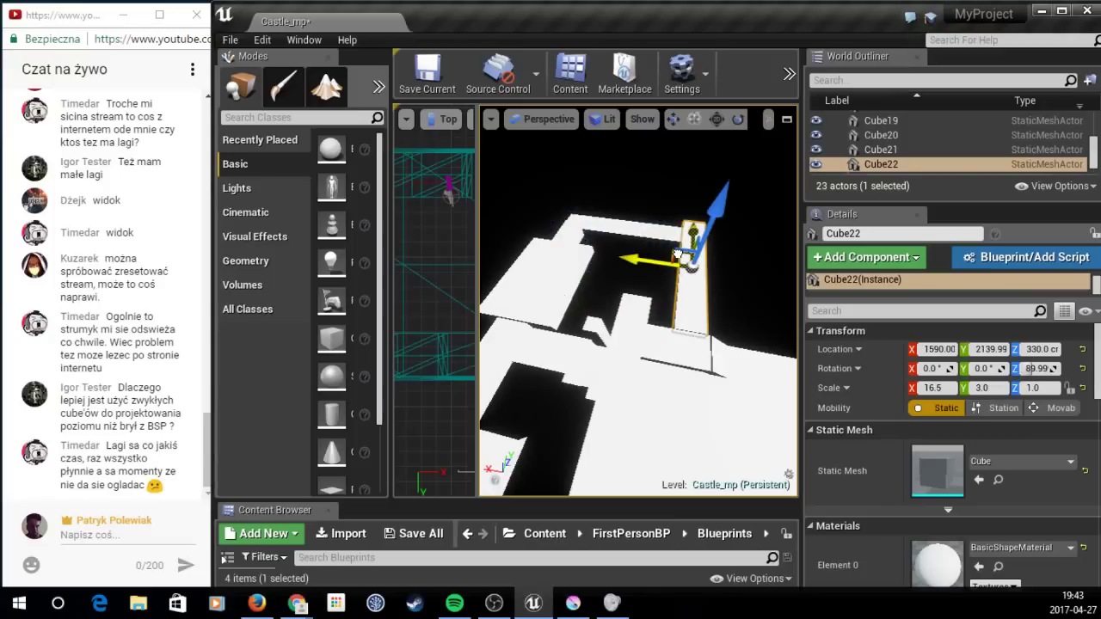
right_click_drag(679, 255, 679, 256)
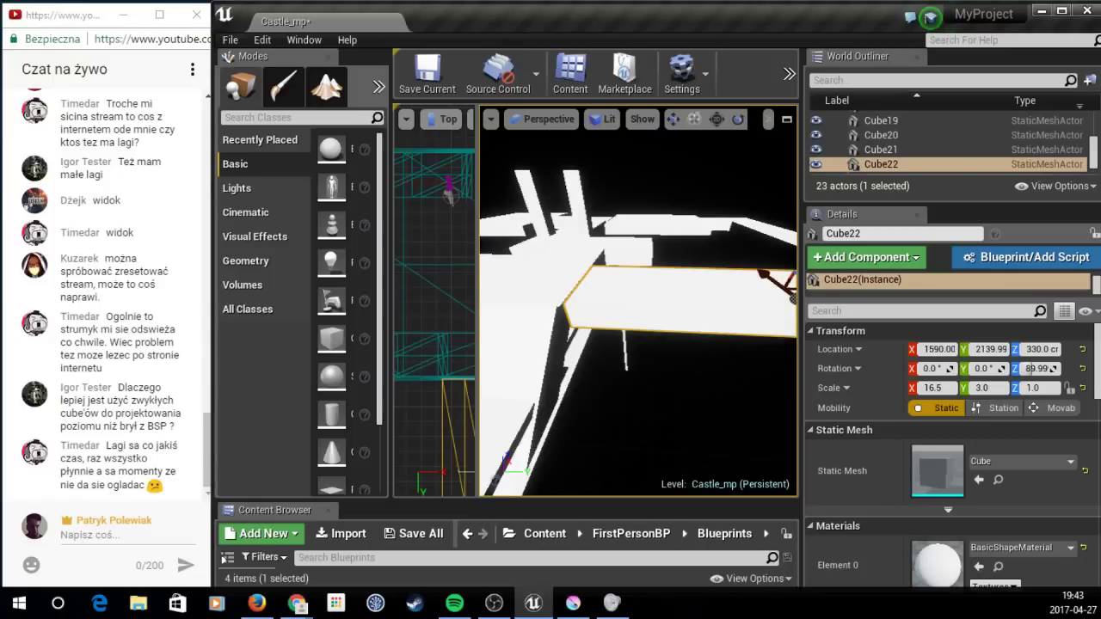
key("f")
left_click_drag(676, 332, 715, 332)
Step: Survey the blockout and shorten platform Cube18 to Scale Y 7.75
right_click_drag(715, 332, 714, 332)
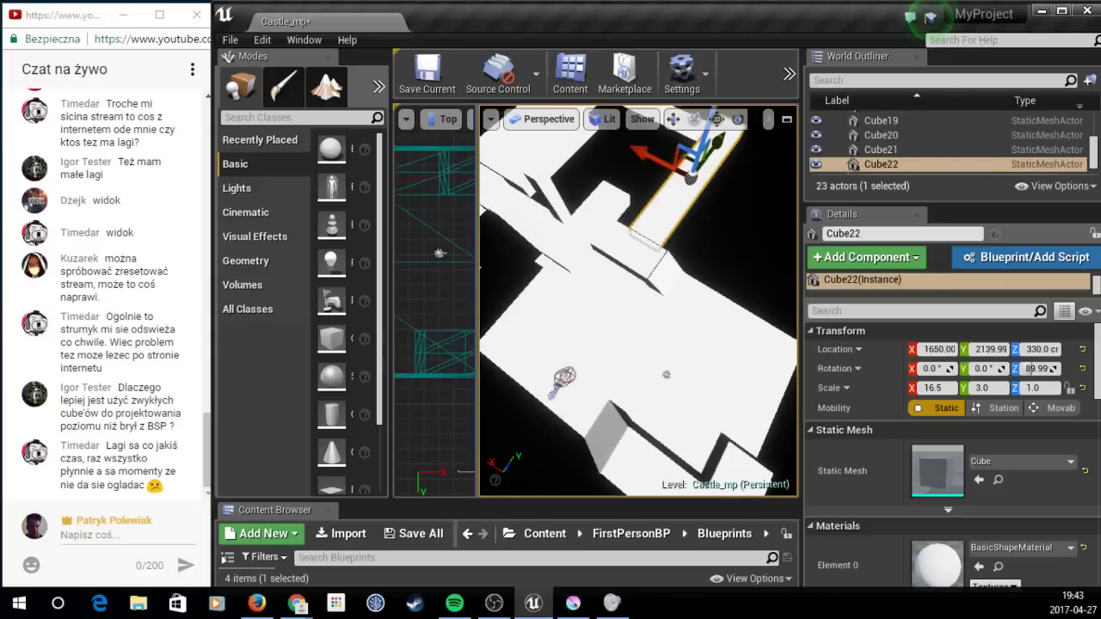
right_click_drag(602, 260, 602, 260)
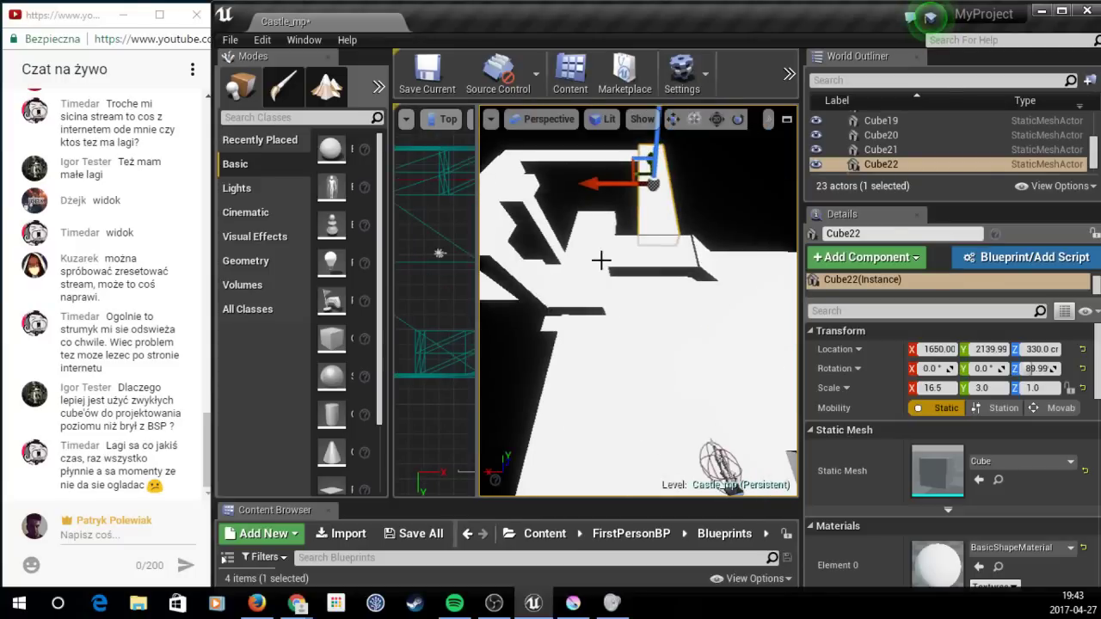
left_click_drag(601, 260, 602, 260)
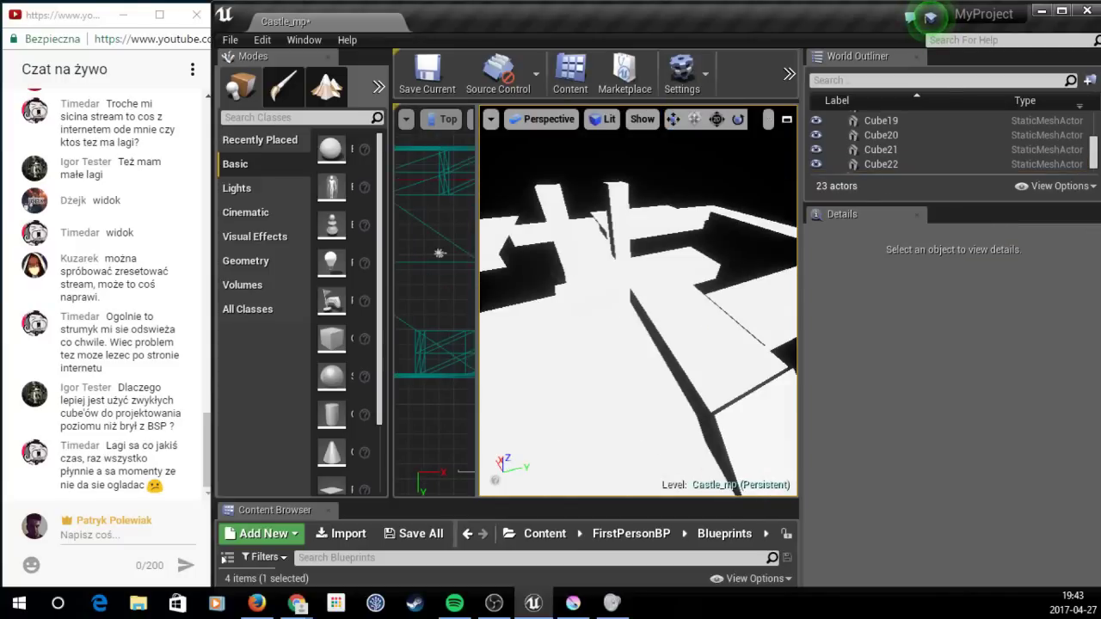
mouse_move(602, 259)
right_mouse_down()
mouse_move(657, 278)
mouse_move(602, 260)
right_mouse_up()
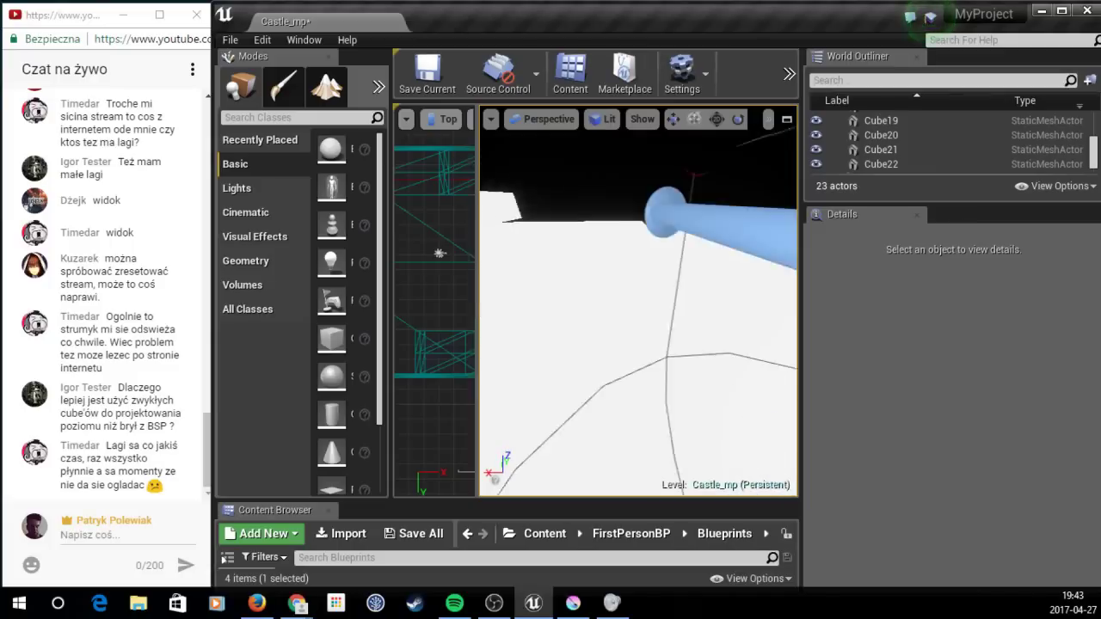
right_click_drag(610, 385, 642, 398)
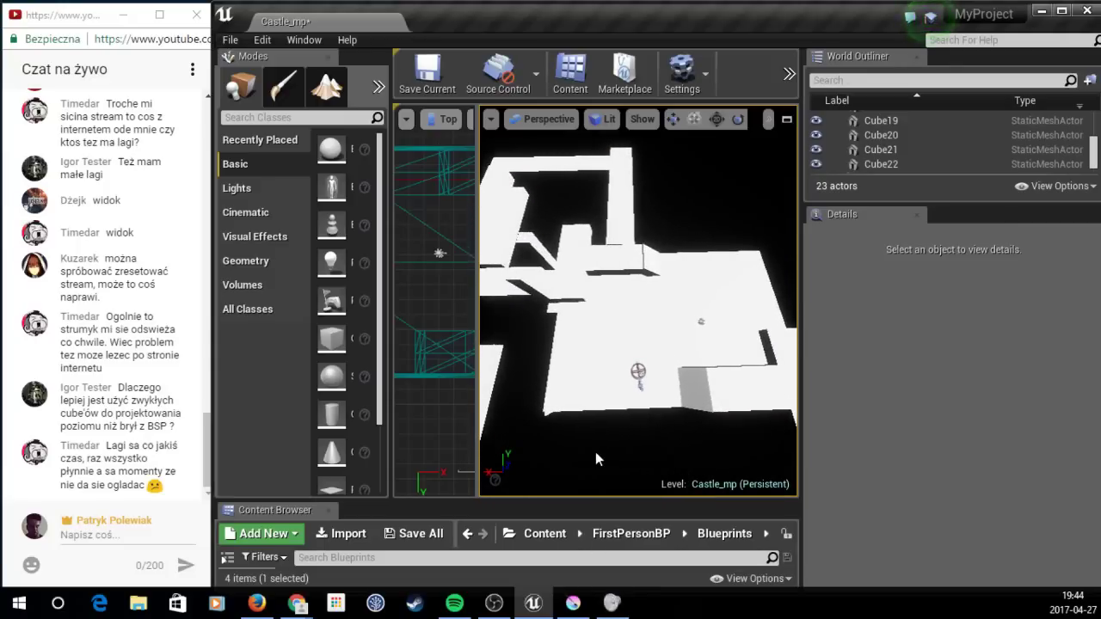
right_click_drag(595, 451, 595, 452)
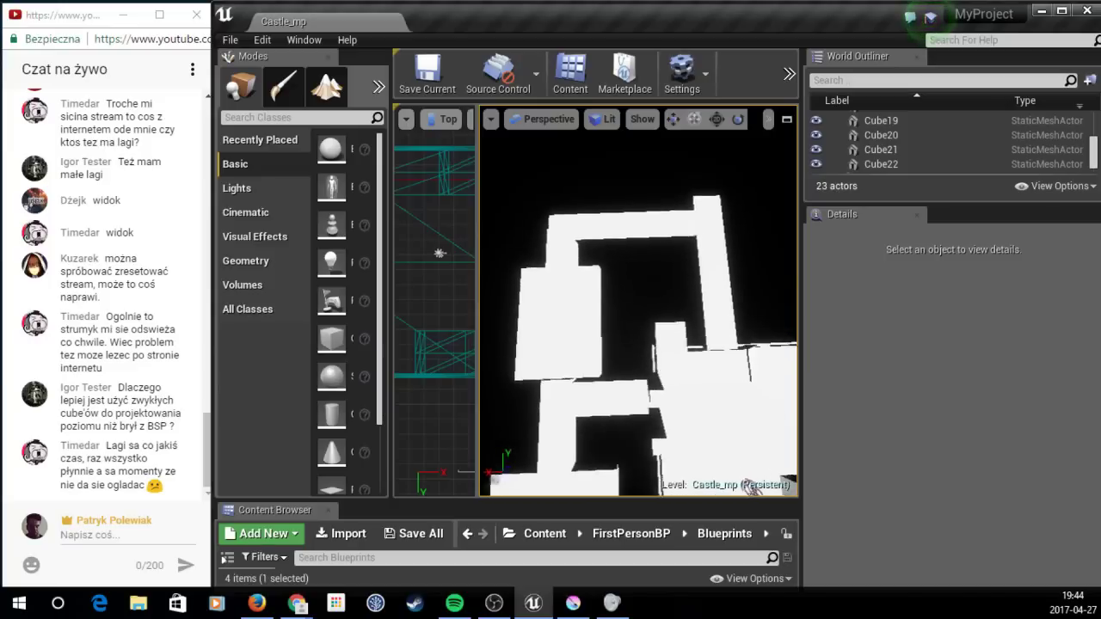
right_click_drag(595, 451, 595, 452)
left_click(632, 225)
right_click_drag(634, 182, 605, 202)
left_click(534, 301)
left_click_drag(616, 190, 593, 209)
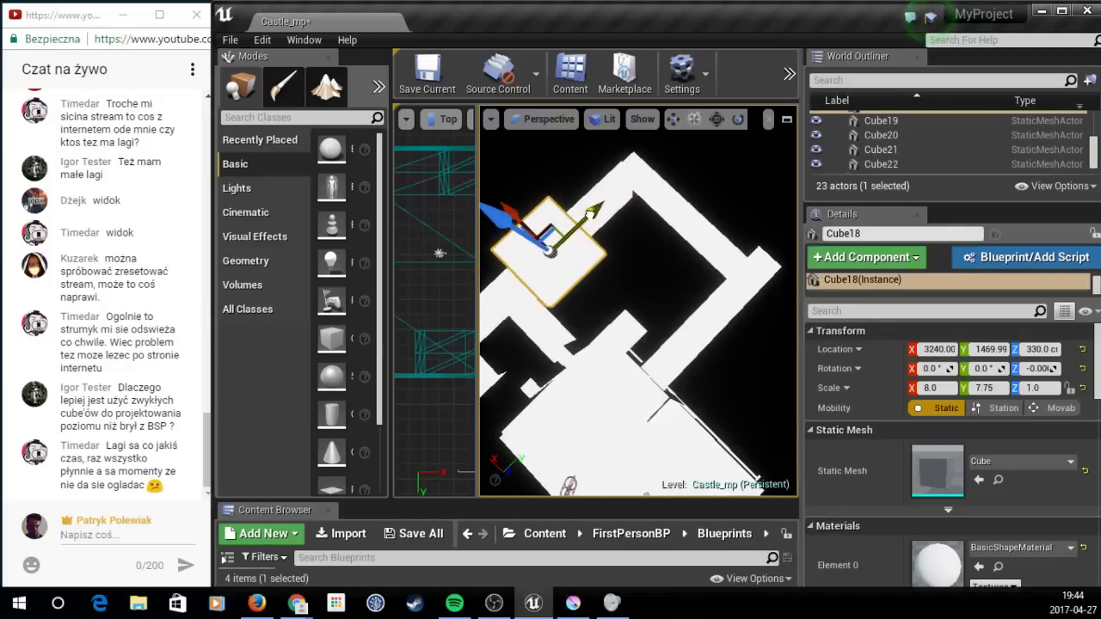
Step: Set walkway Cube22 to Scale X 12.5 at Y 1939.99, then save Castle_mp
left_click(628, 185)
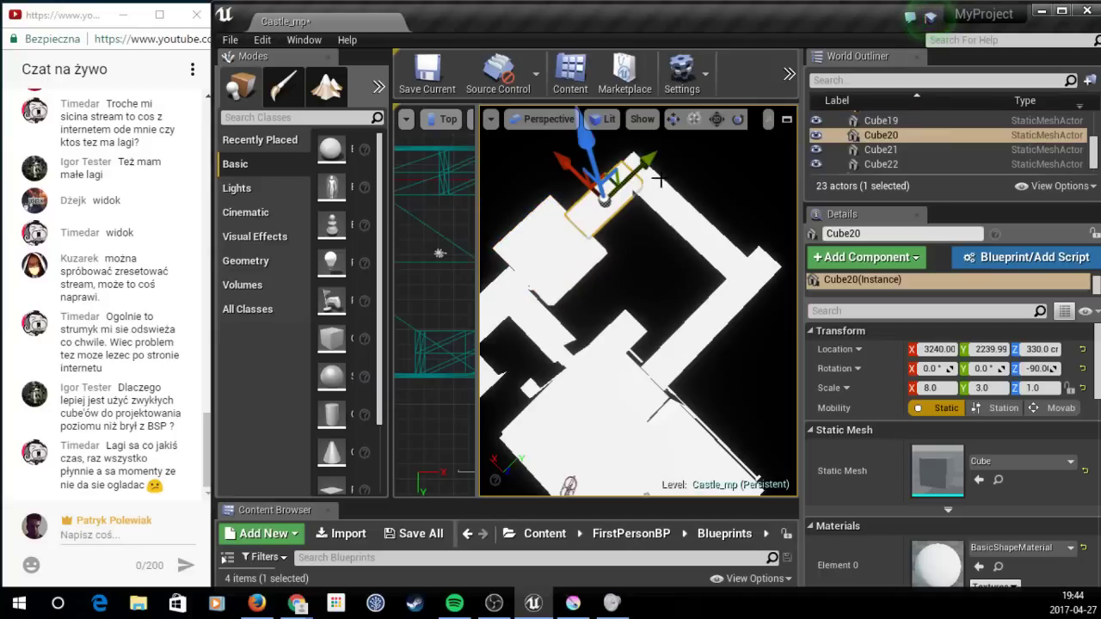
right_click_drag(709, 183, 725, 253)
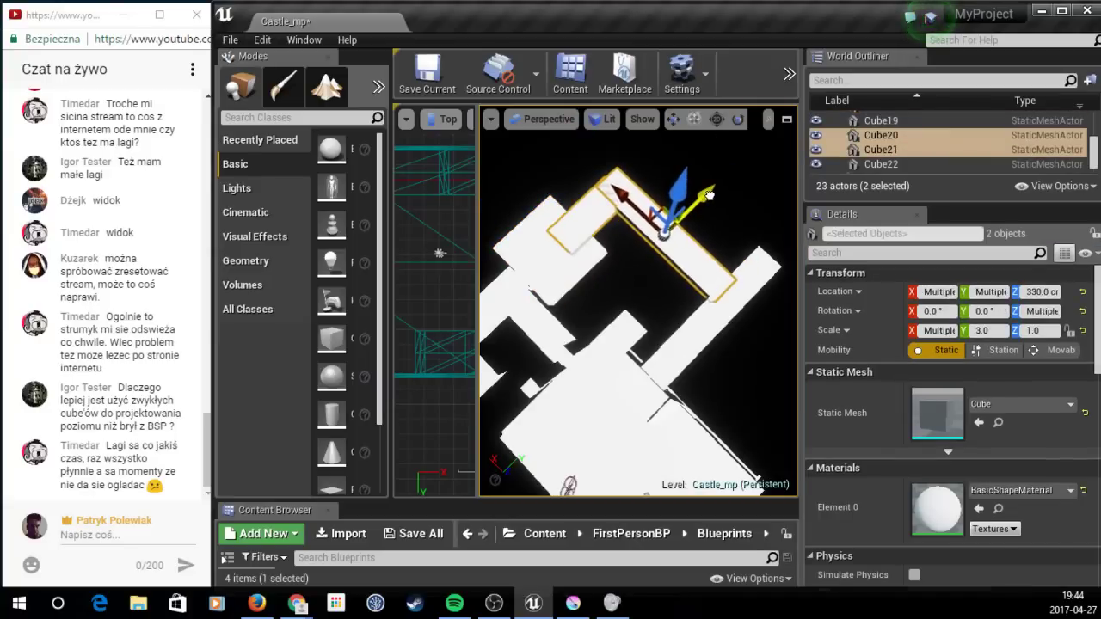
left_click(710, 234)
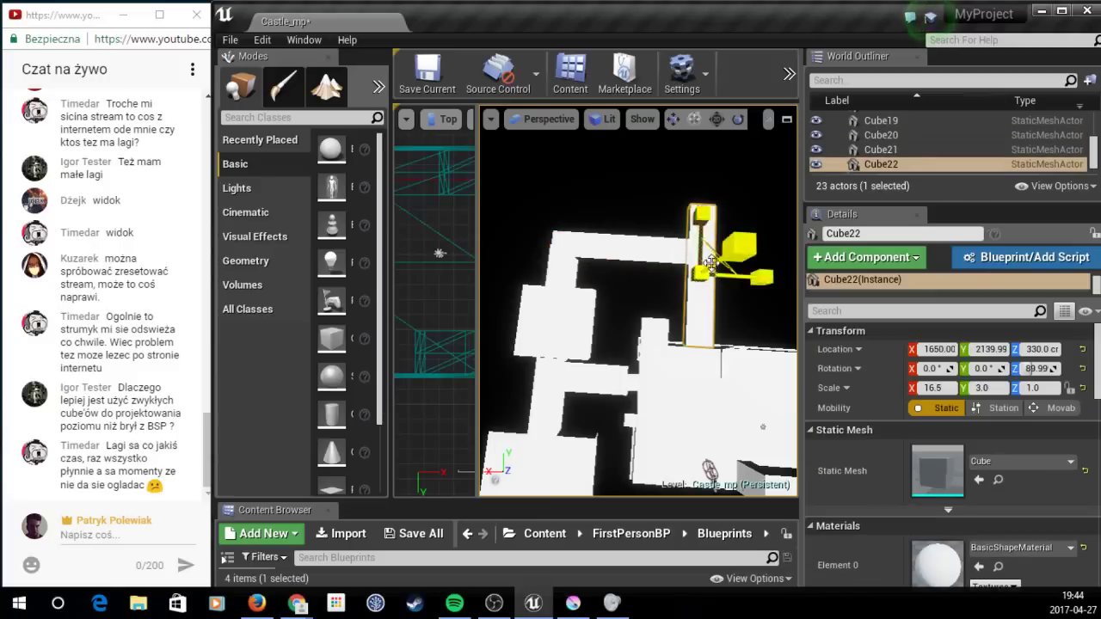
key("w")
left_click_drag(703, 213, 701, 230)
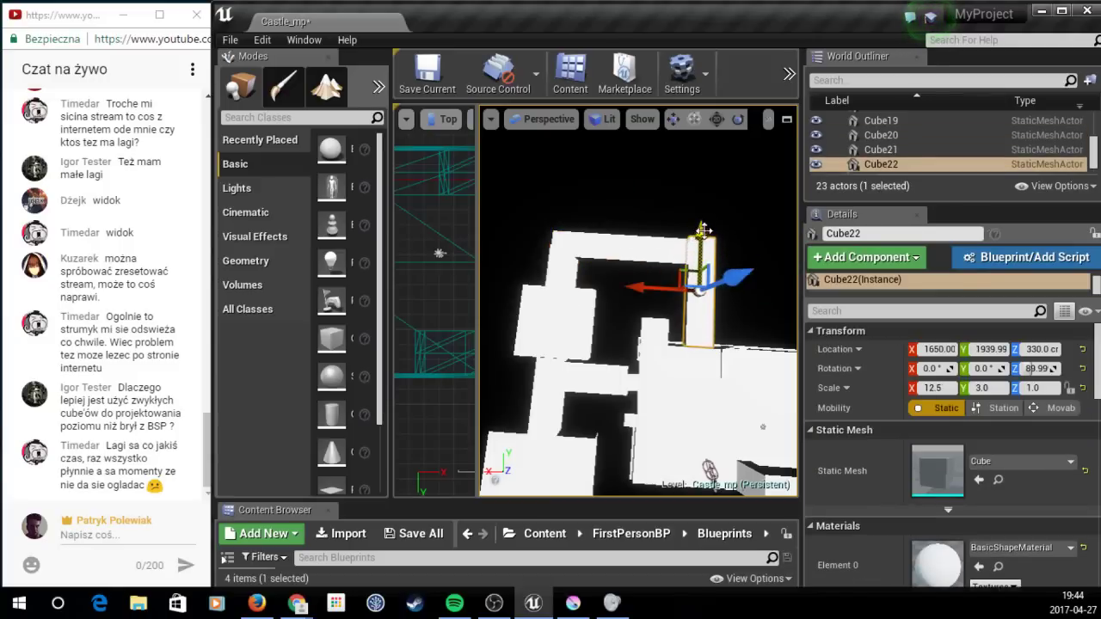
key("Escape")
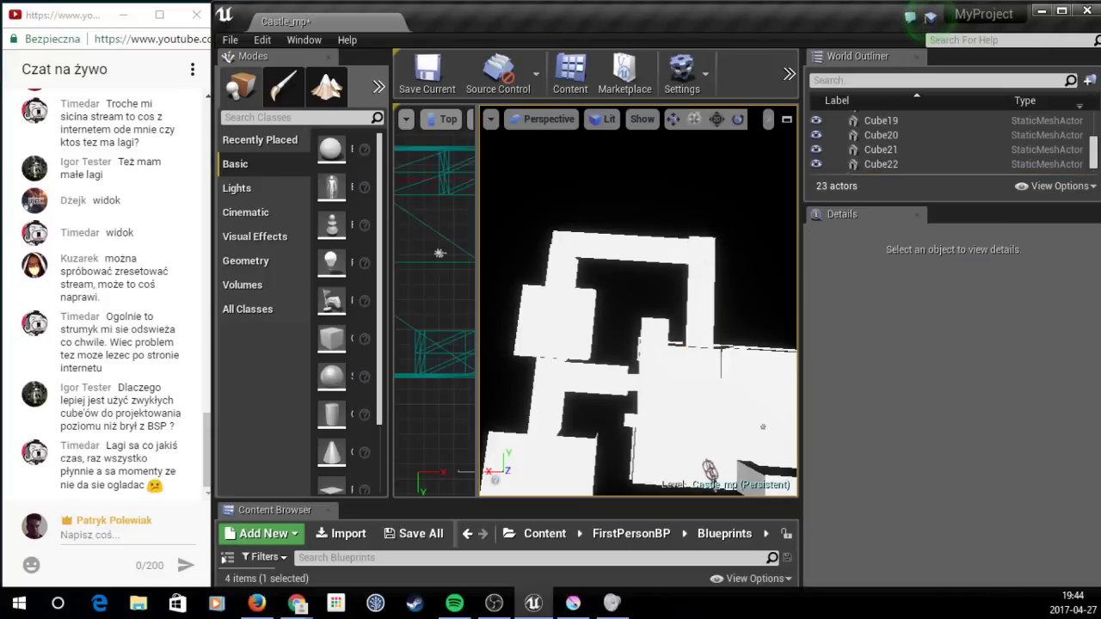
mouse_move(702, 231)
right_mouse_down()
mouse_move(671, 259)
mouse_move(680, 254)
right_mouse_up()
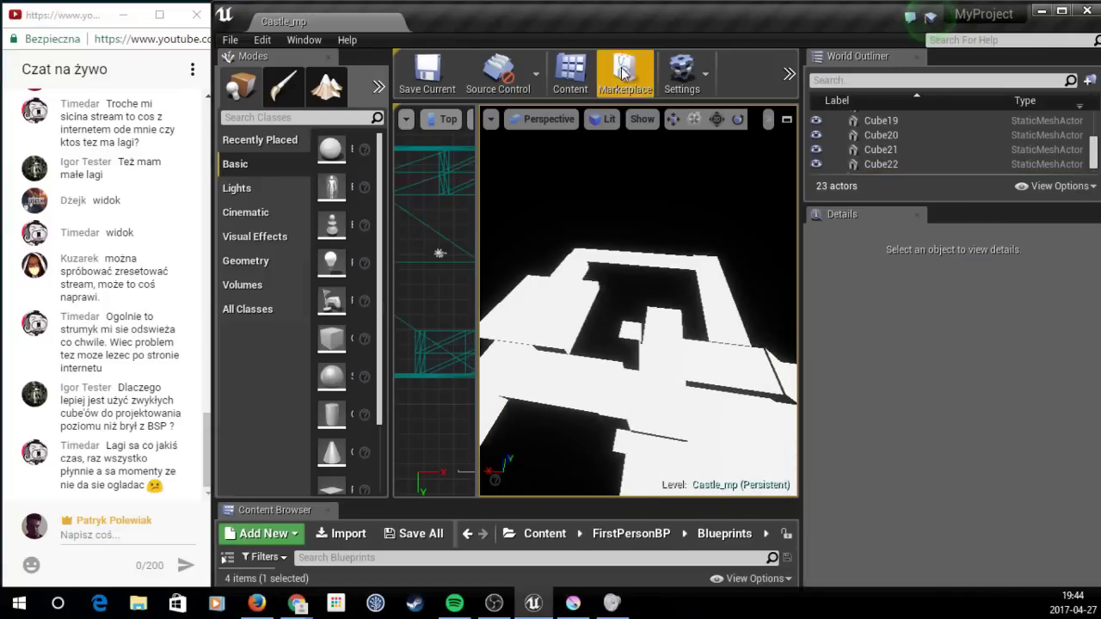
key("ctrl+s")
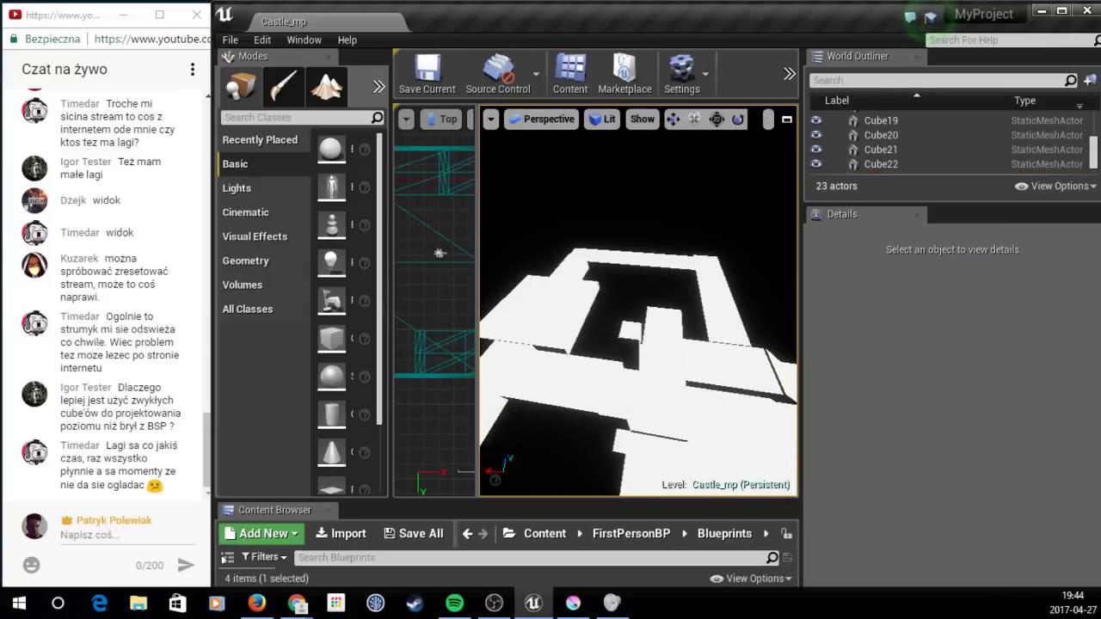
left_click(788, 75)
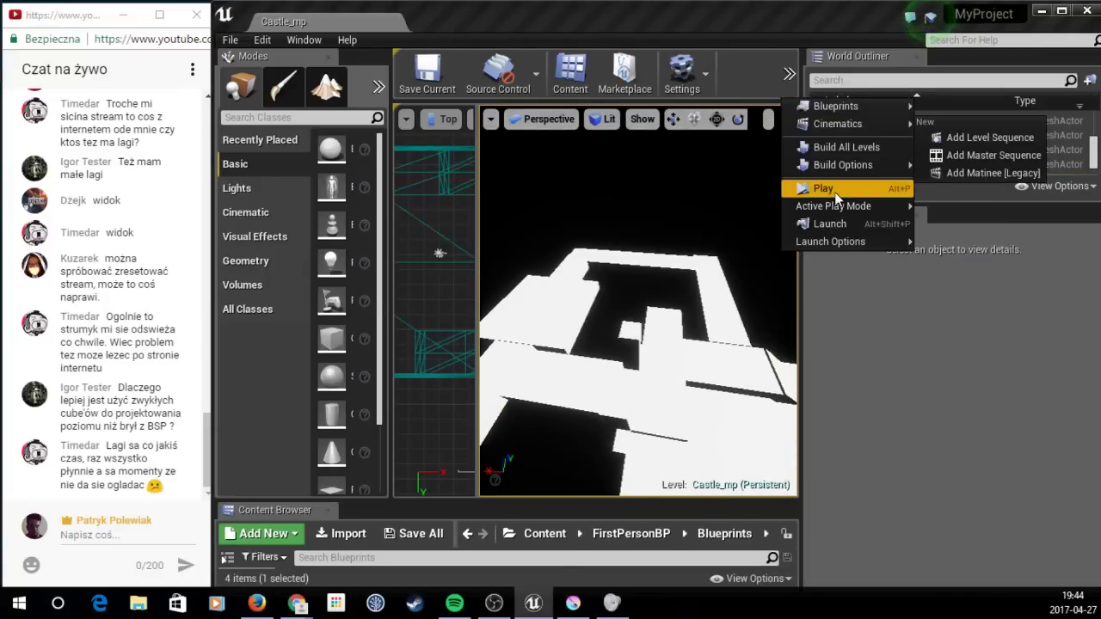
left_click(834, 191)
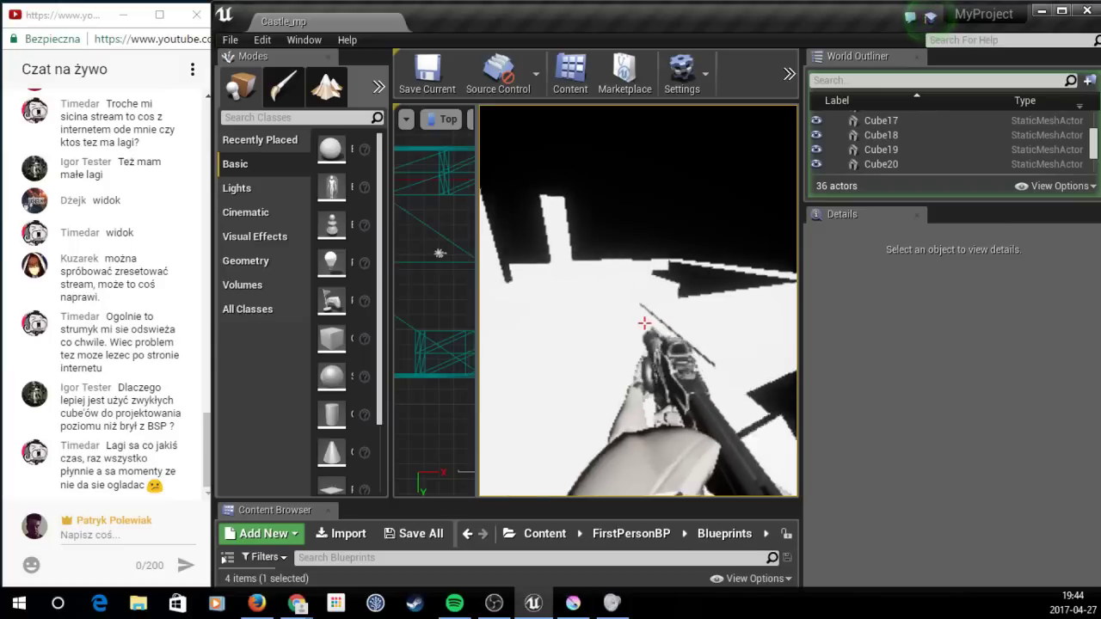
left_click(643, 322)
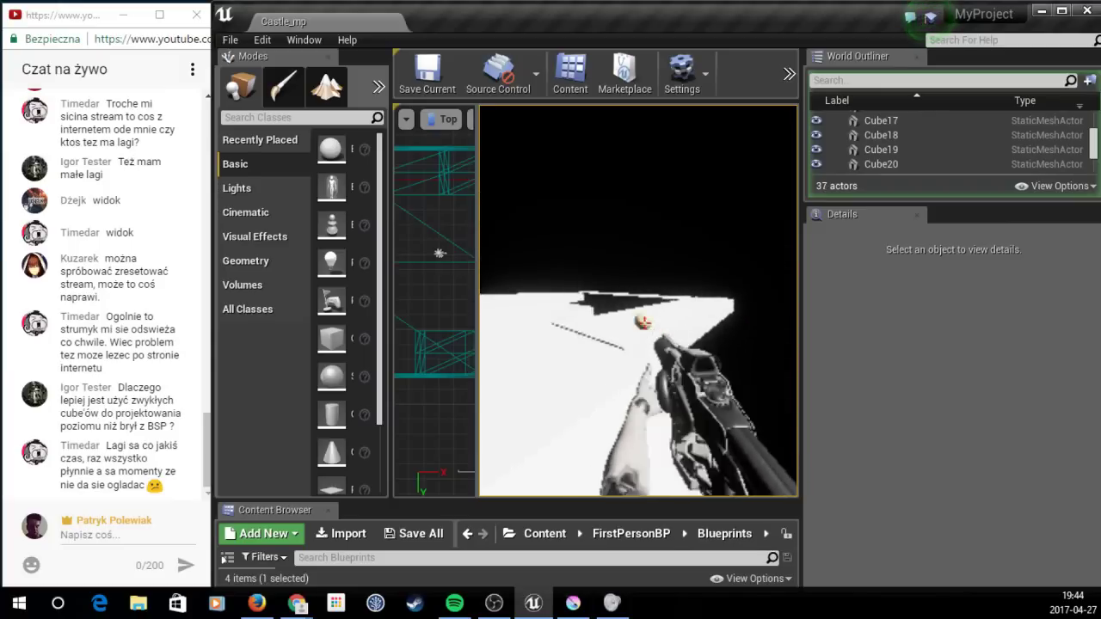
left_click(644, 322)
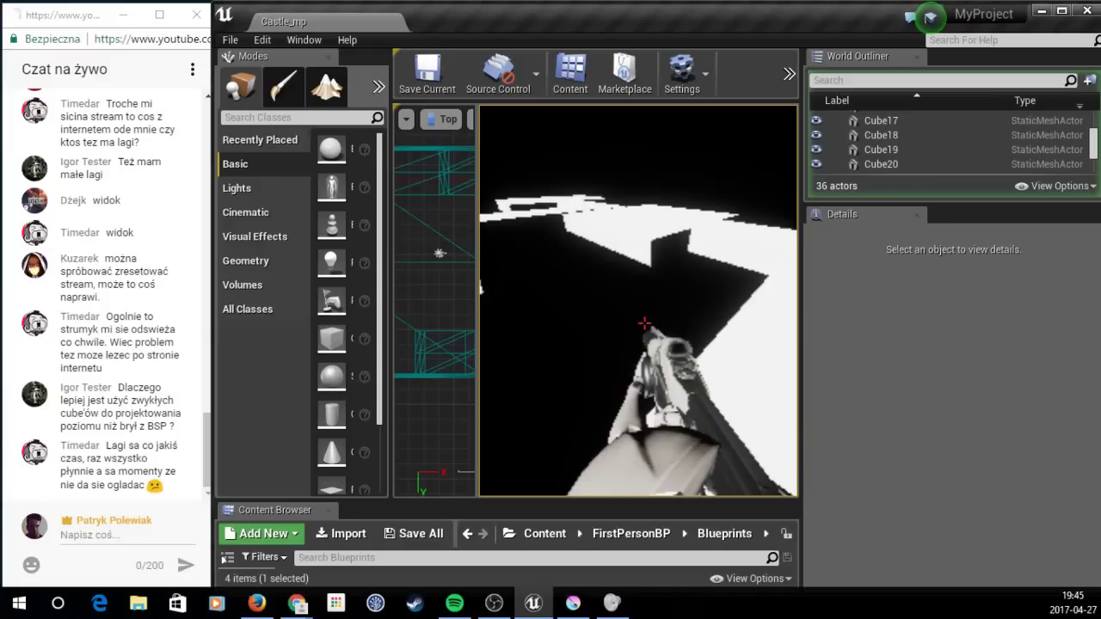
key("Escape")
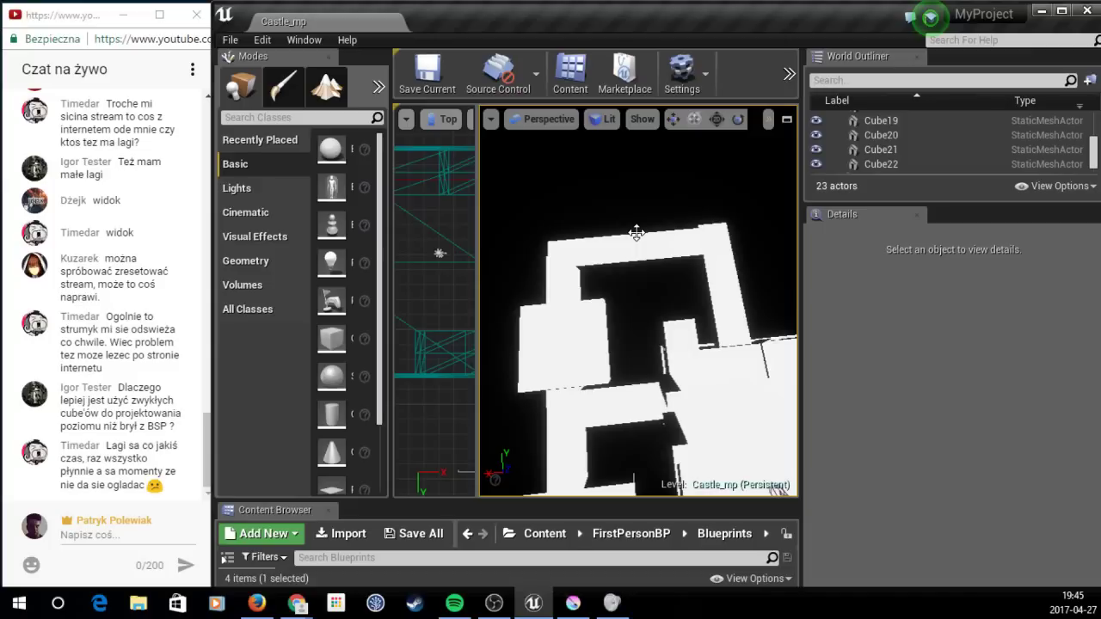
Step: Move Cube22 to Y 1759.99 and save, then undo the last edit to restore pillar Cube13
left_click(577, 239)
left_click_drag(577, 240, 594, 240)
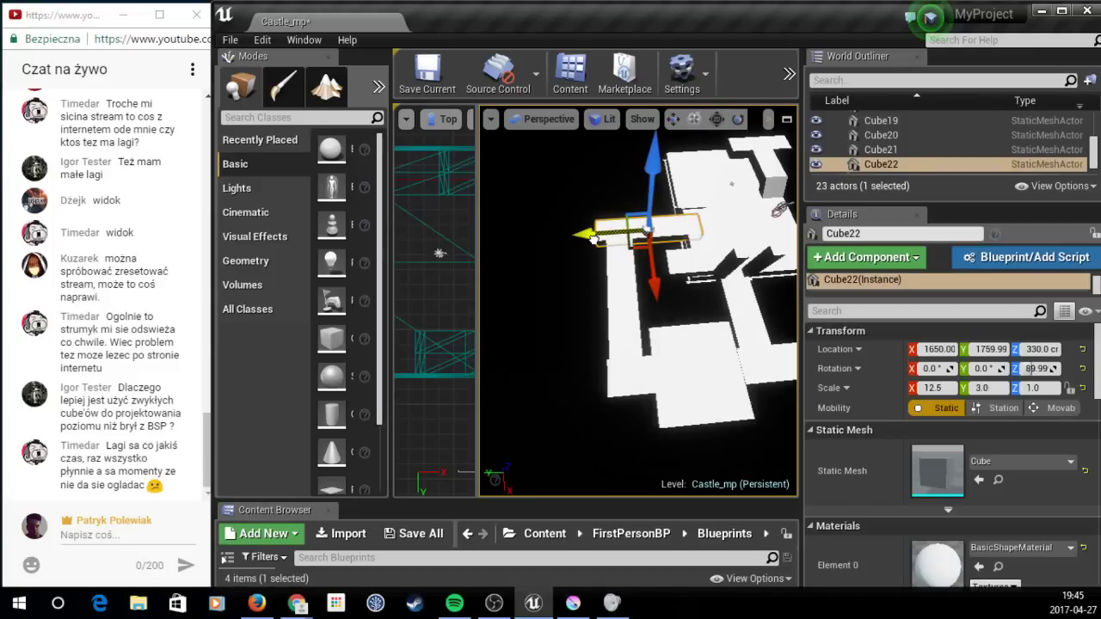
left_click_drag(594, 239, 602, 284)
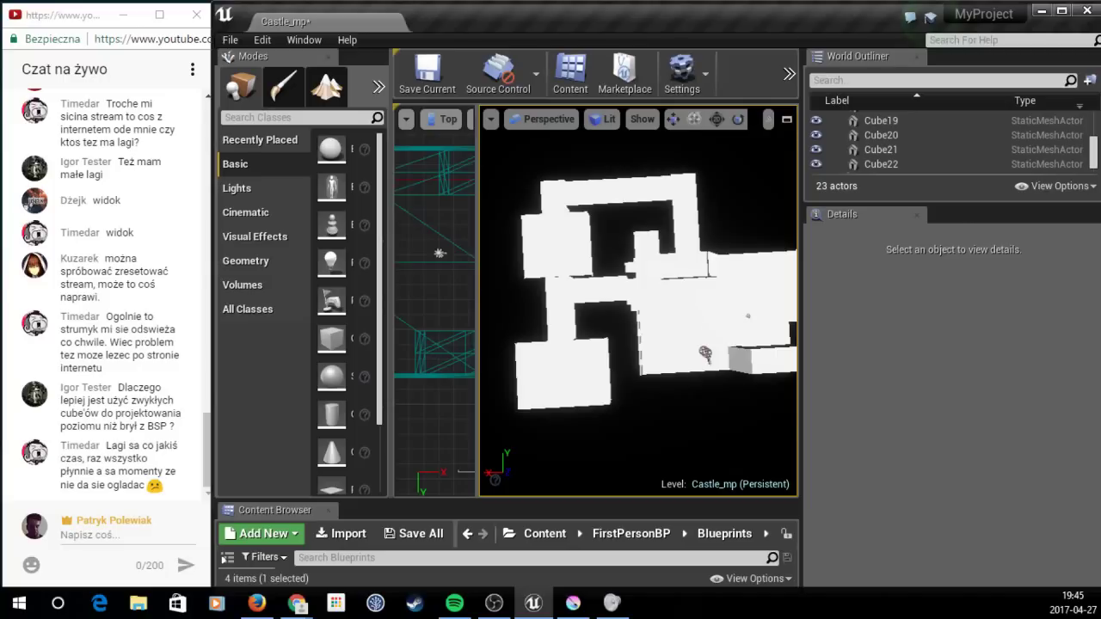
key("ctrl+s")
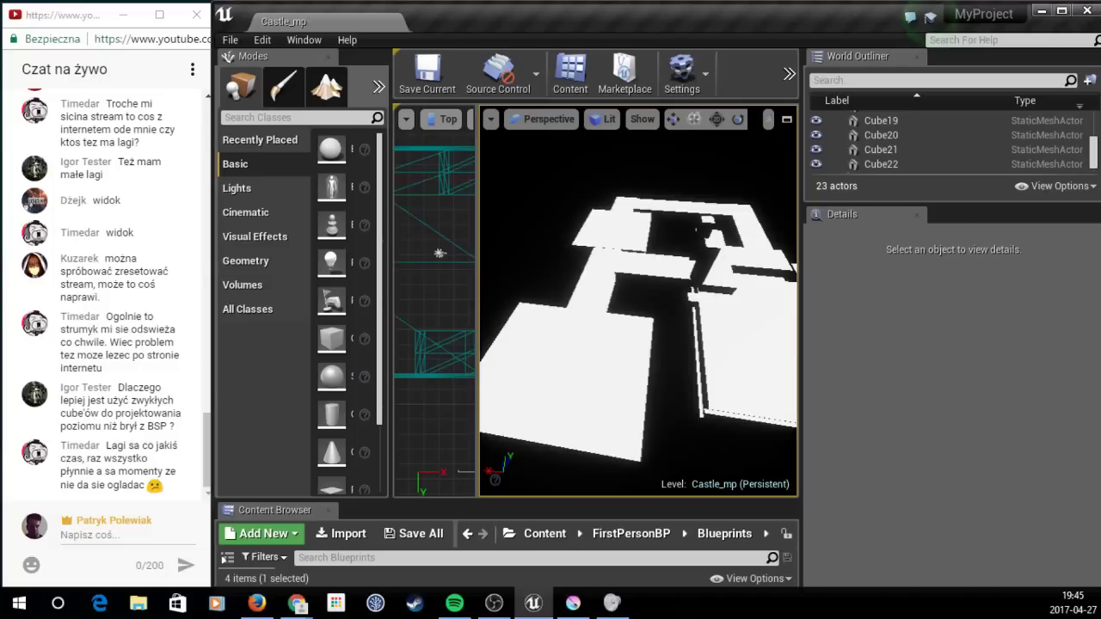
key("ctrl+z")
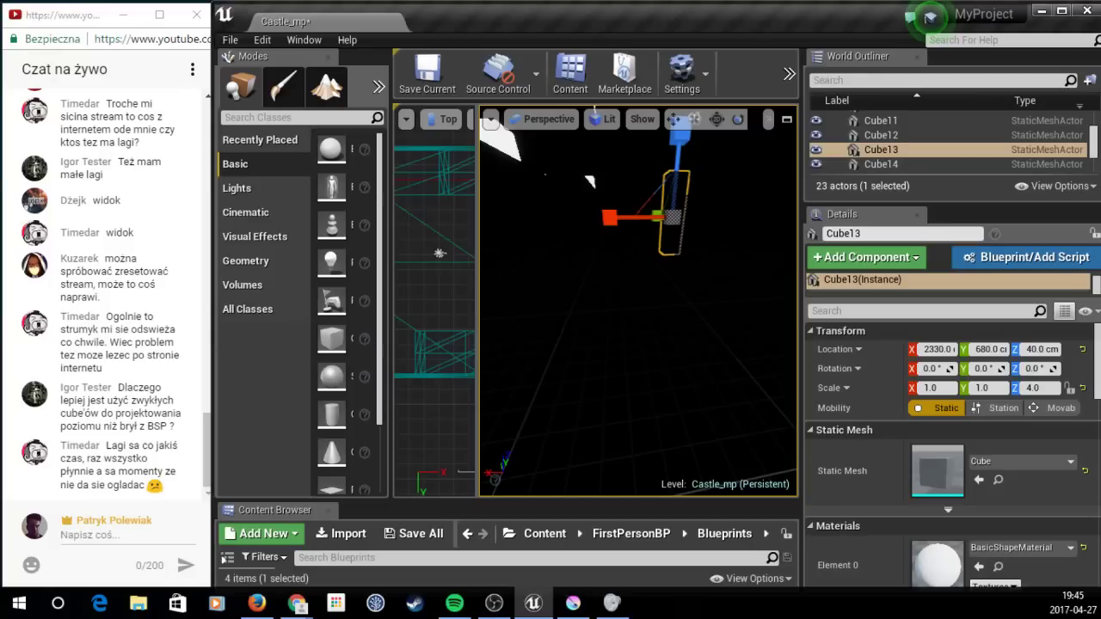
Step: Undo once more, shift floor slab Cube7, and lower walkway slabs Cube17–Cube20 to height 330
key("ctrl+z")
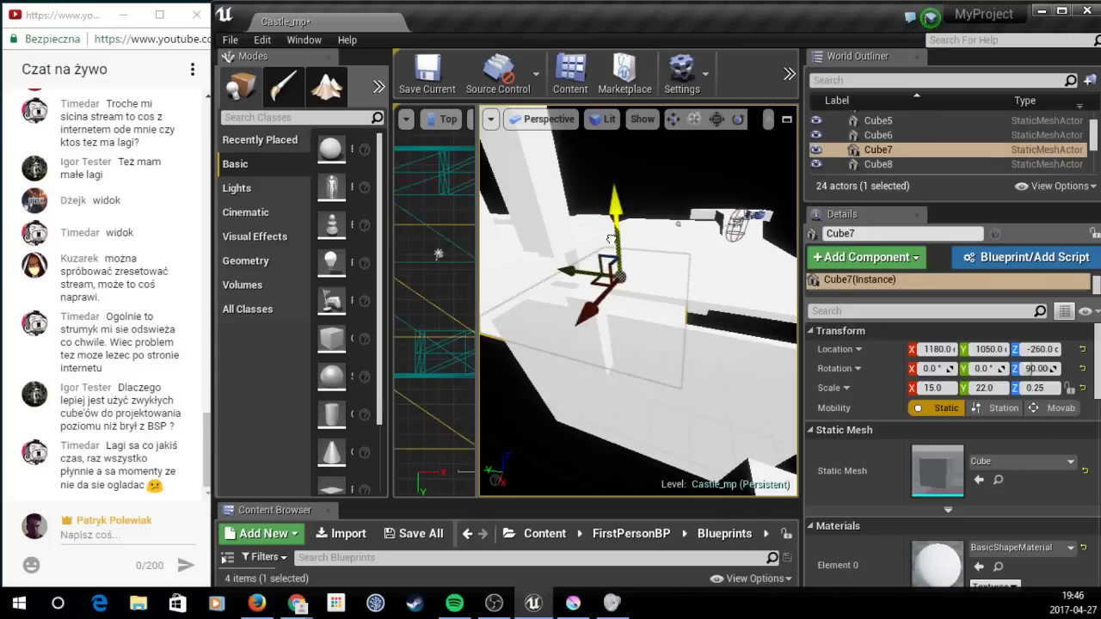
left_click_drag(611, 239, 740, 333)
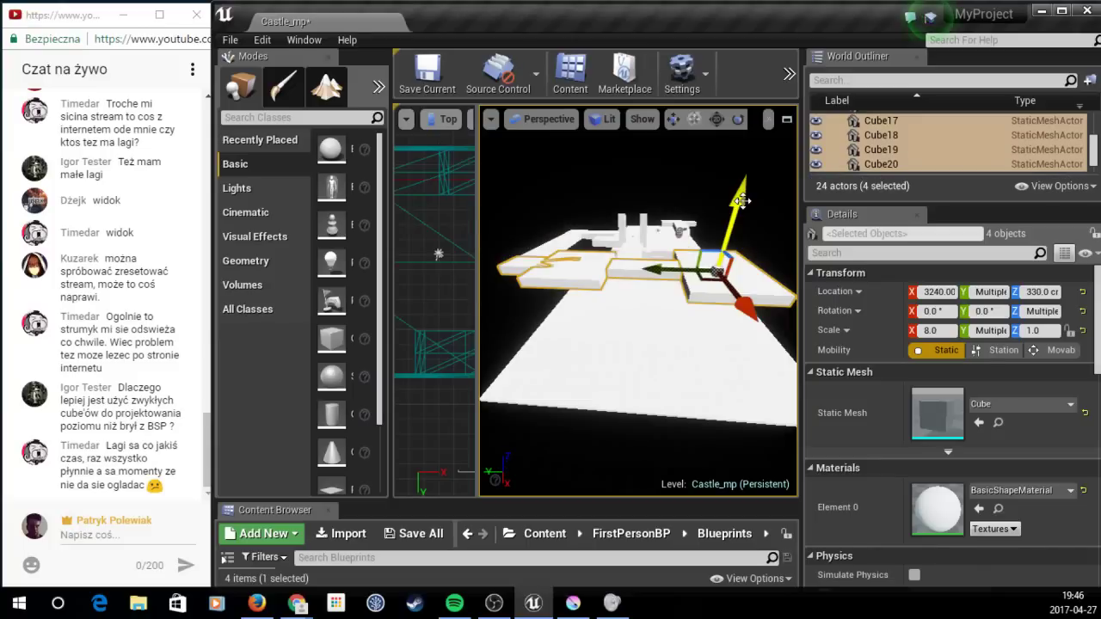
mouse_move(742, 200)
left_mouse_down()
mouse_move(735, 274)
mouse_move(735, 264)
left_mouse_up()
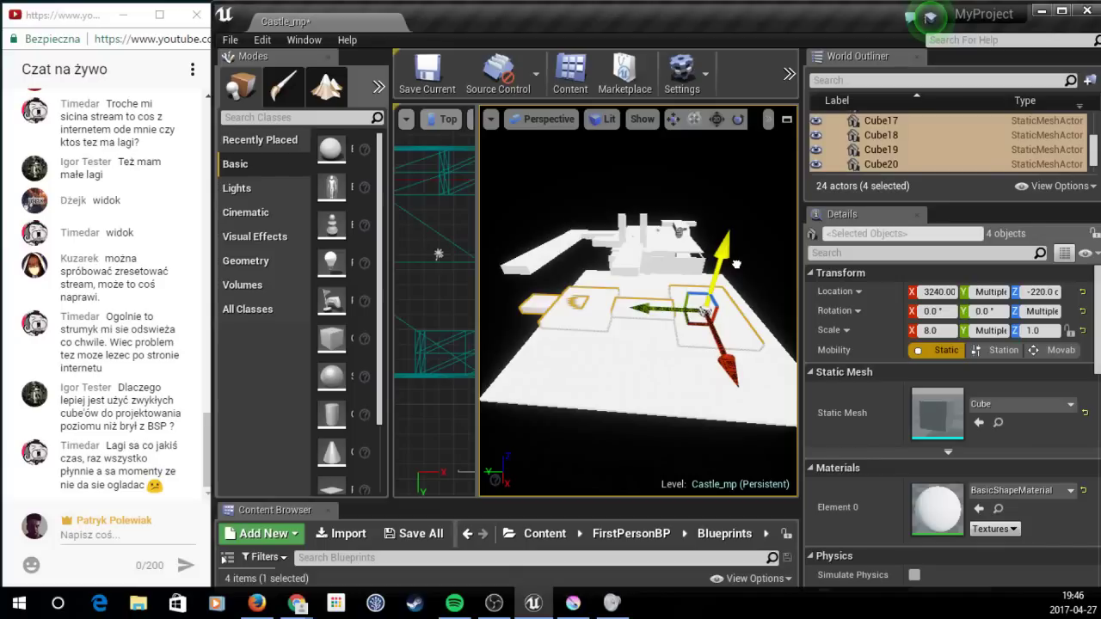
left_click_drag(735, 263, 622, 265)
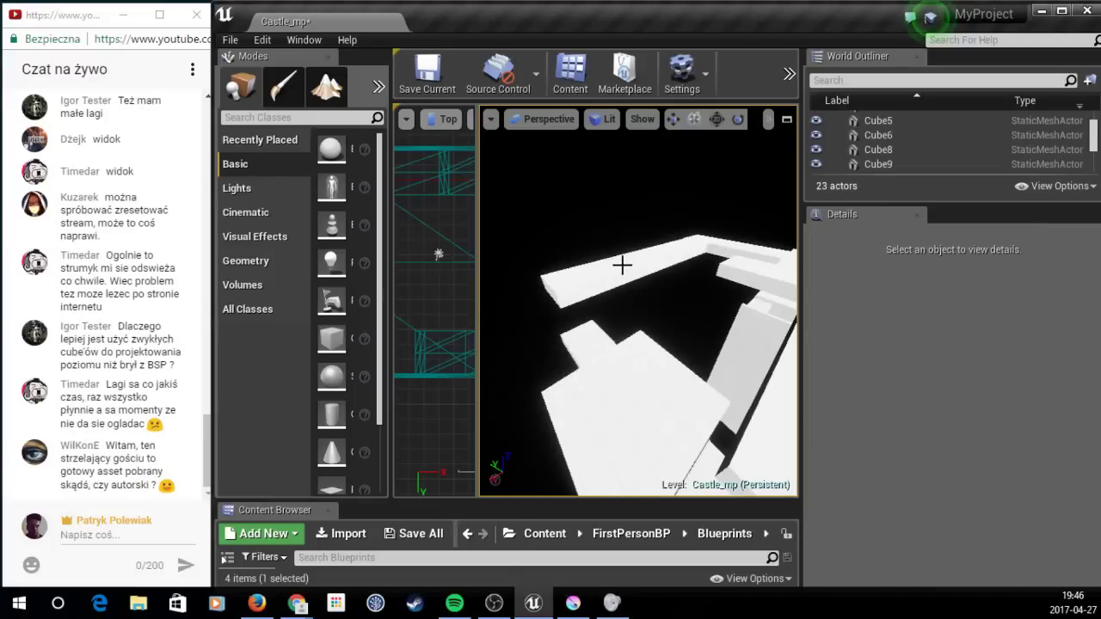
Step: Tilt walkway slab Cube21 to pitch -30 and push the ramp out and down to Z -70
left_click(622, 265)
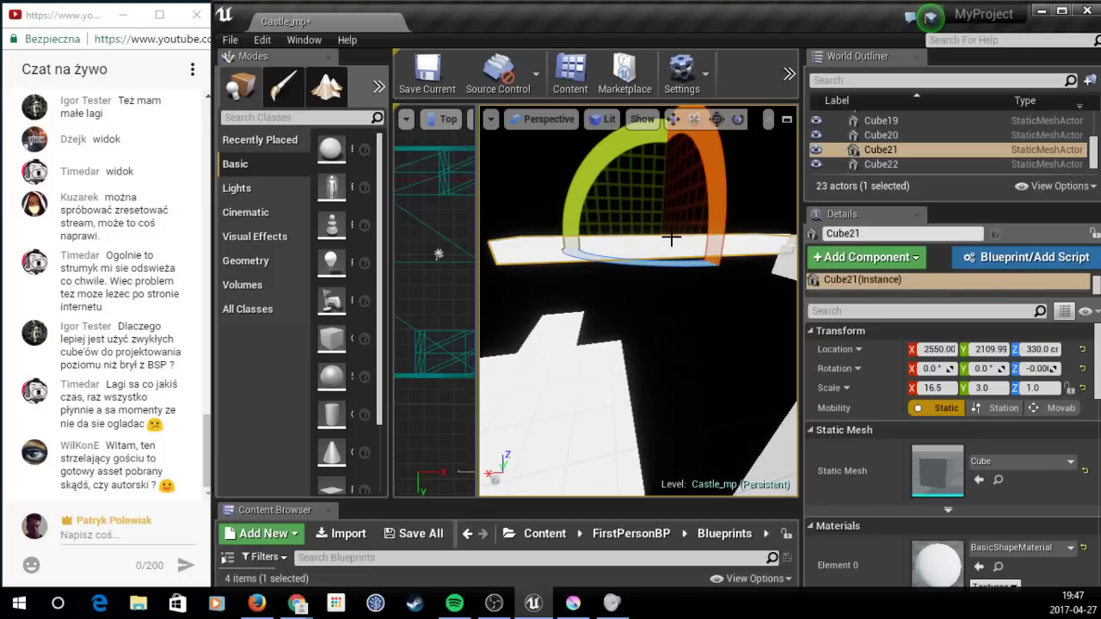
key("ctrl+z")
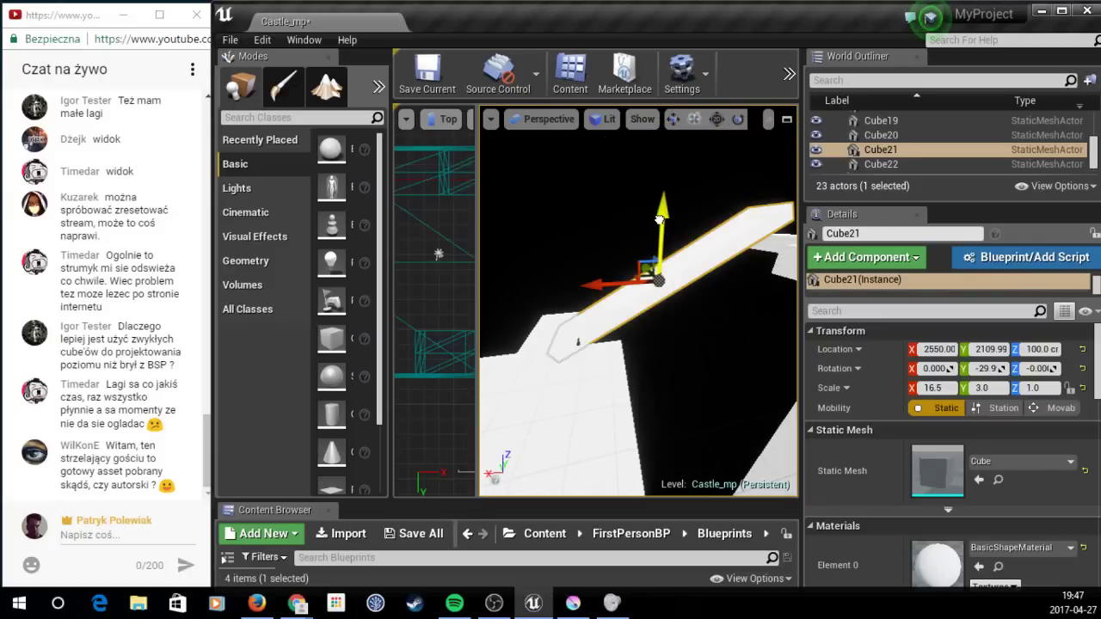
right_click_drag(636, 301, 603, 310)
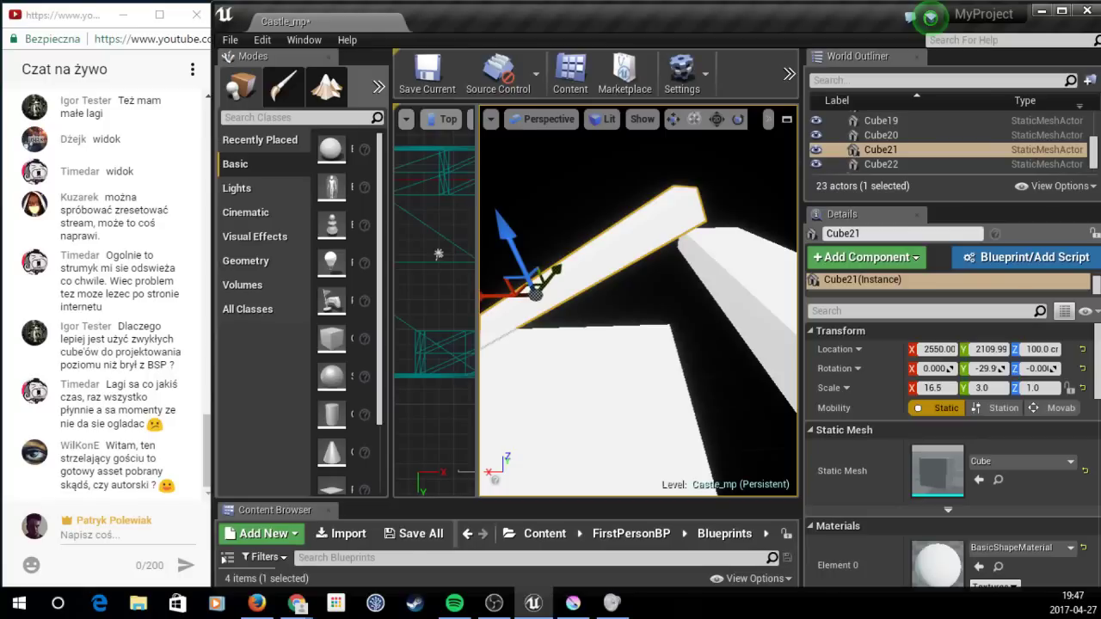
left_click_drag(517, 282, 593, 260)
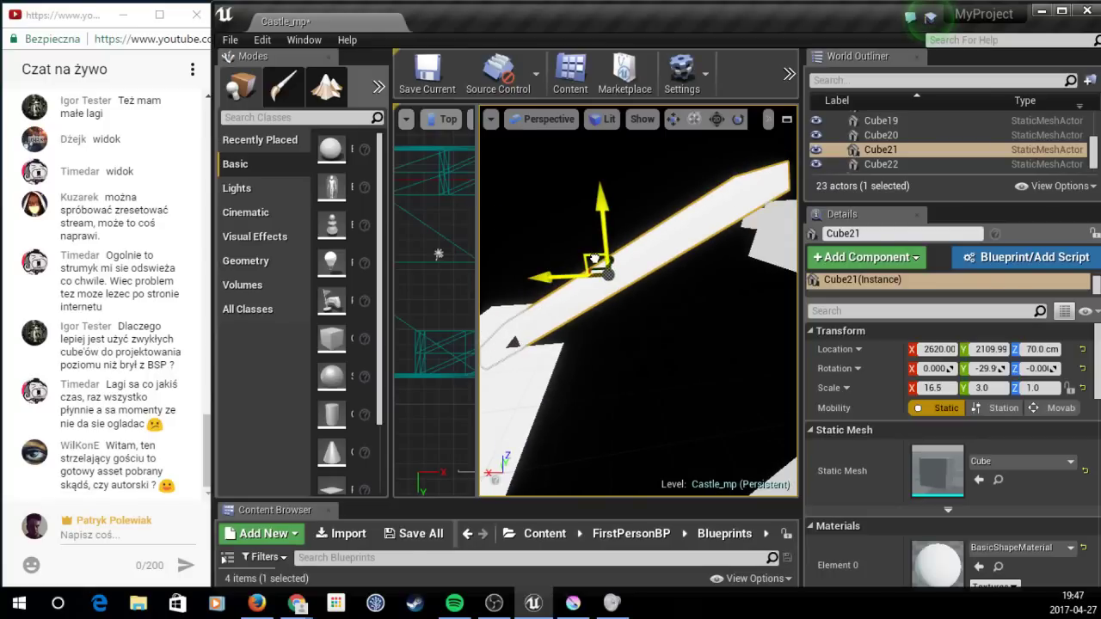
left_click_drag(594, 260, 551, 309)
key("f")
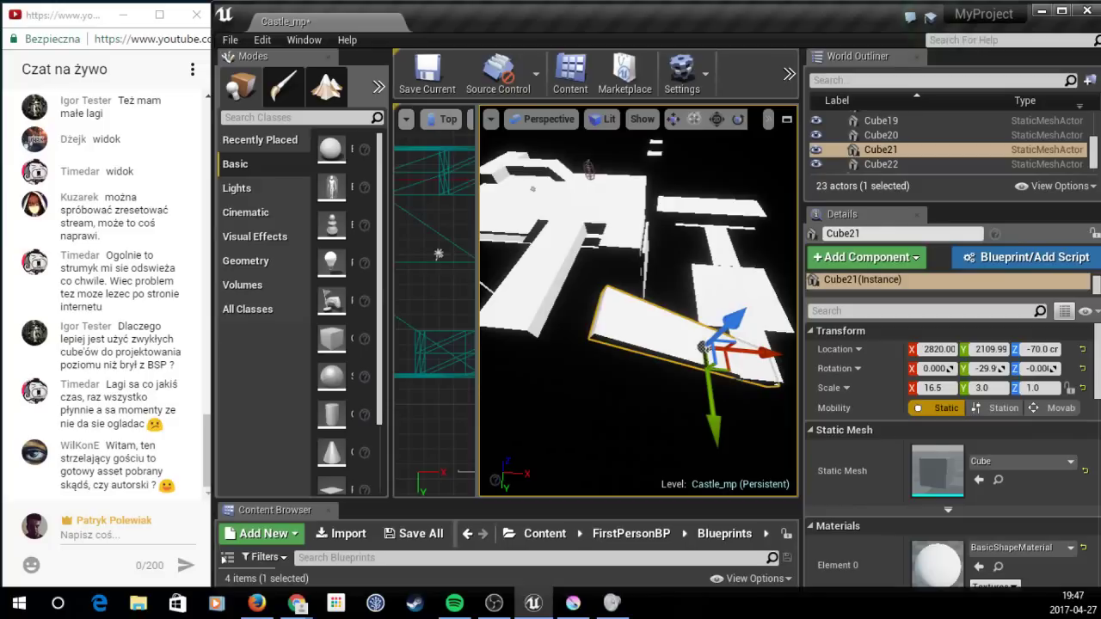
Step: Copy Cube22 as flat slab Cube23, scaled 6.25 × 3.0, at 1820, 2109.99, 330
double_click(881, 163)
key("ctrl+w")
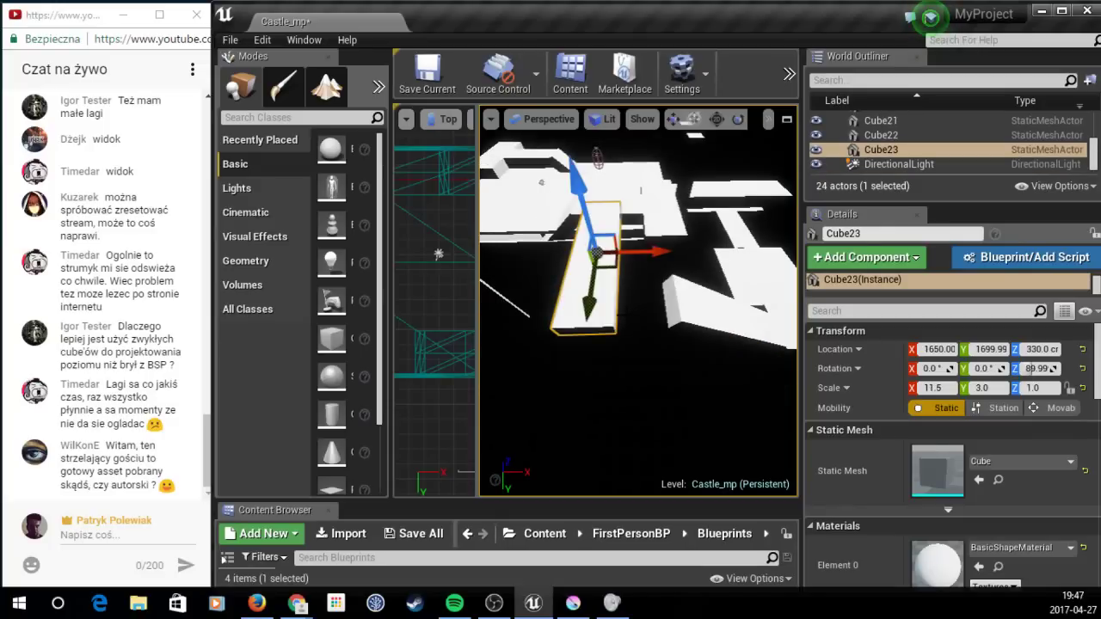
key("ctrl+z")
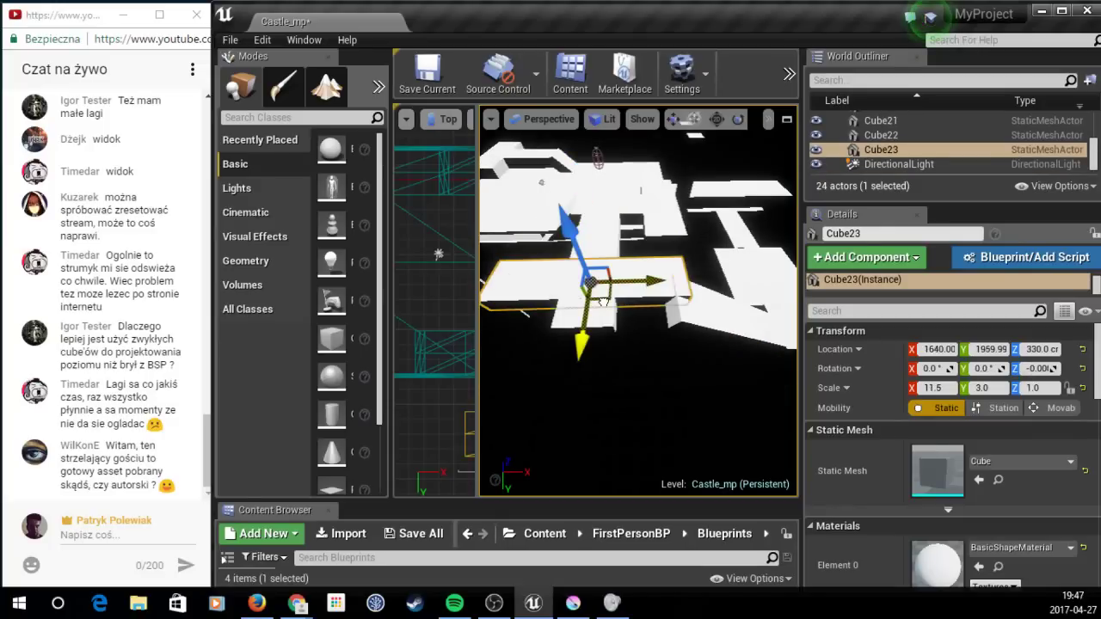
mouse_move(601, 303)
left_mouse_down()
mouse_move(613, 329)
mouse_move(657, 302)
mouse_move(702, 301)
left_mouse_up()
key("r")
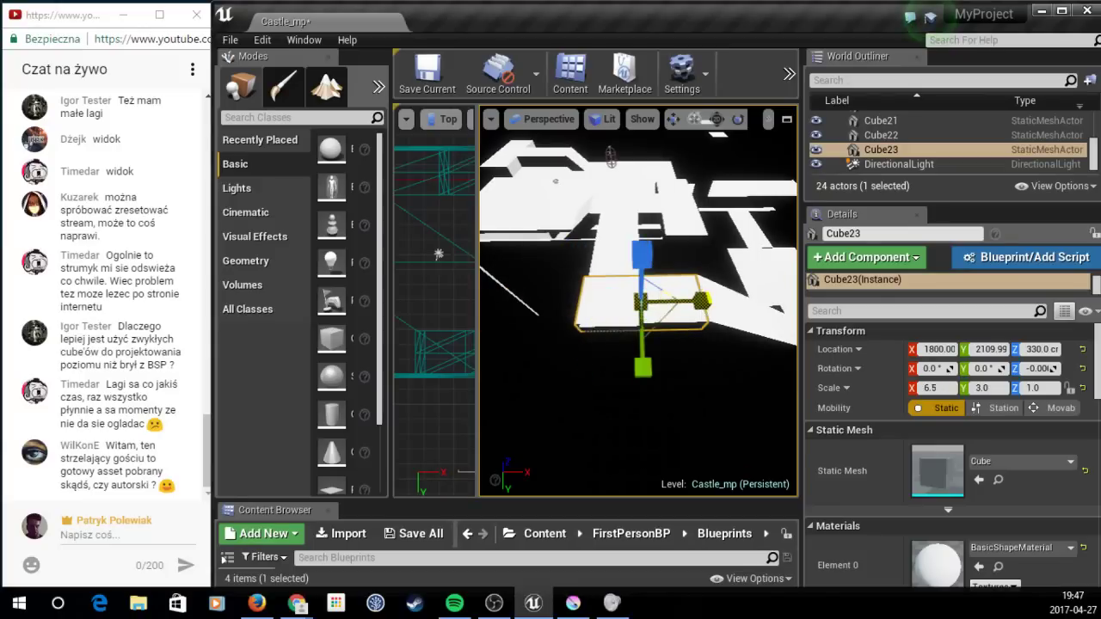
left_click(637, 413)
right_click_drag(637, 413, 602, 378)
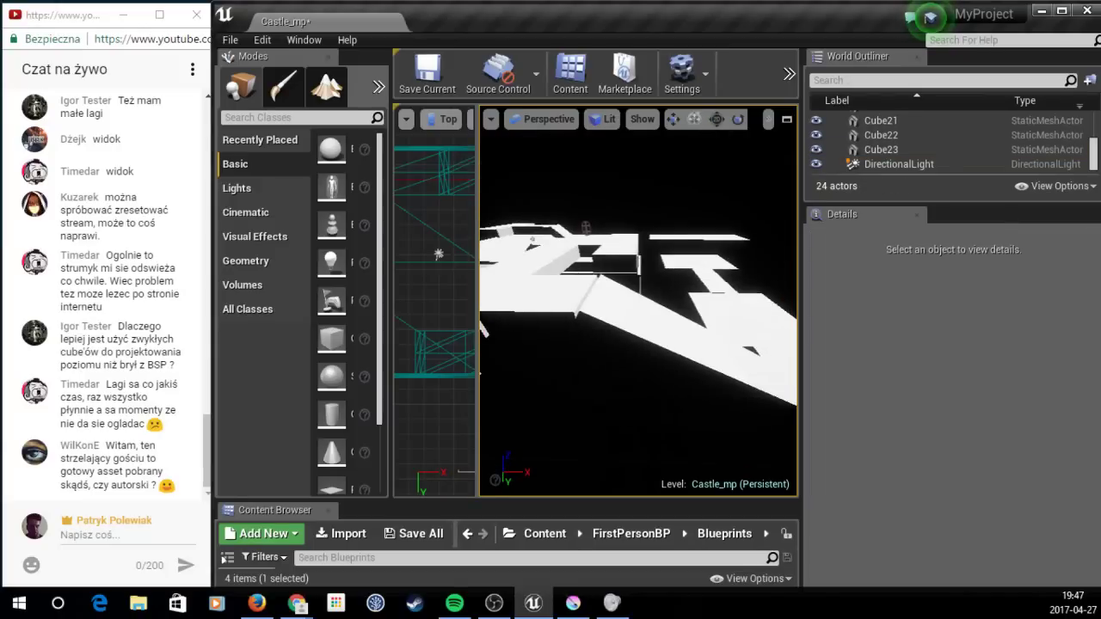
left_click(487, 380)
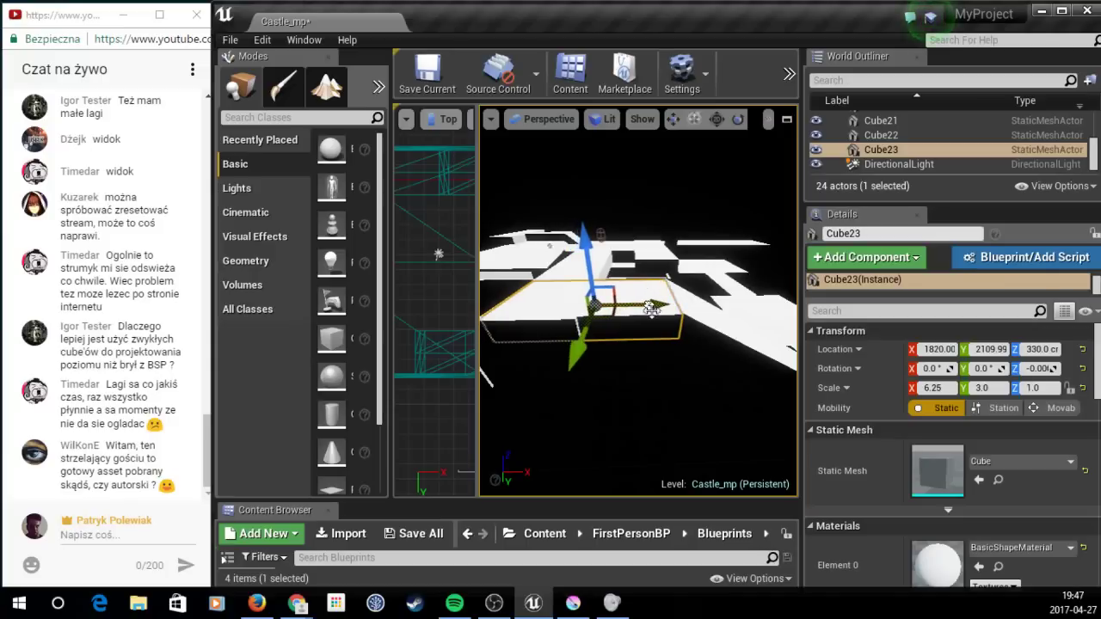
left_click(482, 389)
right_click_drag(482, 389, 494, 474)
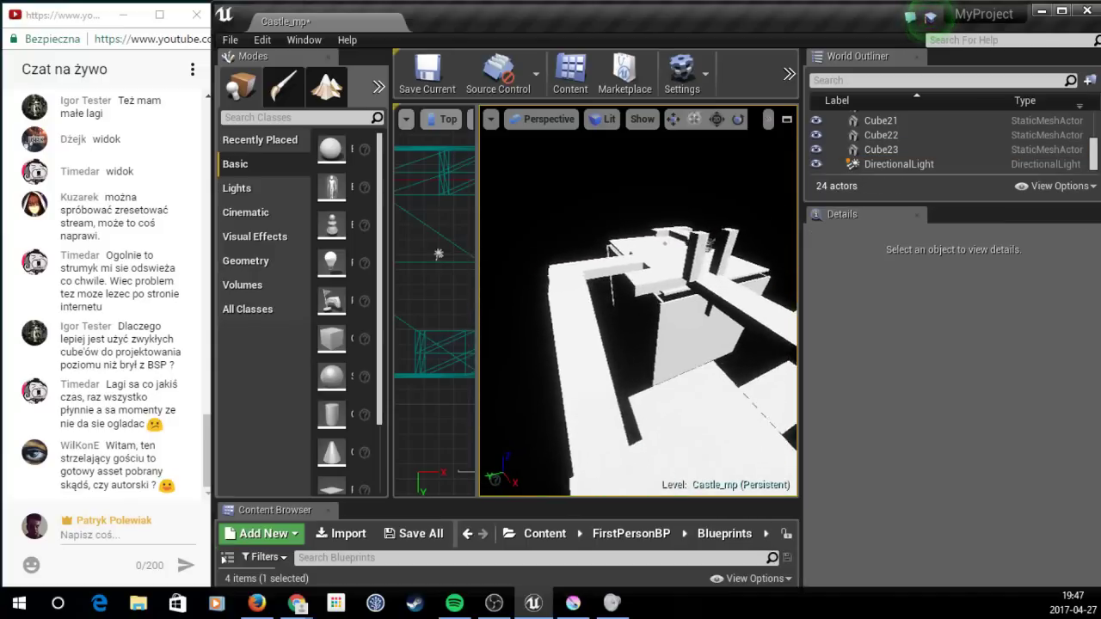
Step: Fly over the castle blockout and select the ramp Cube21
mouse_move(705, 362)
right_mouse_down()
mouse_move(705, 387)
mouse_move(671, 387)
mouse_move(654, 379)
mouse_move(650, 346)
right_mouse_up()
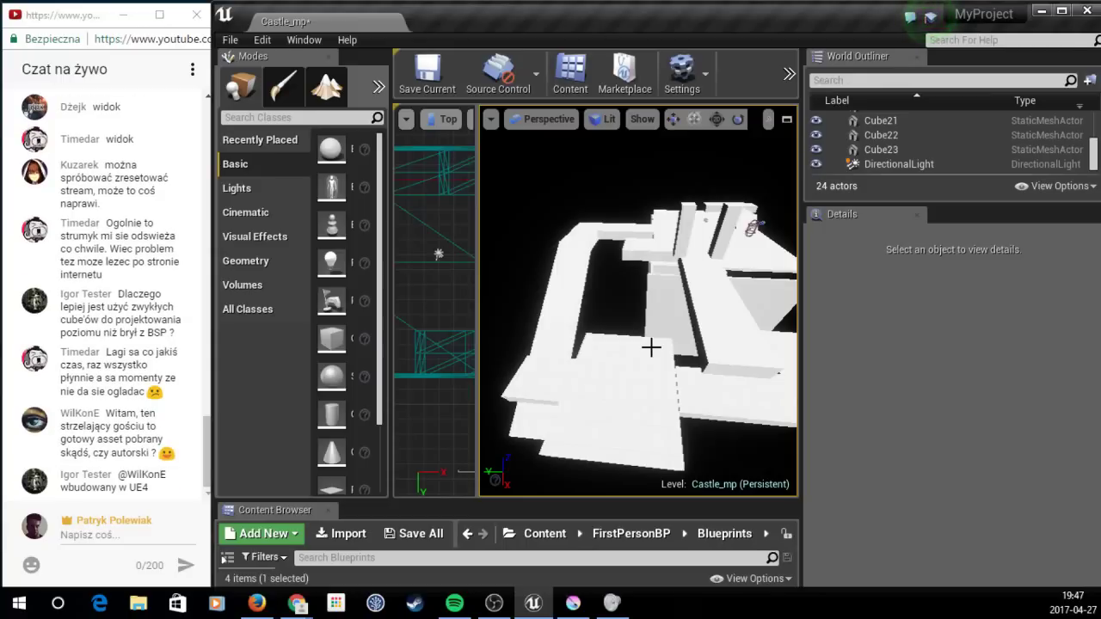
right_click_drag(651, 347, 651, 347)
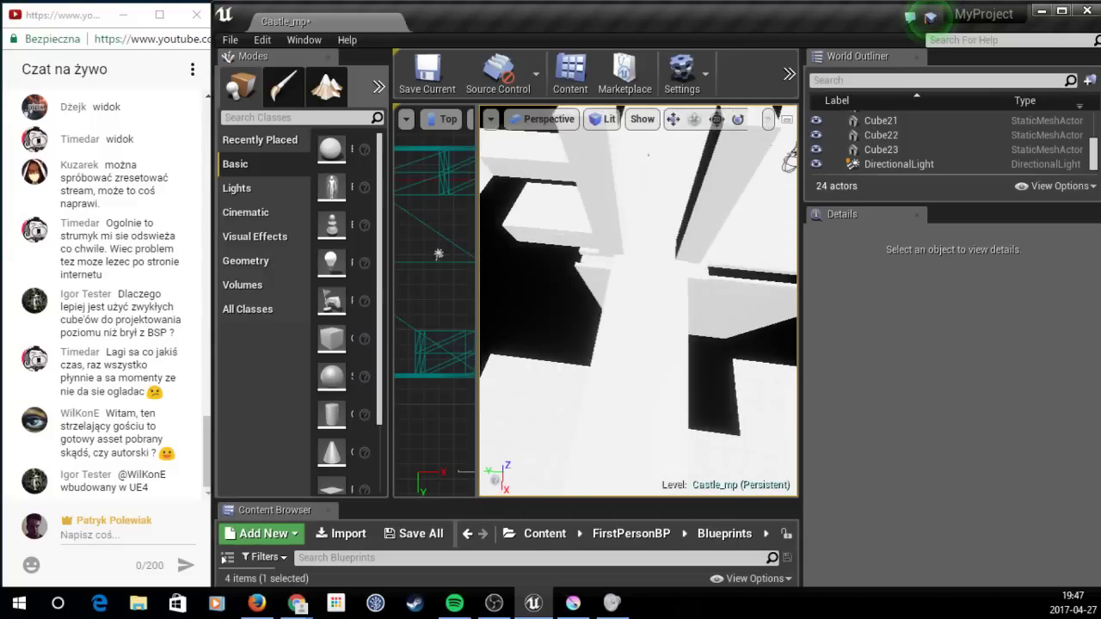
right_click_drag(657, 323, 657, 322)
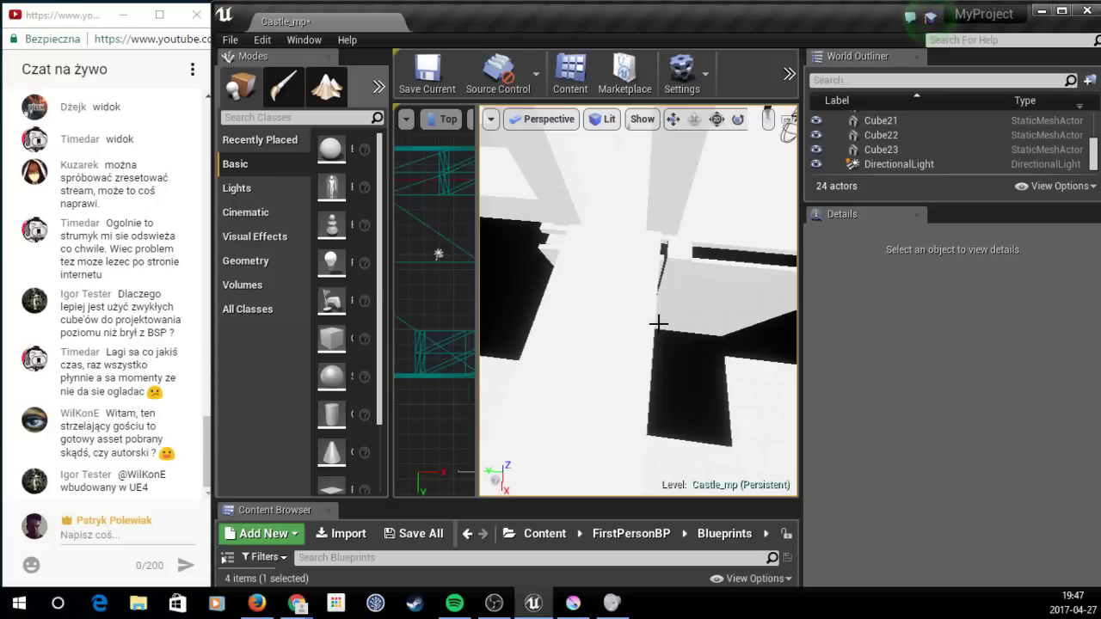
right_click_drag(658, 322, 658, 322)
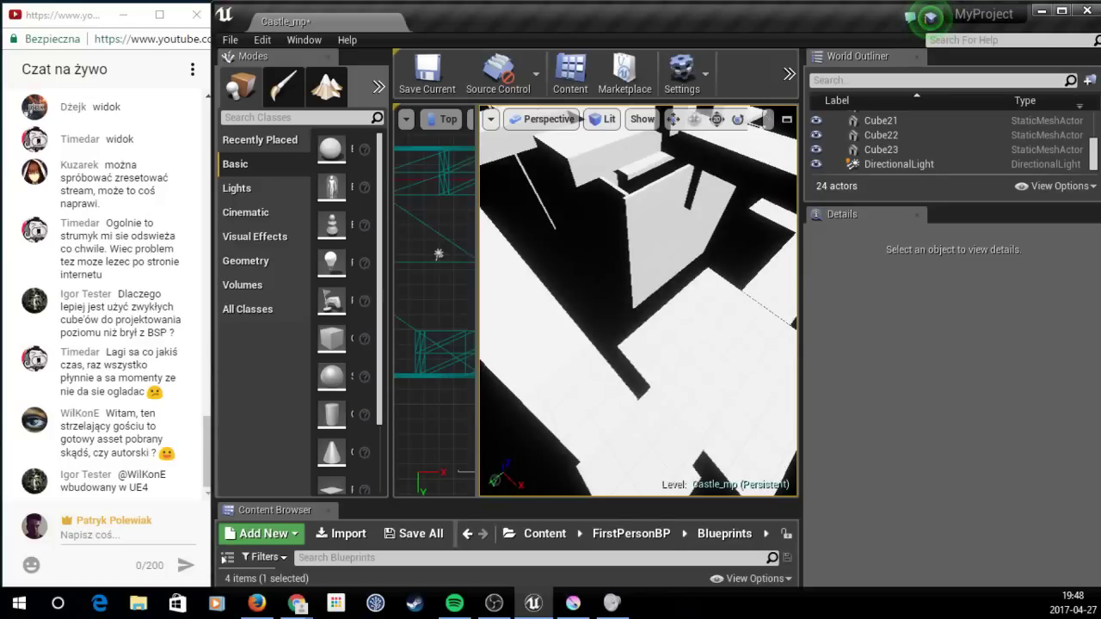
right_click_drag(540, 462, 541, 462)
left_click(540, 462)
right_click_drag(616, 348, 683, 431)
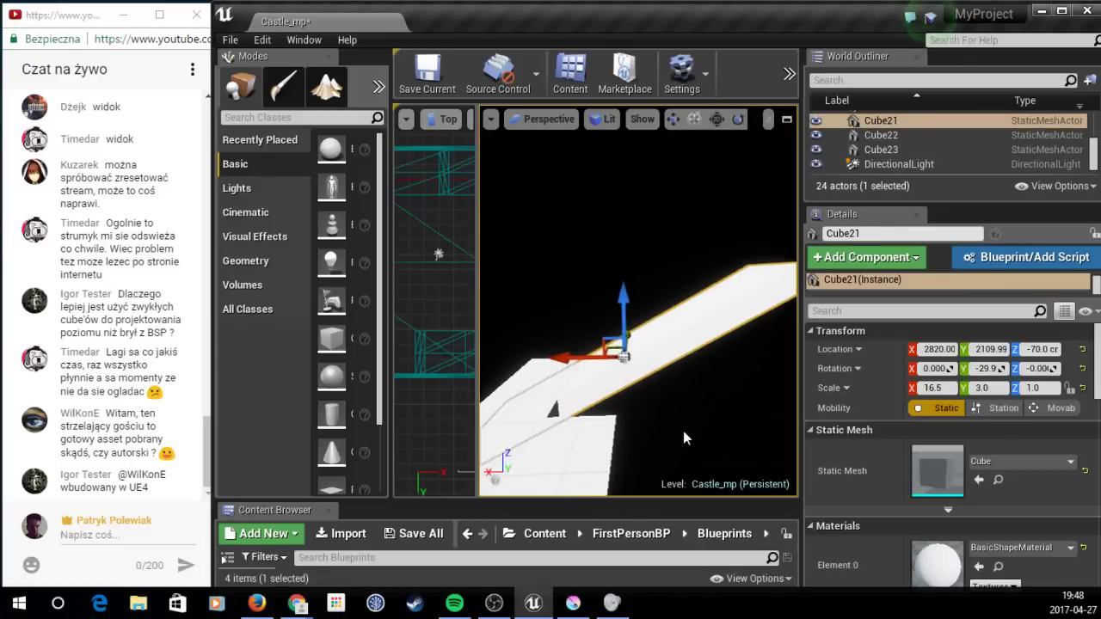
left_click(666, 416)
right_click_drag(637, 345, 637, 344)
left_click(718, 368)
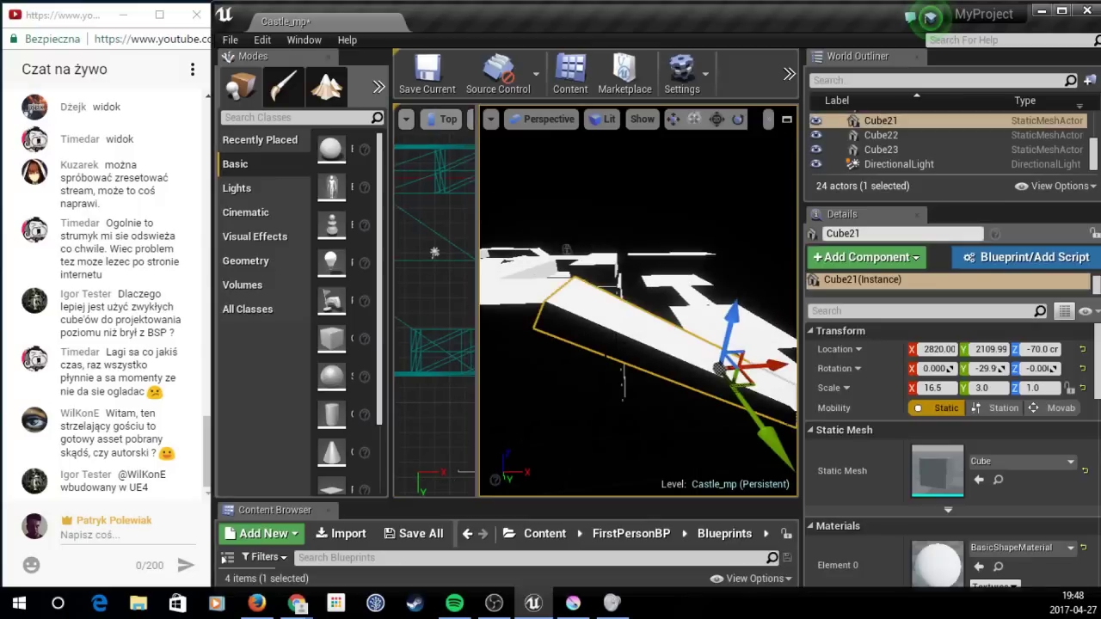
right_click_drag(718, 368, 692, 269)
Step: Copy ramp Cube21 into a flat slab Cube24 and slide it to X 1760
key("e")
key("ctrl+w")
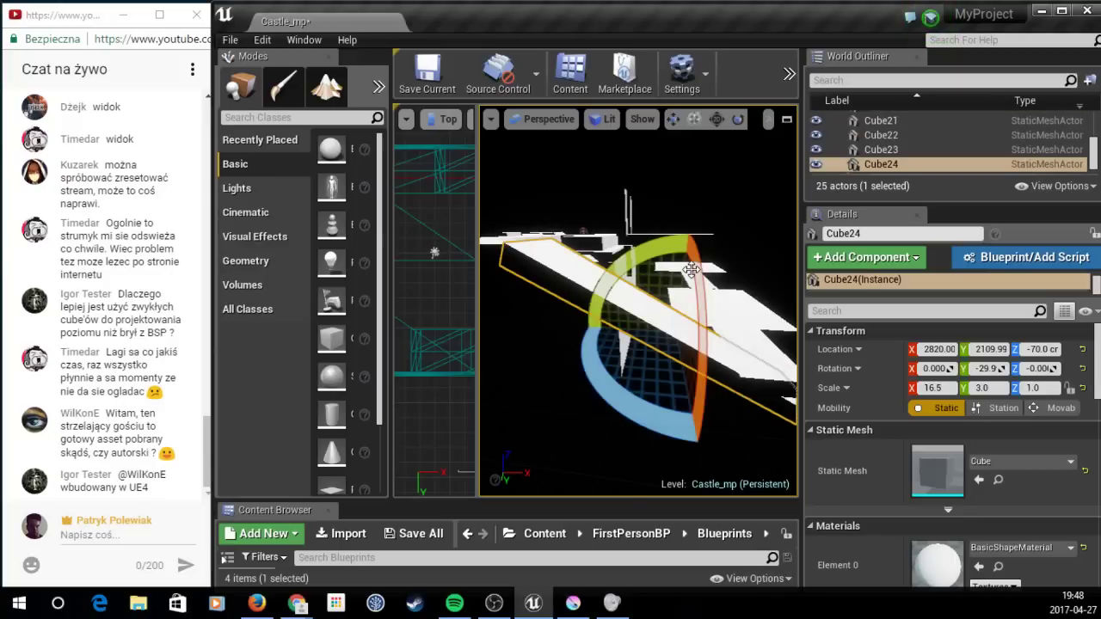
mouse_move(692, 269)
left_mouse_down()
mouse_move(692, 301)
mouse_move(508, 311)
mouse_move(528, 208)
left_mouse_up()
key("w")
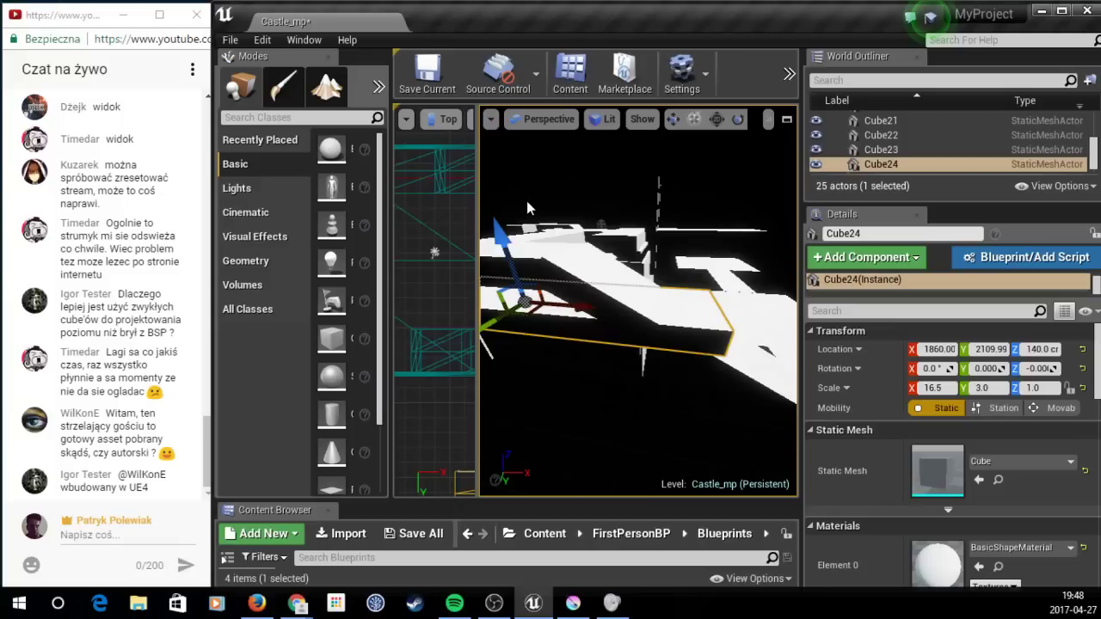
right_click_drag(777, 298, 731, 309)
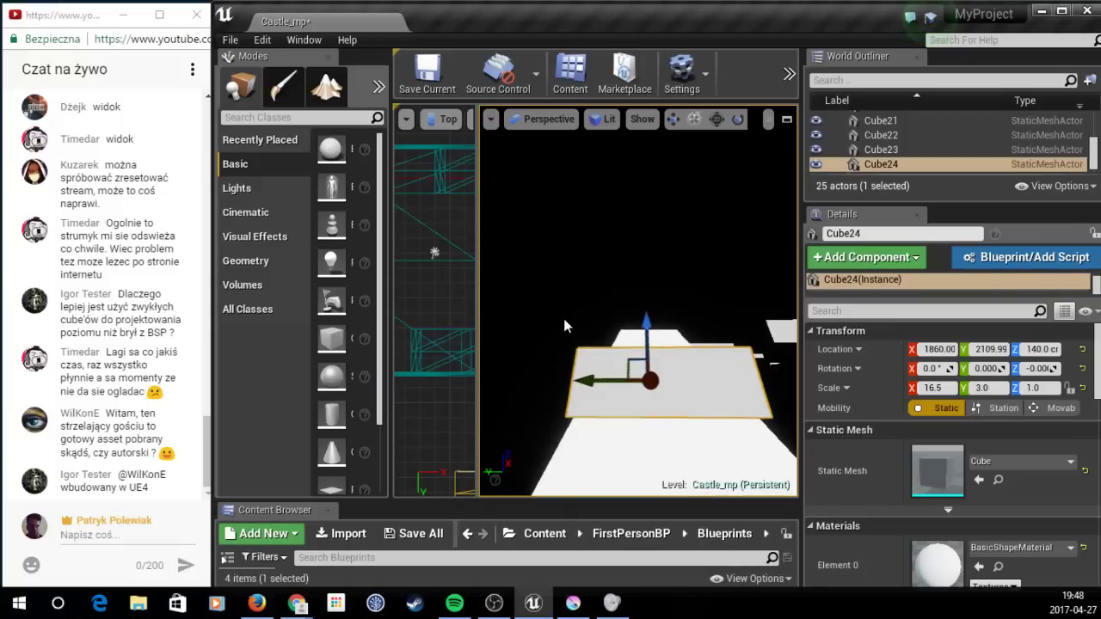
left_click_drag(563, 319, 550, 327)
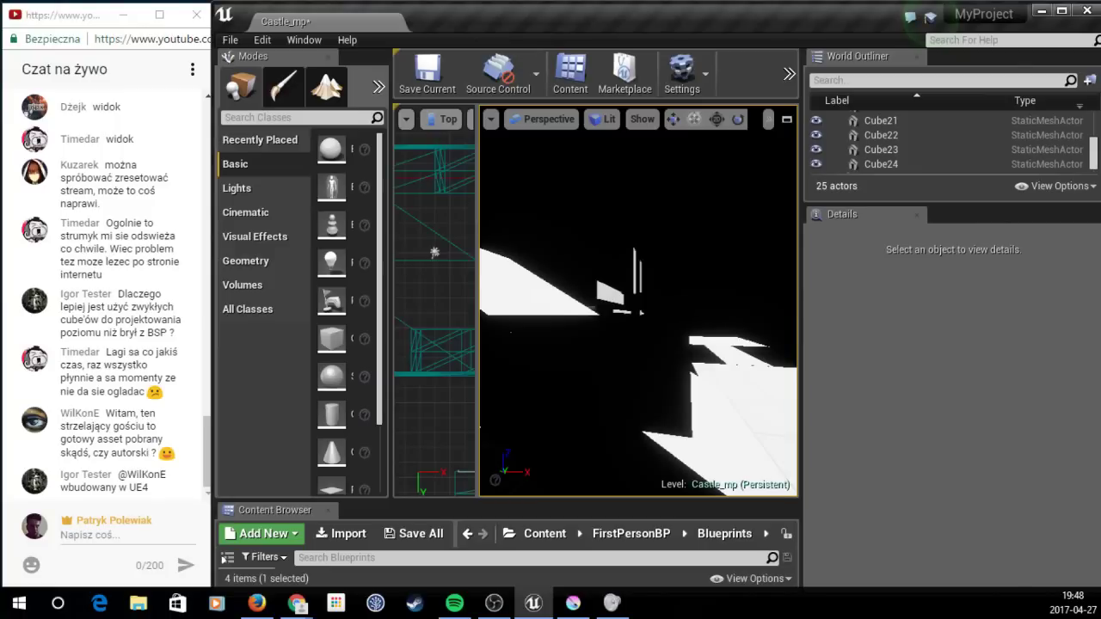
left_click(656, 342)
right_click_drag(655, 343, 636, 336)
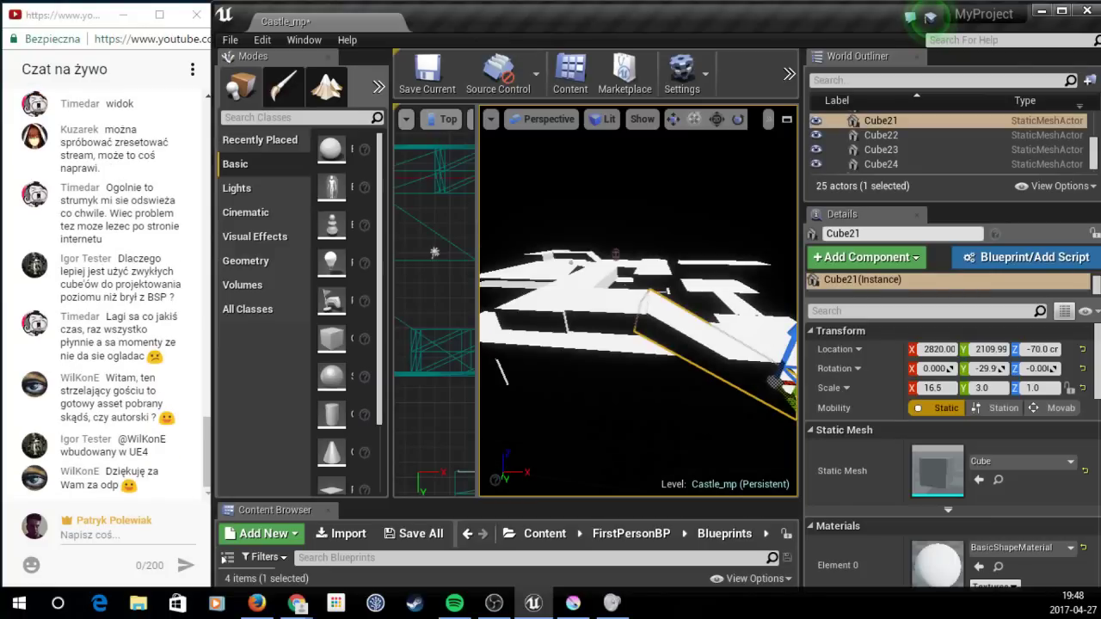
left_click(735, 346)
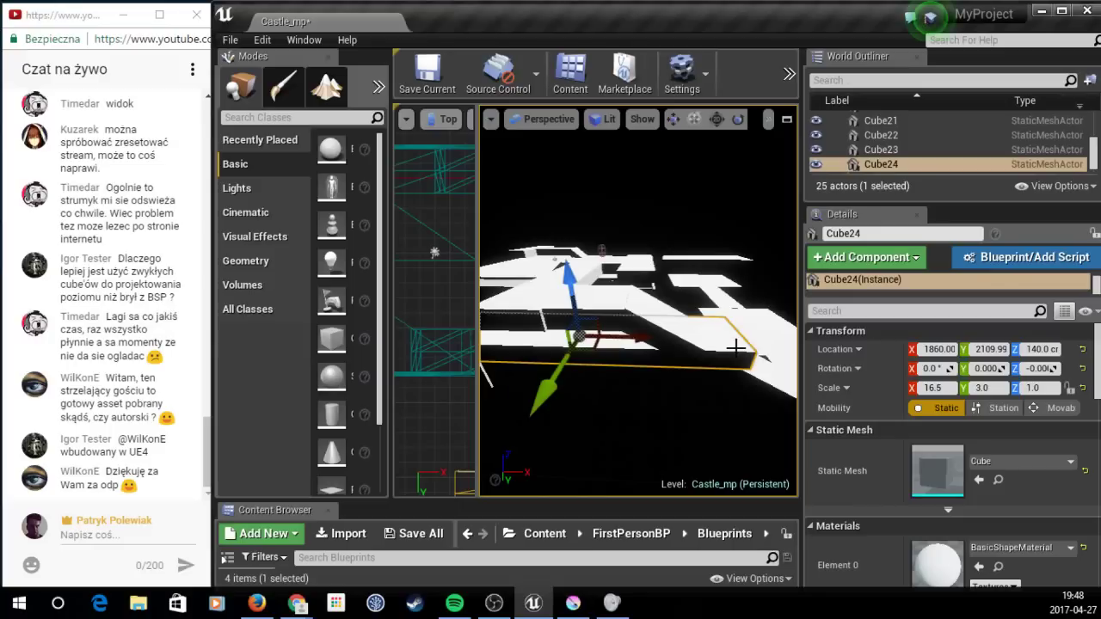
left_click_drag(637, 339, 597, 339)
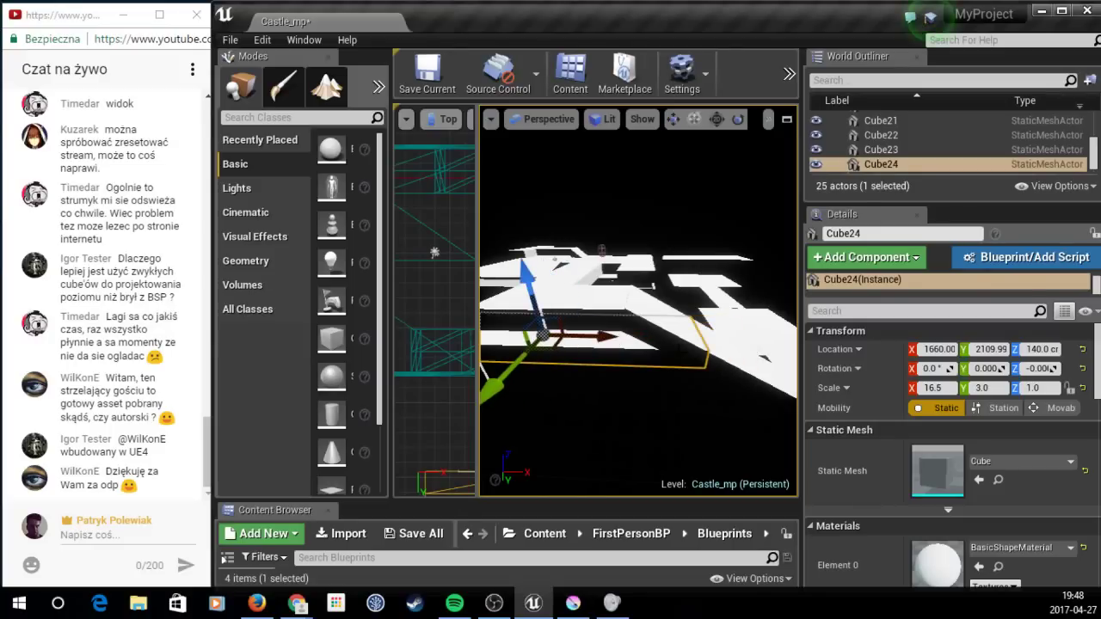
Step: Delete the 16.5 × 3.0 slab Cube24 from the level
right_click_drag(637, 344, 628, 327)
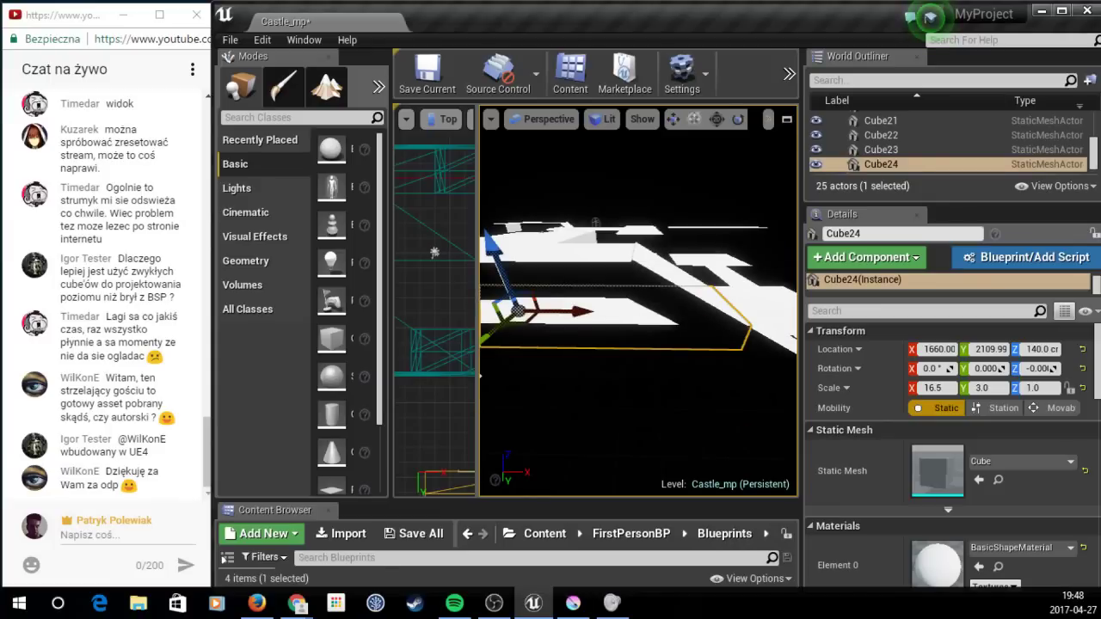
right_click_drag(636, 344, 637, 318)
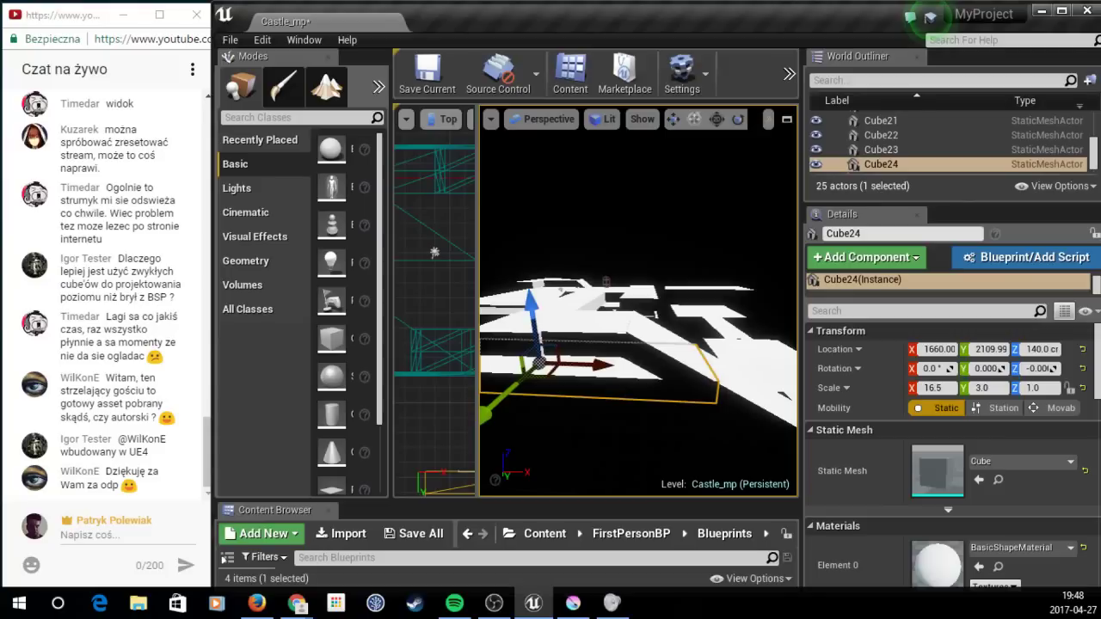
right_click_drag(636, 344, 658, 344)
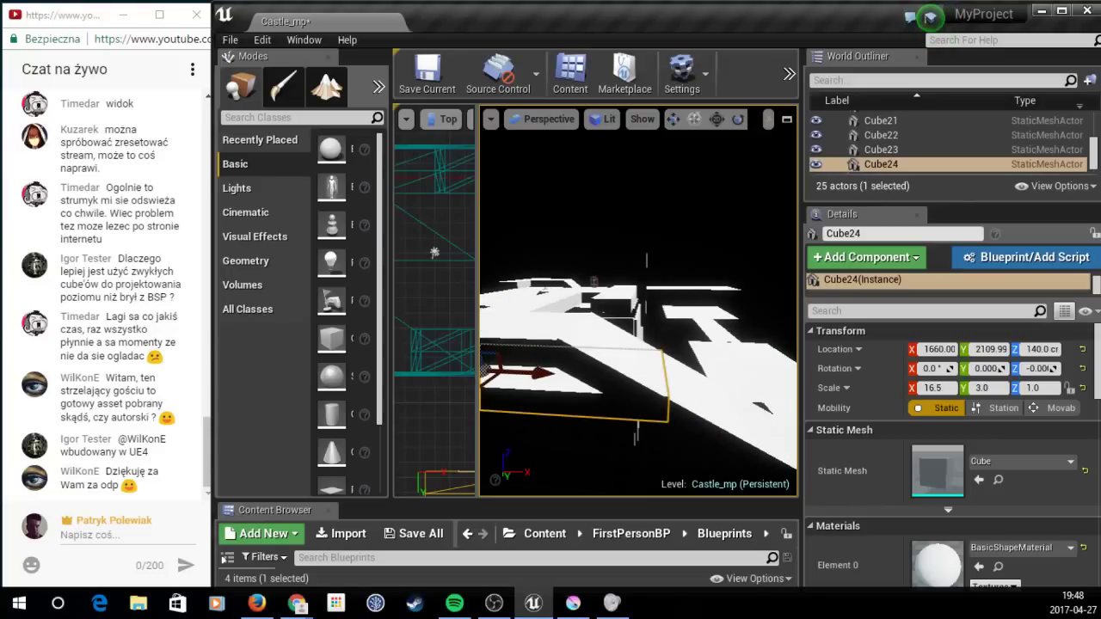
right_click_drag(637, 344, 654, 362)
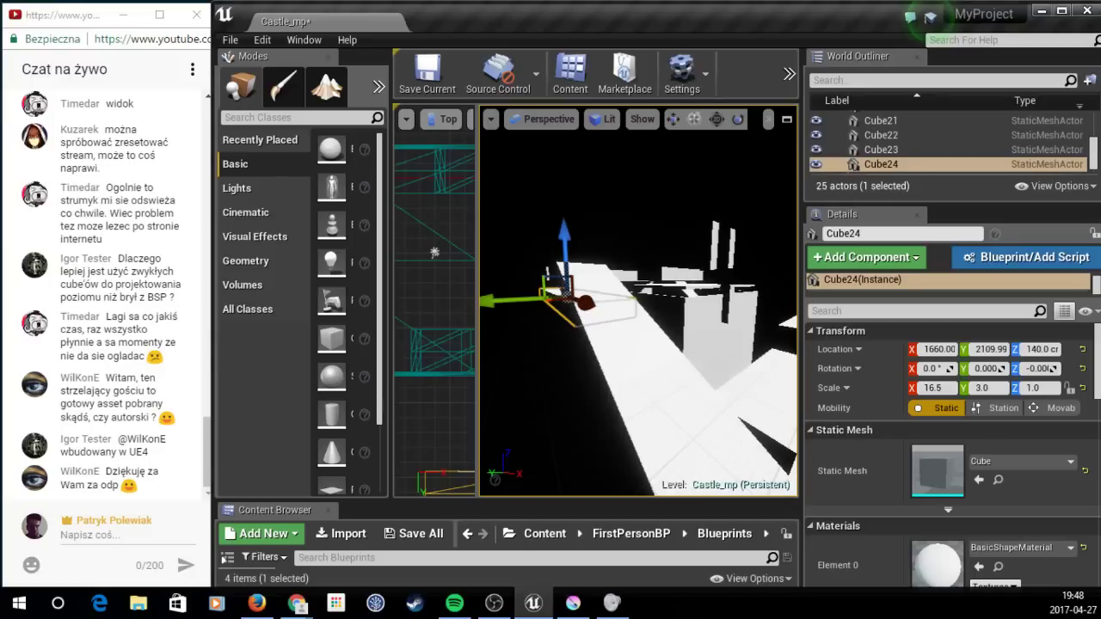
key("Delete")
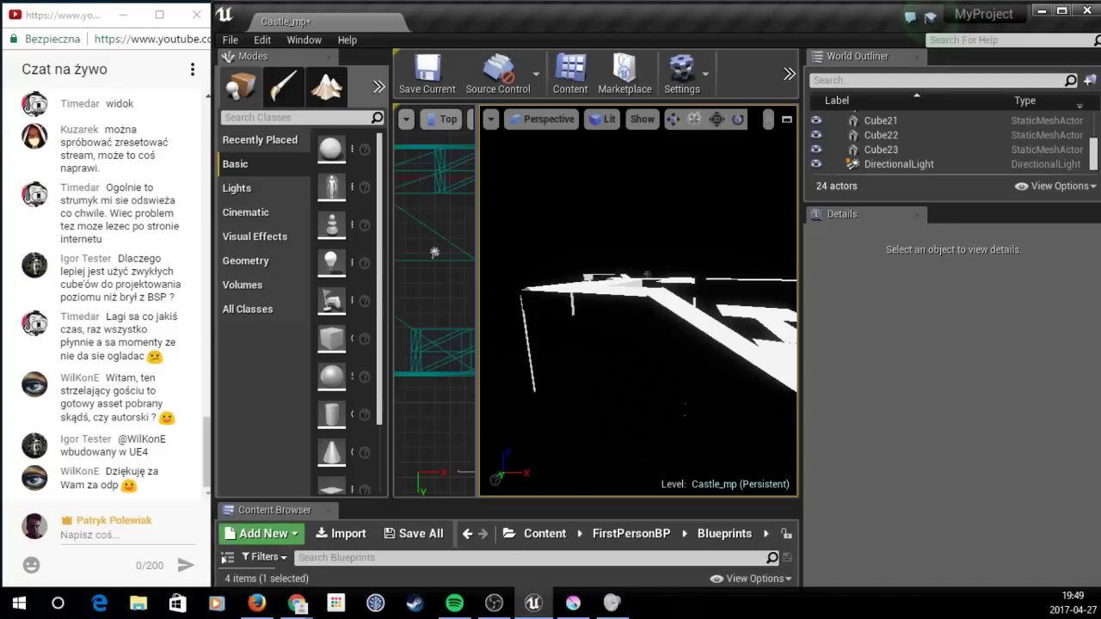
Step: Lower the tilted ramp Cube16 to 2840, 919.999, 80, then pick floor slab Cube8
left_click(665, 284)
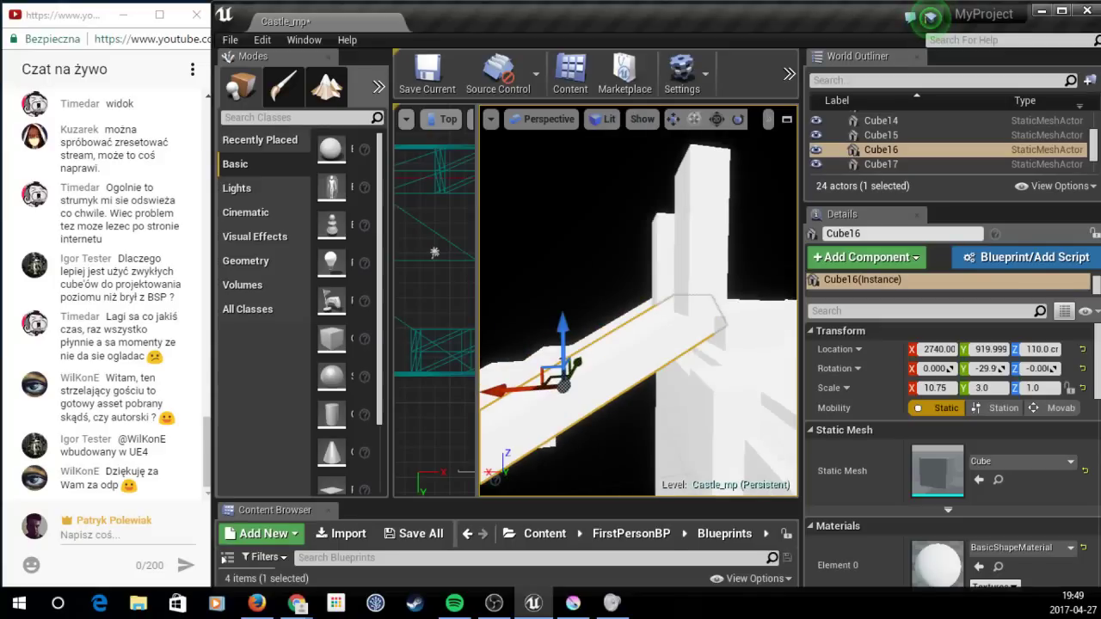
left_click_drag(562, 325, 552, 327)
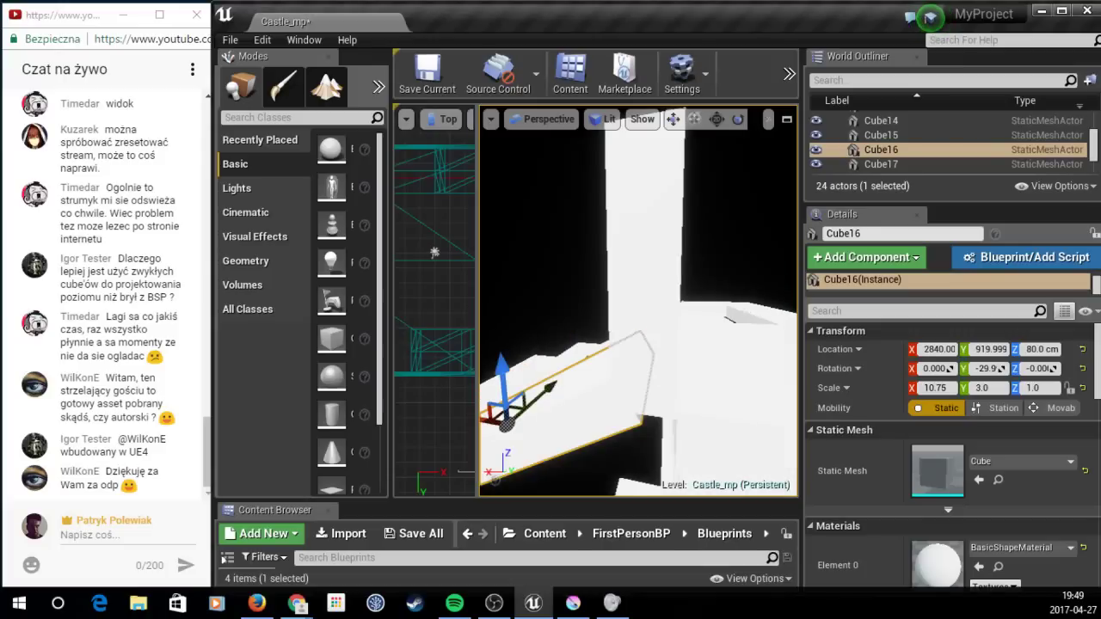
right_click_drag(638, 309, 602, 284)
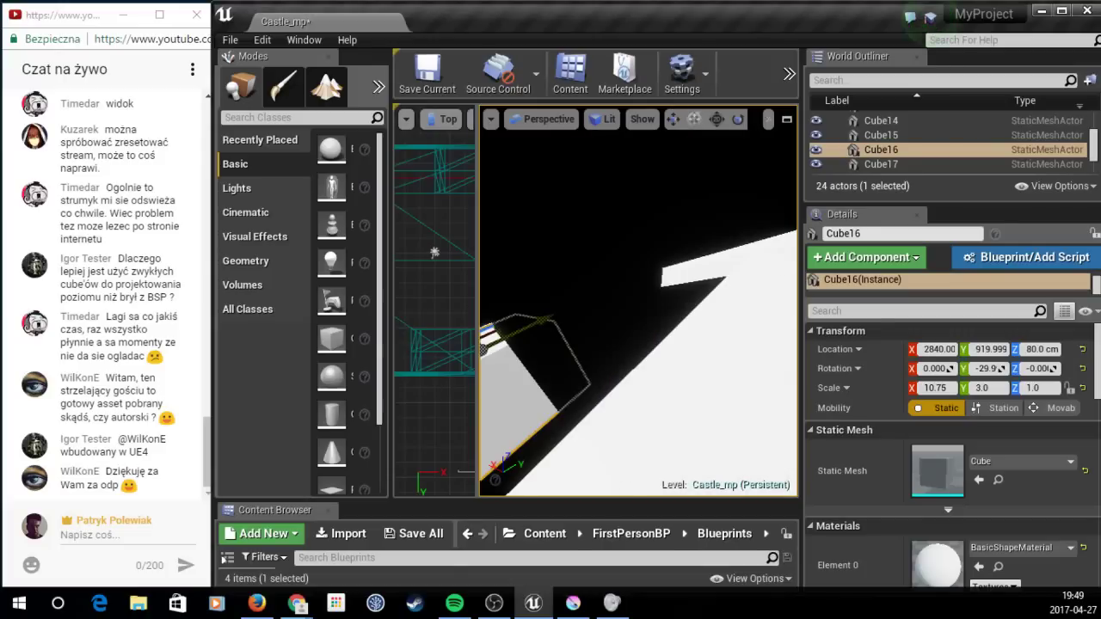
left_click(714, 286)
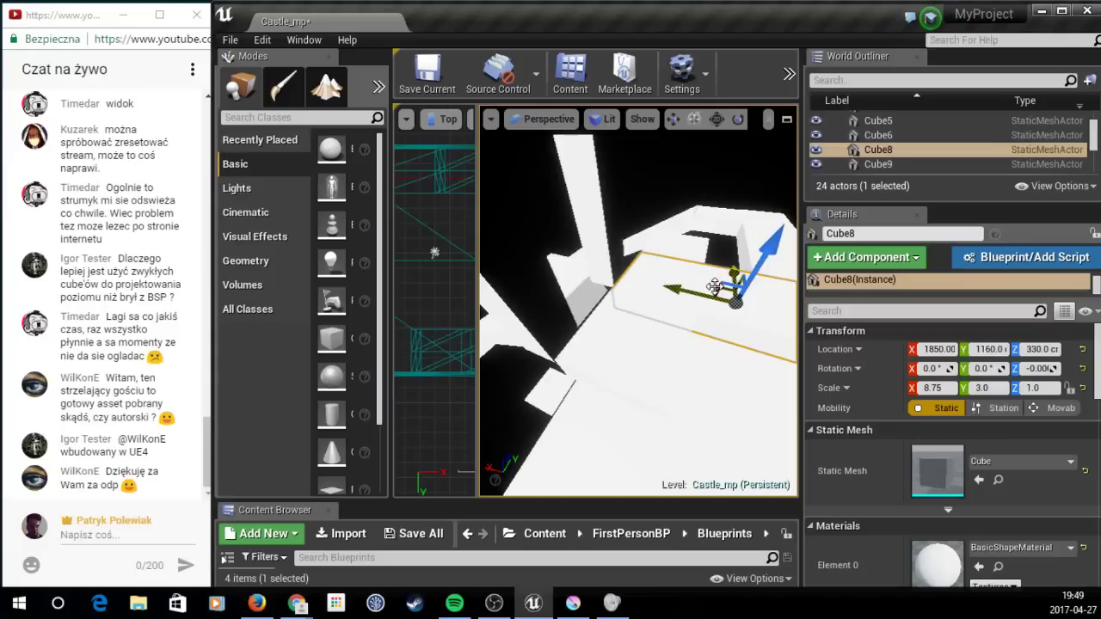
Step: Copy Cube8 into a 1.25 × 3.0 slab at 2340, 920, 340 and save Castle_mp
left_click_drag(714, 286, 618, 297, "alt")
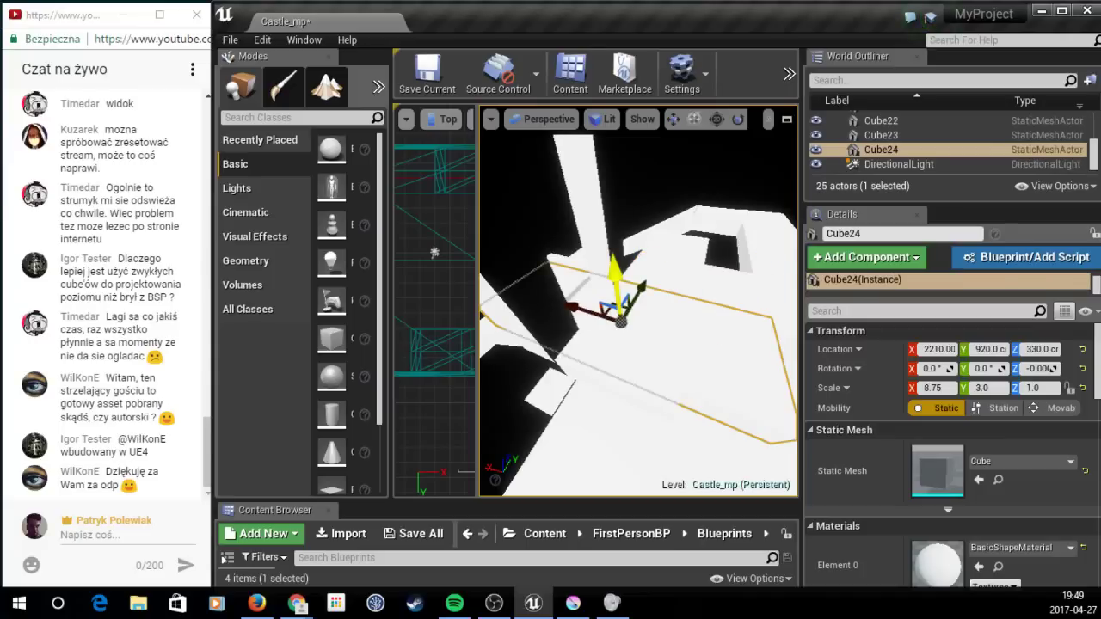
key("r")
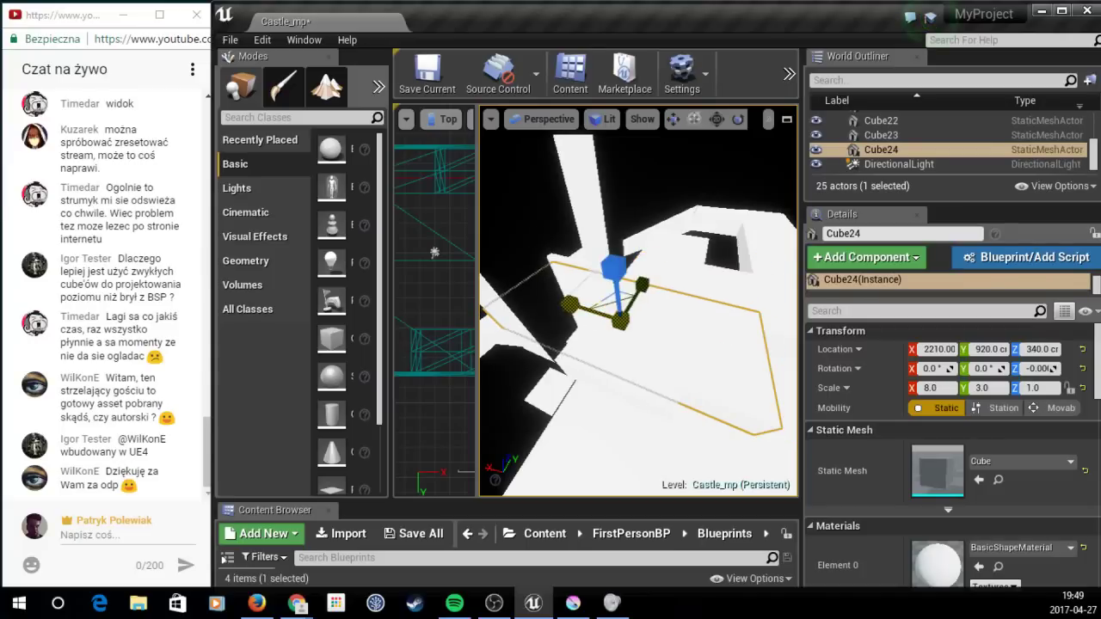
mouse_move(569, 304)
left_mouse_down()
mouse_move(602, 308)
mouse_move(548, 294)
left_mouse_up()
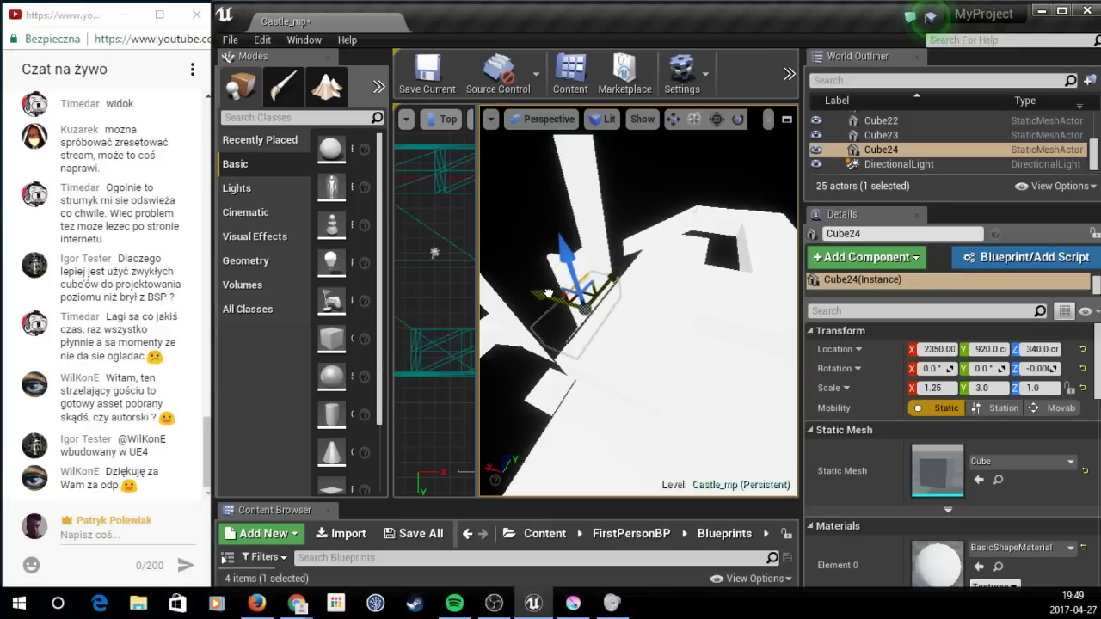
right_click_drag(548, 294, 548, 294)
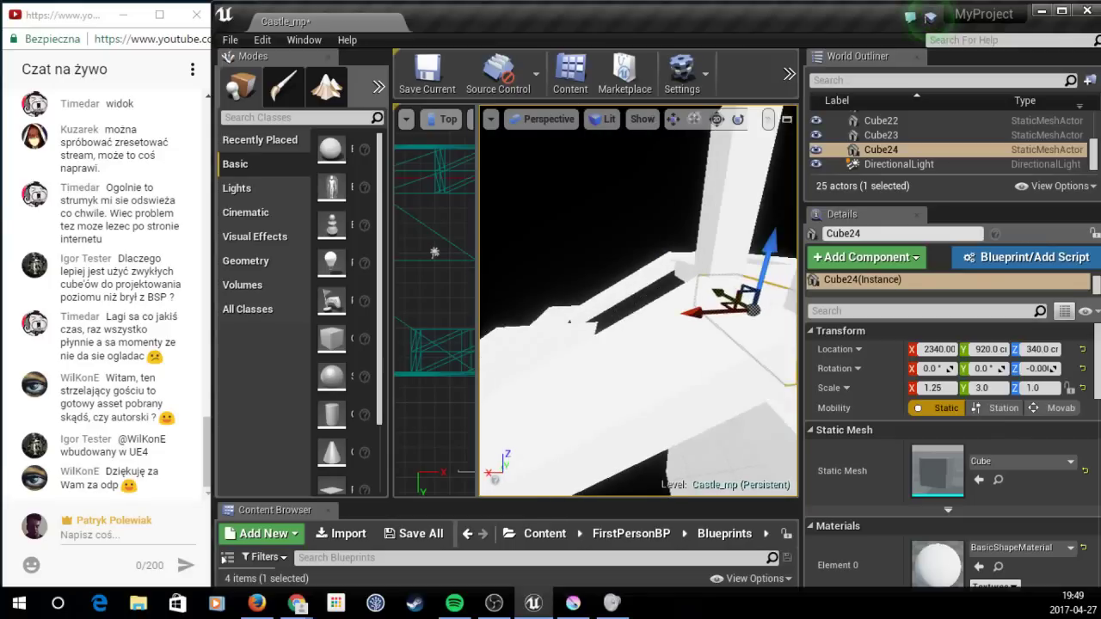
key("Escape")
right_click_drag(584, 330, 584, 330)
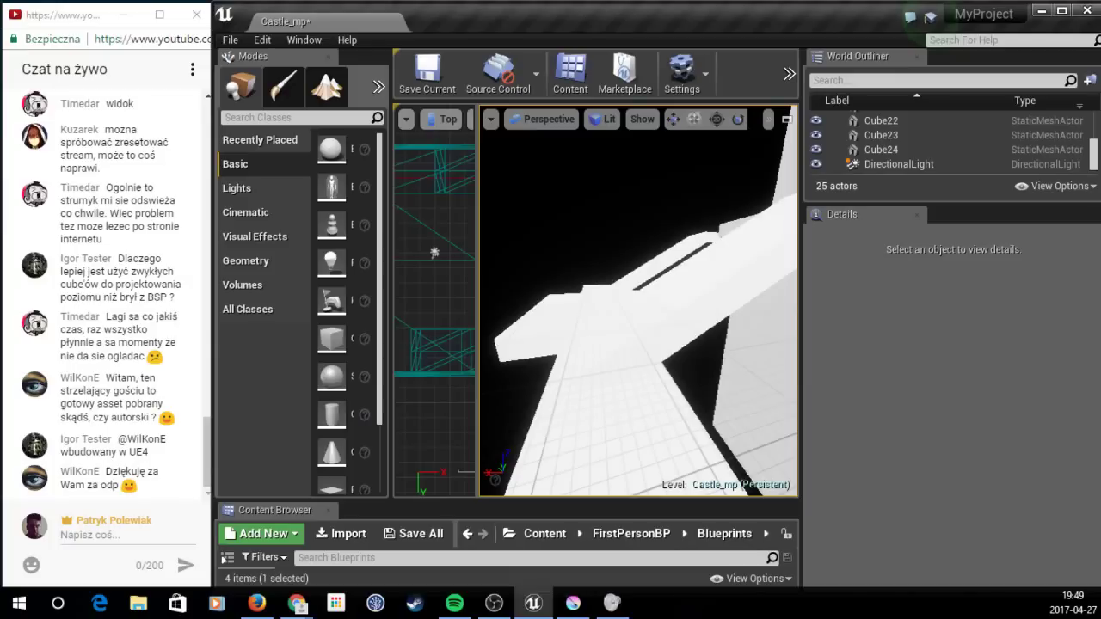
key("ctrl+s")
right_click_drag(614, 181, 676, 174)
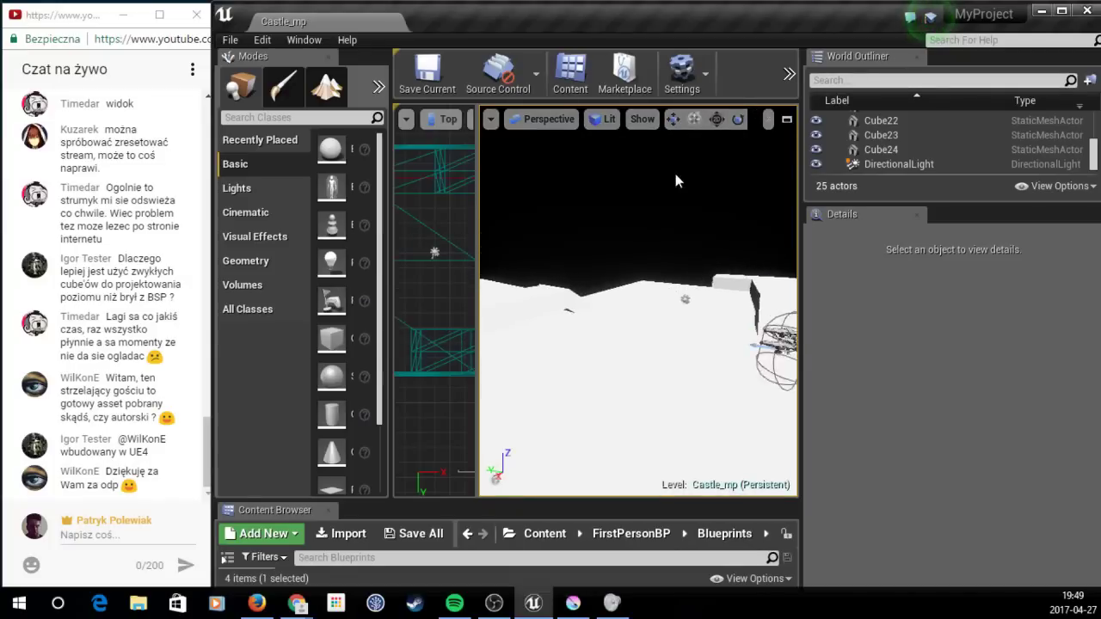
left_click(789, 74)
left_click(823, 188)
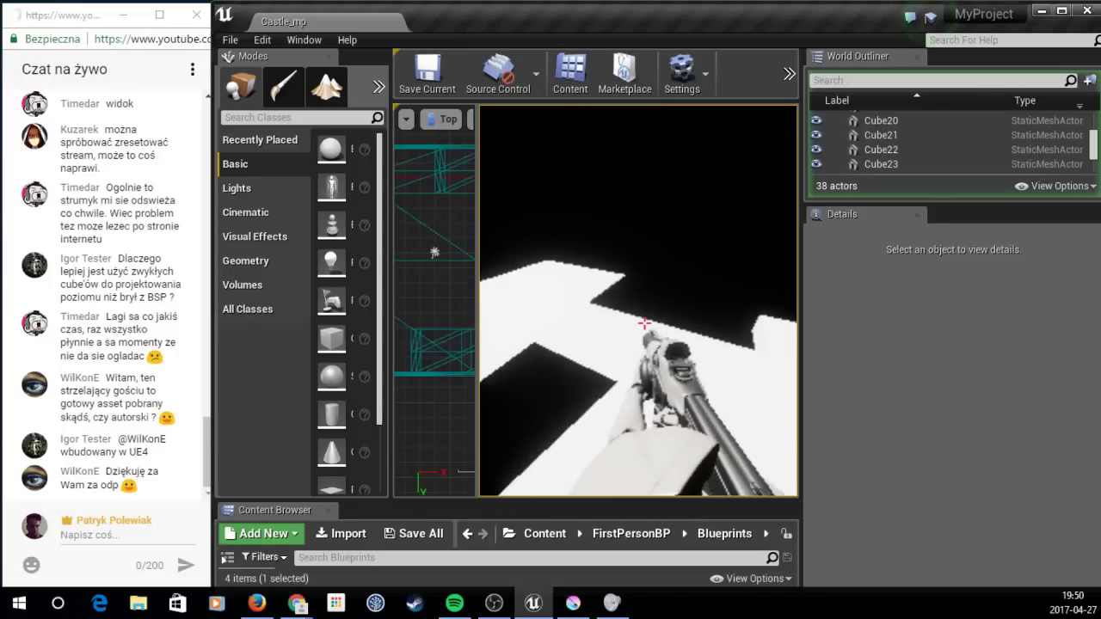
key("Escape")
right_click_drag(638, 301, 639, 302)
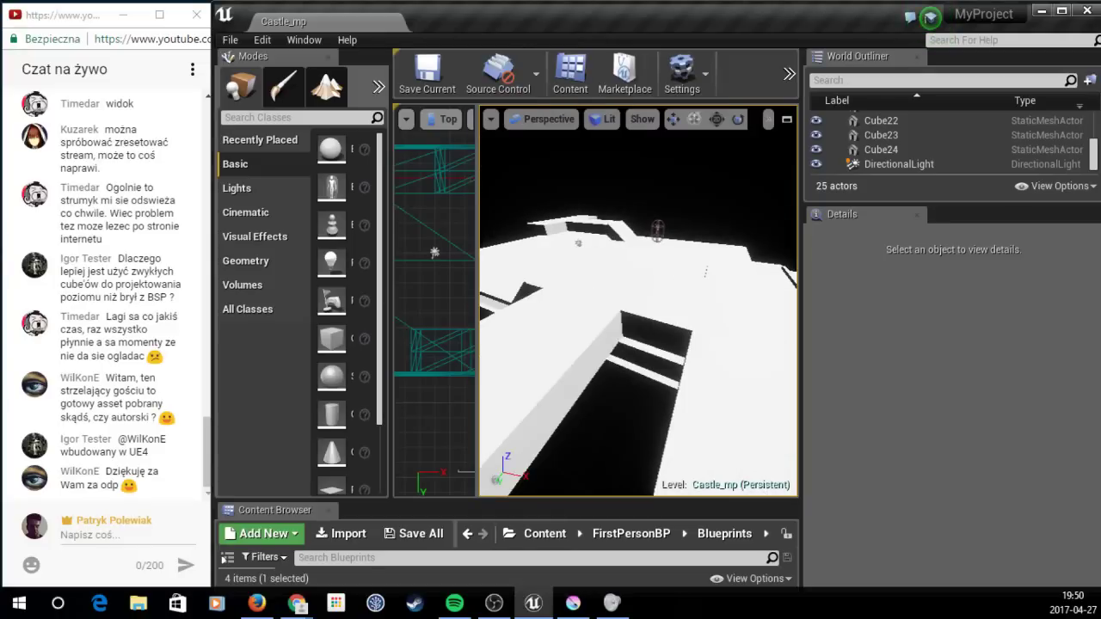
Step: Slide block Cube17 along X from 3240 to 3460, then inspect platforms Cube18 and Cube19
right_click_drag(638, 301, 639, 301)
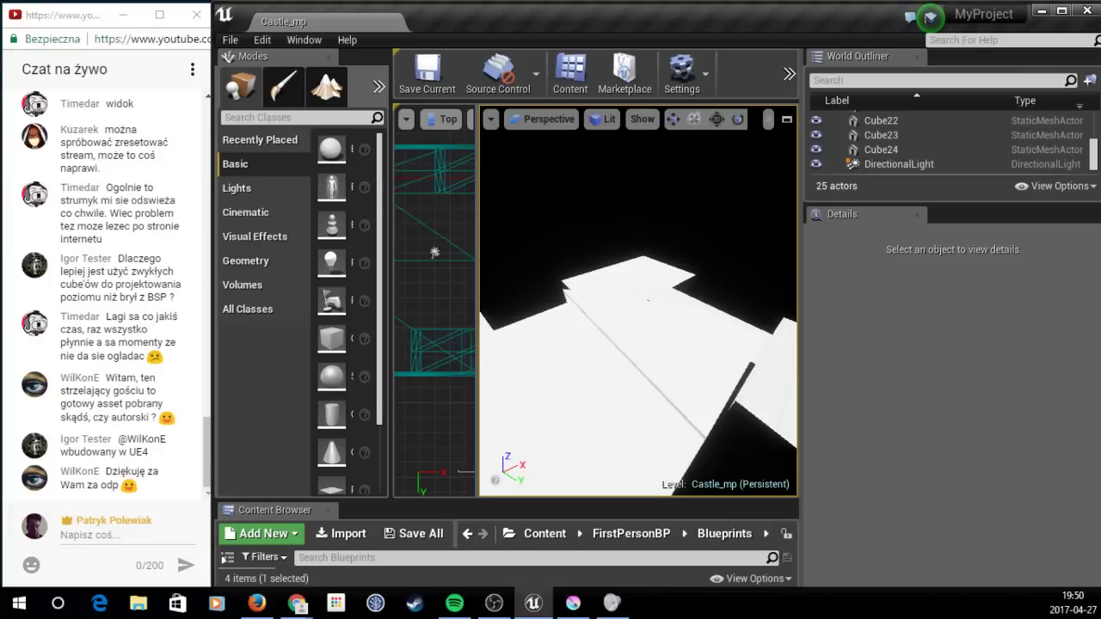
right_click_drag(638, 301, 638, 301)
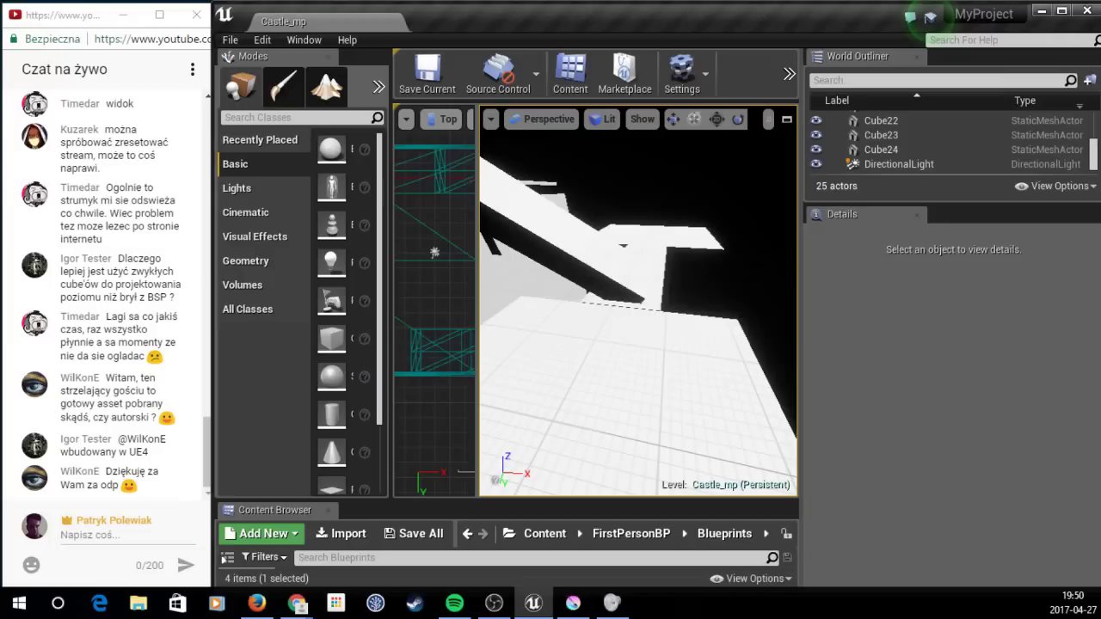
left_click(678, 322)
mouse_move(638, 301)
right_mouse_down()
mouse_move(679, 322)
mouse_move(638, 301)
right_mouse_up()
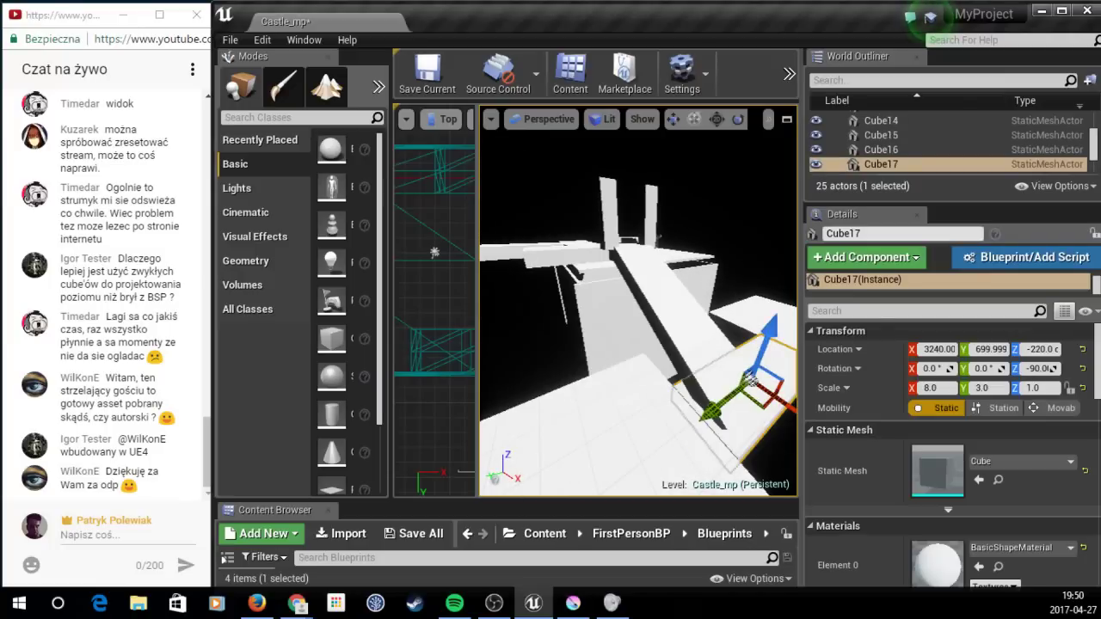
right_click_drag(638, 301, 639, 301)
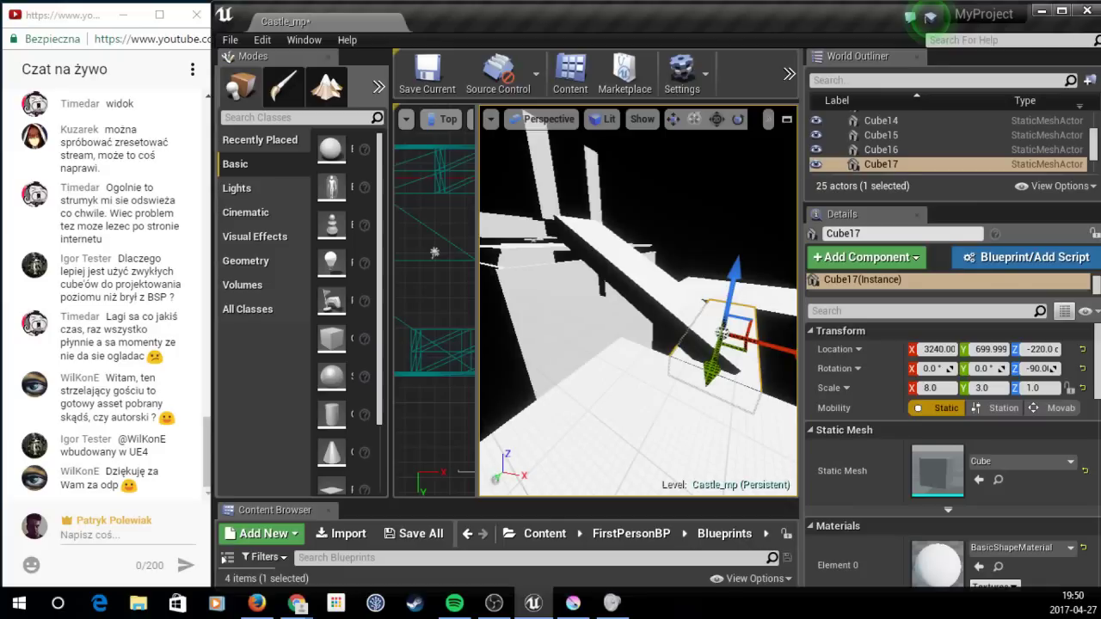
right_click_drag(702, 341, 702, 340)
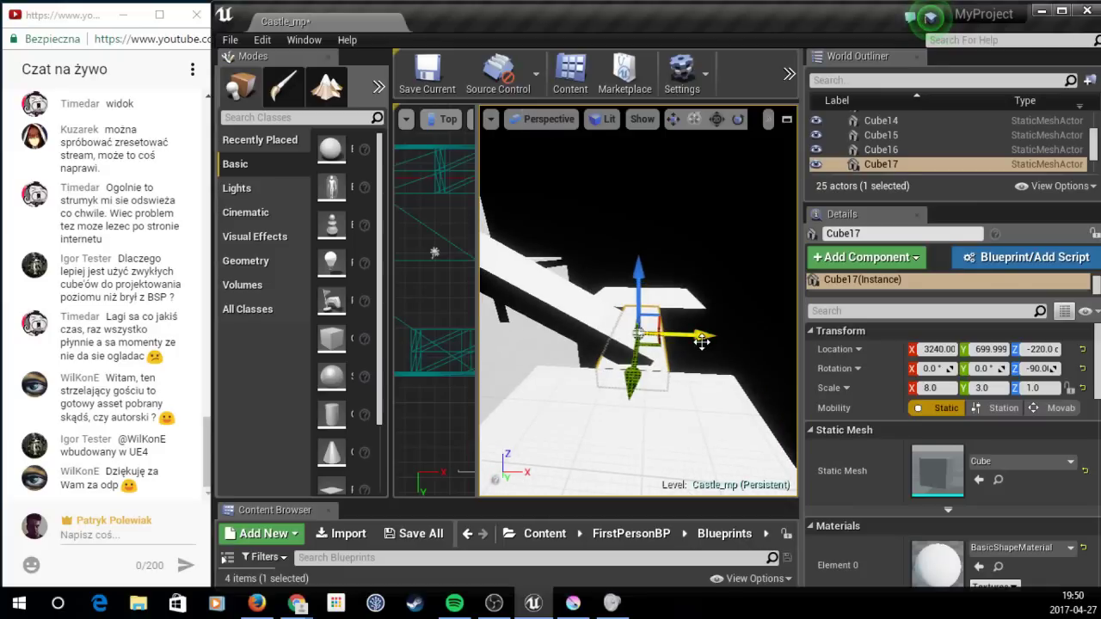
left_click_drag(702, 341, 748, 342)
right_click_drag(749, 342, 660, 267)
left_click(660, 267)
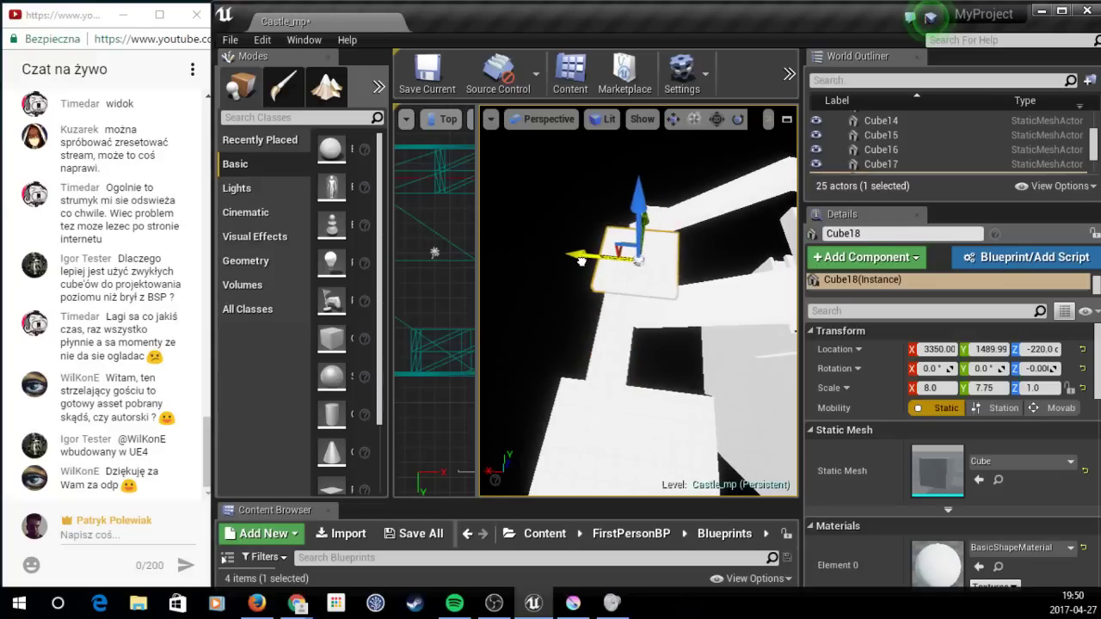
key("Escape")
right_click_drag(686, 257, 697, 247)
left_click(697, 248)
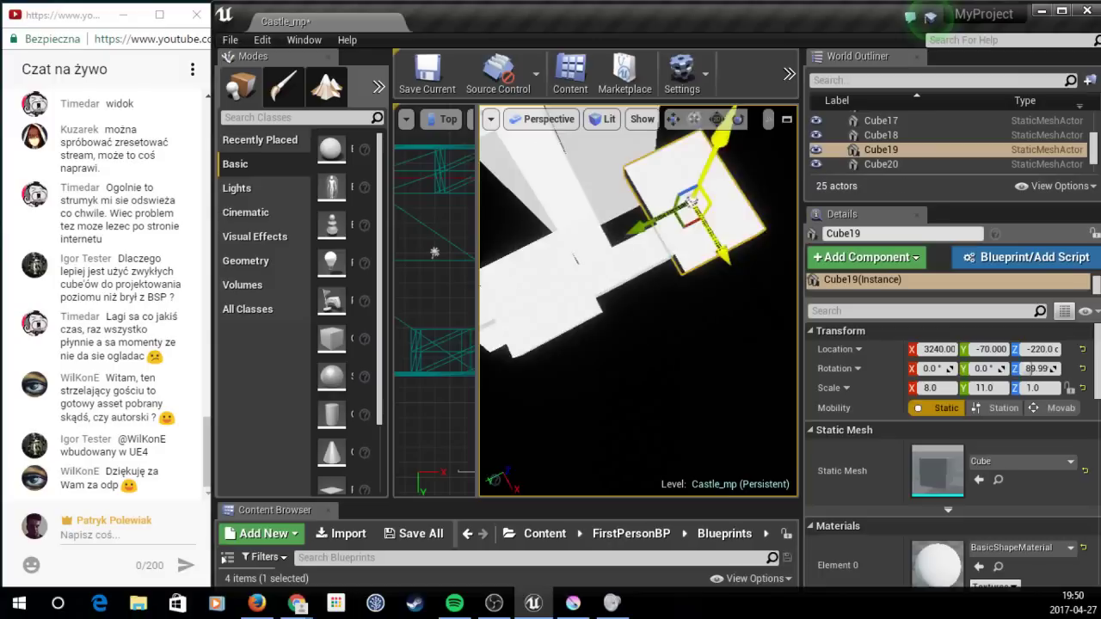
Step: Frame Cube19, clear the selection and save Castle_mp
key("f")
key("Escape")
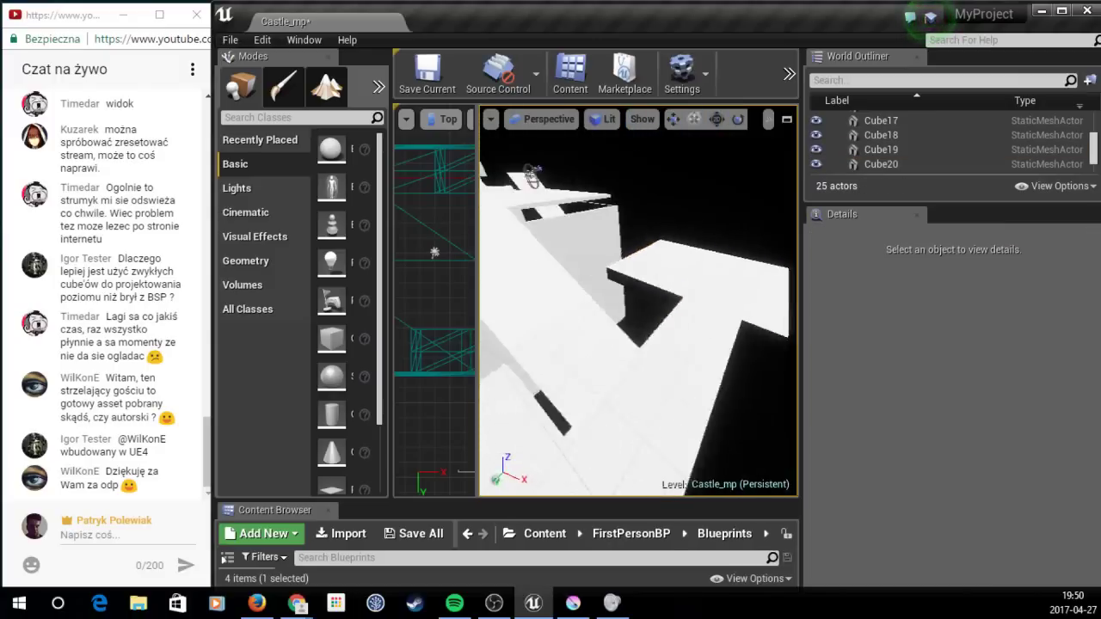
mouse_move(612, 258)
right_mouse_down()
mouse_move(602, 275)
mouse_move(658, 295)
mouse_move(620, 310)
mouse_move(620, 297)
mouse_move(601, 326)
mouse_move(747, 283)
right_mouse_up()
left_click(658, 295)
key("Escape")
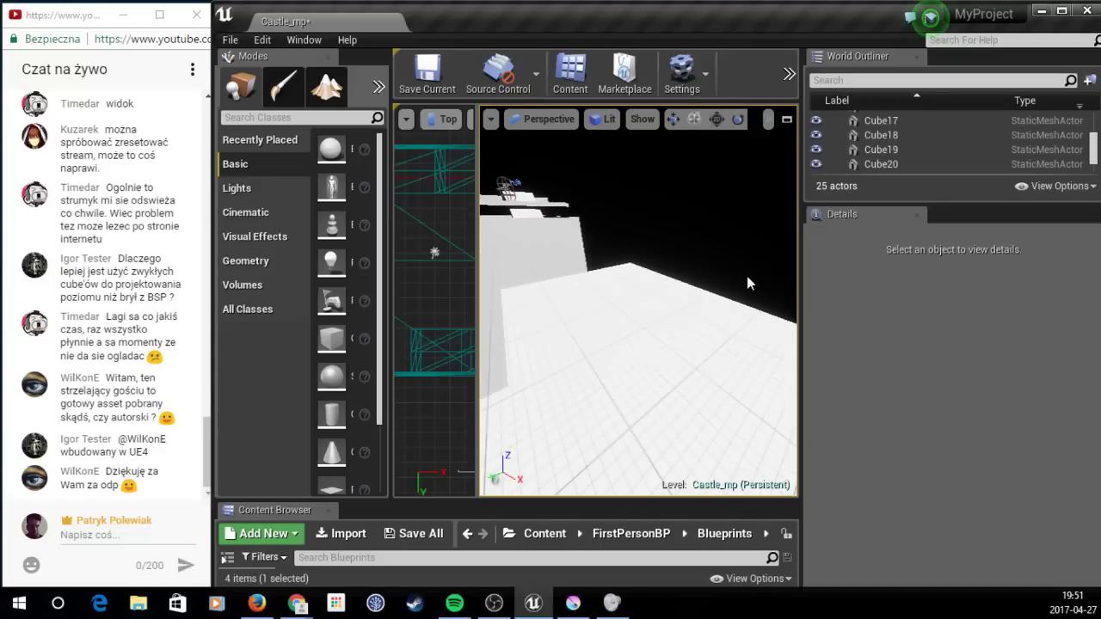
key("ctrl+s")
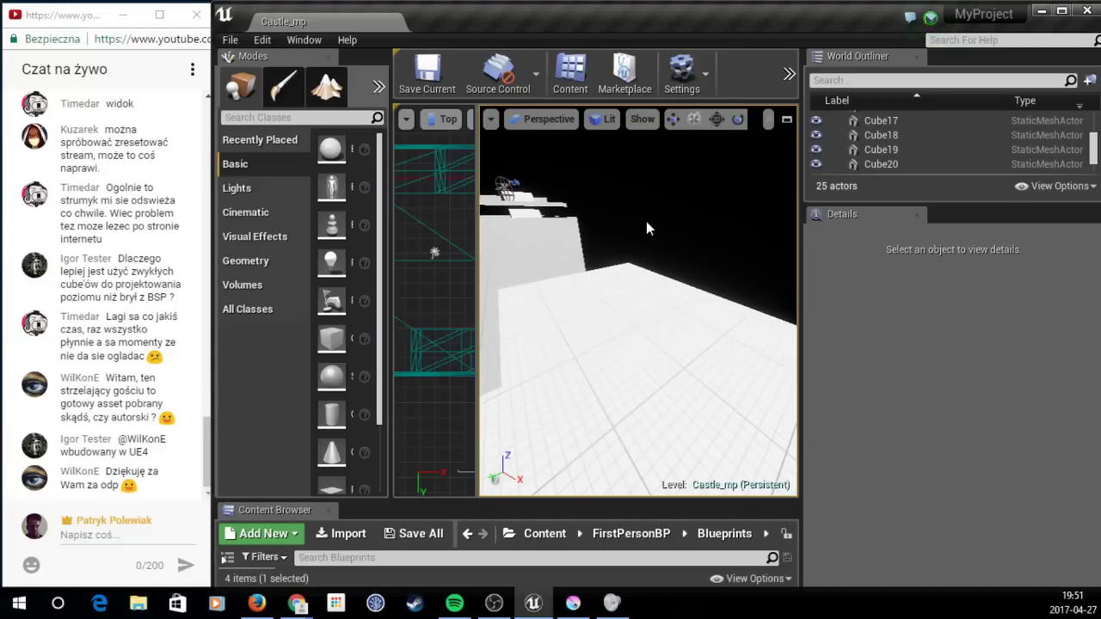
Step: Look over the blockout from above, then bring up the StreamLevel.png sketch in Krita
right_click_drag(646, 221, 654, 258)
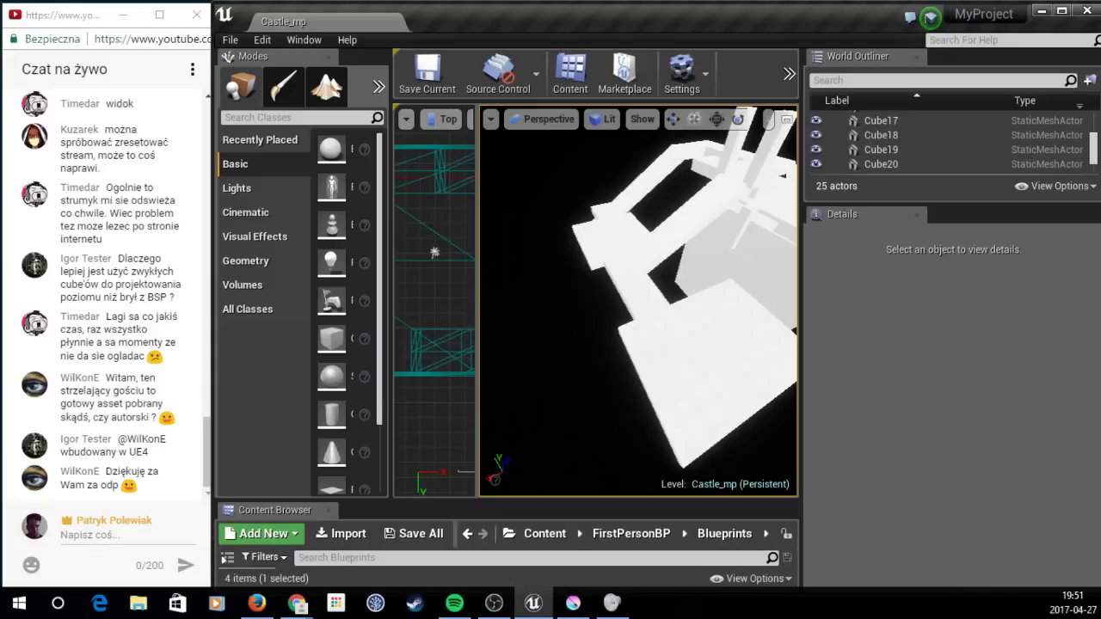
right_click_drag(638, 234, 637, 234)
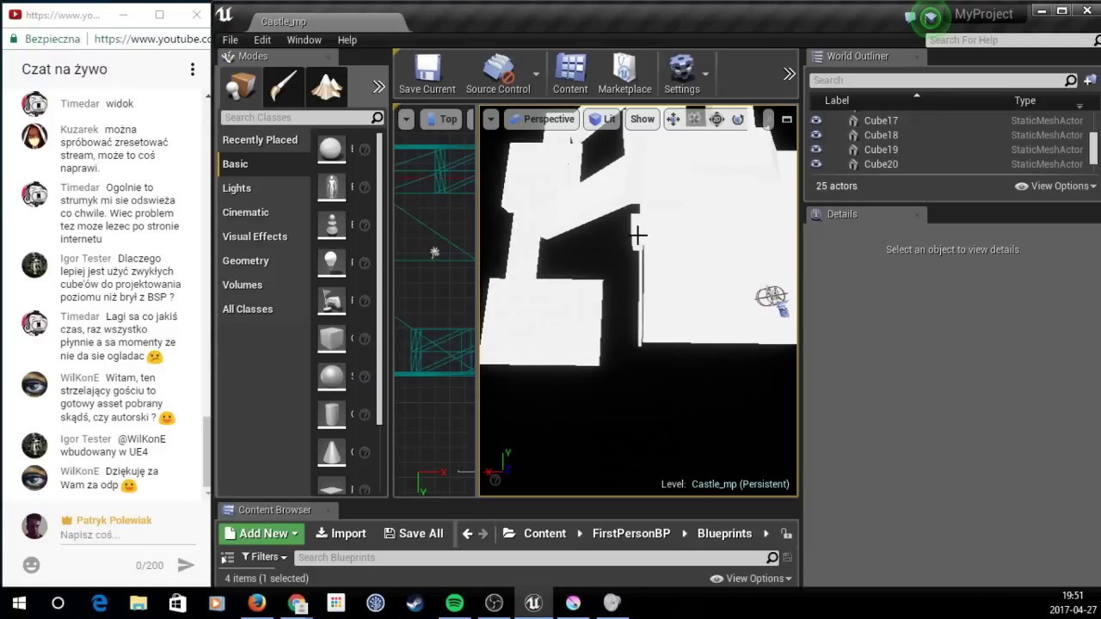
right_click_drag(637, 234, 620, 250)
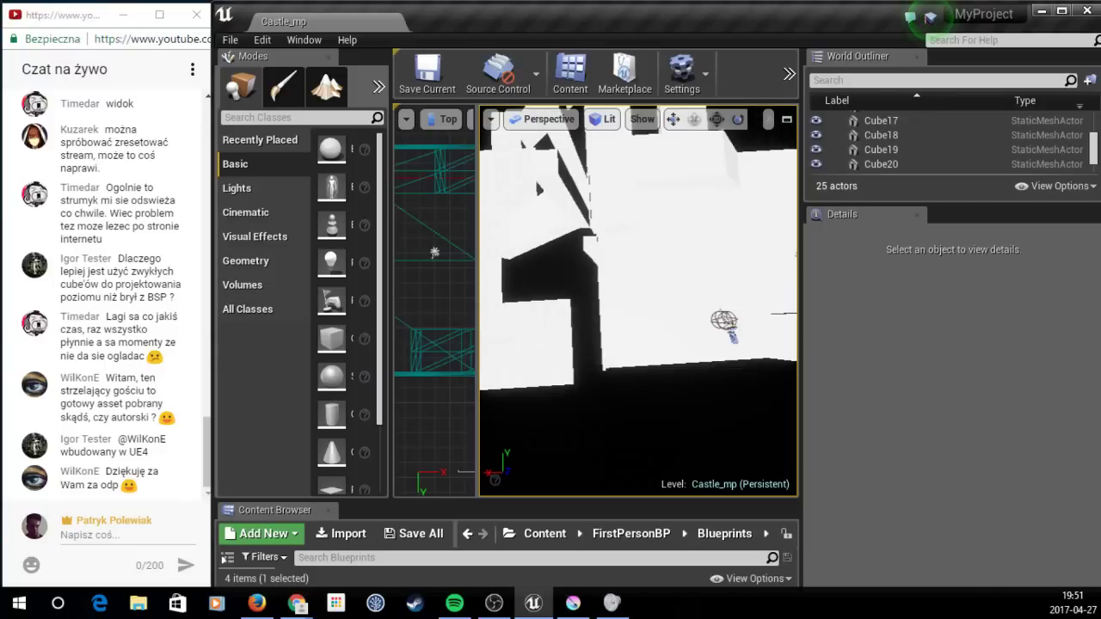
key("alt+Tab")
left_click_drag(699, 49, 688, 16)
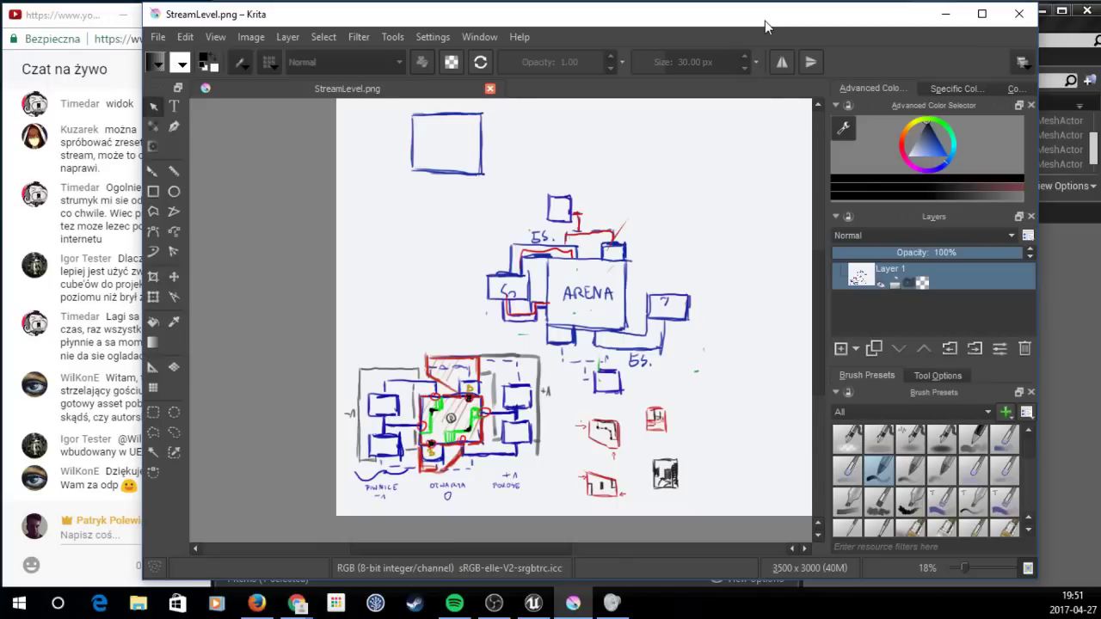
Step: Minimize Krita to return to the Castle_mp blockout in Unreal Editor
left_click(933, 14)
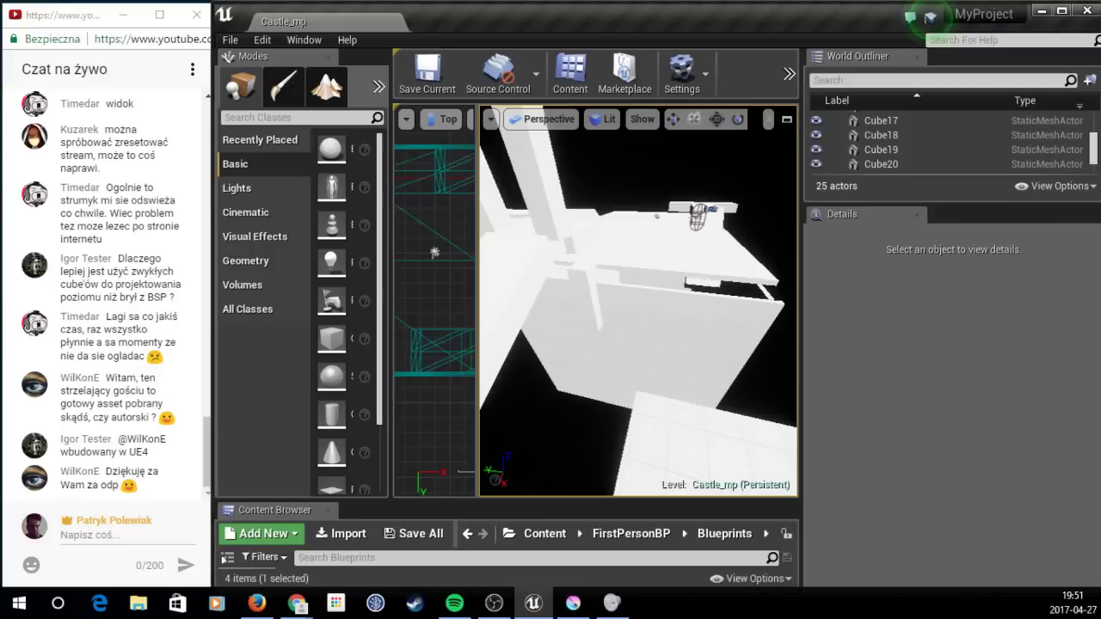
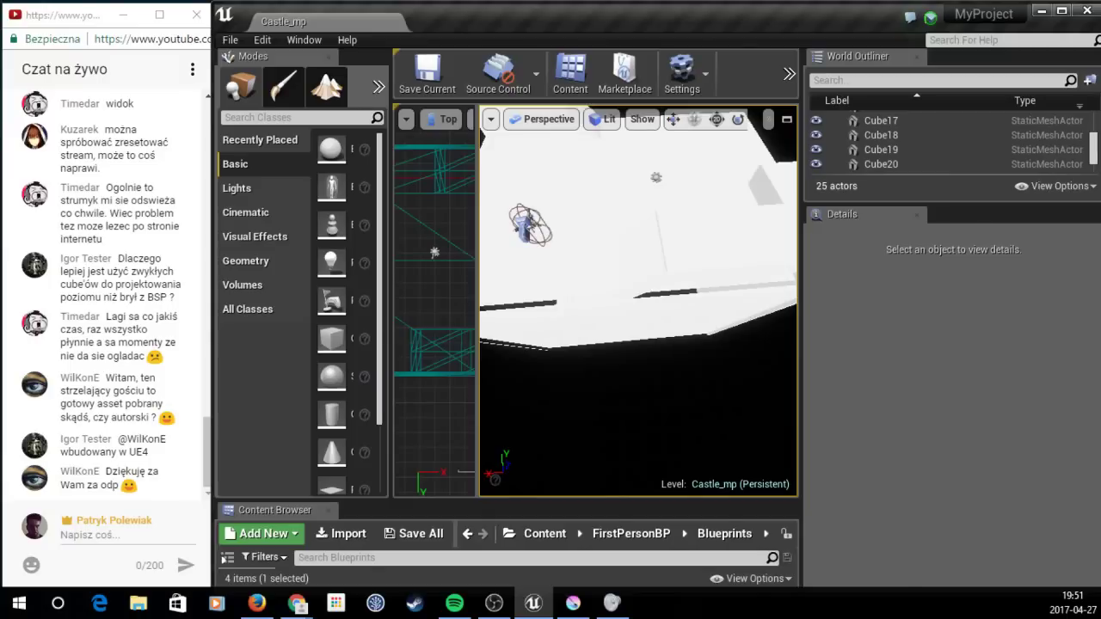
Step: Alt-drag a copy of the floor slab, scale it to 8.75 × 9.5, and place it at X 540
left_click(572, 321)
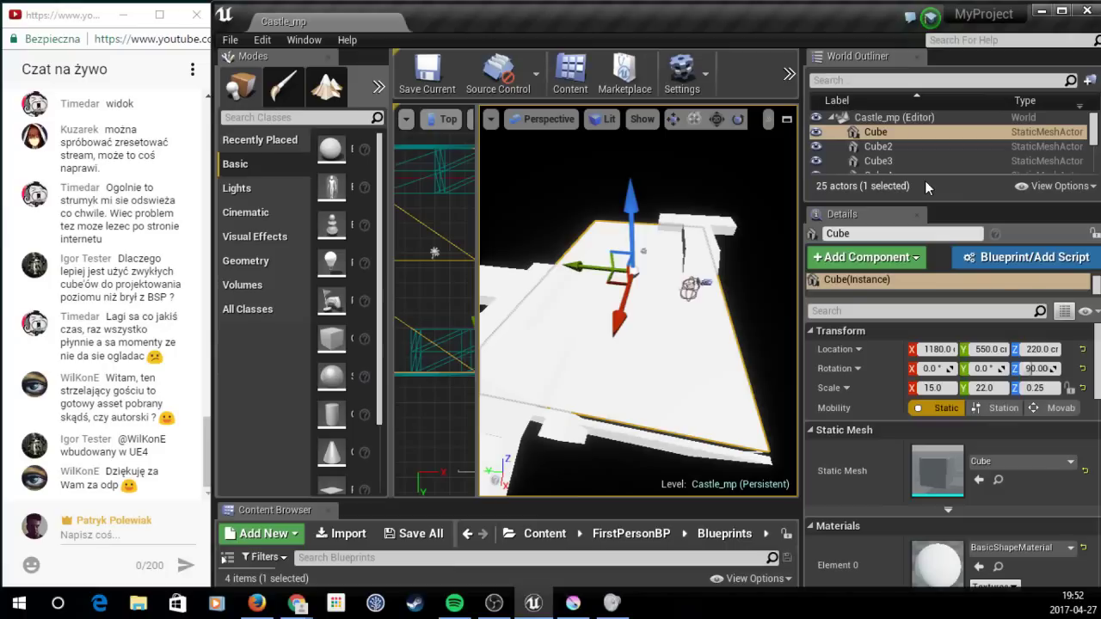
right_click_drag(721, 234, 721, 234)
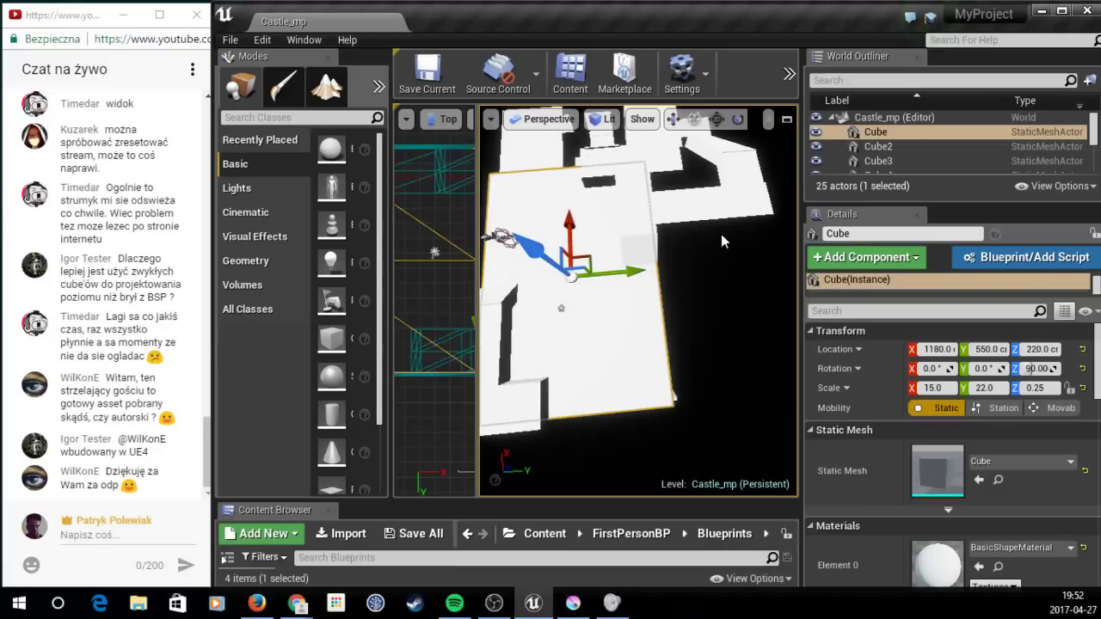
left_click_drag(633, 272, 757, 256, "alt")
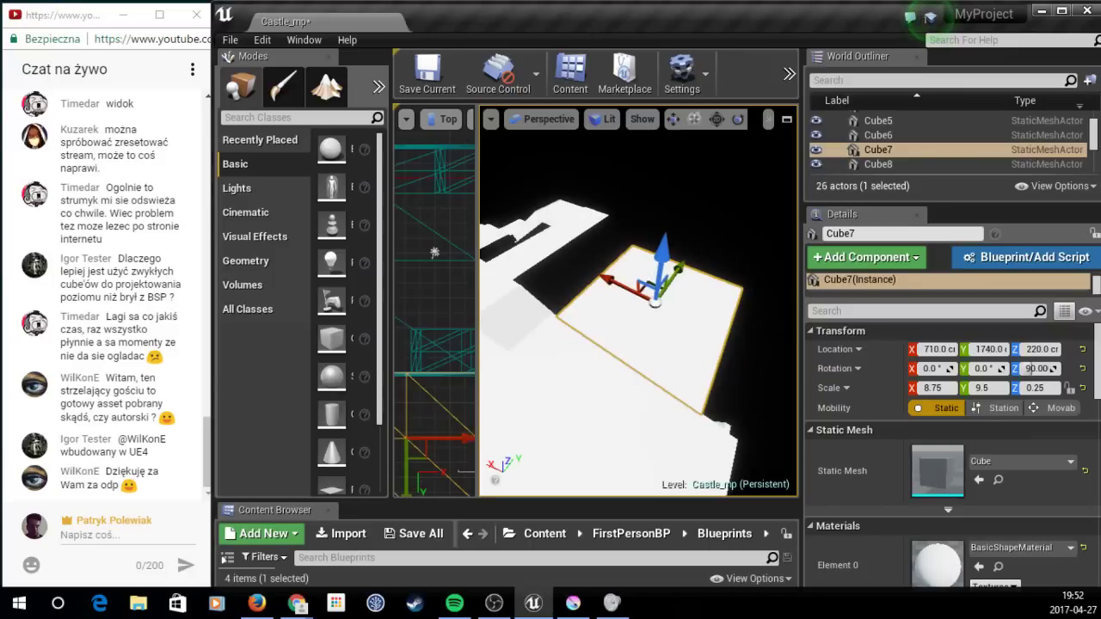
right_click_drag(650, 351, 650, 351)
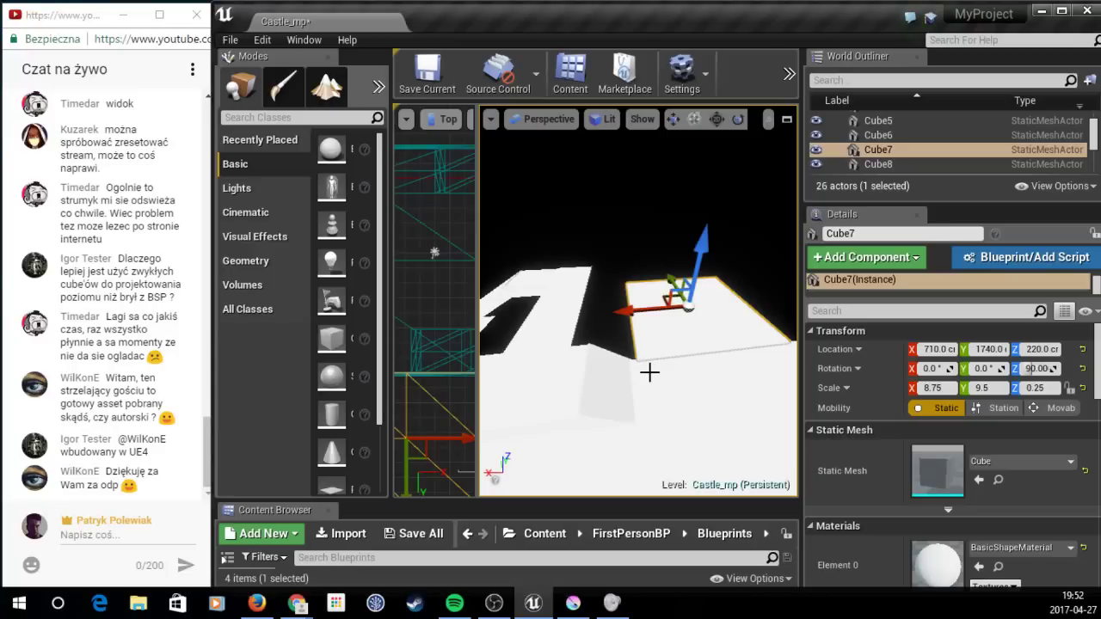
right_click_drag(649, 372, 642, 342)
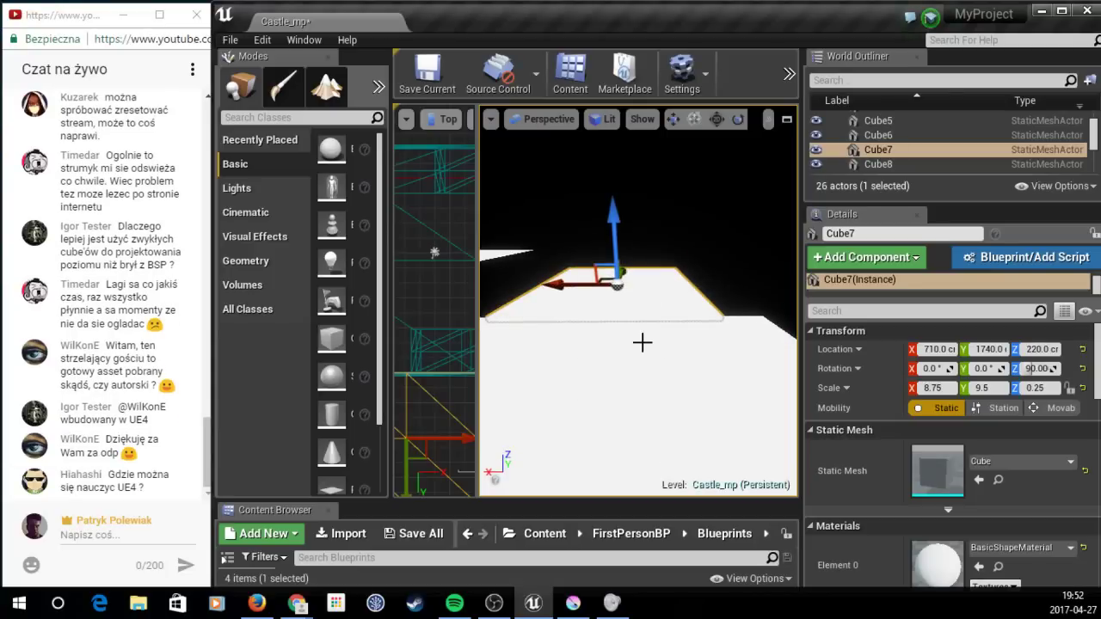
left_click_drag(642, 342, 702, 326, "shift")
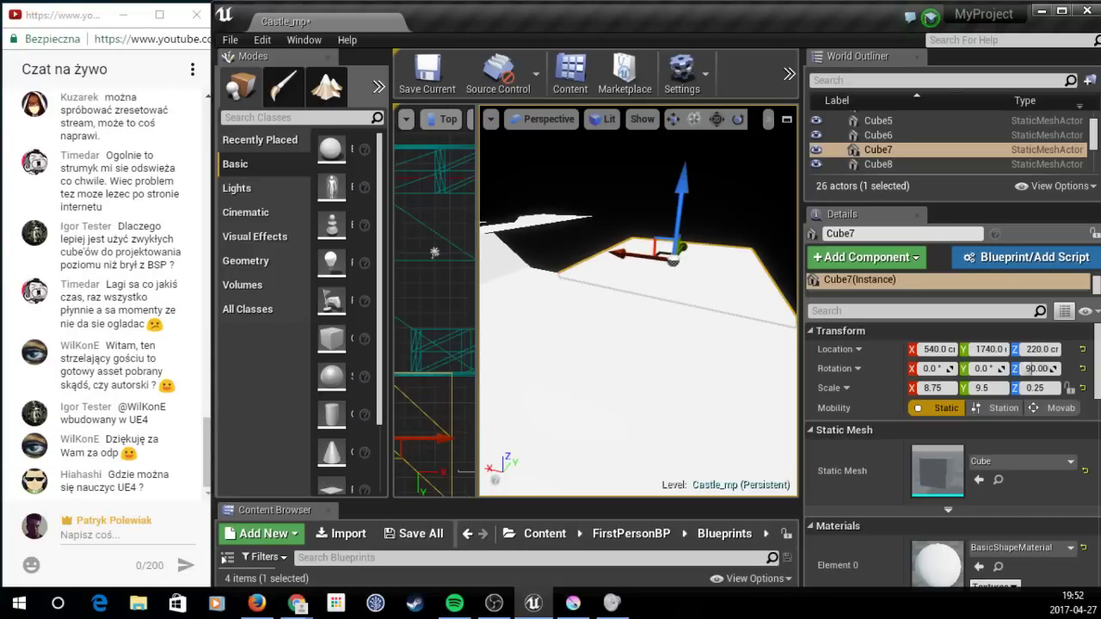
right_click_drag(642, 342, 602, 327)
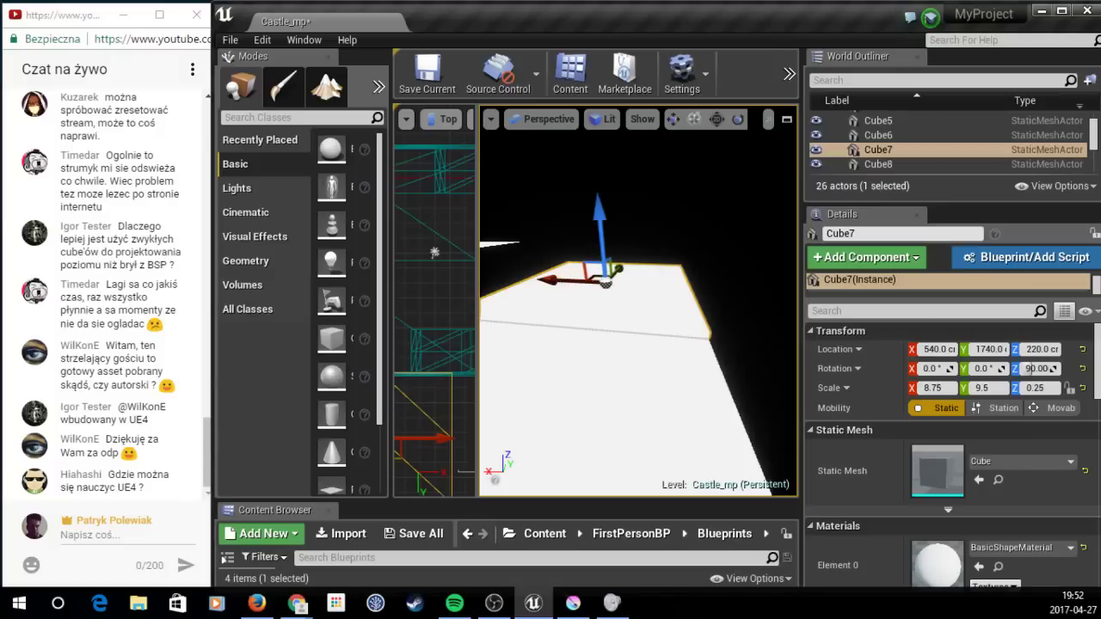
right_click_drag(602, 327, 627, 275)
Step: Duplicate pillars Cube14 and Cube15, rotate the copies 90°, and lower them toward Z 430
left_click(568, 301)
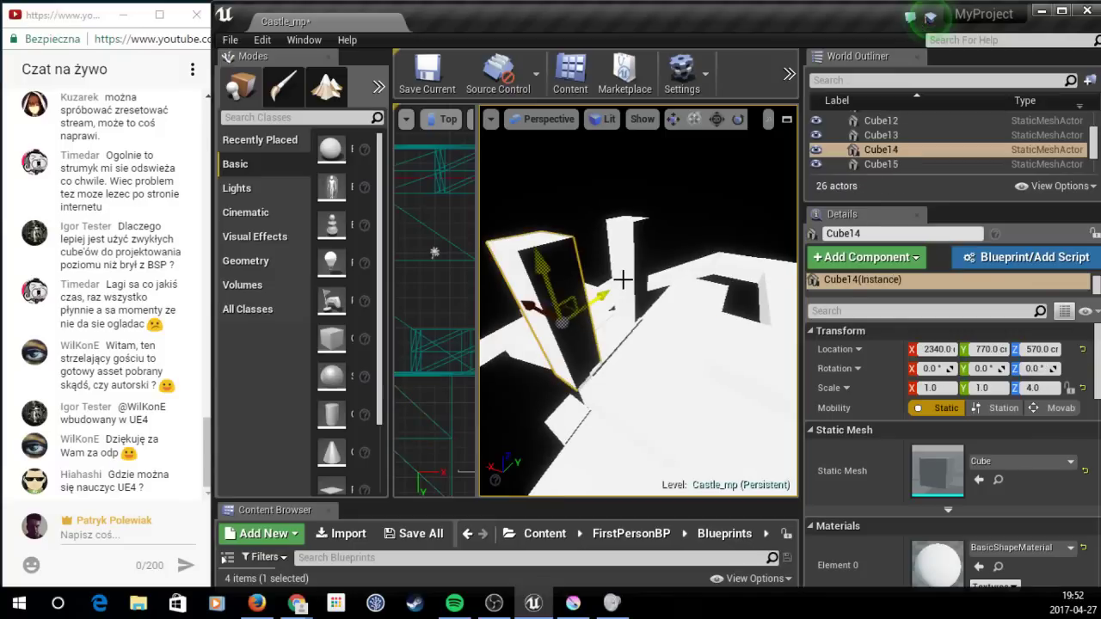
left_click(635, 269, "ctrl")
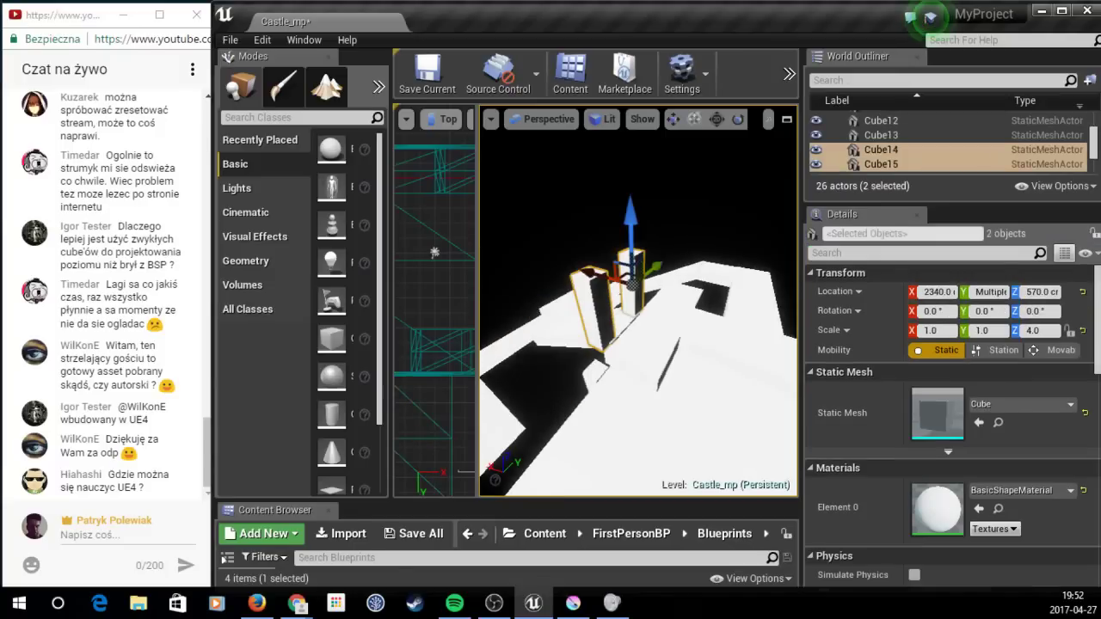
right_click_drag(635, 269, 635, 269)
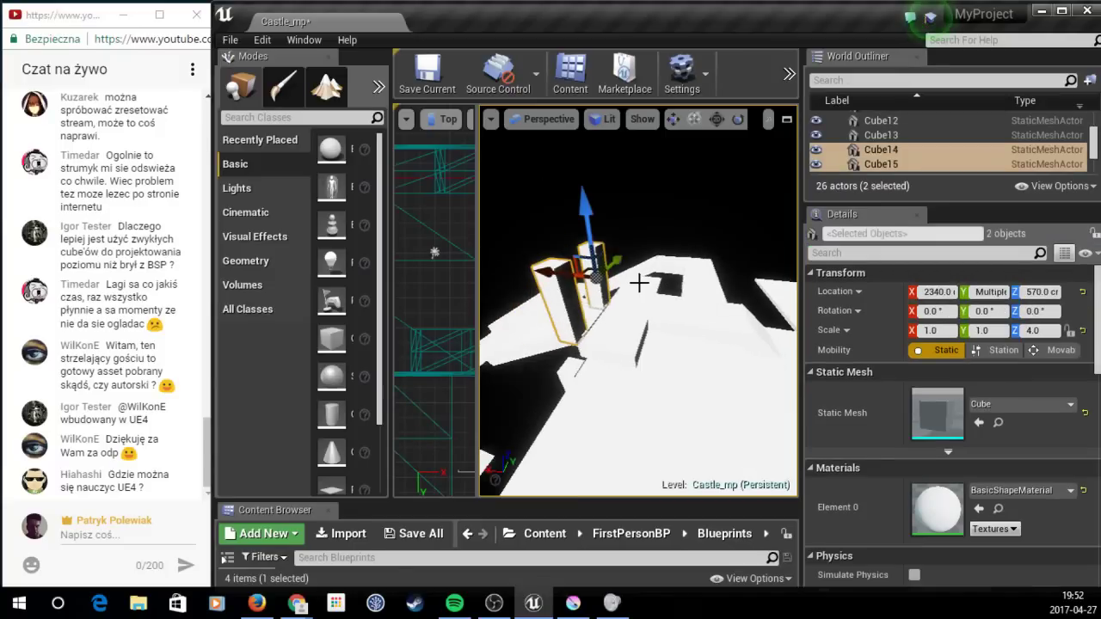
mouse_move(542, 270)
left_mouse_down("alt")
mouse_move(757, 294)
mouse_move(686, 302)
mouse_move(619, 289)
left_mouse_up("alt")
key("e")
right_click_drag(619, 289, 653, 262)
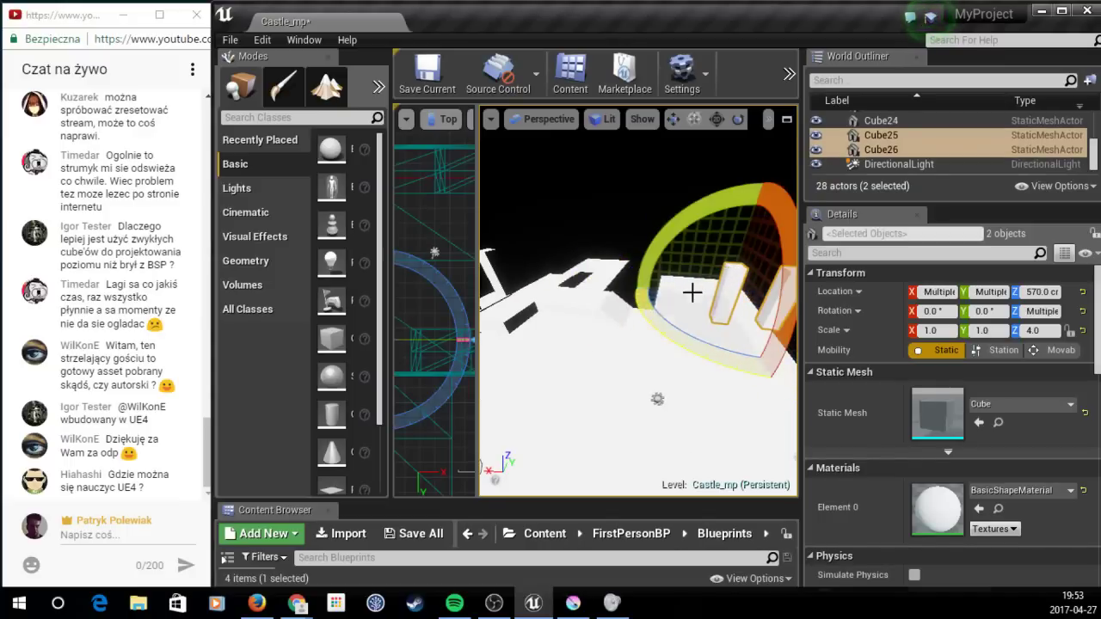
key("w")
left_click_drag(652, 205, 651, 235)
mouse_move(651, 235)
right_mouse_down()
mouse_move(679, 234)
mouse_move(706, 268)
right_mouse_up()
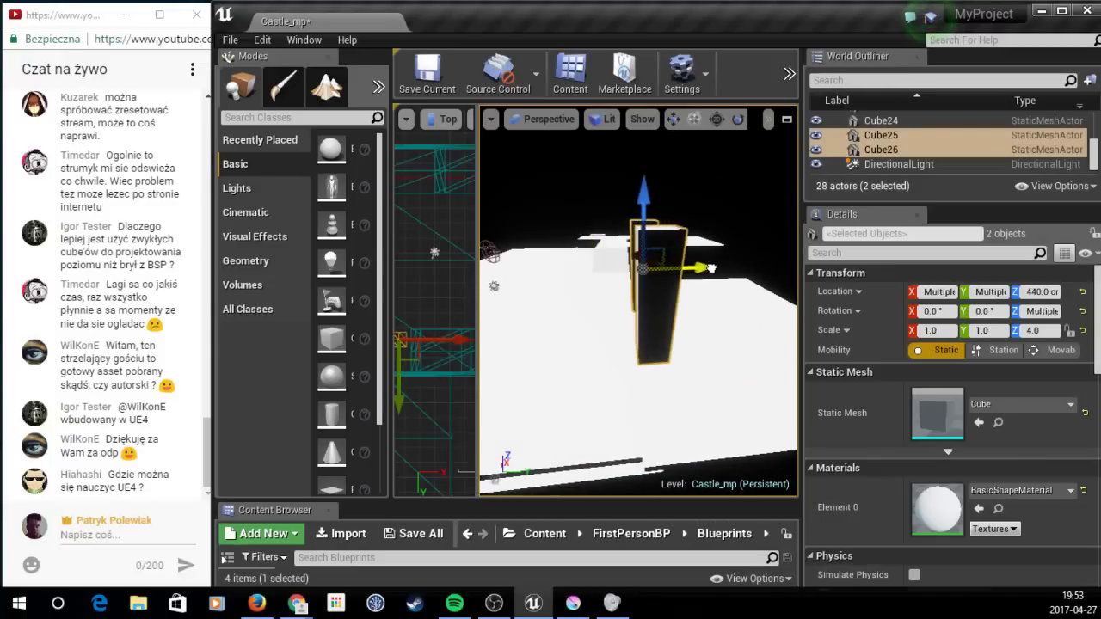
Step: Orbit around the copied pillars to check their placement against the floor
mouse_move(706, 268)
right_mouse_down()
mouse_move(680, 315)
mouse_move(723, 339)
right_mouse_up()
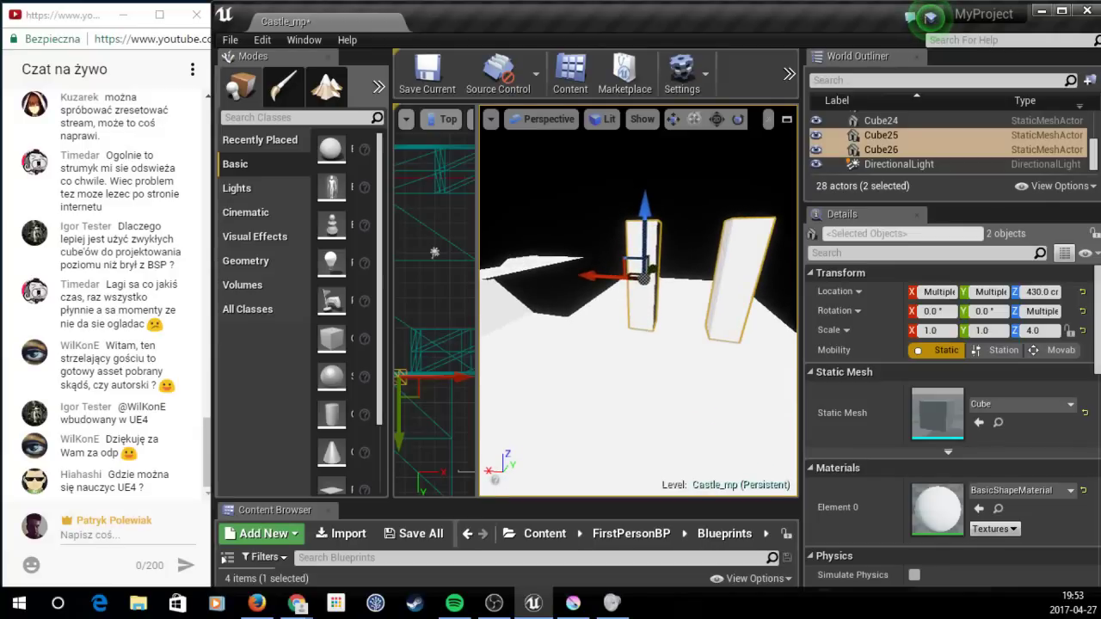
right_click_drag(722, 340, 665, 310)
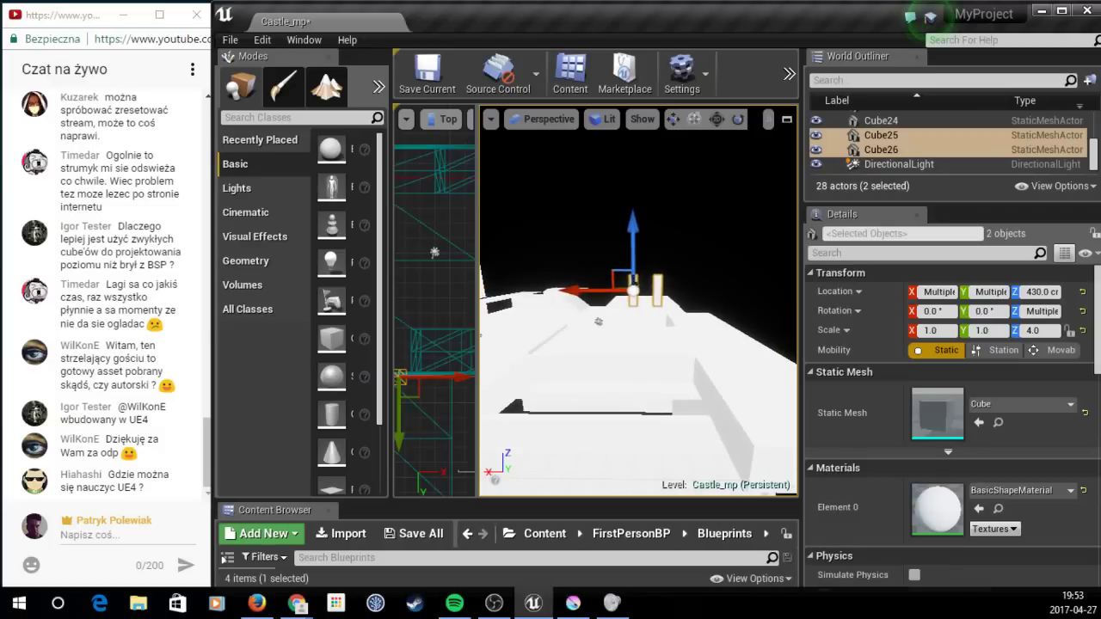
right_click_drag(664, 310, 664, 310)
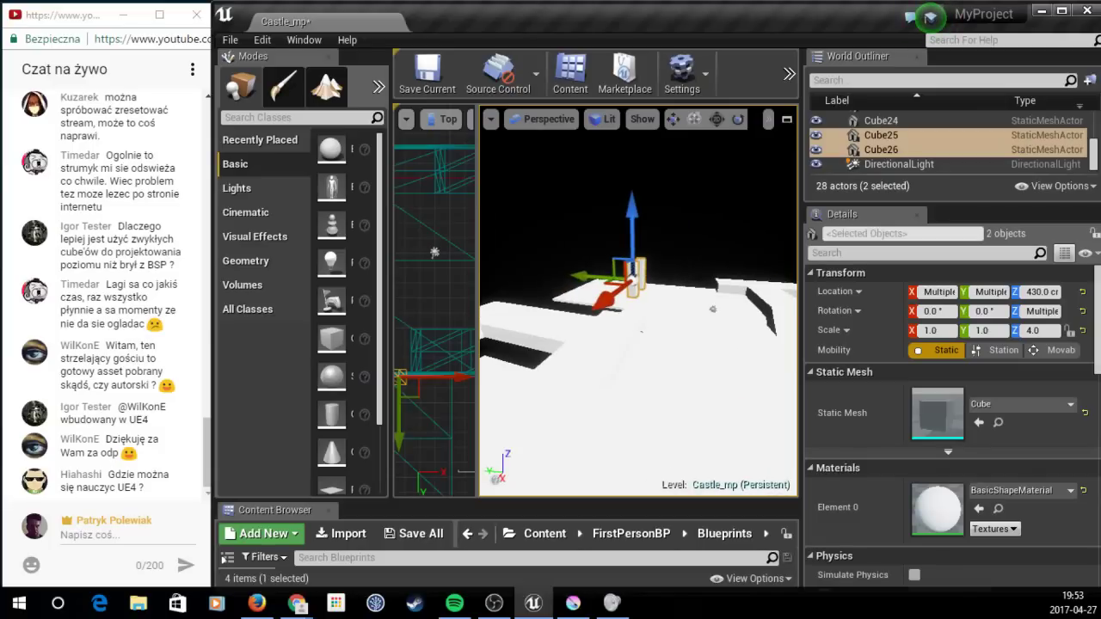
right_click_drag(664, 310, 664, 310)
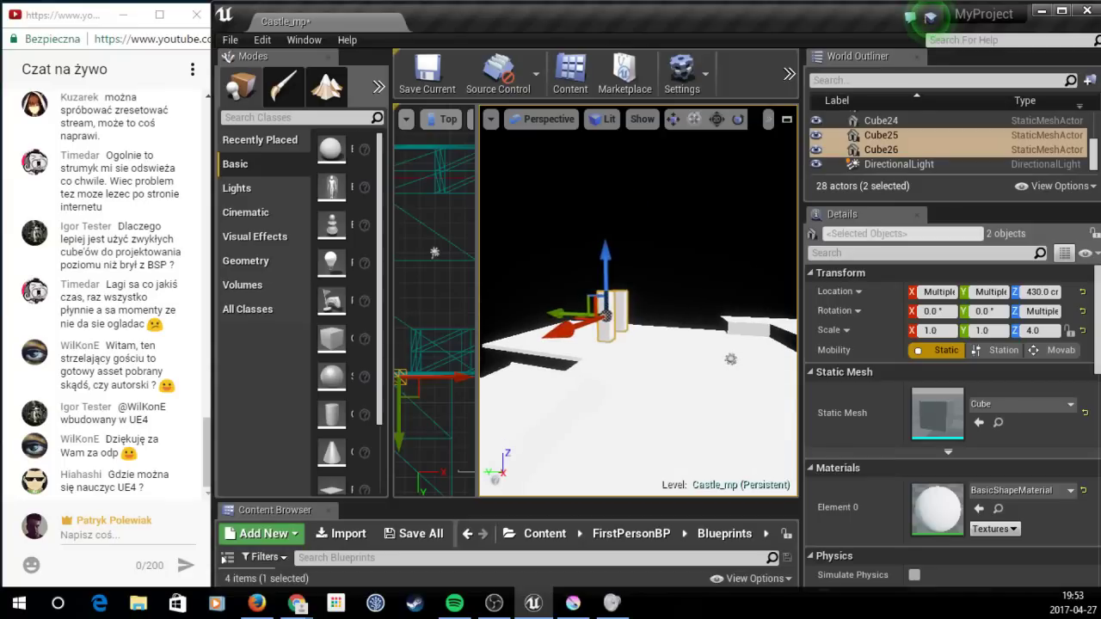
right_click_drag(664, 310, 665, 310)
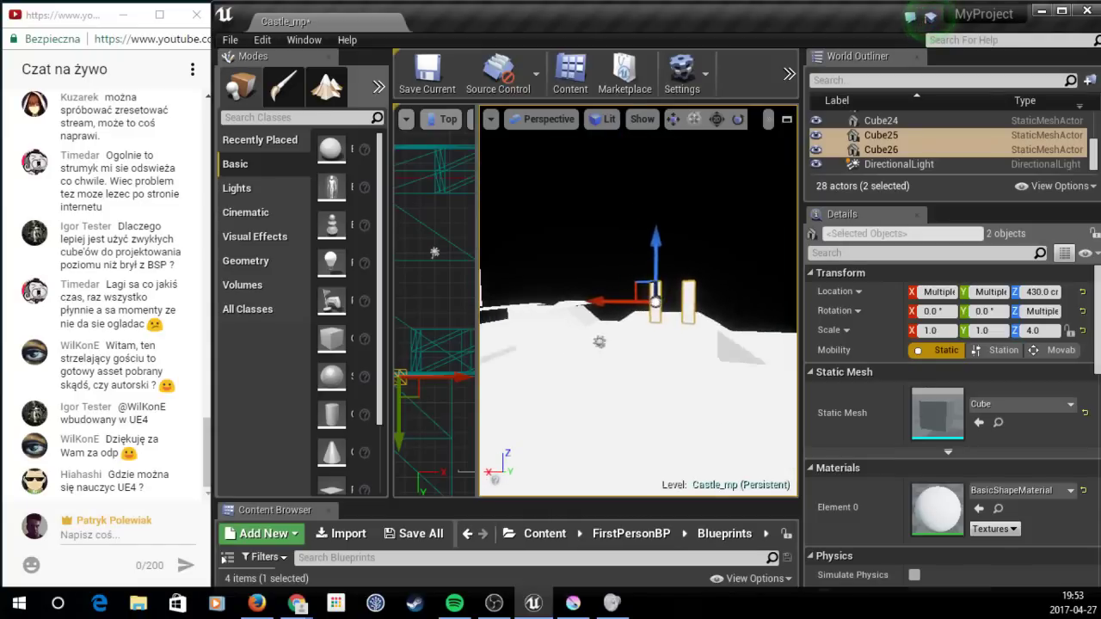
Step: Reselect Cube7 and drag its Y scale handle from 9.5 down to 7.25
left_click(671, 384)
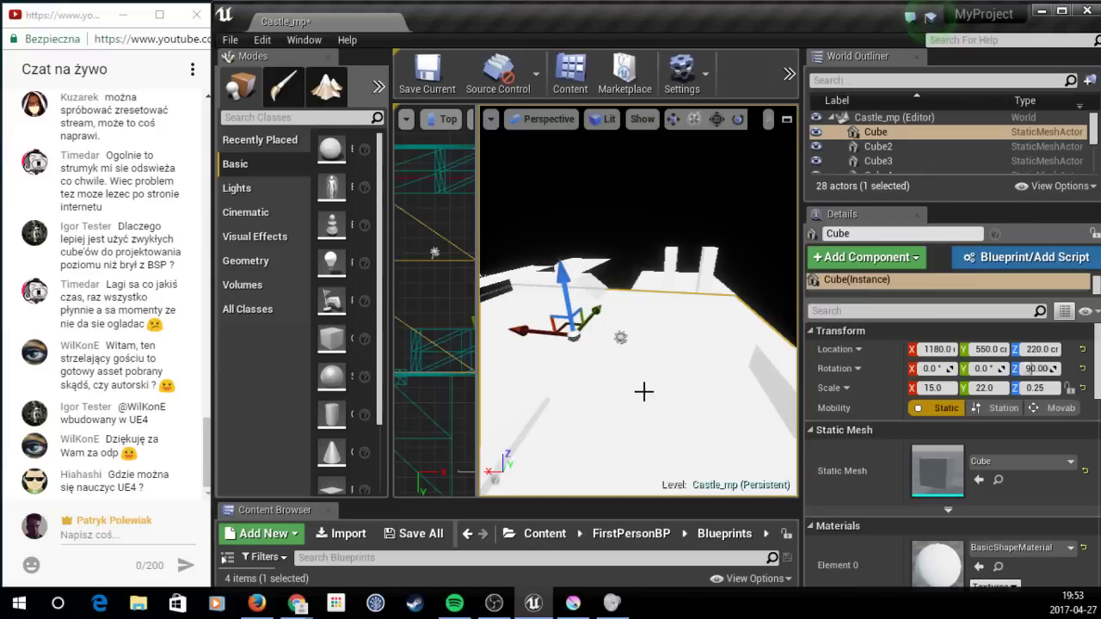
right_click_drag(671, 383, 671, 384)
right_click_drag(622, 307, 622, 307)
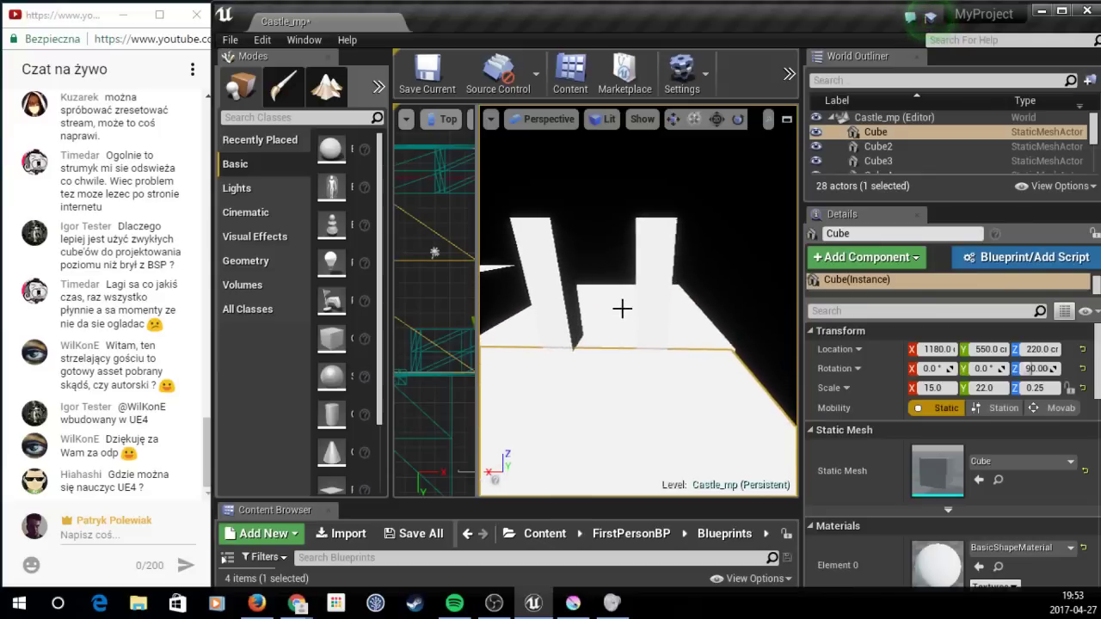
left_click(622, 307)
right_click_drag(790, 198, 790, 198)
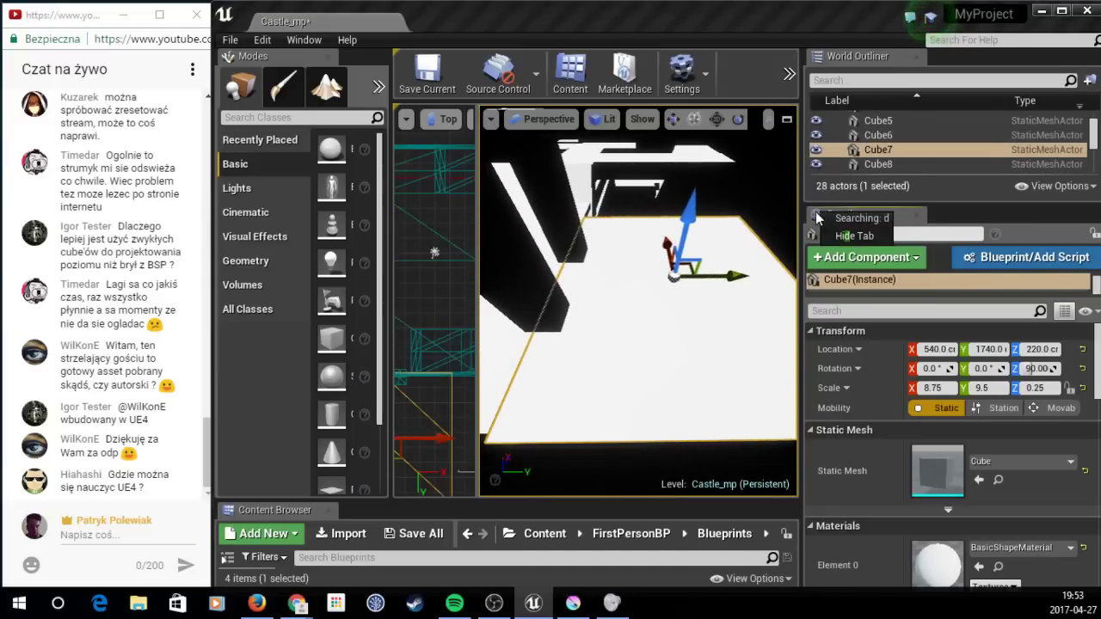
left_click(784, 201)
right_click_drag(784, 202, 785, 202)
left_click(658, 278)
left_click_drag(547, 280, 540, 285)
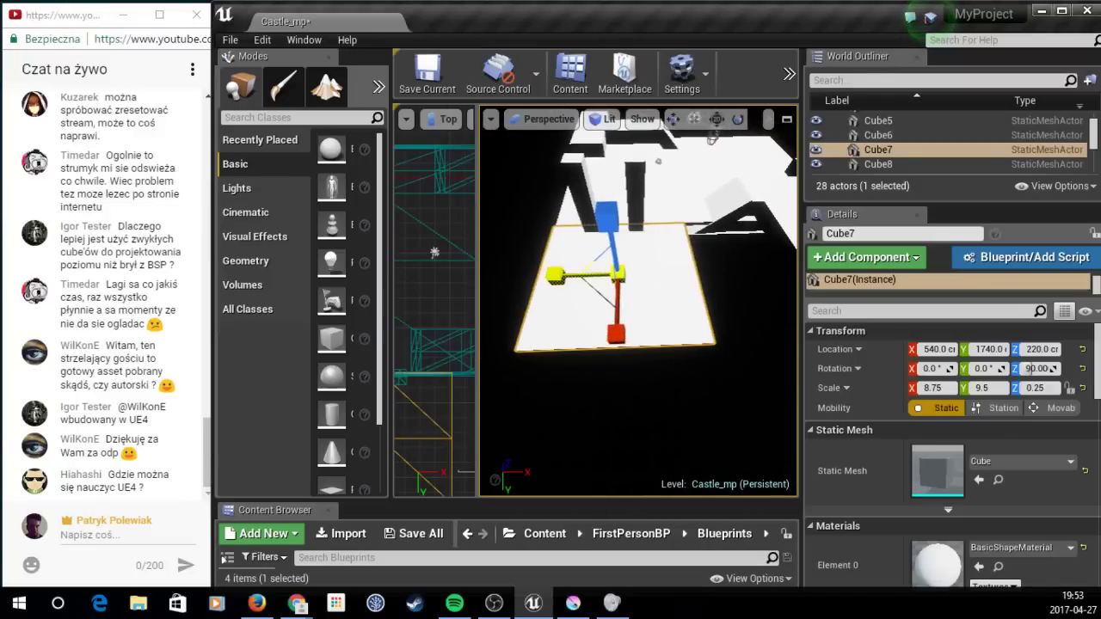
right_click_drag(704, 328, 705, 327)
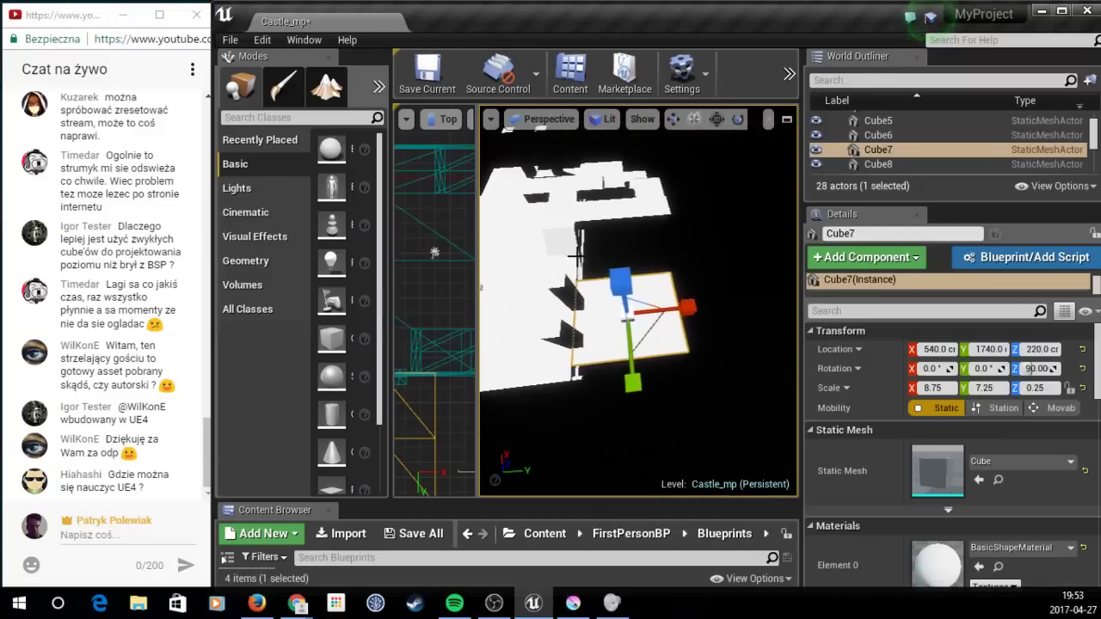
left_click_drag(704, 328, 705, 328)
right_click_drag(705, 328, 723, 299)
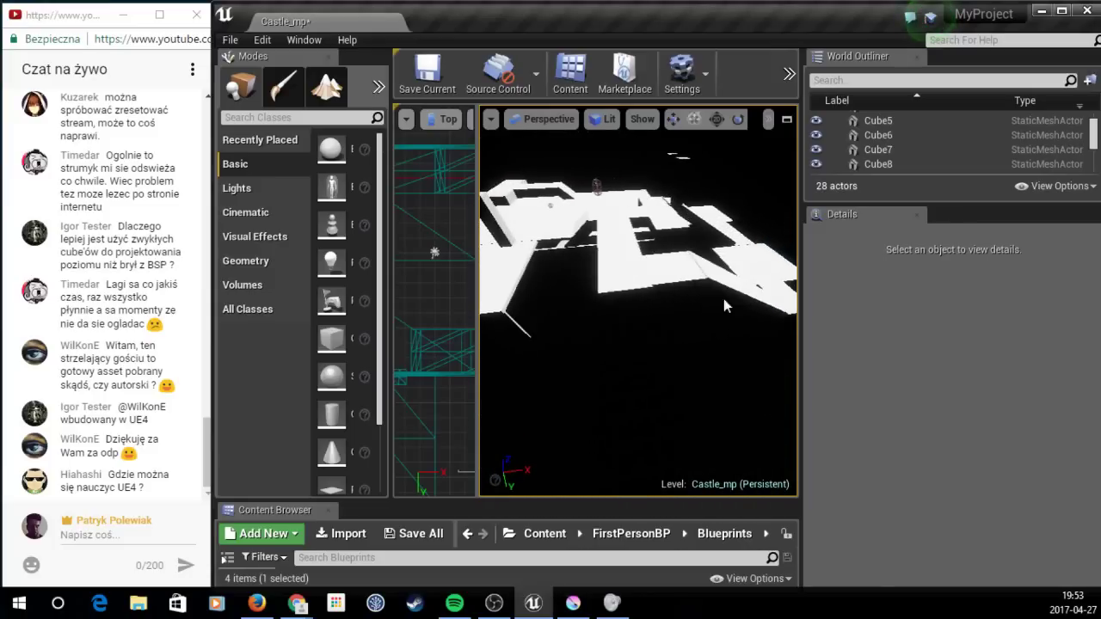
Step: Stretch the Cube23 beam longer along X
left_click(718, 288)
mouse_move(737, 274)
left_mouse_down()
mouse_move(774, 274)
mouse_move(700, 280)
left_mouse_up()
key("w")
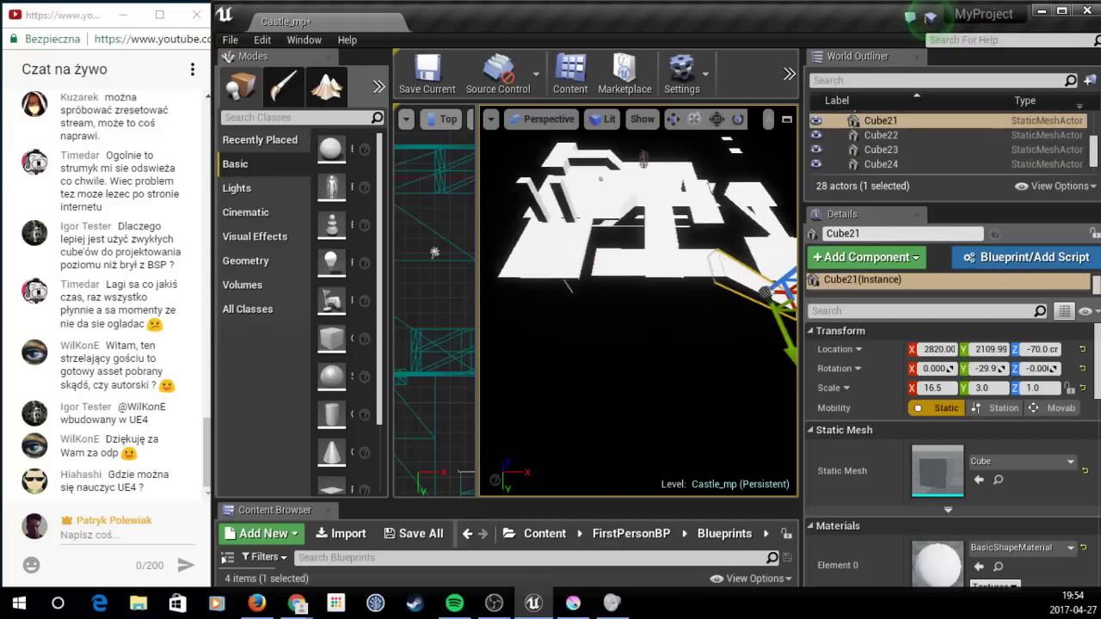
left_click(699, 280)
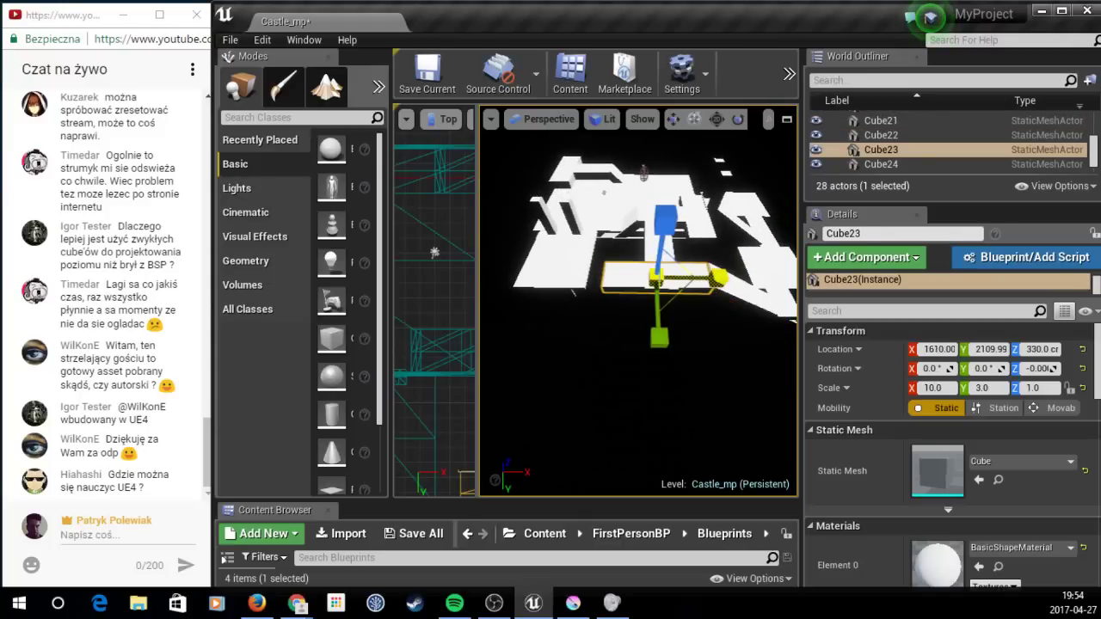
Step: Duplicate ramp Cube21, turn the copy 180 degrees, and slide it to X 480
left_click(724, 286)
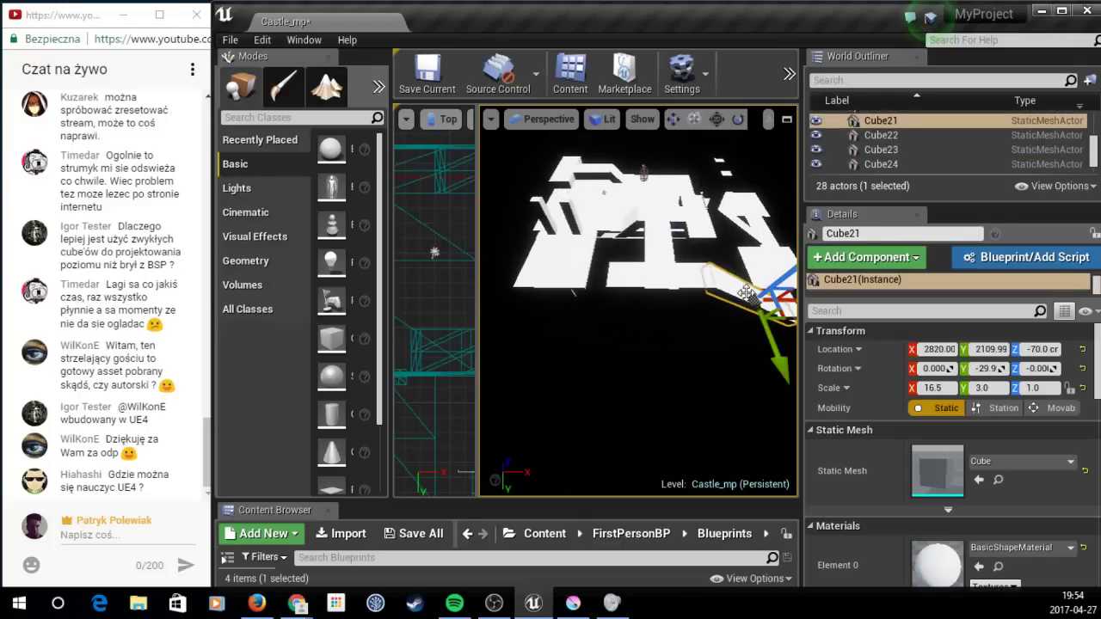
left_click_drag(777, 305, 551, 259, "alt")
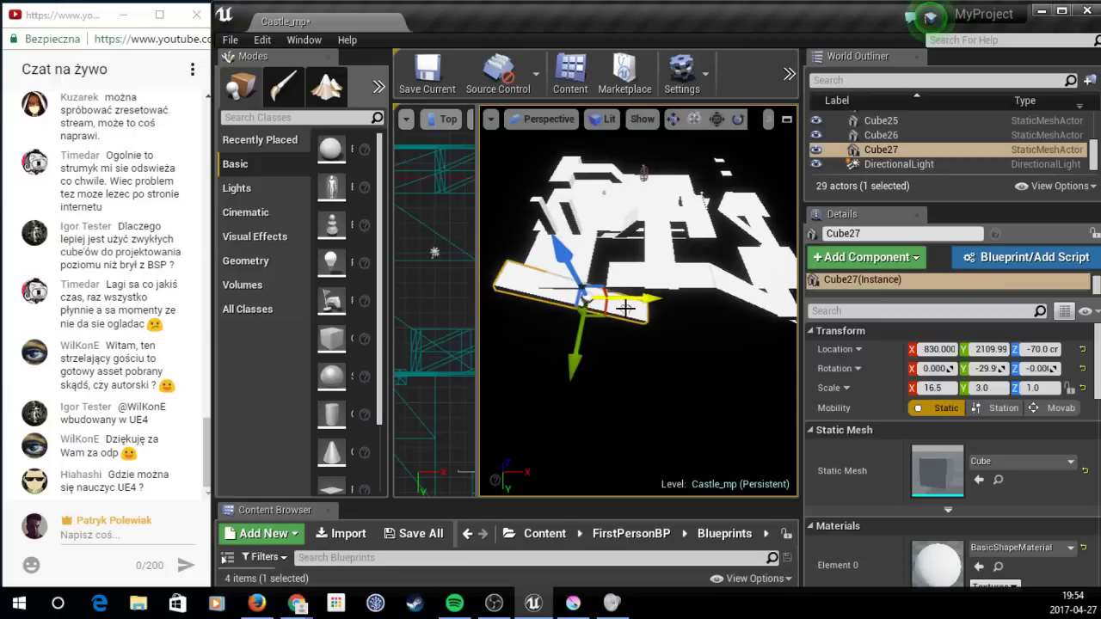
key("e")
left_click_drag(638, 351, 590, 317)
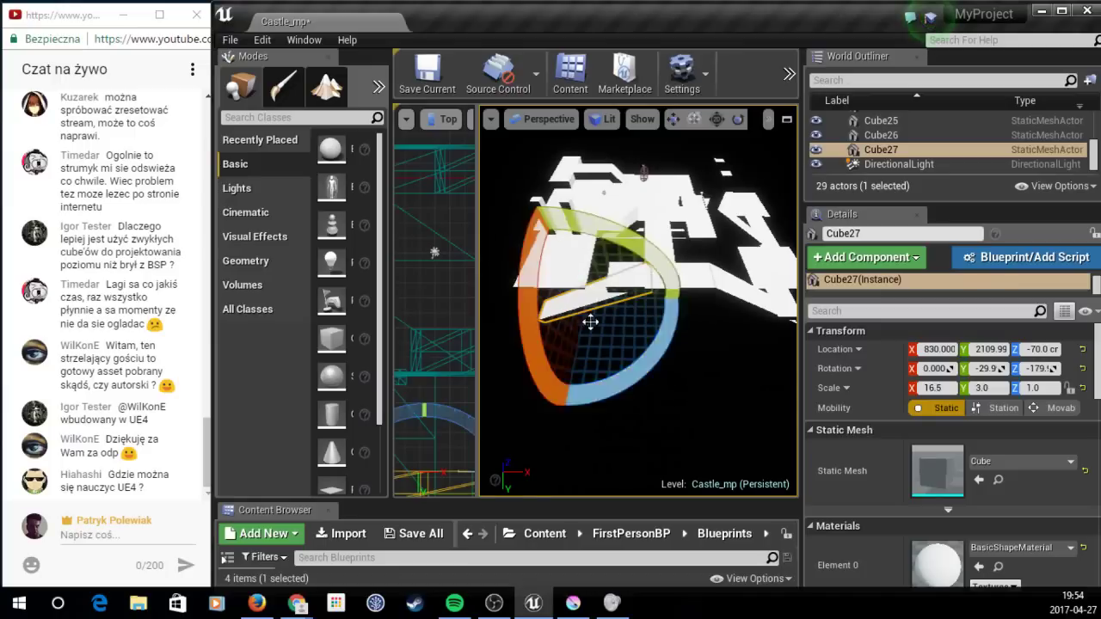
key("w")
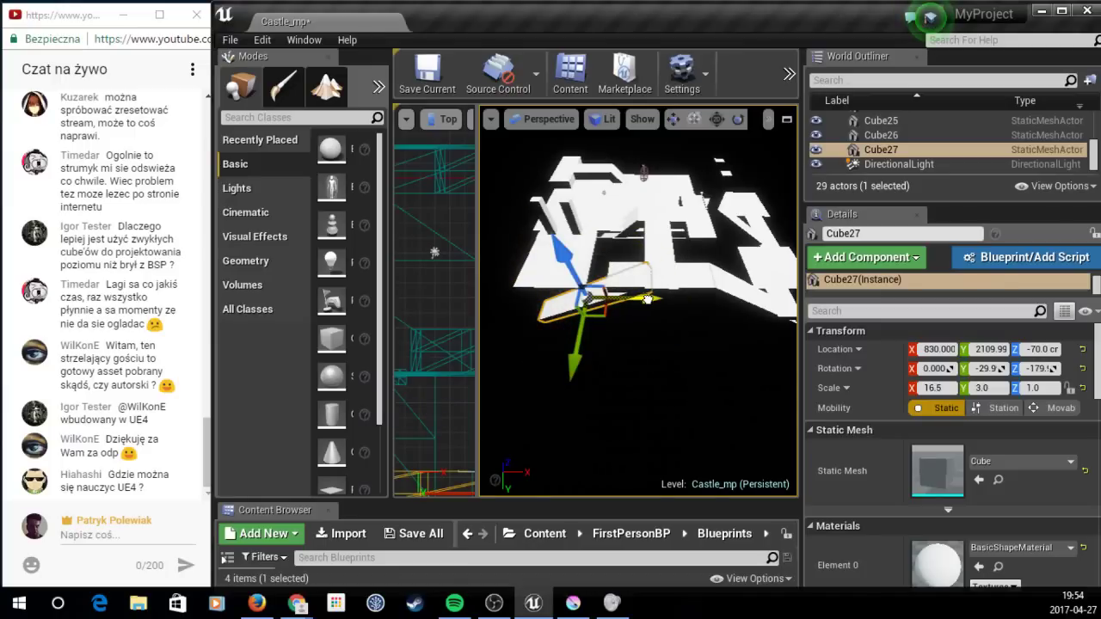
left_click_drag(647, 298, 559, 314)
key("f")
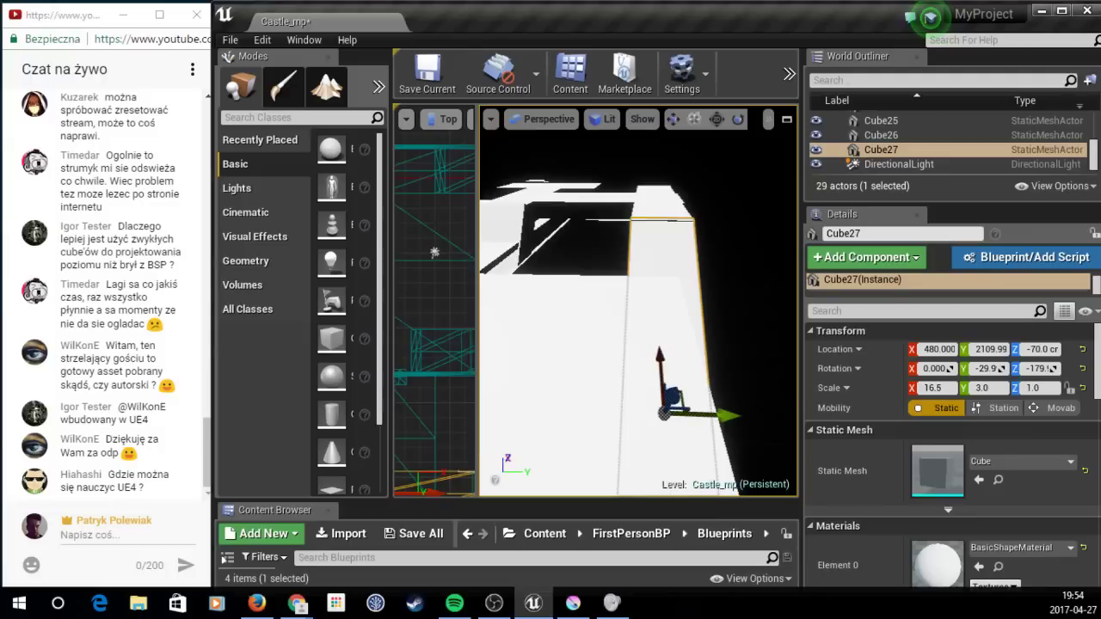
Step: Focus on Cube7 and slide it along Y from 1740 to 1900
left_click(559, 344)
key("f")
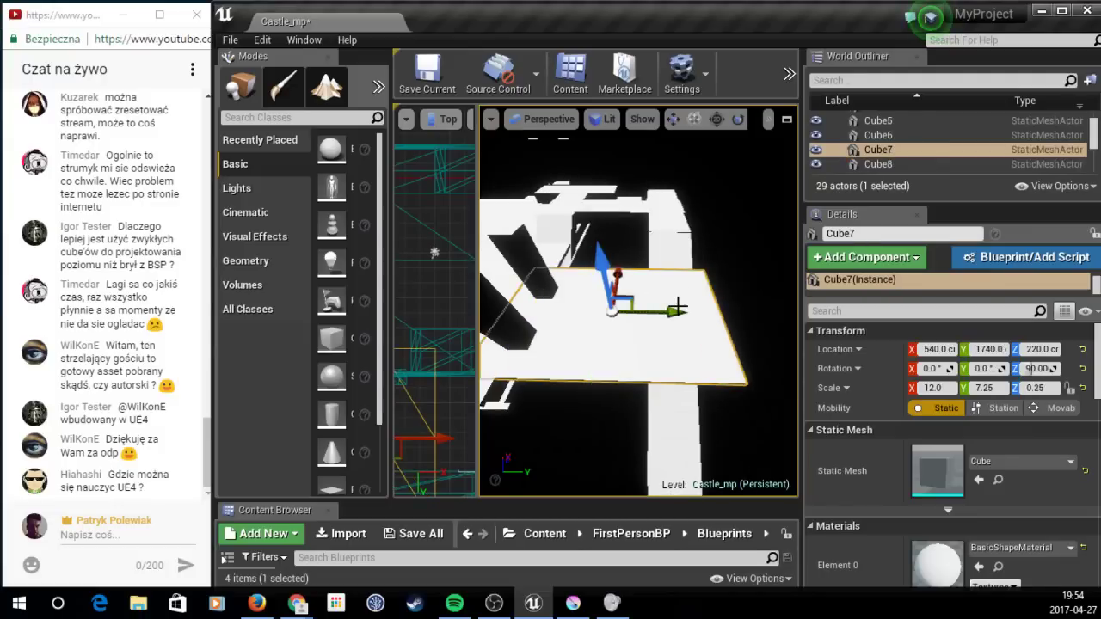
mouse_move(678, 307)
left_mouse_down()
mouse_move(722, 326)
mouse_move(671, 361)
mouse_move(619, 362)
mouse_move(619, 327)
left_mouse_up()
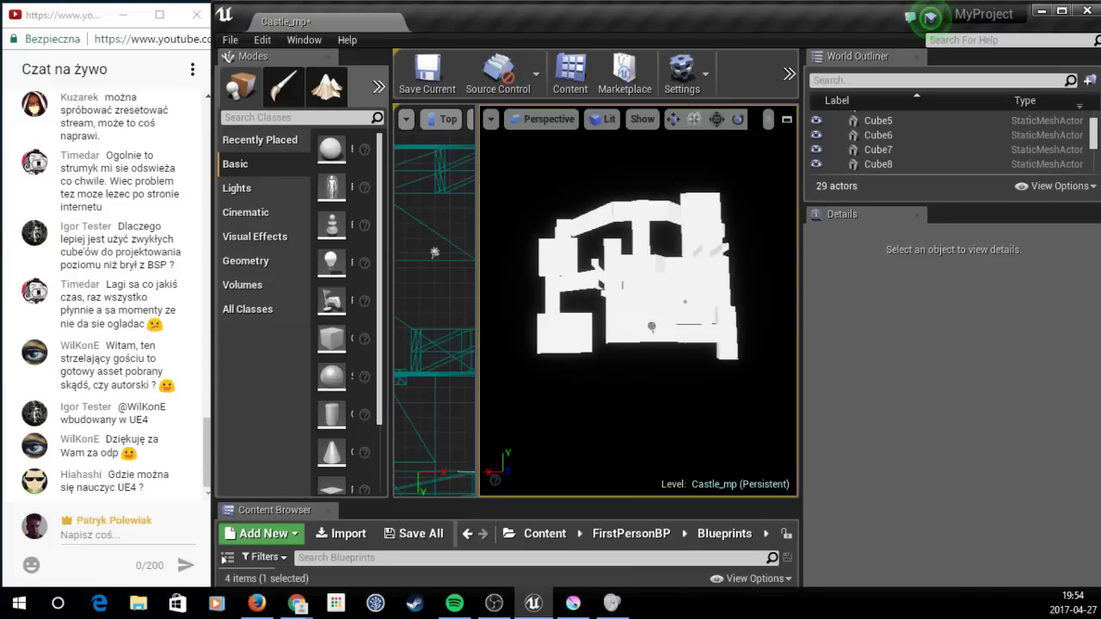
Step: Survey the castle blockout from low, high and overhead angles, then open the Build/Play overflow menu
mouse_move(620, 327)
left_mouse_down()
mouse_move(735, 448)
mouse_move(718, 404)
mouse_move(792, 380)
left_mouse_up()
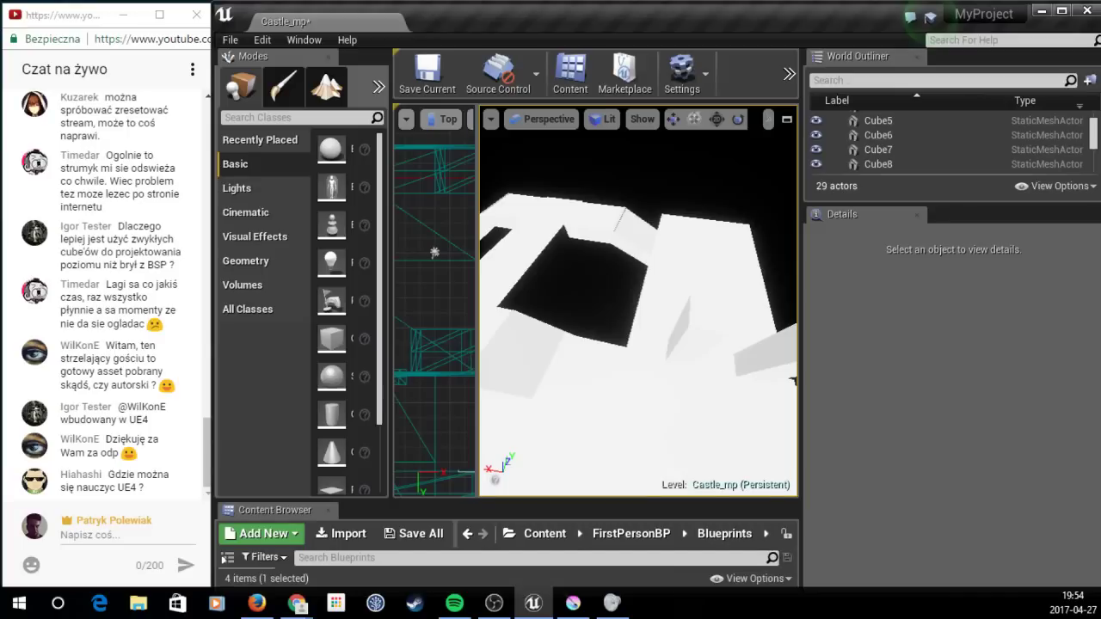
left_click_drag(792, 380, 788, 353)
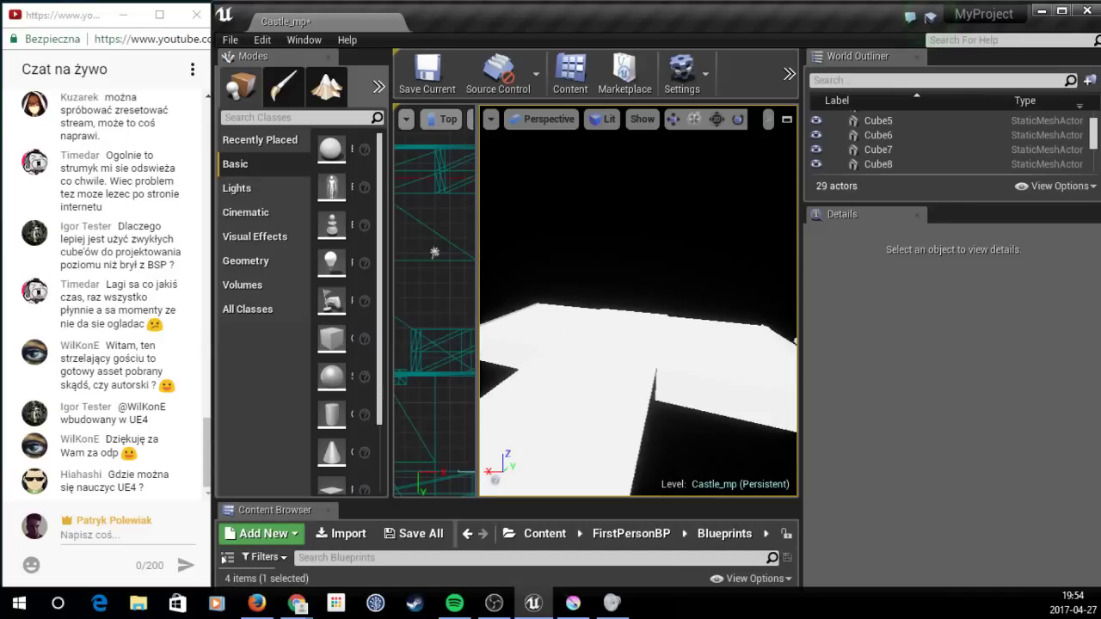
mouse_move(788, 353)
left_mouse_down()
mouse_move(787, 327)
mouse_move(774, 327)
mouse_move(708, 362)
left_mouse_up()
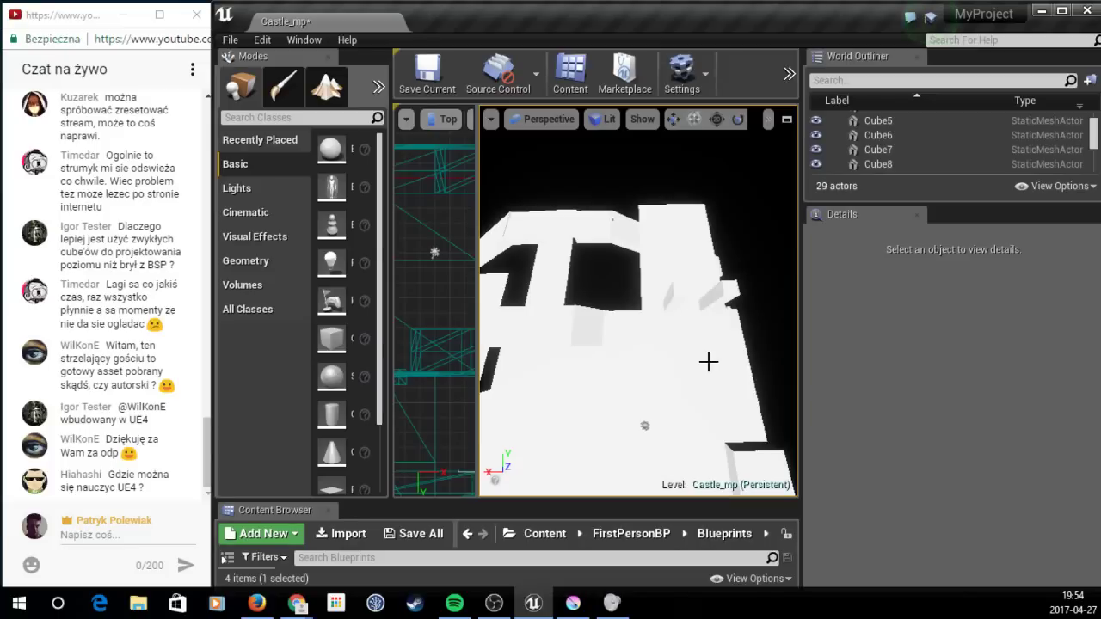
mouse_move(708, 362)
right_mouse_down()
mouse_move(714, 344)
mouse_move(701, 349)
right_mouse_up()
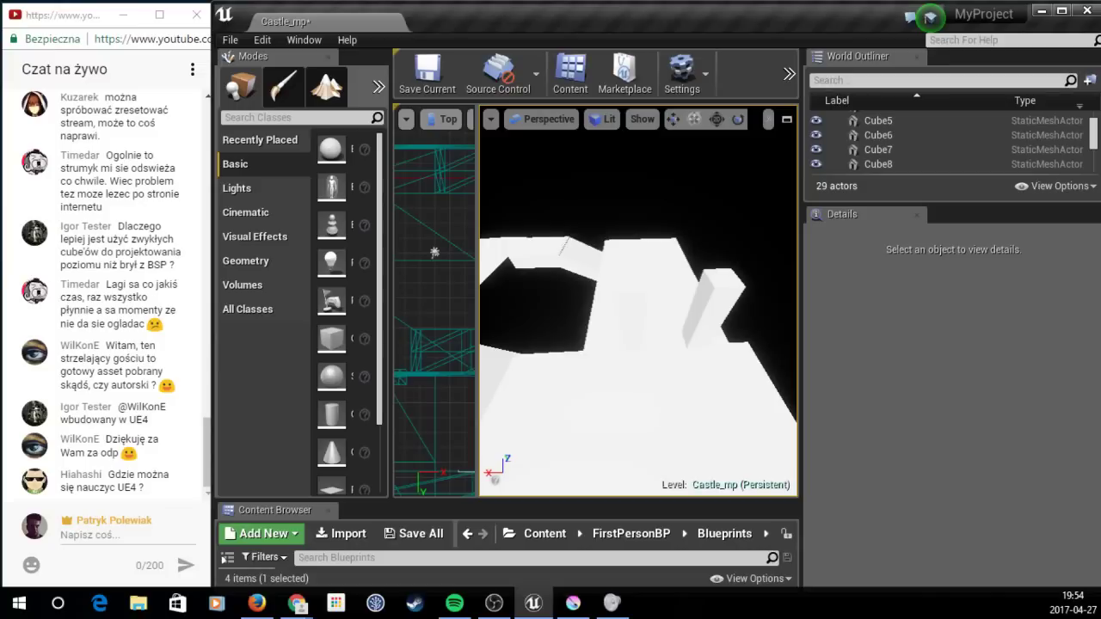
right_click_drag(701, 348, 678, 203)
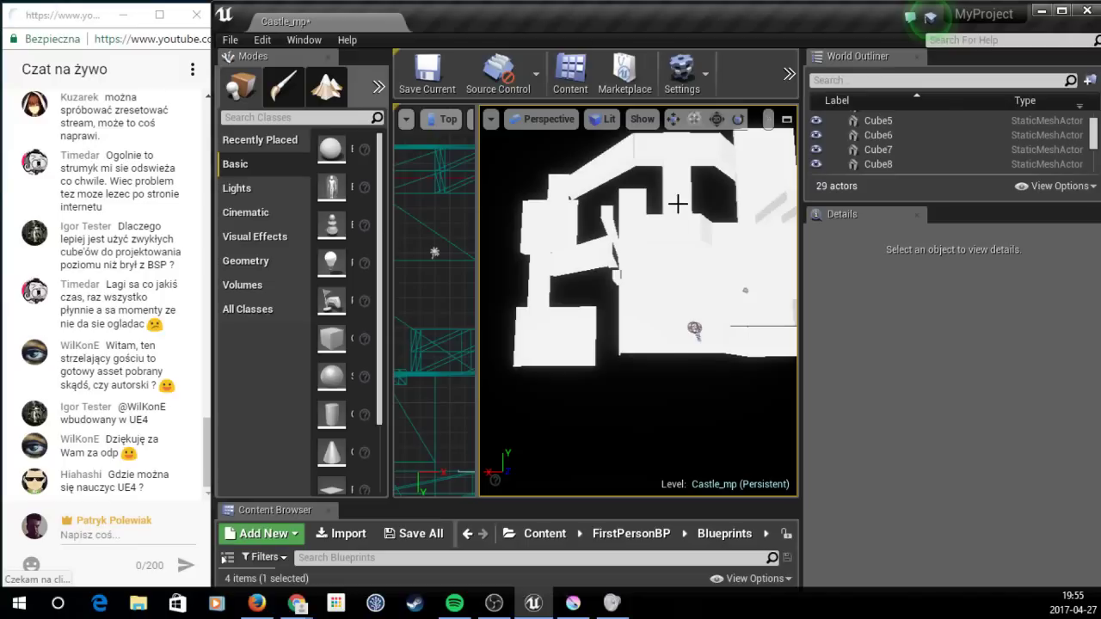
scroll(635, 231, "down", 3)
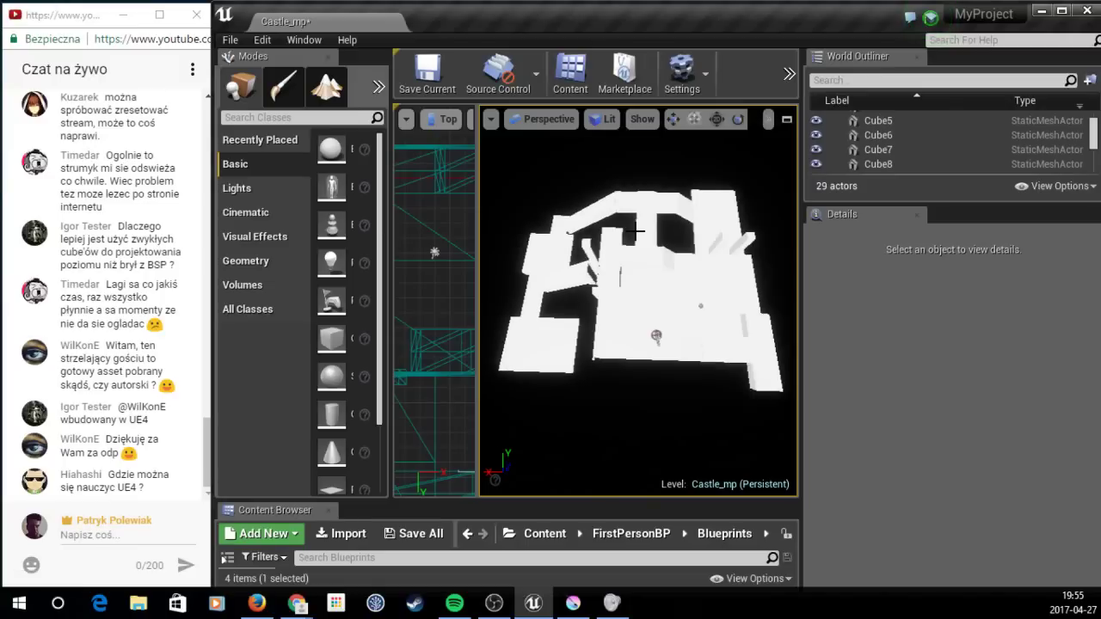
mouse_move(635, 230)
right_mouse_down()
mouse_move(635, 259)
mouse_move(653, 250)
right_mouse_up()
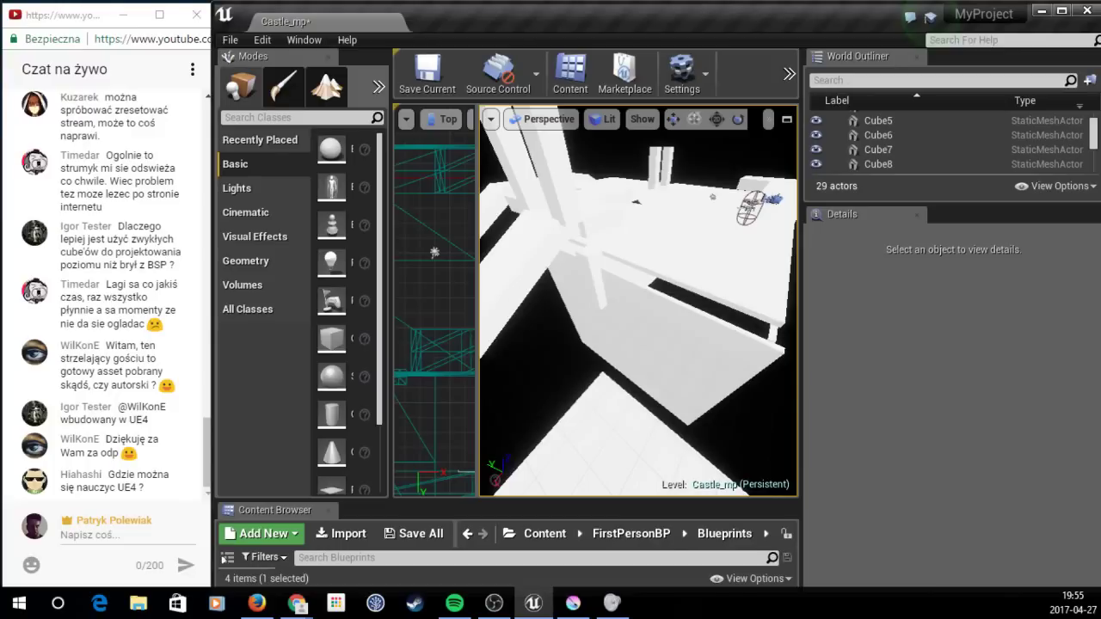
right_click_drag(654, 250, 662, 258)
left_click(789, 75)
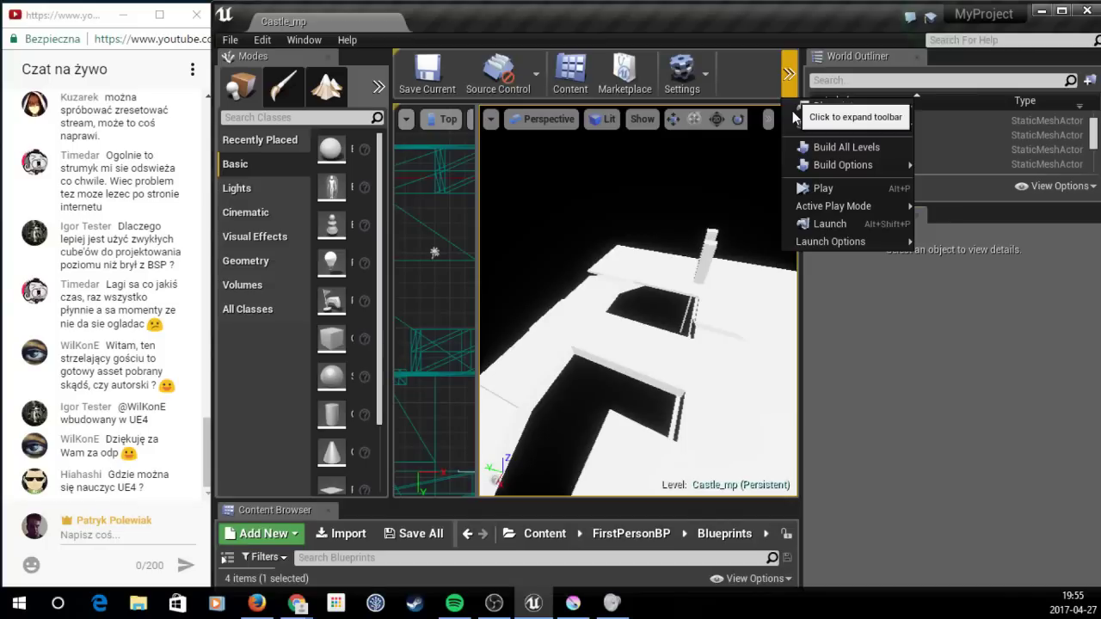
Step: Playtest in first person, fire a shot, exit with Esc, then replay with Alt+P and exit again
left_click(824, 187)
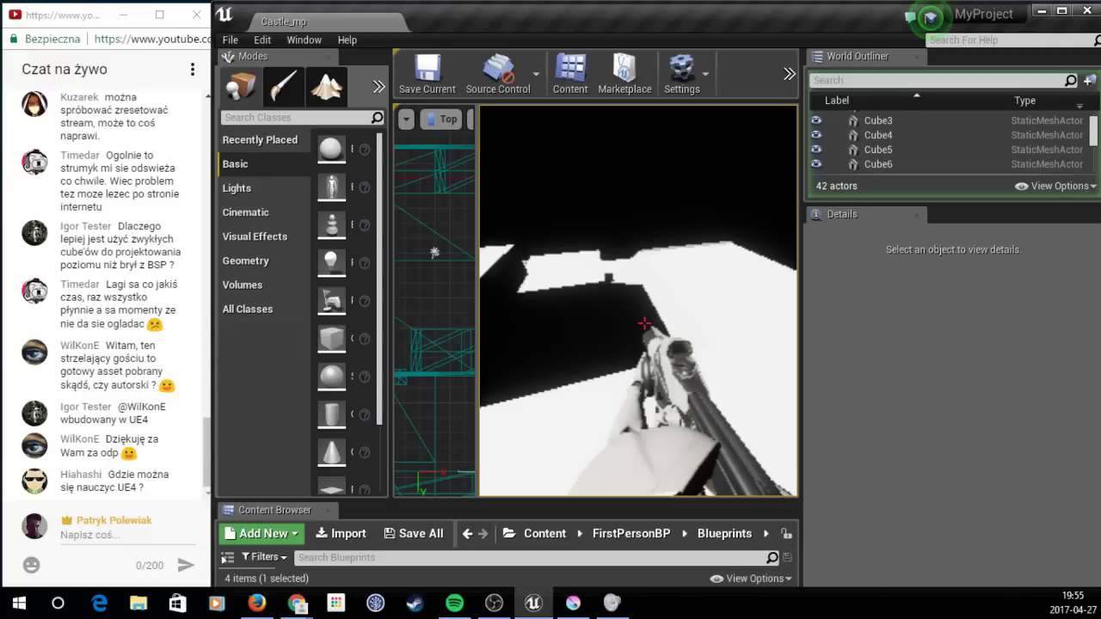
left_click(644, 324)
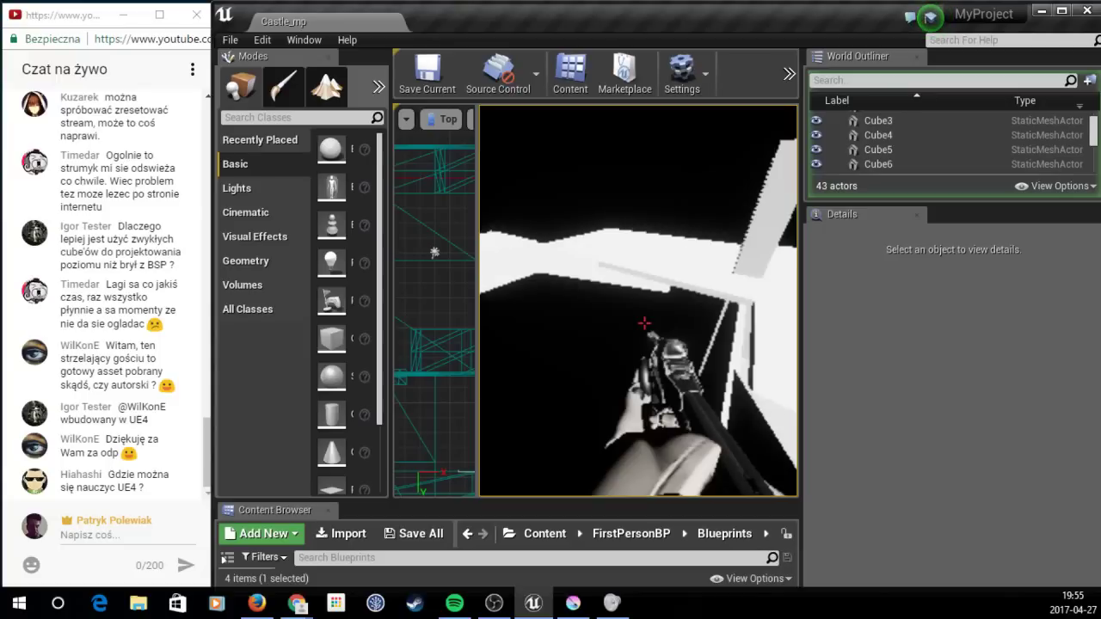
key("Escape")
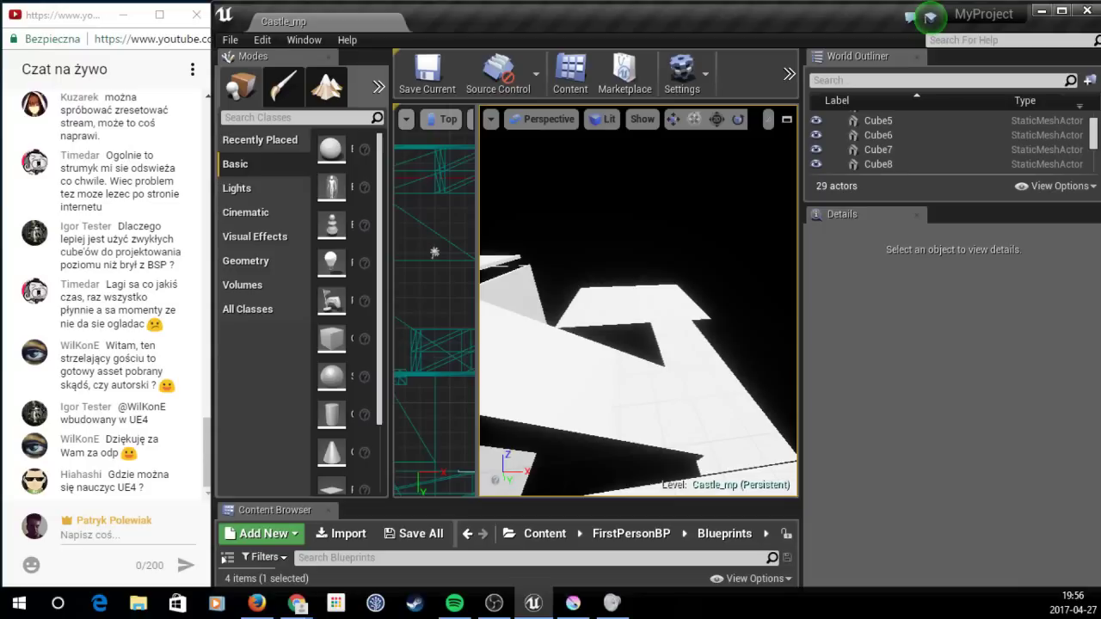
right_click_drag(750, 185, 750, 186)
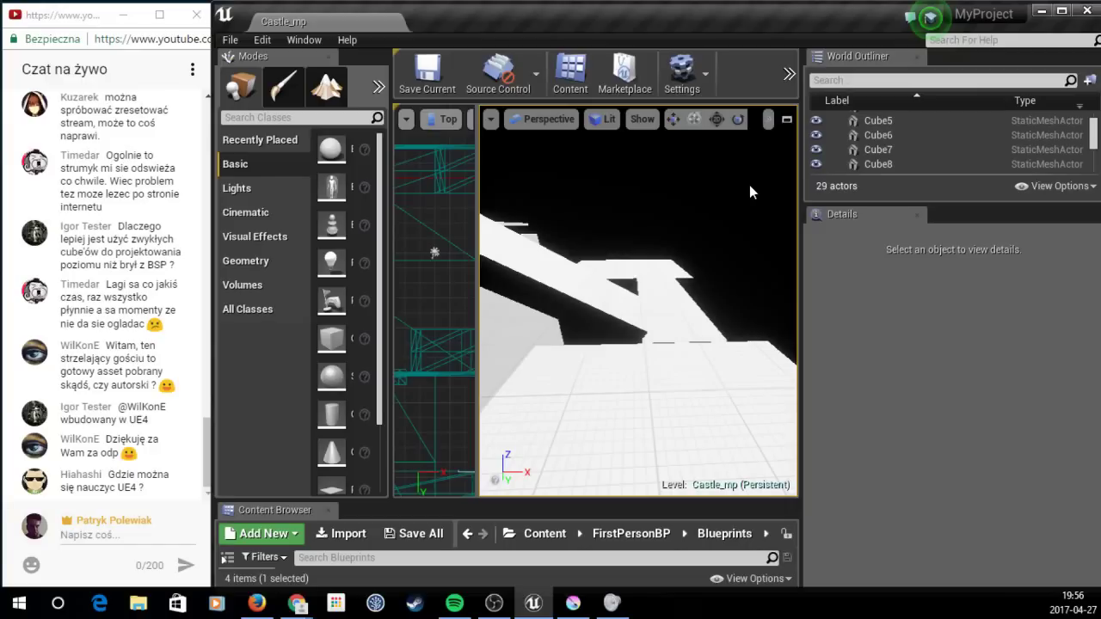
key("alt+p")
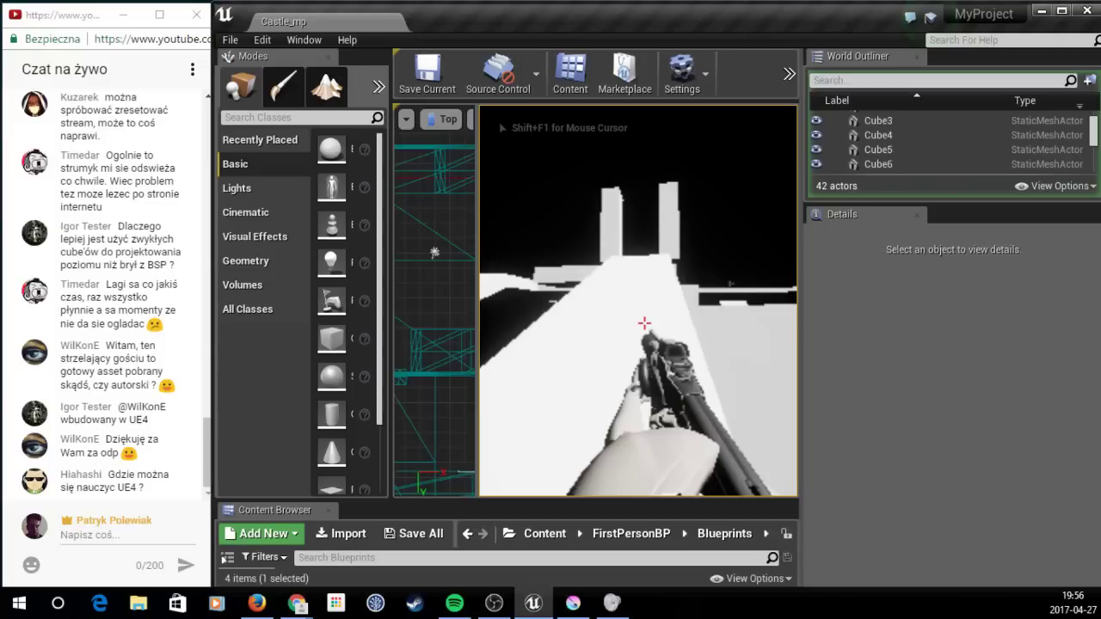
key("Escape")
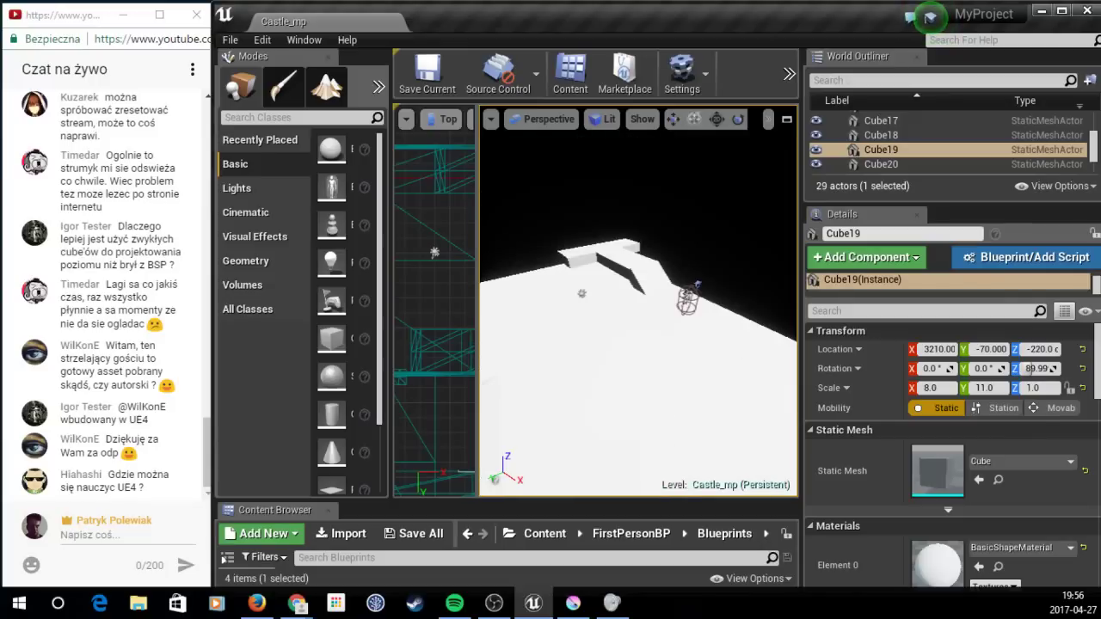
key("Escape")
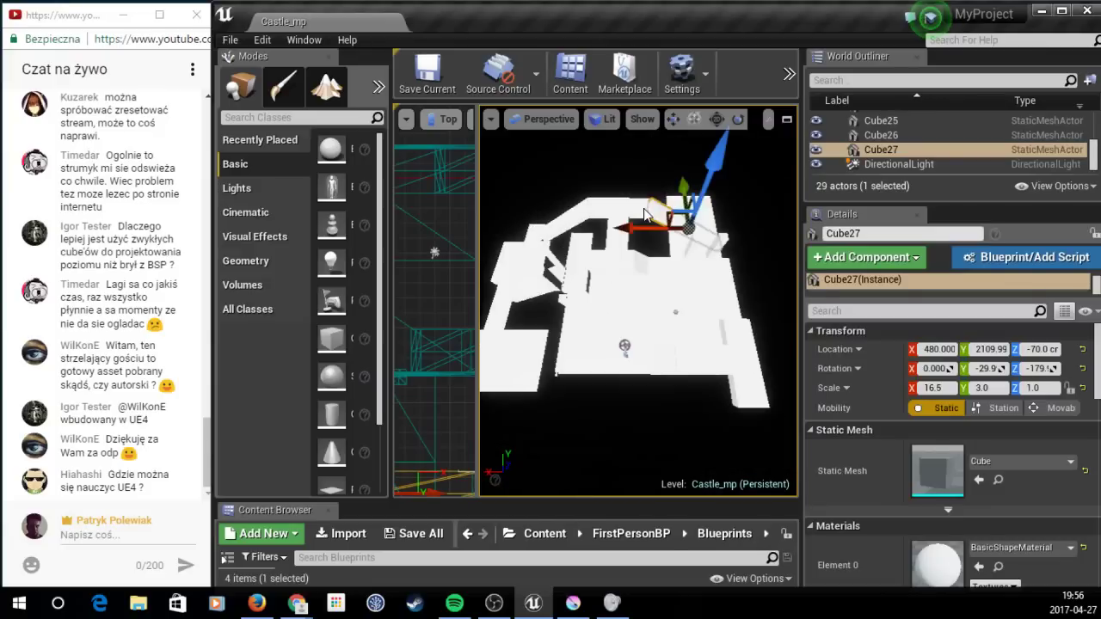
left_click(702, 217, "ctrl")
left_click(702, 217, "ctrl")
right_click_drag(702, 218, 597, 366)
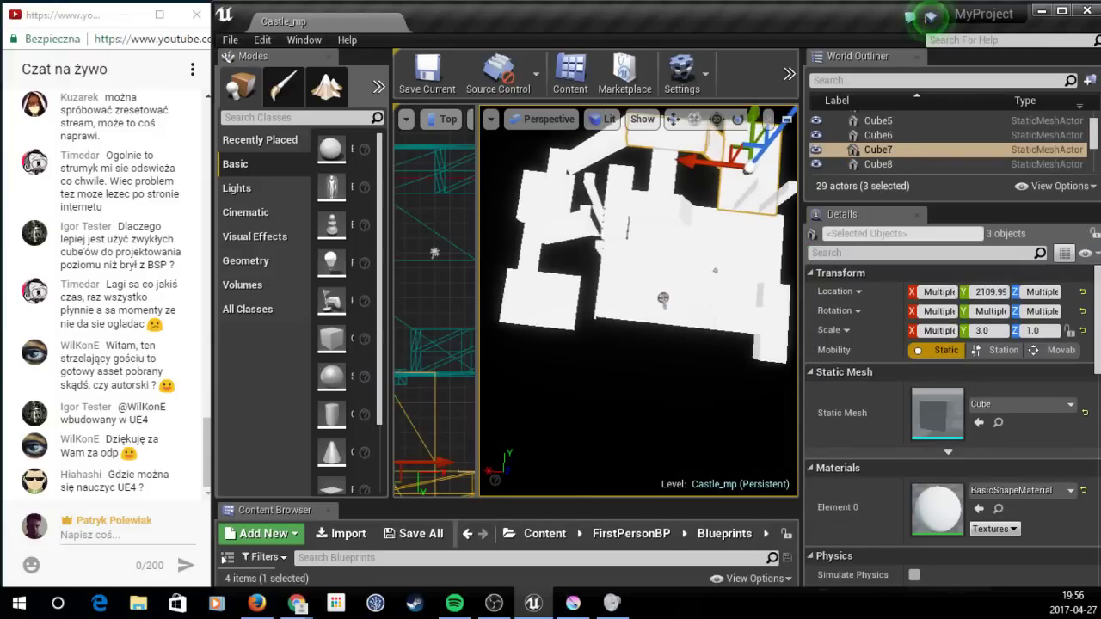
left_click(691, 361)
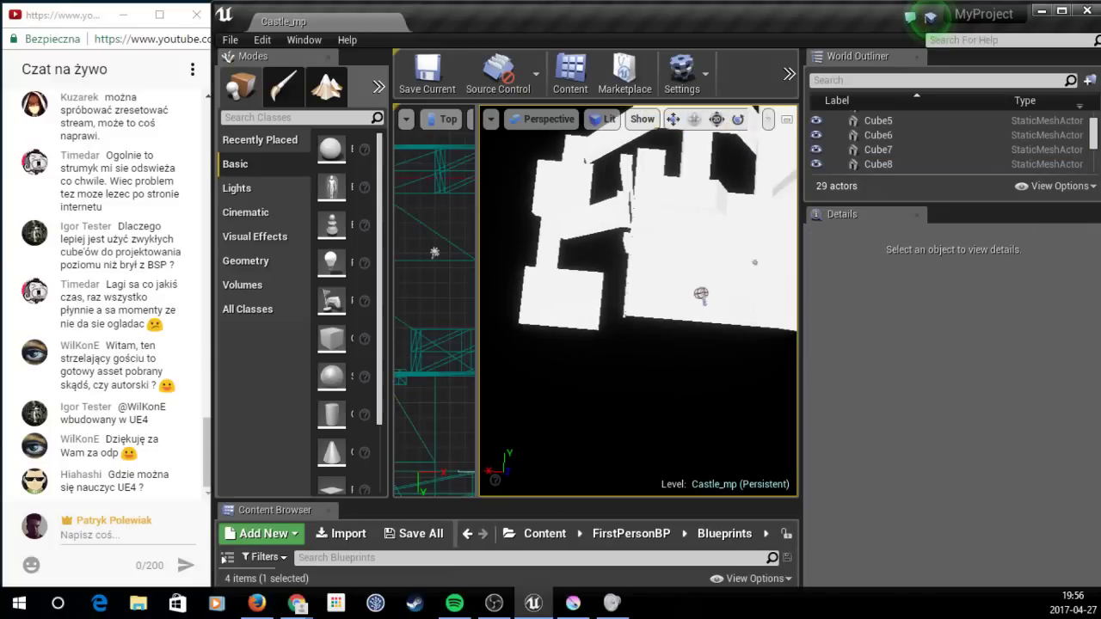
right_click_drag(691, 361, 691, 361)
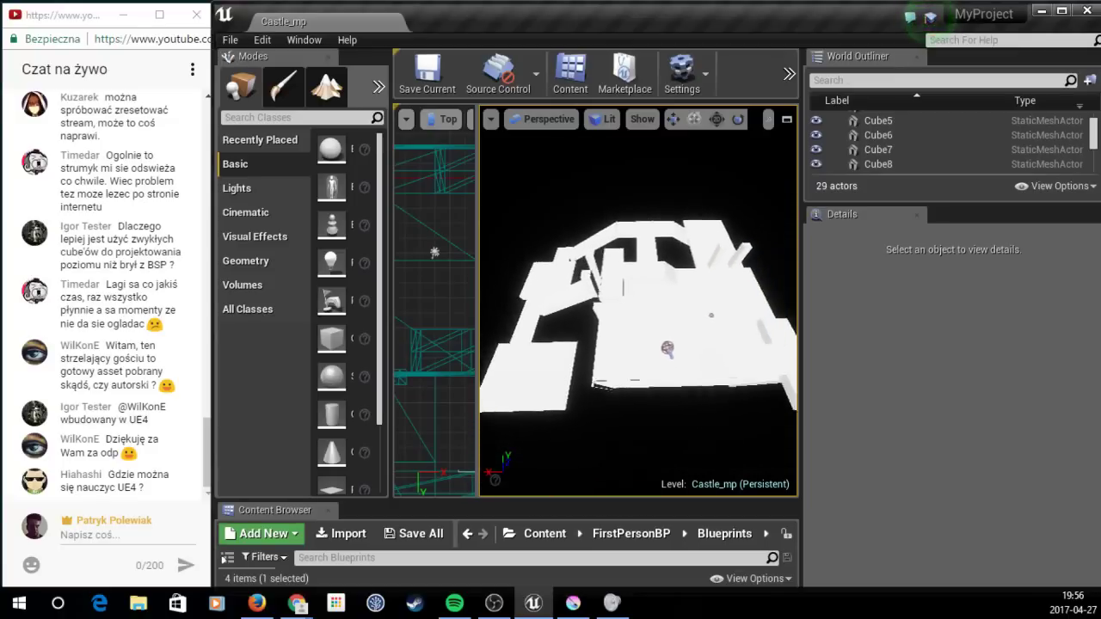
right_click_drag(610, 398, 610, 397)
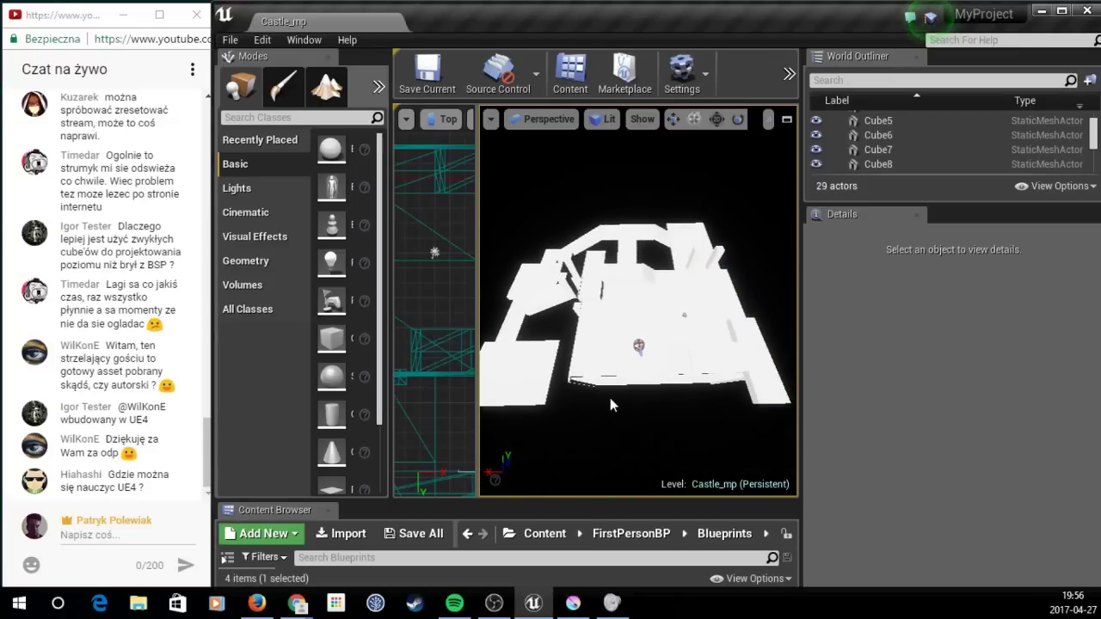
right_click_drag(610, 398, 604, 396)
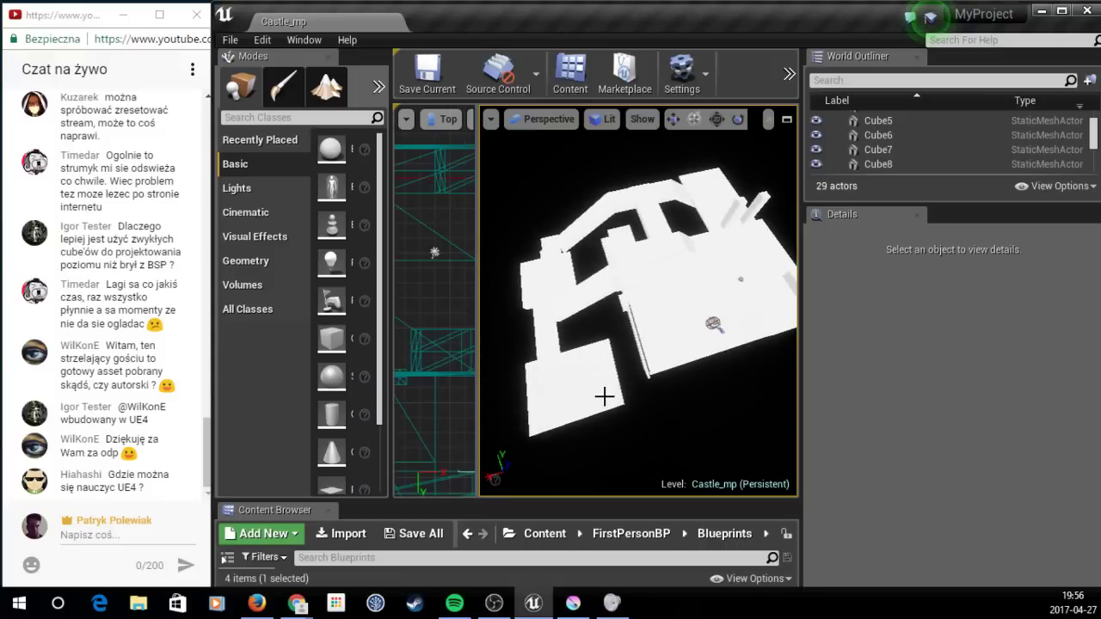
right_click_drag(603, 381, 622, 376)
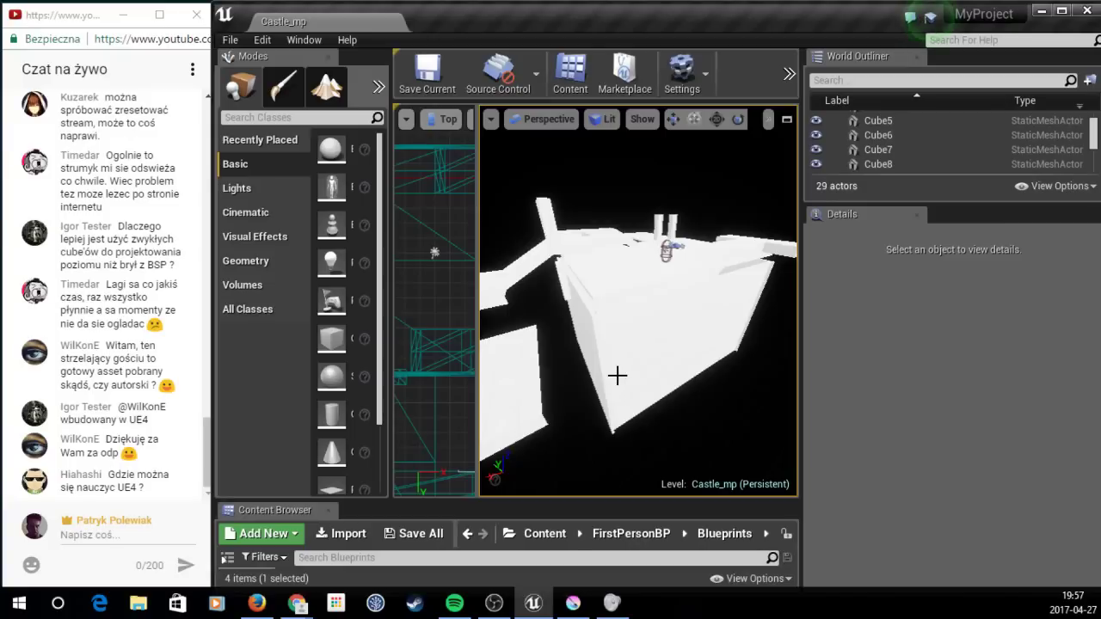
right_click_drag(616, 361, 616, 405)
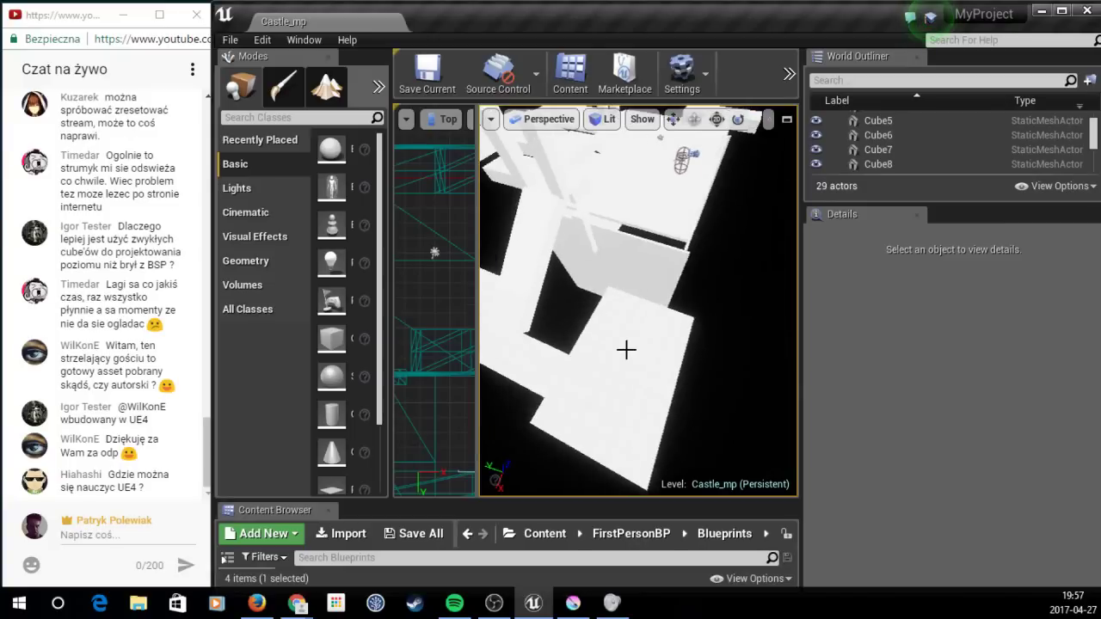
Step: Duplicate the Cube19 floor slab, raise the copy to height 200, then delete it
left_click(611, 365)
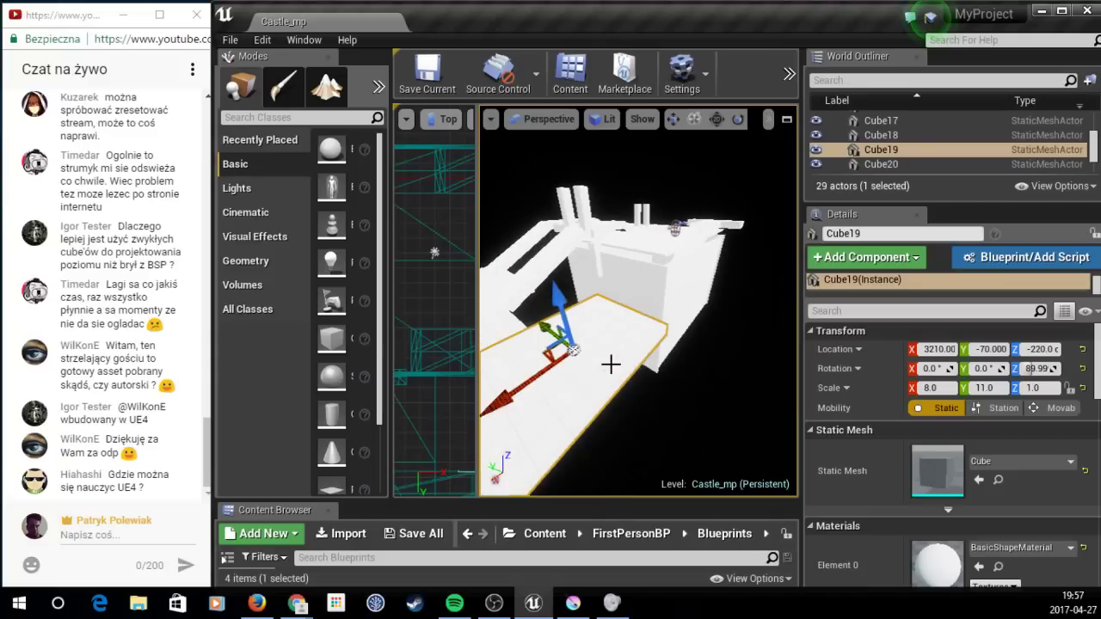
left_click_drag(560, 354, 721, 286, "alt")
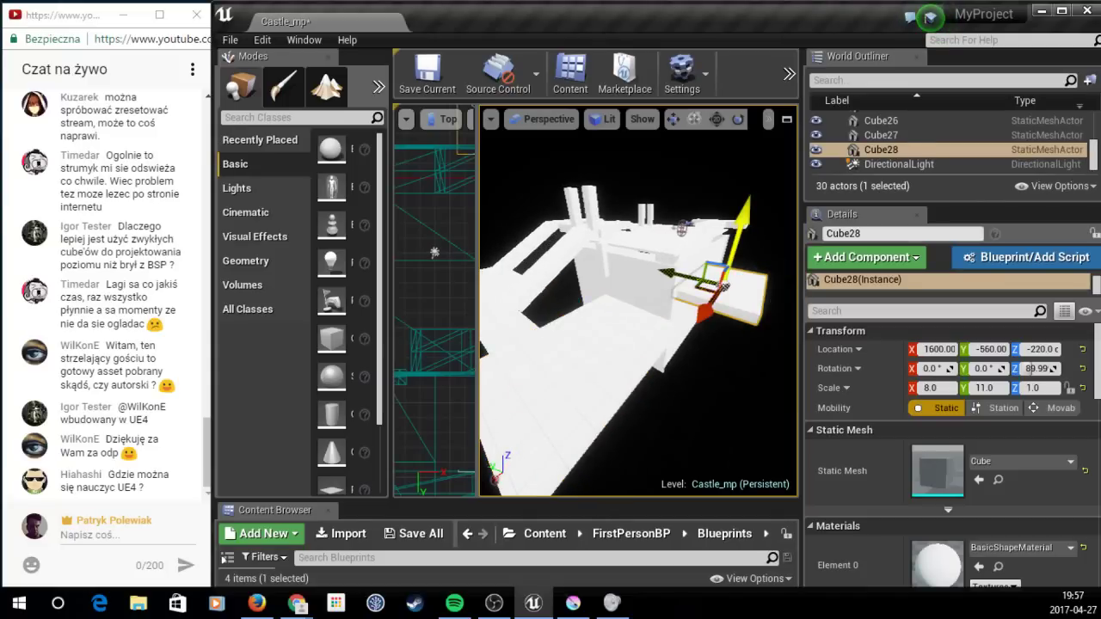
left_click_drag(736, 226, 736, 155)
key("f")
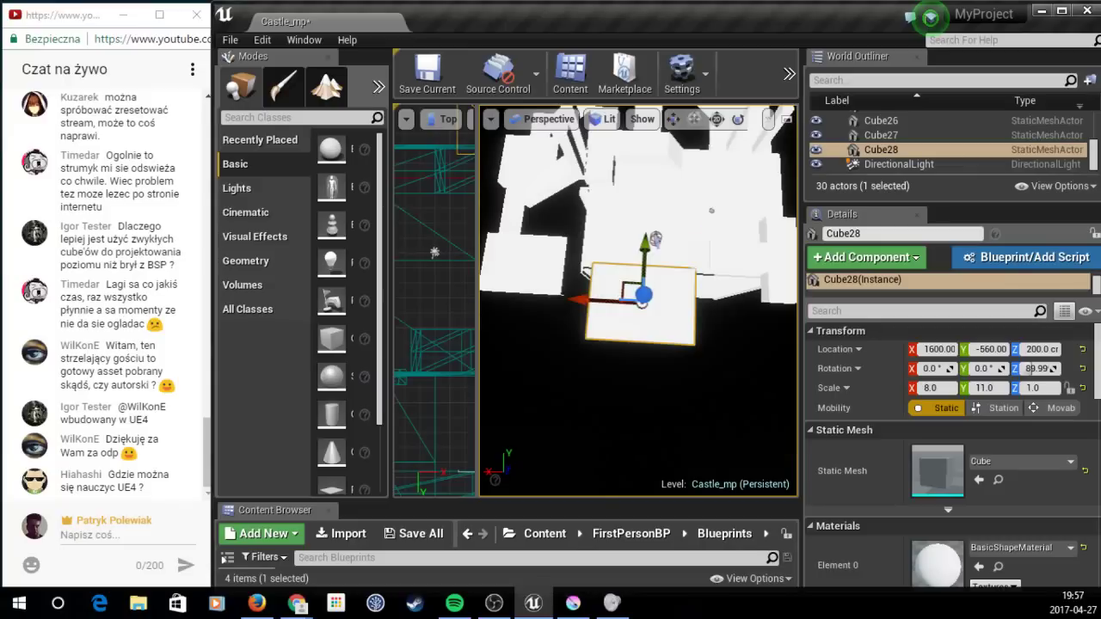
left_click_drag(638, 301, 638, 284, "alt")
left_click_drag(757, 170, 739, 170, "alt")
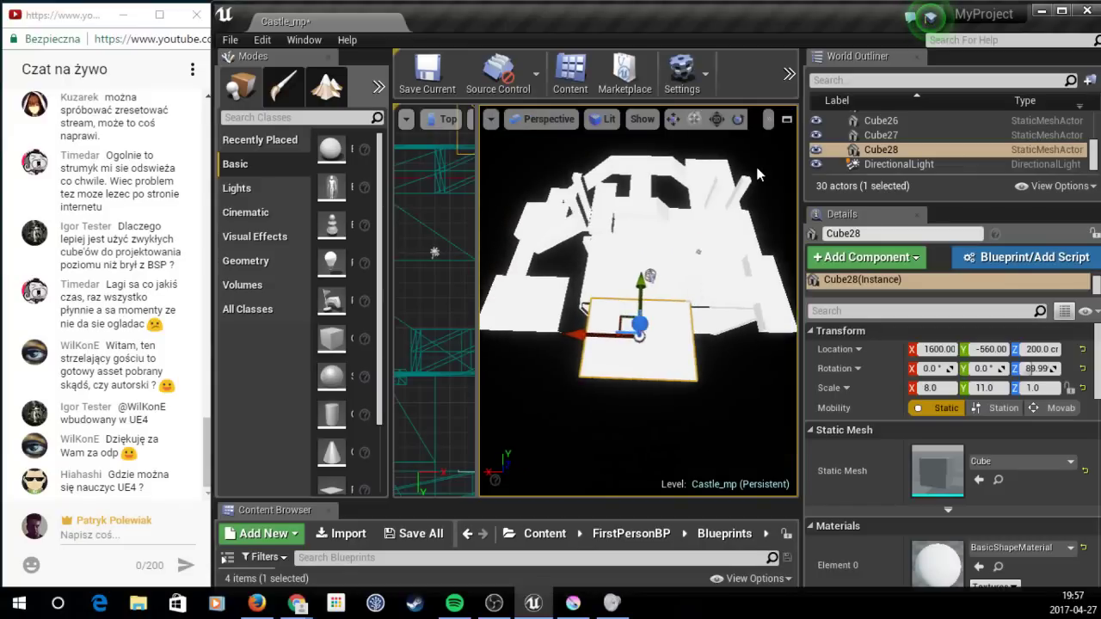
key("Delete")
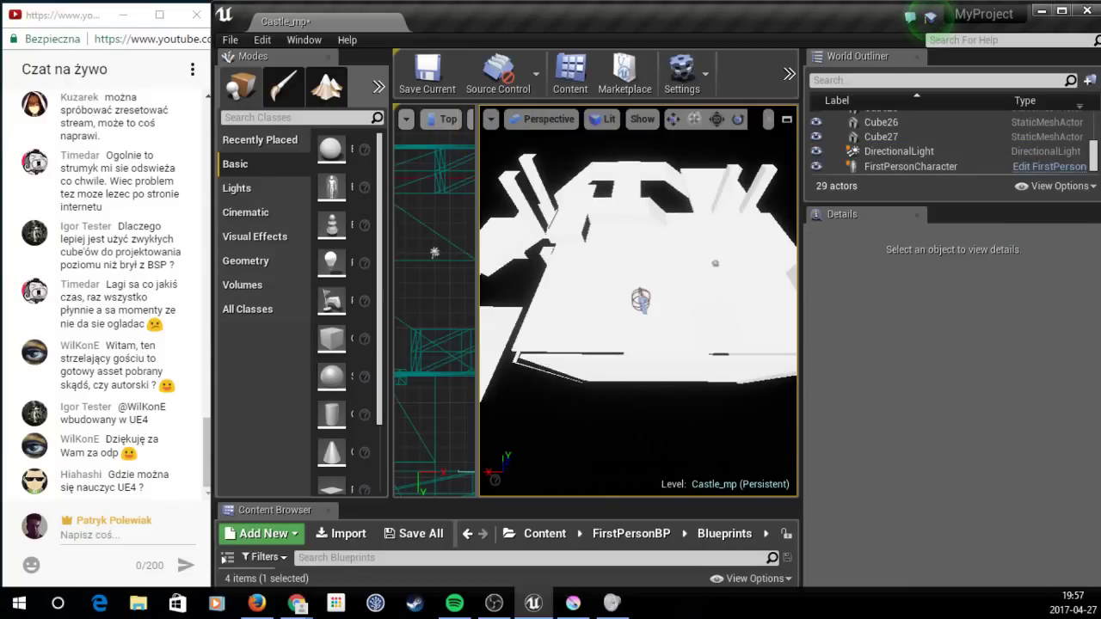
Step: Copy the two tall pillars as Cube28 and Cube29 at X 160, then deselect
left_click(527, 213)
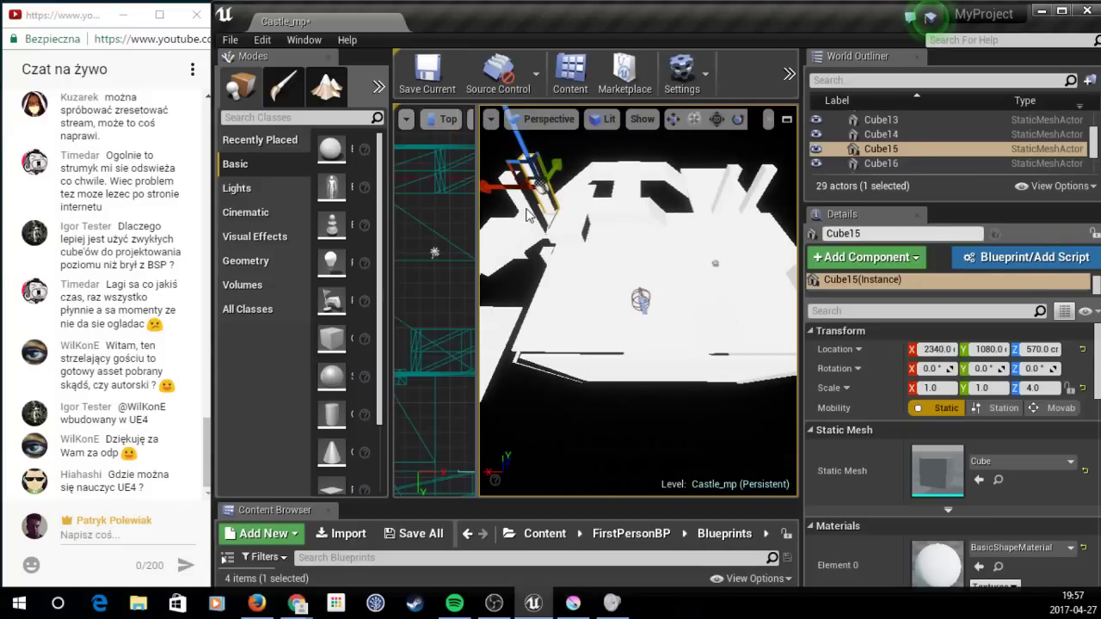
left_click(538, 205, "ctrl")
key("f")
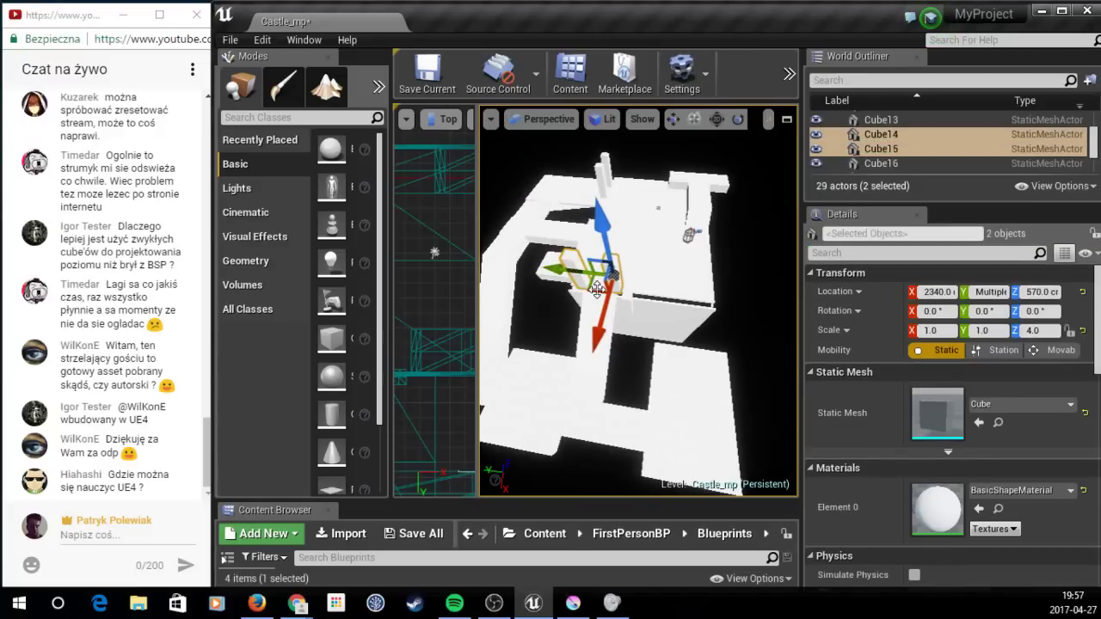
left_click_drag(597, 290, 656, 163, "alt")
mouse_move(657, 163)
right_mouse_down()
mouse_move(688, 206)
mouse_move(799, 272)
mouse_move(652, 216)
right_mouse_up()
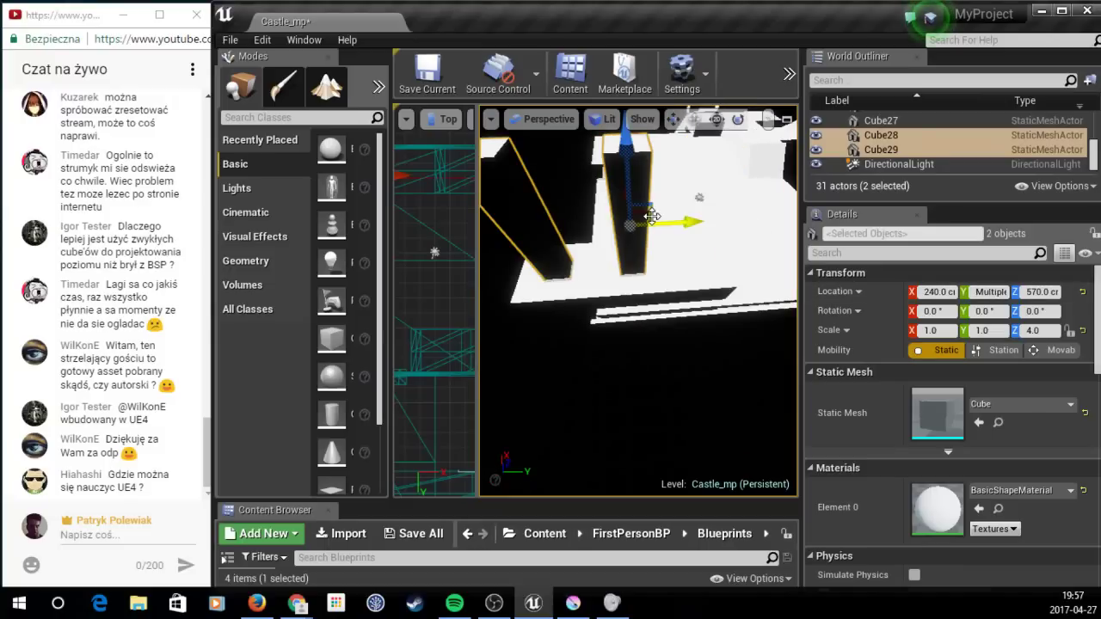
left_click_drag(652, 215, 637, 216)
mouse_move(636, 216)
right_mouse_down()
mouse_move(601, 209)
mouse_move(619, 258)
right_mouse_up()
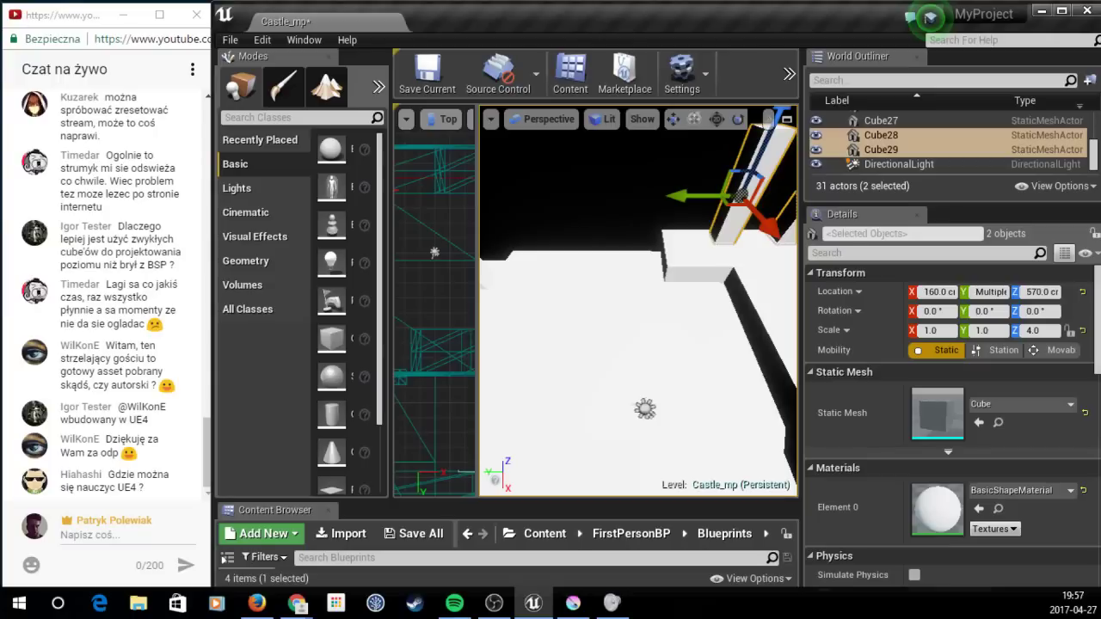
mouse_move(613, 194)
right_mouse_down()
mouse_move(637, 194)
mouse_move(628, 215)
right_mouse_up()
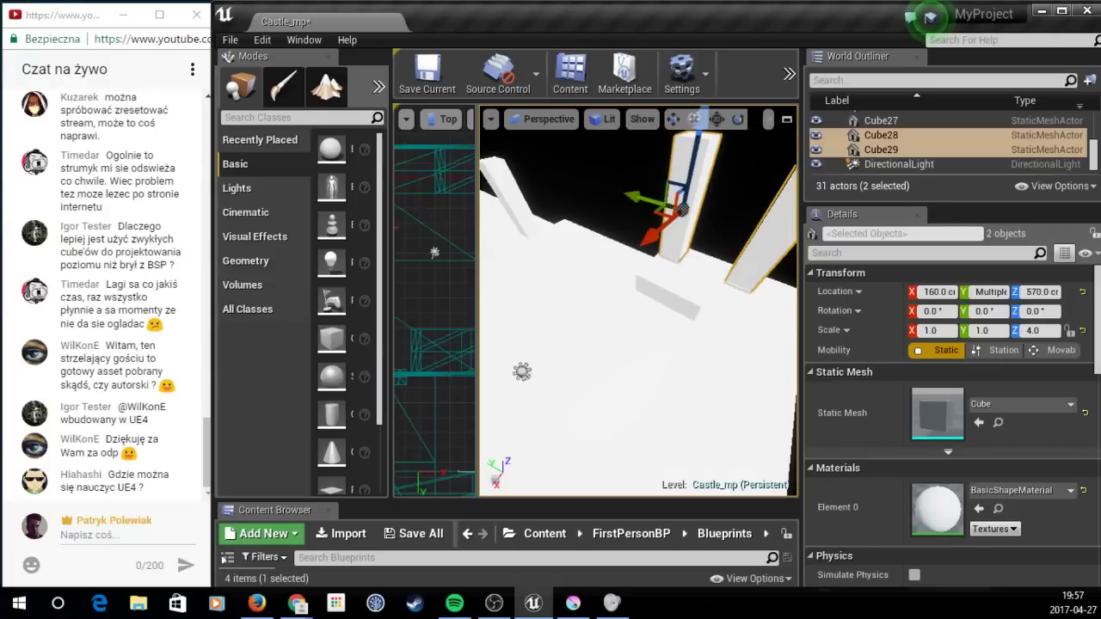
left_click(711, 333)
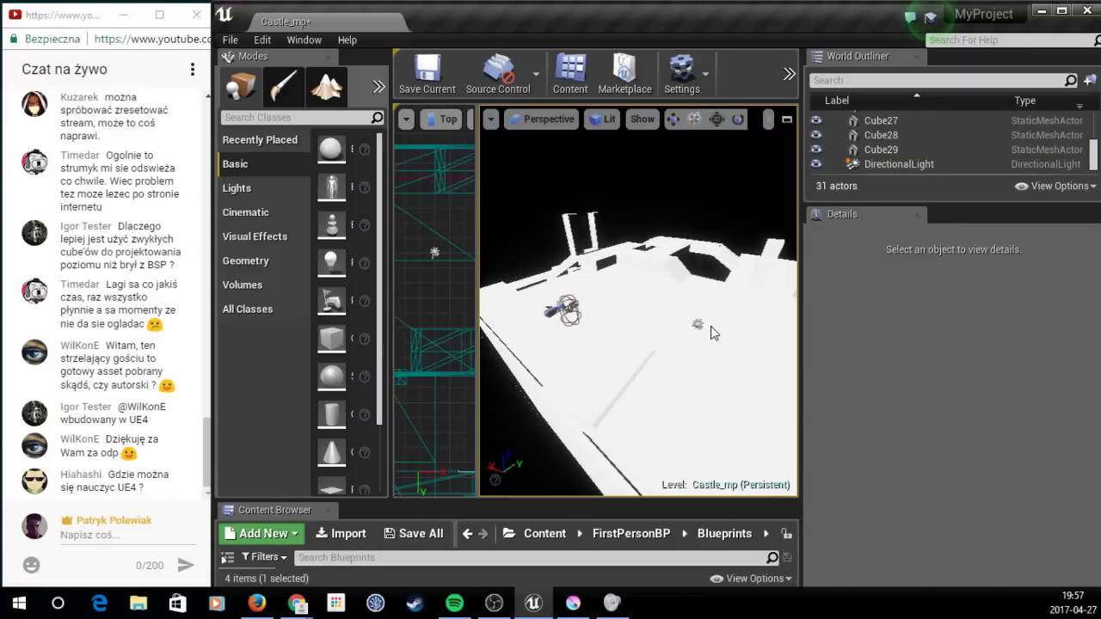
Step: Paste a small block and move it to the platform edge
right_click_drag(711, 333, 580, 284)
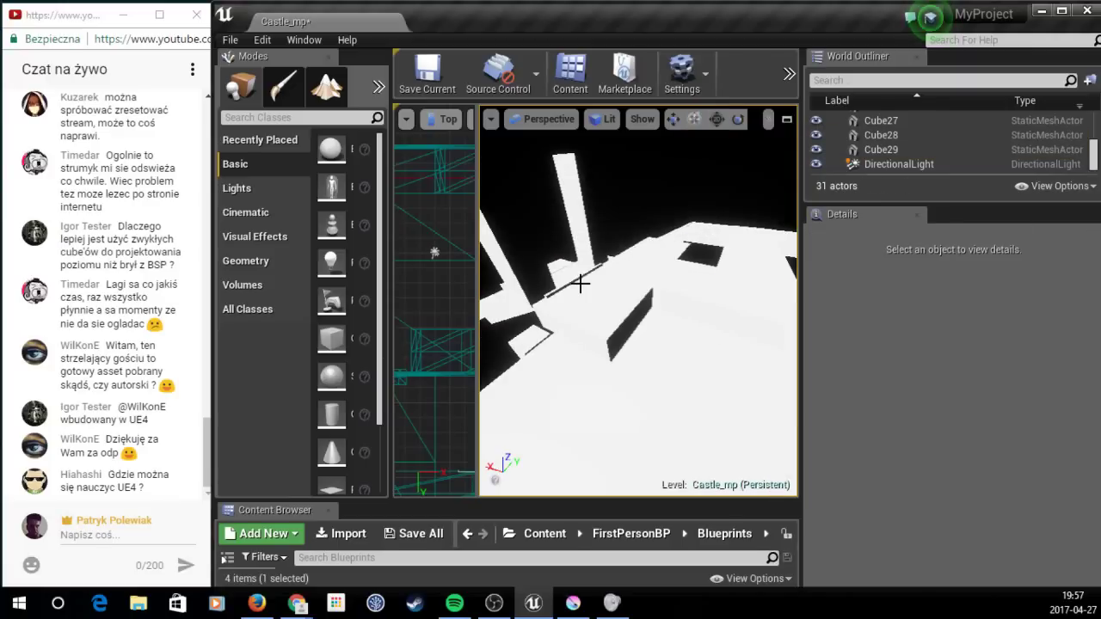
key("ctrl+v")
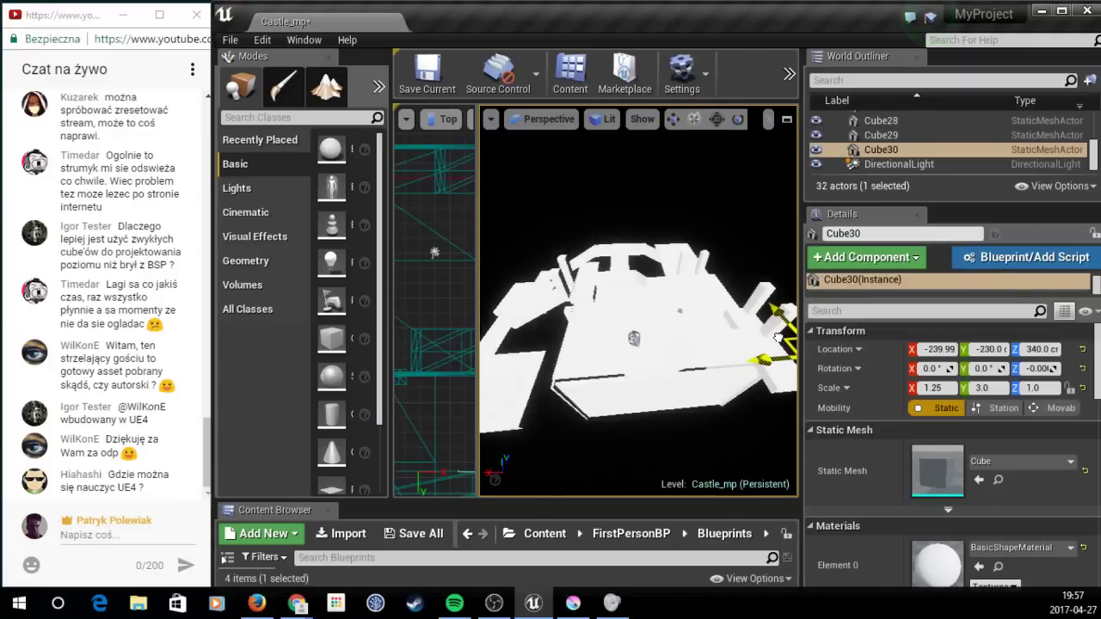
left_click_drag(778, 338, 736, 312, "shift")
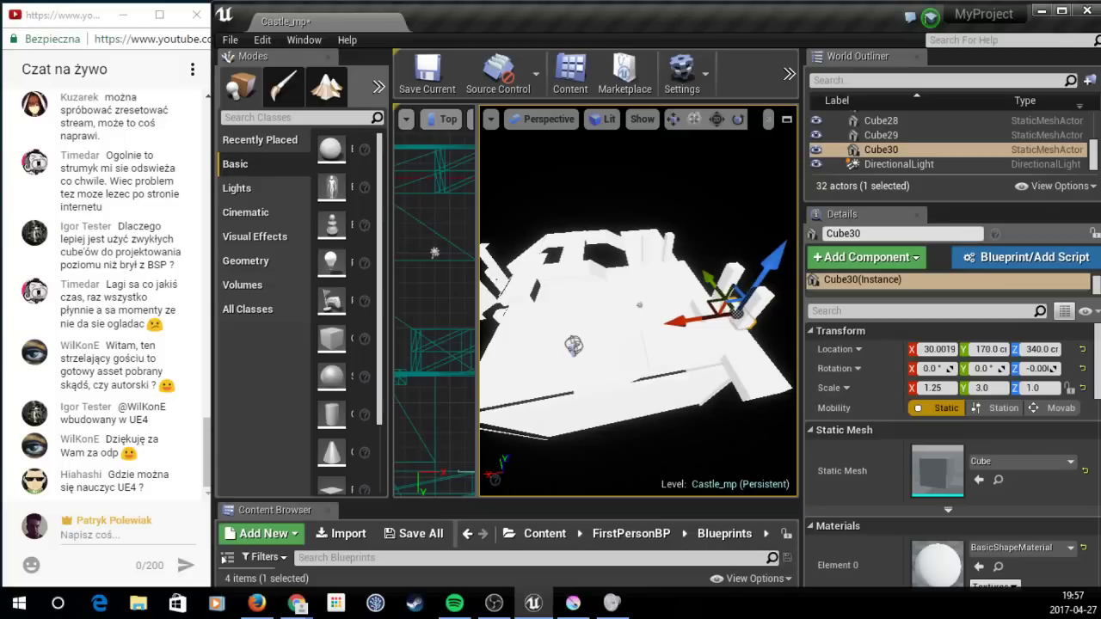
left_click_drag(737, 311, 637, 267)
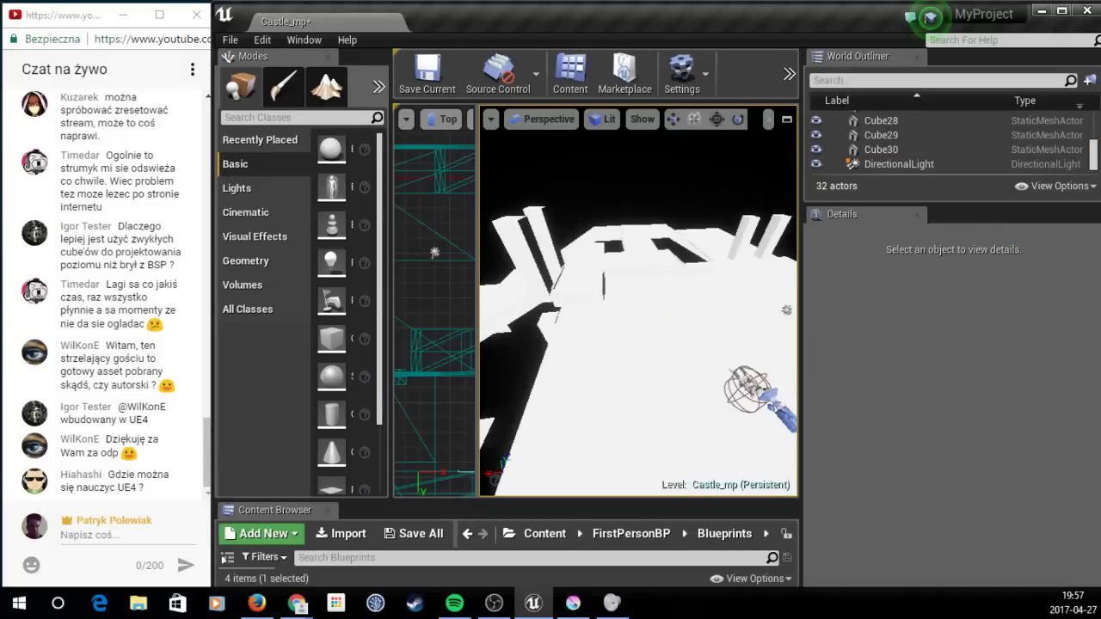
Step: Duplicate ramp Cube16 and lay the copy flat as a walkway at Z 340, Y rotation 0
left_click(619, 318)
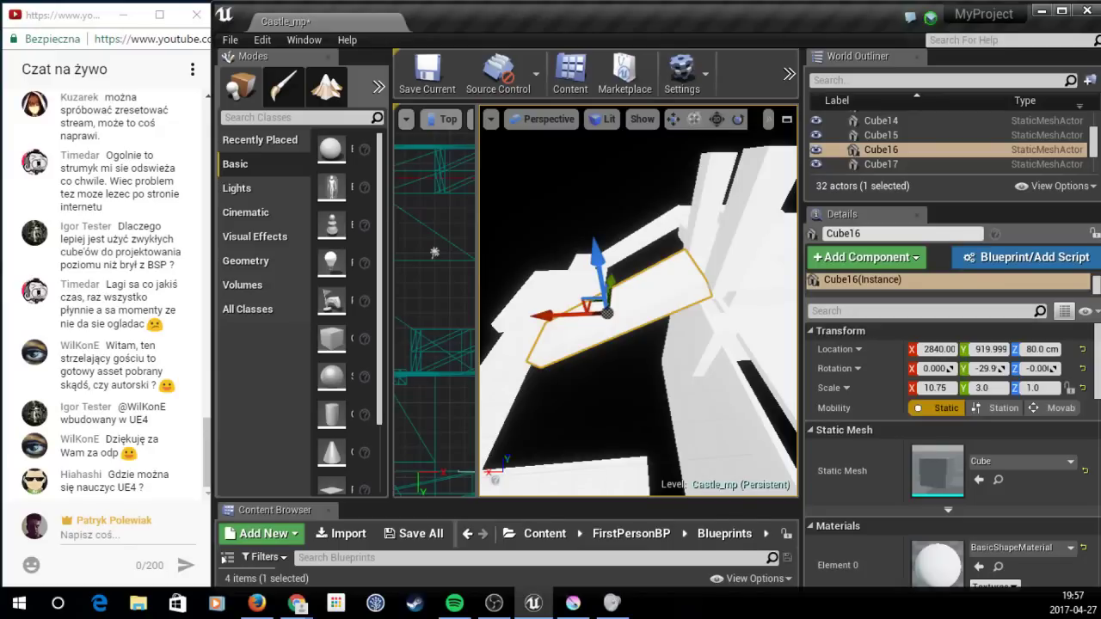
key("ctrl+w")
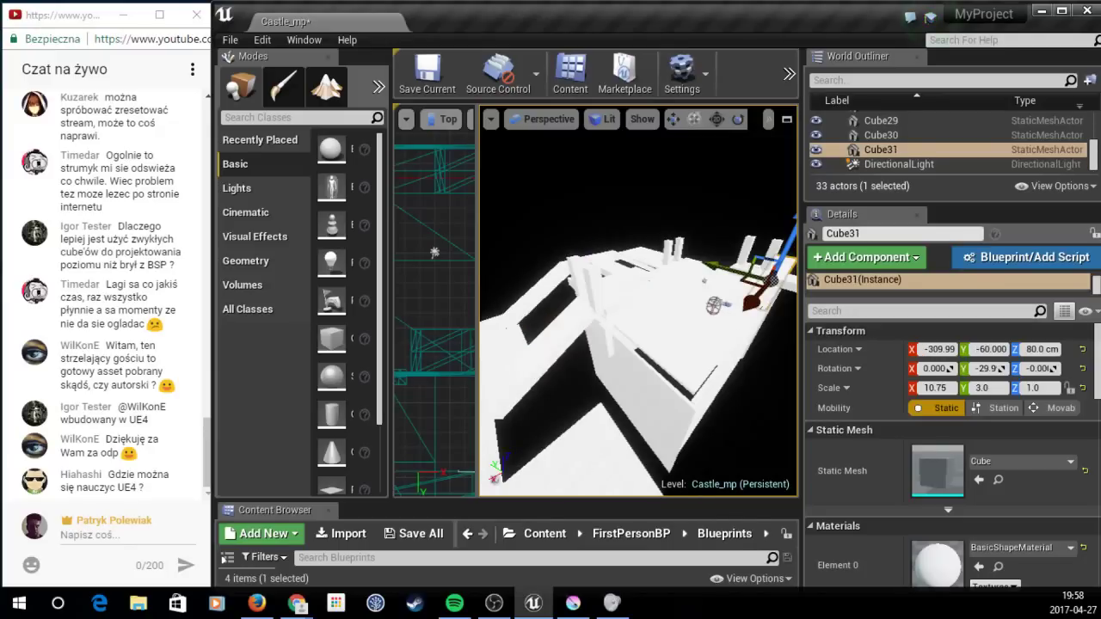
right_click_drag(636, 309, 636, 283)
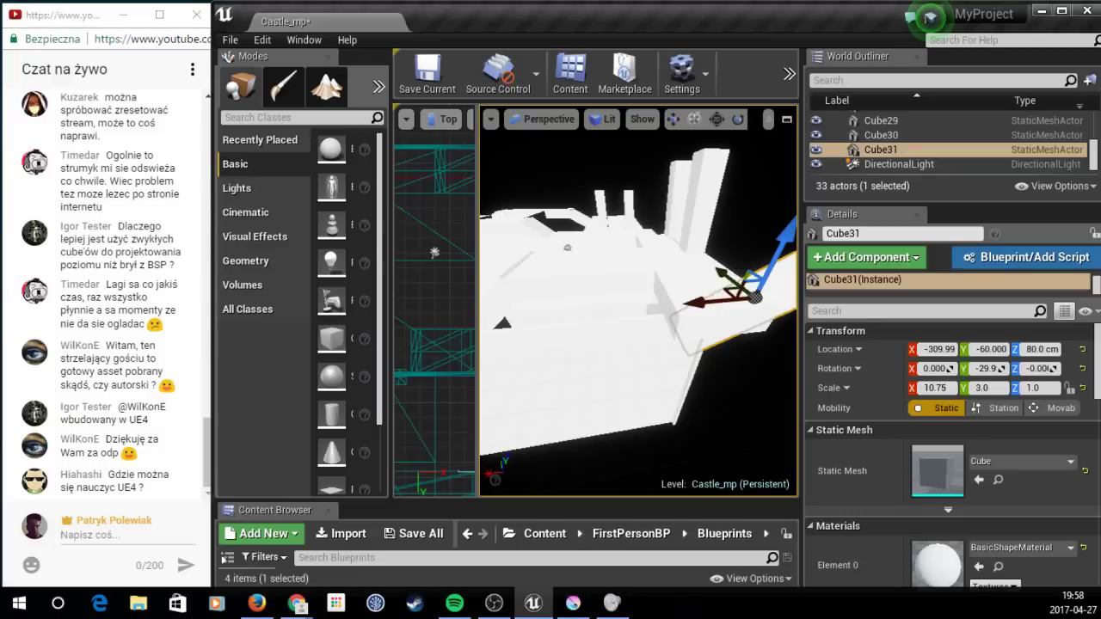
mouse_move(753, 297)
left_mouse_down("shift")
mouse_move(655, 283)
mouse_move(714, 266)
left_mouse_up("shift")
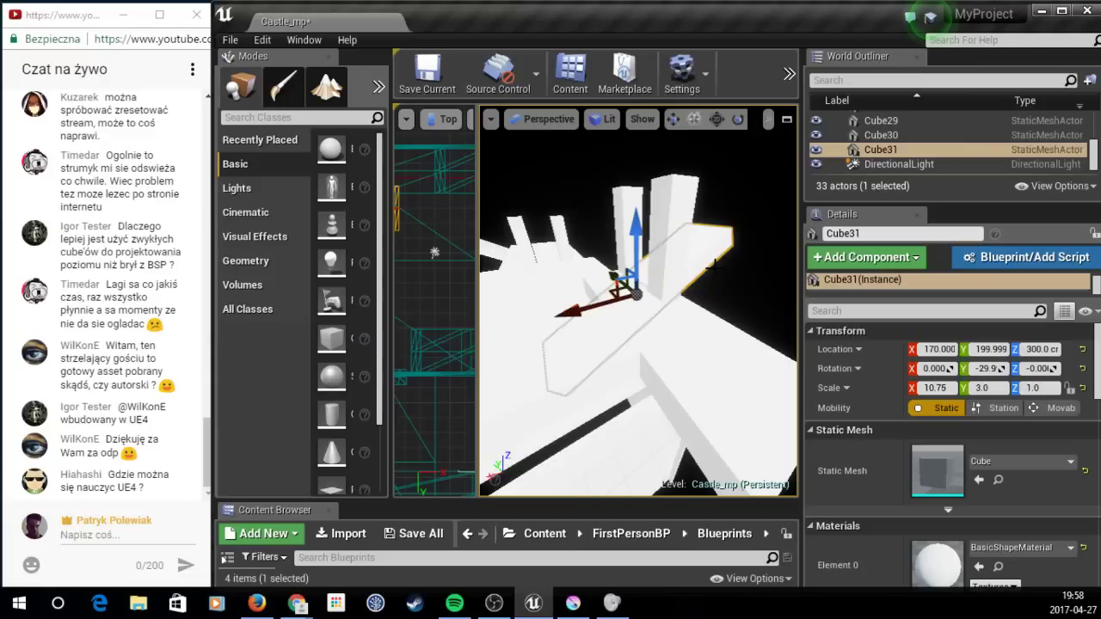
mouse_move(713, 266)
left_mouse_down("shift")
mouse_move(637, 277)
mouse_move(577, 270)
left_mouse_up("shift")
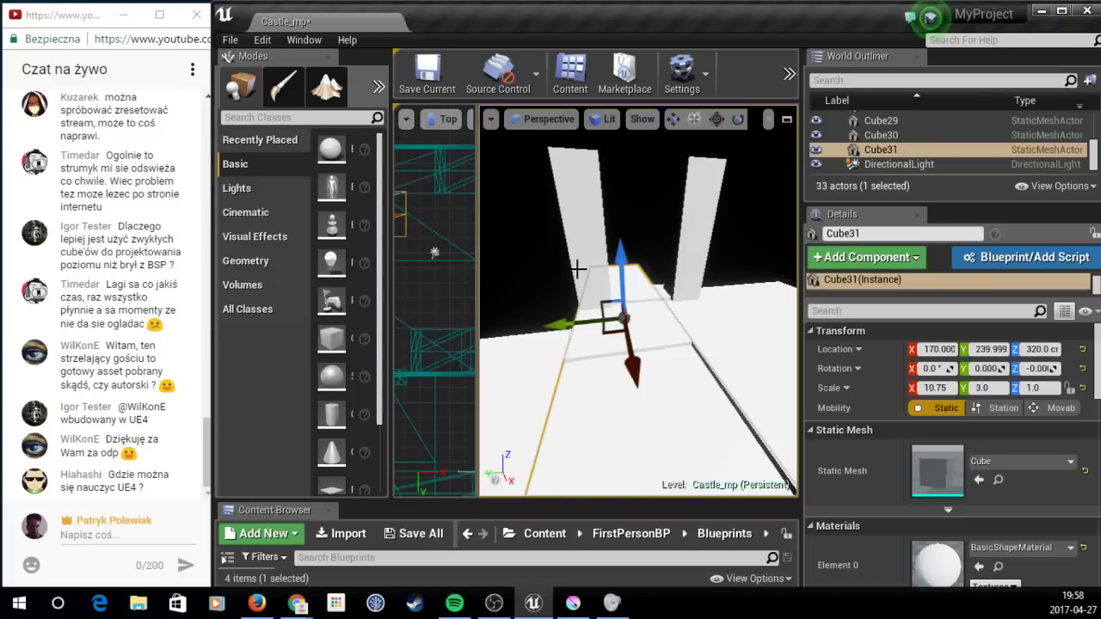
mouse_move(577, 269)
left_mouse_down("shift")
mouse_move(571, 276)
mouse_move(670, 248)
left_mouse_up("shift")
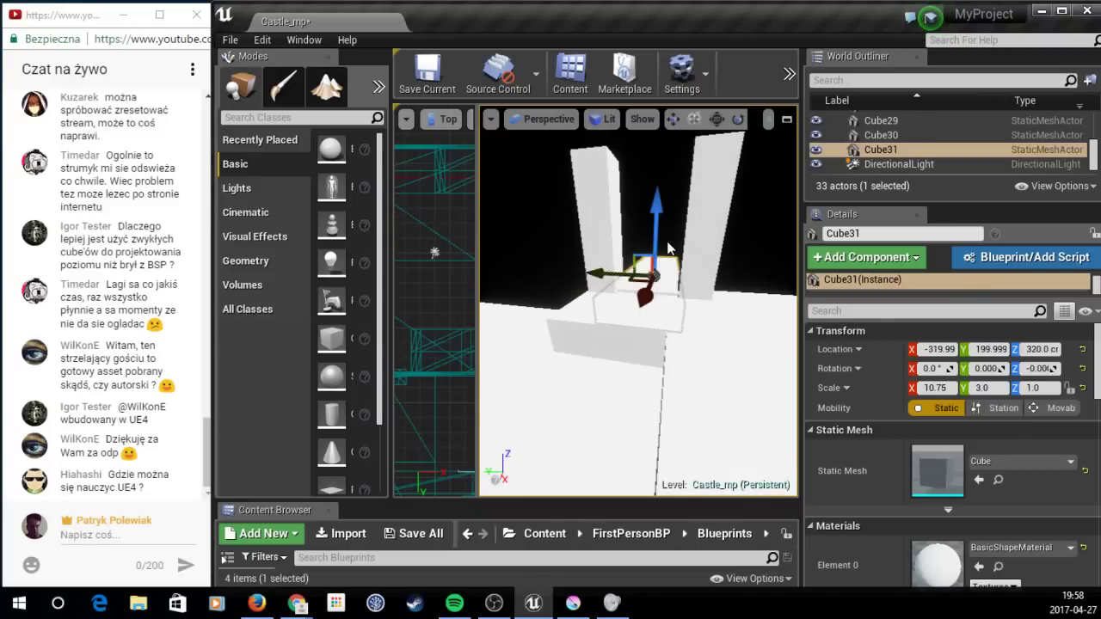
mouse_move(670, 247)
left_mouse_down("shift")
mouse_move(711, 231)
mouse_move(706, 263)
mouse_move(722, 284)
left_mouse_up("shift")
key("e")
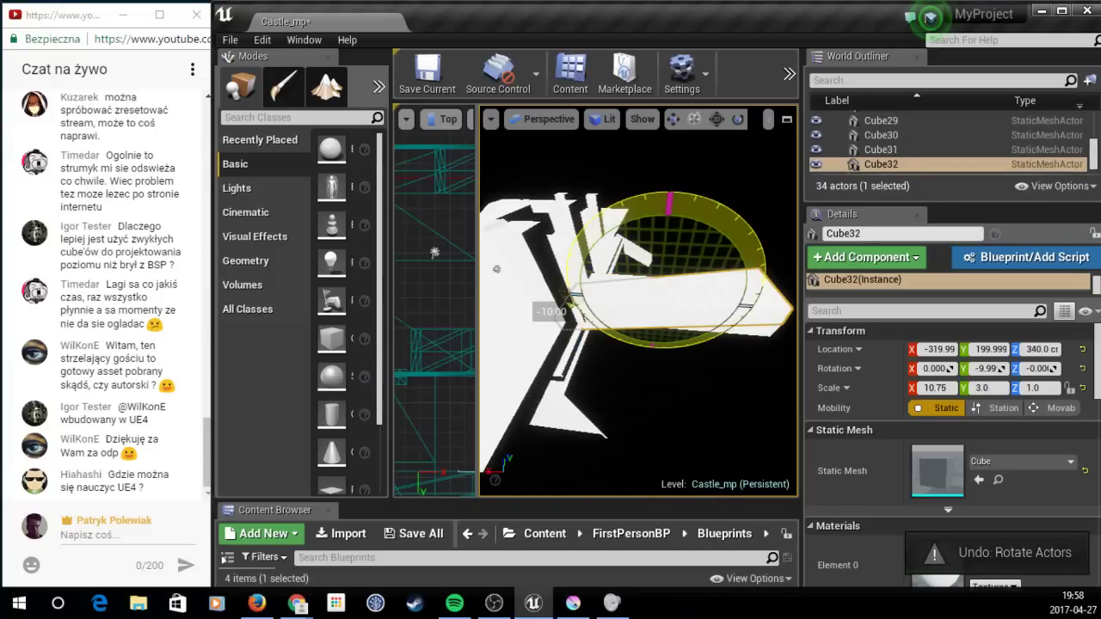
Step: Tilt the walkway copy to a Y rotation of -29.9° and undo the stray paste
left_click_drag(551, 312, 681, 321)
left_click(681, 321)
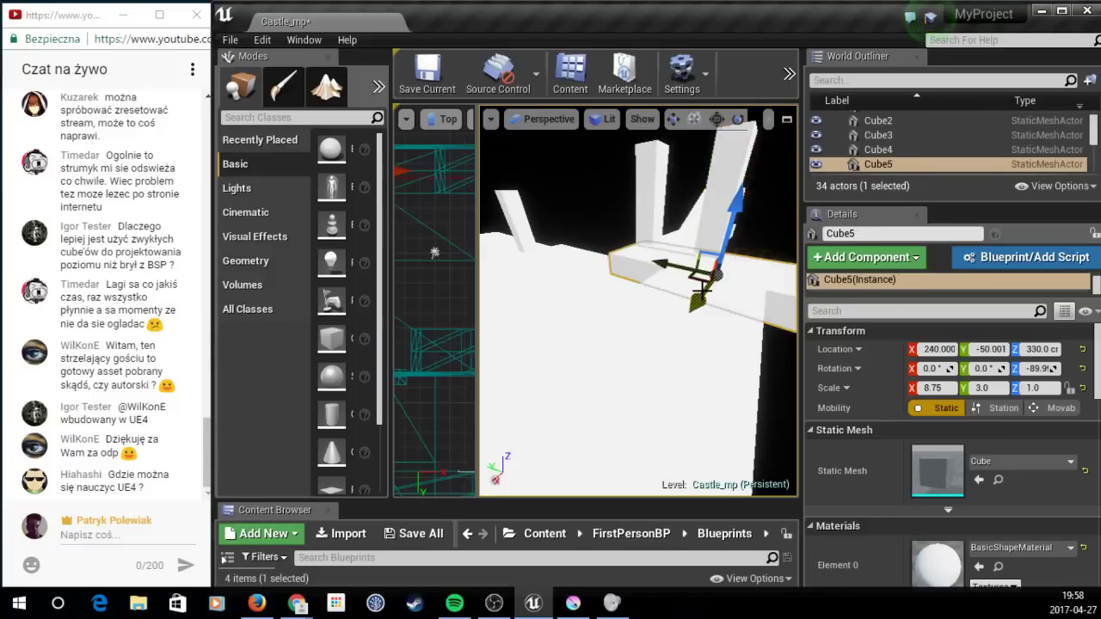
key("w")
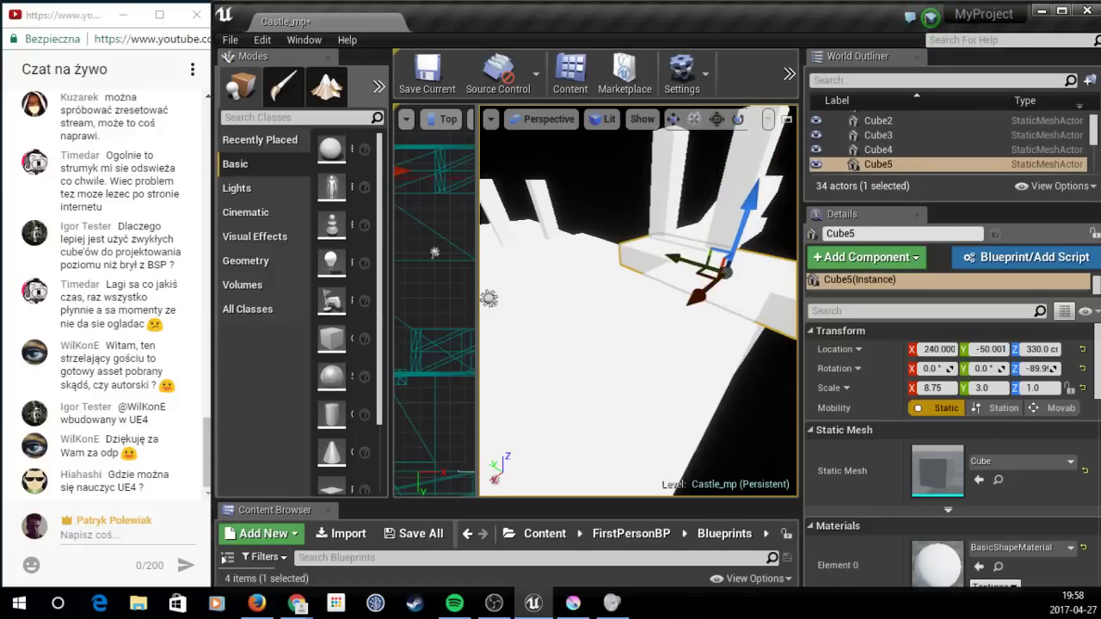
key("ctrl+z")
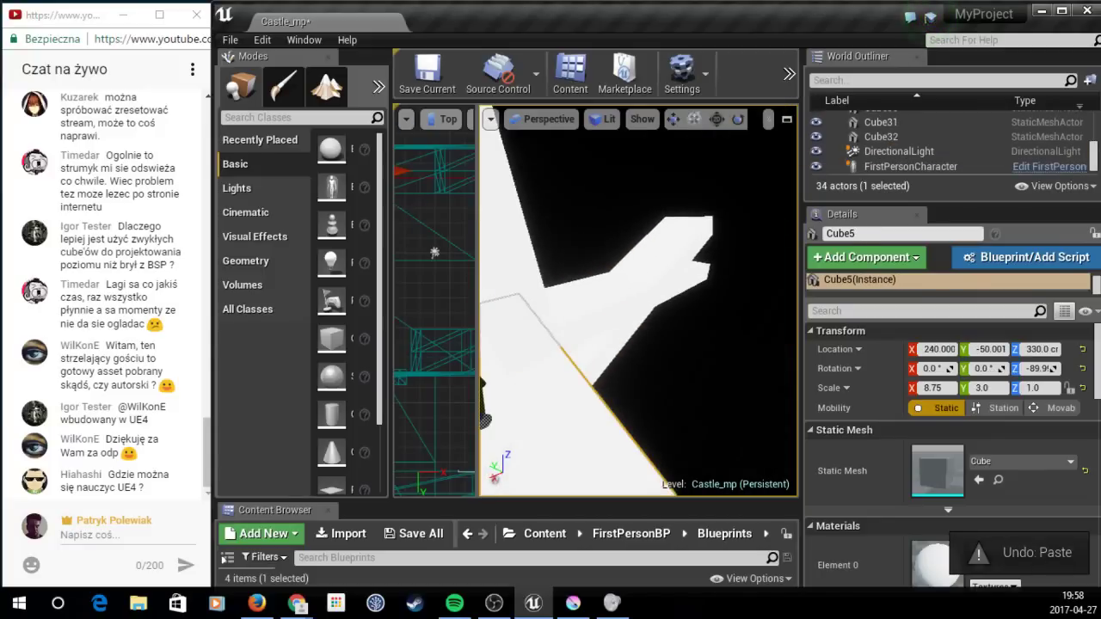
right_click_drag(553, 301, 555, 315)
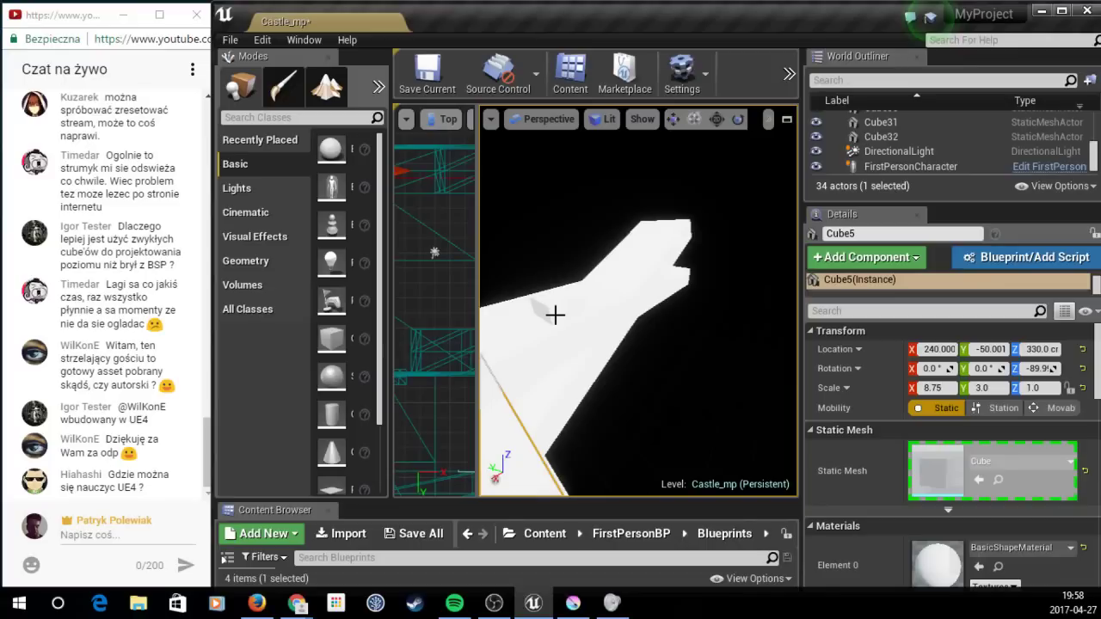
Step: Paste a small block and set its Scale Y and Z to 1.5 in Details
key("ctrl+v")
left_click(1002, 388)
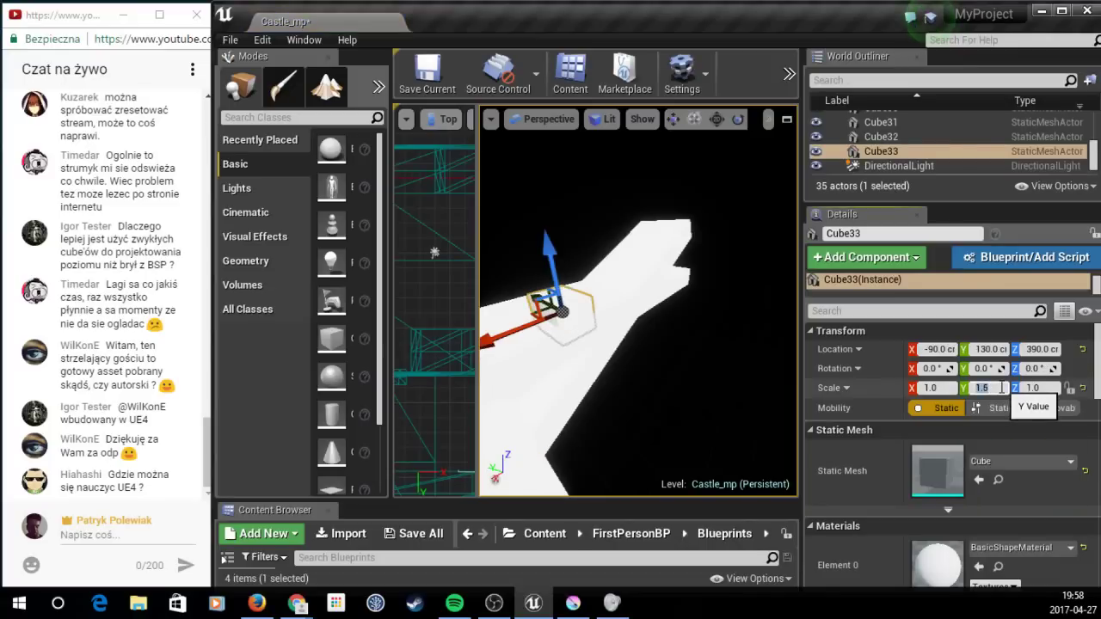
type("1.5")
left_click(1051, 388)
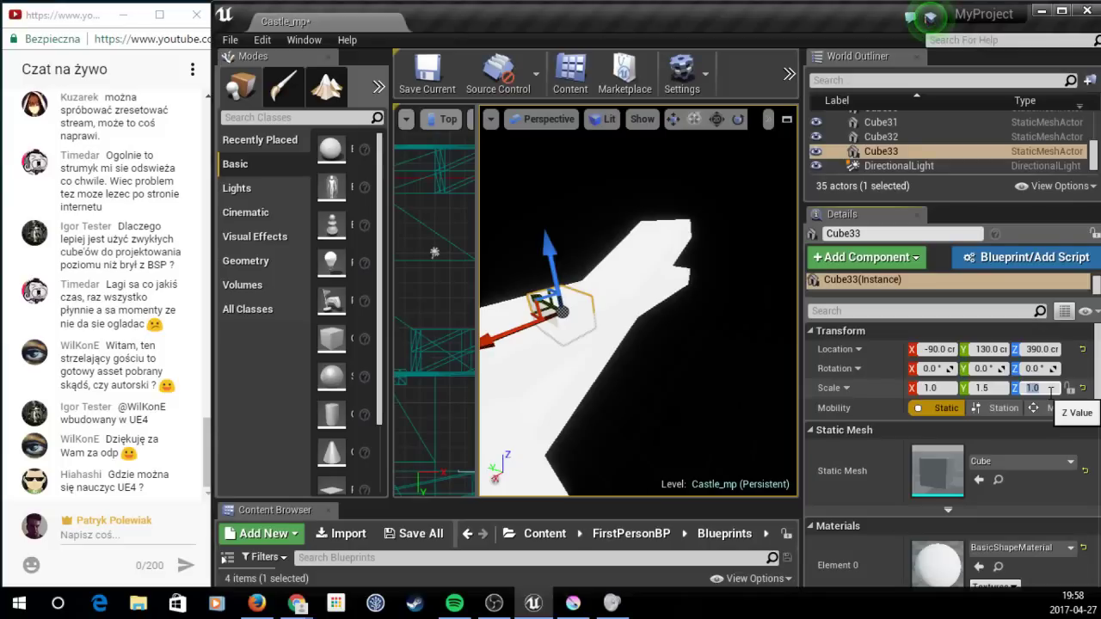
type("1.5")
key("Return")
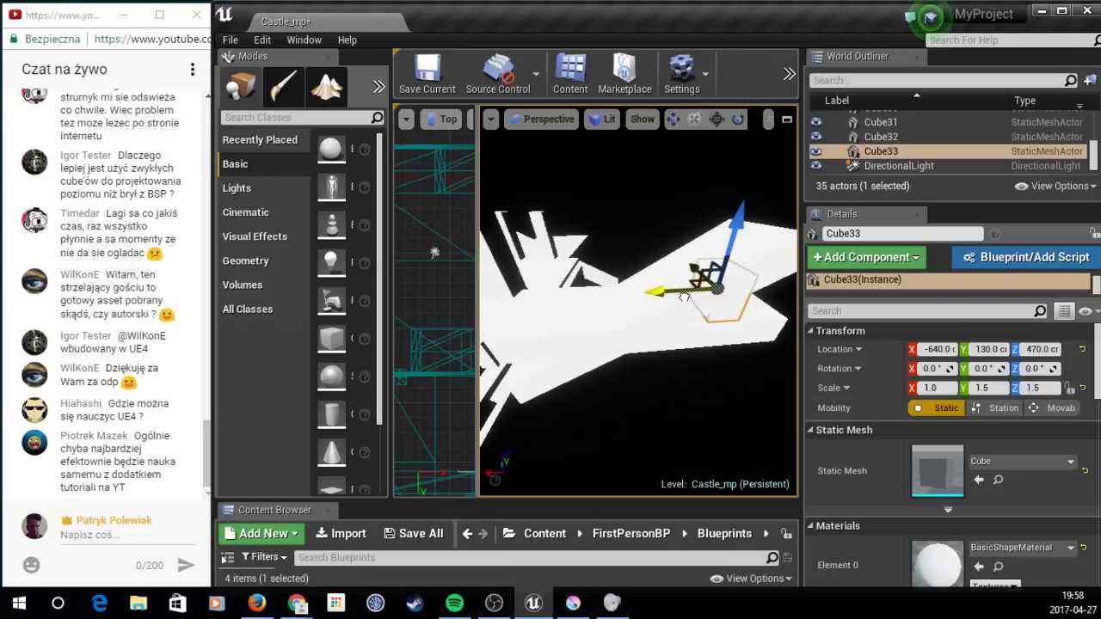
left_click(649, 332)
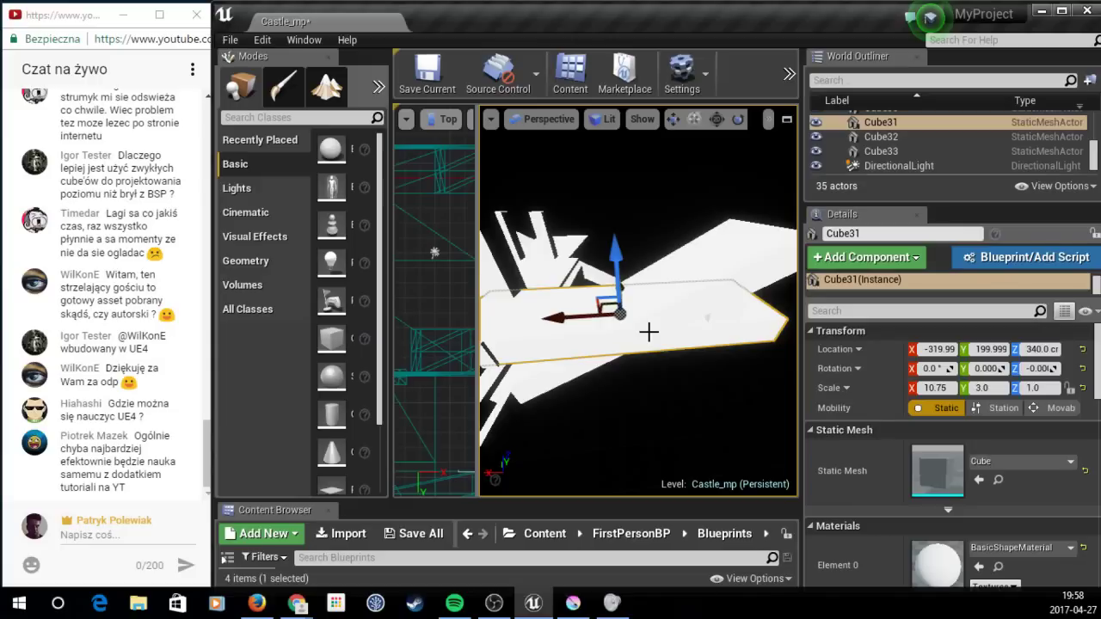
Step: Remove flat walkway Cube31, keeping the ramp, then paste slab Cube33 at X 1180, Y 550, Z 440
key("ctrl+z")
right_click_drag(649, 332, 649, 332)
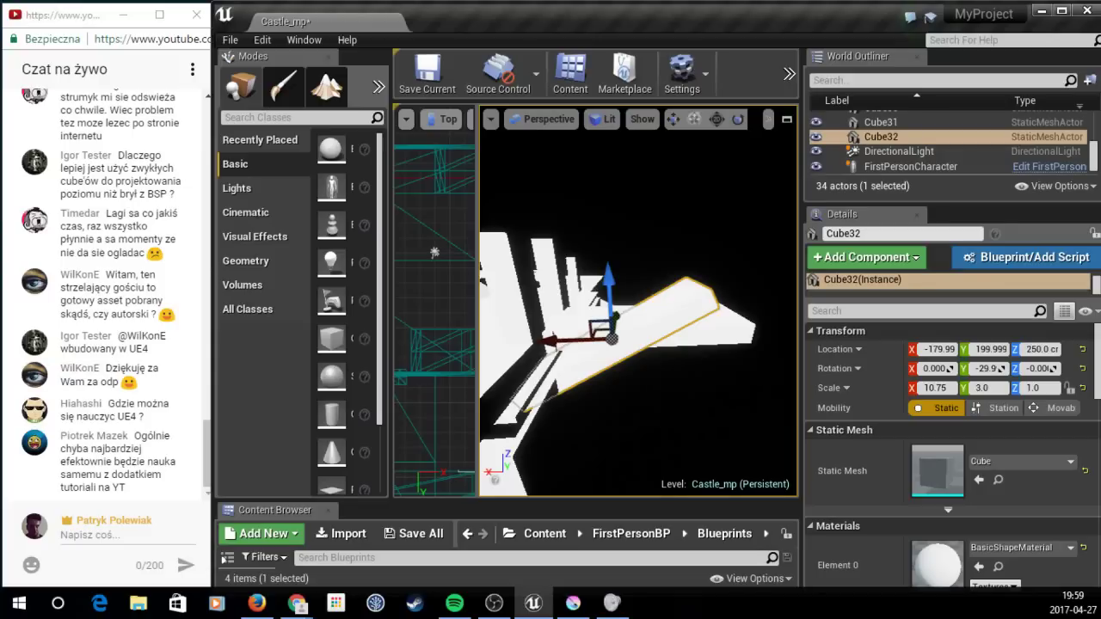
left_click_drag(637, 344, 654, 335)
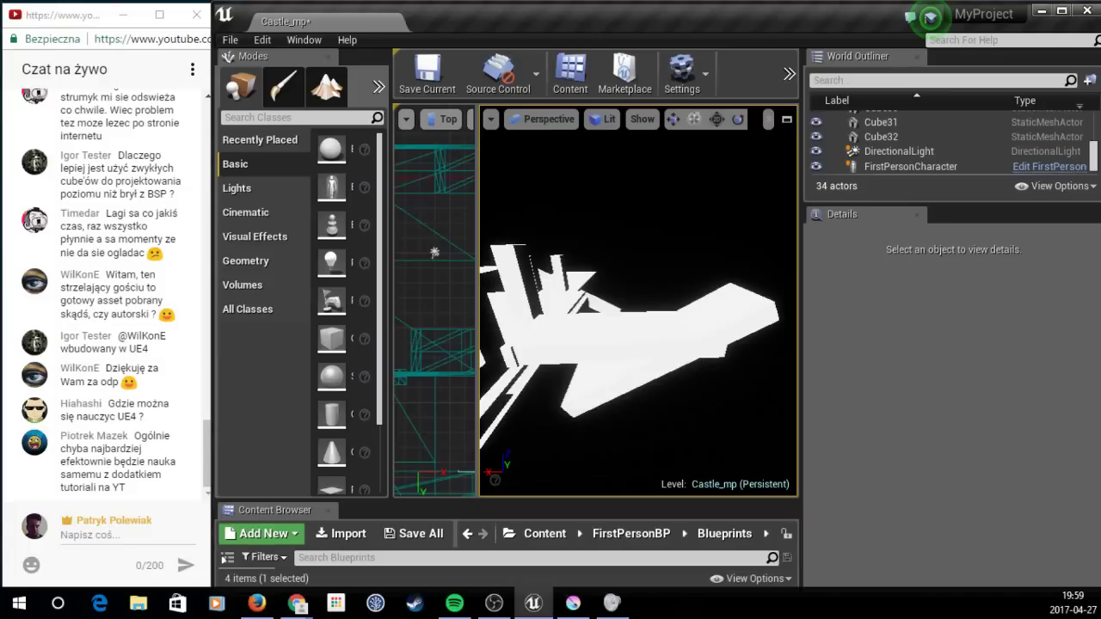
key("ctrl+z")
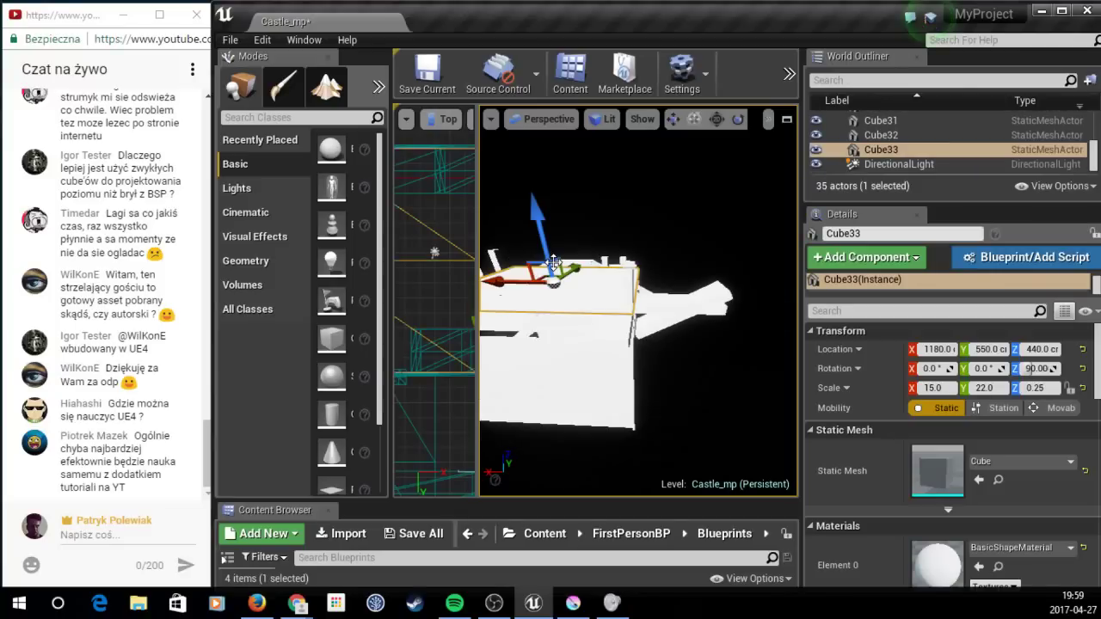